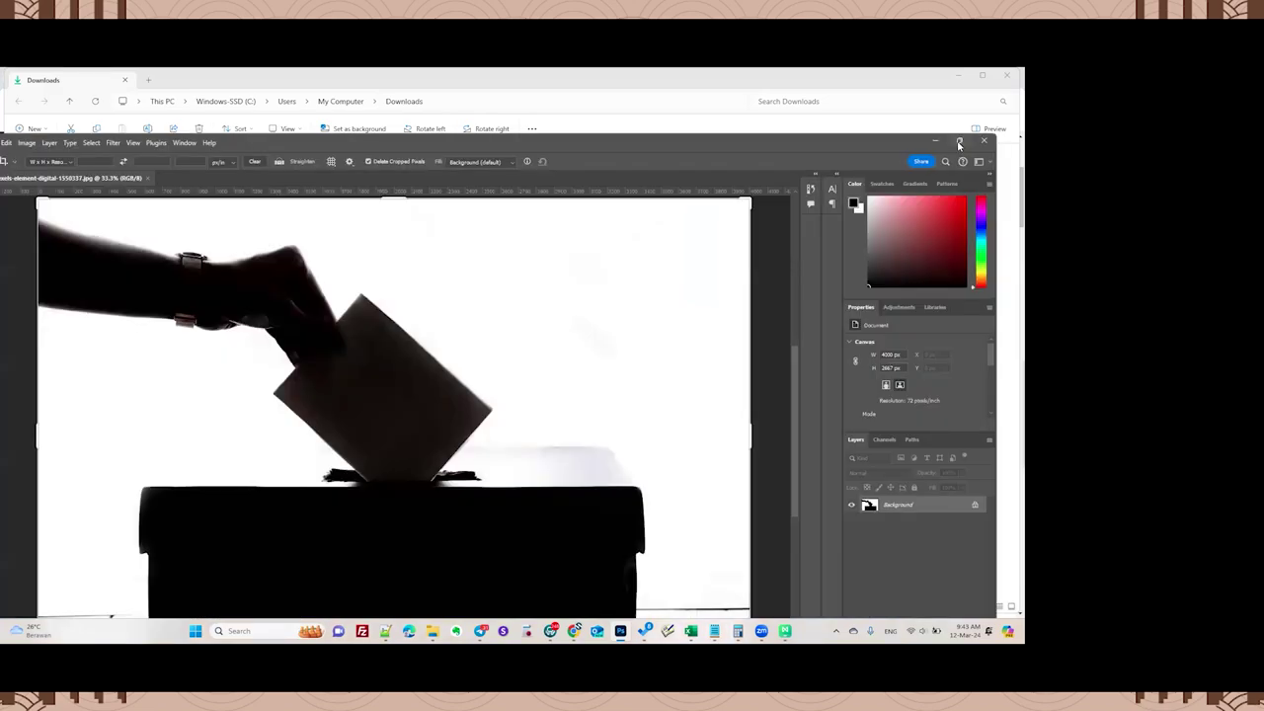
Start cropping the ballot-box photo with the Crop tool and zoom out to see the whole crop area.
{"action": "key", "text": "c"}
{"action": "left_click", "coordinate": [792, 279]}
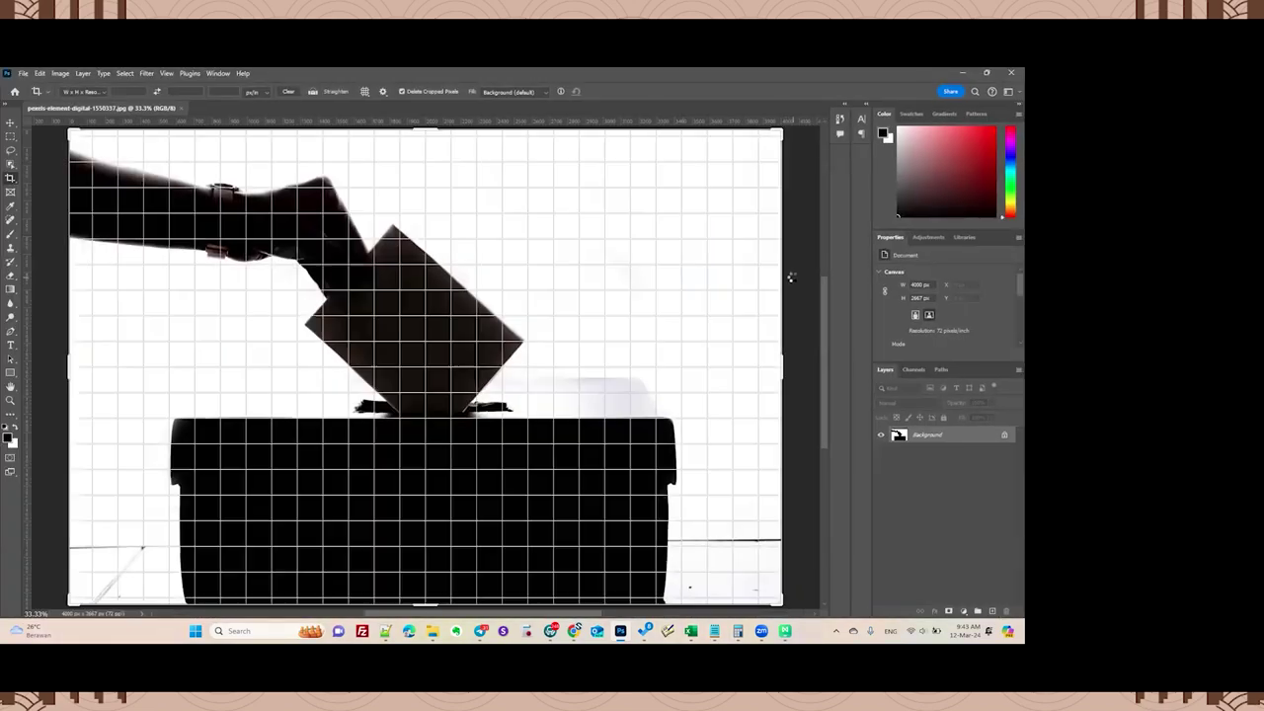
{"action": "key", "text": "ctrl+minus"}
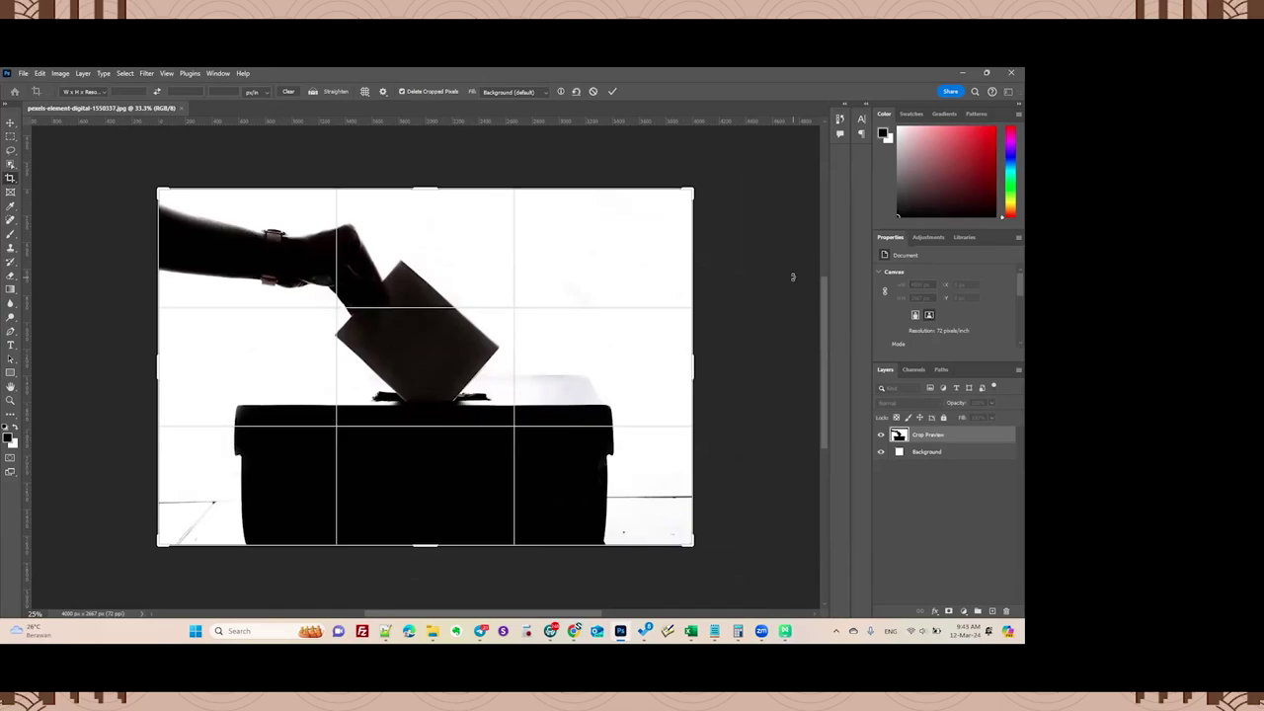
{"action": "left_click", "coordinate": [22, 77]}
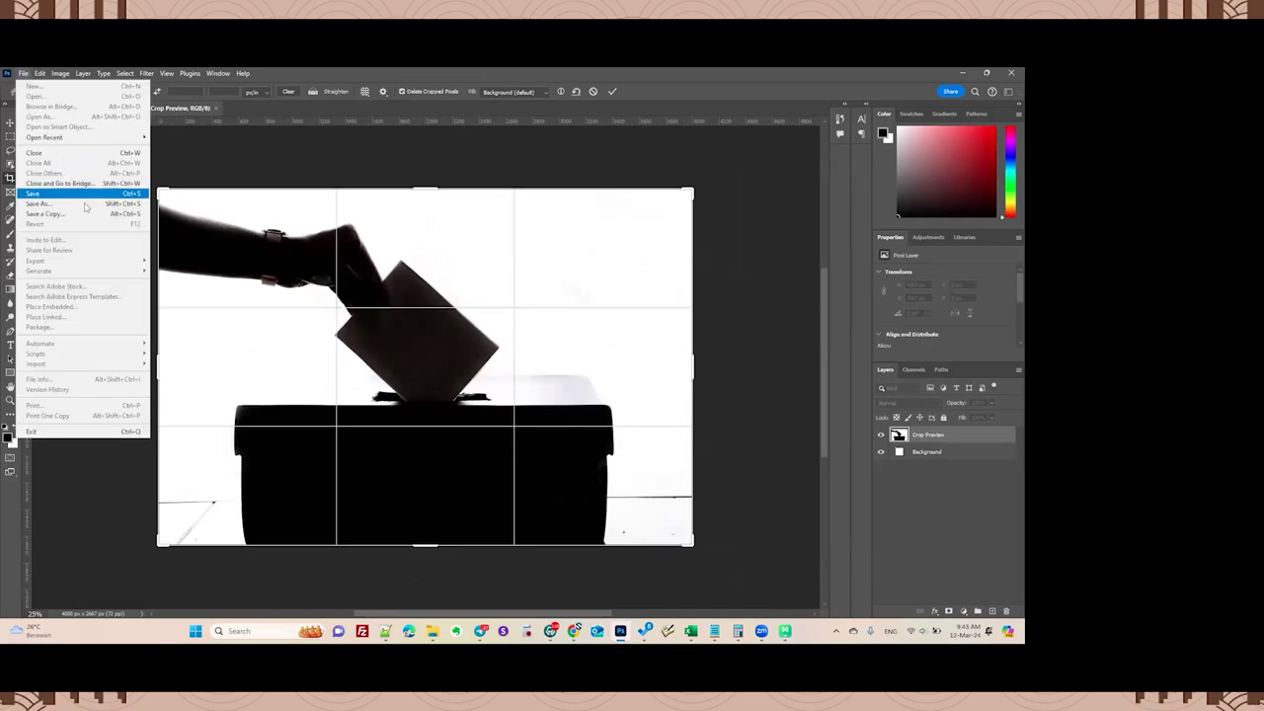
{"action": "left_click", "coordinate": [258, 158]}
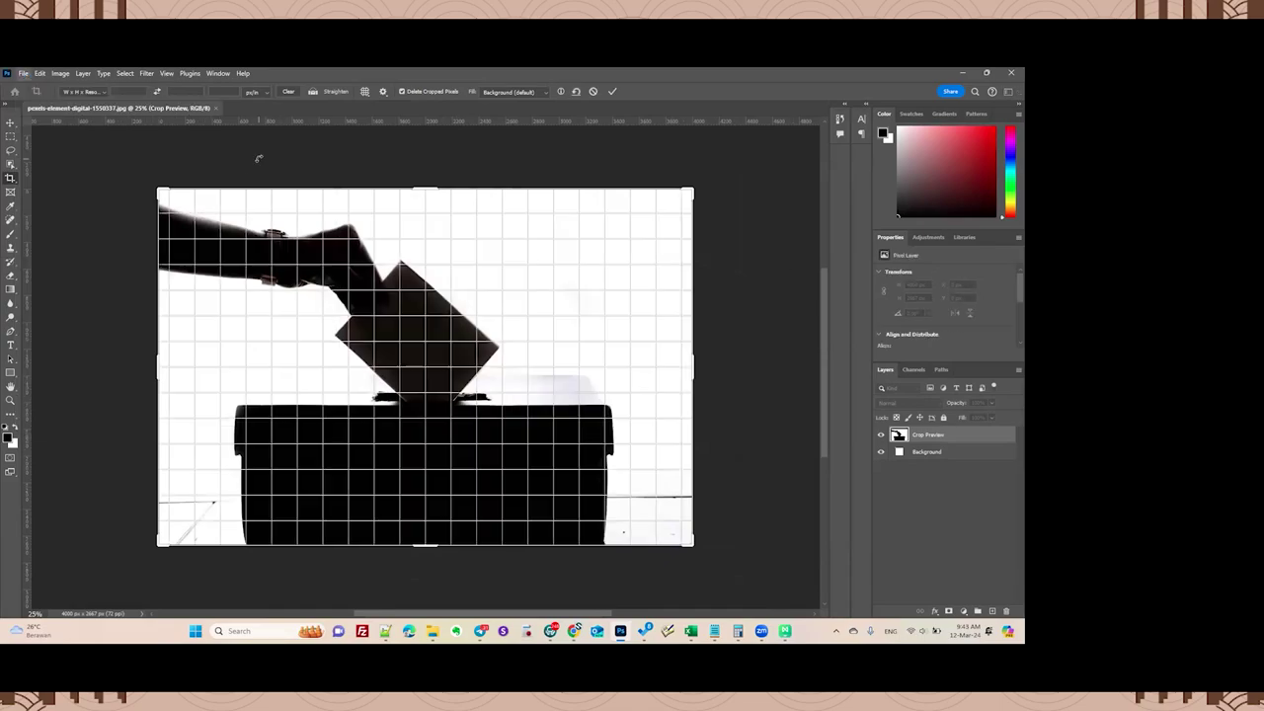
Commit the crop with the Move tool, then open the File menu to export.
{"action": "left_click", "coordinate": [8, 122]}
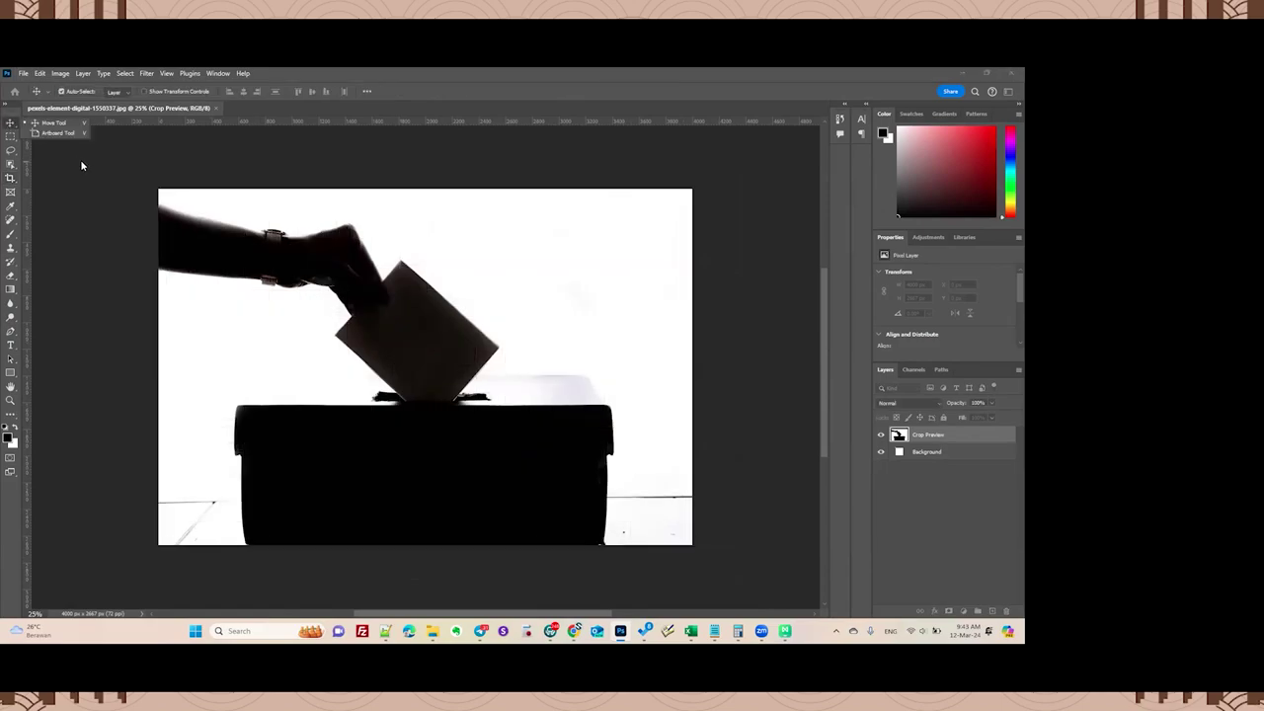
{"action": "left_click", "coordinate": [24, 73]}
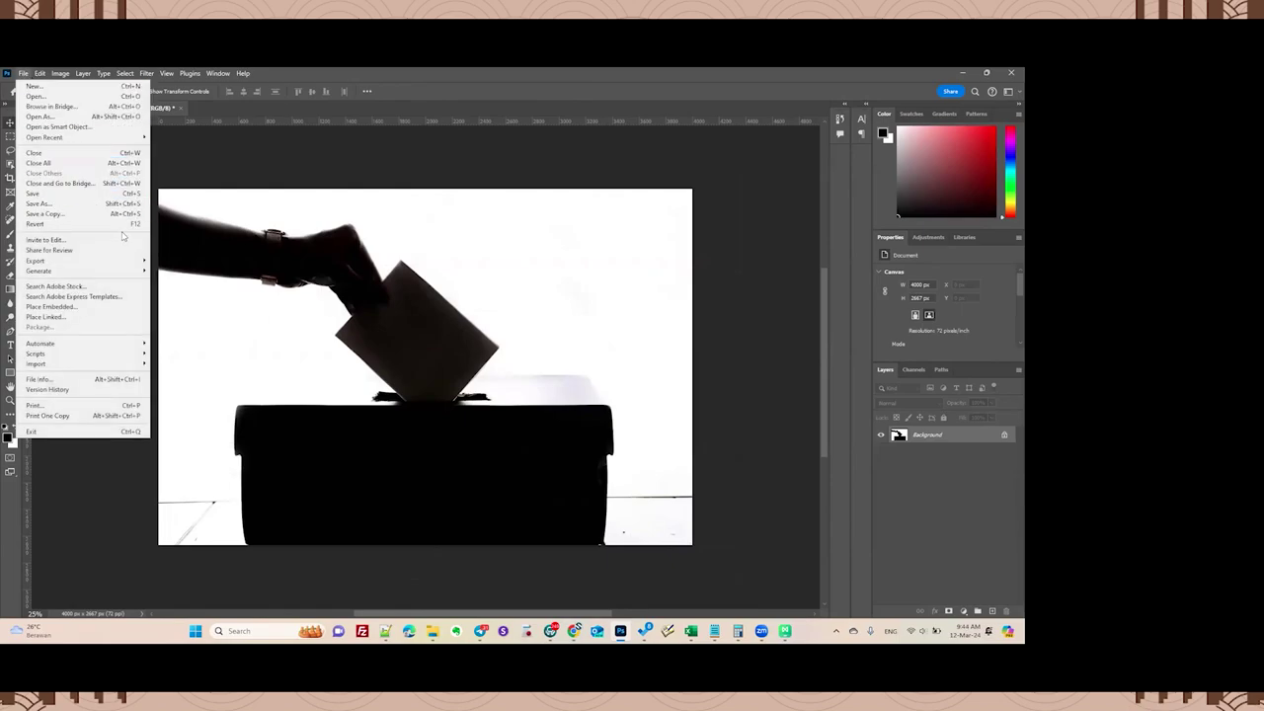
{"action": "mouse_move", "coordinate": [124, 264]}
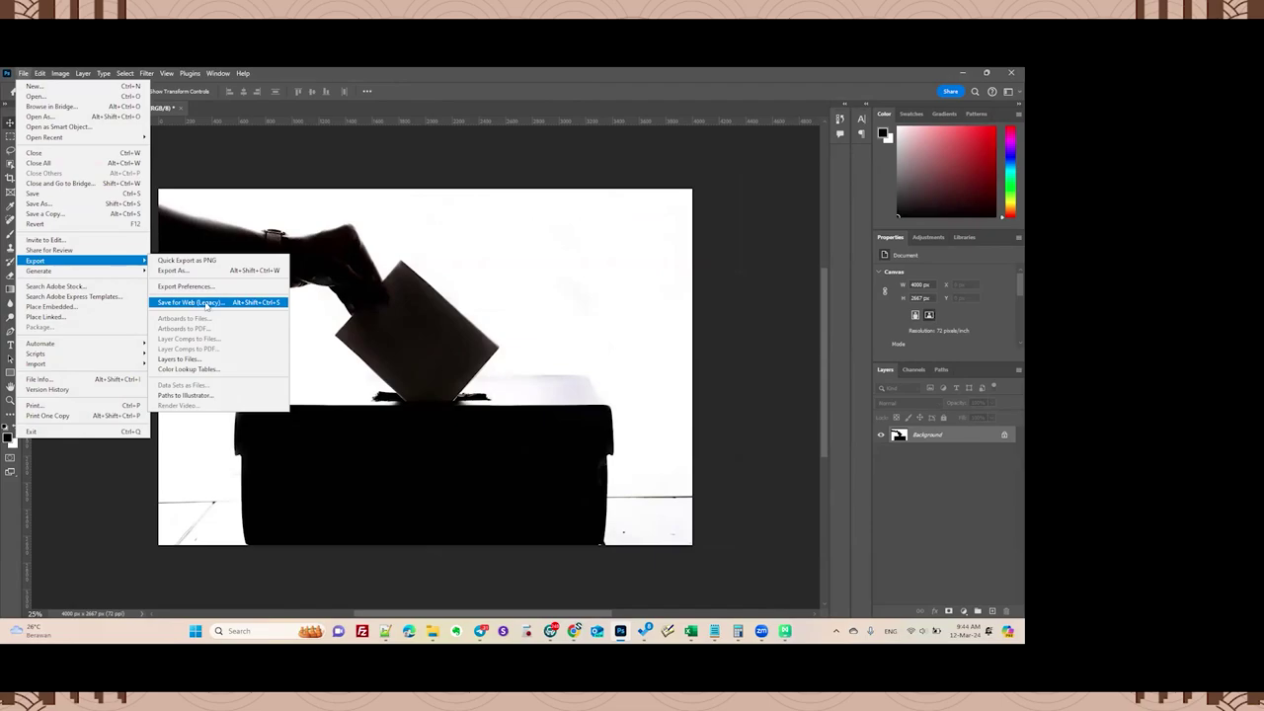
{"action": "left_click", "coordinate": [786, 630]}
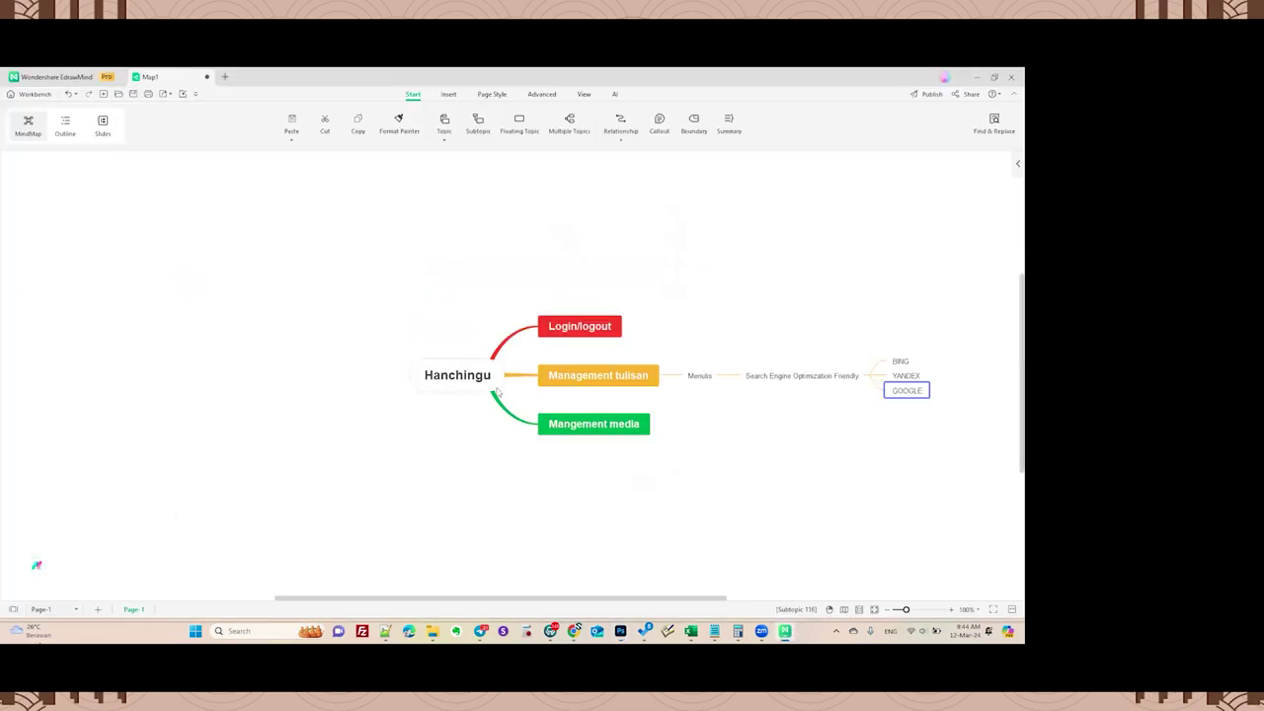
Add a main topic 'Pertanyaan' under the central Hanchingu topic.
{"action": "left_click", "coordinate": [475, 387]}
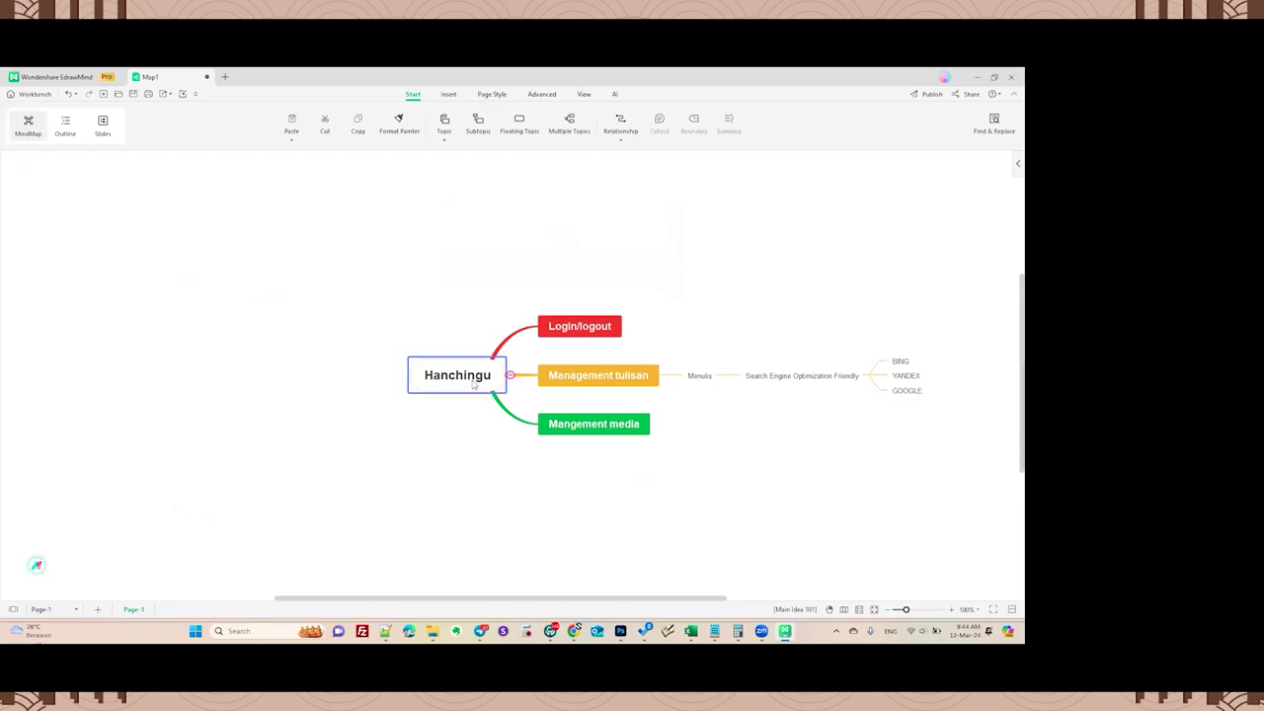
{"action": "key", "text": "Tab"}
{"action": "type", "text": "Pertanyaan"}
{"action": "left_click", "coordinate": [719, 461]}
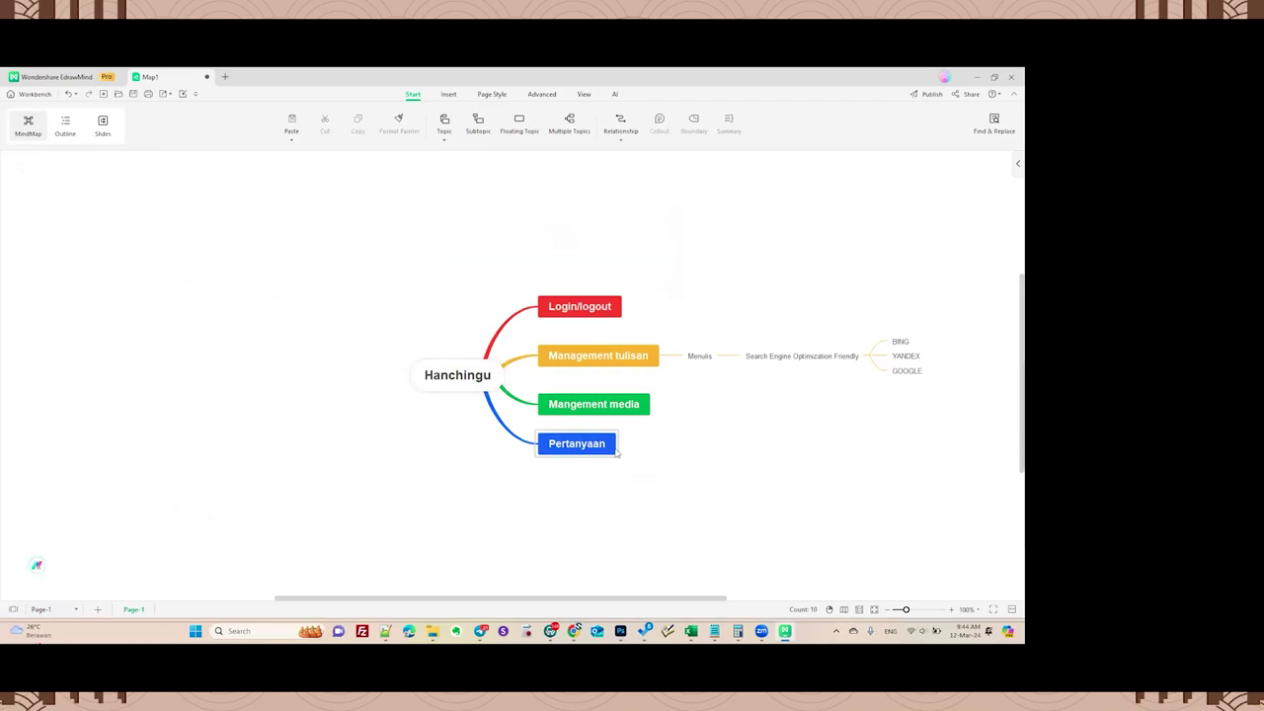
Minimise the mind map and the Downloads folder, then open the hanchingu.com post for editing.
{"action": "left_click", "coordinate": [976, 77]}
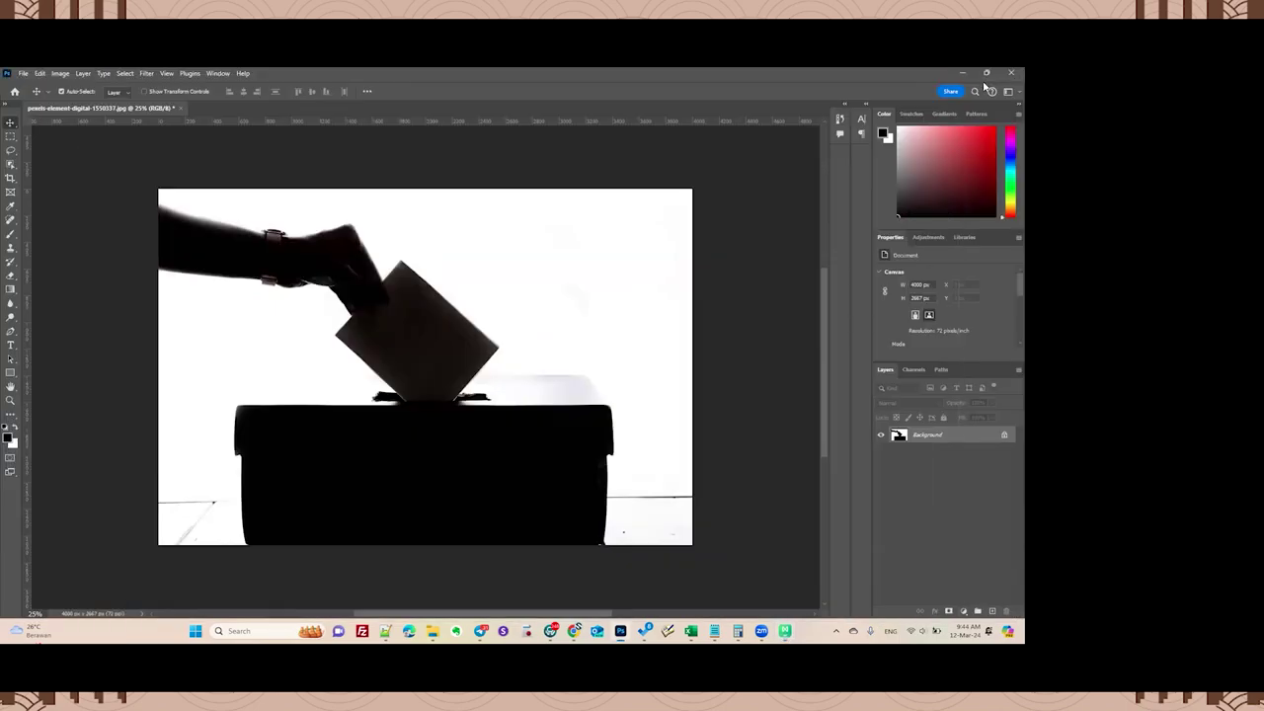
{"action": "key", "text": "alt+Tab"}
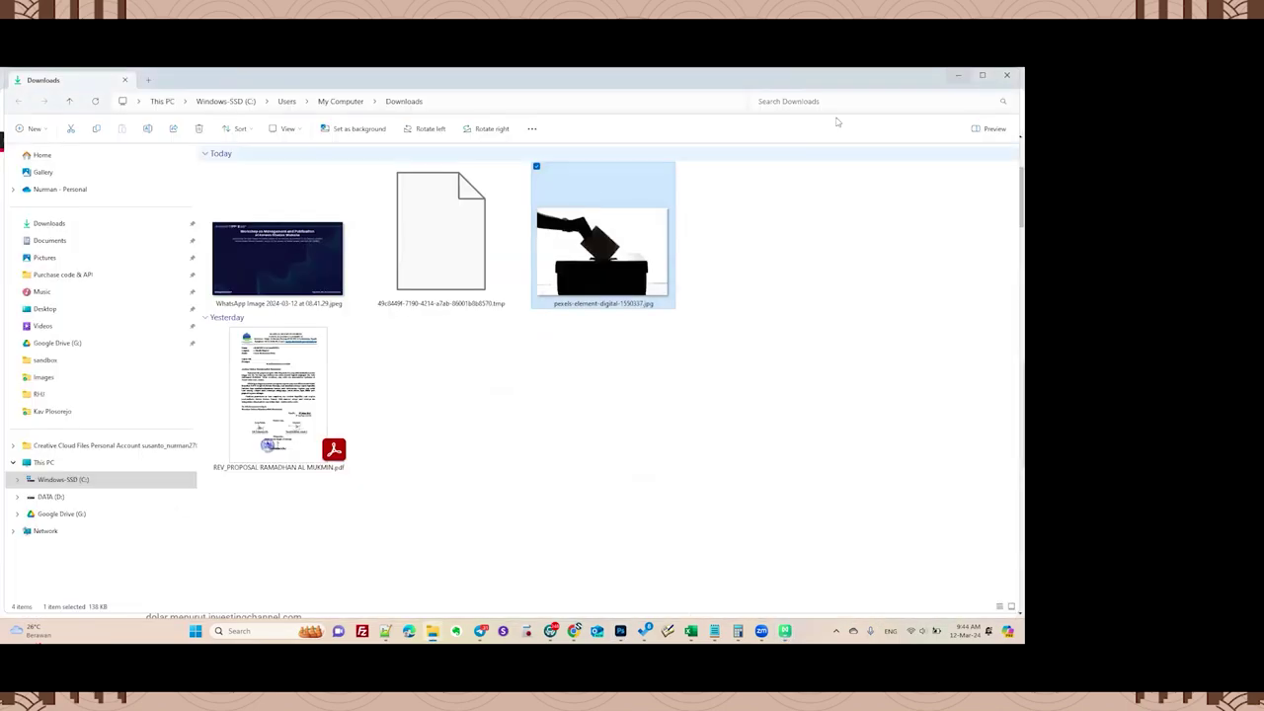
{"action": "left_click", "coordinate": [961, 75]}
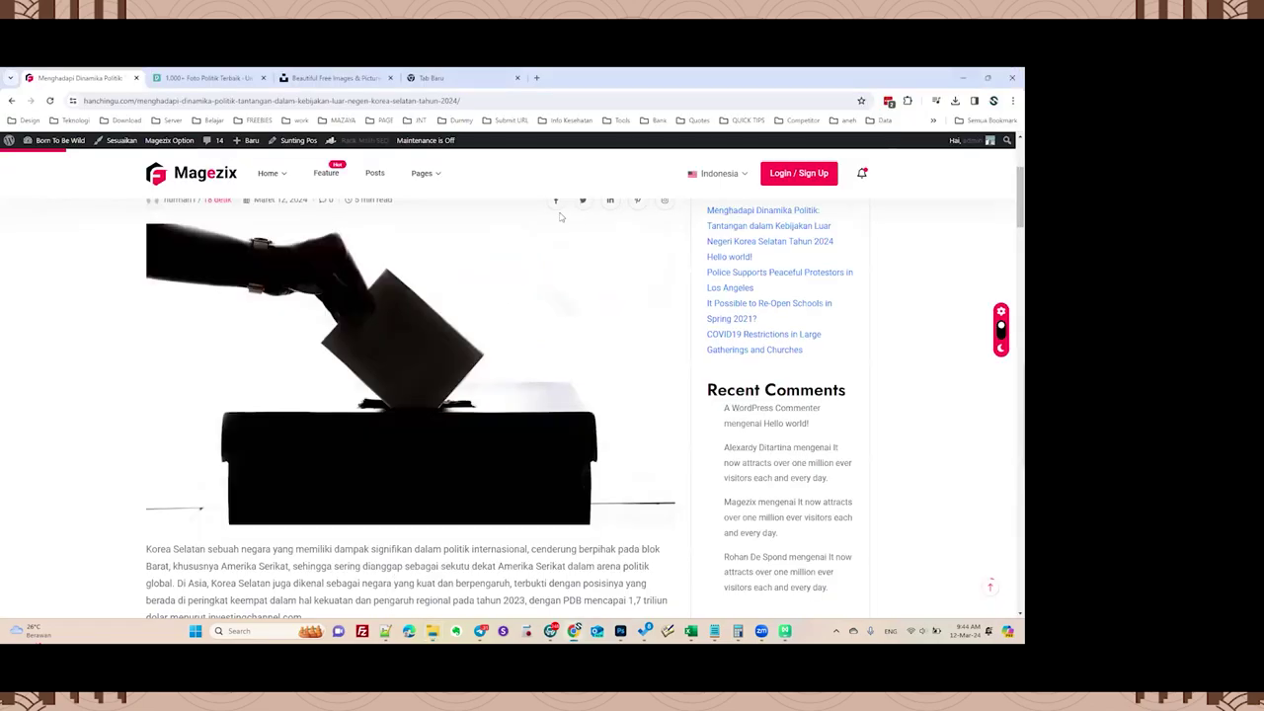
{"action": "left_click", "coordinate": [285, 141]}
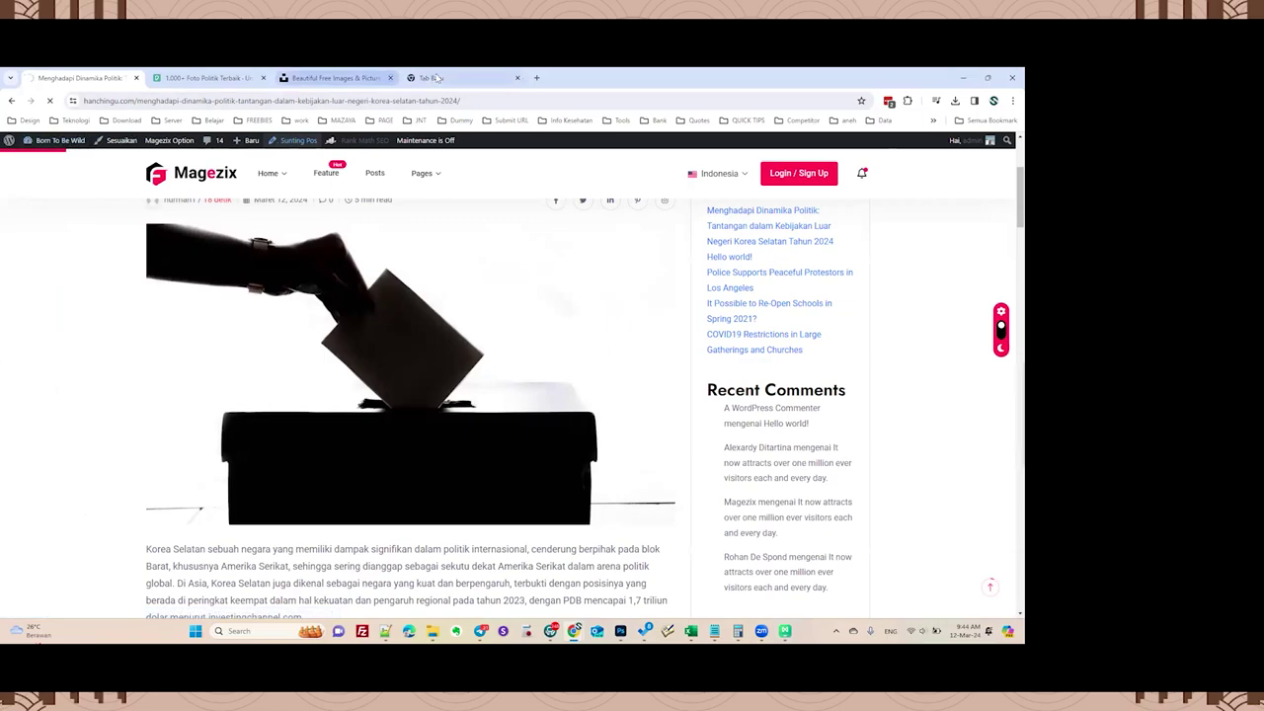
Load the hanchingu.com home page in the empty tab from the 'hanc' address suggestion.
{"action": "left_click", "coordinate": [462, 78]}
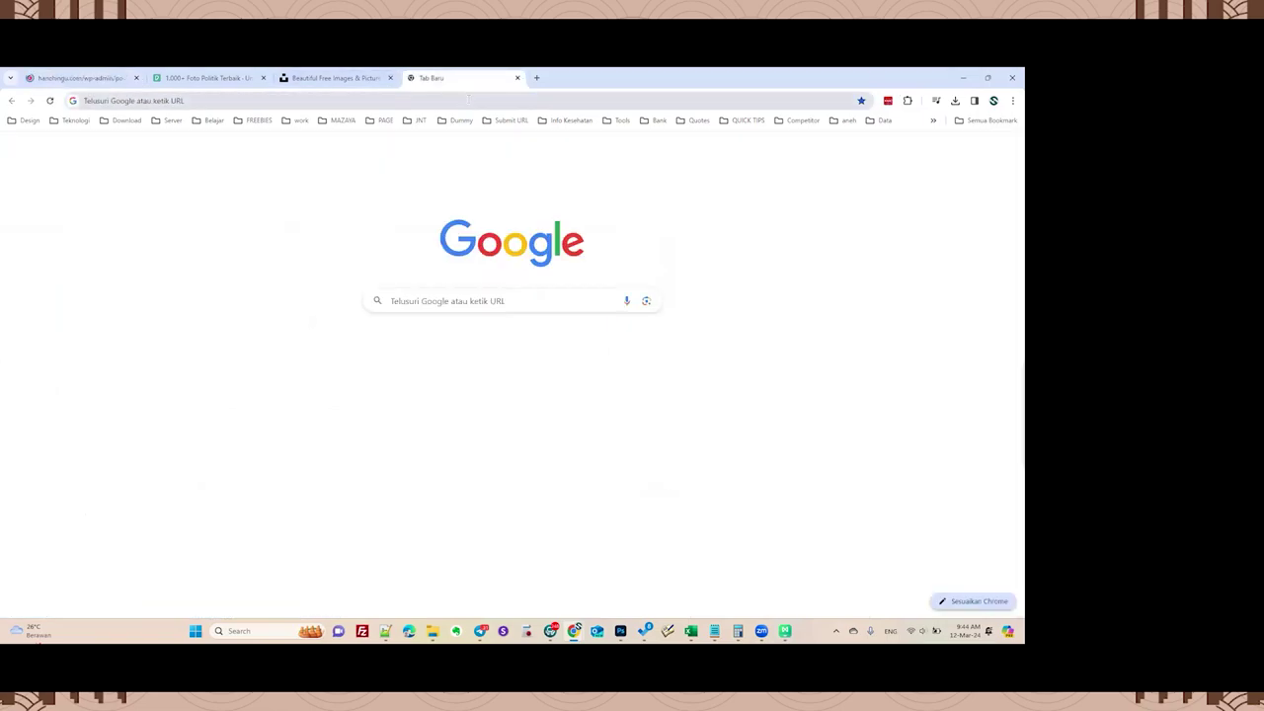
{"action": "type", "text": "hanc"}
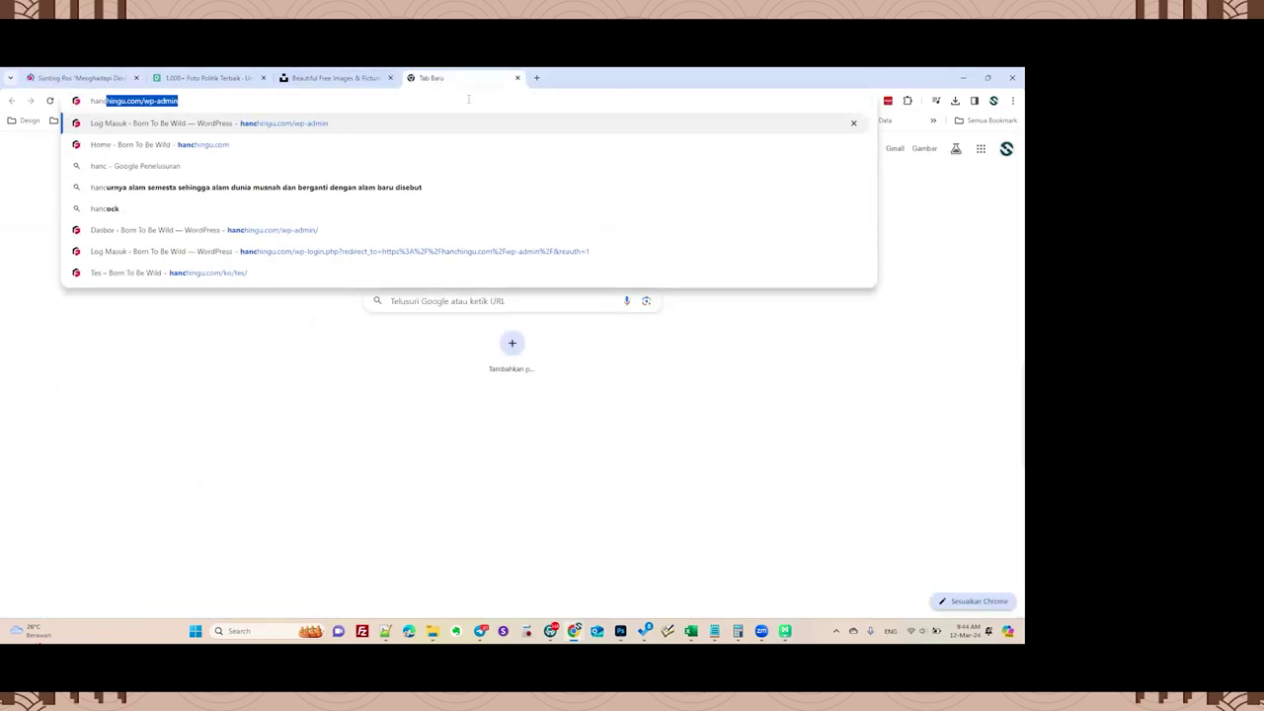
{"action": "key", "text": "Down"}
{"action": "key", "text": "Return"}
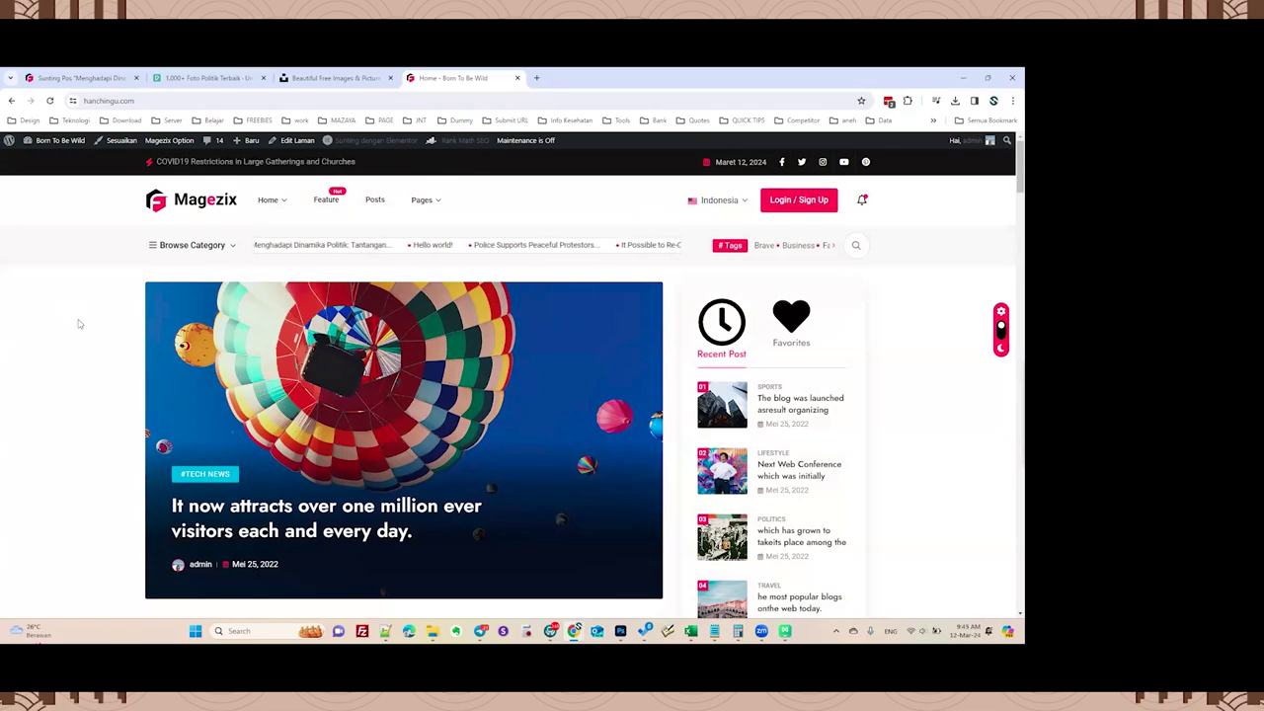
Scroll through the home page sections down to Most Reading.
{"action": "scroll", "coordinate": [79, 323], "scroll_direction": "down", "scroll_amount": 2}
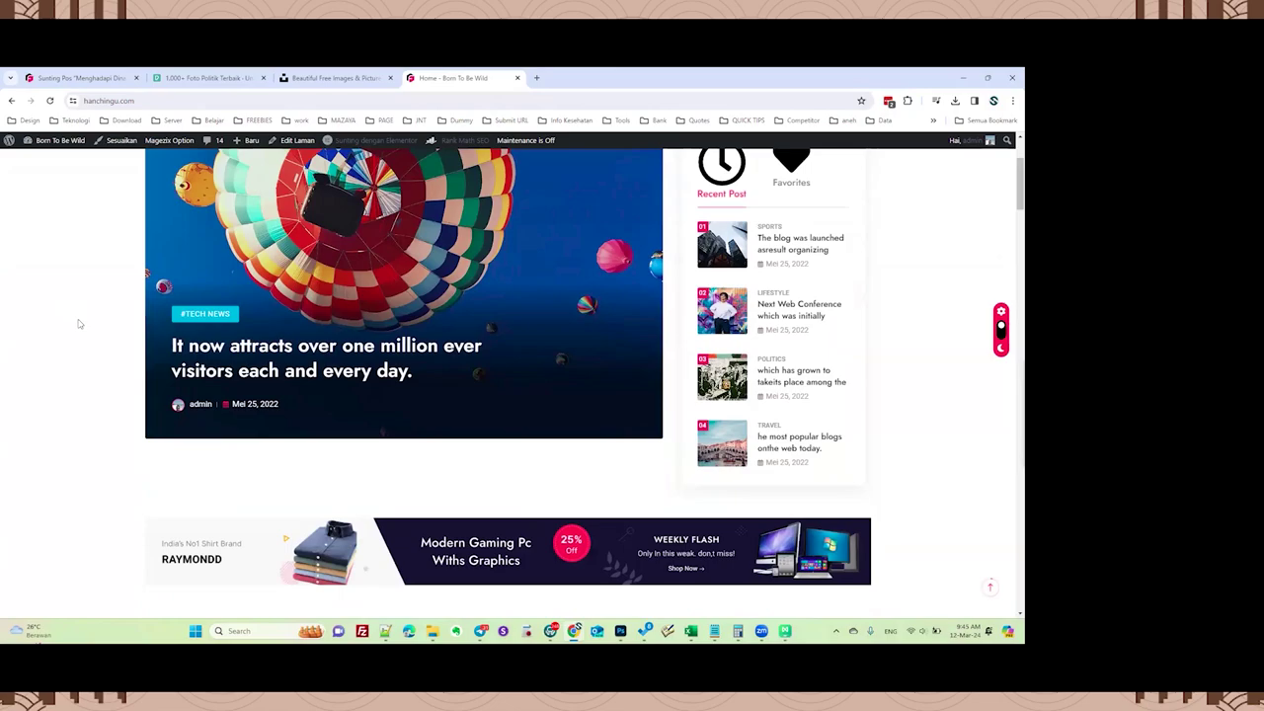
{"action": "scroll", "coordinate": [79, 323], "scroll_direction": "down", "scroll_amount": 3}
{"action": "scroll", "coordinate": [79, 322], "scroll_direction": "down", "scroll_amount": 2}
{"action": "scroll", "coordinate": [79, 323], "scroll_direction": "up", "scroll_amount": 3}
{"action": "scroll", "coordinate": [79, 323], "scroll_direction": "down", "scroll_amount": 4}
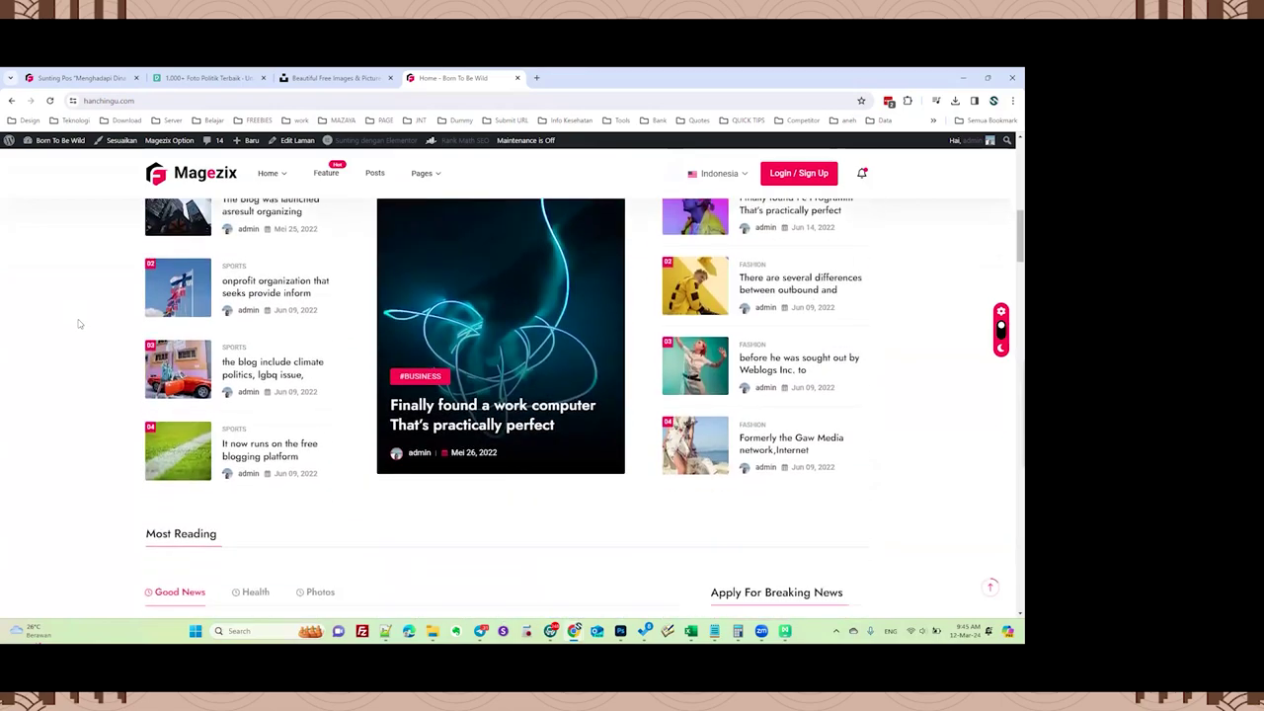
{"action": "scroll", "coordinate": [79, 322], "scroll_direction": "down", "scroll_amount": 4}
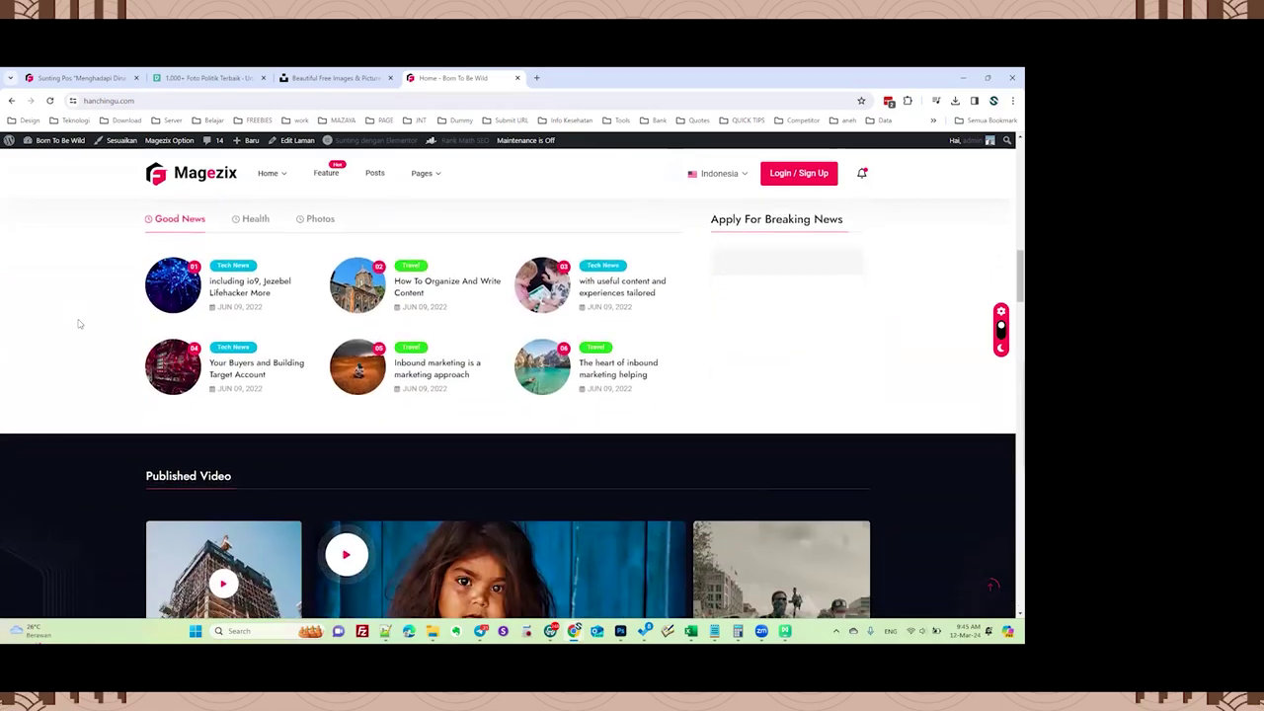
{"action": "scroll", "coordinate": [79, 323], "scroll_direction": "down", "scroll_amount": 5}
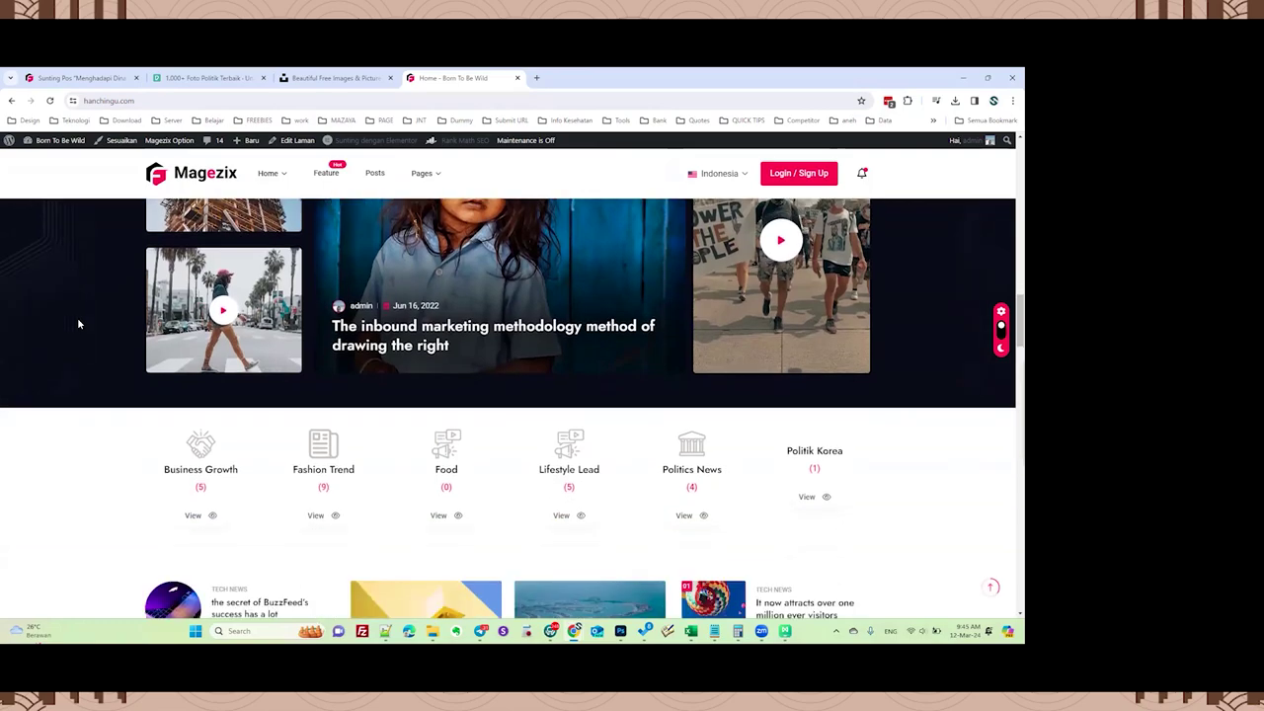
{"action": "scroll", "coordinate": [79, 323], "scroll_direction": "down", "scroll_amount": 2}
{"action": "scroll", "coordinate": [79, 323], "scroll_direction": "up", "scroll_amount": 8}
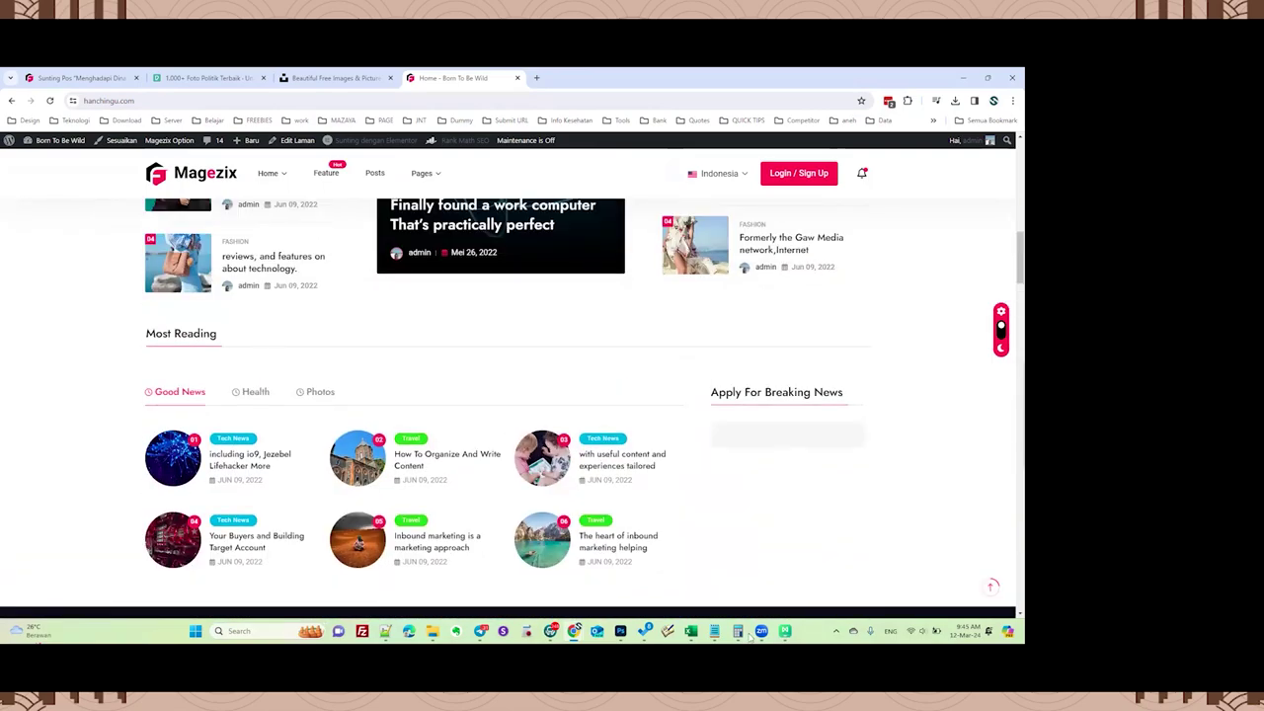
{"action": "left_click", "coordinate": [755, 538]}
Add subtopics 'Gambar' and 'Kategori' under Pertanyaan, then minimise the map.
{"action": "left_click", "coordinate": [598, 450]}
{"action": "key", "text": "Tab"}
{"action": "type", "text": "Gambar"}
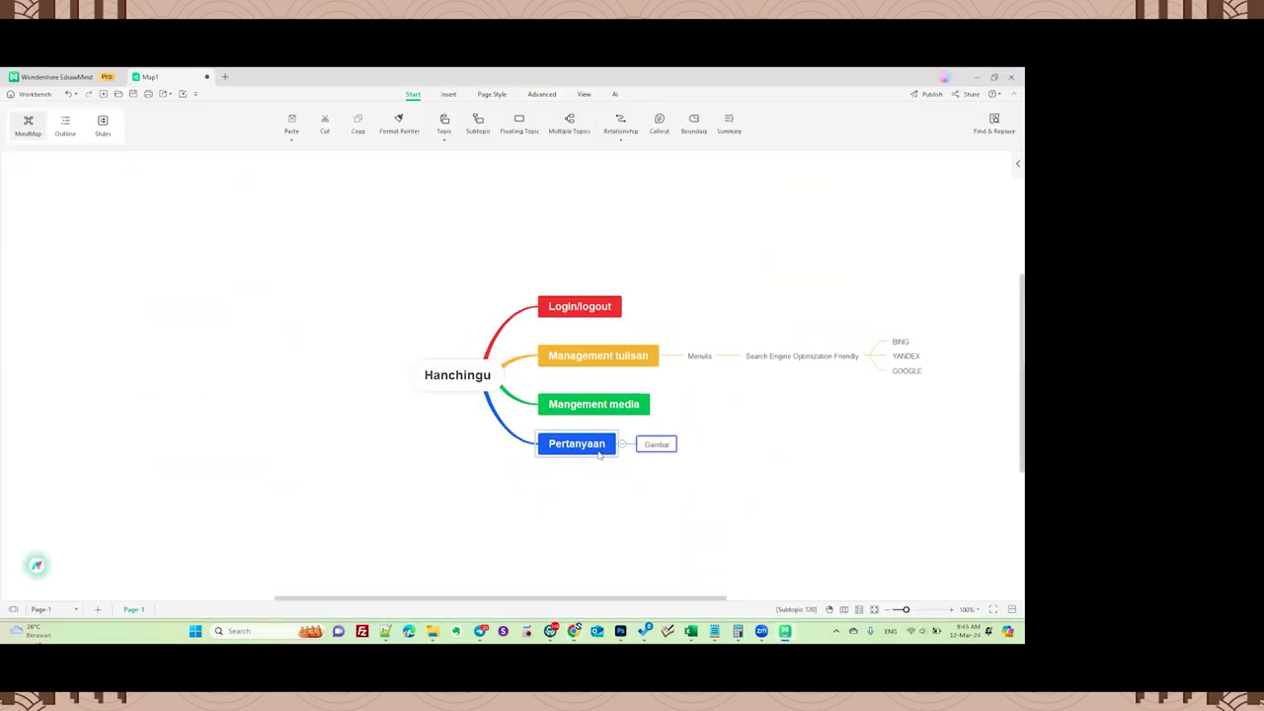
{"action": "key", "text": "Return"}
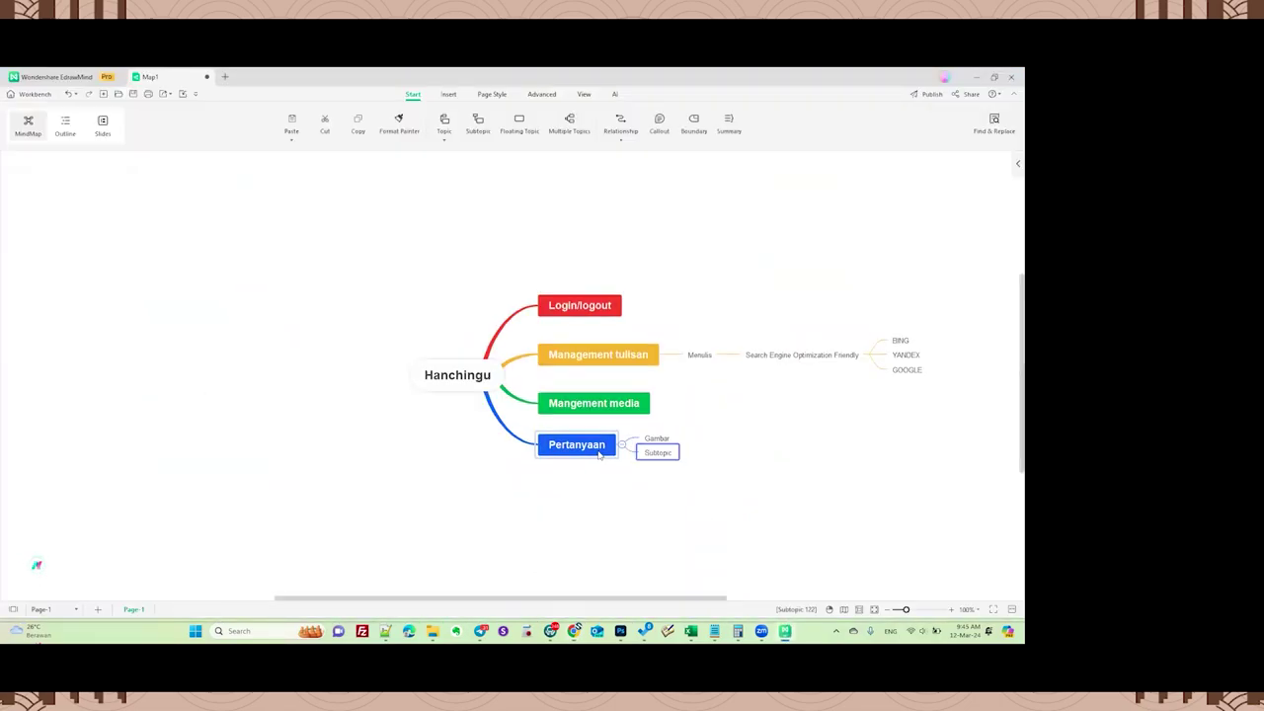
{"action": "type", "text": "Kategori"}
{"action": "left_click", "coordinate": [877, 484]}
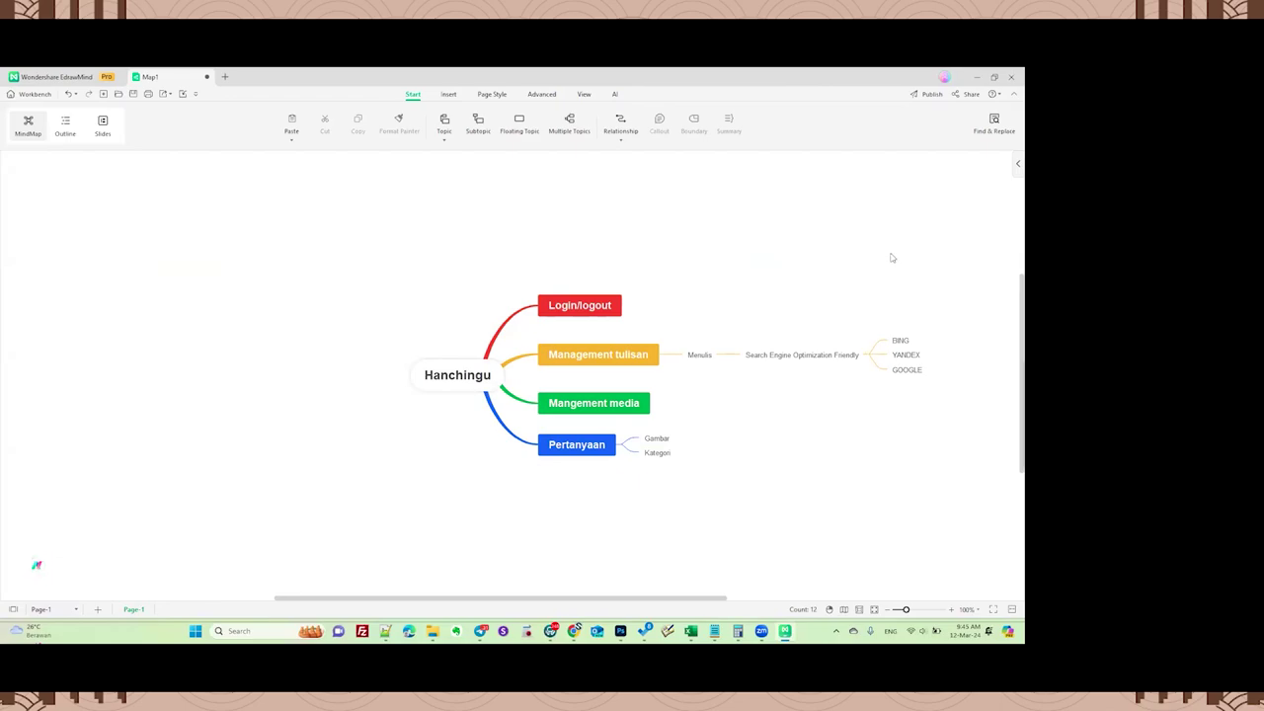
{"action": "left_click", "coordinate": [976, 77]}
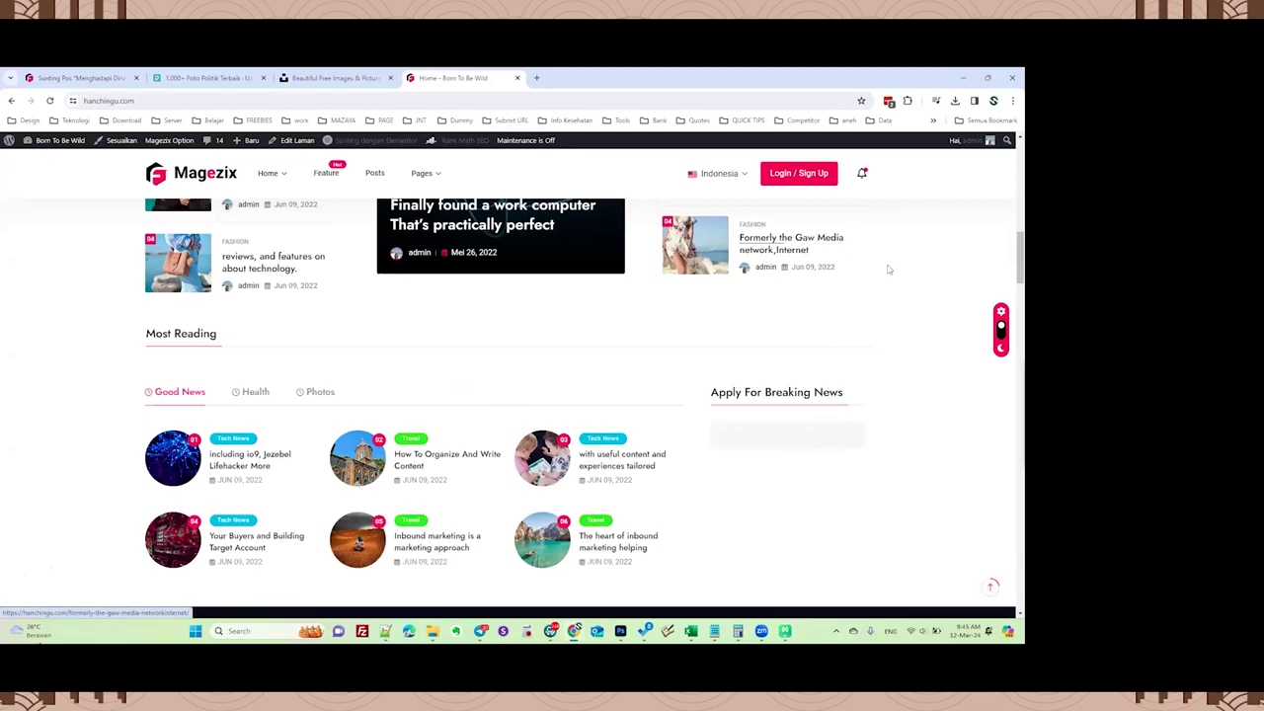
Scroll down through the hanchingu.com homepage news sections and back to the top.
{"action": "scroll", "coordinate": [887, 269], "scroll_direction": "up", "scroll_amount": 3}
{"action": "scroll", "coordinate": [888, 269], "scroll_direction": "up", "scroll_amount": 6}
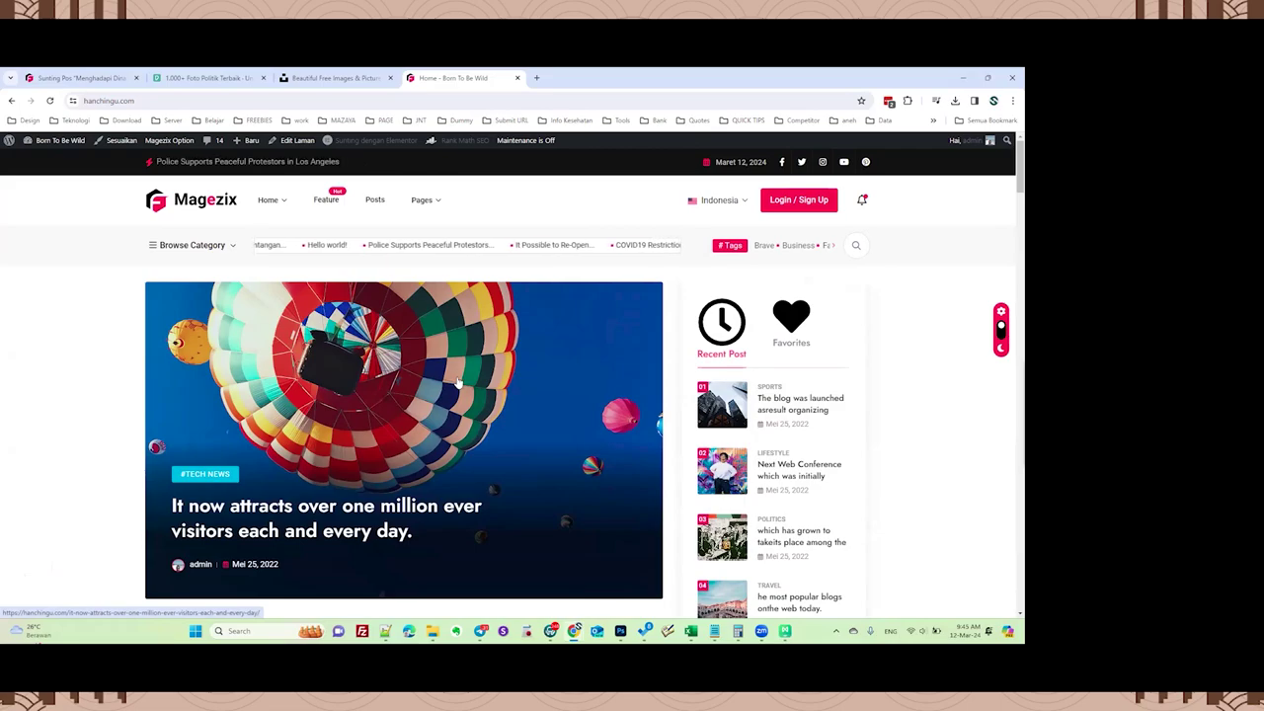
{"action": "scroll", "coordinate": [510, 379], "scroll_direction": "down", "scroll_amount": 5}
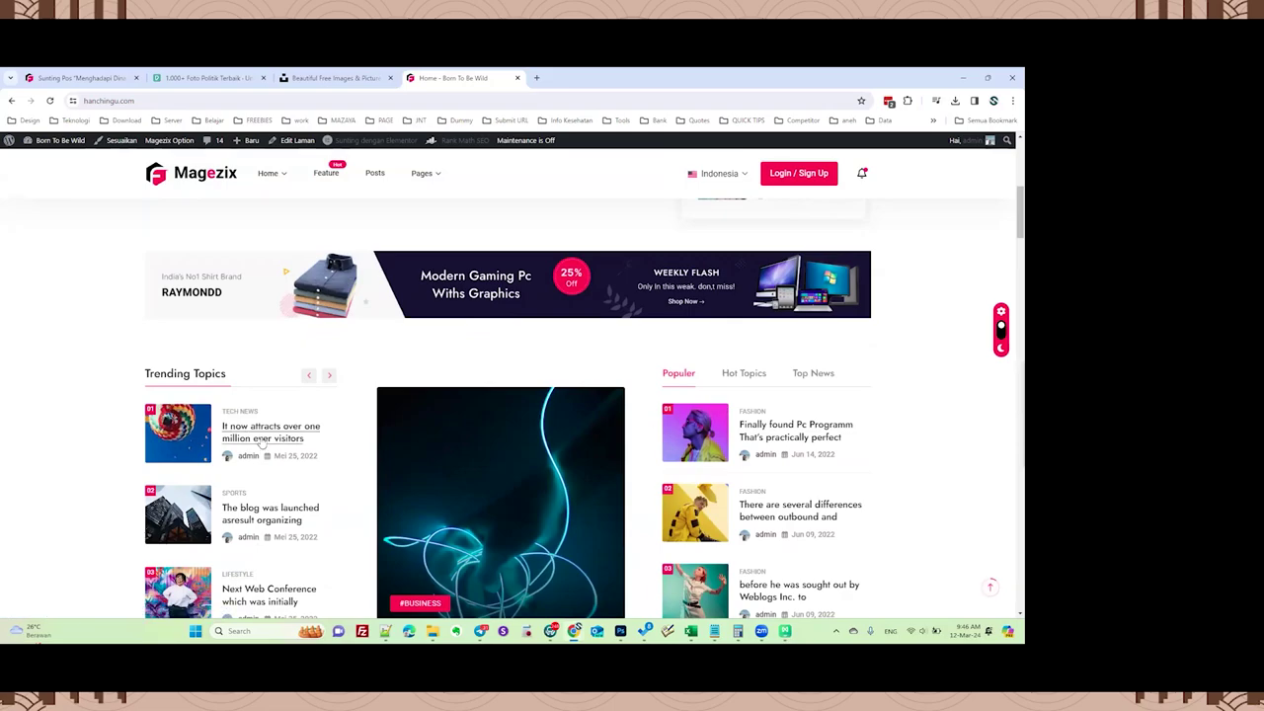
{"action": "scroll", "coordinate": [261, 447], "scroll_direction": "down", "scroll_amount": 3}
{"action": "scroll", "coordinate": [262, 442], "scroll_direction": "down", "scroll_amount": 5}
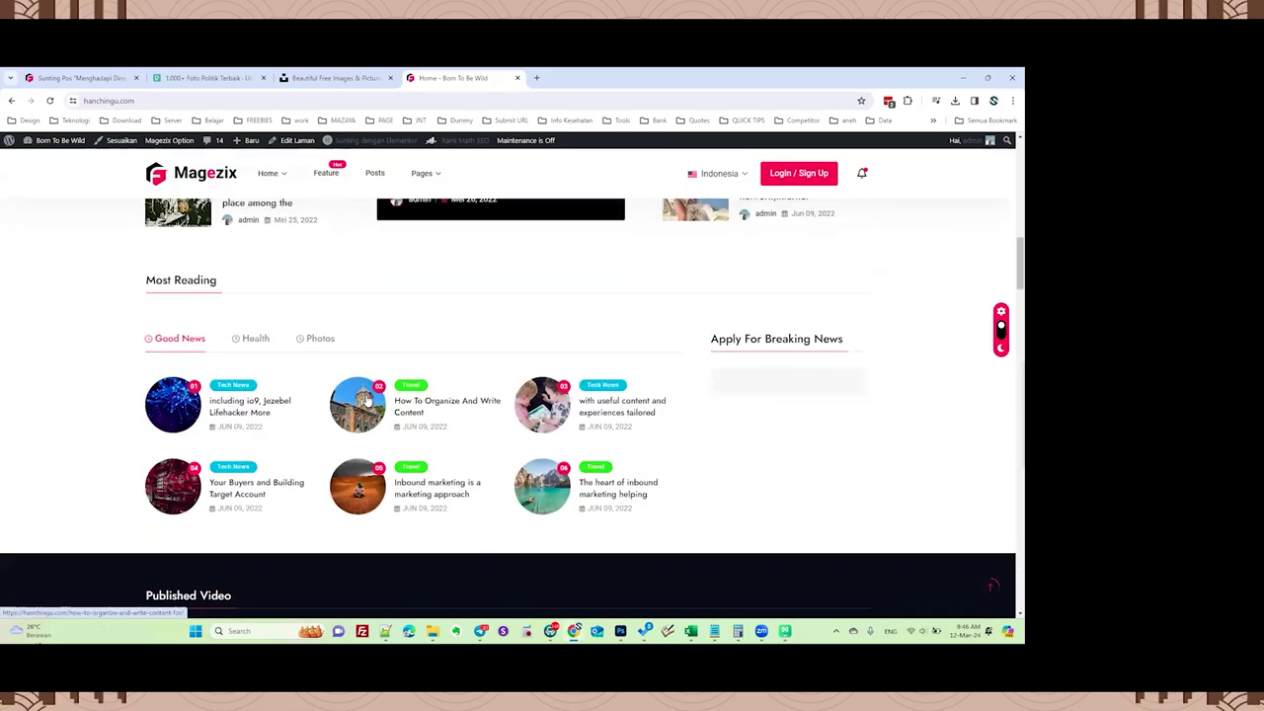
{"action": "scroll", "coordinate": [375, 393], "scroll_direction": "up", "scroll_amount": 5}
{"action": "scroll", "coordinate": [375, 393], "scroll_direction": "up", "scroll_amount": 10}
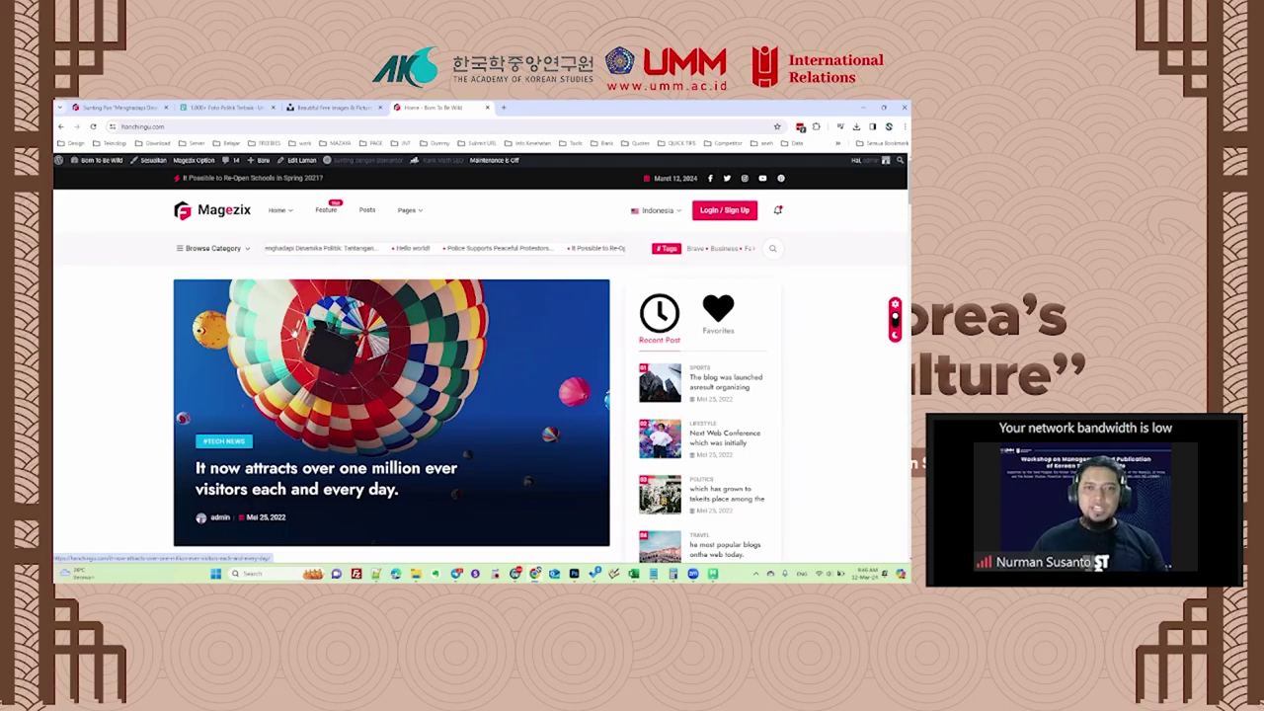
{"action": "scroll", "coordinate": [521, 370], "scroll_direction": "down", "scroll_amount": 5}
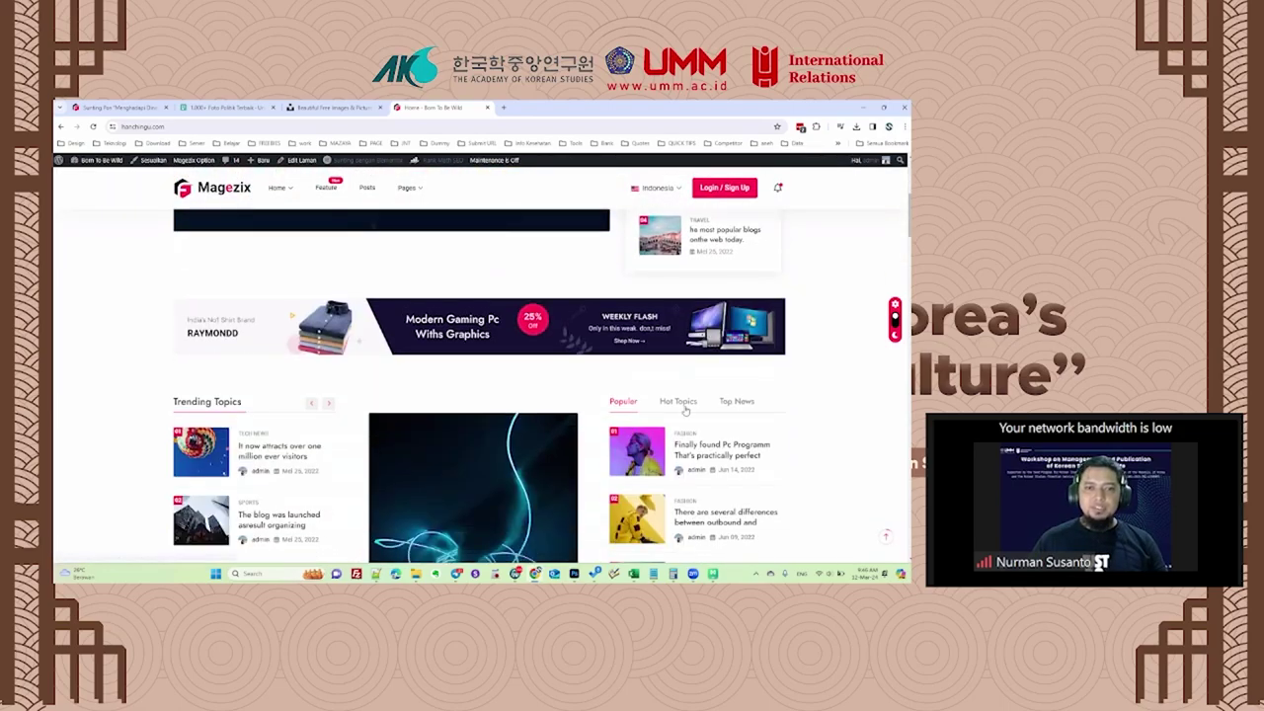
{"action": "scroll", "coordinate": [319, 398], "scroll_direction": "down", "scroll_amount": 4}
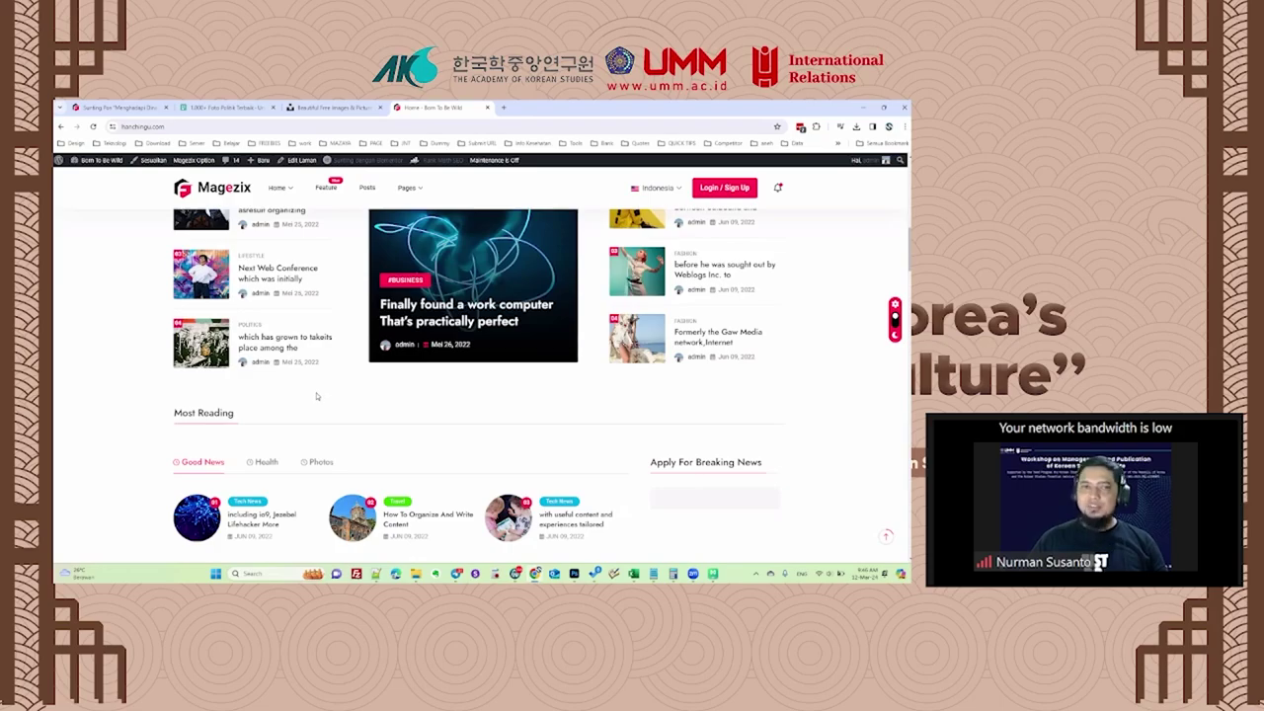
{"action": "scroll", "coordinate": [456, 422], "scroll_direction": "down", "scroll_amount": 1}
{"action": "scroll", "coordinate": [491, 417], "scroll_direction": "down", "scroll_amount": 3}
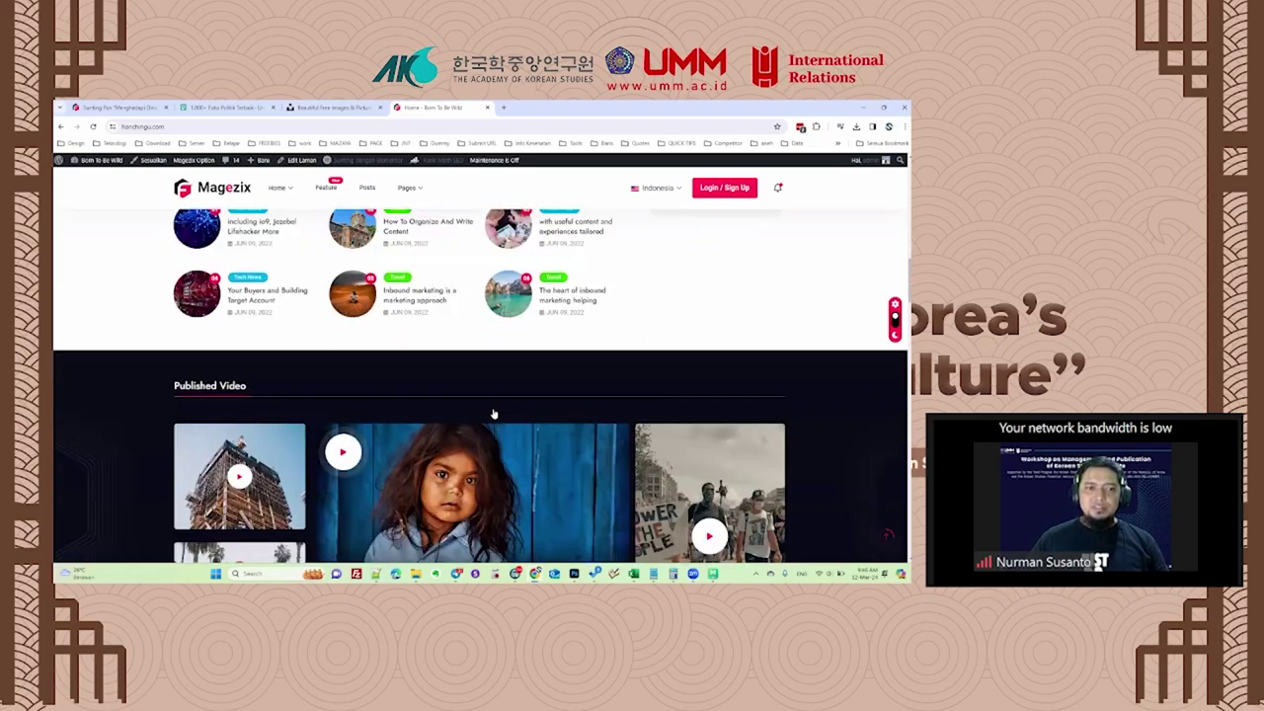
{"action": "scroll", "coordinate": [492, 394], "scroll_direction": "up", "scroll_amount": 7}
{"action": "scroll", "coordinate": [492, 395], "scroll_direction": "up", "scroll_amount": 2}
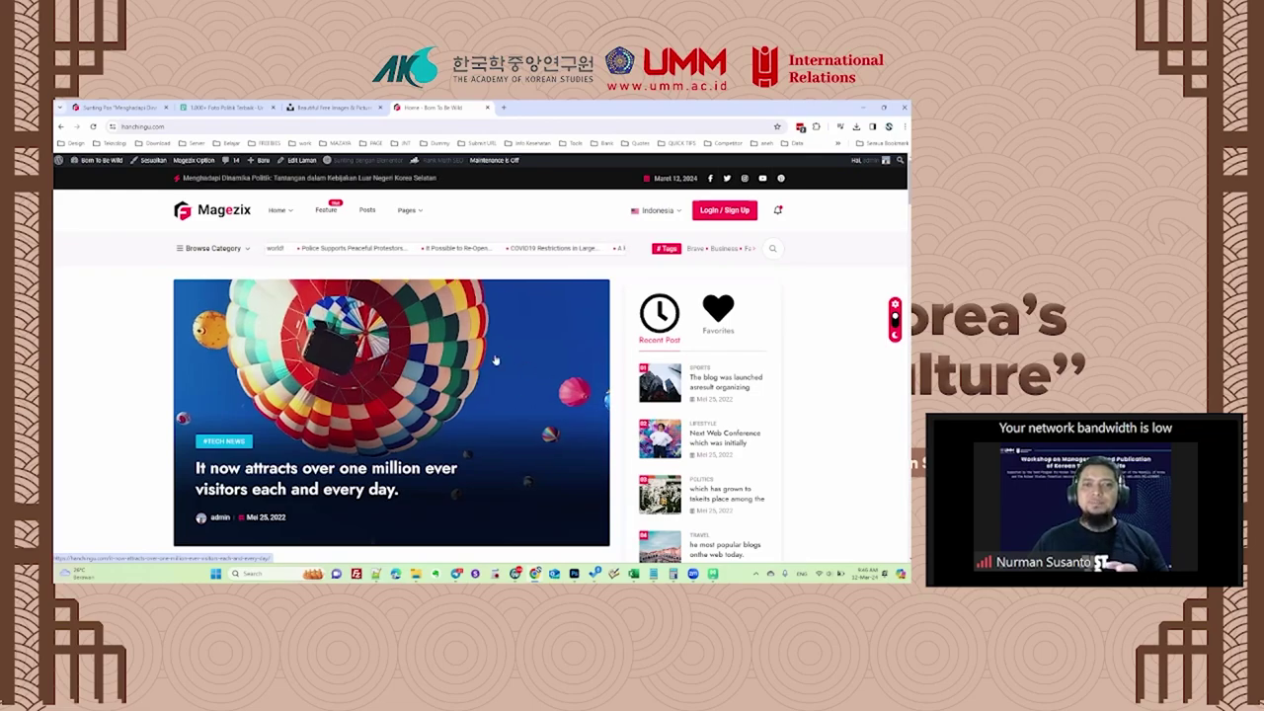
{"action": "scroll", "coordinate": [702, 428], "scroll_direction": "down", "scroll_amount": 5}
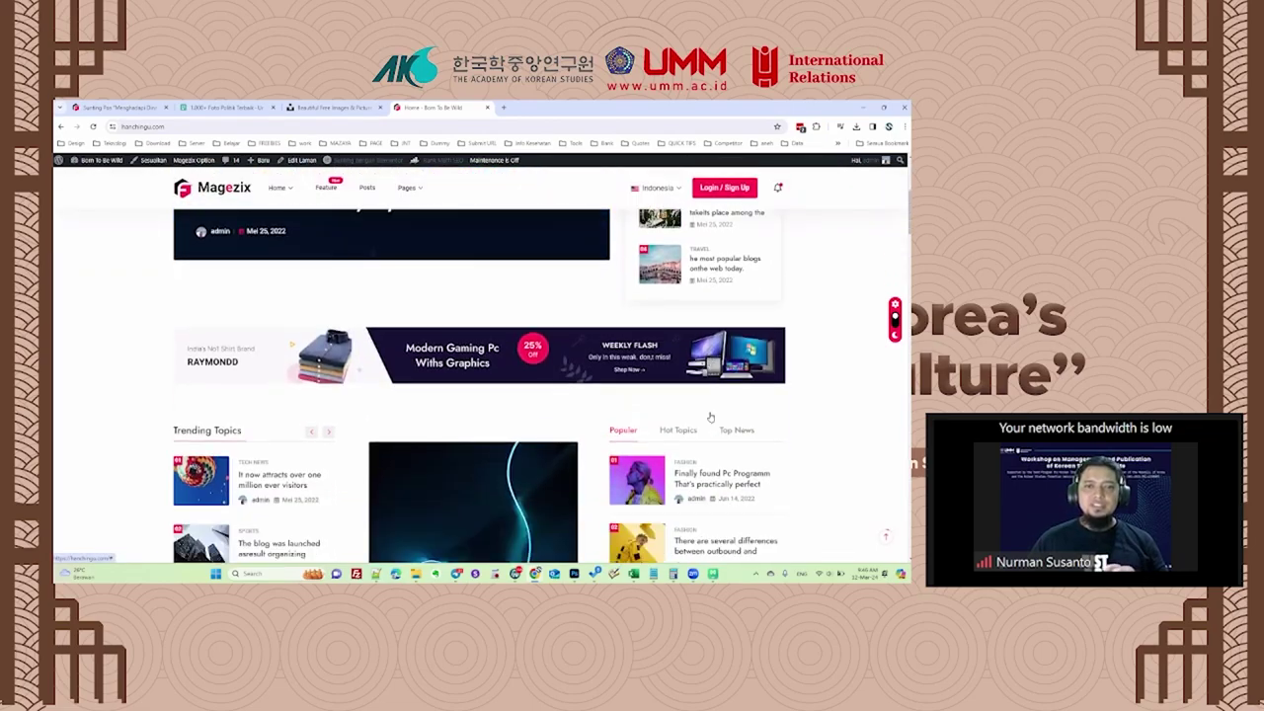
{"action": "scroll", "coordinate": [297, 424], "scroll_direction": "down", "scroll_amount": 5}
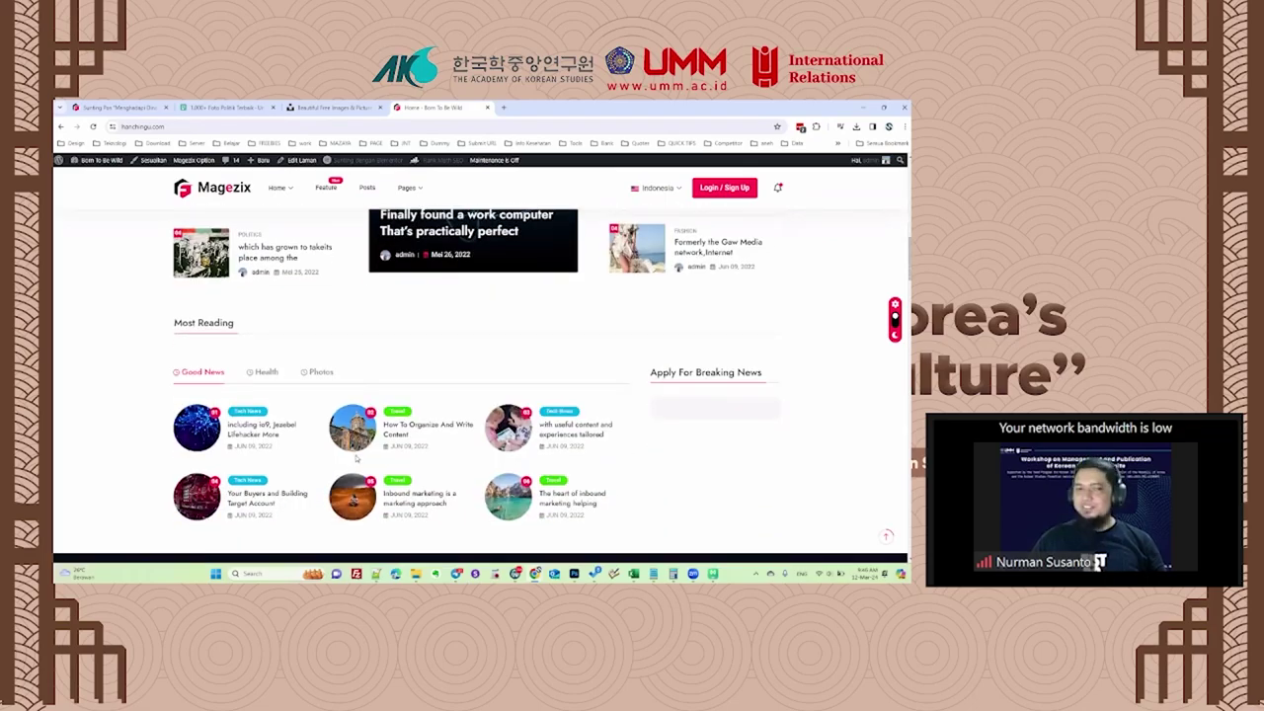
{"action": "scroll", "coordinate": [356, 458], "scroll_direction": "down", "scroll_amount": 5}
{"action": "scroll", "coordinate": [357, 456], "scroll_direction": "down", "scroll_amount": 10}
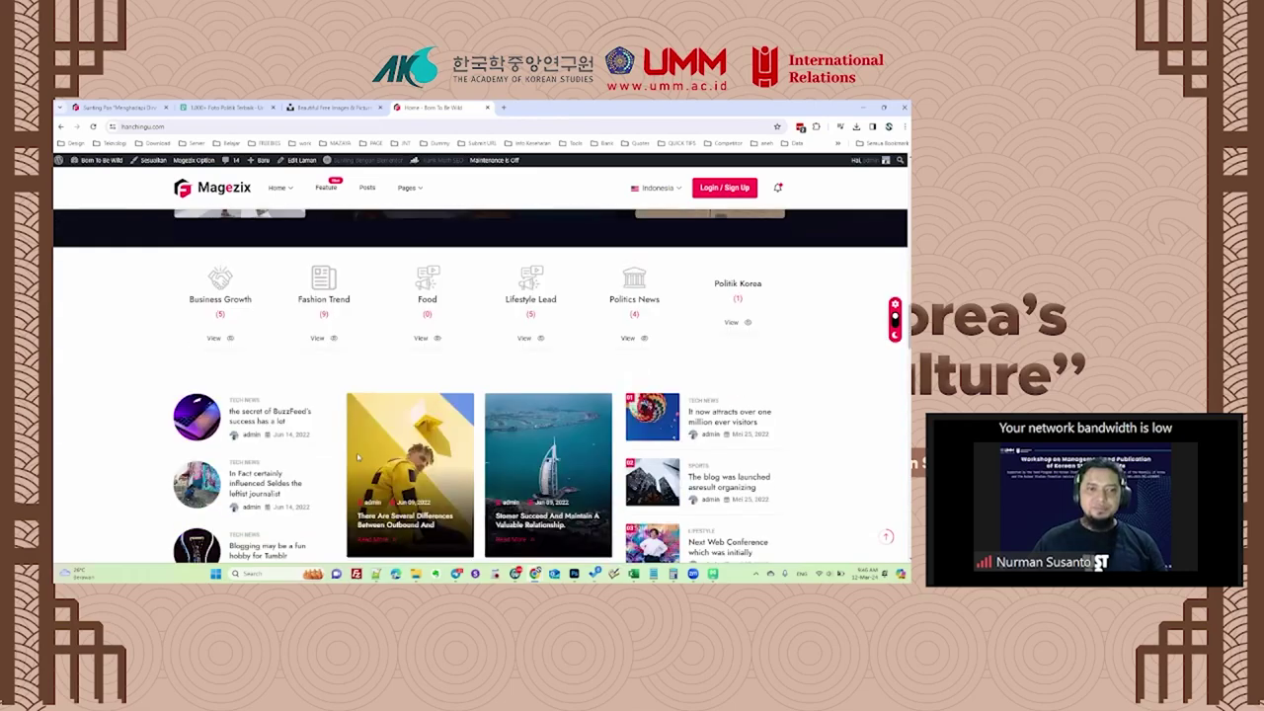
{"action": "scroll", "coordinate": [431, 437], "scroll_direction": "up", "scroll_amount": 15}
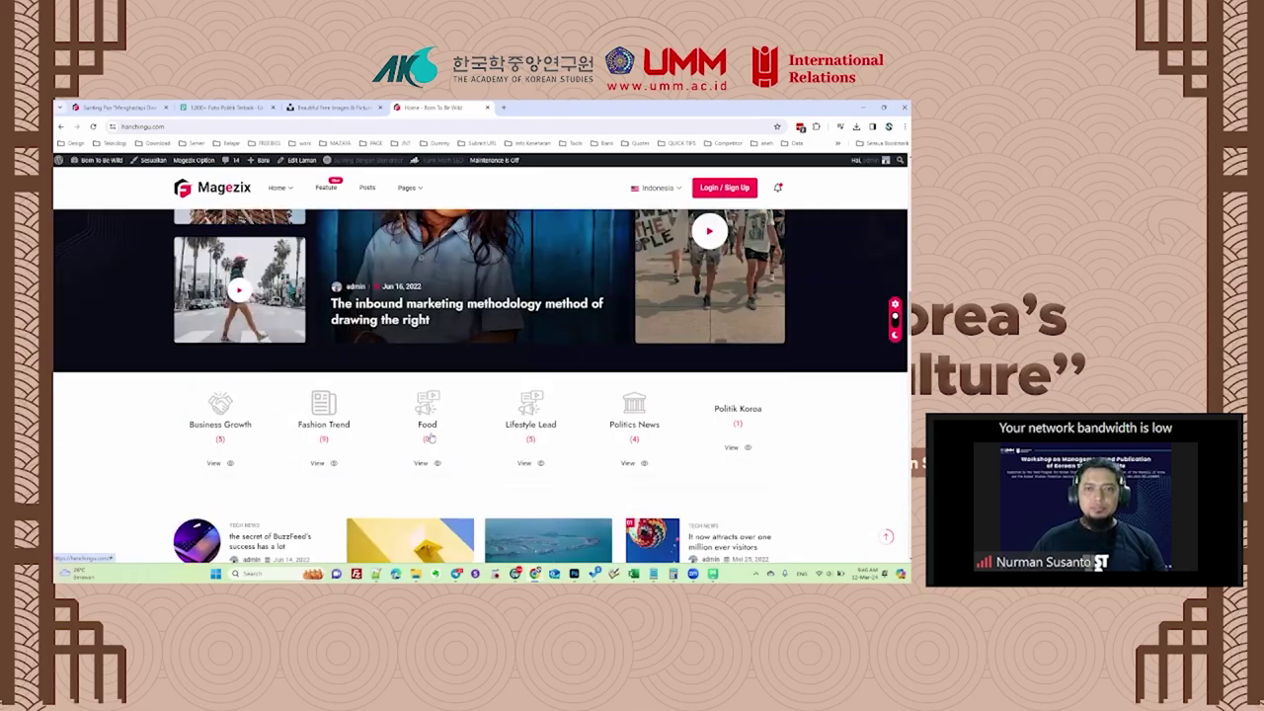
{"action": "scroll", "coordinate": [430, 437], "scroll_direction": "up", "scroll_amount": 3}
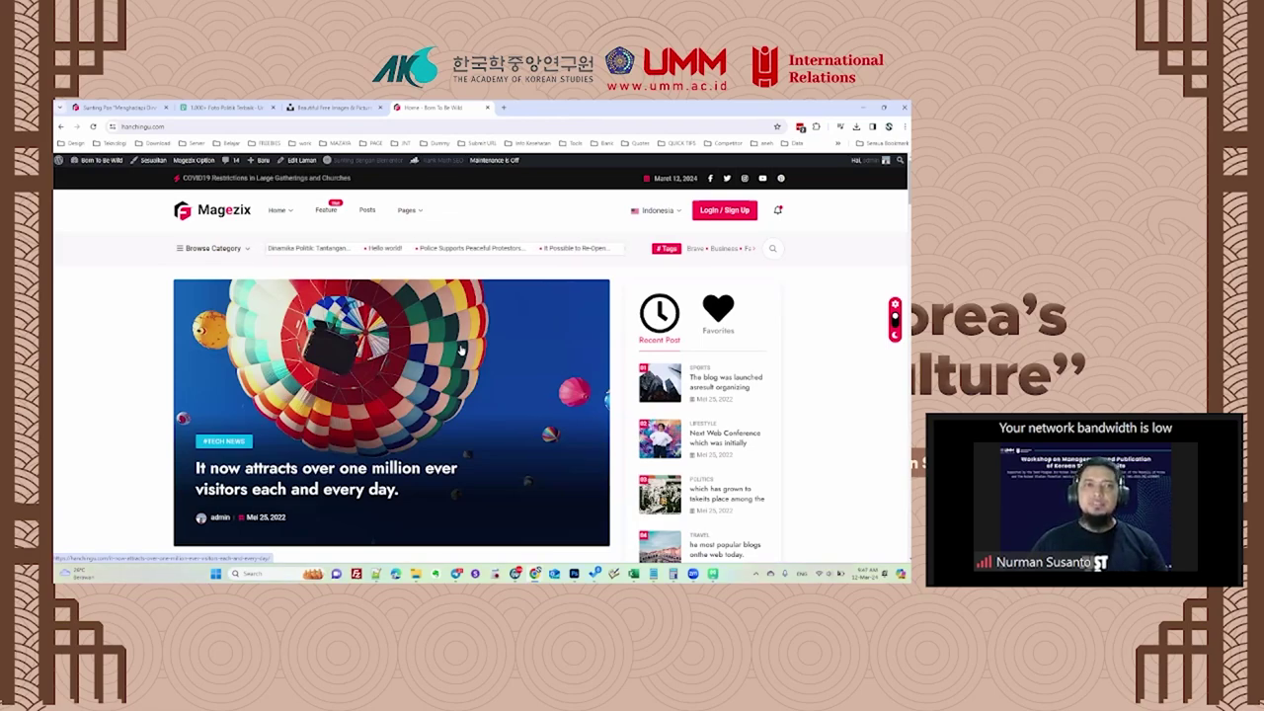
Glance over the Hanchingu mind map, then return to the Sunting Pos post editor tab.
{"action": "left_click", "coordinate": [713, 573]}
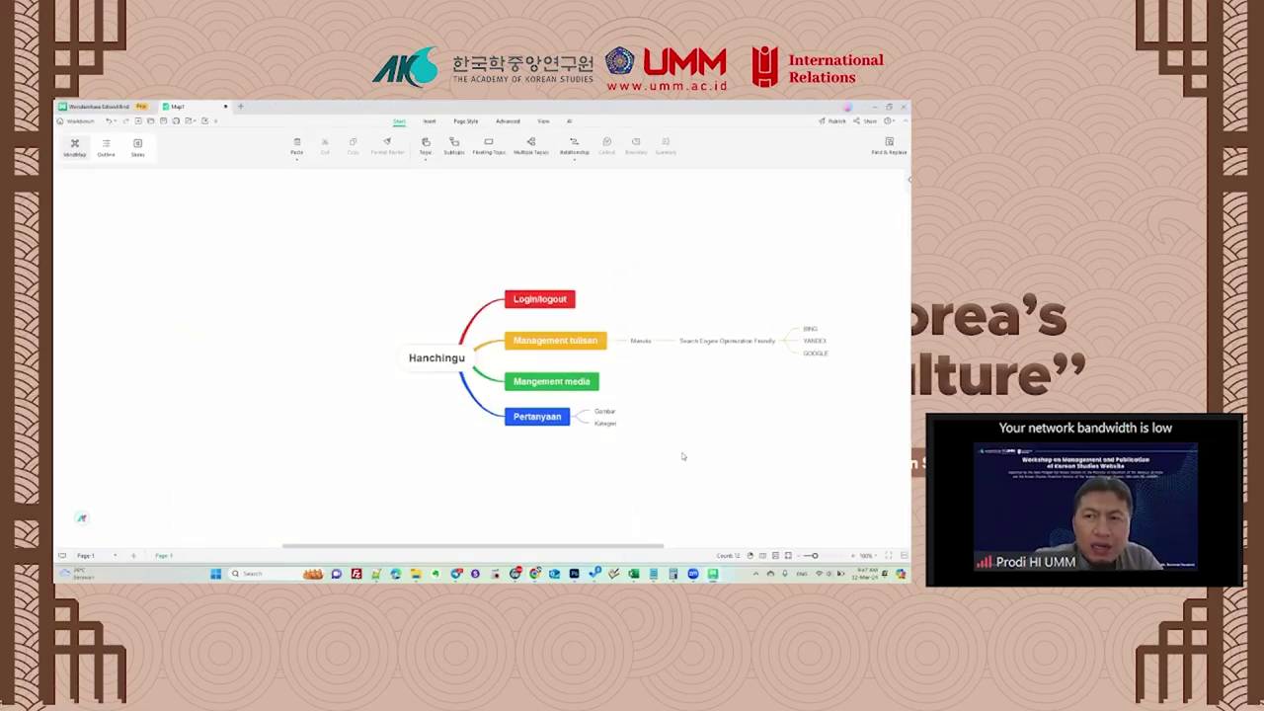
{"action": "left_click", "coordinate": [873, 107]}
{"action": "left_click", "coordinate": [117, 107]}
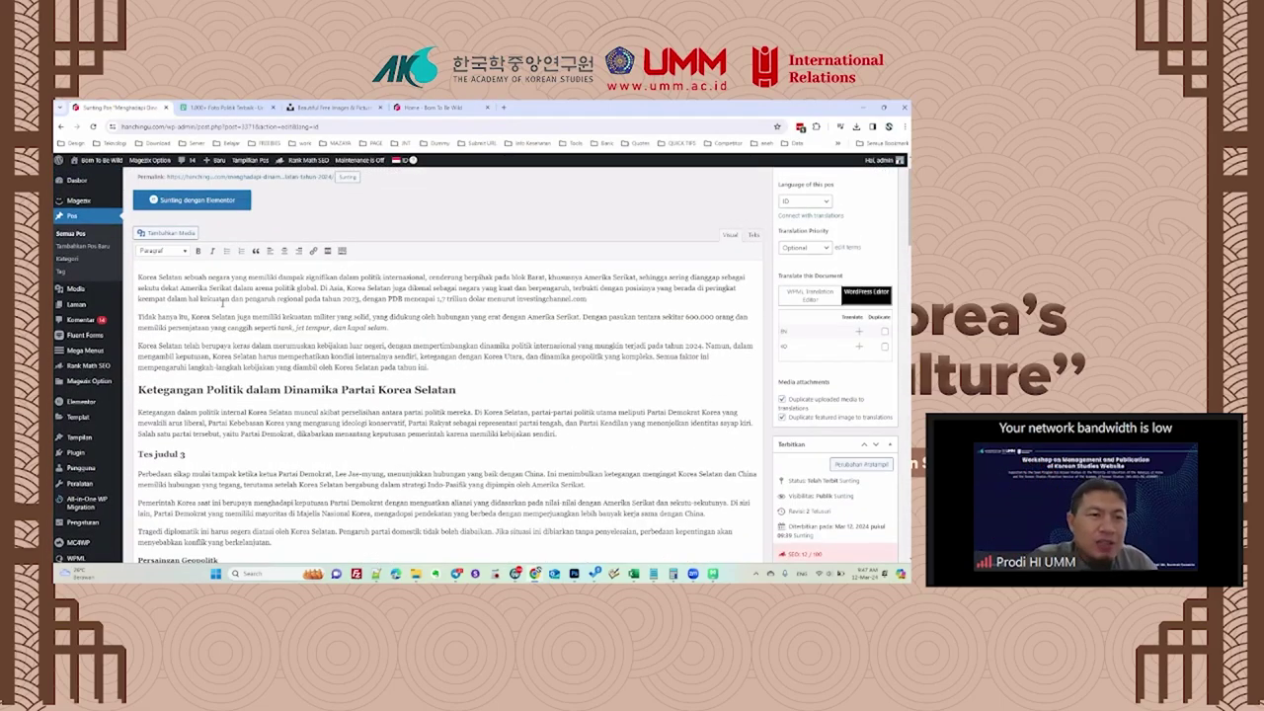
Open 'Semua Pos' (All Posts) in a new browser tab and switch to it.
{"action": "right_click", "coordinate": [78, 234]}
{"action": "left_click", "coordinate": [129, 242]}
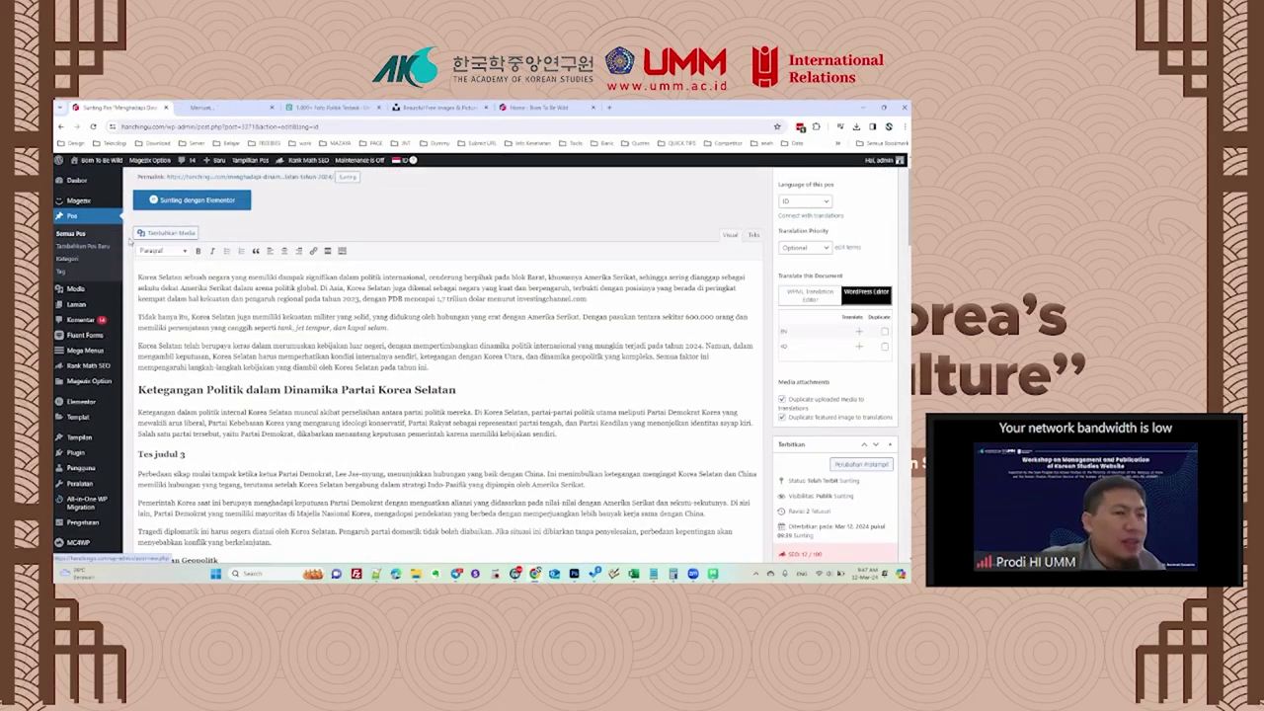
{"action": "left_click", "coordinate": [204, 107]}
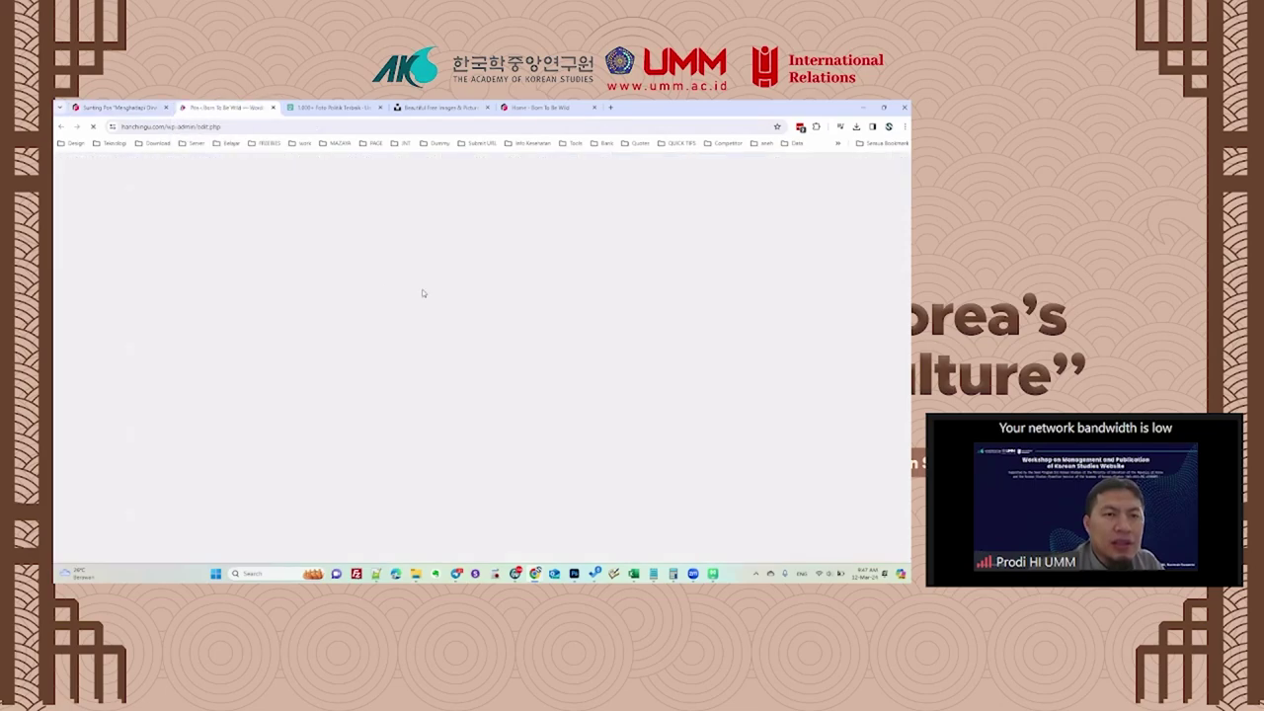
Scroll the posts list to find the published Politik Korea post among the drafts.
{"action": "scroll", "coordinate": [370, 291], "scroll_direction": "down", "scroll_amount": 5}
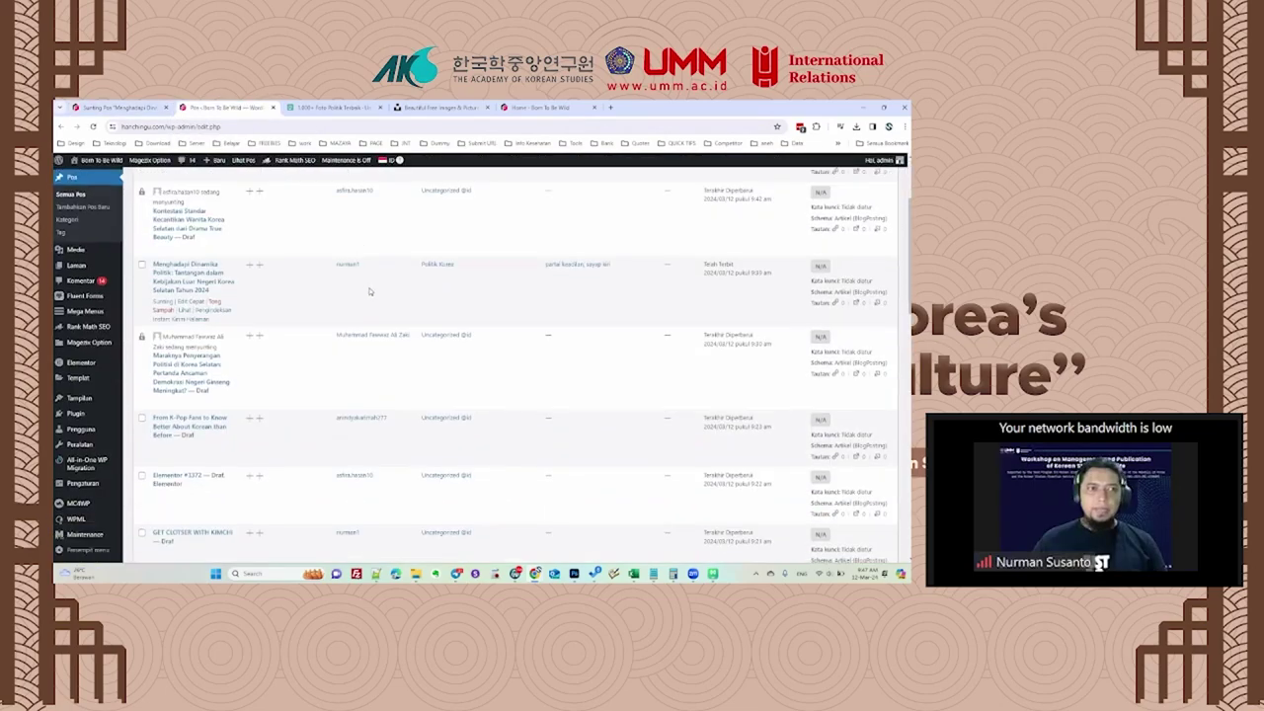
{"action": "scroll", "coordinate": [369, 292], "scroll_direction": "down", "scroll_amount": 10}
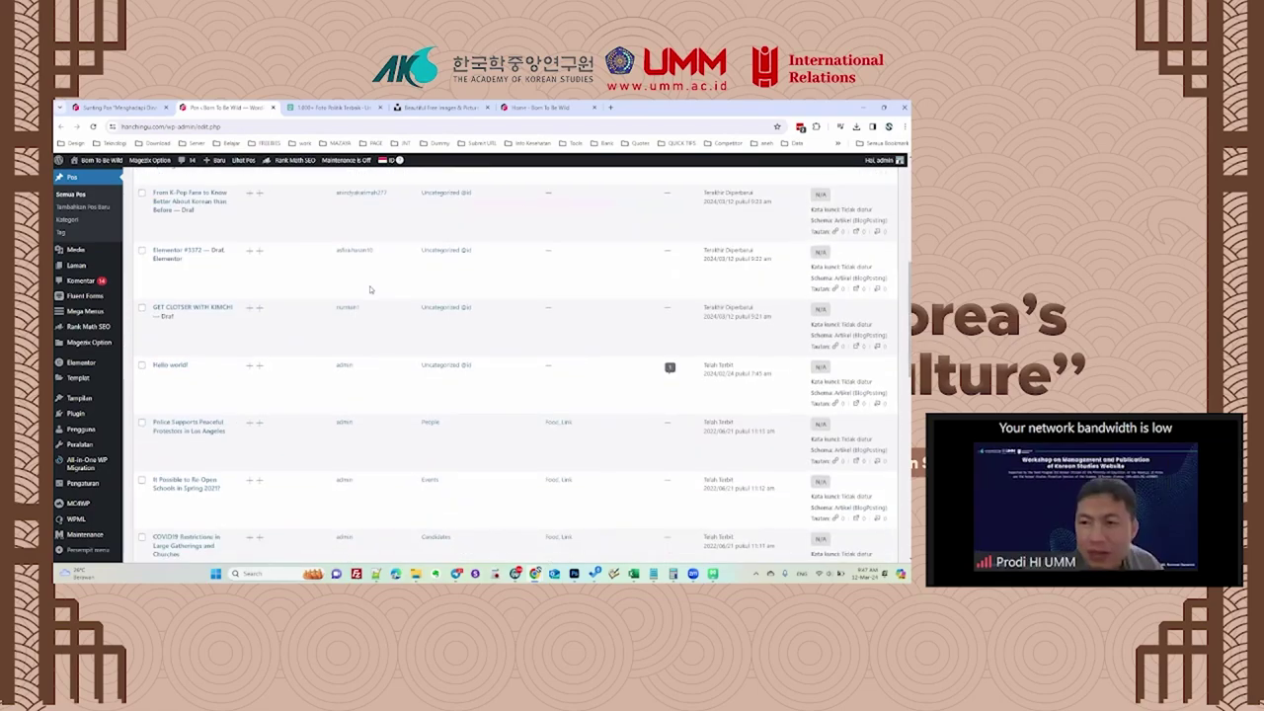
{"action": "scroll", "coordinate": [369, 286], "scroll_direction": "down", "scroll_amount": 5}
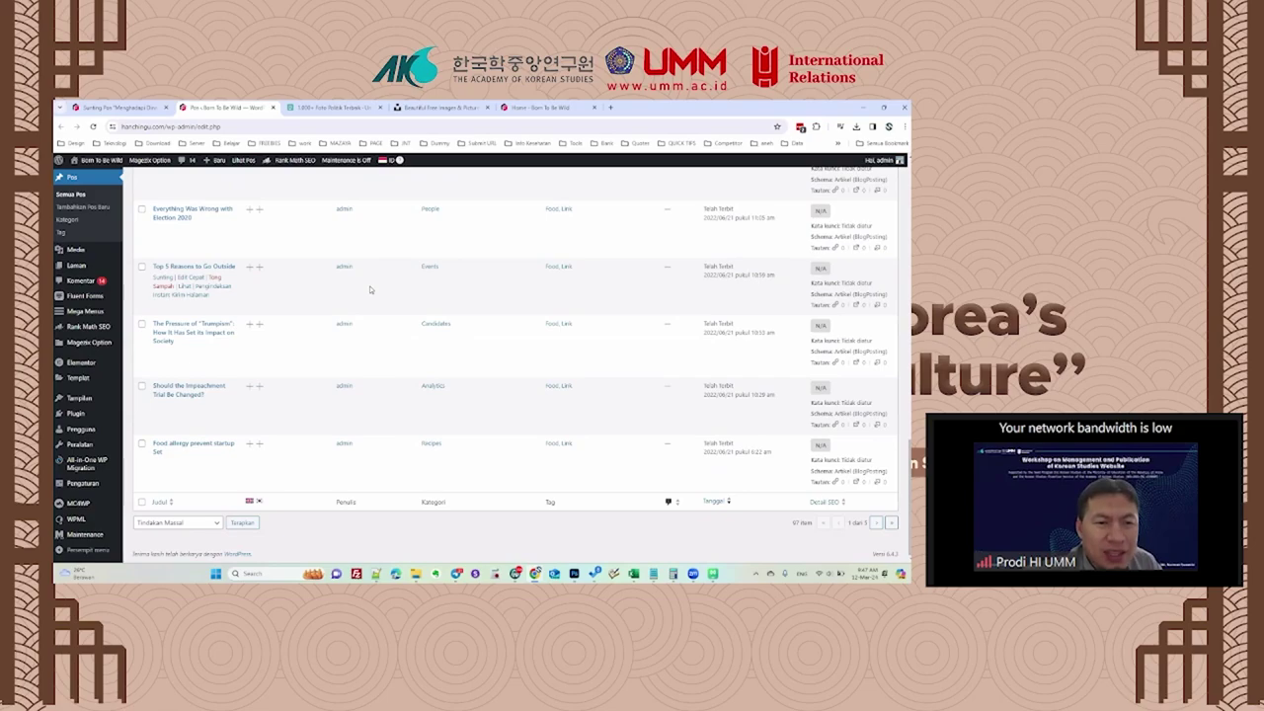
{"action": "scroll", "coordinate": [370, 290], "scroll_direction": "up", "scroll_amount": 10}
{"action": "scroll", "coordinate": [369, 288], "scroll_direction": "up", "scroll_amount": 10}
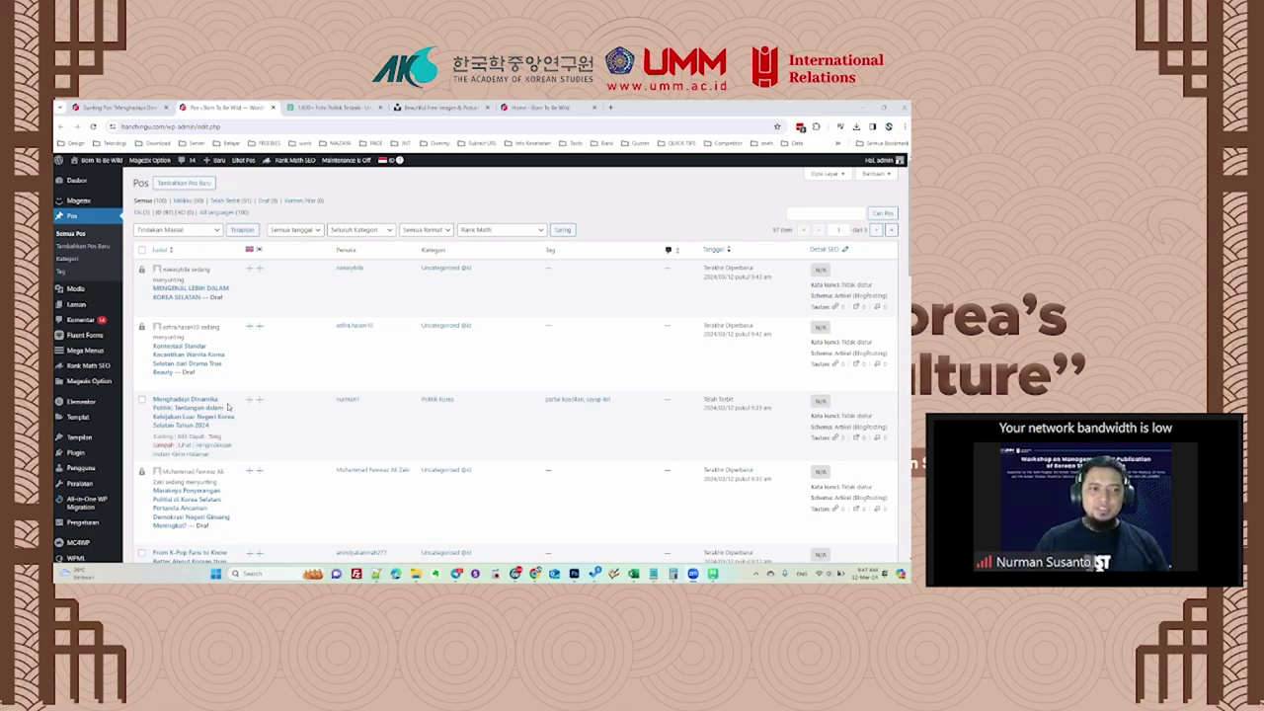
{"action": "scroll", "coordinate": [227, 403], "scroll_direction": "down", "scroll_amount": 3}
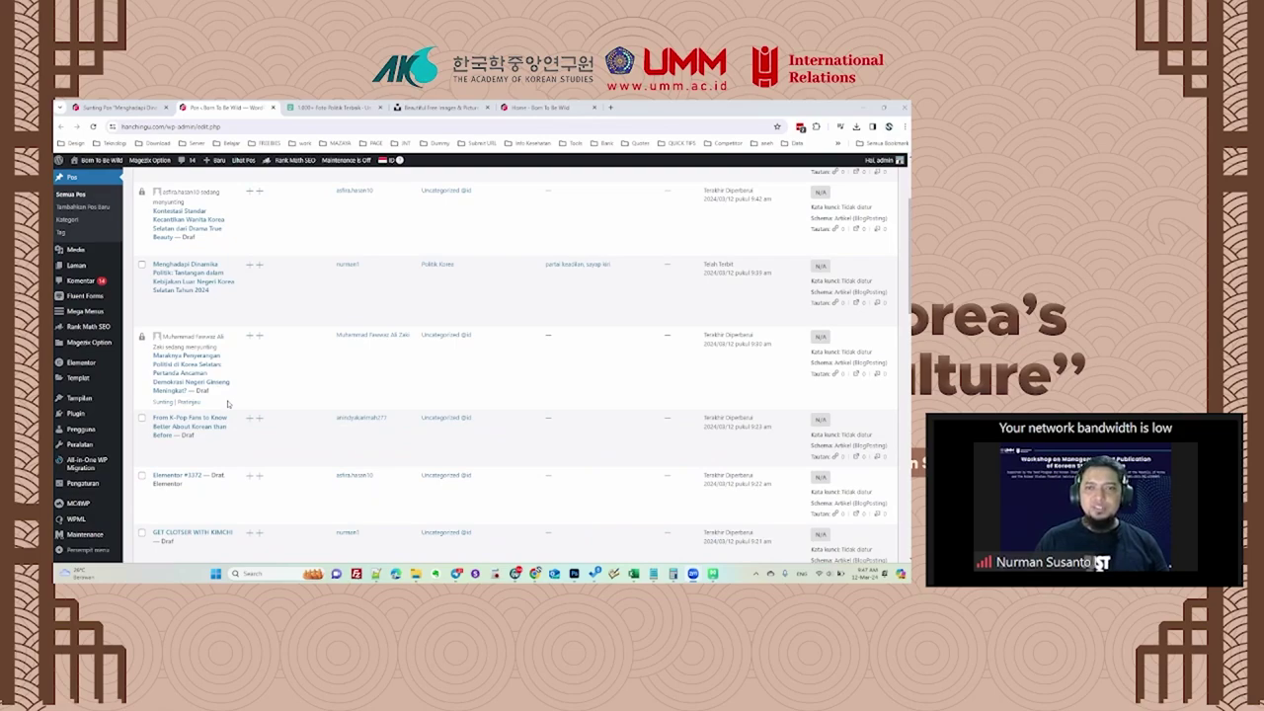
{"action": "scroll", "coordinate": [314, 359], "scroll_direction": "up", "scroll_amount": 3}
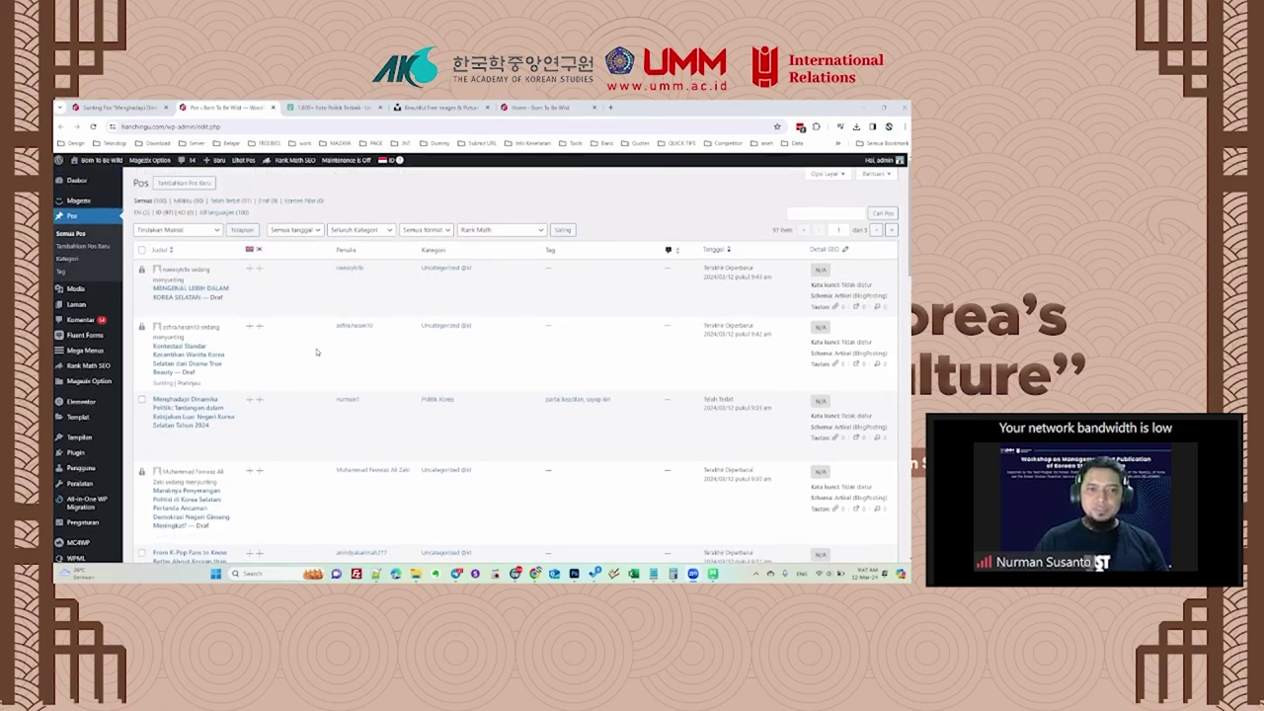
{"action": "scroll", "coordinate": [478, 291], "scroll_direction": "down", "scroll_amount": 3}
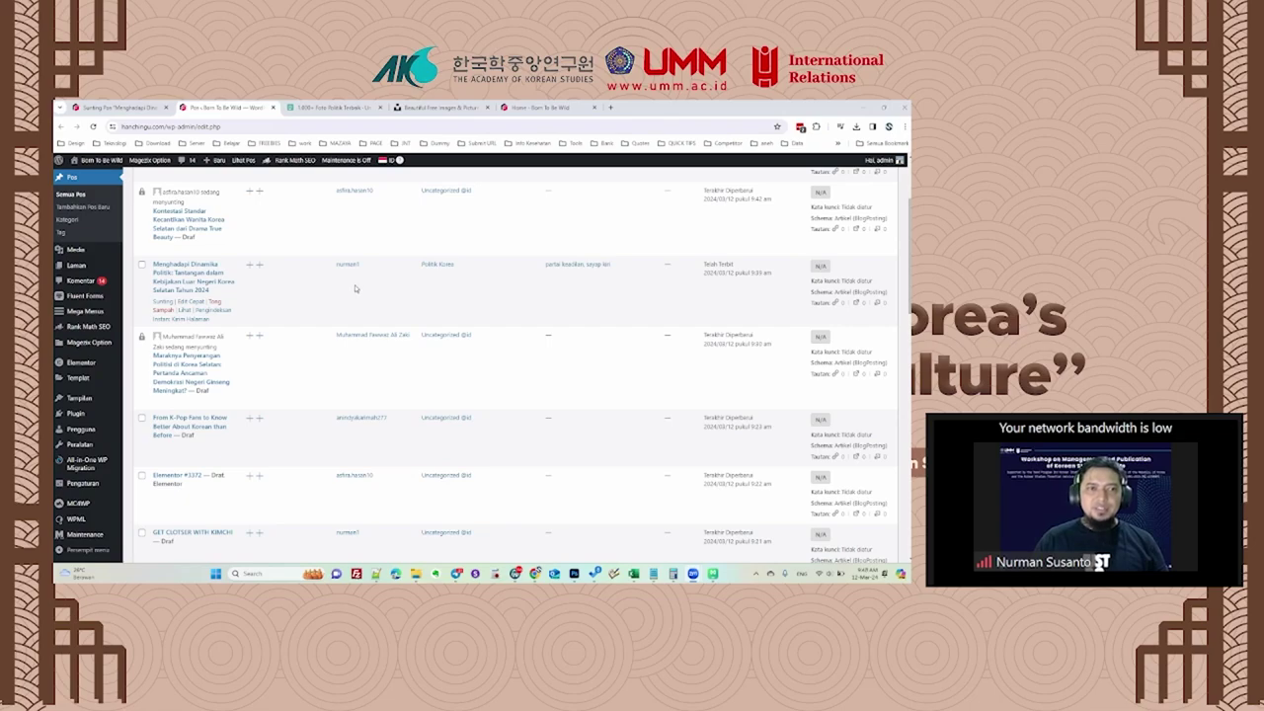
{"action": "scroll", "coordinate": [354, 284], "scroll_direction": "up", "scroll_amount": 3}
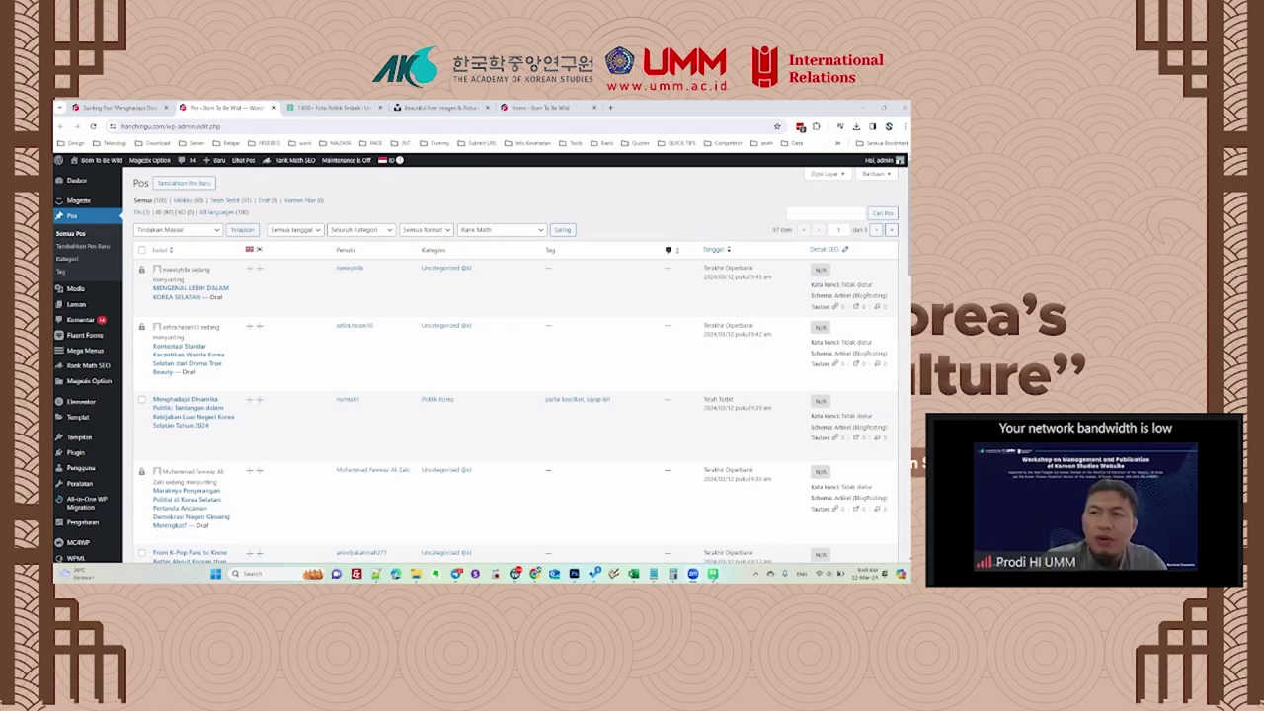
Select Pertanyaan, then its Kategori and Gambar subtopics, and minimise the mind map.
{"action": "left_click", "coordinate": [712, 516]}
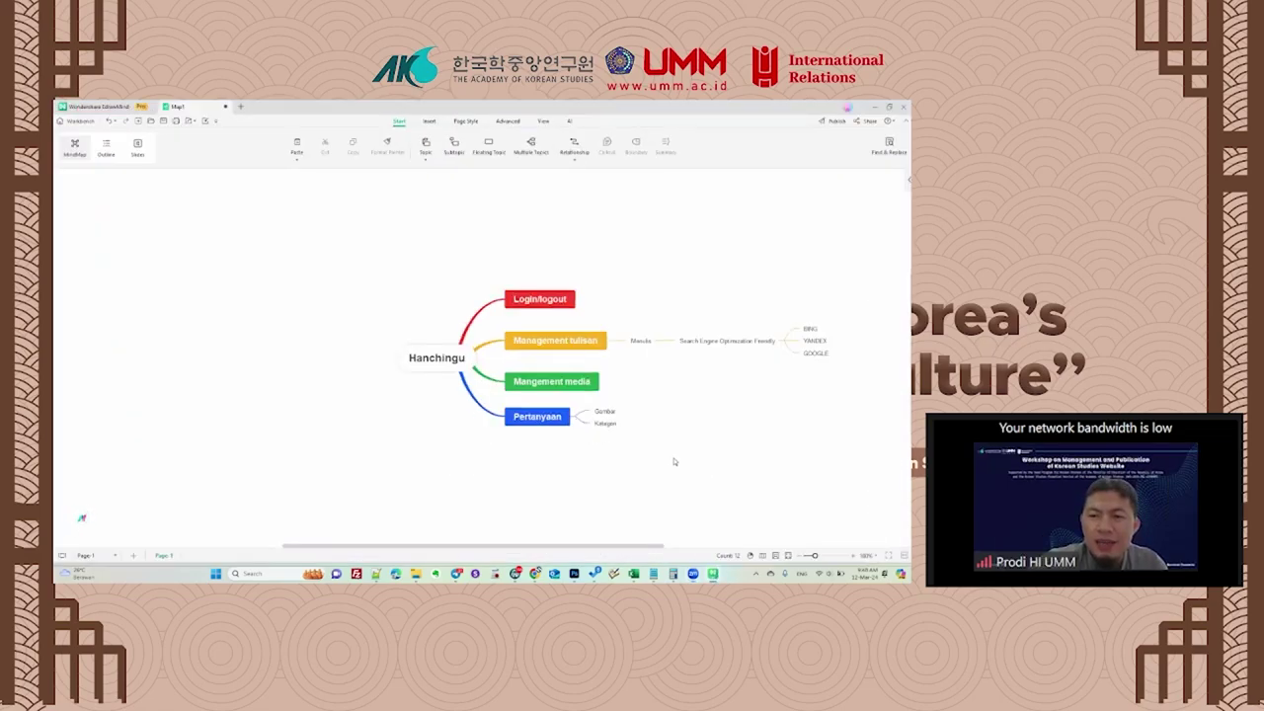
{"action": "left_click", "coordinate": [568, 425]}
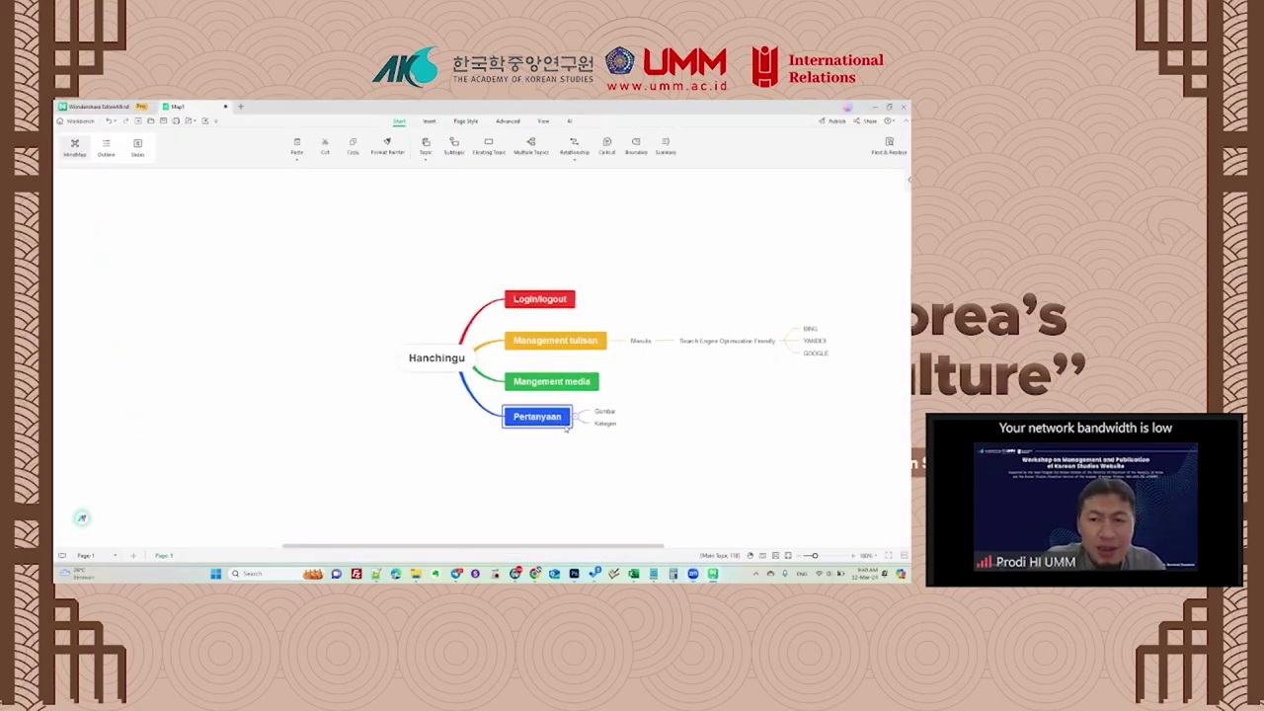
{"action": "left_click", "coordinate": [604, 423]}
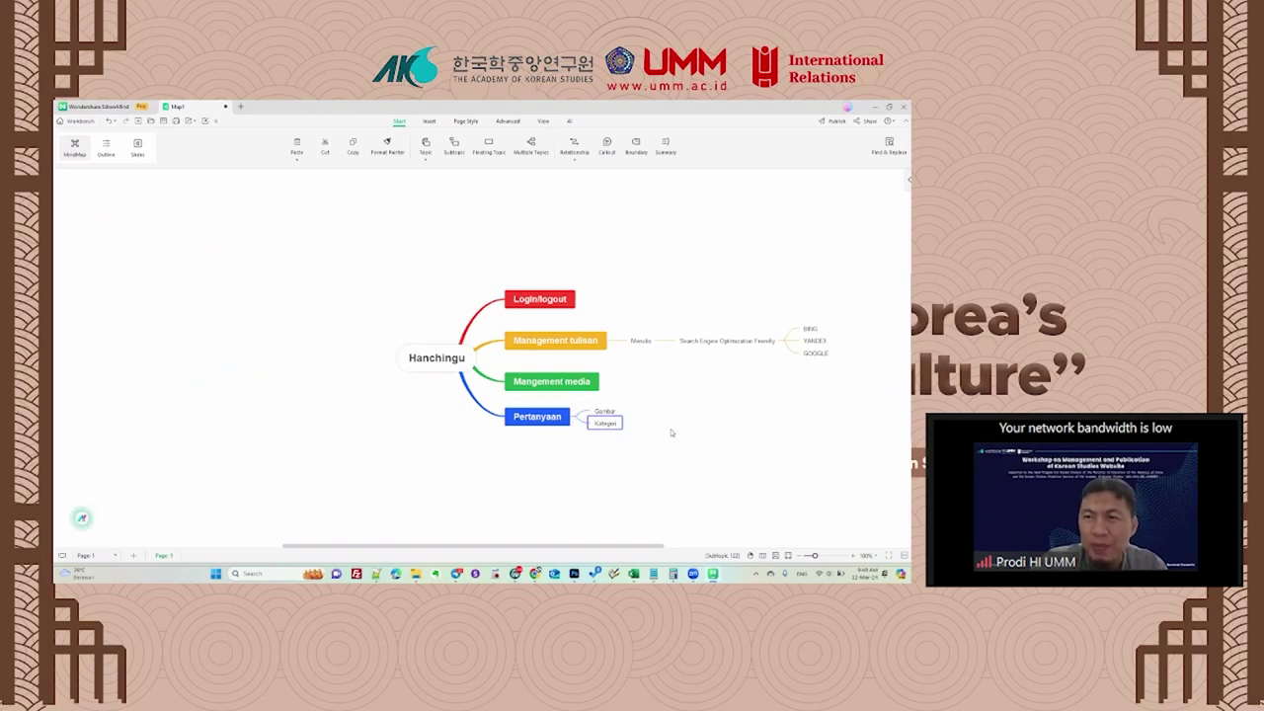
{"action": "key", "text": "Up"}
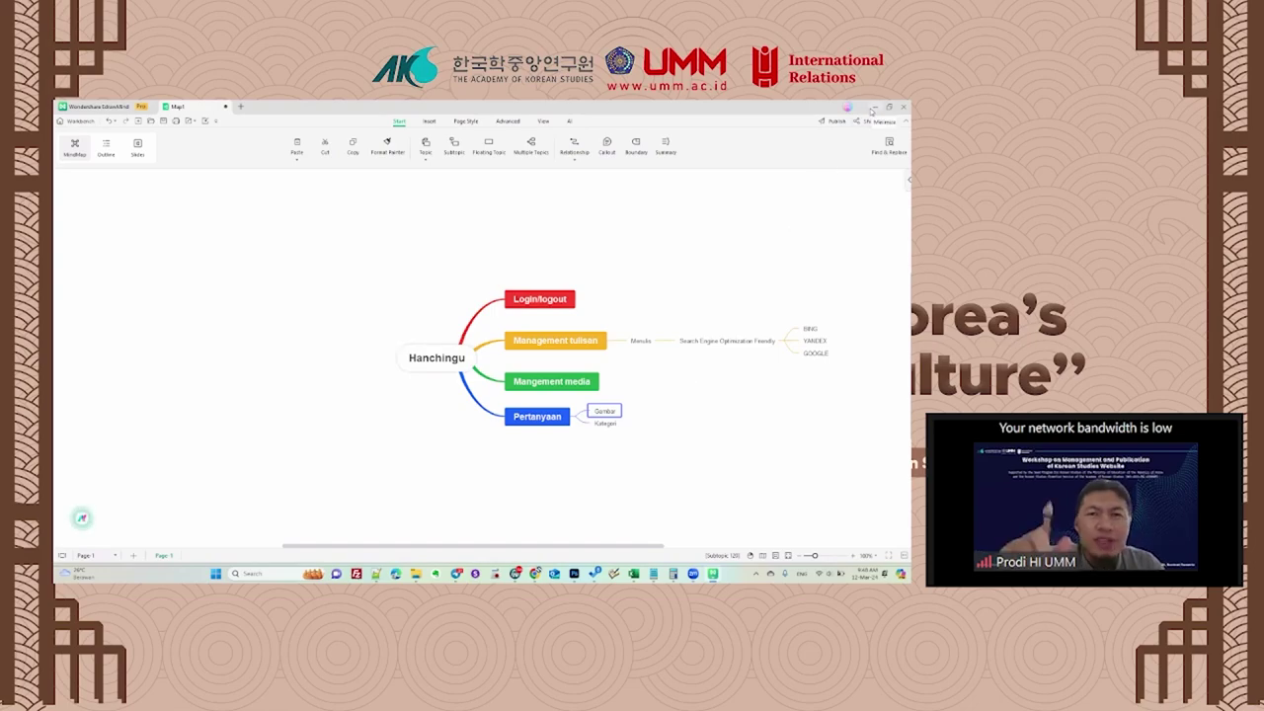
{"action": "left_click", "coordinate": [873, 108]}
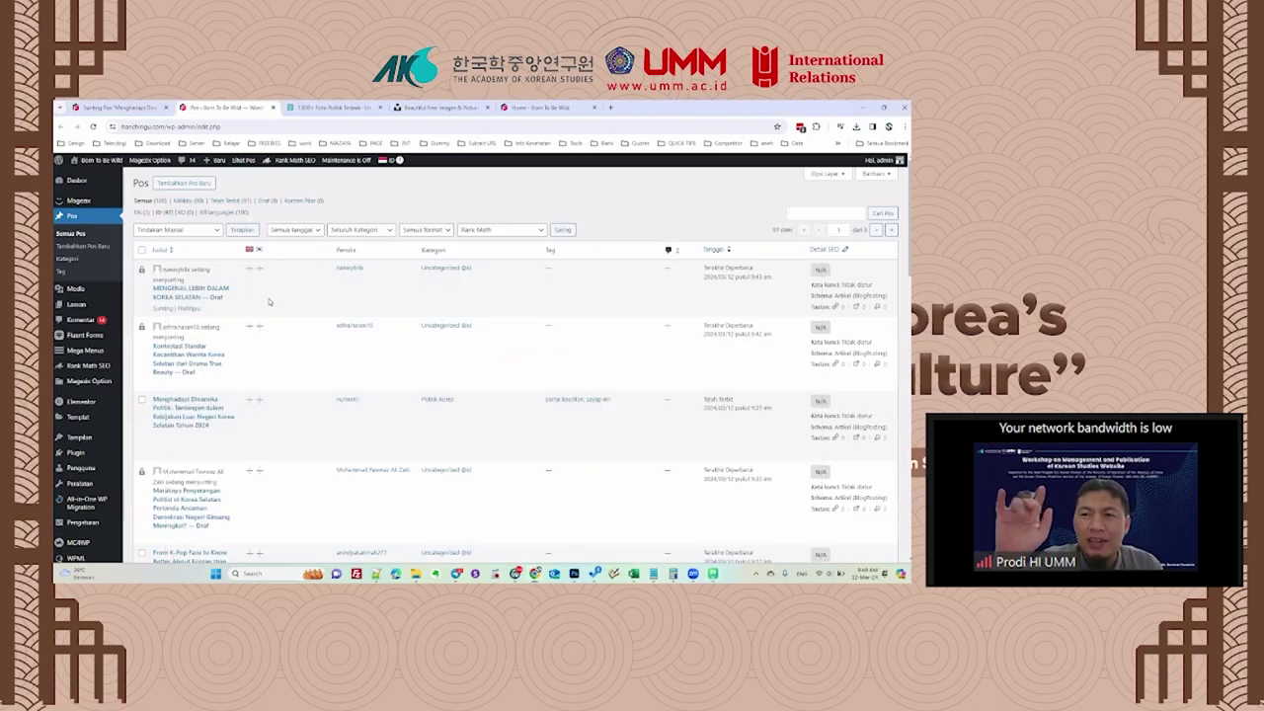
Switch back to the post editor tab and select the wp-admin part of its address.
{"action": "left_click", "coordinate": [123, 107]}
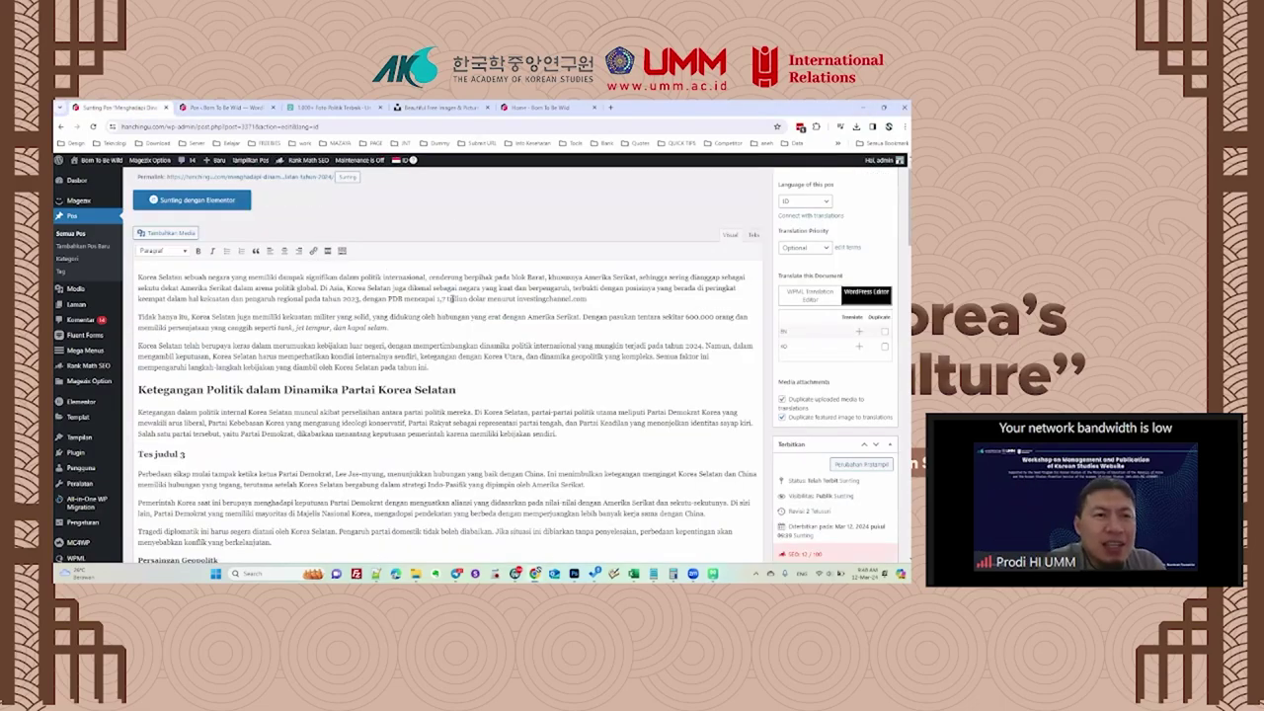
{"action": "scroll", "coordinate": [477, 300], "scroll_direction": "up", "scroll_amount": 1}
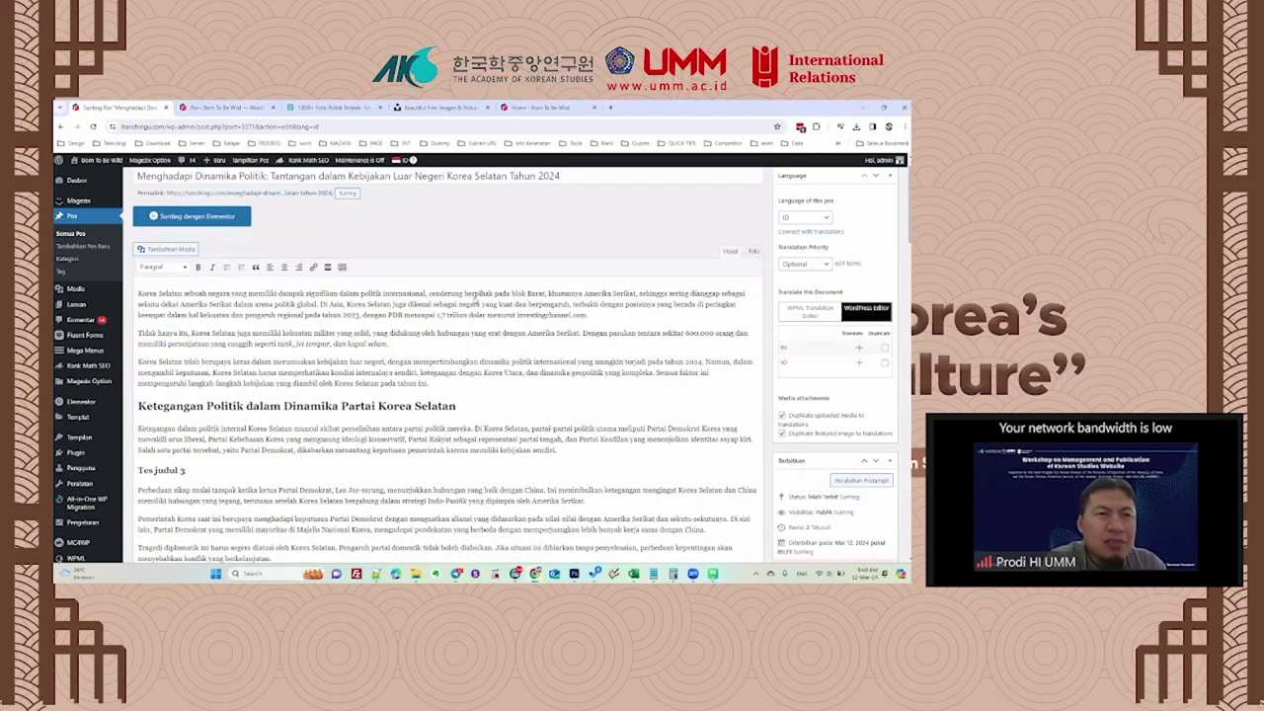
{"action": "double_click", "coordinate": [223, 126]}
{"action": "left_click", "coordinate": [219, 126]}
{"action": "left_click_drag", "start_coordinate": [218, 127], "coordinate": [121, 127]}
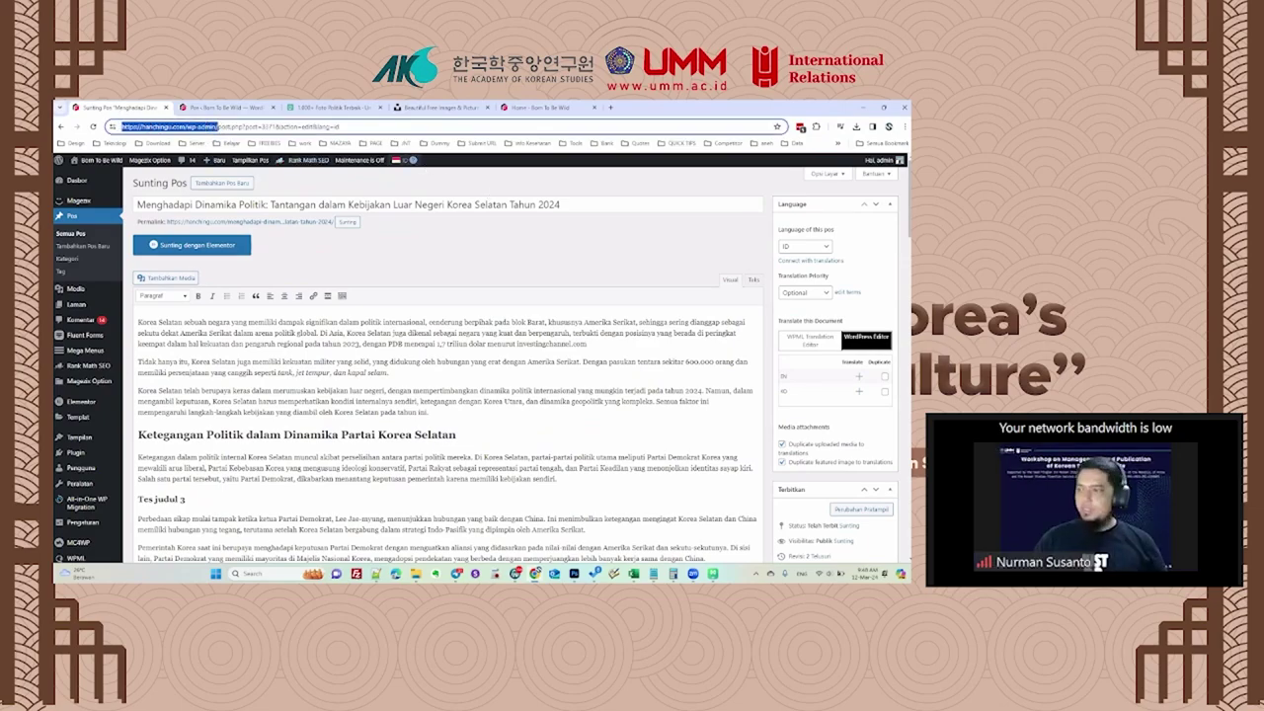
{"action": "key", "text": "alt+Tab"}
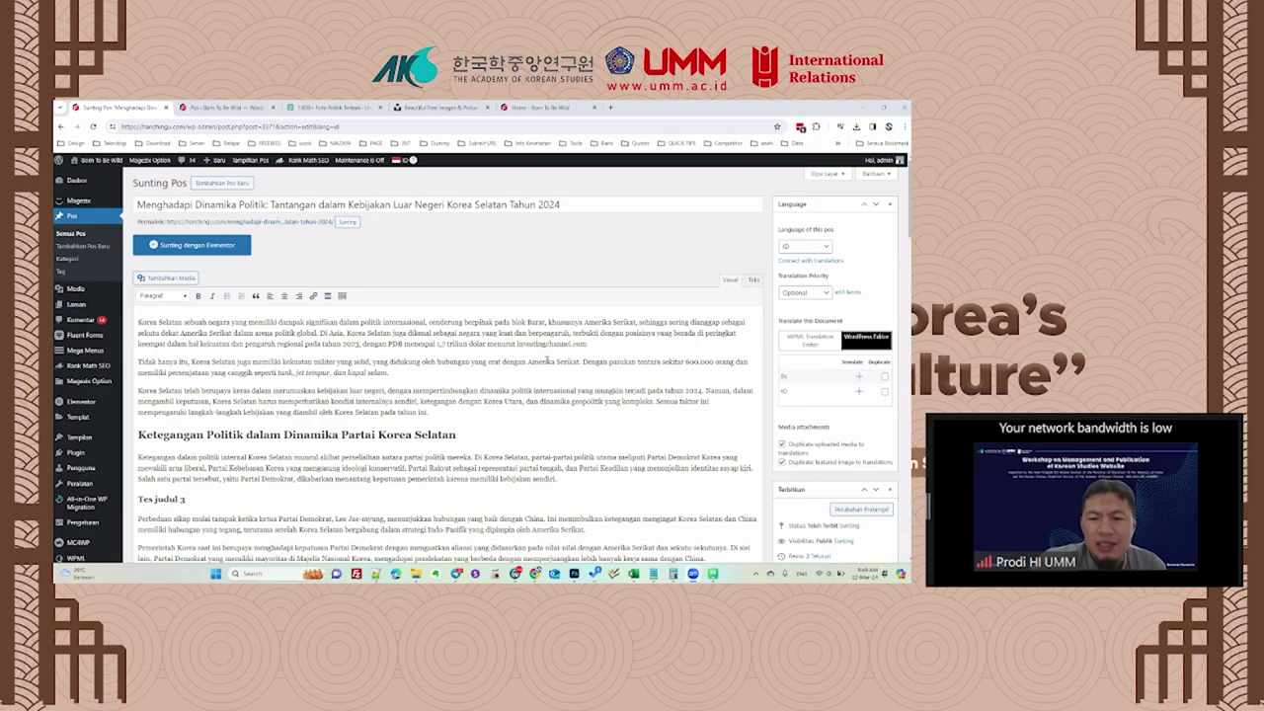
Scroll the editor to the article's Persaingan Geopolitik section.
{"action": "scroll", "coordinate": [546, 362], "scroll_direction": "down", "scroll_amount": 3}
{"action": "scroll", "coordinate": [547, 359], "scroll_direction": "down", "scroll_amount": 4}
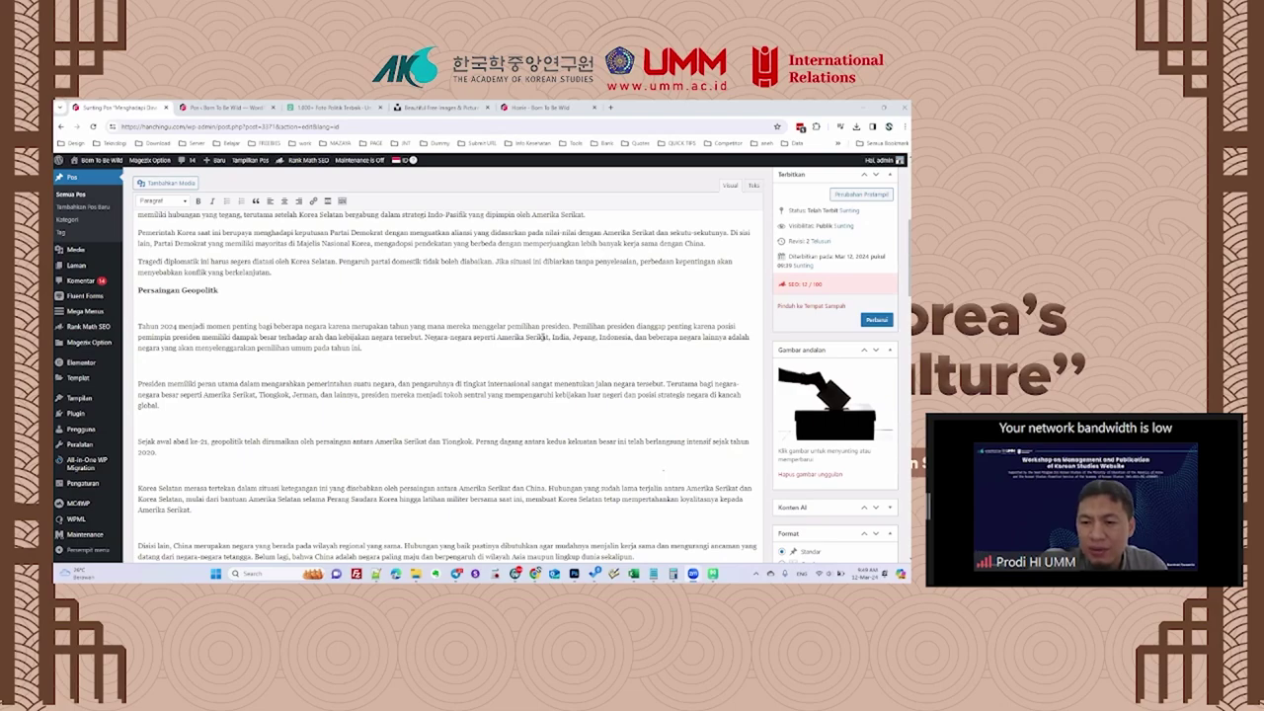
{"action": "scroll", "coordinate": [535, 336], "scroll_direction": "up", "scroll_amount": 3}
Log out of the admin and load hanchingu.com/wp-admin to reach the login page.
{"action": "mouse_move", "coordinate": [881, 161]}
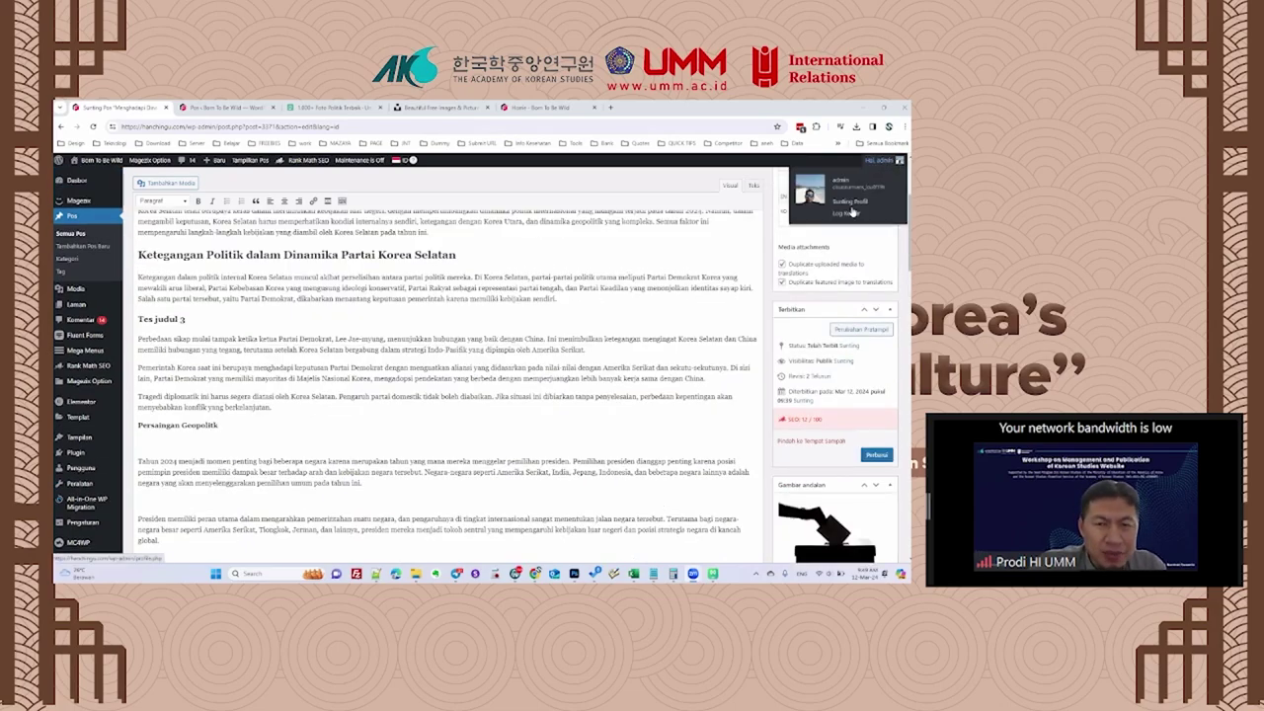
{"action": "left_click", "coordinate": [848, 213]}
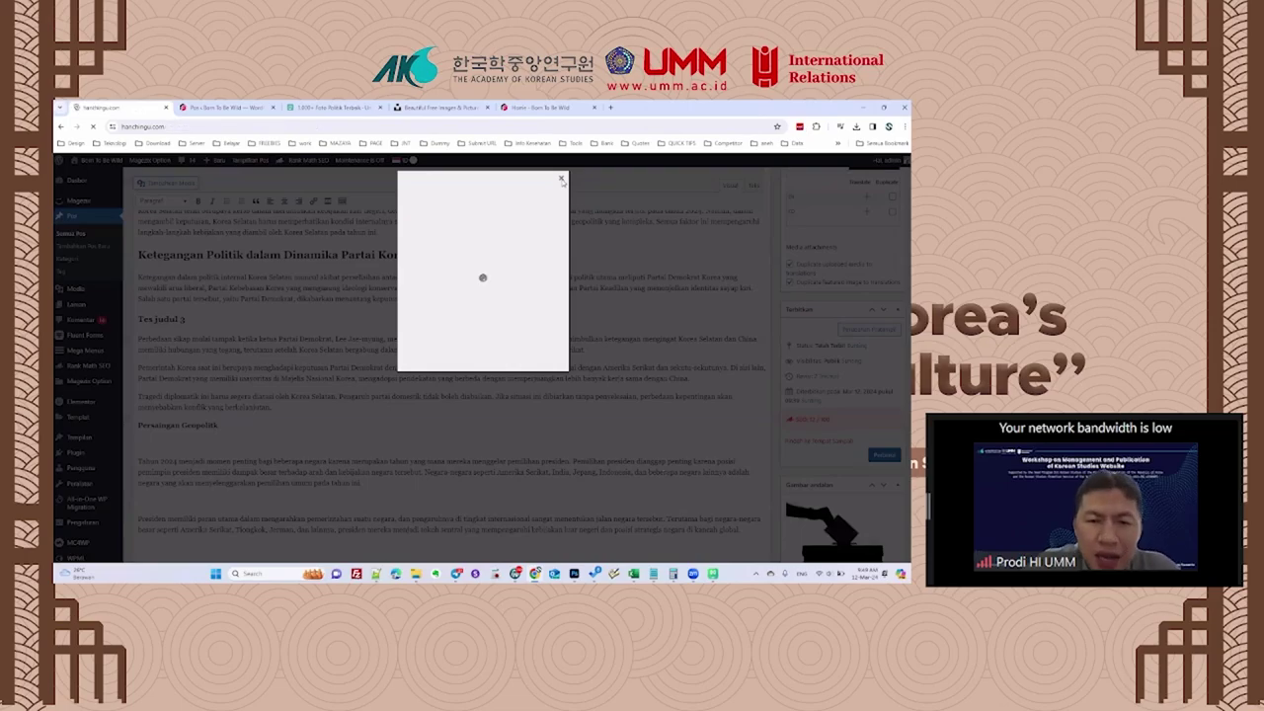
{"action": "left_click", "coordinate": [549, 126]}
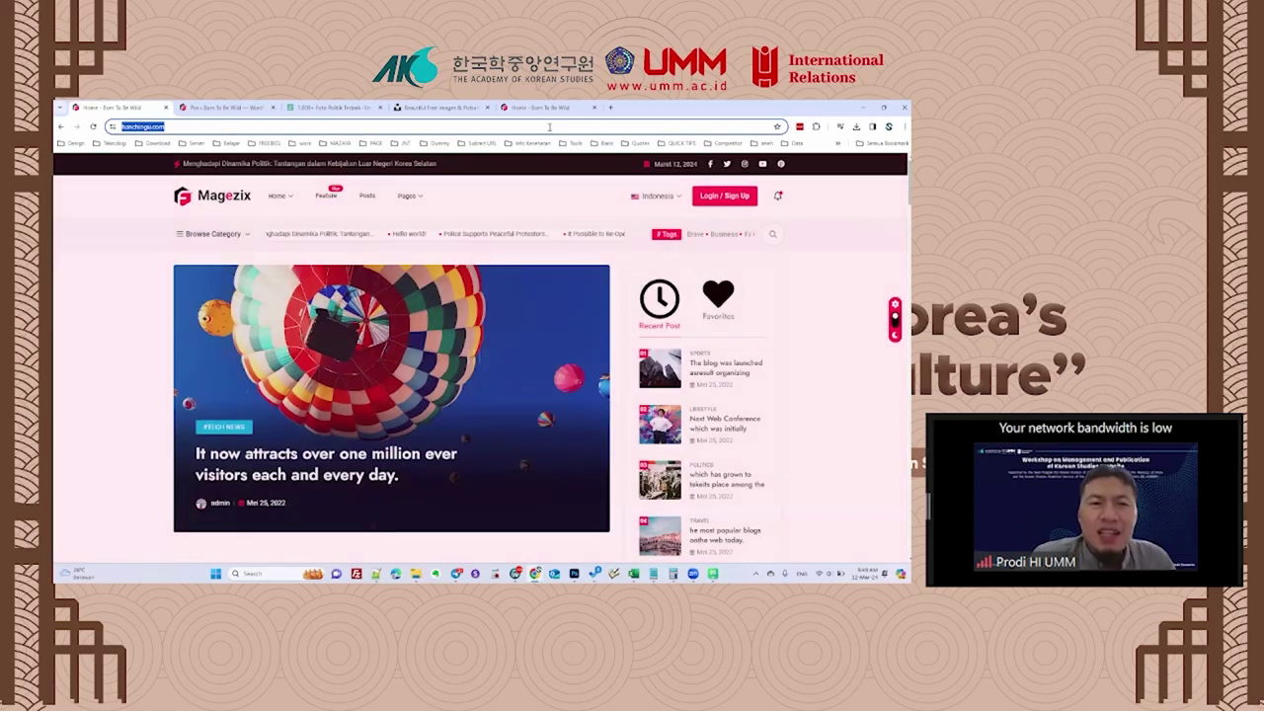
{"action": "type", "text": "hanchingu.com/wp-admin/"}
{"action": "key", "text": "Return"}
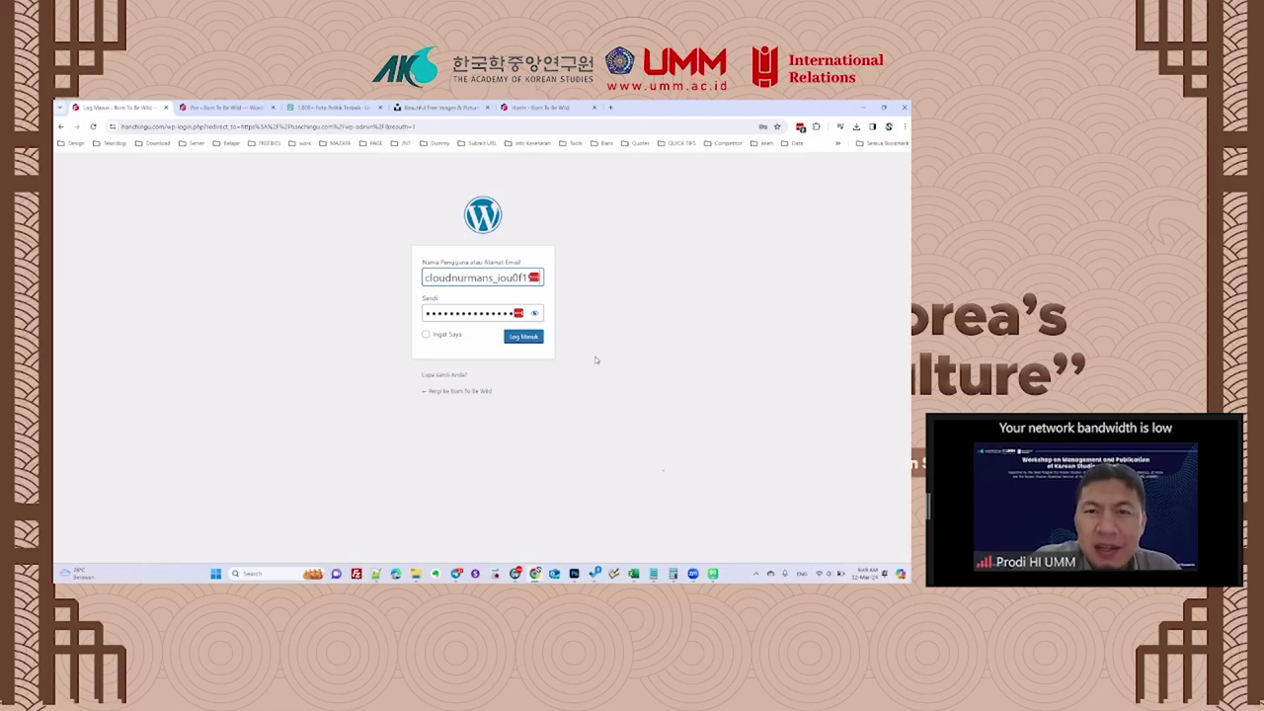
Sign in with the pre-filled credentials to reach the hanchingu.com Dashboard.
{"action": "left_click", "coordinate": [524, 337]}
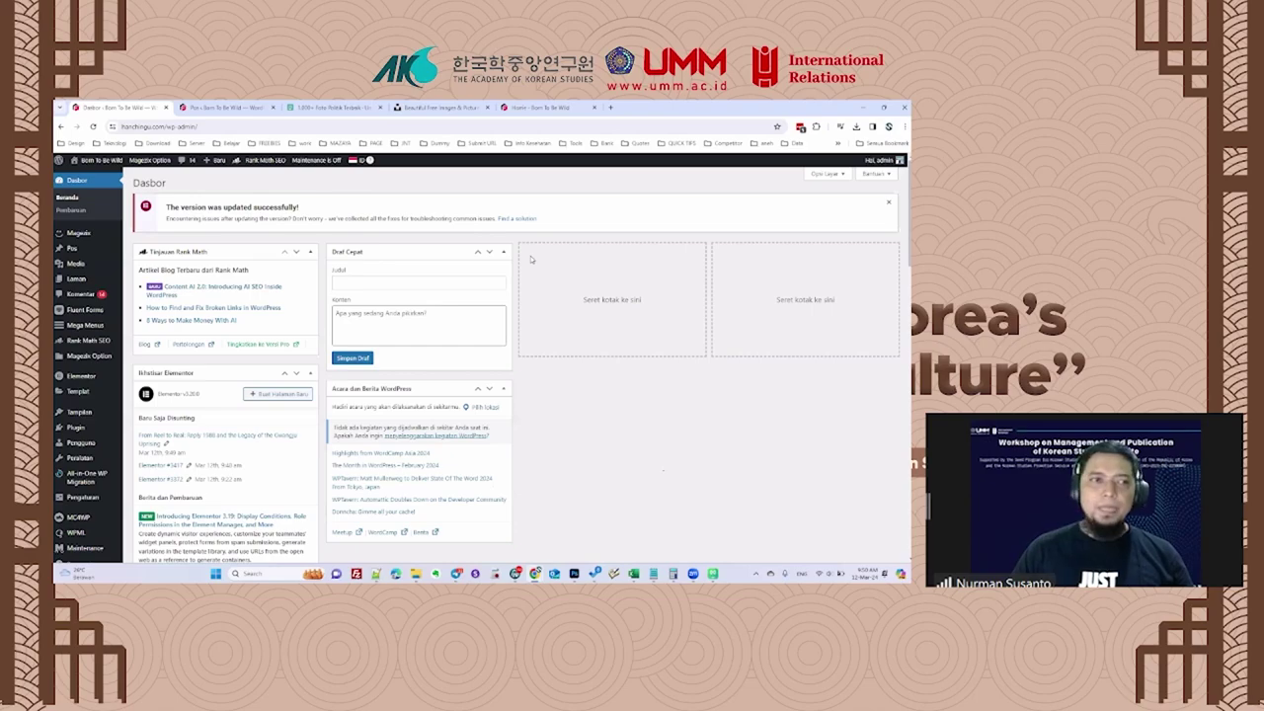
Open the 'Menghadapi Dinamika Politik' post from the All Posts list for editing.
{"action": "mouse_move", "coordinate": [85, 255]}
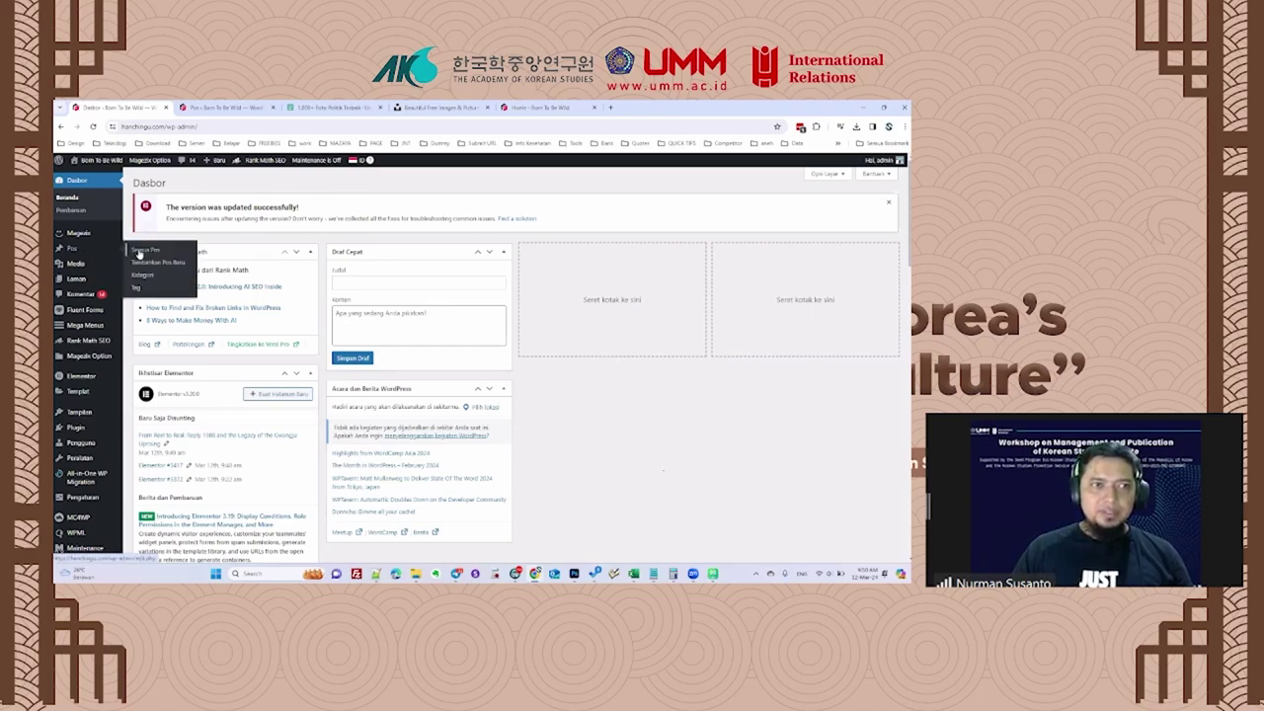
{"action": "left_click", "coordinate": [142, 252]}
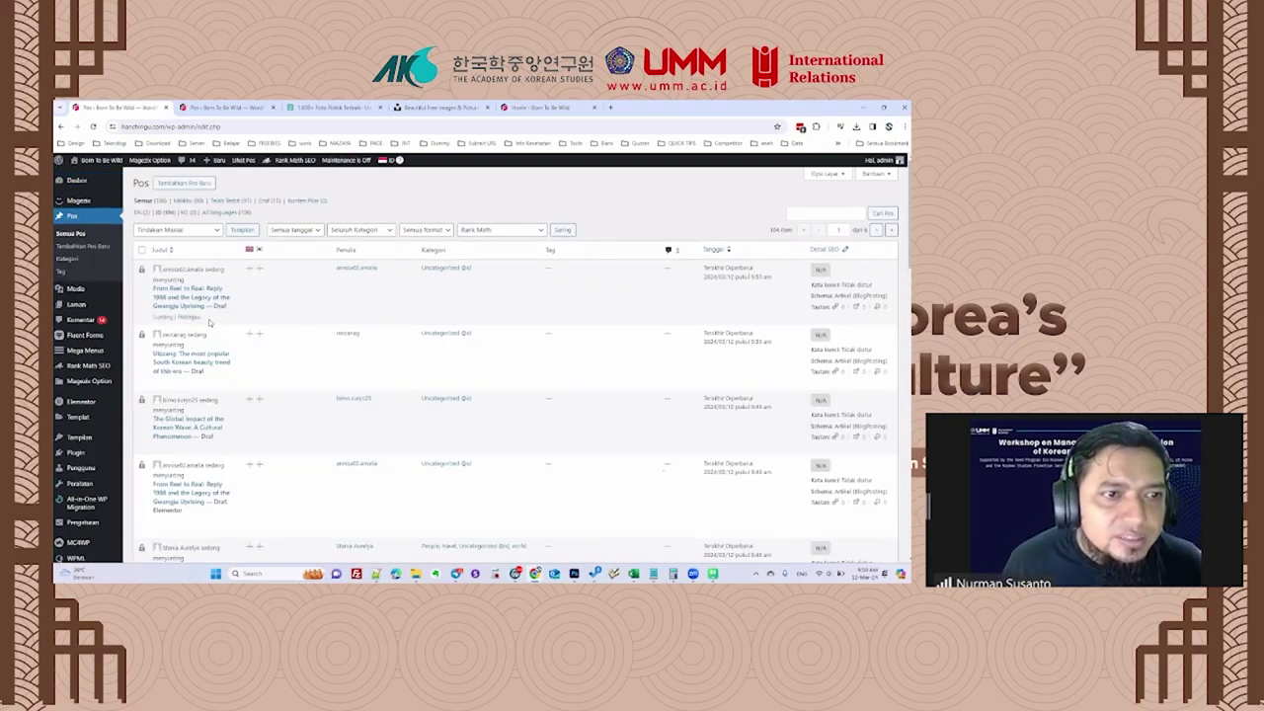
{"action": "scroll", "coordinate": [215, 326], "scroll_direction": "down", "scroll_amount": 2}
{"action": "scroll", "coordinate": [216, 326], "scroll_direction": "down", "scroll_amount": 4}
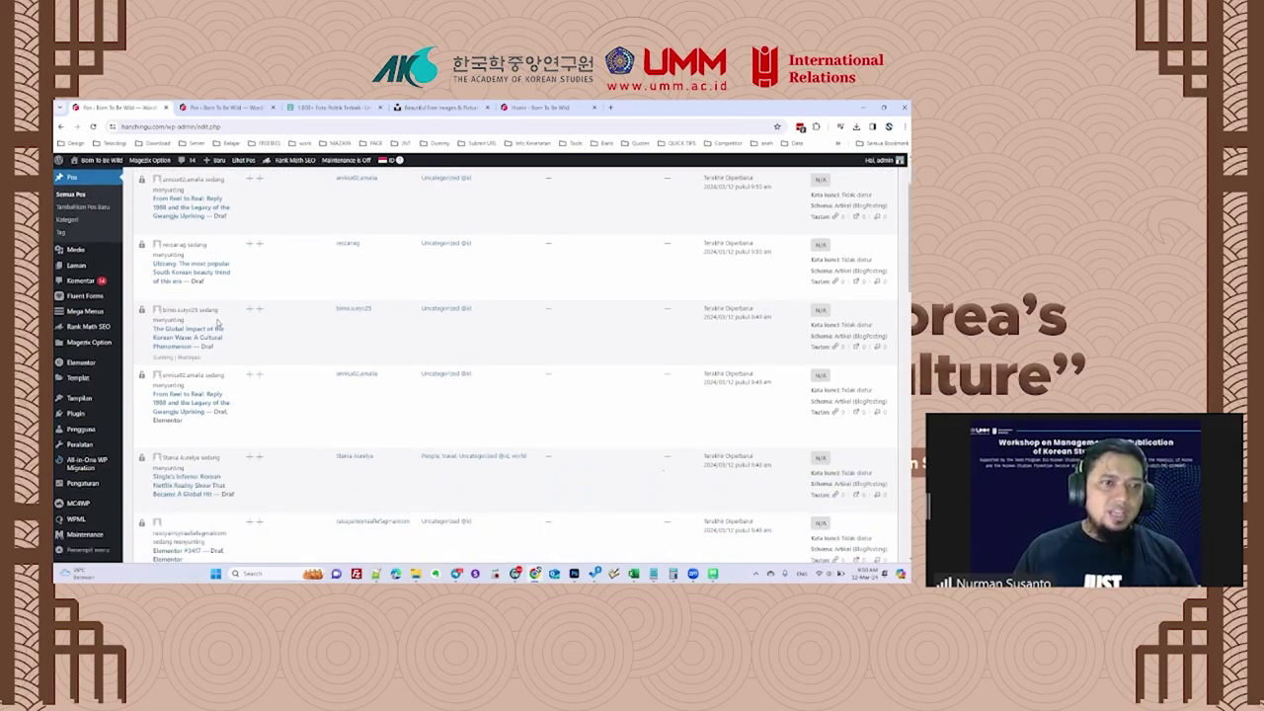
{"action": "scroll", "coordinate": [221, 318], "scroll_direction": "down", "scroll_amount": 6}
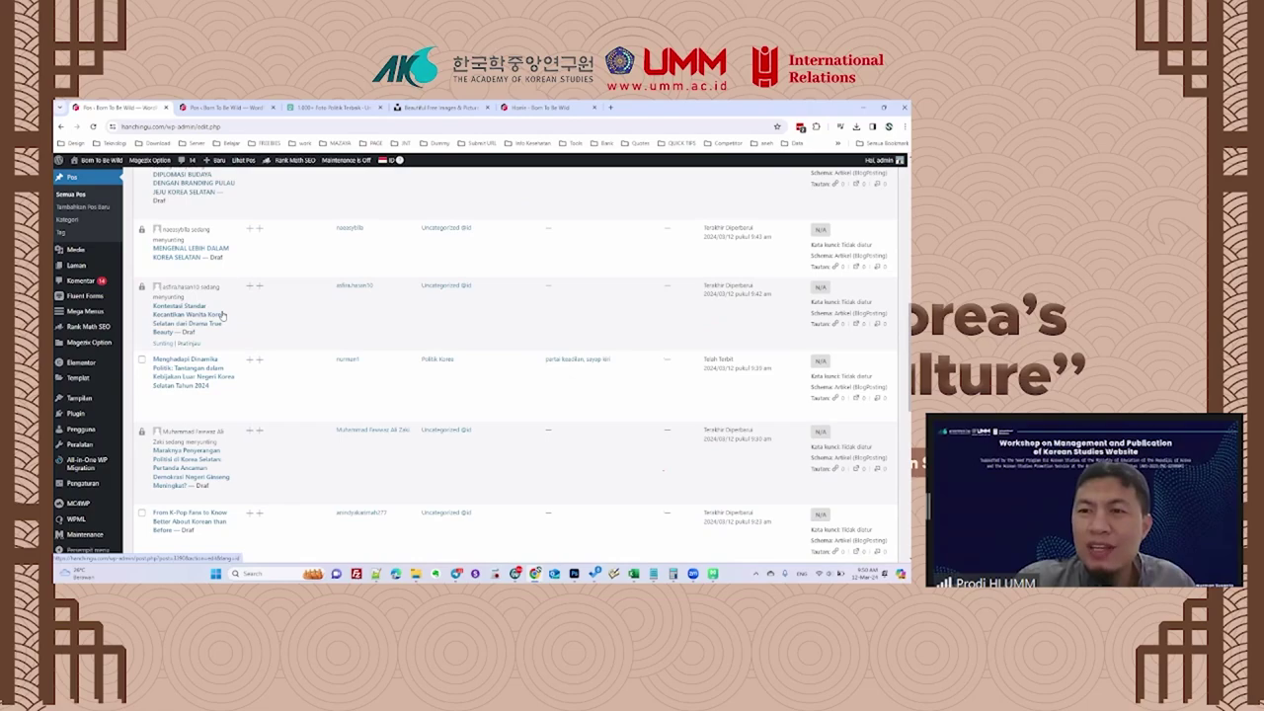
{"action": "scroll", "coordinate": [222, 318], "scroll_direction": "down", "scroll_amount": 3}
{"action": "scroll", "coordinate": [251, 328], "scroll_direction": "up", "scroll_amount": 1}
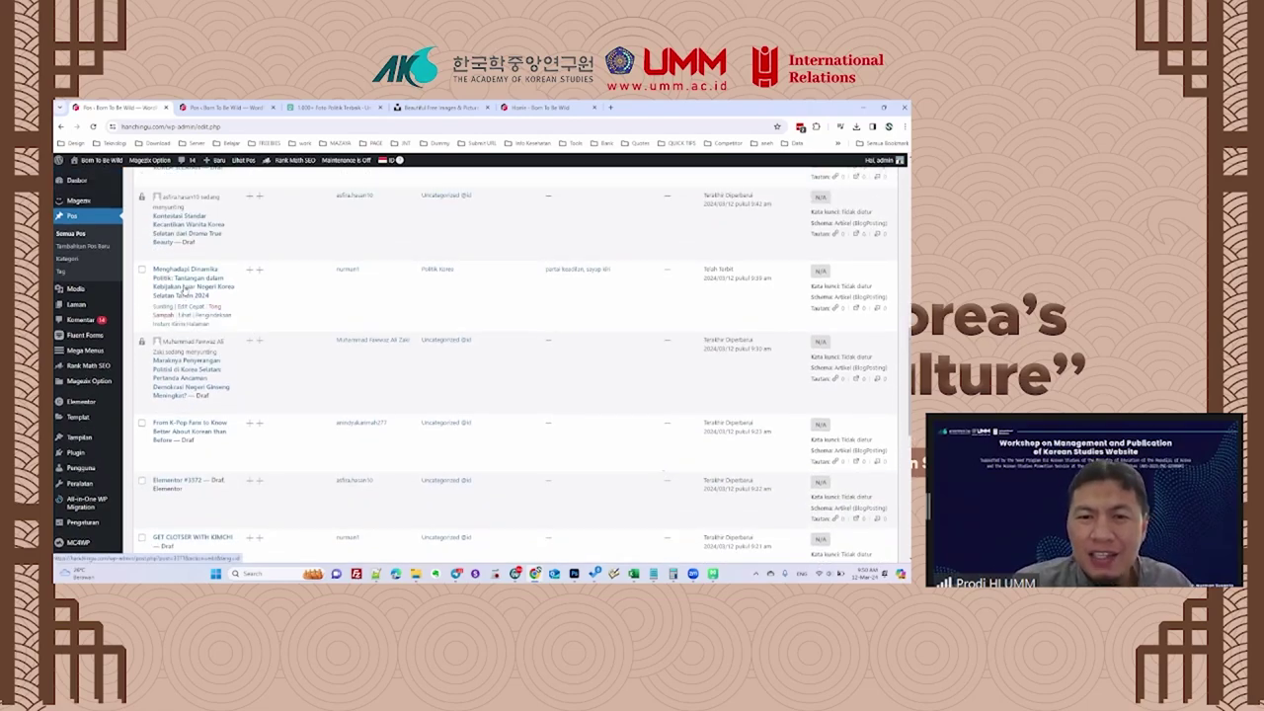
{"action": "left_click", "coordinate": [184, 288]}
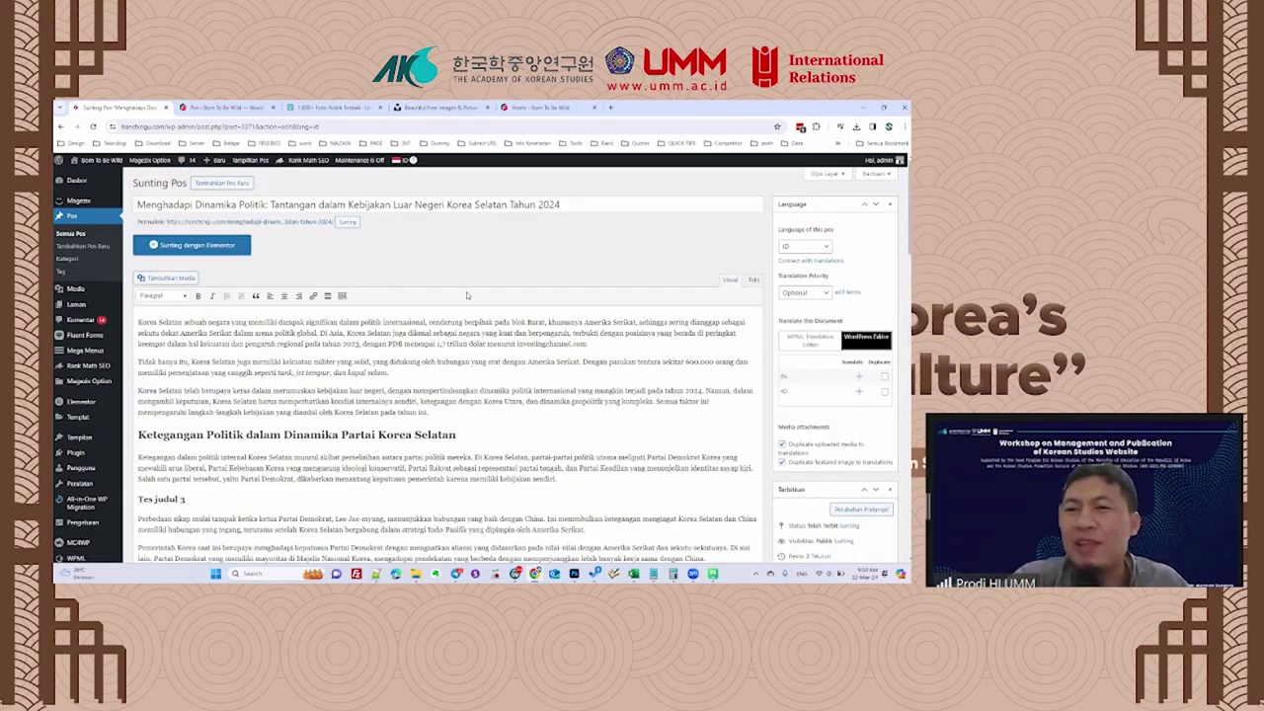
{"action": "scroll", "coordinate": [550, 306], "scroll_direction": "down", "scroll_amount": 1}
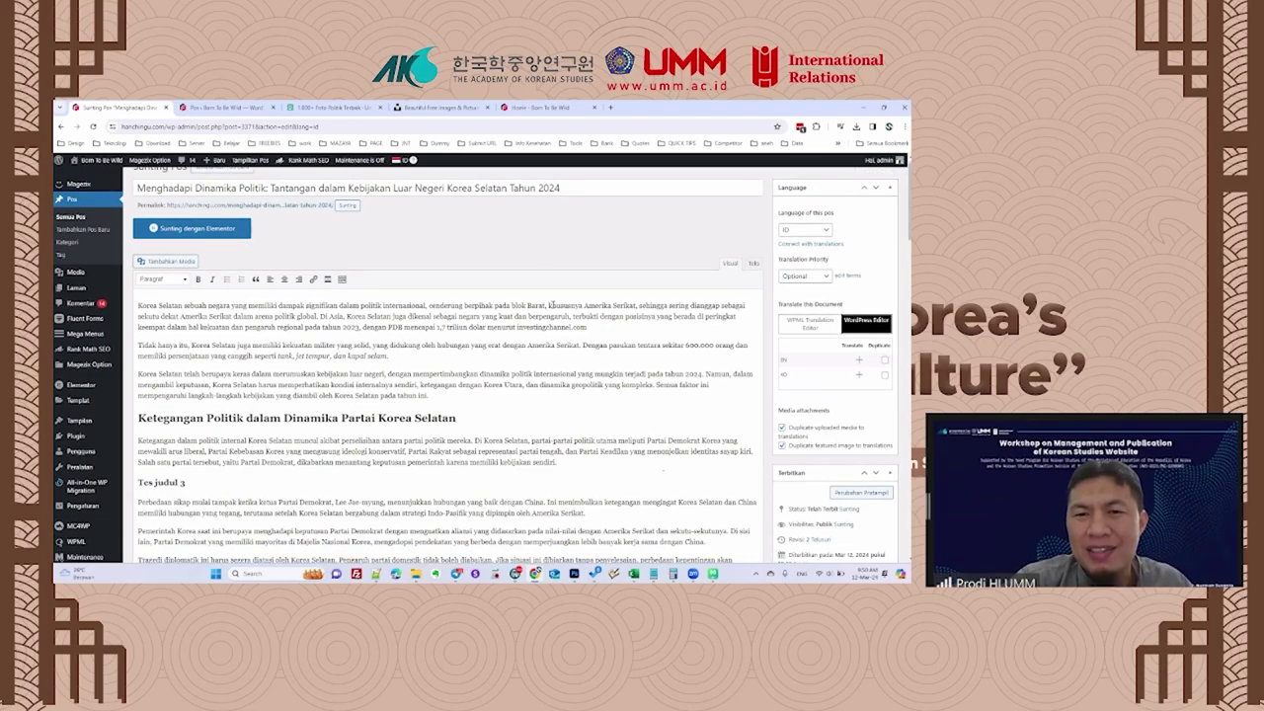
{"action": "scroll", "coordinate": [550, 306], "scroll_direction": "down", "scroll_amount": 10}
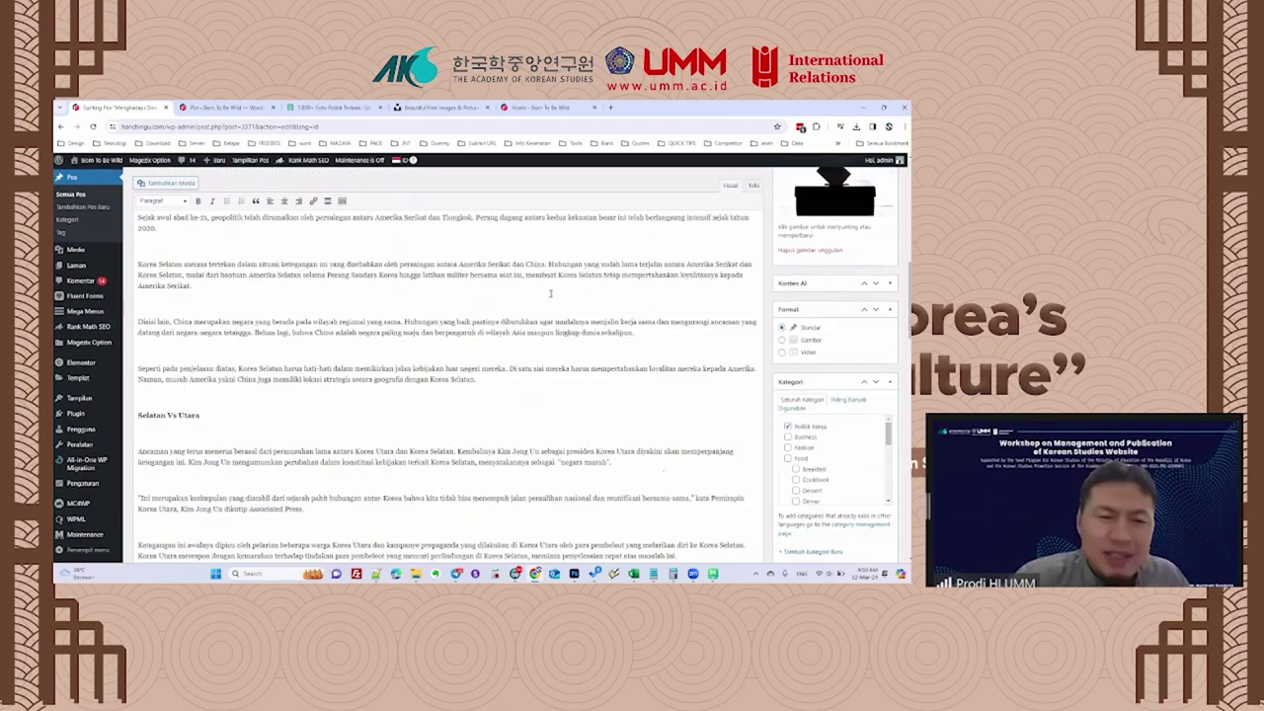
{"action": "scroll", "coordinate": [549, 293], "scroll_direction": "up", "scroll_amount": 10}
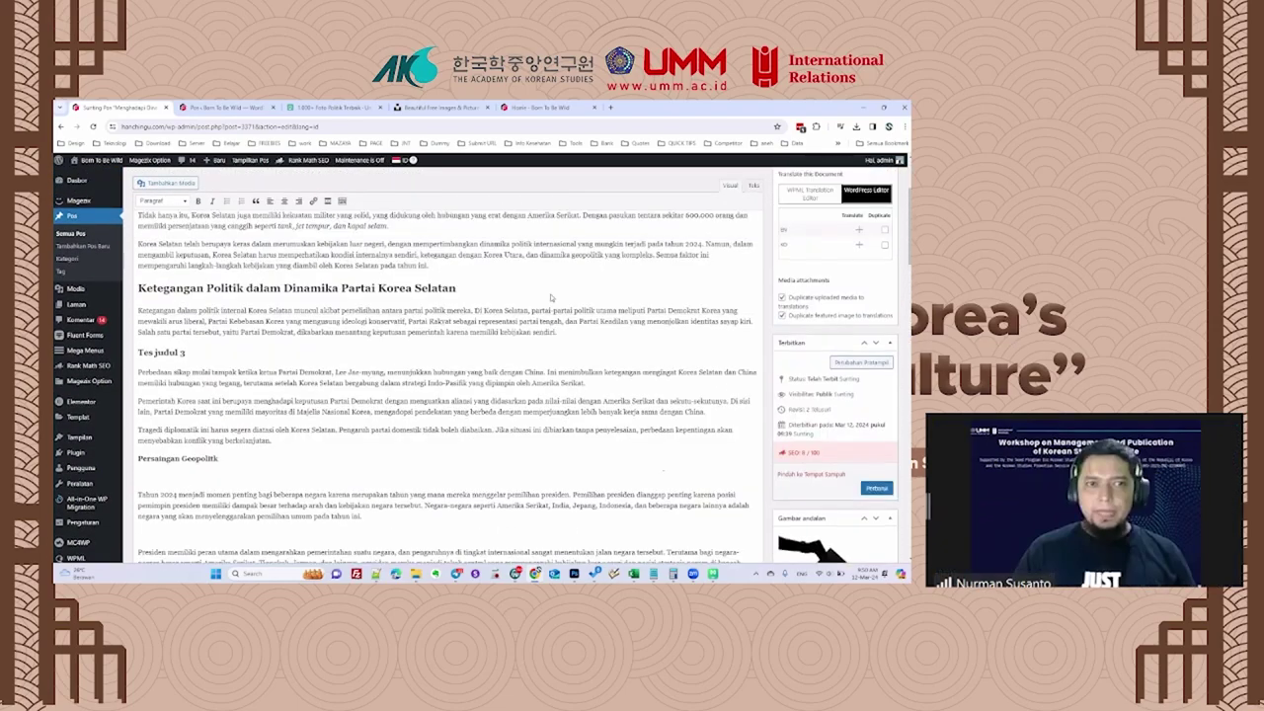
{"action": "scroll", "coordinate": [543, 296], "scroll_direction": "up", "scroll_amount": 4}
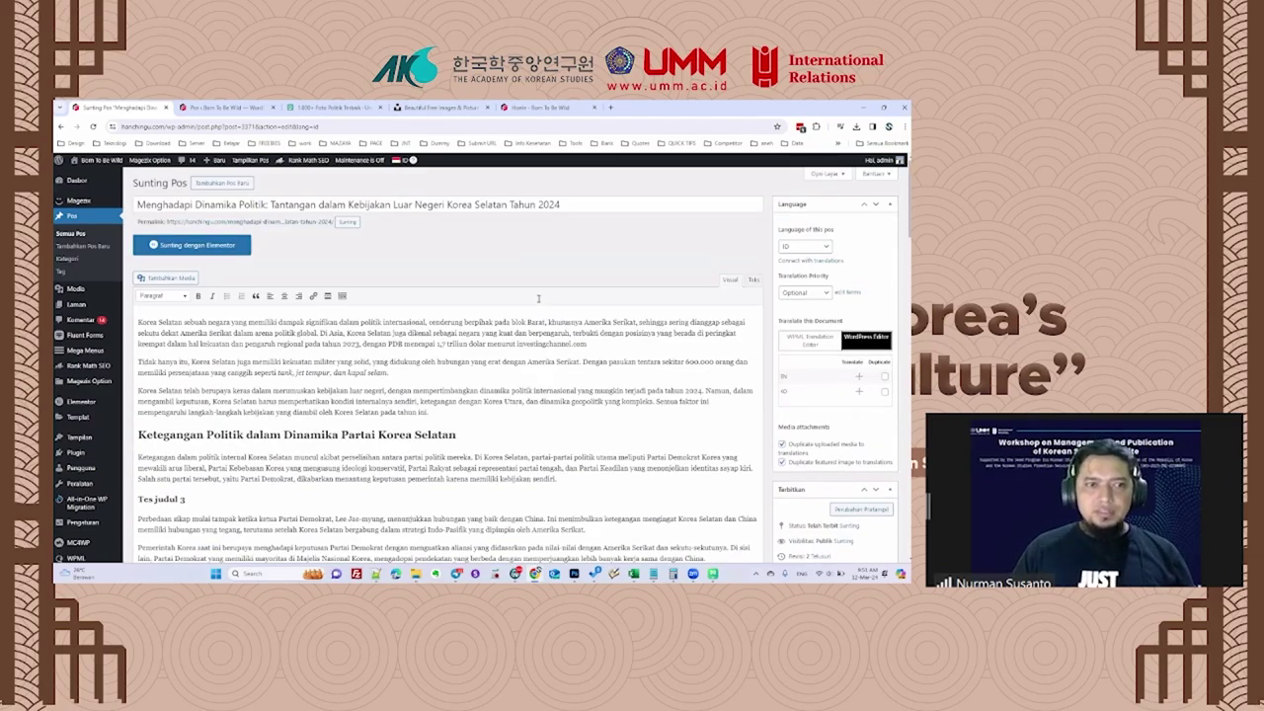
{"action": "scroll", "coordinate": [538, 298], "scroll_direction": "down", "scroll_amount": 3}
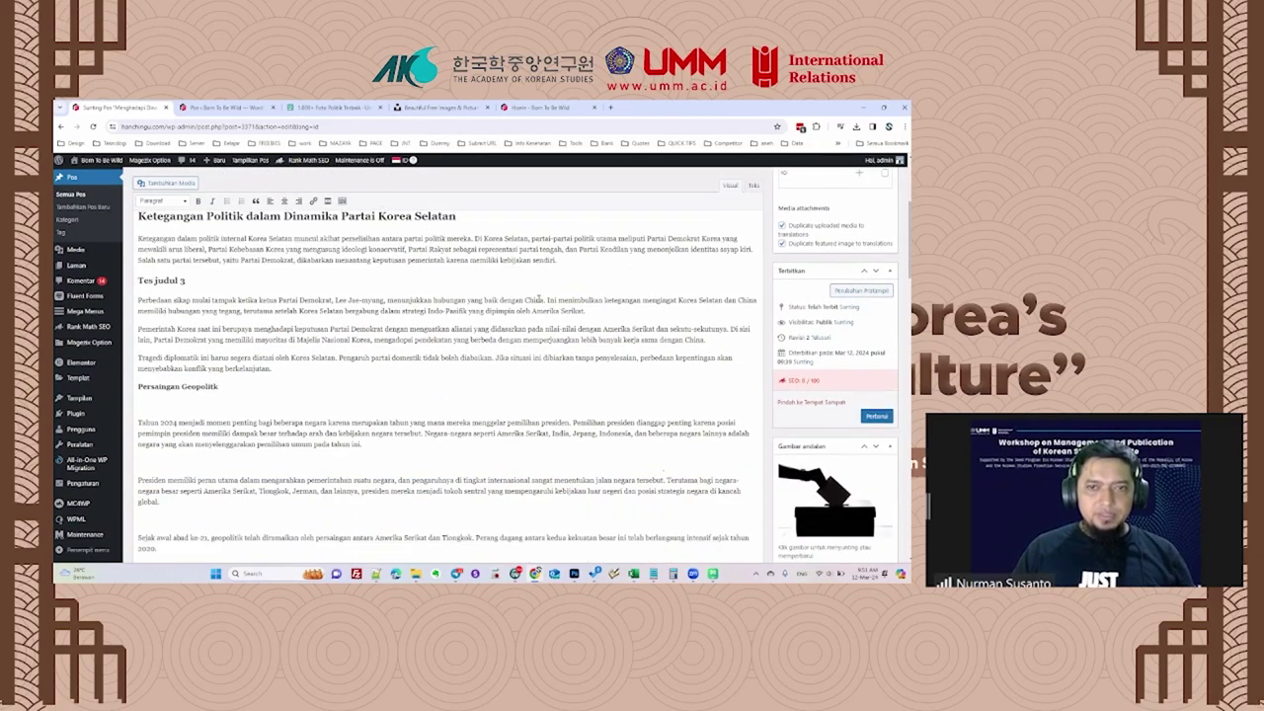
{"action": "scroll", "coordinate": [670, 309], "scroll_direction": "down", "scroll_amount": 10}
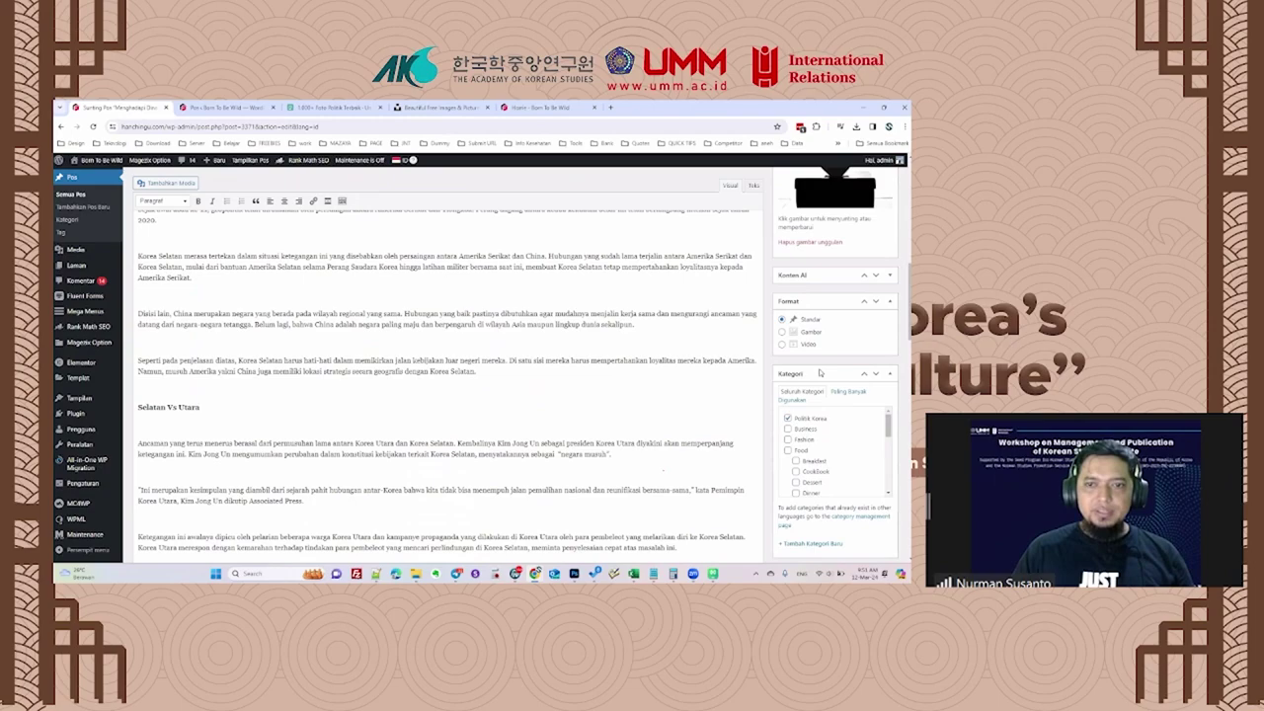
{"action": "scroll", "coordinate": [672, 347], "scroll_direction": "down", "scroll_amount": 10}
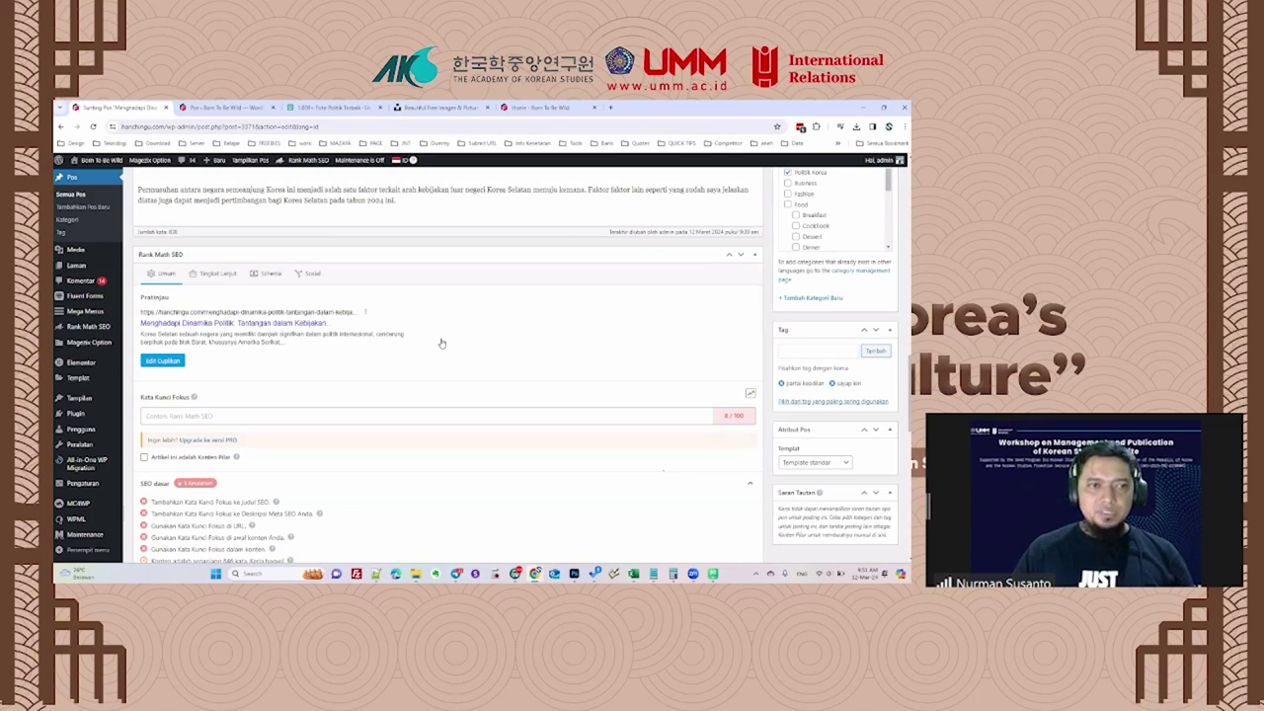
{"action": "scroll", "coordinate": [445, 344], "scroll_direction": "up", "scroll_amount": 1}
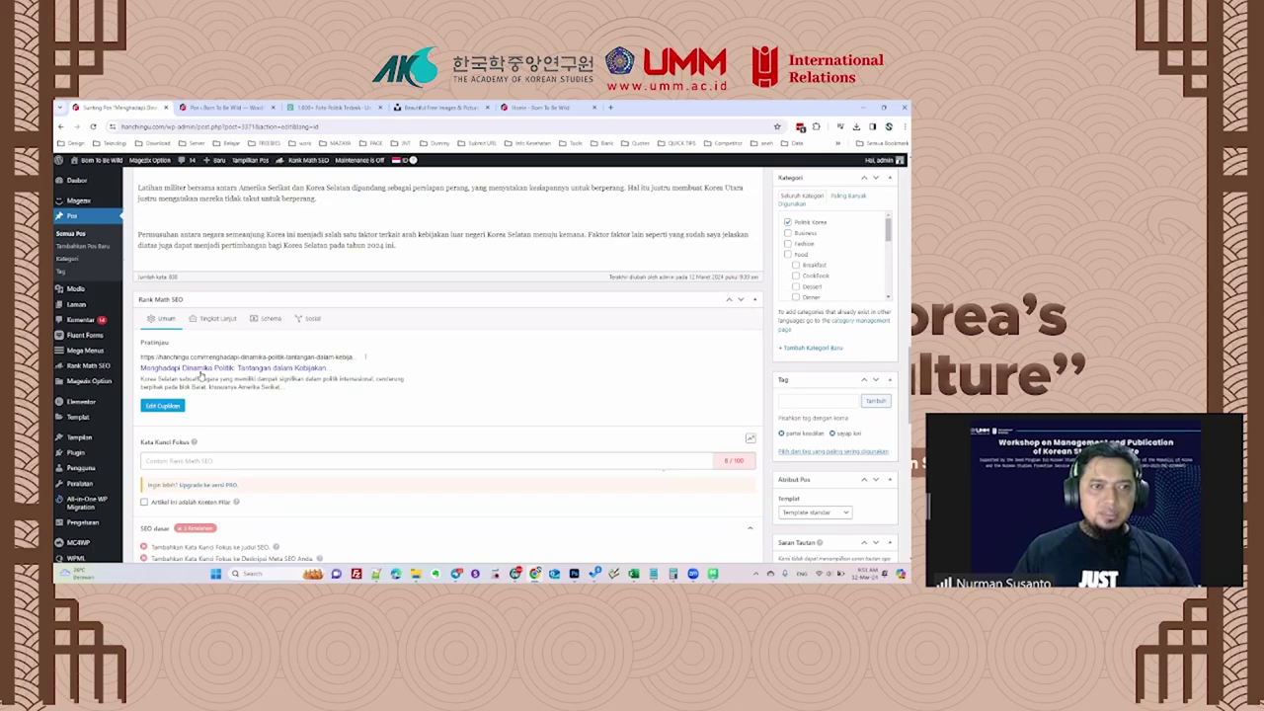
{"action": "scroll", "coordinate": [286, 376], "scroll_direction": "up", "scroll_amount": 3}
{"action": "scroll", "coordinate": [314, 338], "scroll_direction": "up", "scroll_amount": 10}
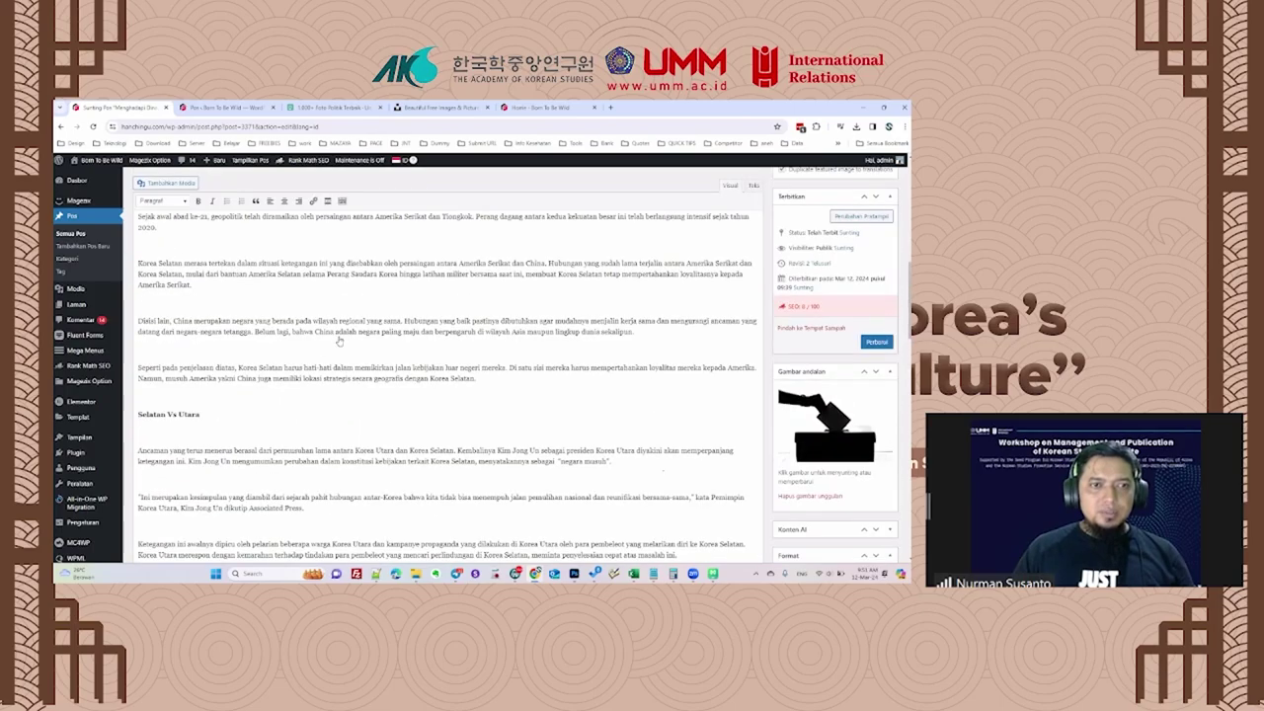
{"action": "scroll", "coordinate": [357, 315], "scroll_direction": "down", "scroll_amount": 15}
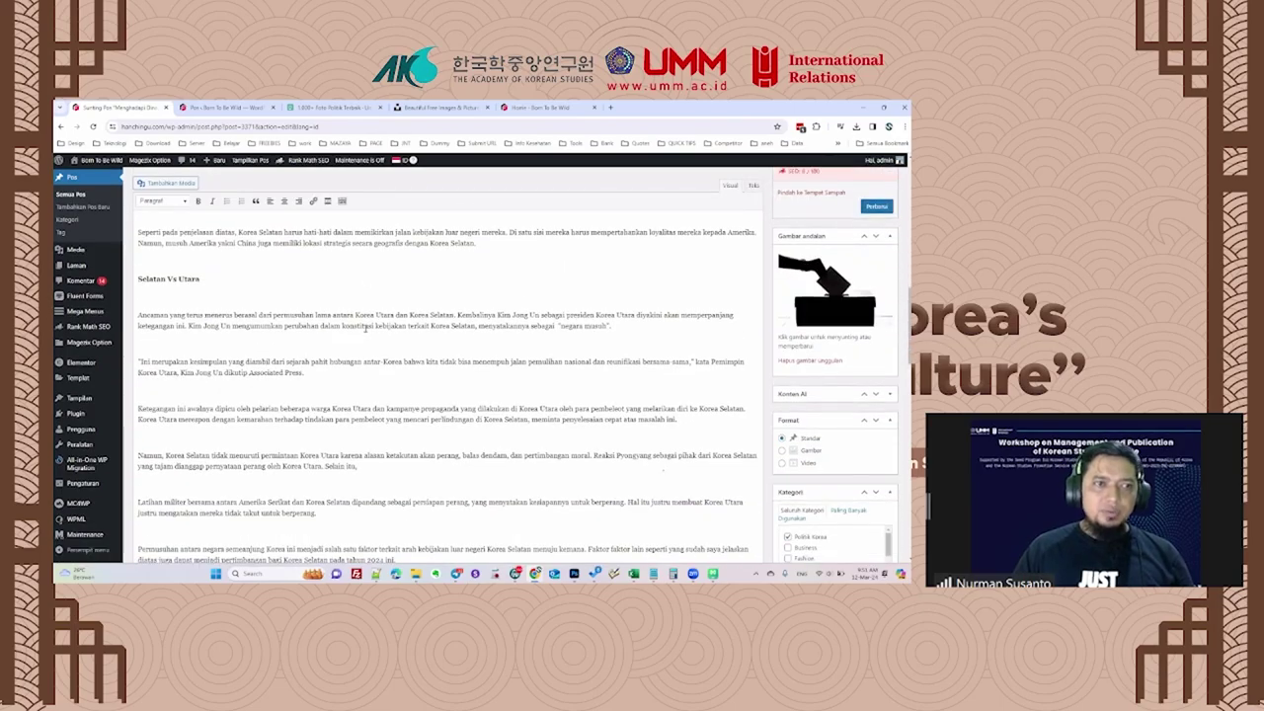
Set the Rank Math focus keyword to 'dinamika politik'.
{"action": "left_click", "coordinate": [365, 326]}
{"action": "type", "text": "dinamika p"}
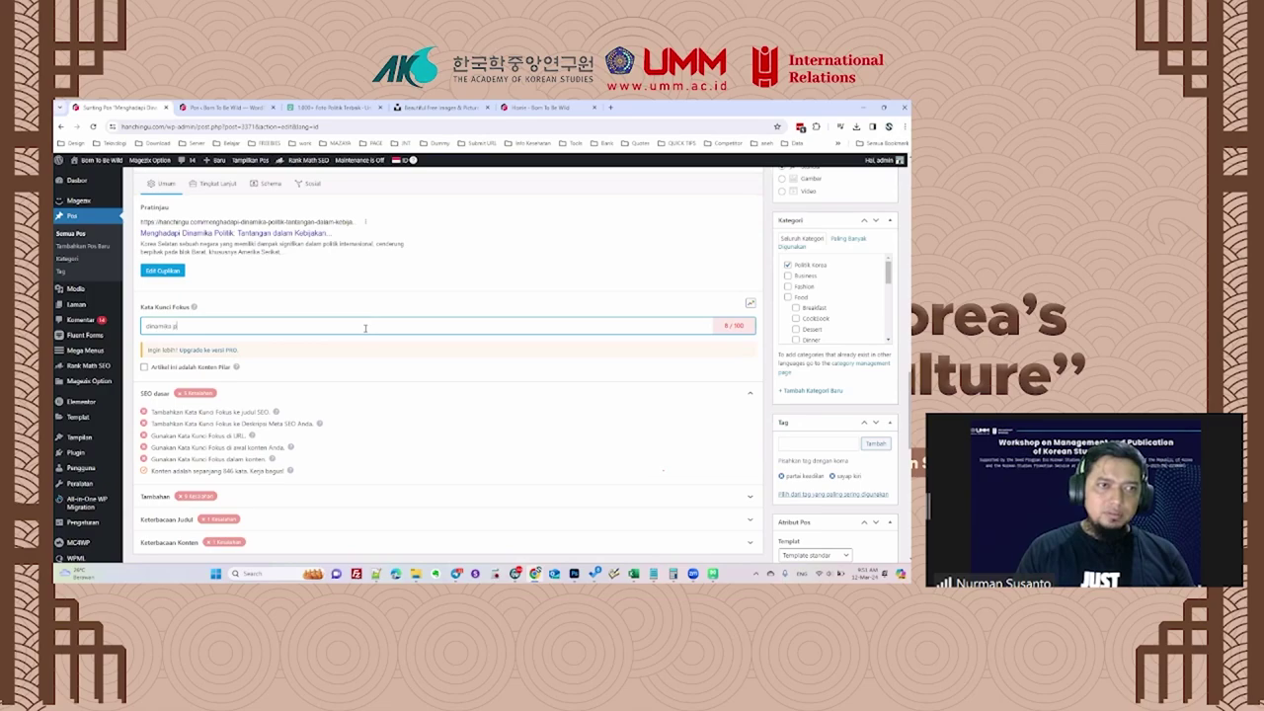
{"action": "type", "text": "olitik"}
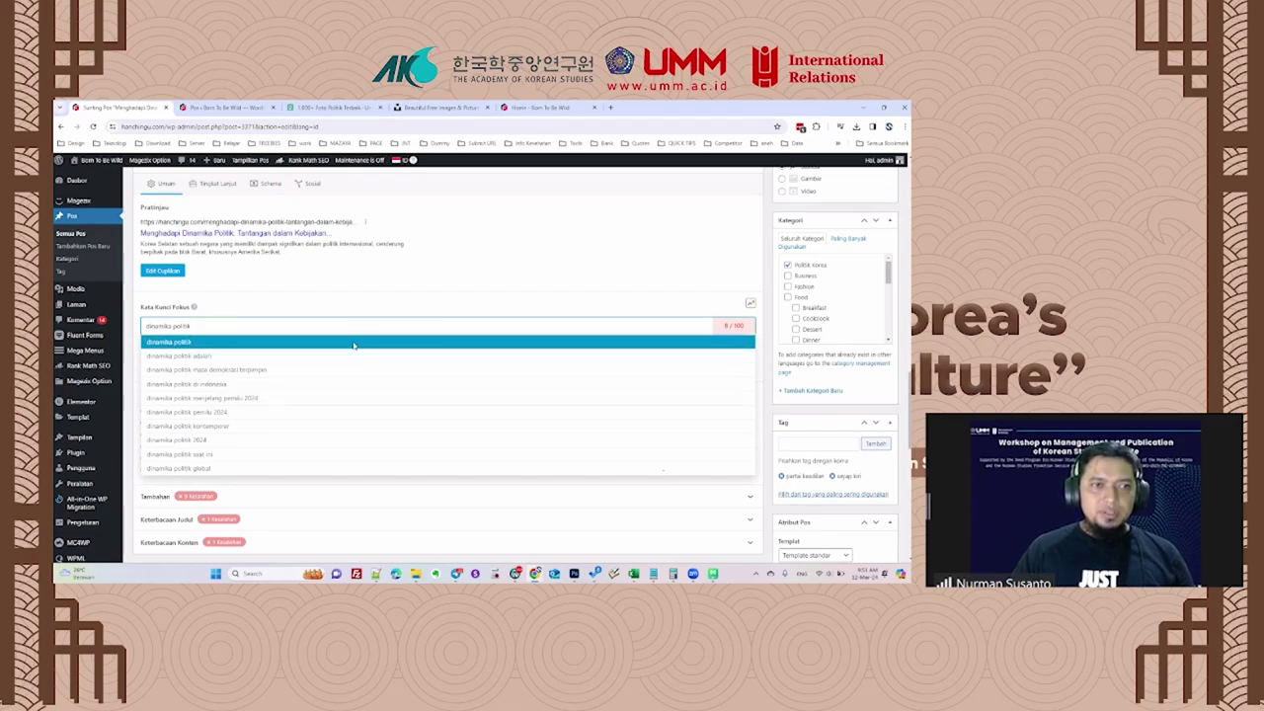
{"action": "left_click", "coordinate": [354, 342]}
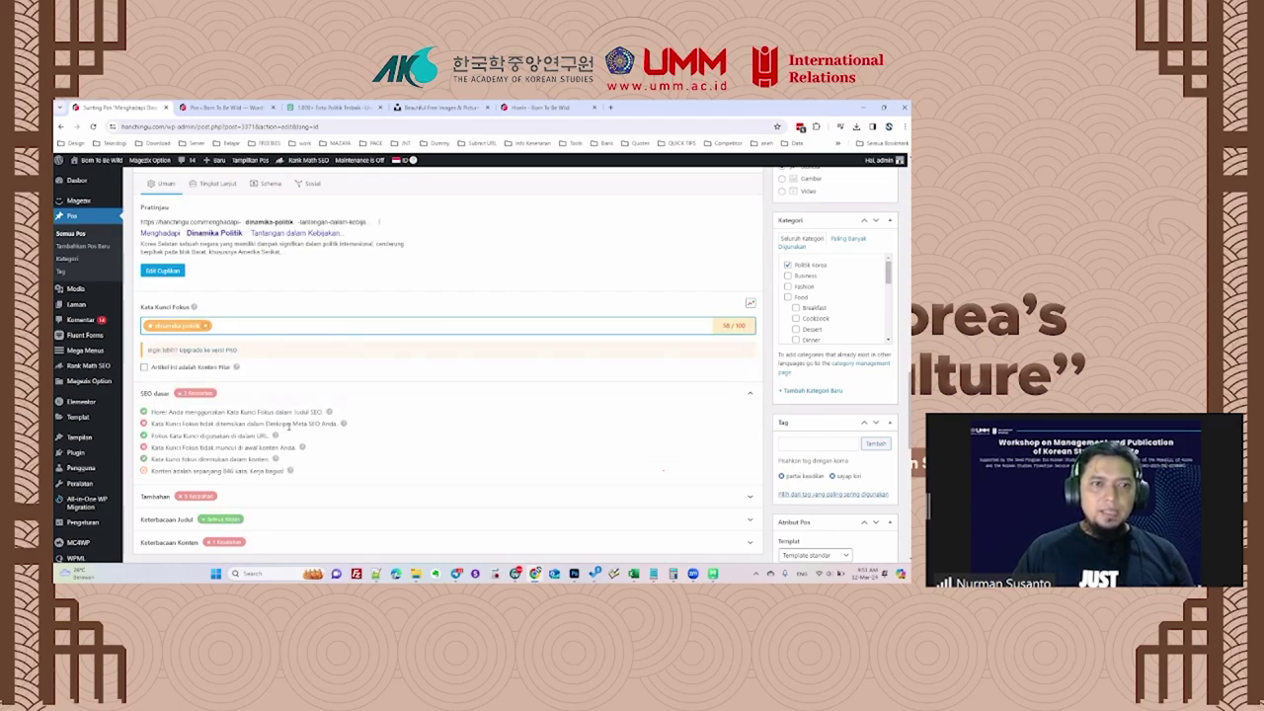
{"action": "left_click", "coordinate": [727, 325]}
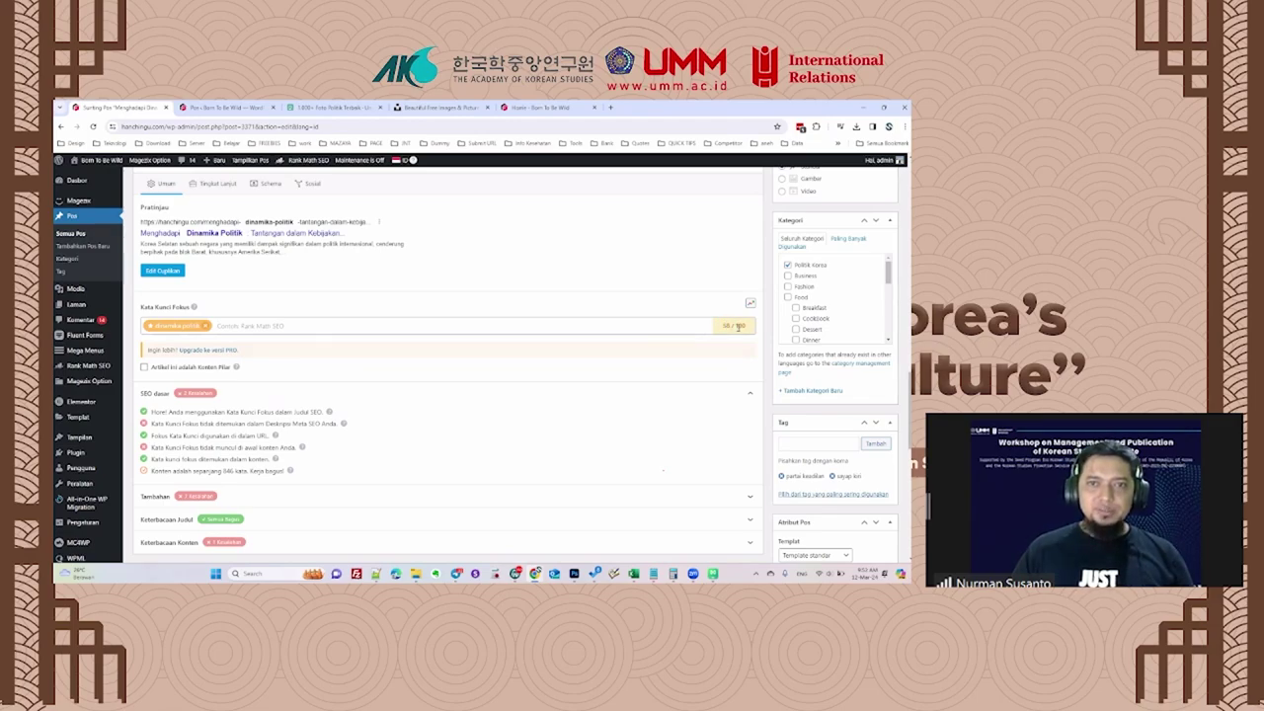
Check the resulting 58/100 SEO score and locate 'Dinamika Politik' in the post title.
{"action": "double_click", "coordinate": [739, 324]}
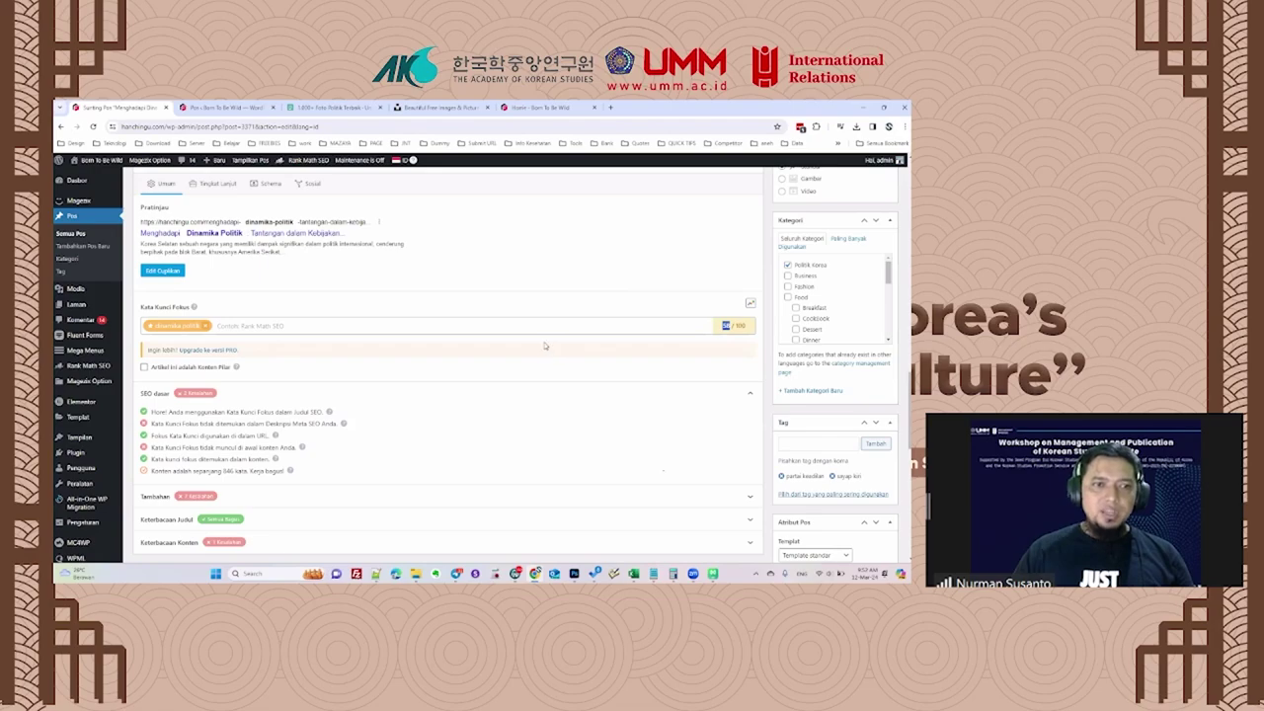
{"action": "scroll", "coordinate": [534, 367], "scroll_direction": "down", "scroll_amount": 2}
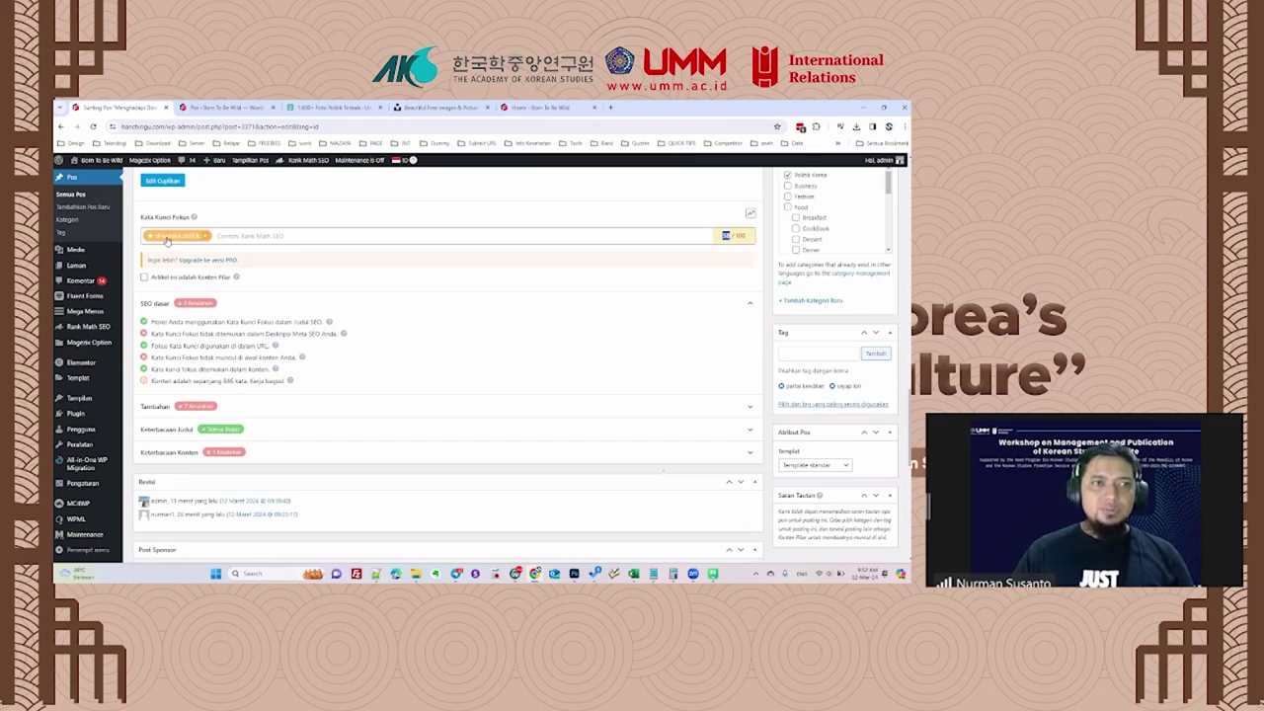
{"action": "scroll", "coordinate": [350, 259], "scroll_direction": "up", "scroll_amount": 3}
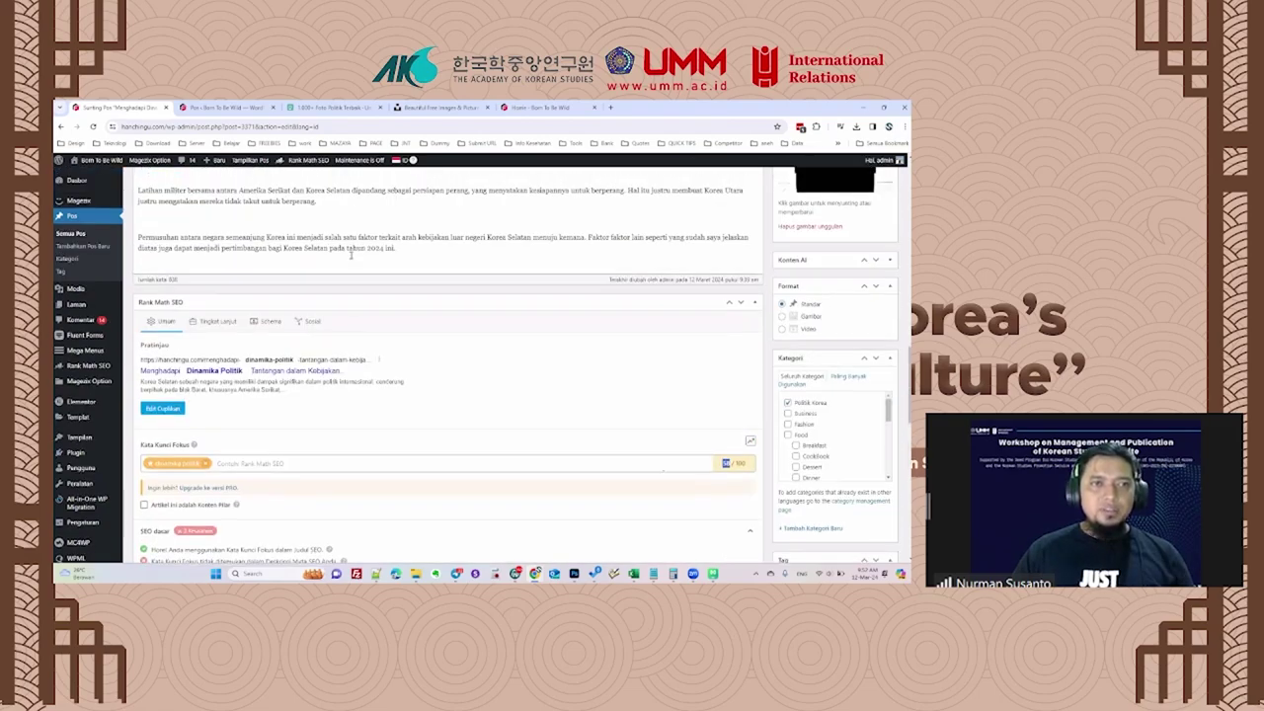
{"action": "scroll", "coordinate": [350, 255], "scroll_direction": "up", "scroll_amount": 10}
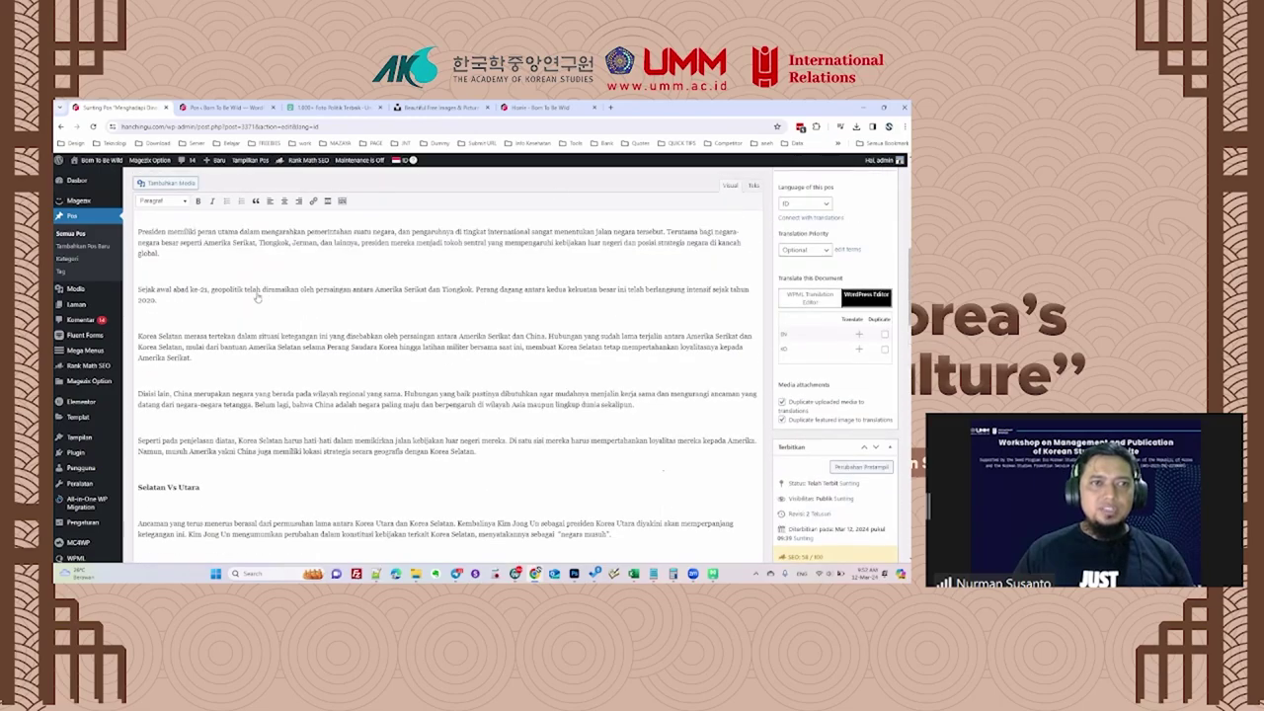
{"action": "scroll", "coordinate": [256, 297], "scroll_direction": "up", "scroll_amount": 10}
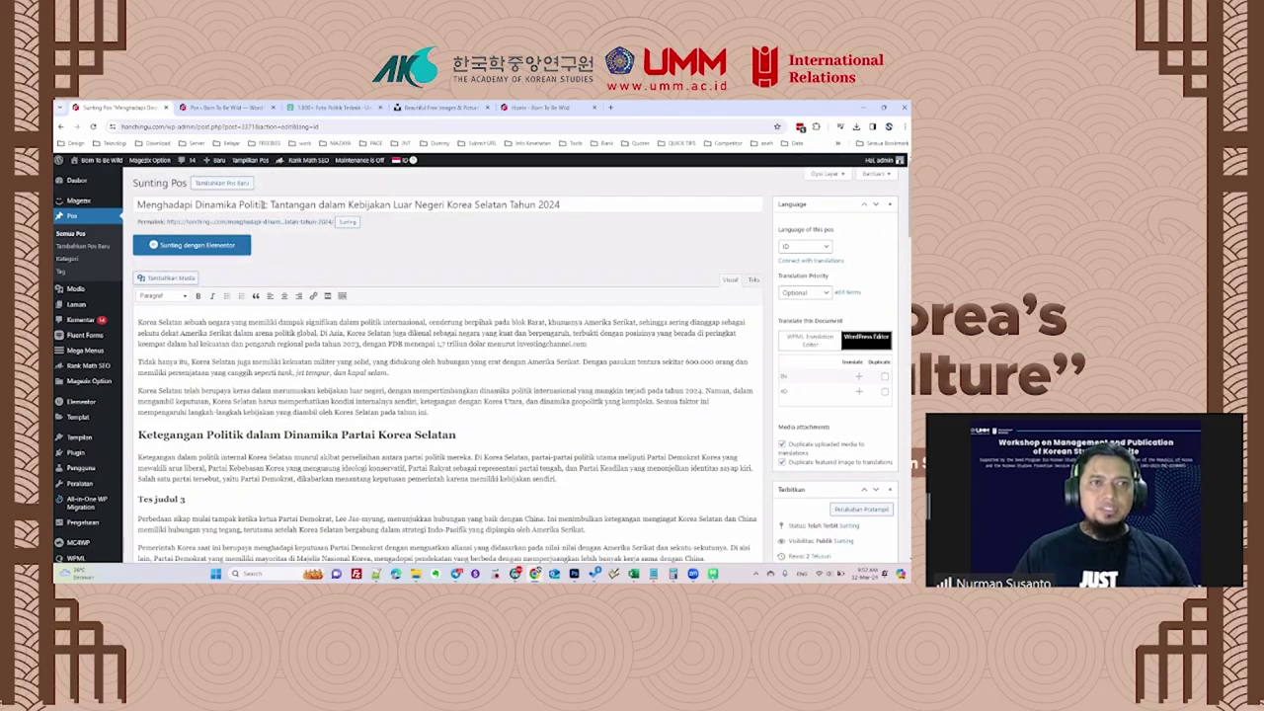
{"action": "key", "text": "ctrl+shift+Left"}
{"action": "key", "text": "ctrl+shift+Left"}
{"action": "scroll", "coordinate": [488, 266], "scroll_direction": "down", "scroll_amount": 5}
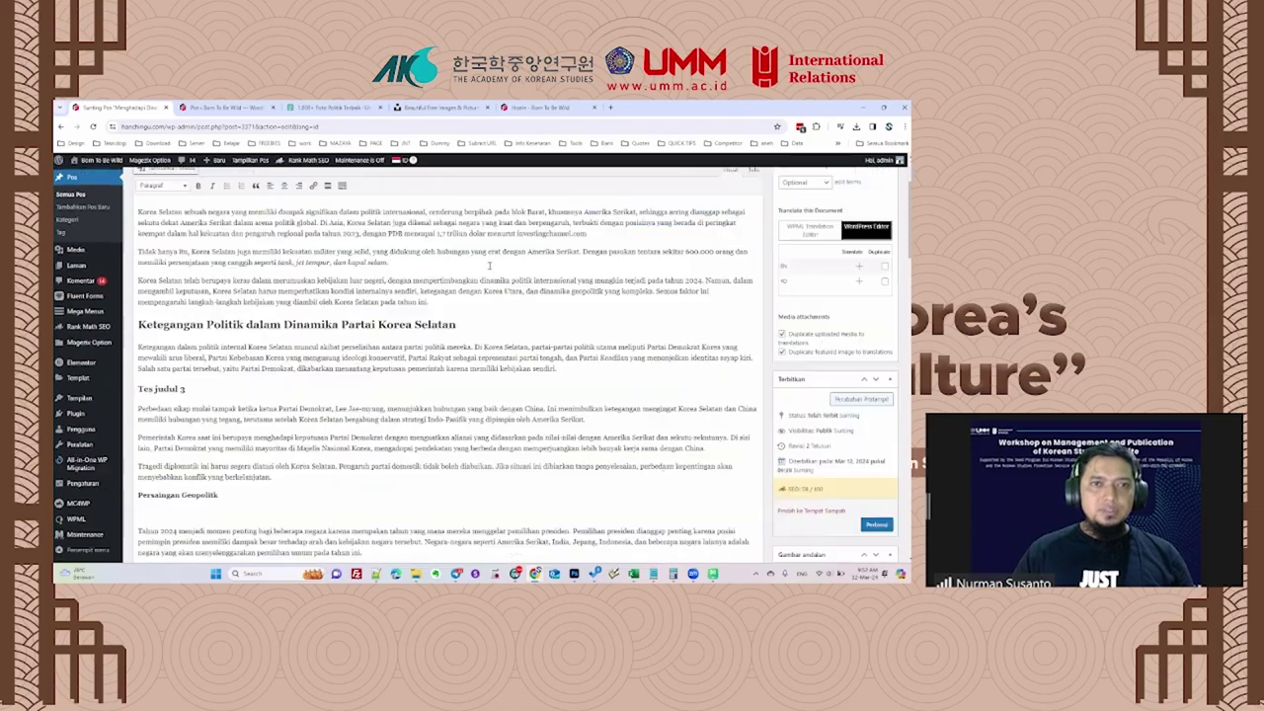
{"action": "scroll", "coordinate": [489, 267], "scroll_direction": "down", "scroll_amount": 10}
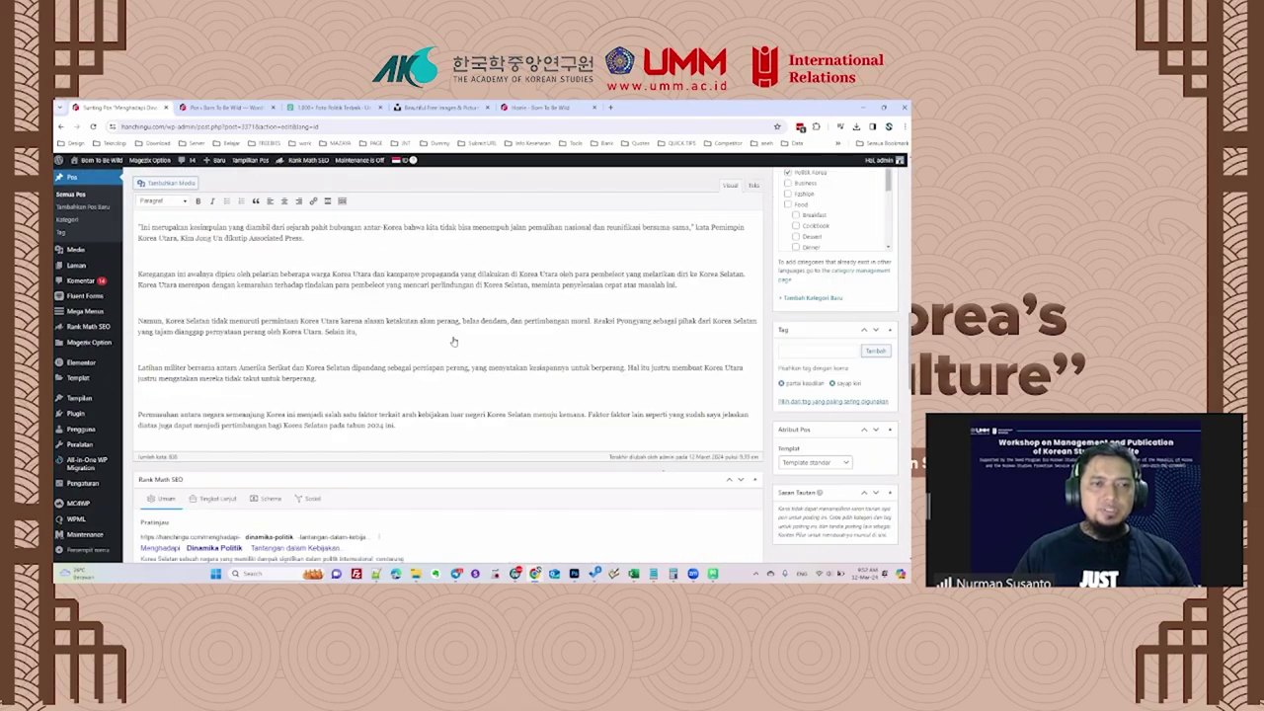
{"action": "scroll", "coordinate": [451, 338], "scroll_direction": "down", "scroll_amount": 3}
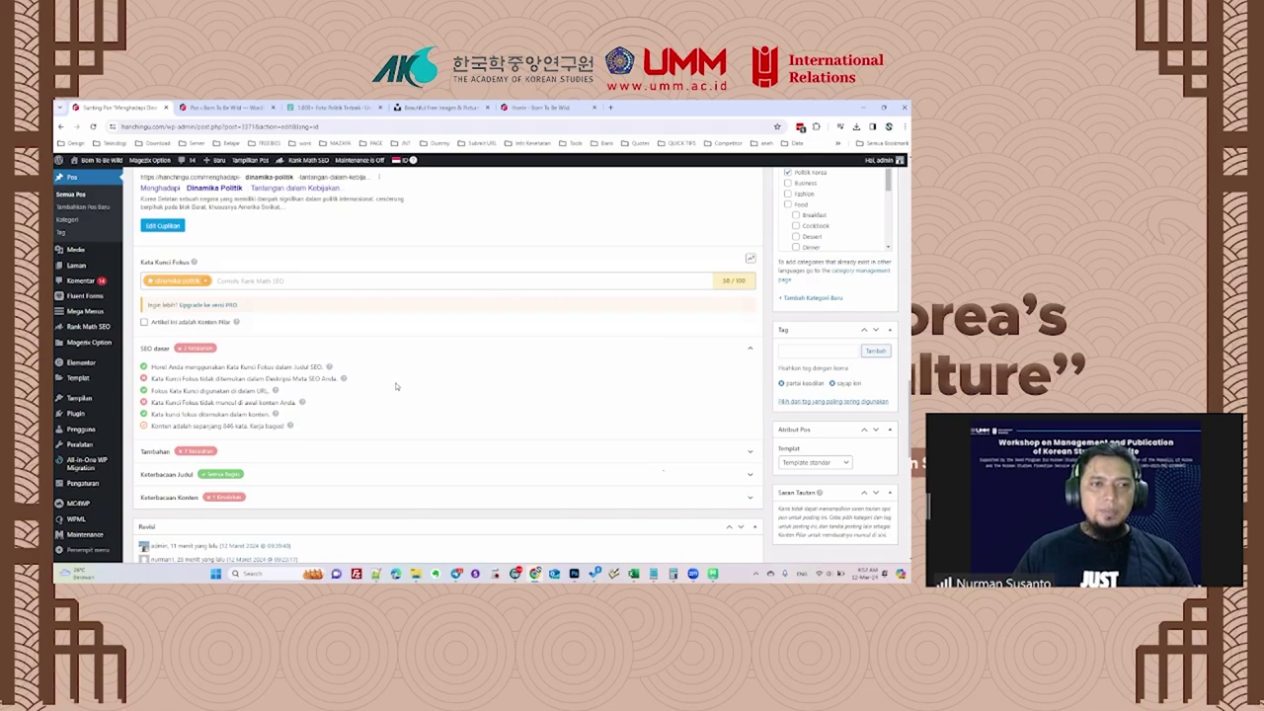
{"action": "left_click_drag", "start_coordinate": [151, 381], "coordinate": [338, 379]}
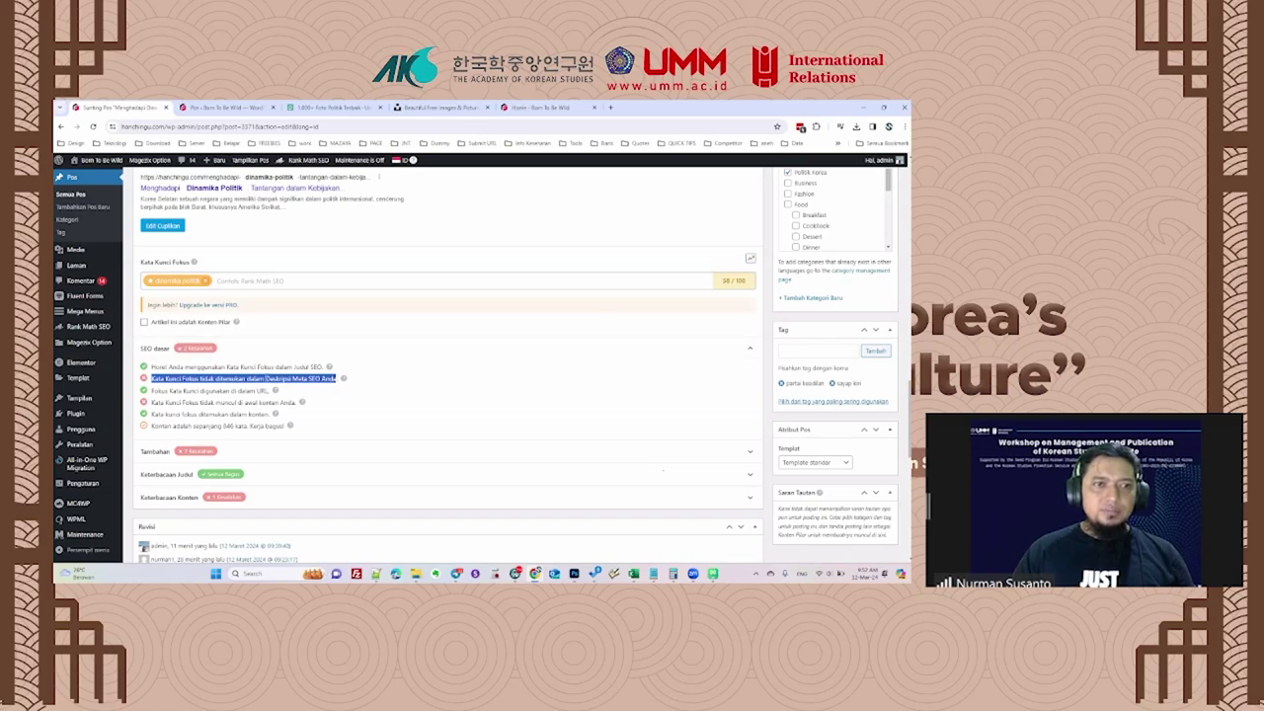
{"action": "scroll", "coordinate": [459, 336], "scroll_direction": "up", "scroll_amount": 5}
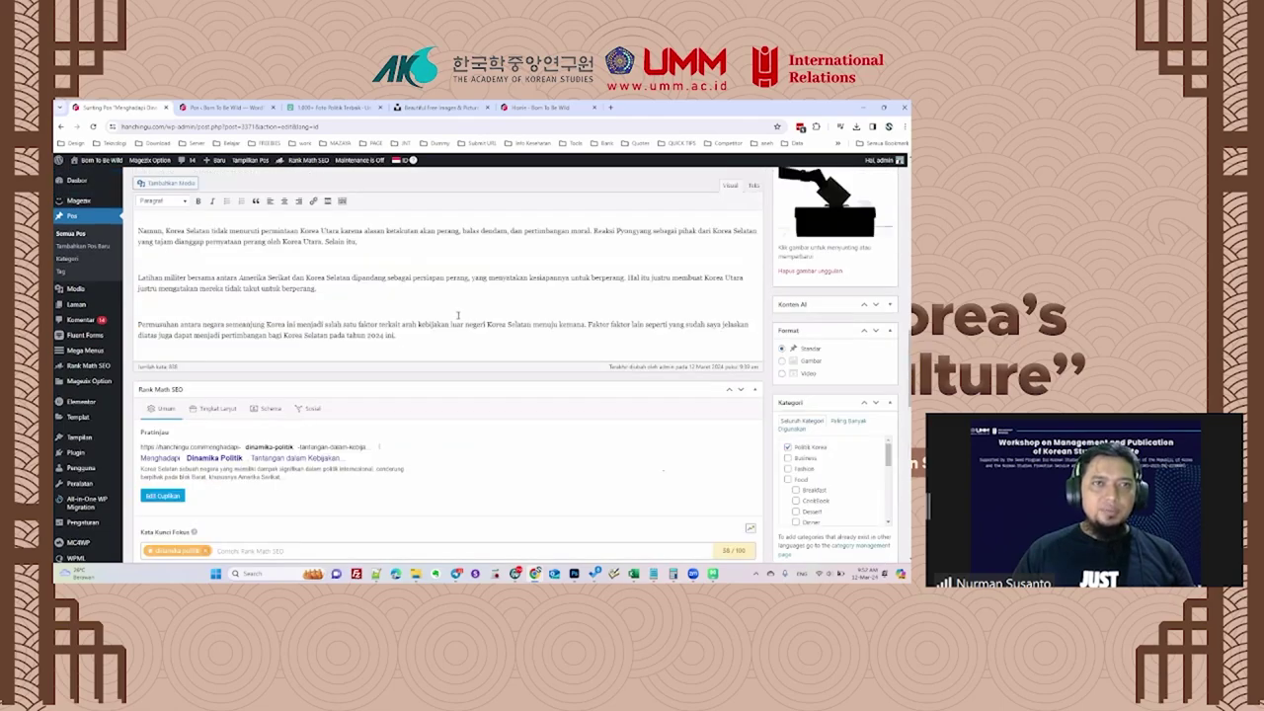
{"action": "scroll", "coordinate": [457, 316], "scroll_direction": "up", "scroll_amount": 6}
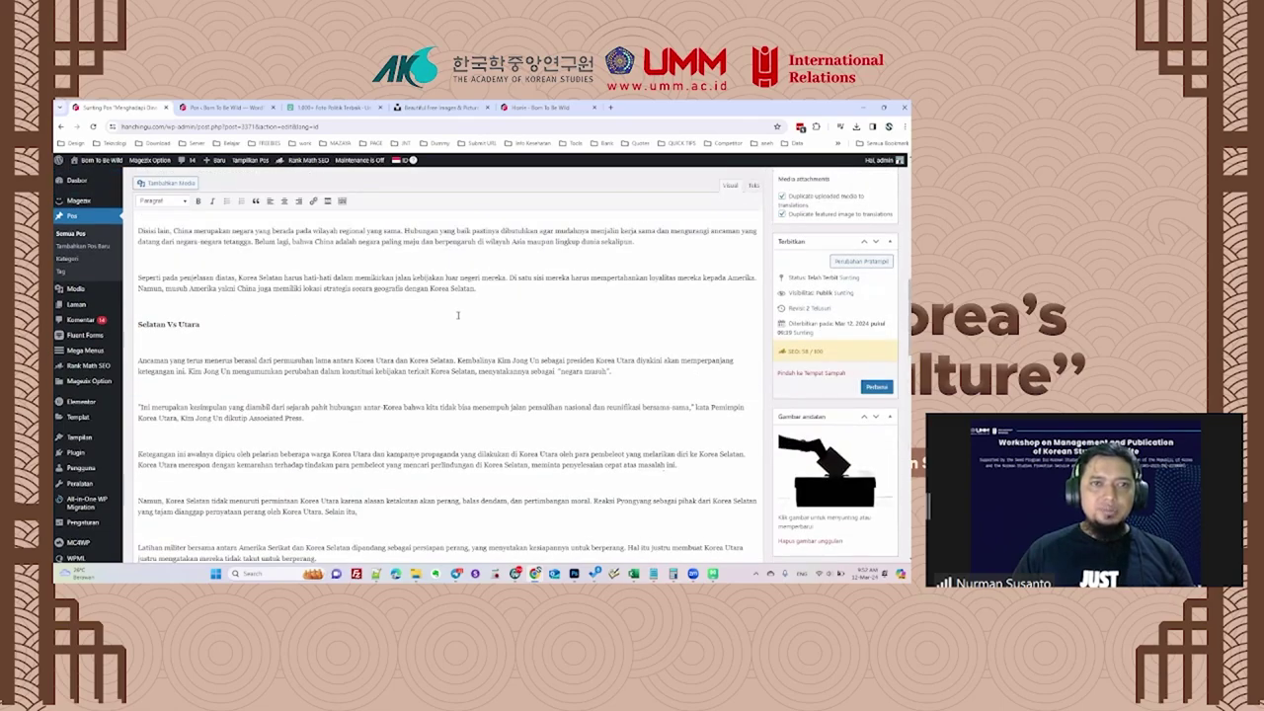
{"action": "scroll", "coordinate": [457, 312], "scroll_direction": "up", "scroll_amount": 4}
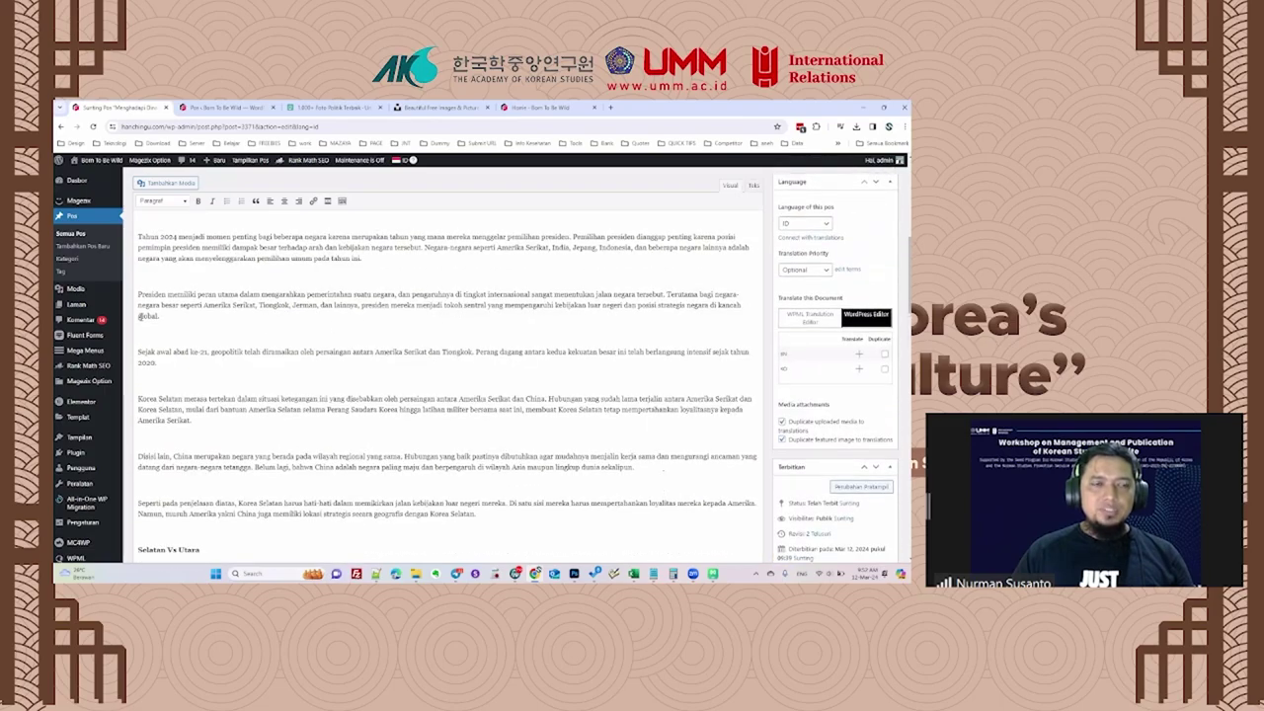
{"action": "scroll", "coordinate": [287, 326], "scroll_direction": "up", "scroll_amount": 5}
{"action": "scroll", "coordinate": [288, 326], "scroll_direction": "up", "scroll_amount": 1}
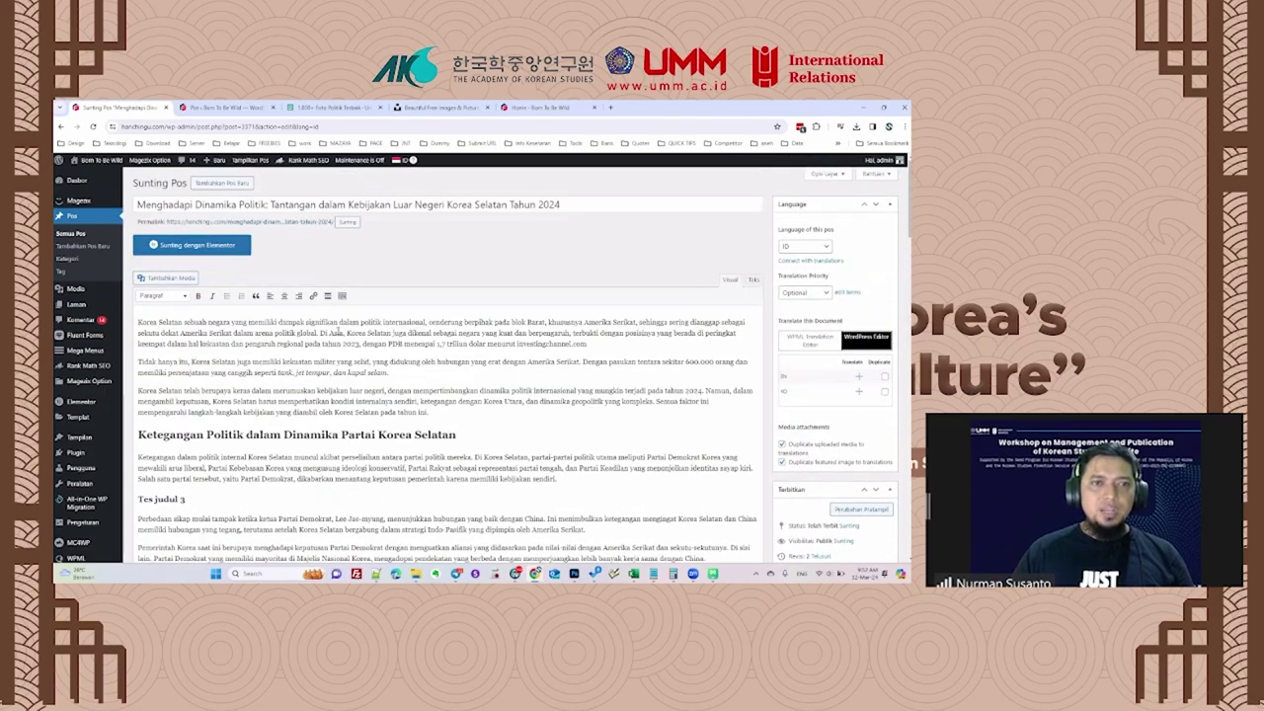
{"action": "left_click_drag", "start_coordinate": [137, 322], "coordinate": [317, 334]}
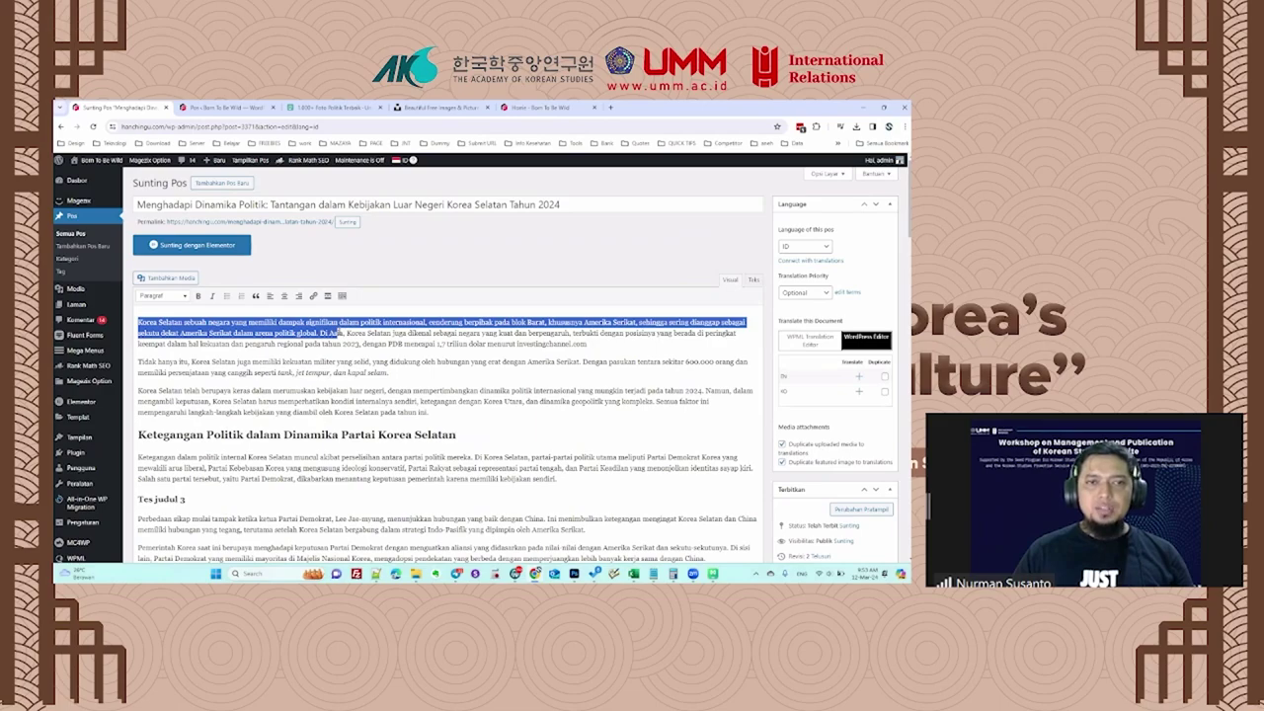
Insert 'Dinamika' before 'politik' so the opening sentence reads 'dalam dinamika politik internasional'.
{"action": "left_click", "coordinate": [256, 321]}
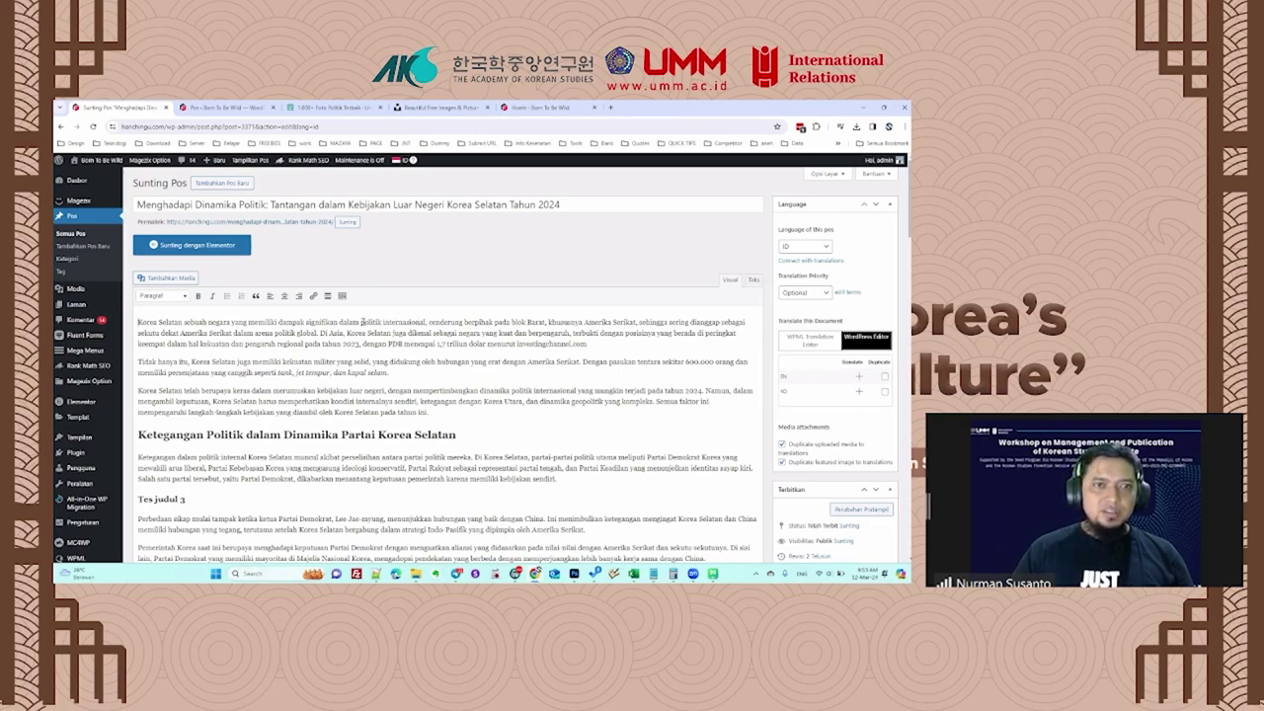
{"action": "left_click", "coordinate": [362, 322]}
{"action": "type", "text": "Dinamika"}
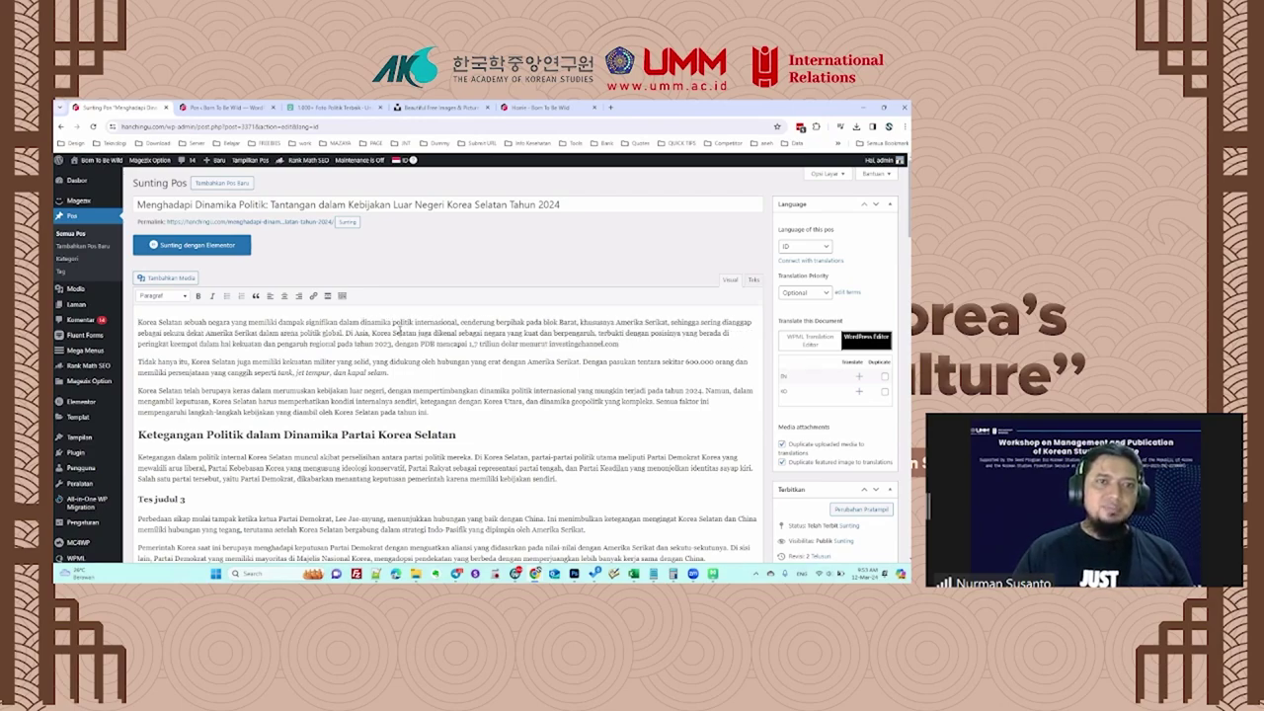
{"action": "scroll", "coordinate": [464, 326], "scroll_direction": "down", "scroll_amount": 6}
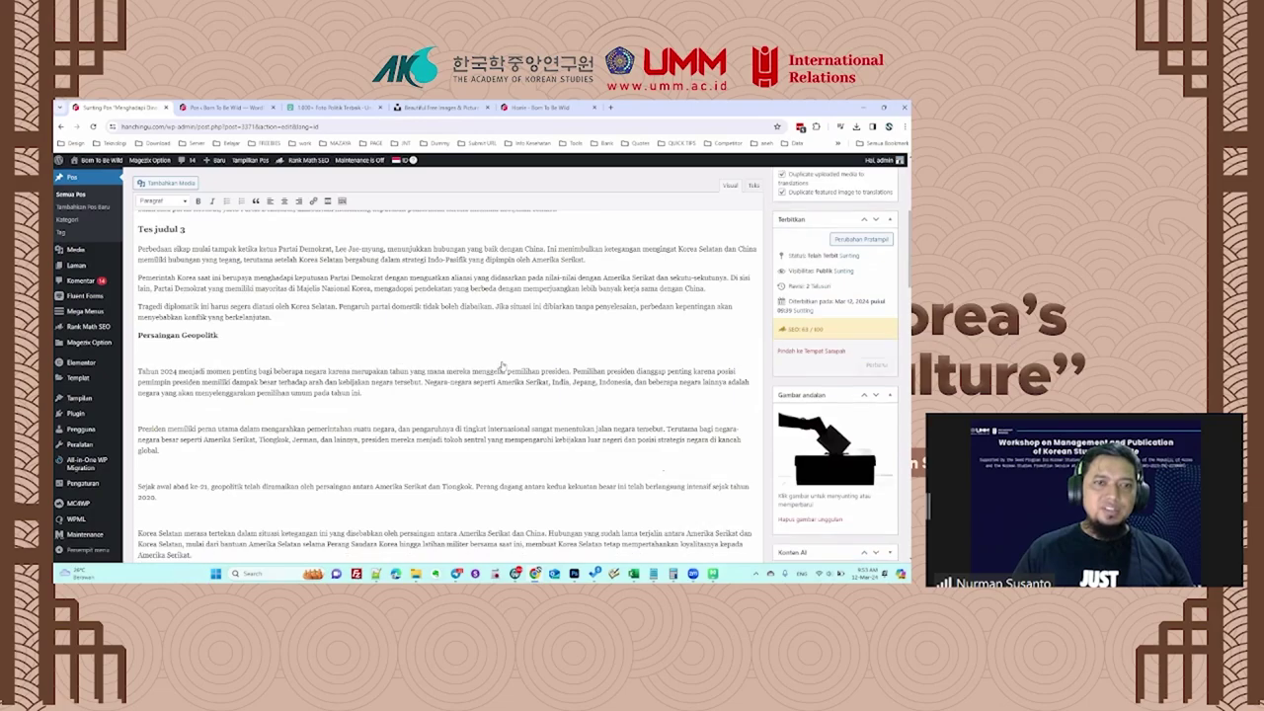
{"action": "scroll", "coordinate": [316, 362], "scroll_direction": "down", "scroll_amount": 10}
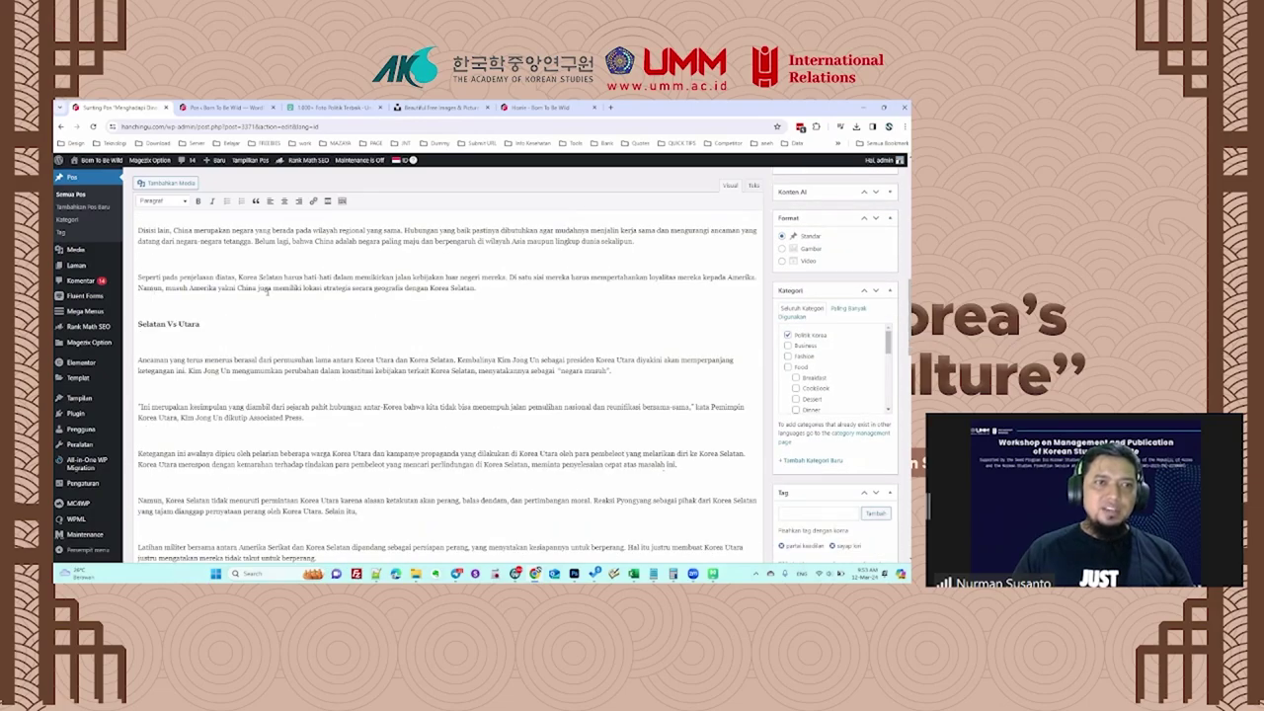
{"action": "scroll", "coordinate": [310, 290], "scroll_direction": "down", "scroll_amount": 6}
{"action": "left_click_drag", "start_coordinate": [311, 289], "coordinate": [150, 288]}
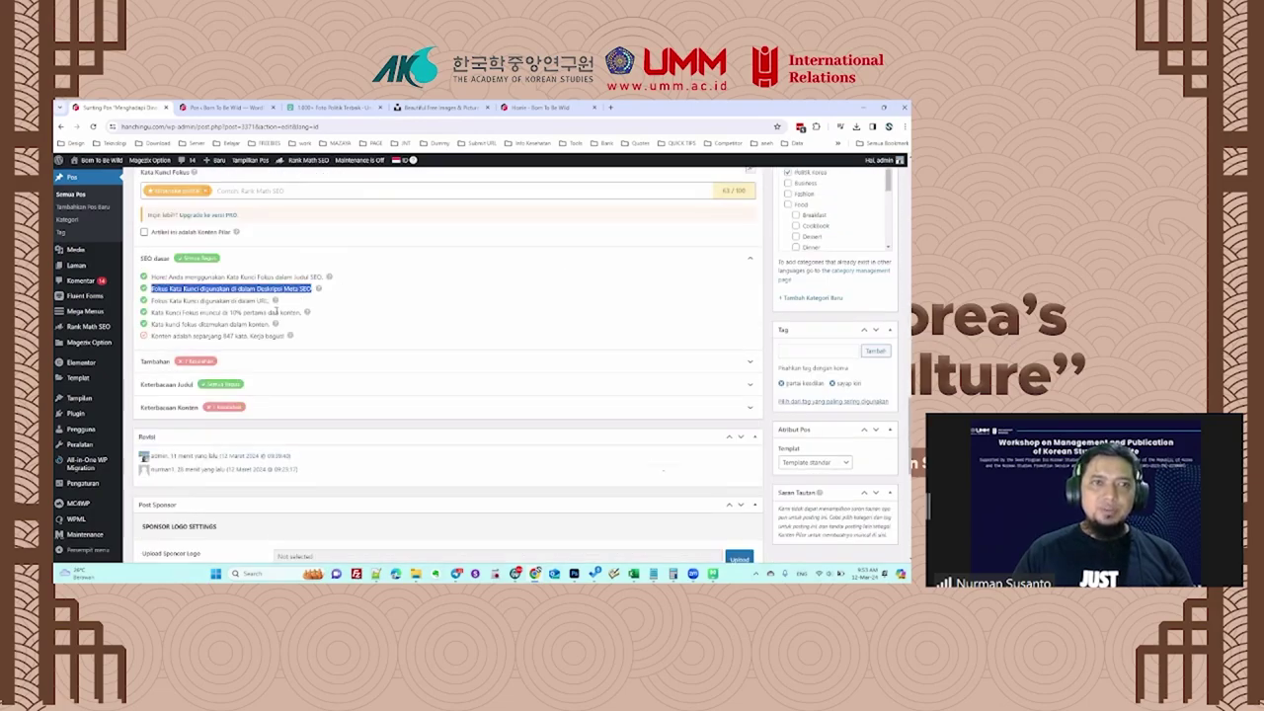
{"action": "left_click_drag", "start_coordinate": [151, 300], "coordinate": [282, 305]}
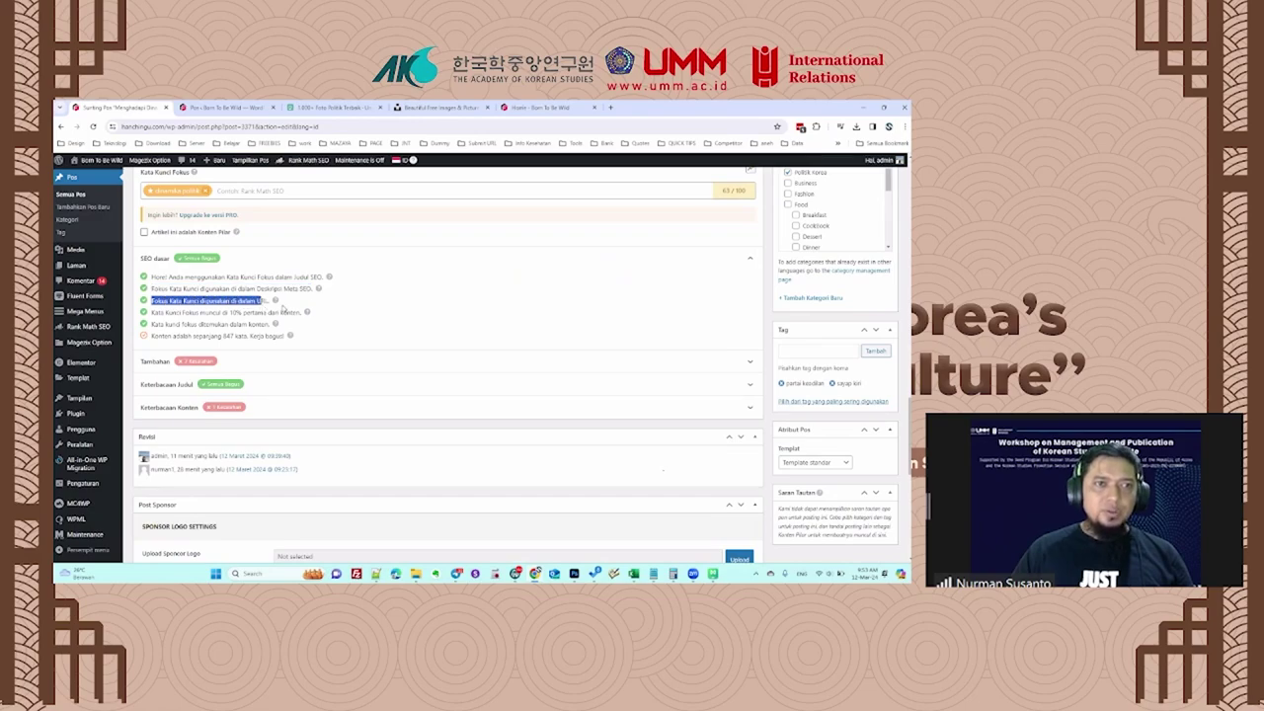
{"action": "scroll", "coordinate": [447, 366], "scroll_direction": "up", "scroll_amount": 10}
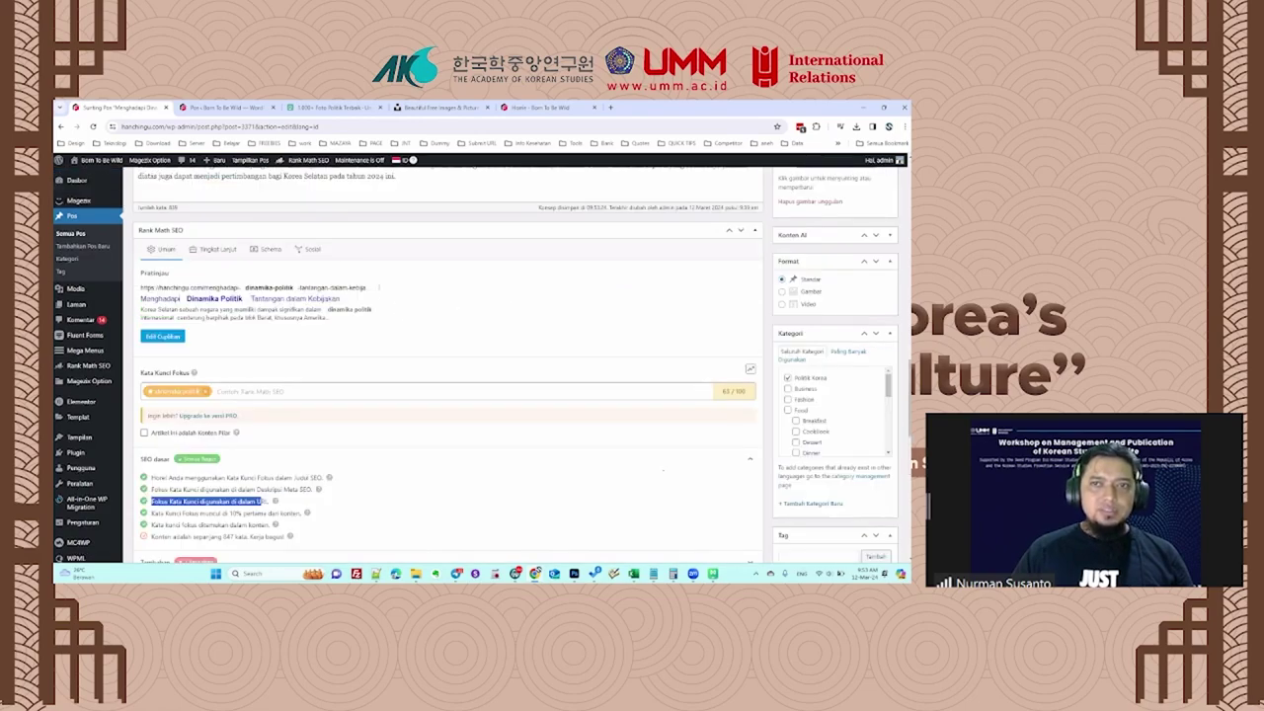
{"action": "scroll", "coordinate": [316, 225], "scroll_direction": "up", "scroll_amount": 5}
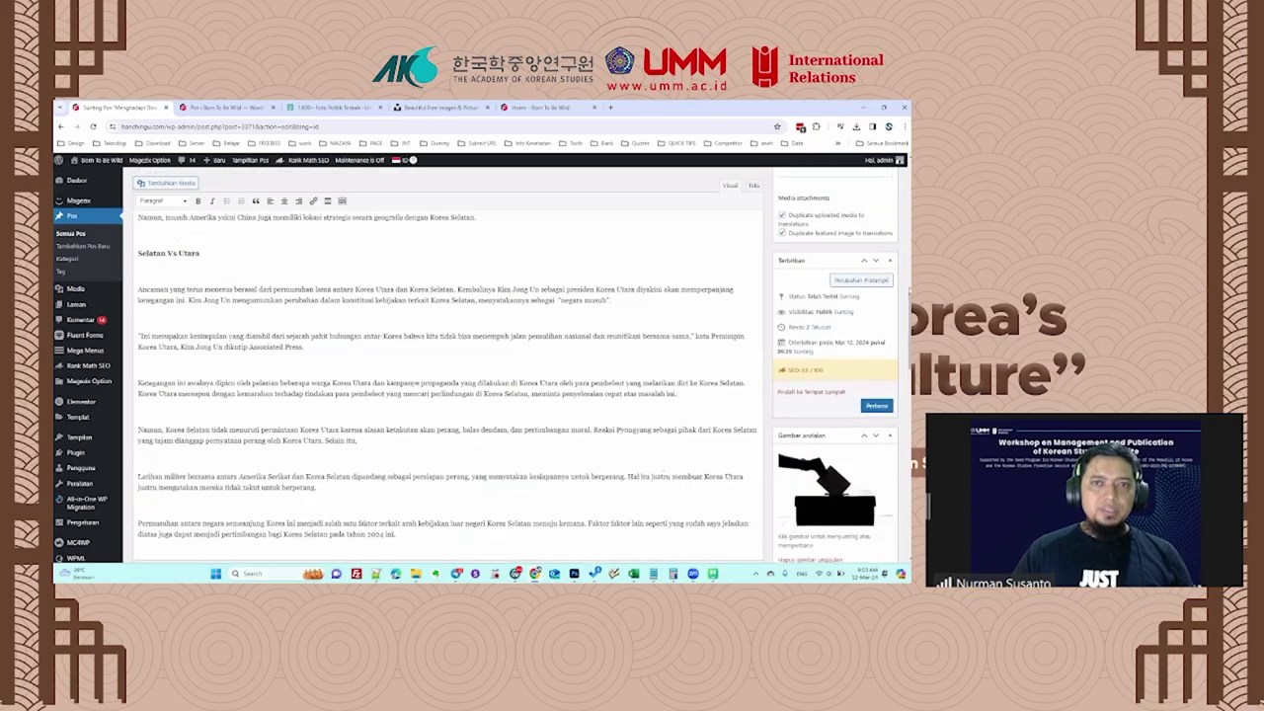
{"action": "scroll", "coordinate": [316, 225], "scroll_direction": "up", "scroll_amount": 5}
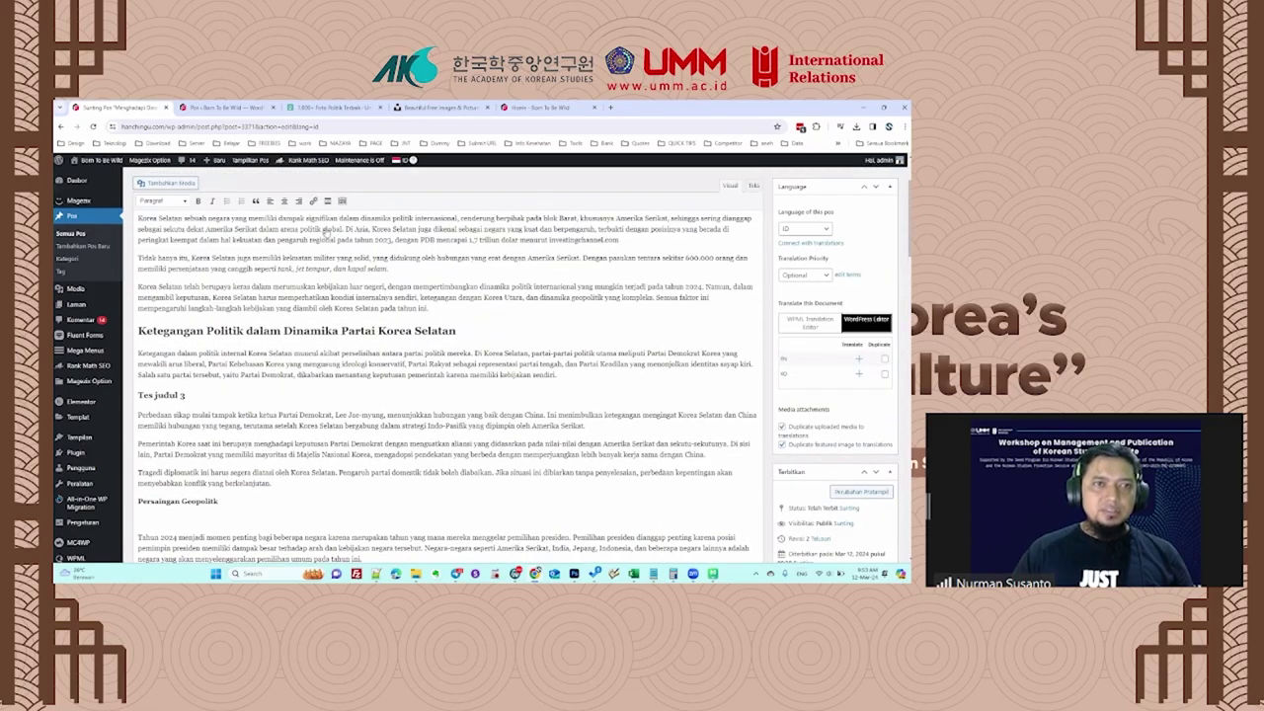
{"action": "scroll", "coordinate": [316, 225], "scroll_direction": "up", "scroll_amount": 3}
{"action": "left_click", "coordinate": [345, 222]}
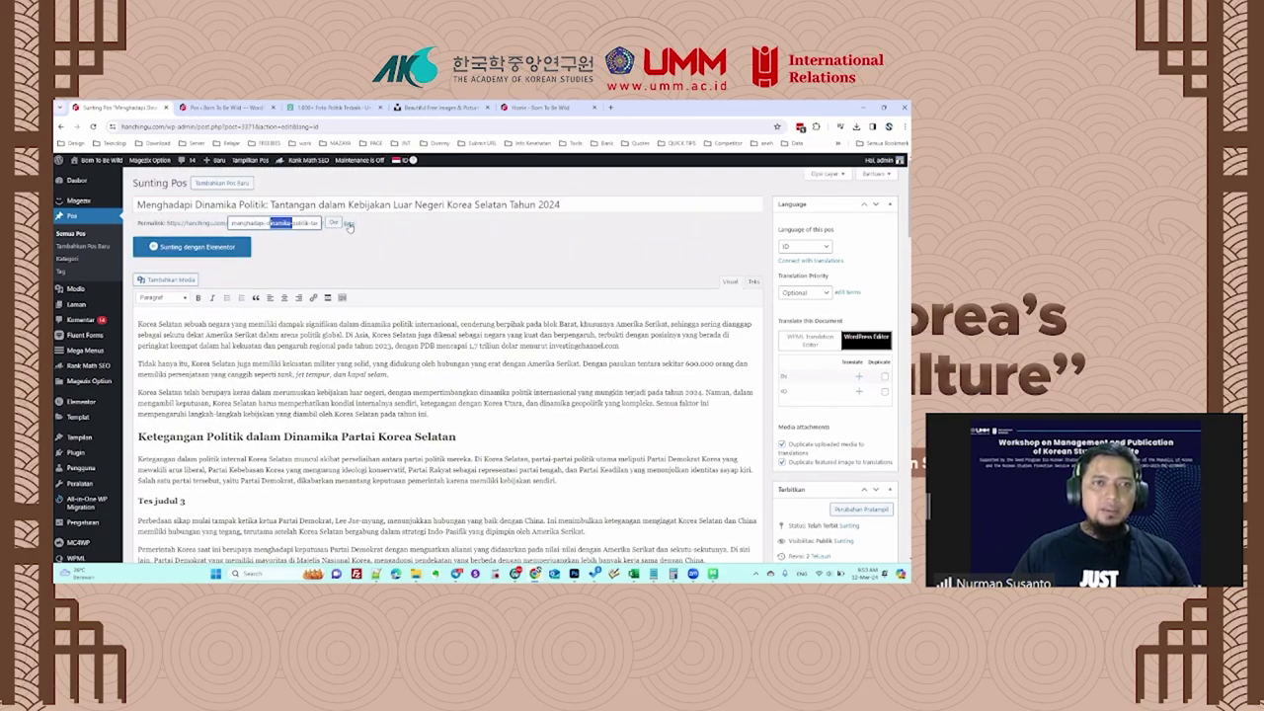
{"action": "left_click", "coordinate": [349, 224]}
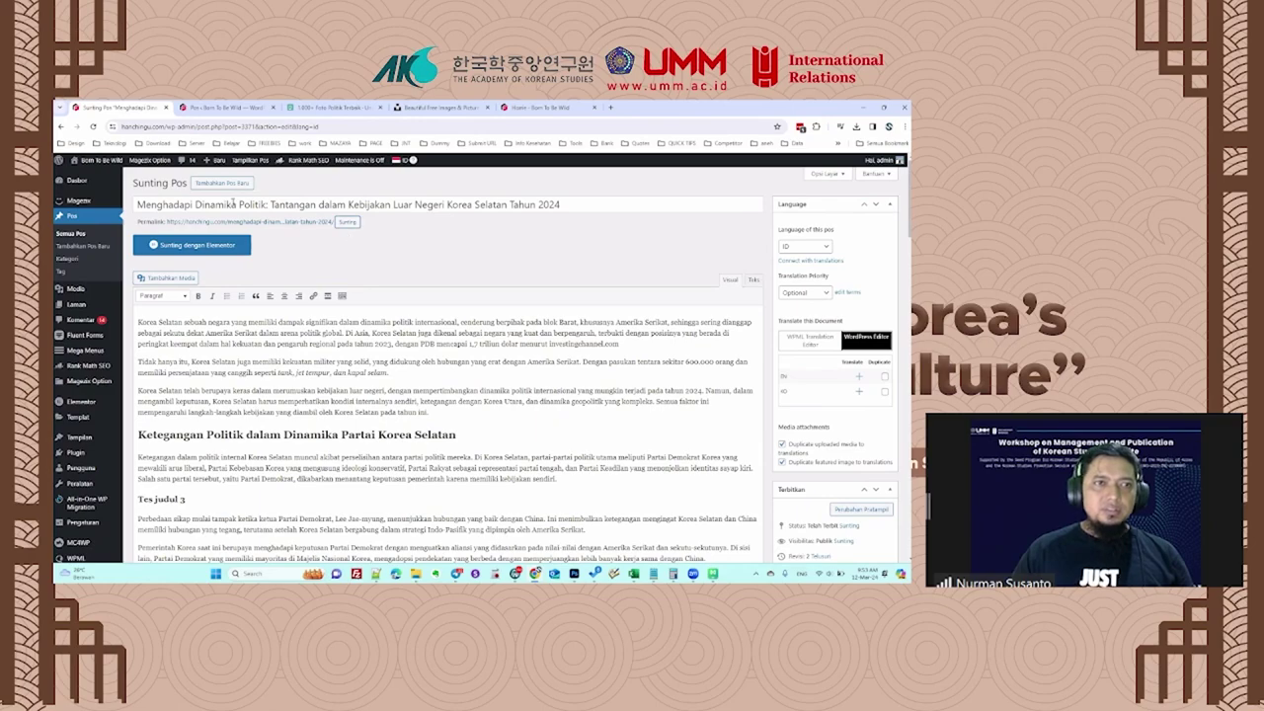
{"action": "left_click_drag", "start_coordinate": [195, 204], "coordinate": [381, 205]}
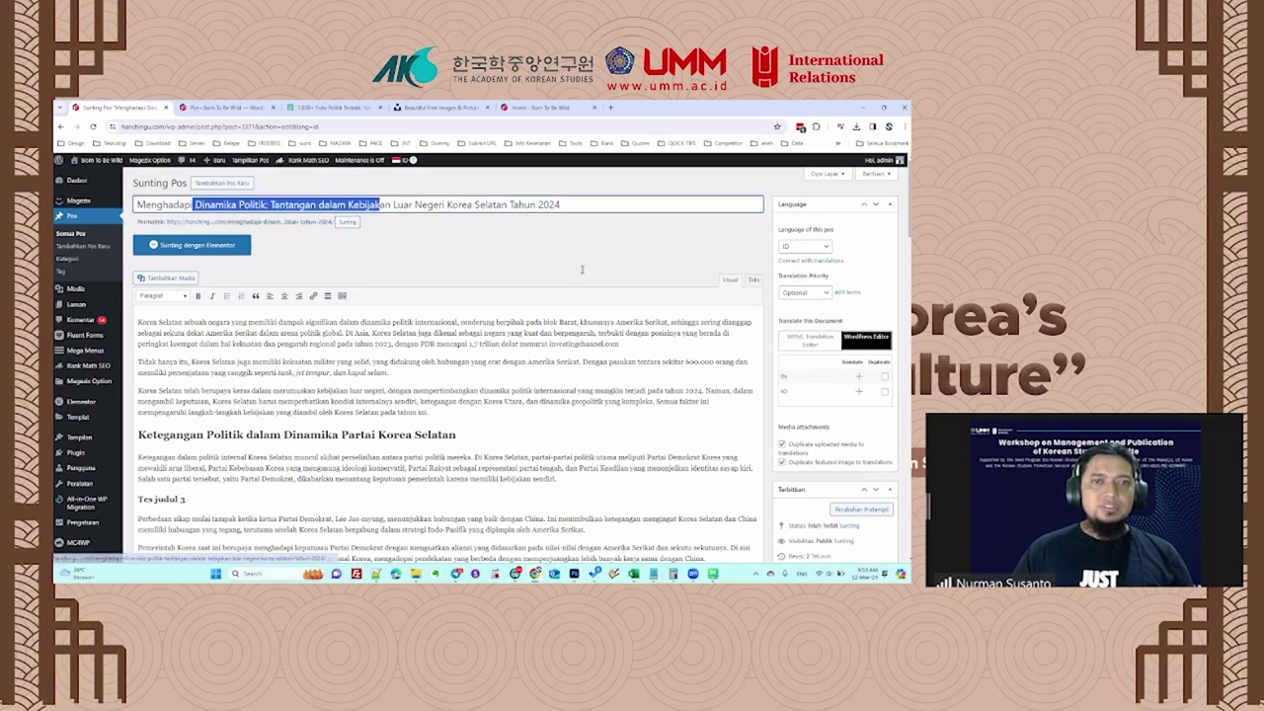
{"action": "scroll", "coordinate": [572, 257], "scroll_direction": "down", "scroll_amount": 1}
{"action": "scroll", "coordinate": [572, 256], "scroll_direction": "down", "scroll_amount": 15}
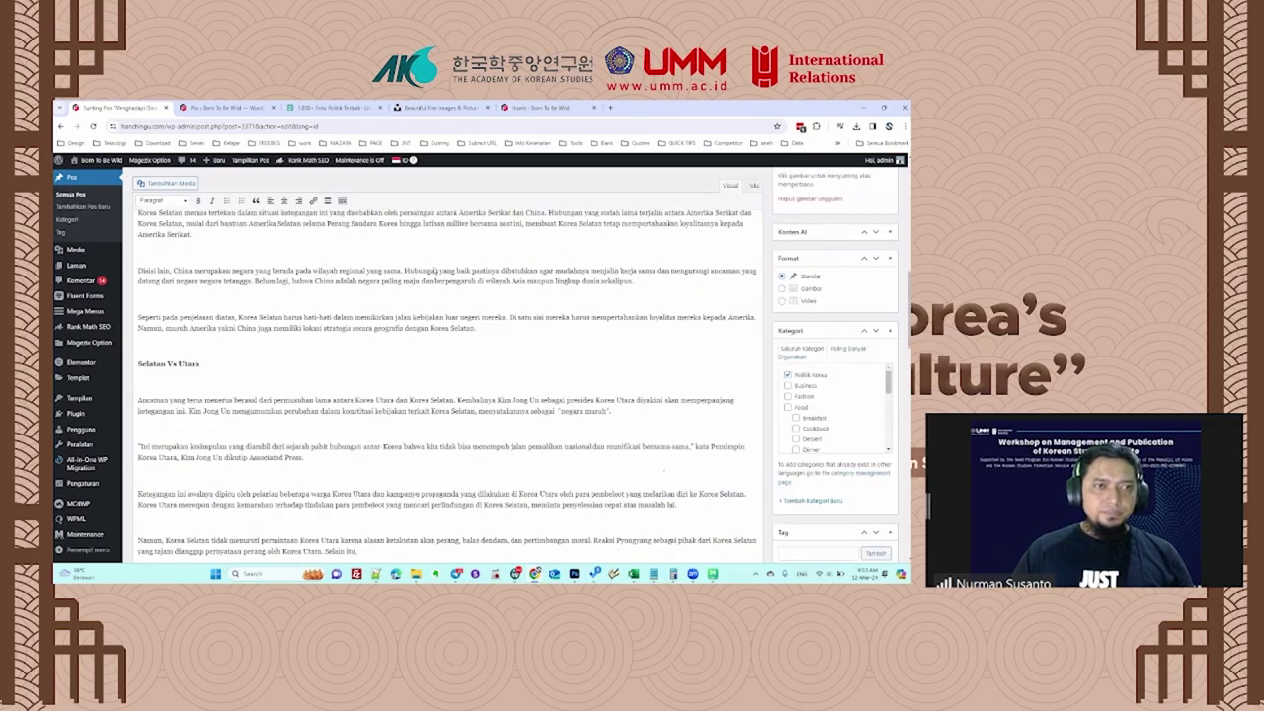
{"action": "scroll", "coordinate": [196, 265], "scroll_direction": "down", "scroll_amount": 10}
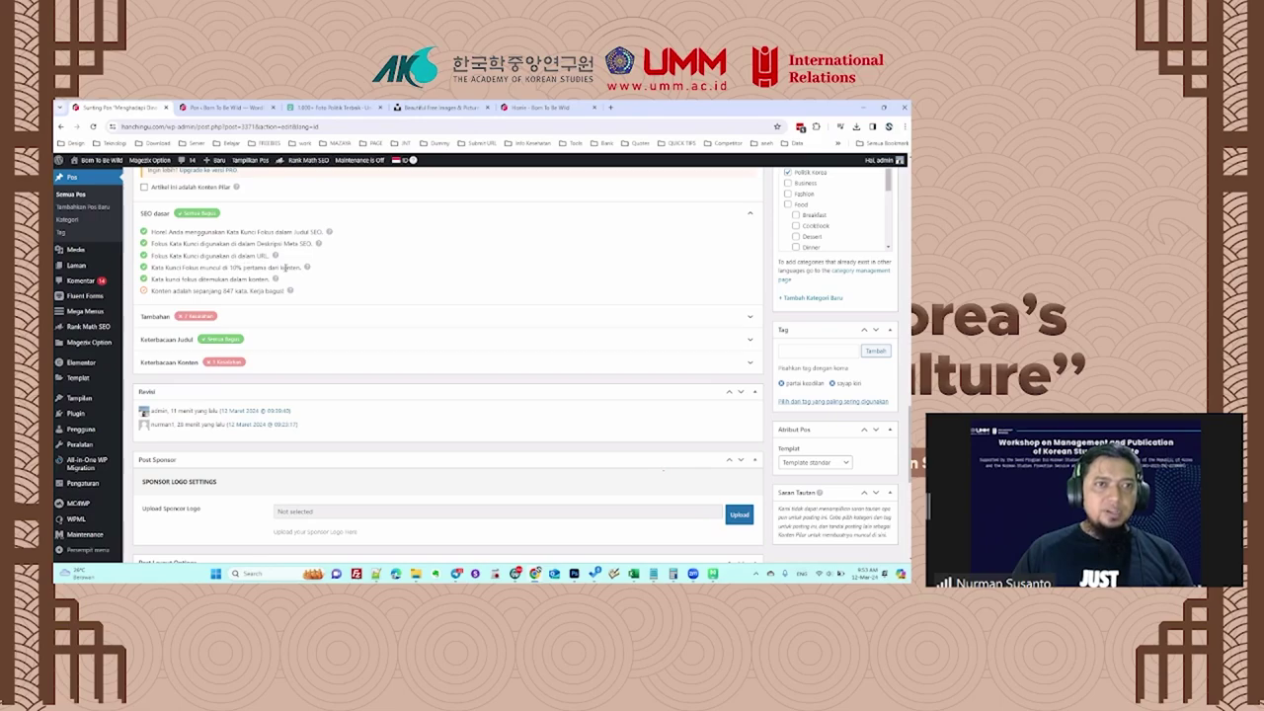
{"action": "scroll", "coordinate": [309, 274], "scroll_direction": "up", "scroll_amount": 10}
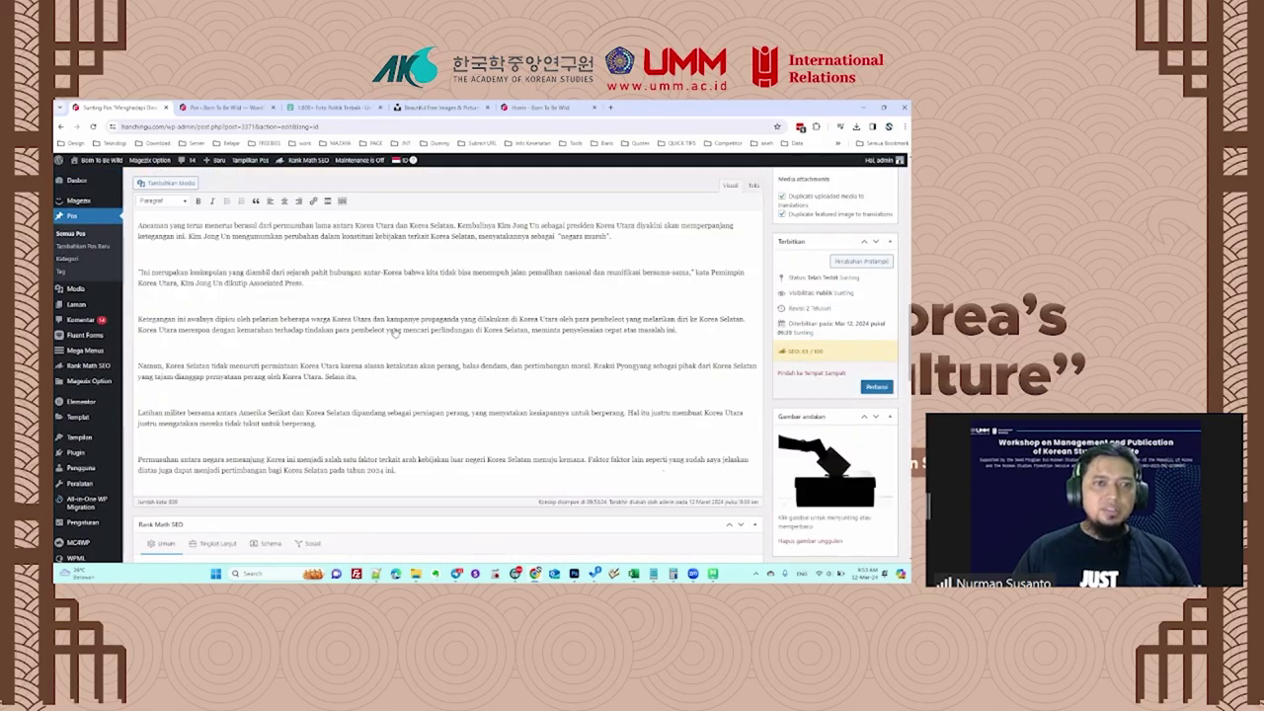
{"action": "scroll", "coordinate": [346, 345], "scroll_direction": "down", "scroll_amount": 10}
{"action": "scroll", "coordinate": [344, 351], "scroll_direction": "down", "scroll_amount": 2}
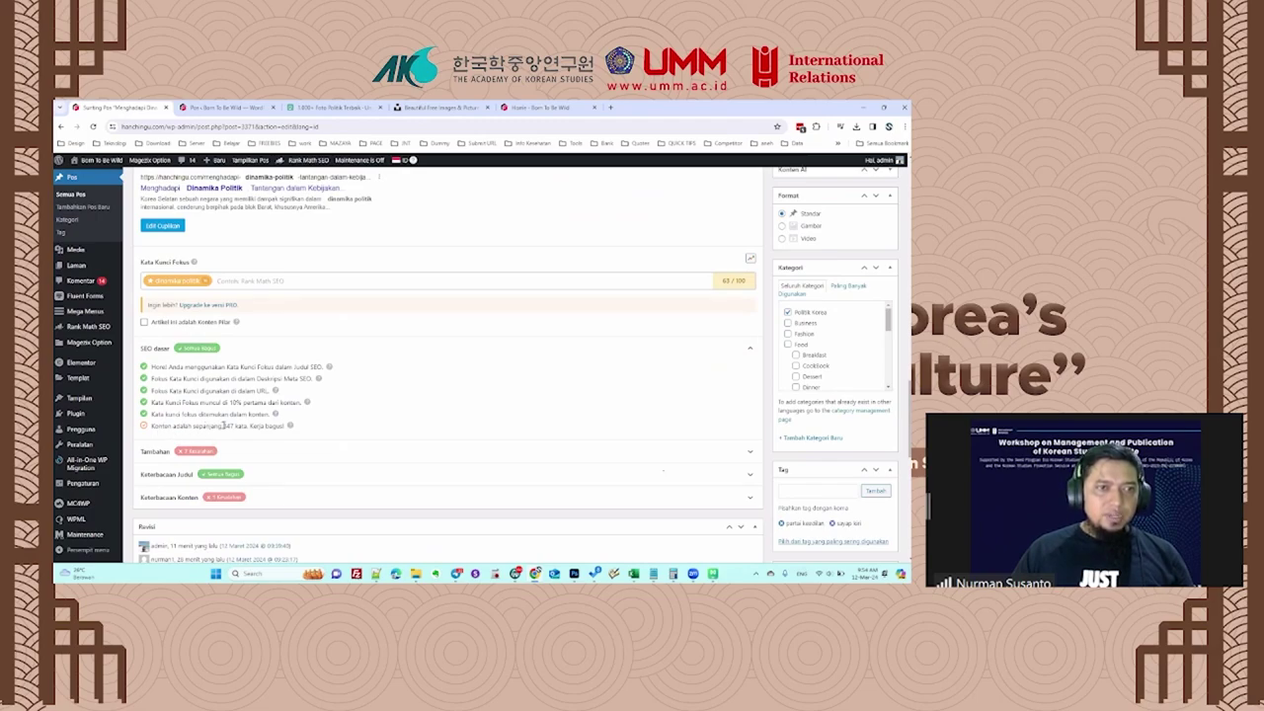
{"action": "left_click_drag", "start_coordinate": [254, 425], "coordinate": [285, 426]}
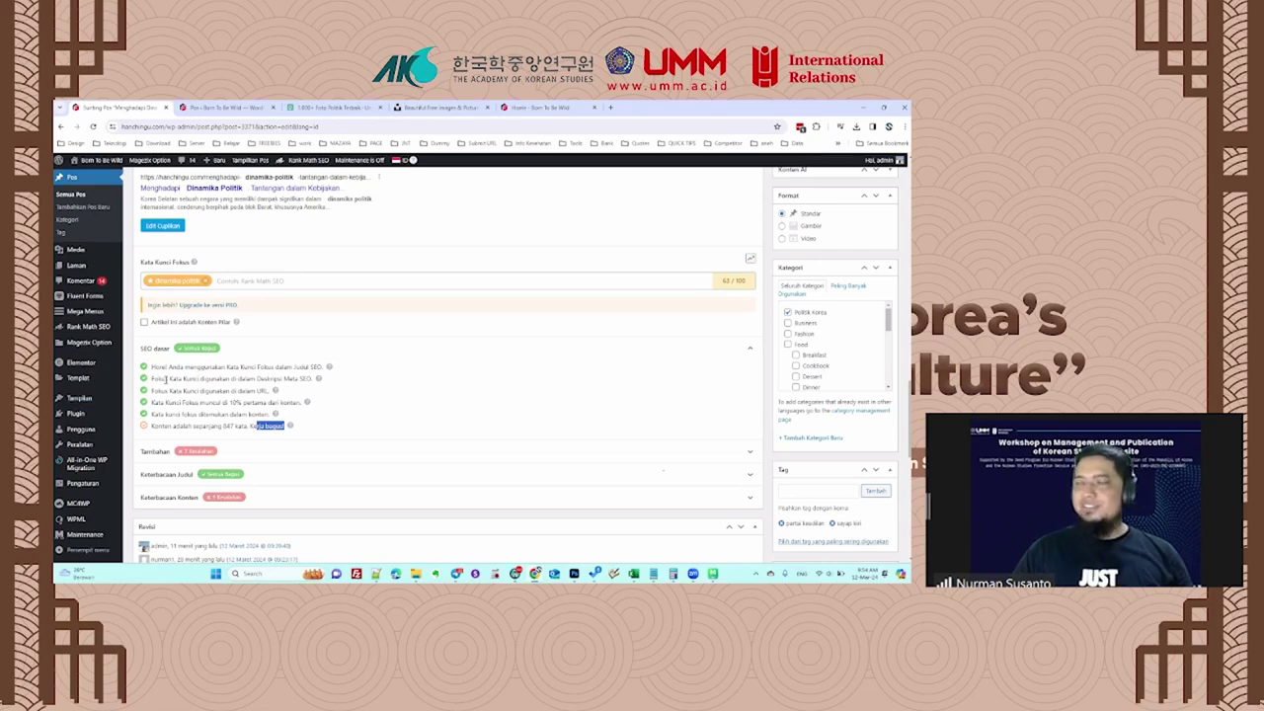
Expand Rank Math's Tambahan suggestions and highlight the failing checks.
{"action": "scroll", "coordinate": [296, 410], "scroll_direction": "down", "scroll_amount": 1}
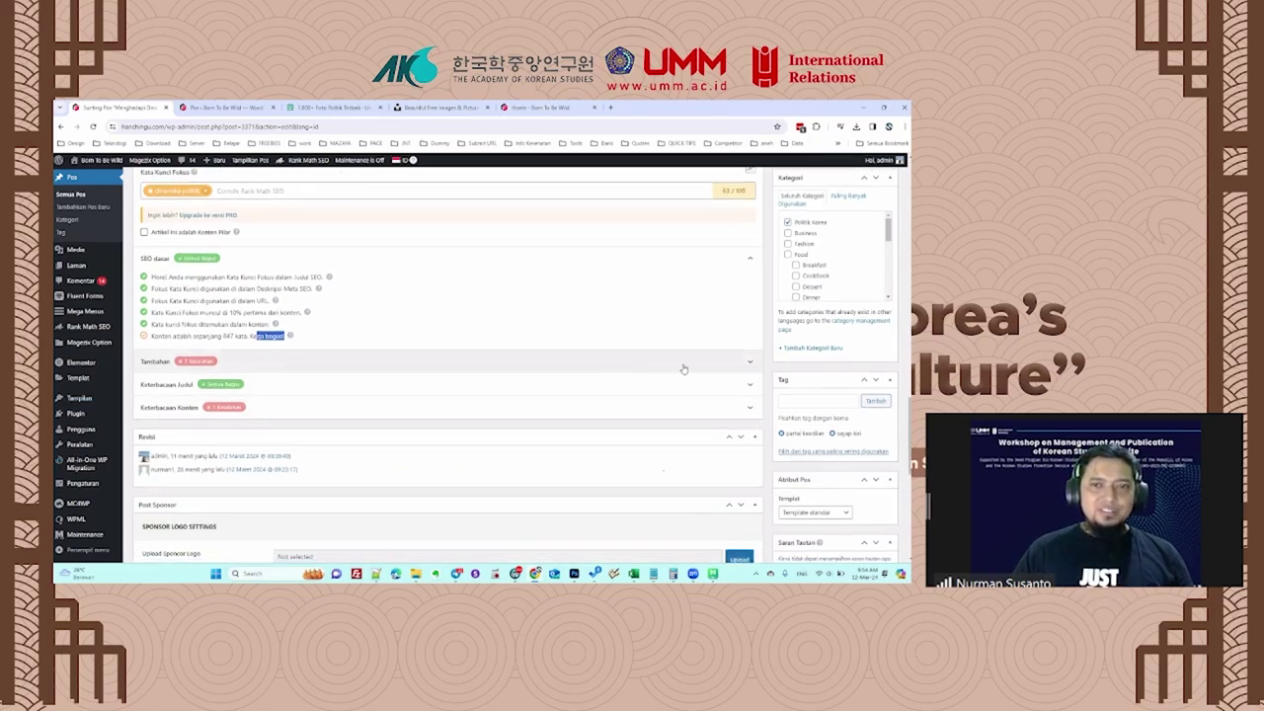
{"action": "left_click", "coordinate": [746, 368]}
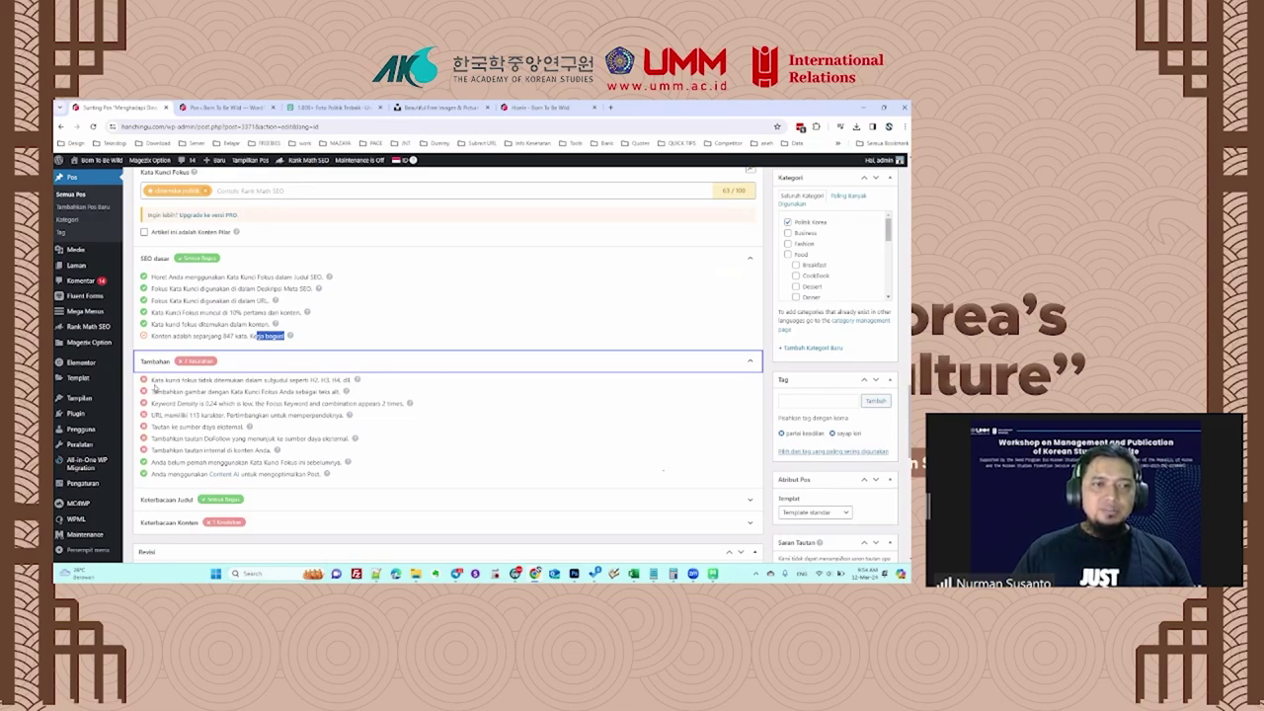
{"action": "left_click_drag", "start_coordinate": [155, 389], "coordinate": [356, 436]}
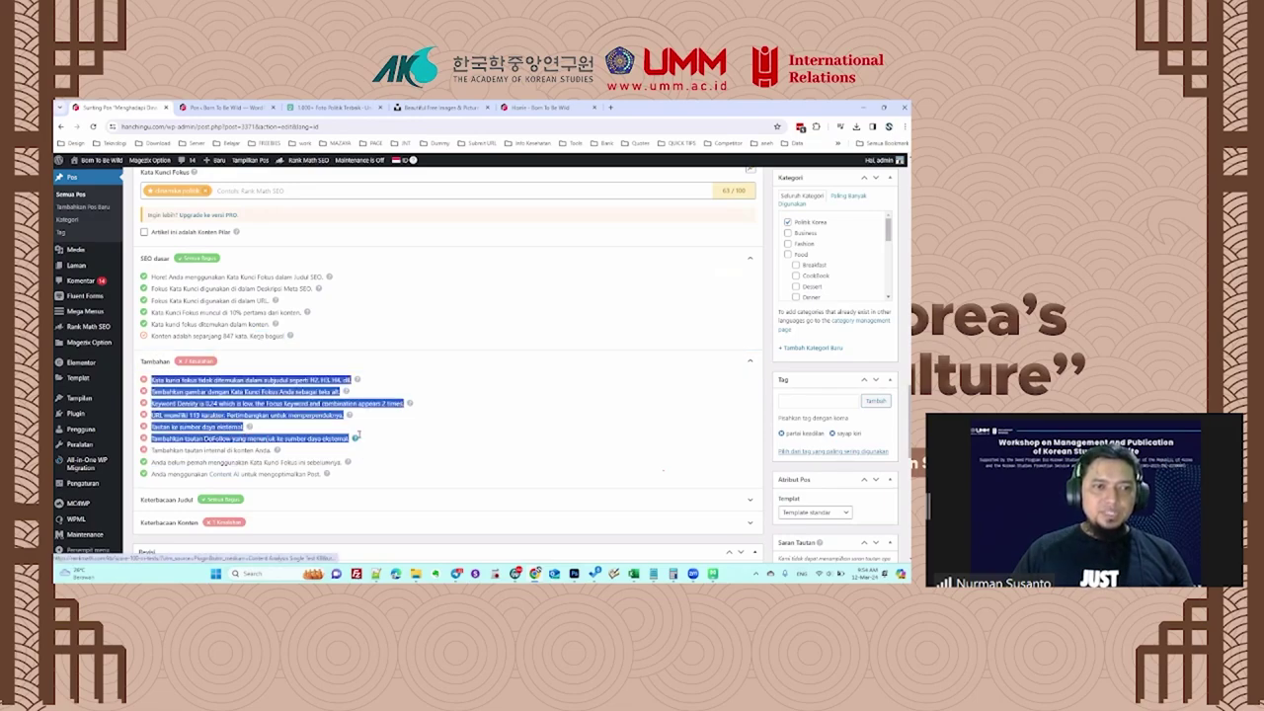
{"action": "left_click", "coordinate": [201, 379]}
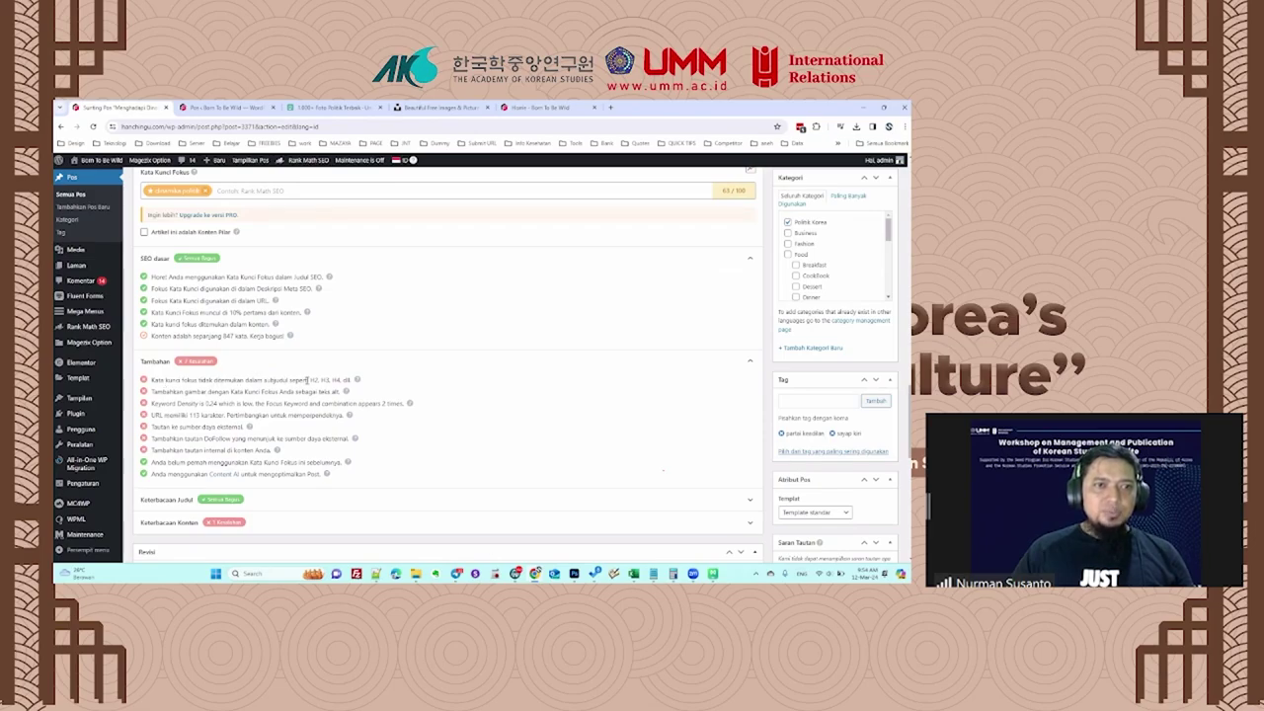
{"action": "scroll", "coordinate": [474, 341], "scroll_direction": "up", "scroll_amount": 15}
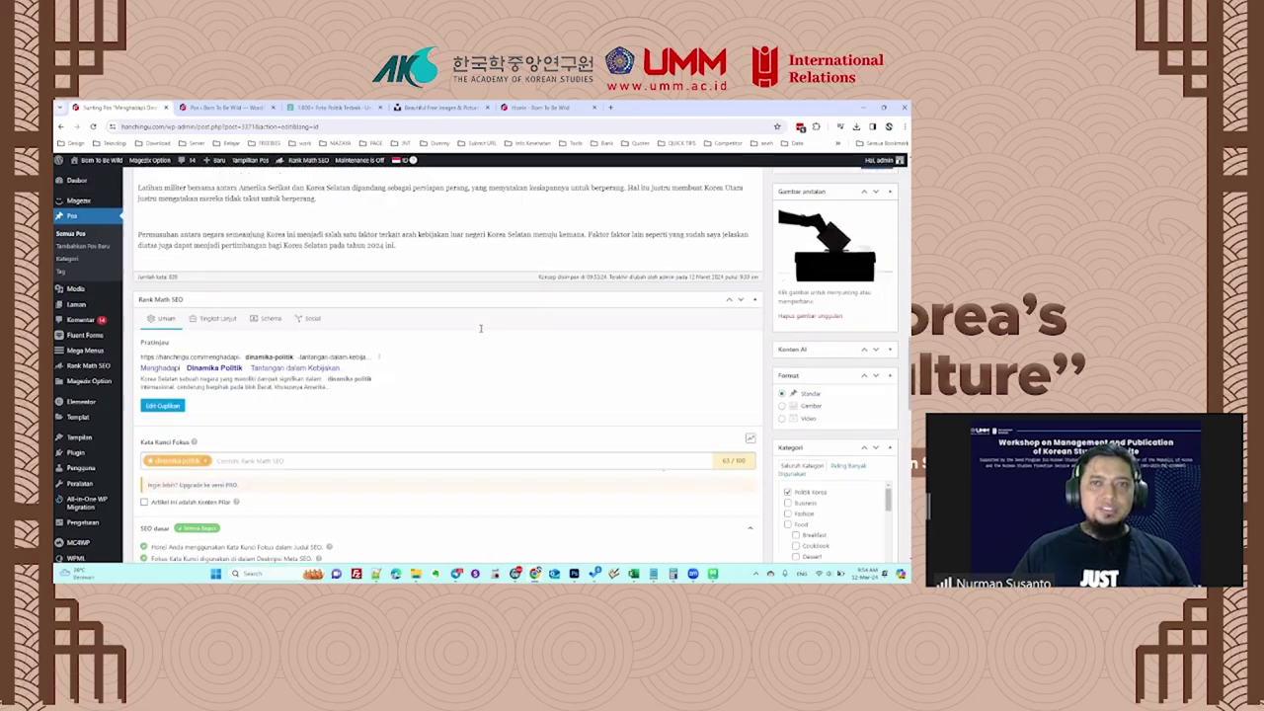
{"action": "scroll", "coordinate": [481, 328], "scroll_direction": "up", "scroll_amount": 10}
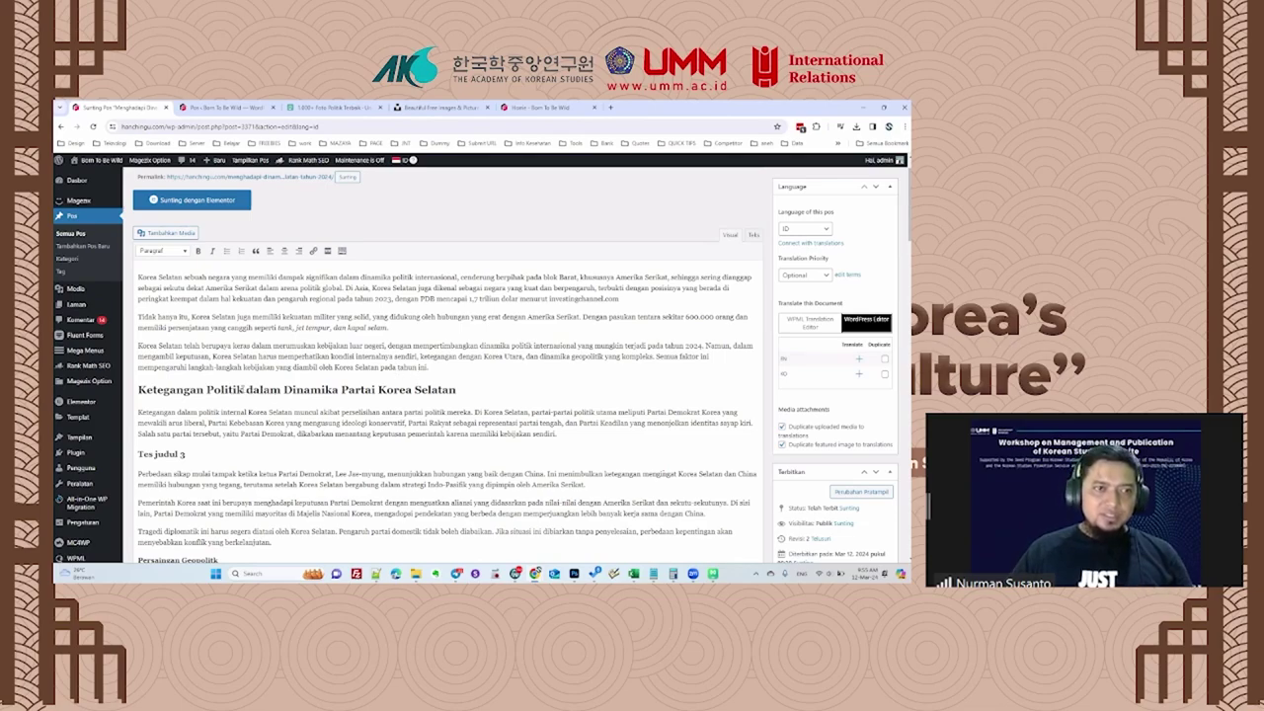
Edit the subheading's wording into 'Ketegangan Dinamika Politik Partai Korea Selatan'.
{"action": "left_click_drag", "start_coordinate": [285, 390], "coordinate": [207, 391]}
{"action": "key", "text": "BackSpace"}
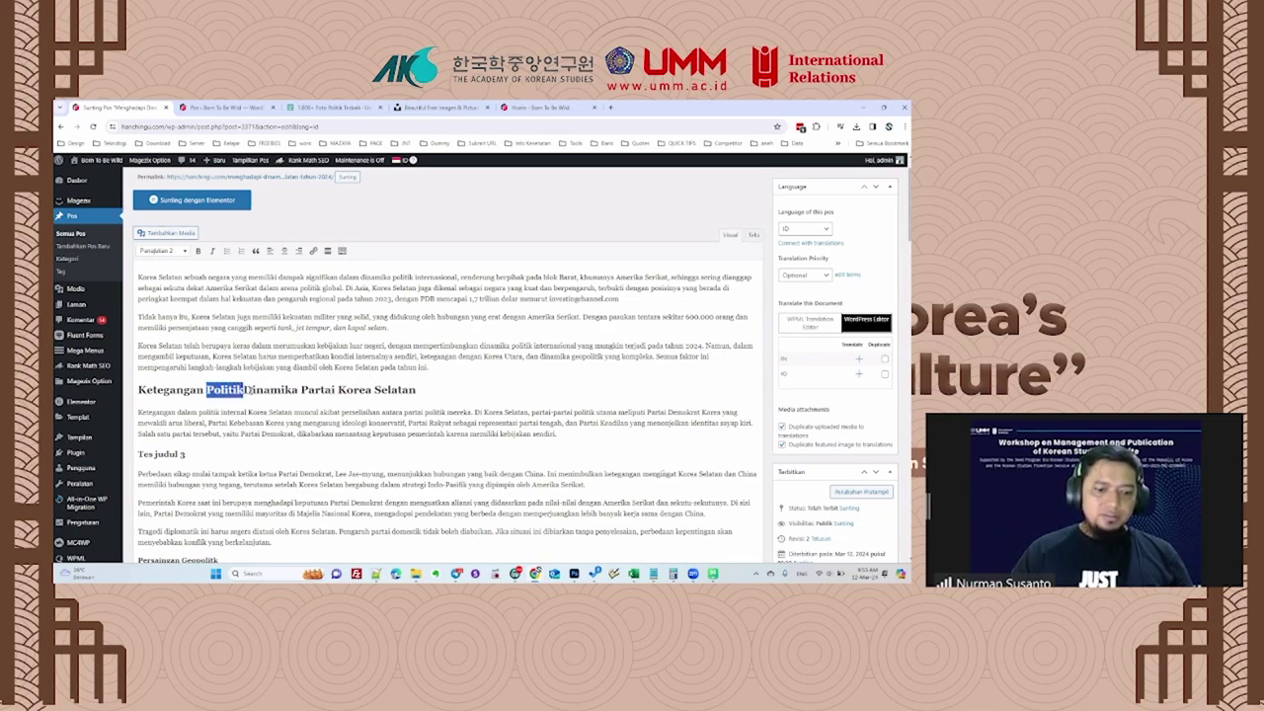
{"action": "key", "text": "BackSpace"}
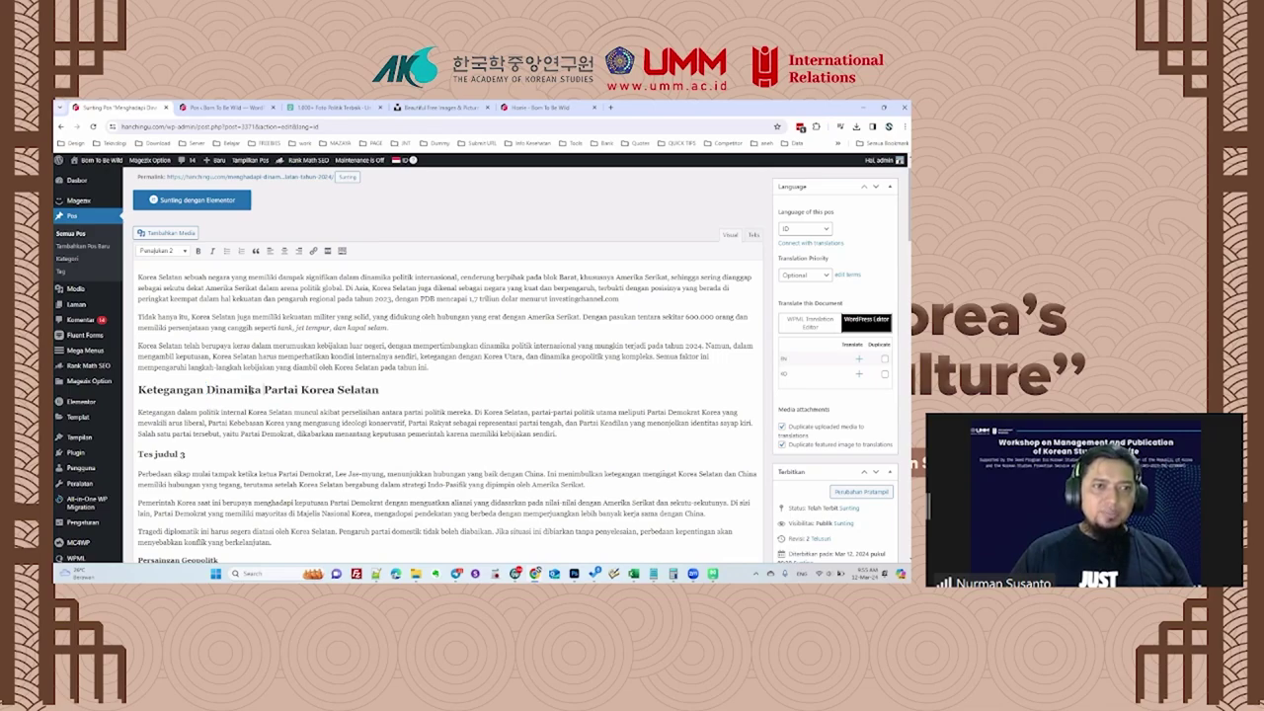
{"action": "type", "text": "Politik"}
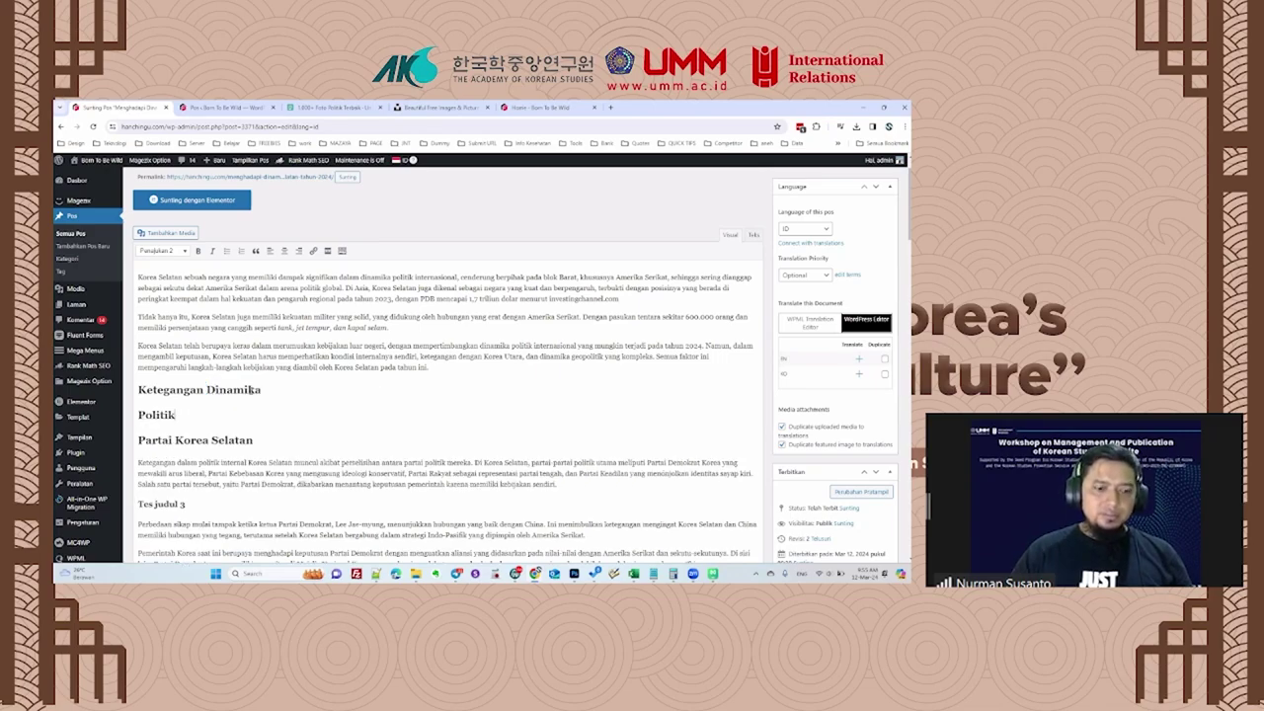
{"action": "key", "text": "ctrl+z"}
{"action": "type", "text": "Polit"}
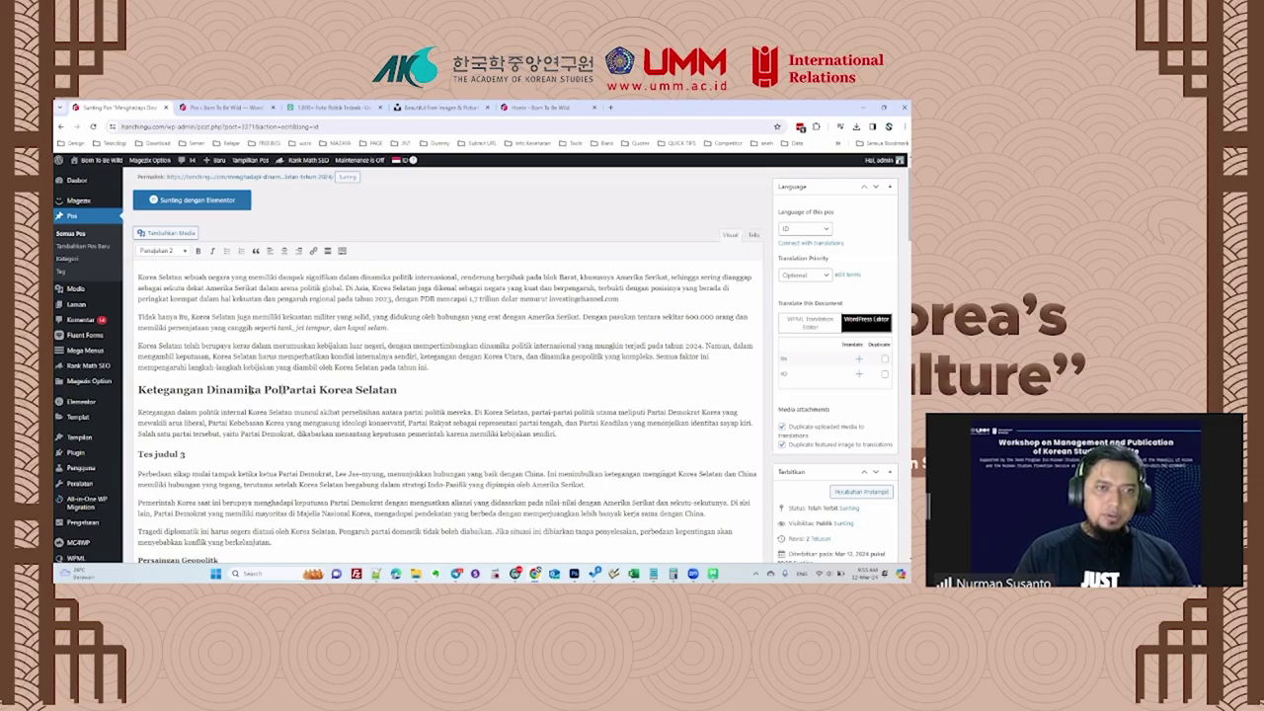
{"action": "type", "text": "ik"}
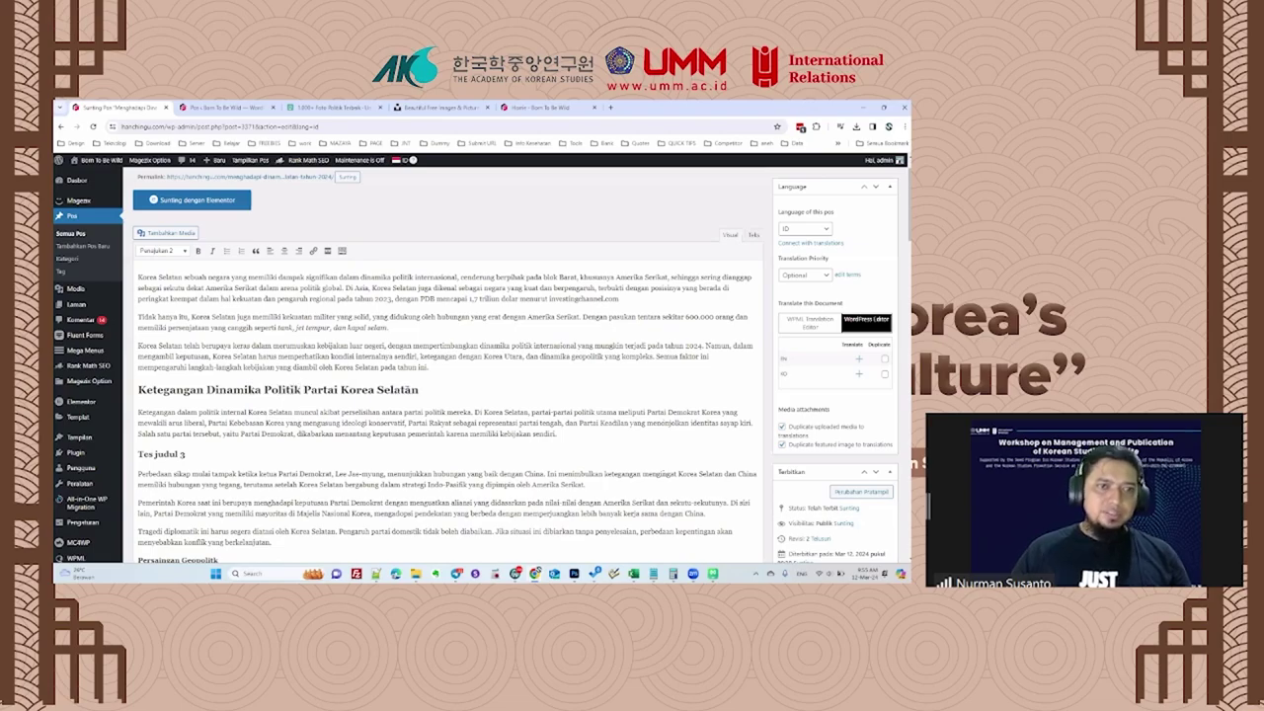
{"action": "scroll", "coordinate": [418, 388], "scroll_direction": "down", "scroll_amount": 1}
{"action": "scroll", "coordinate": [418, 388], "scroll_direction": "down", "scroll_amount": 15}
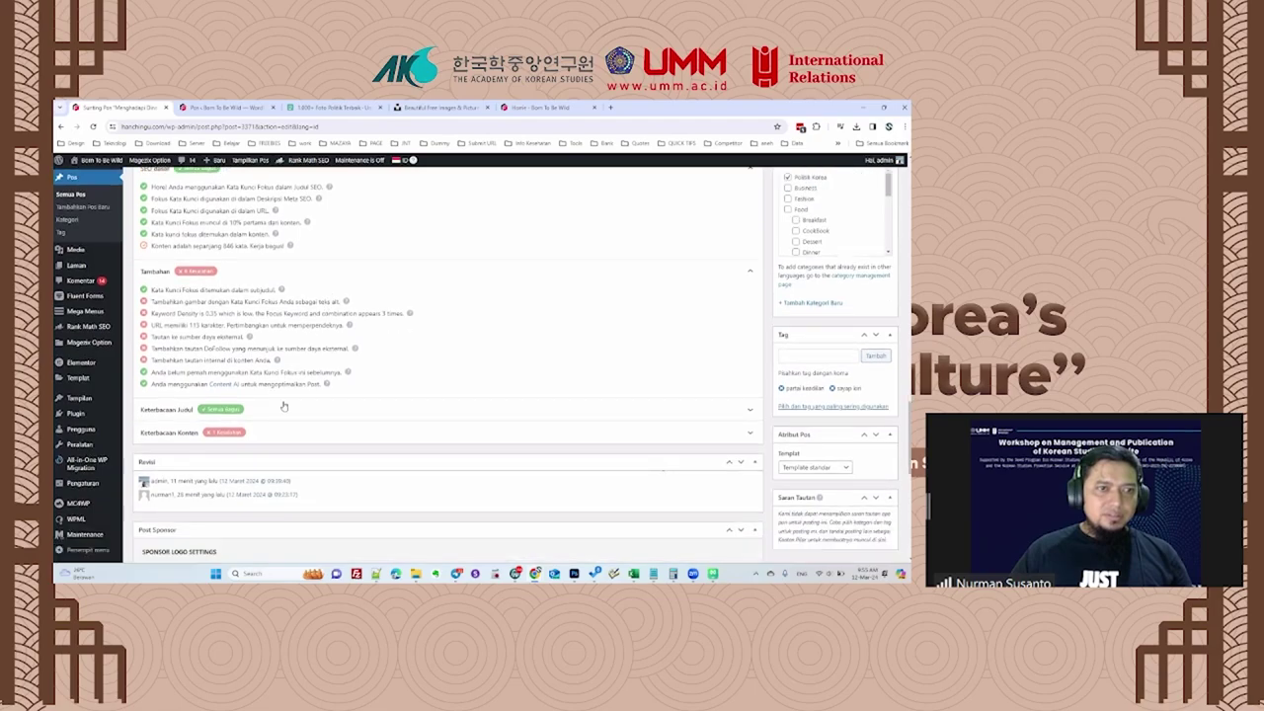
Expand Keterbacaan Judul and mark the passing focus-keyword-in-subheading check at 66/100.
{"action": "left_click", "coordinate": [283, 411]}
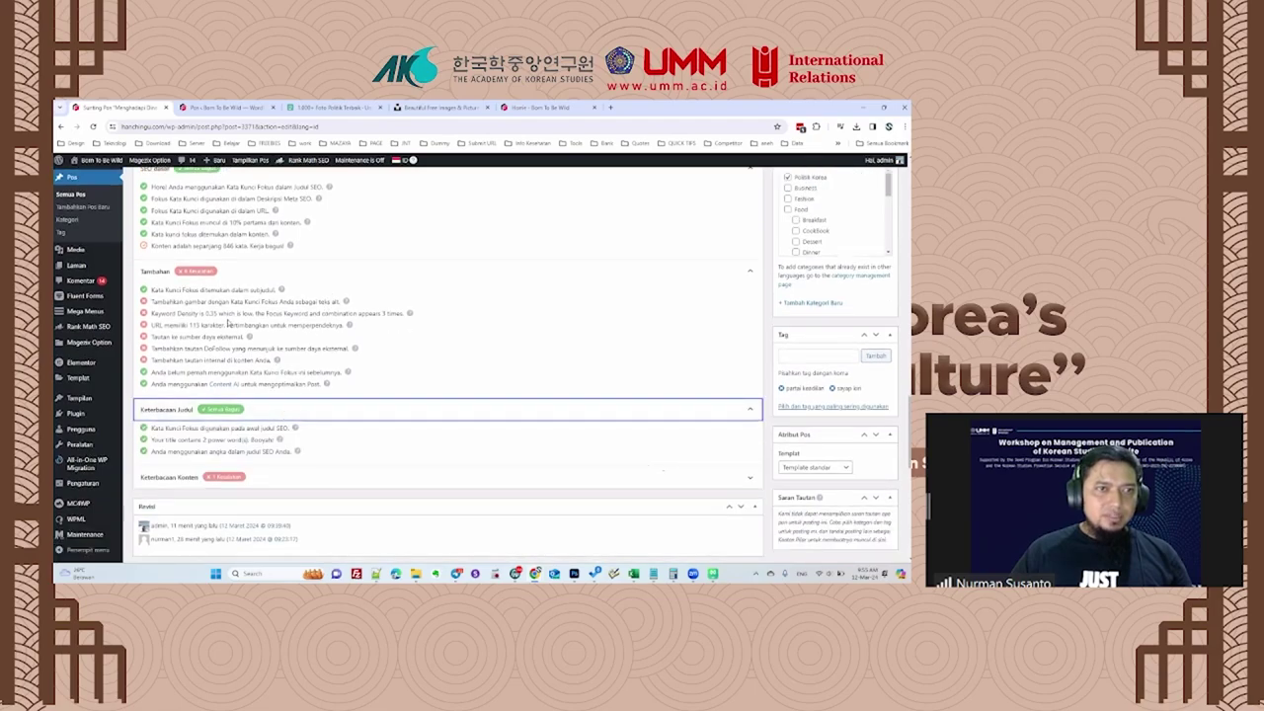
{"action": "left_click_drag", "start_coordinate": [153, 290], "coordinate": [273, 289]}
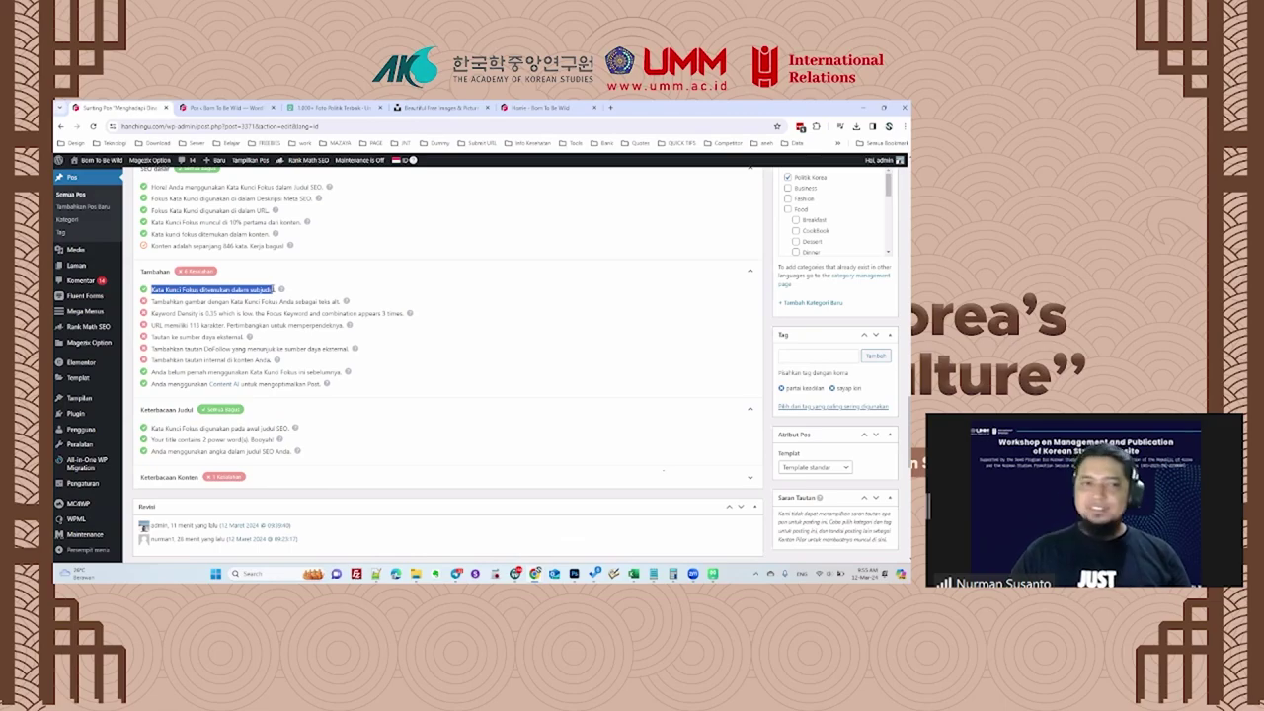
{"action": "scroll", "coordinate": [274, 306], "scroll_direction": "up", "scroll_amount": 1}
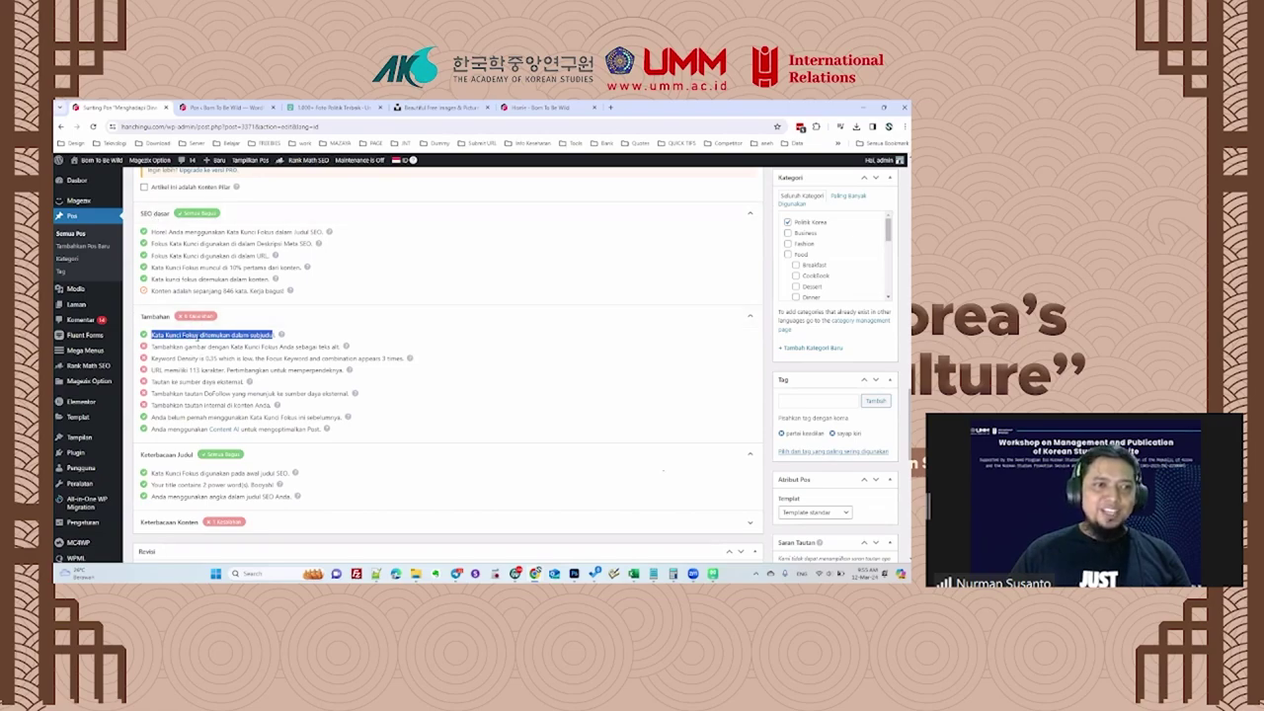
{"action": "scroll", "coordinate": [245, 411], "scroll_direction": "down", "scroll_amount": 2}
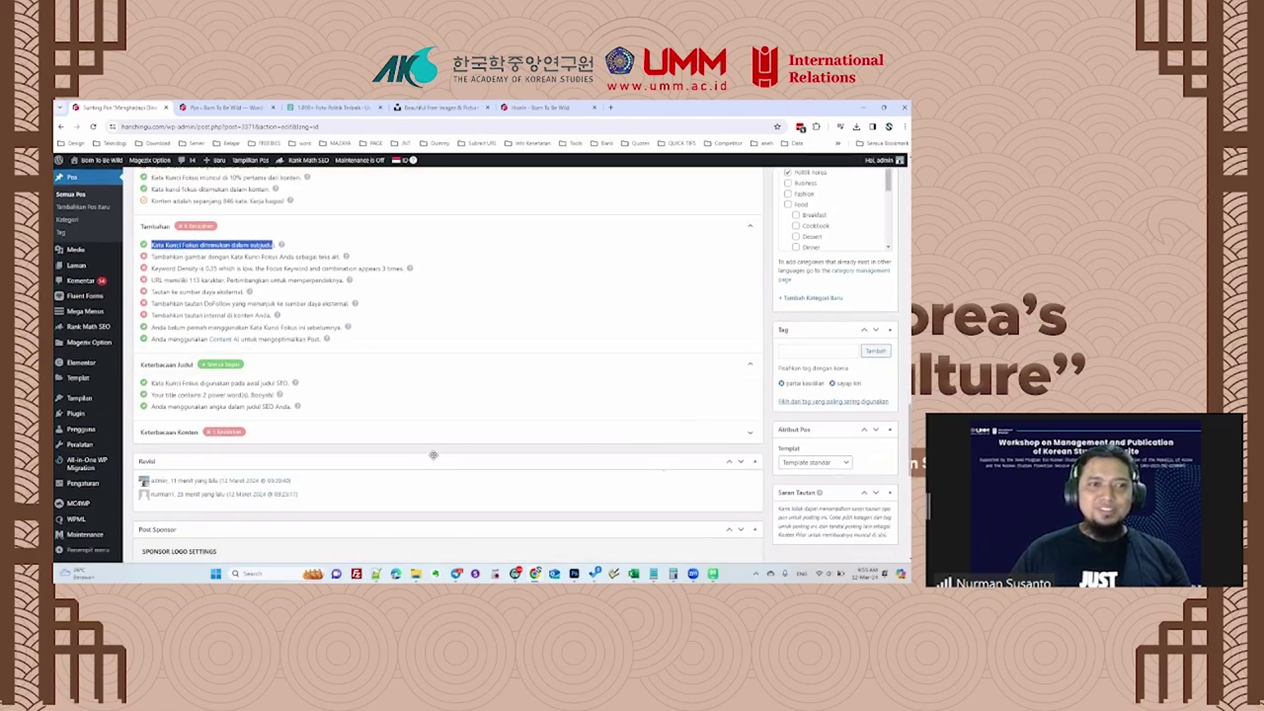
{"action": "scroll", "coordinate": [427, 420], "scroll_direction": "up", "scroll_amount": 4}
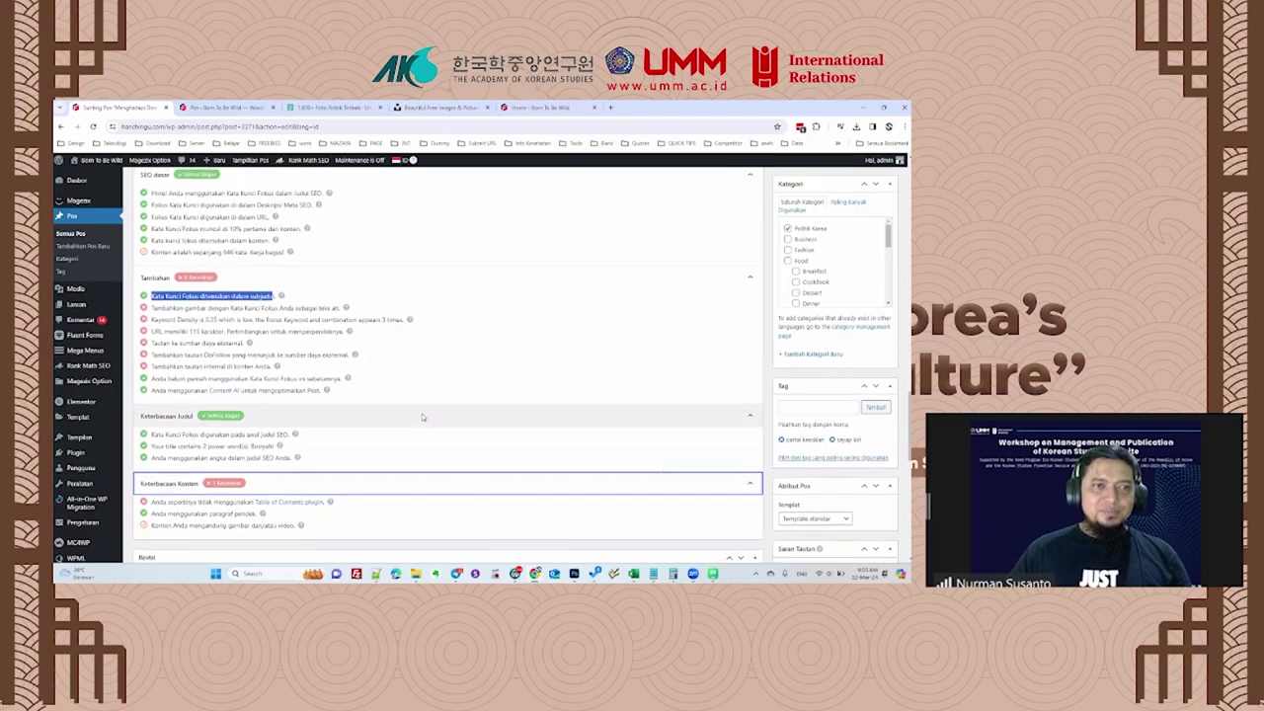
{"action": "scroll", "coordinate": [400, 403], "scroll_direction": "up", "scroll_amount": 1}
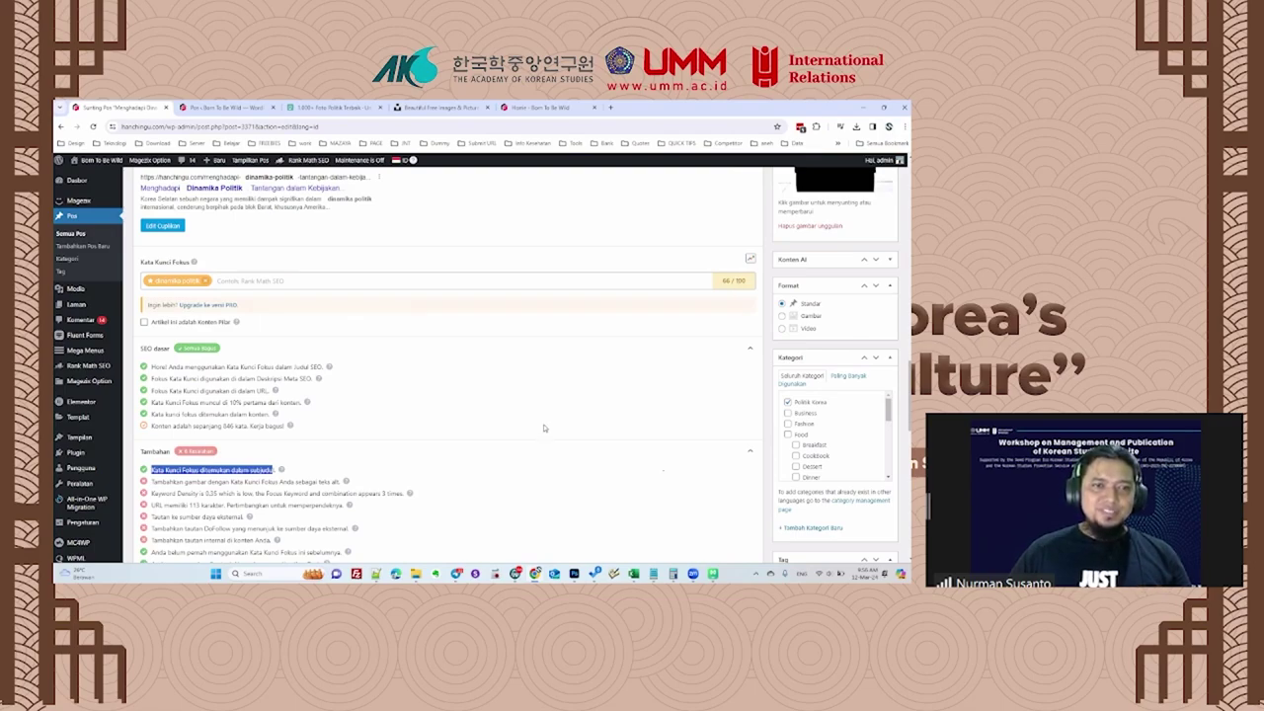
{"action": "scroll", "coordinate": [538, 426], "scroll_direction": "down", "scroll_amount": 2}
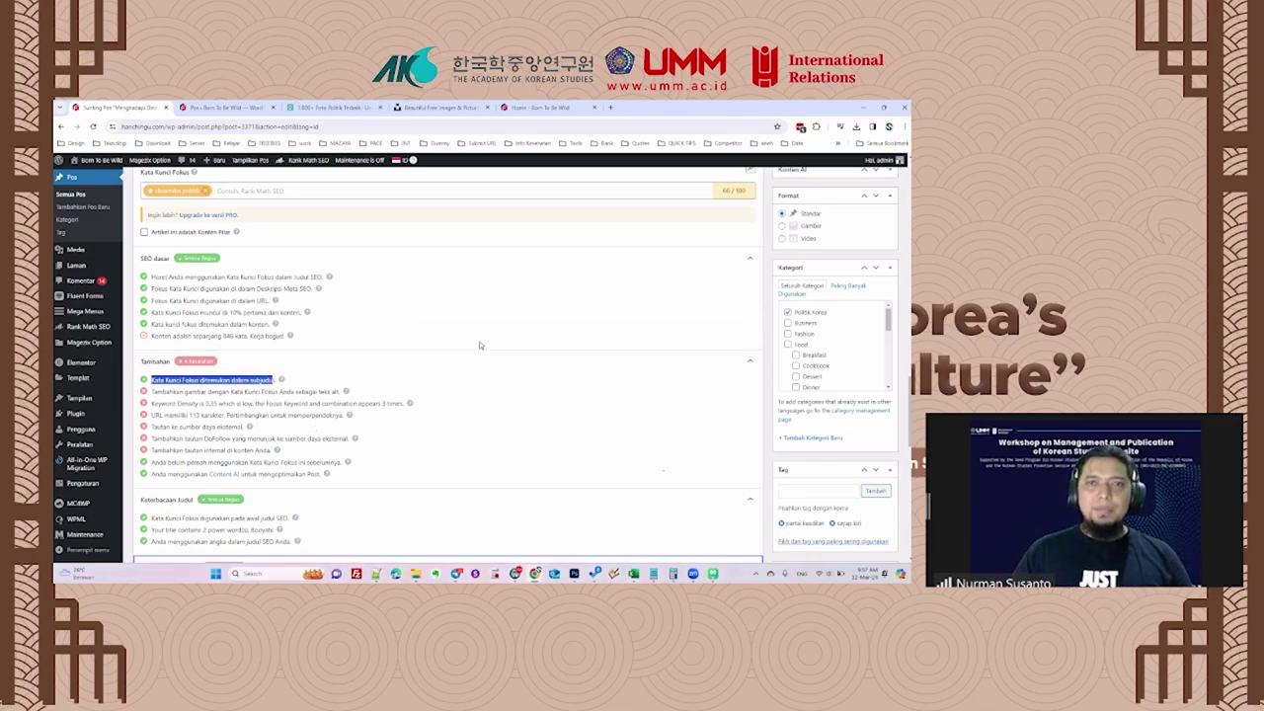
{"action": "scroll", "coordinate": [479, 340], "scroll_direction": "up", "scroll_amount": 3}
{"action": "scroll", "coordinate": [489, 336], "scroll_direction": "up", "scroll_amount": 4}
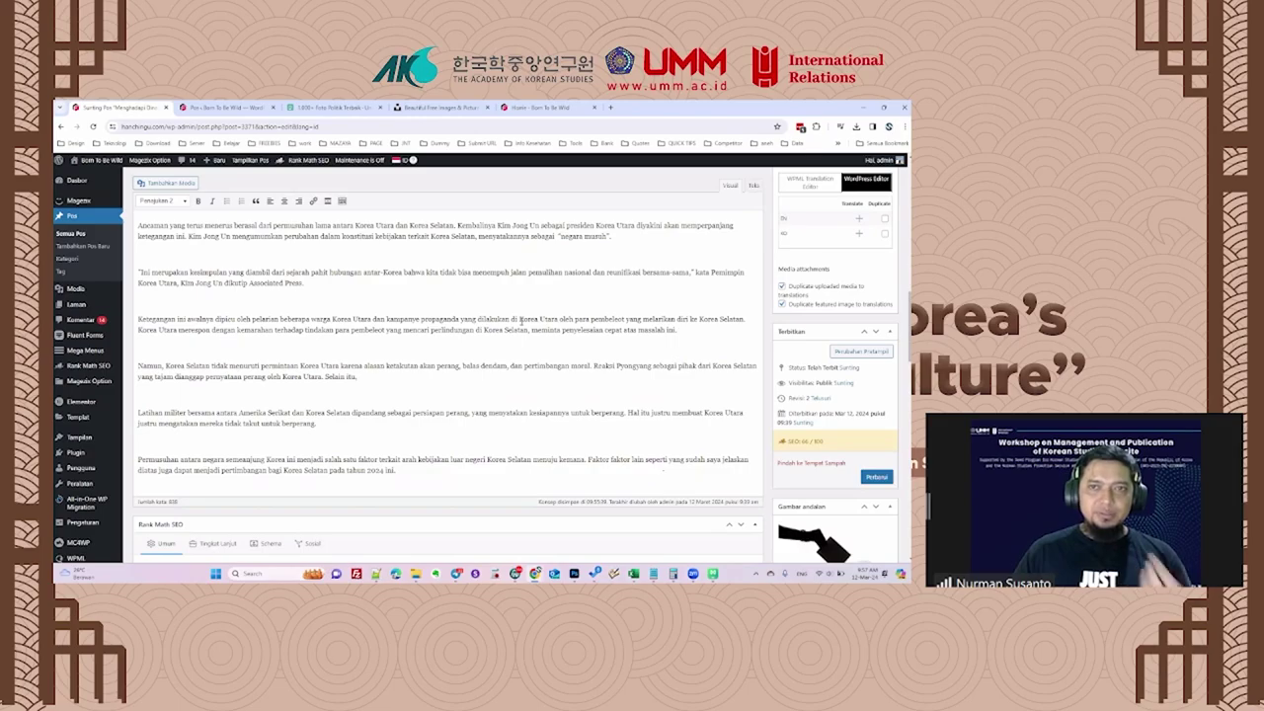
{"action": "scroll", "coordinate": [520, 319], "scroll_direction": "up", "scroll_amount": 6}
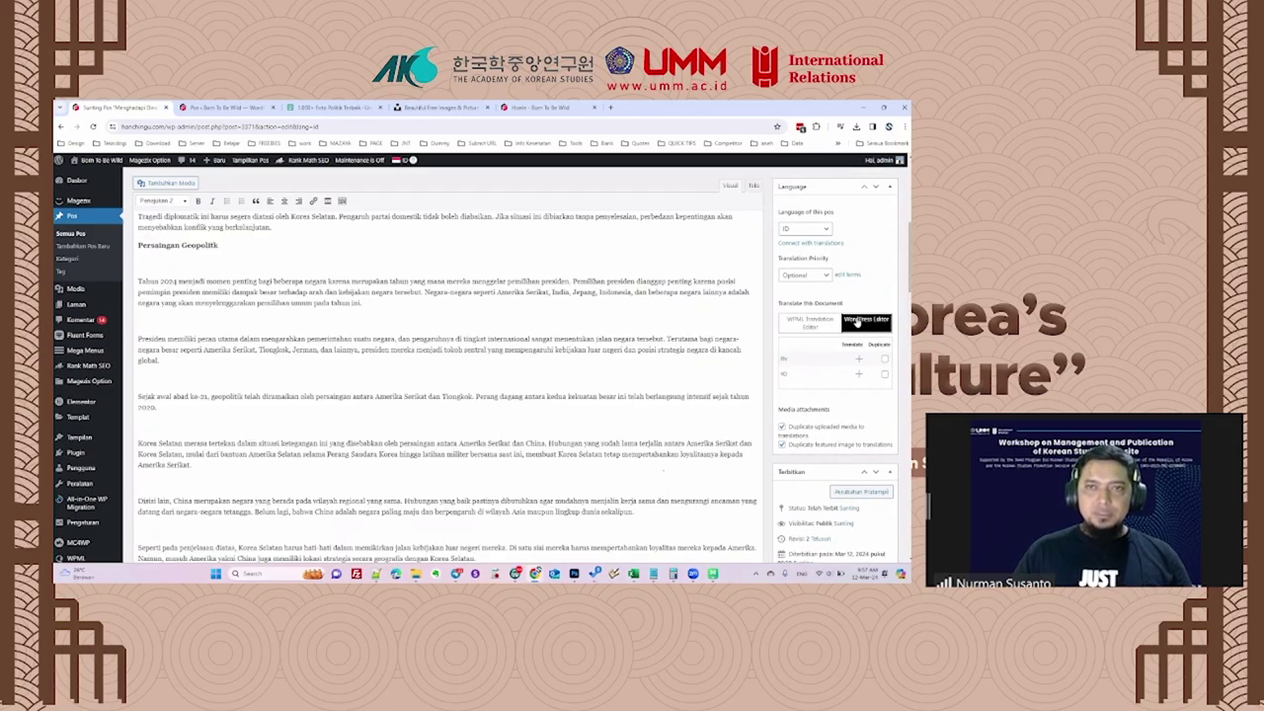
Select the opening paragraphs and add a Korean (KO) translation from the WPML Language panel.
{"action": "scroll", "coordinate": [632, 296], "scroll_direction": "up", "scroll_amount": 3}
{"action": "scroll", "coordinate": [681, 303], "scroll_direction": "down", "scroll_amount": 4}
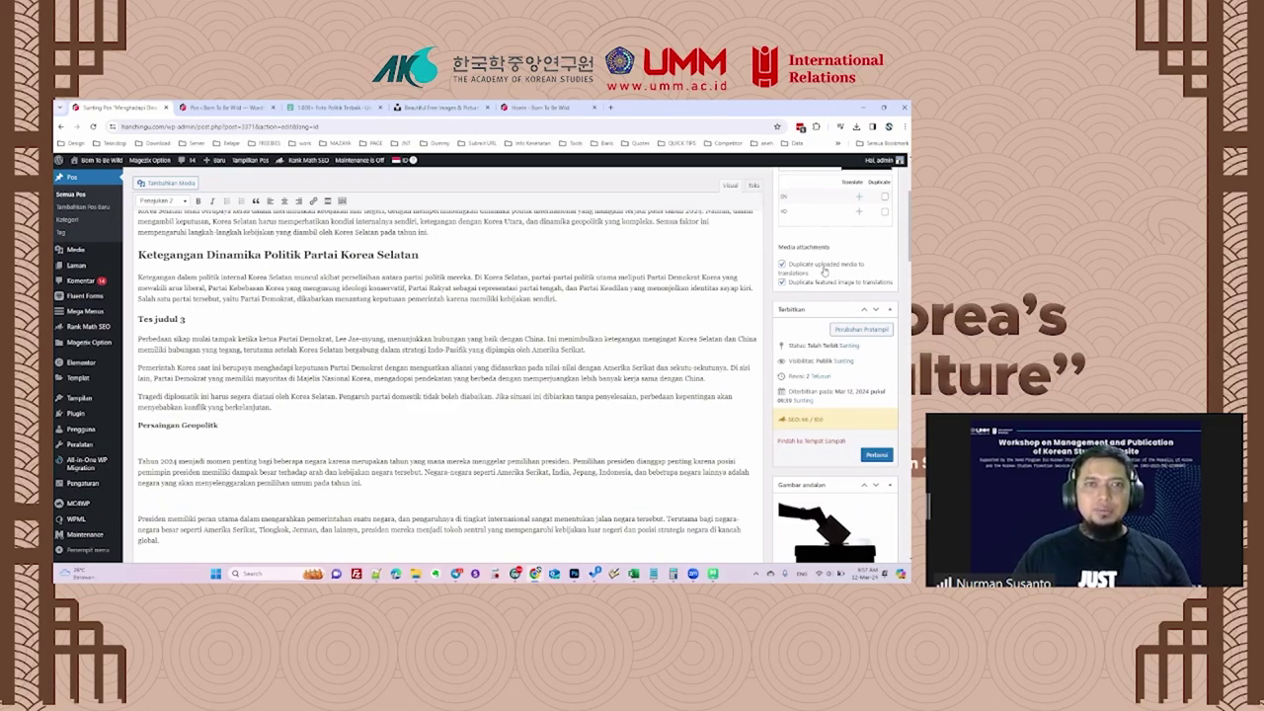
{"action": "scroll", "coordinate": [629, 281], "scroll_direction": "up", "scroll_amount": 3}
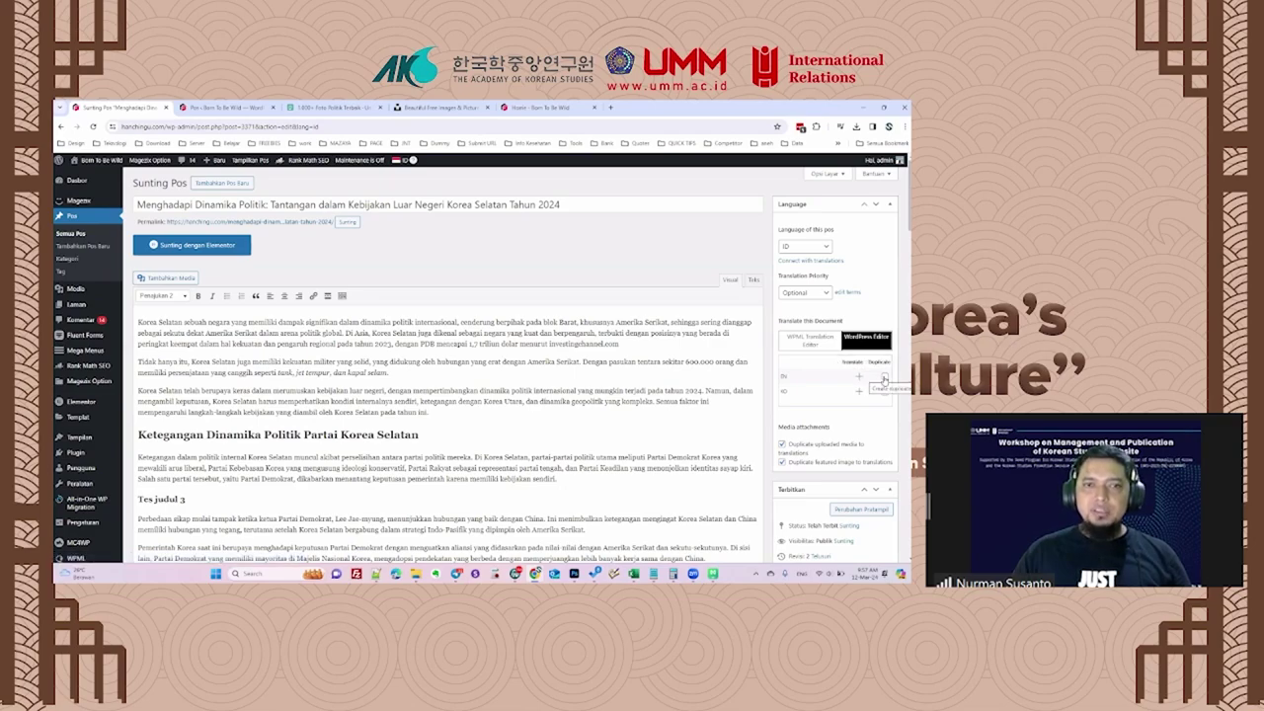
{"action": "left_click_drag", "start_coordinate": [237, 340], "coordinate": [505, 413]}
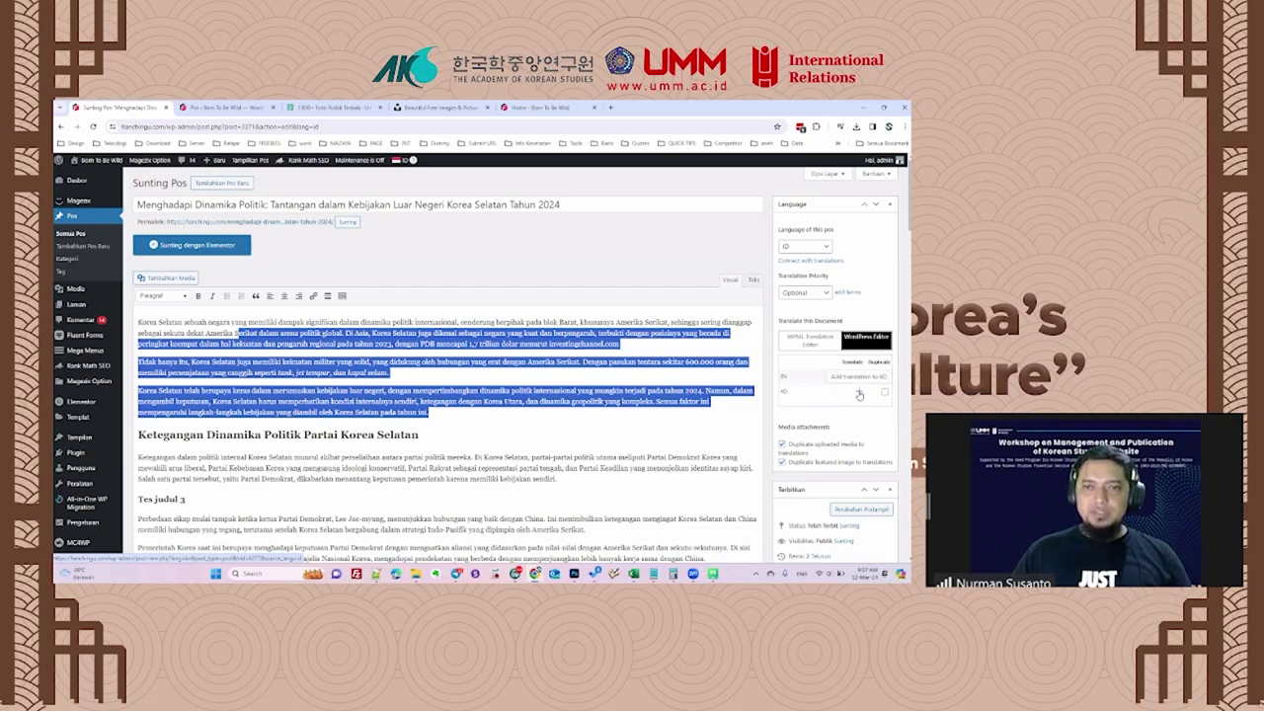
{"action": "left_click", "coordinate": [859, 394]}
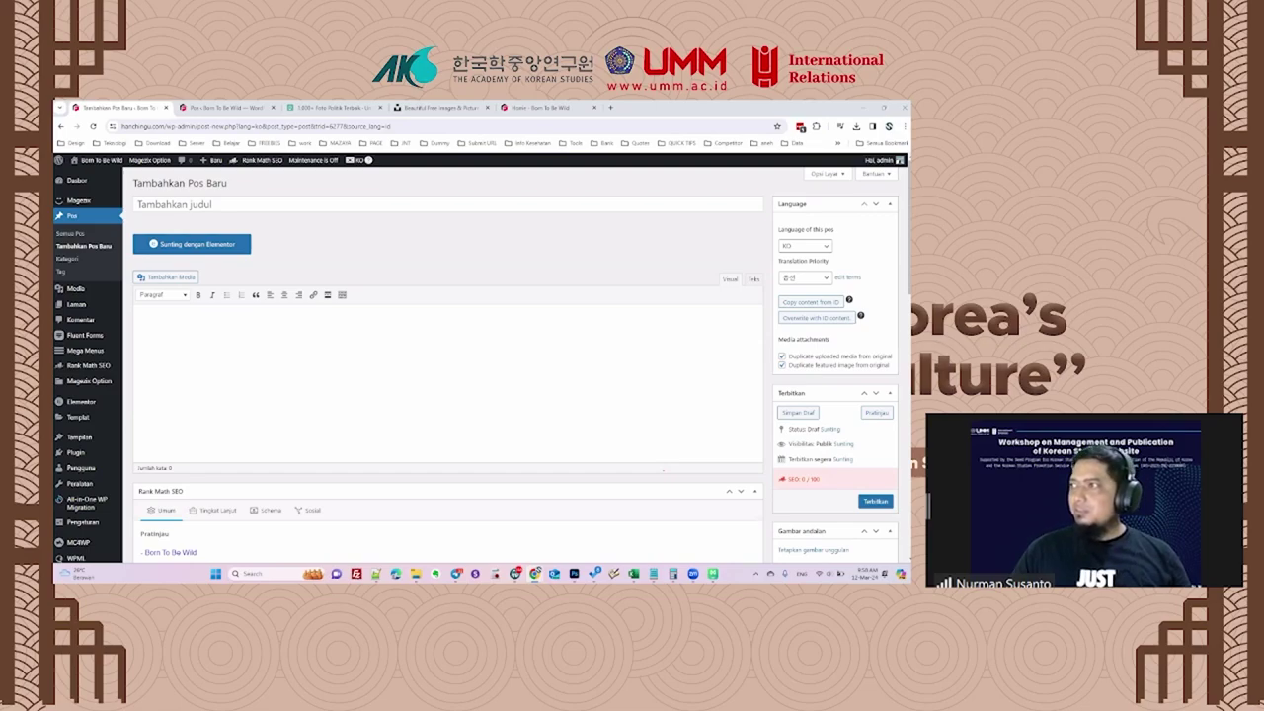
Paste '정치적 역학에 직면: 2024년 한국 외교 정책의 과제' as the Korean post's title.
{"action": "left_click", "coordinate": [409, 204]}
{"action": "type", "text": "정치적 역학에 직면: 2024년 한국 외교 정책의 과제"}
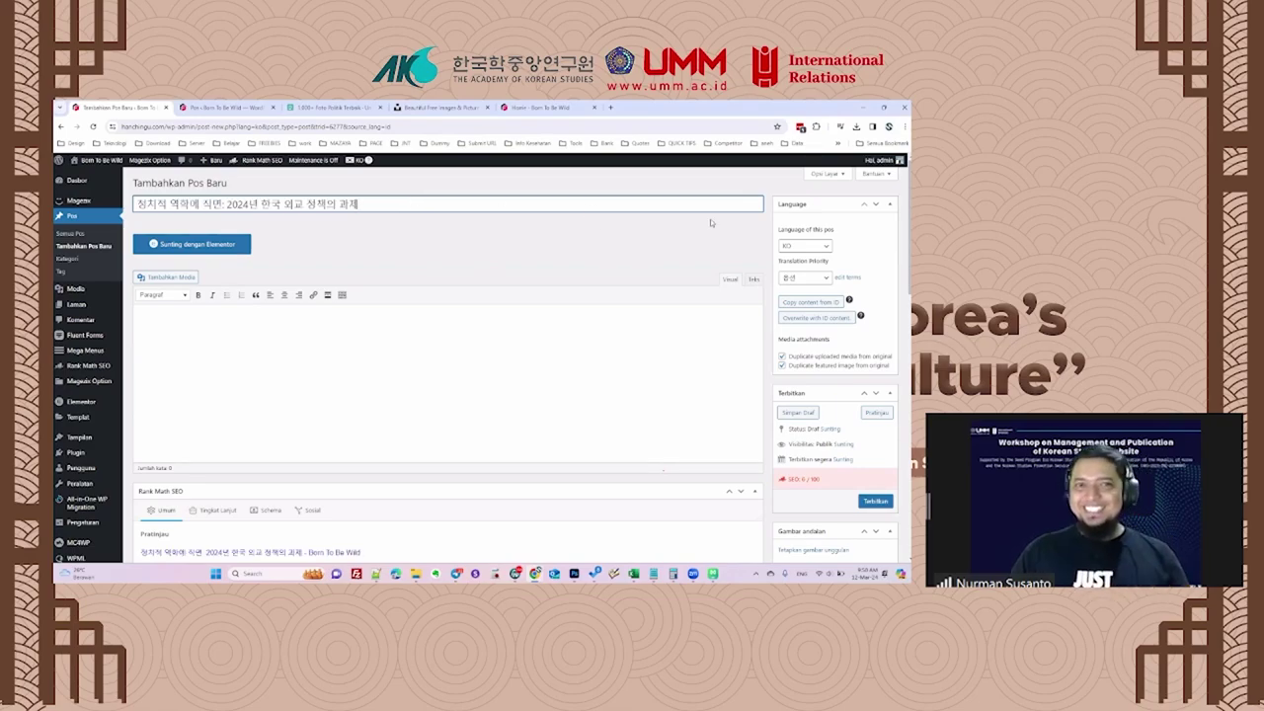
{"action": "key", "text": "Tab"}
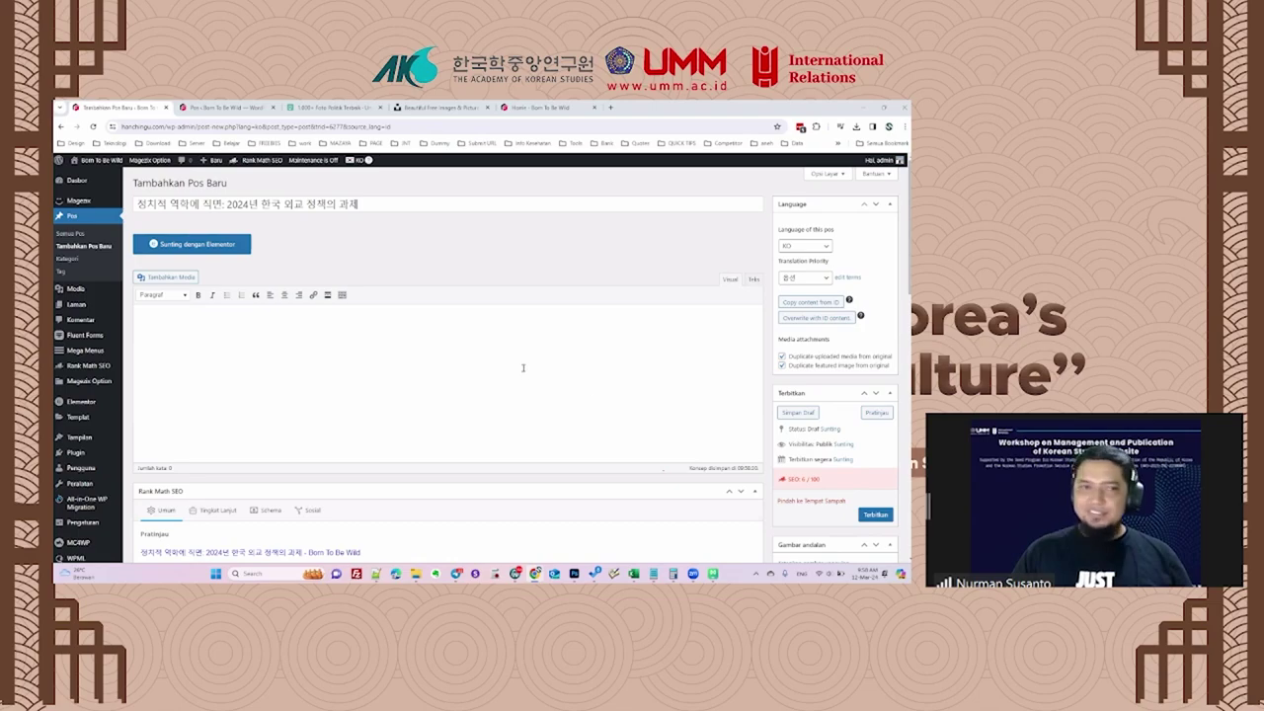
Paste the full translated Korean article into the post body, then select the title's latter part.
{"action": "right_click", "coordinate": [419, 339]}
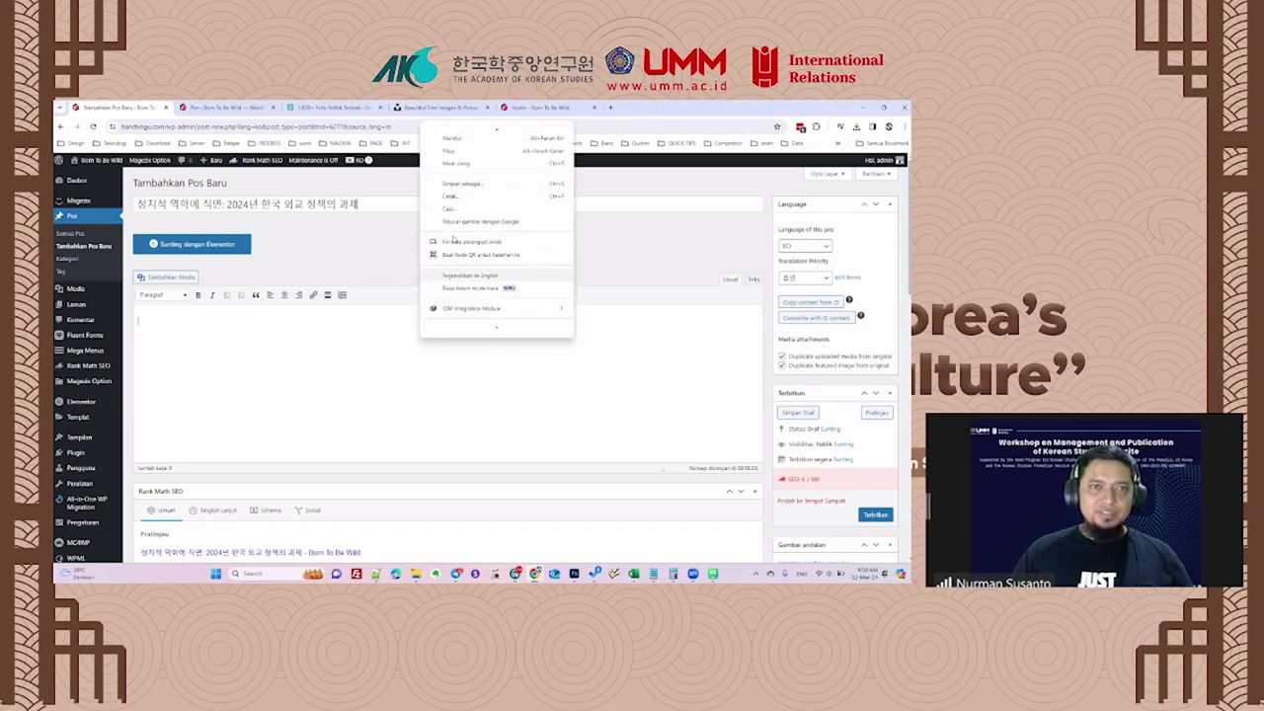
{"action": "scroll", "coordinate": [489, 186], "scroll_direction": "down", "scroll_amount": 1}
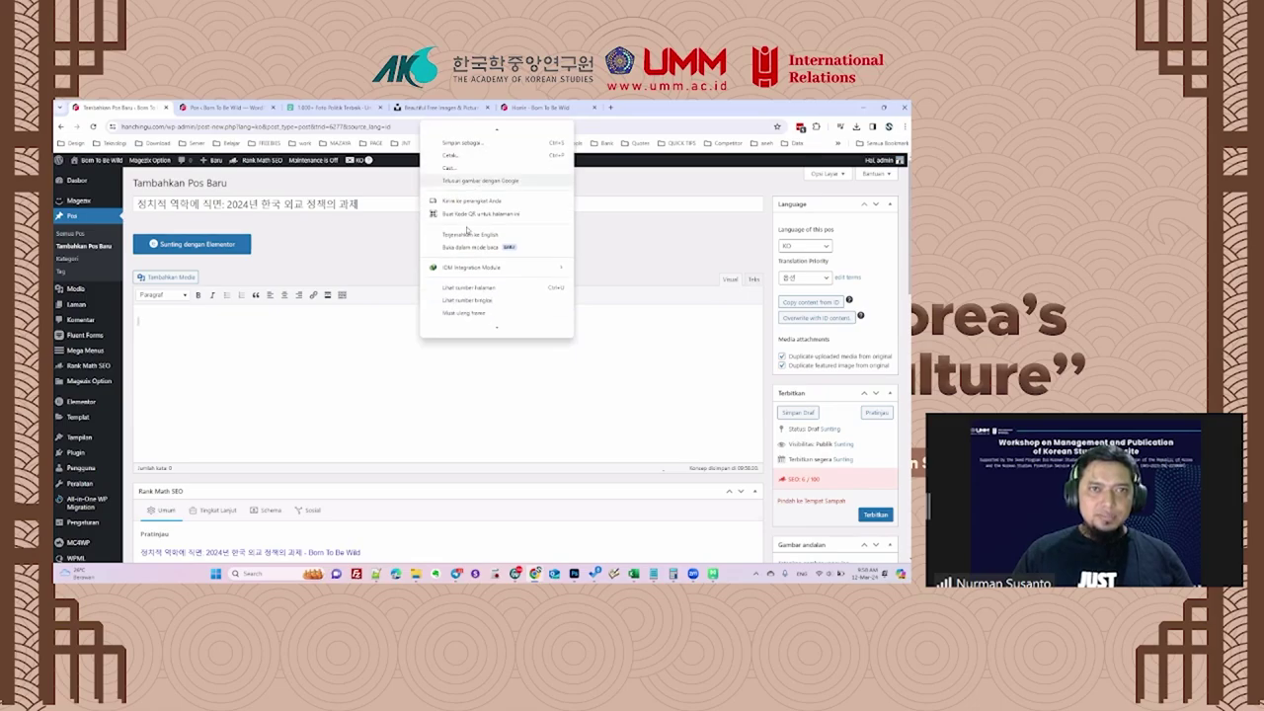
{"action": "left_click", "coordinate": [363, 343]}
{"action": "key", "text": "ctrl+v"}
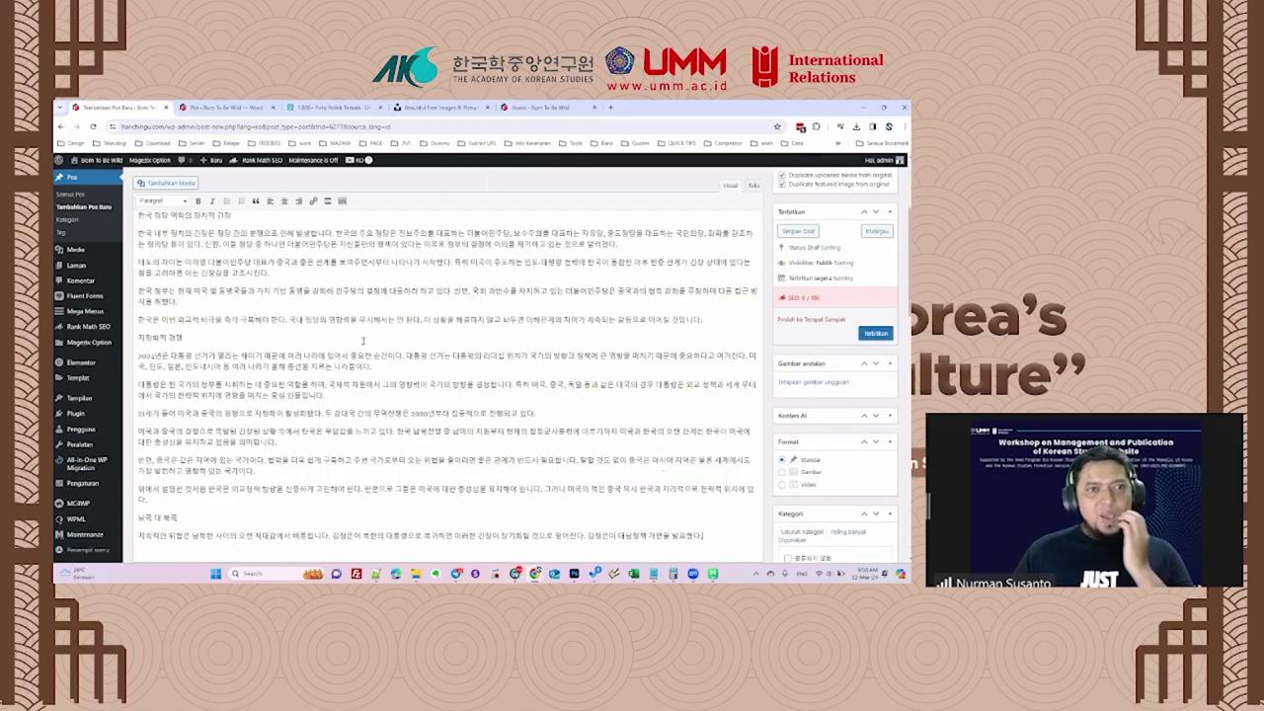
{"action": "scroll", "coordinate": [444, 319], "scroll_direction": "up", "scroll_amount": 2}
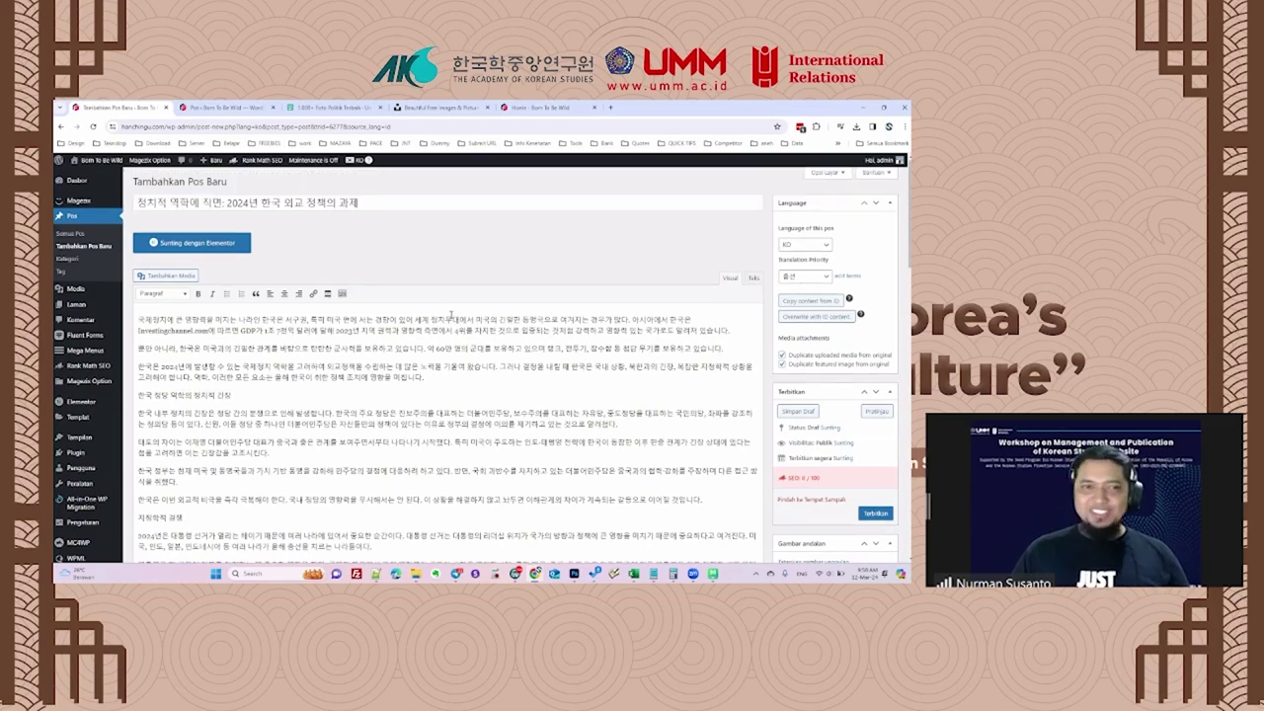
{"action": "scroll", "coordinate": [492, 316], "scroll_direction": "down", "scroll_amount": 1}
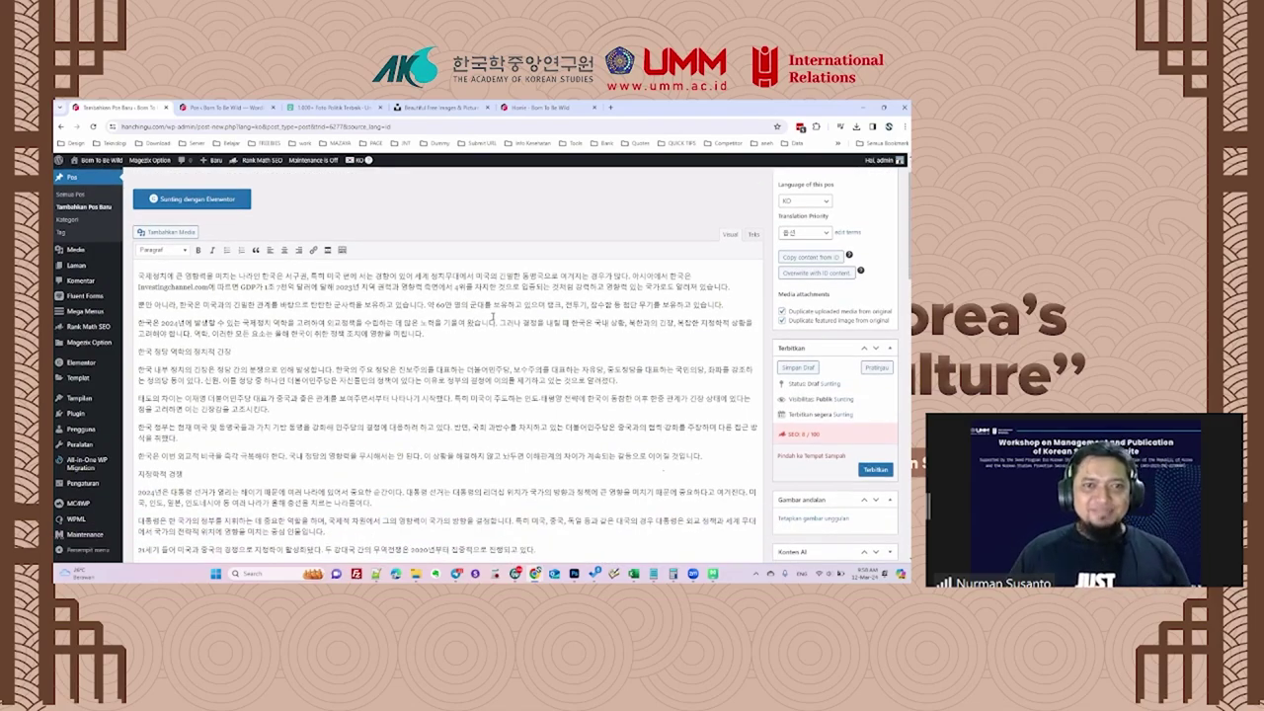
{"action": "scroll", "coordinate": [492, 316], "scroll_direction": "up", "scroll_amount": 1}
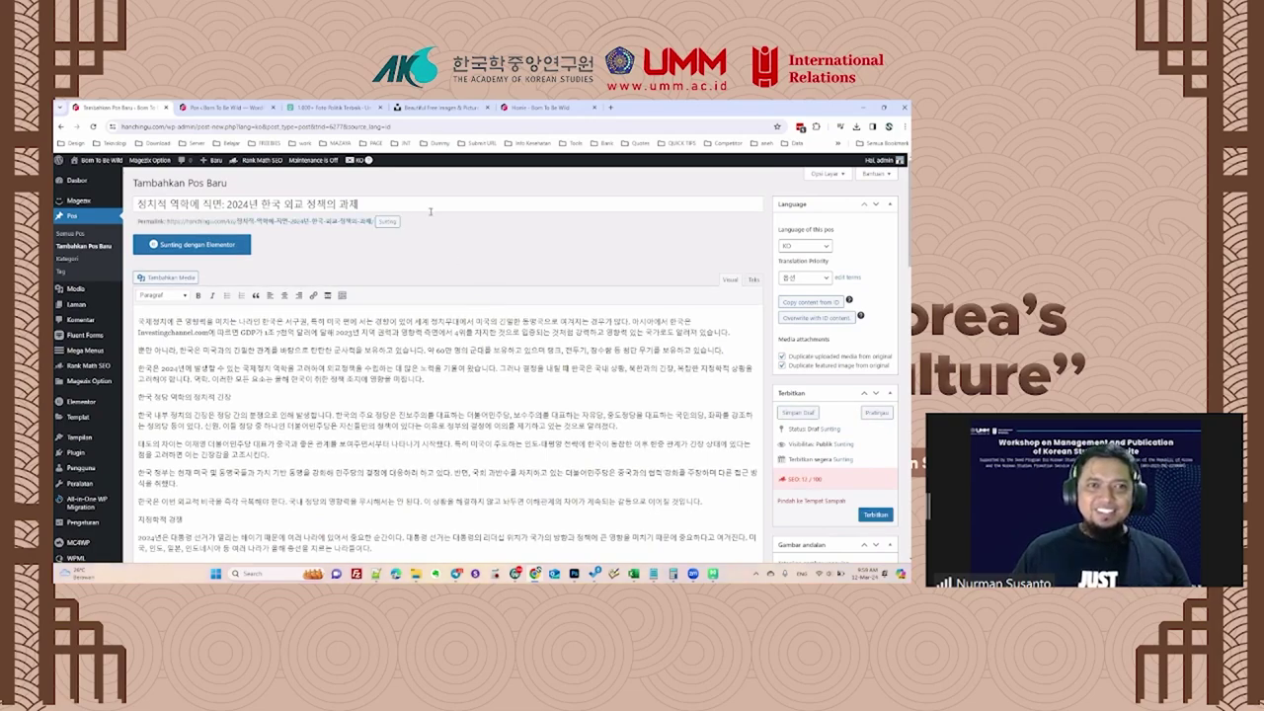
{"action": "left_click_drag", "start_coordinate": [424, 204], "coordinate": [202, 204]}
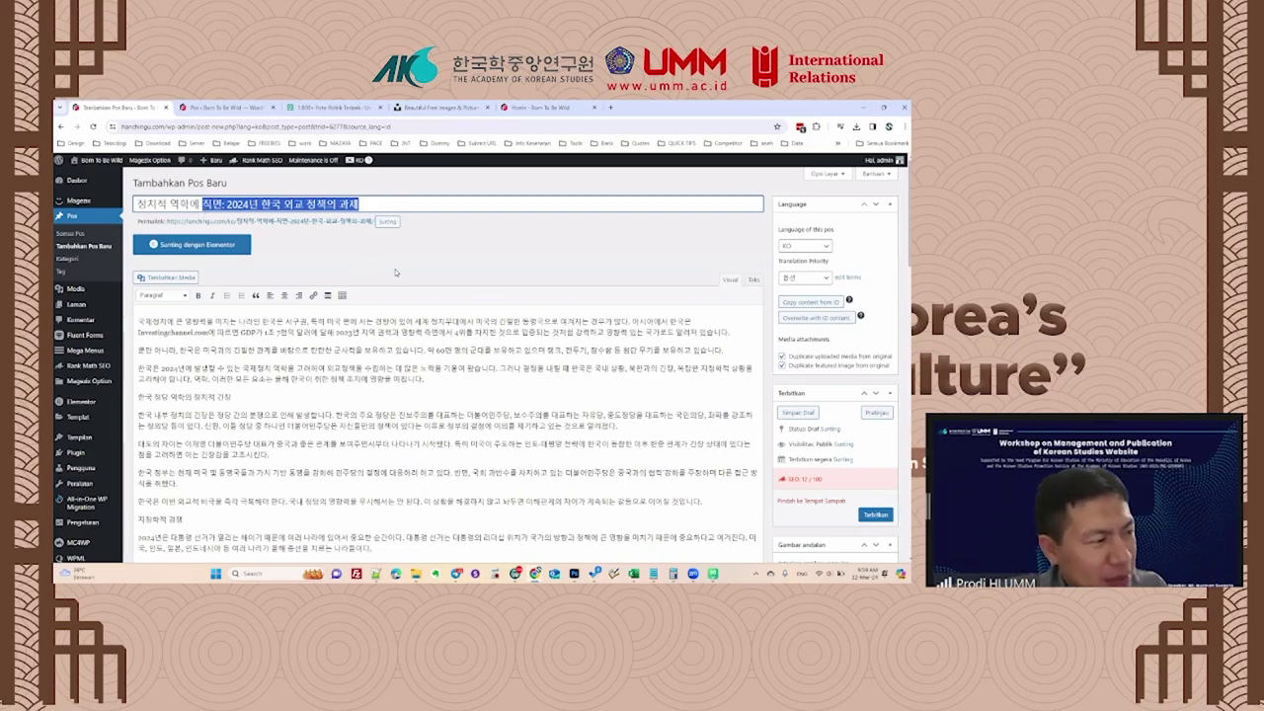
{"action": "scroll", "coordinate": [575, 312], "scroll_direction": "down", "scroll_amount": 1}
{"action": "scroll", "coordinate": [576, 312], "scroll_direction": "down", "scroll_amount": 5}
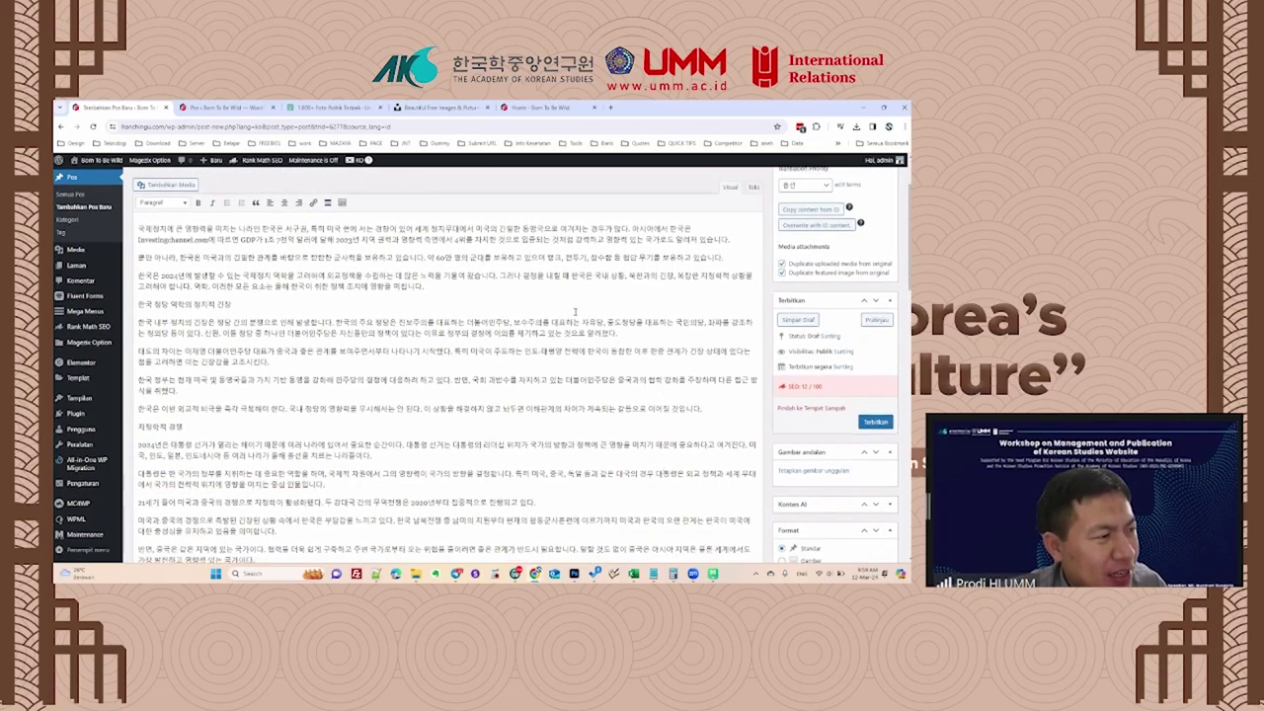
{"action": "scroll", "coordinate": [575, 312], "scroll_direction": "down", "scroll_amount": 1}
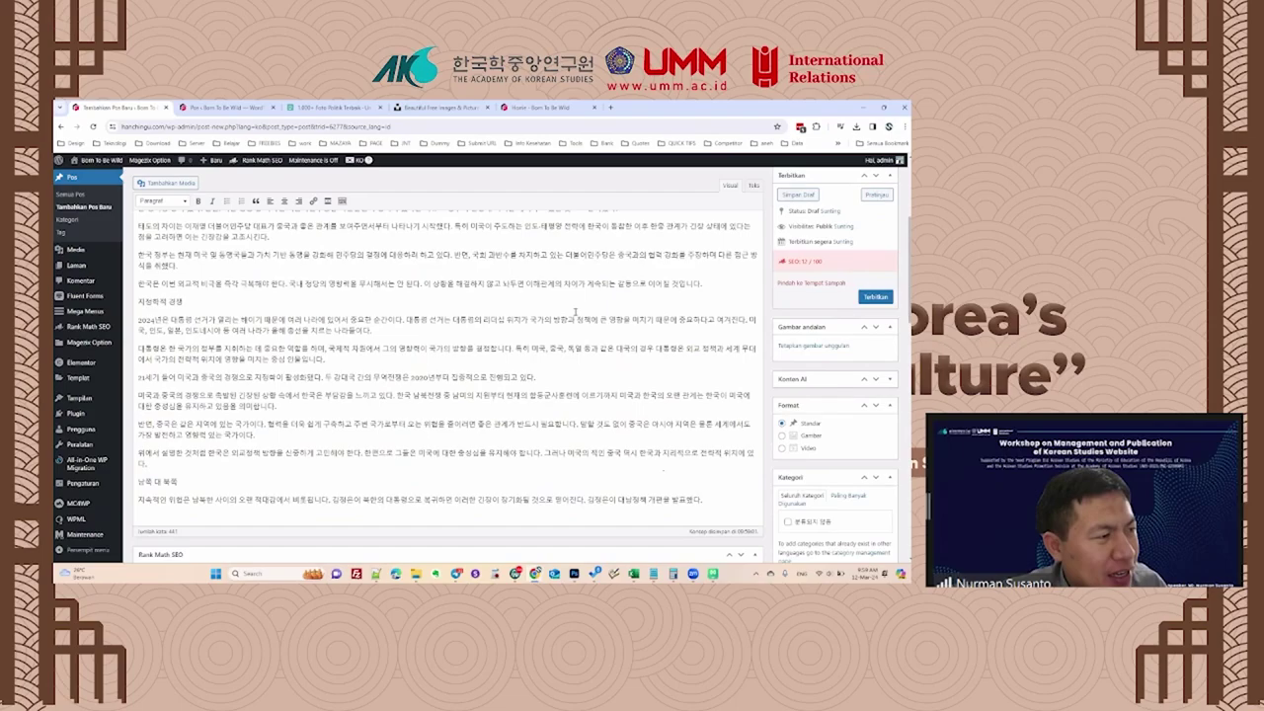
{"action": "scroll", "coordinate": [576, 312], "scroll_direction": "down", "scroll_amount": 3}
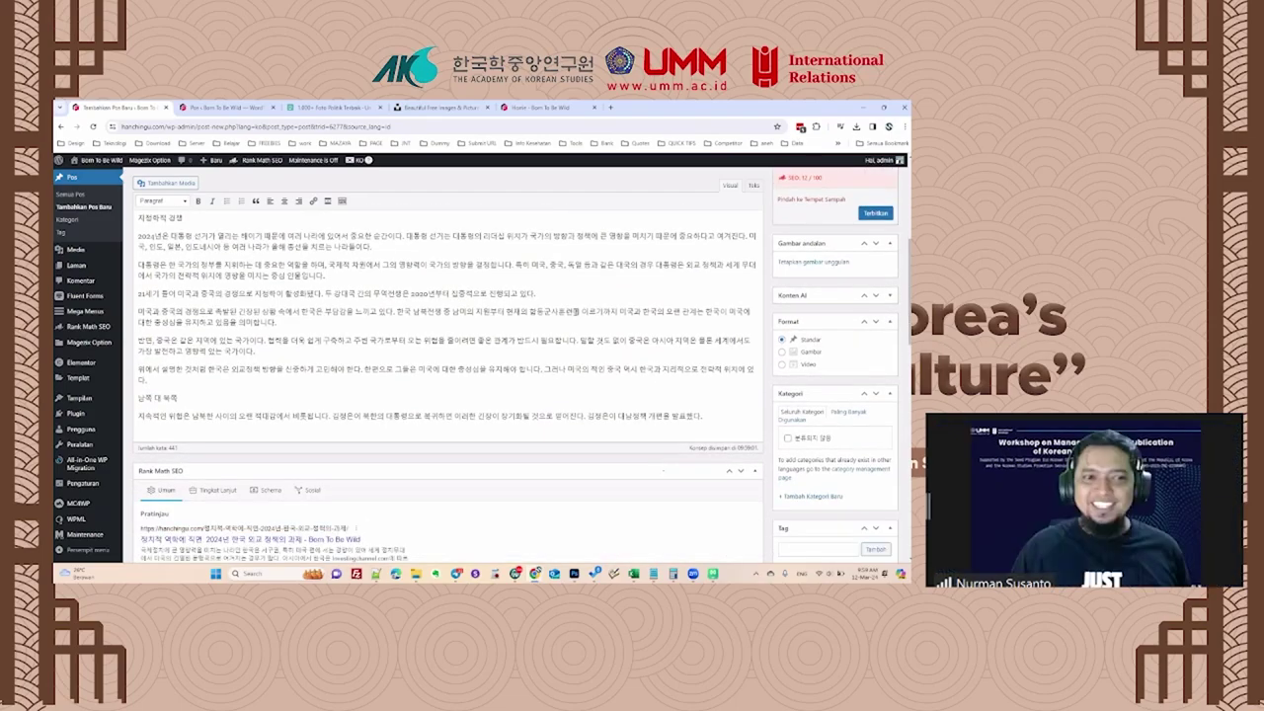
{"action": "scroll", "coordinate": [575, 312], "scroll_direction": "up", "scroll_amount": 10}
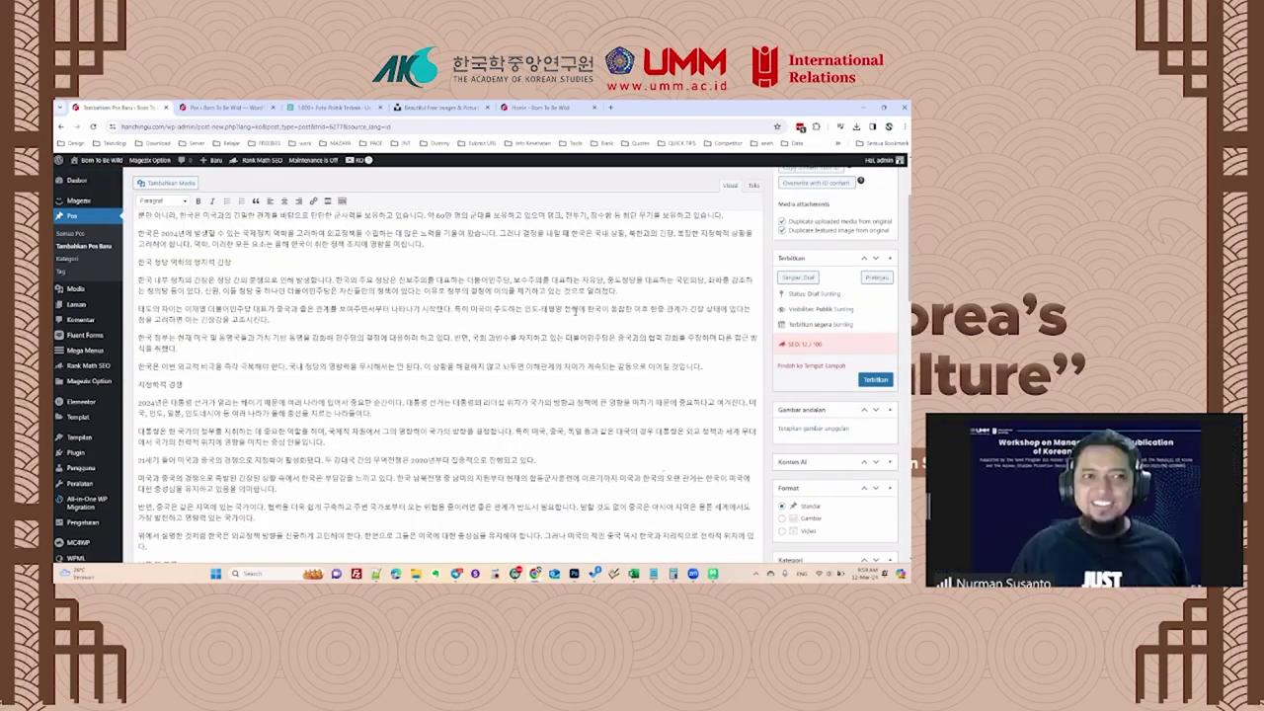
{"action": "scroll", "coordinate": [576, 304], "scroll_direction": "down", "scroll_amount": 10}
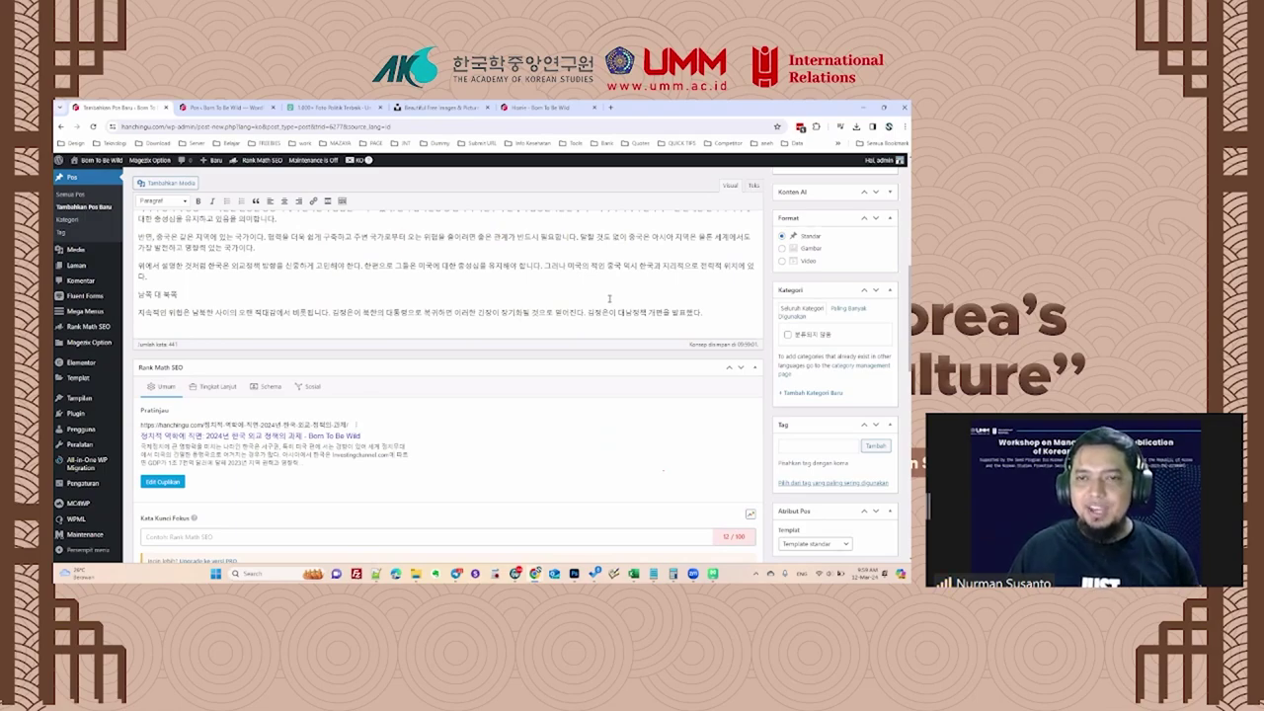
{"action": "scroll", "coordinate": [608, 287], "scroll_direction": "up", "scroll_amount": 2}
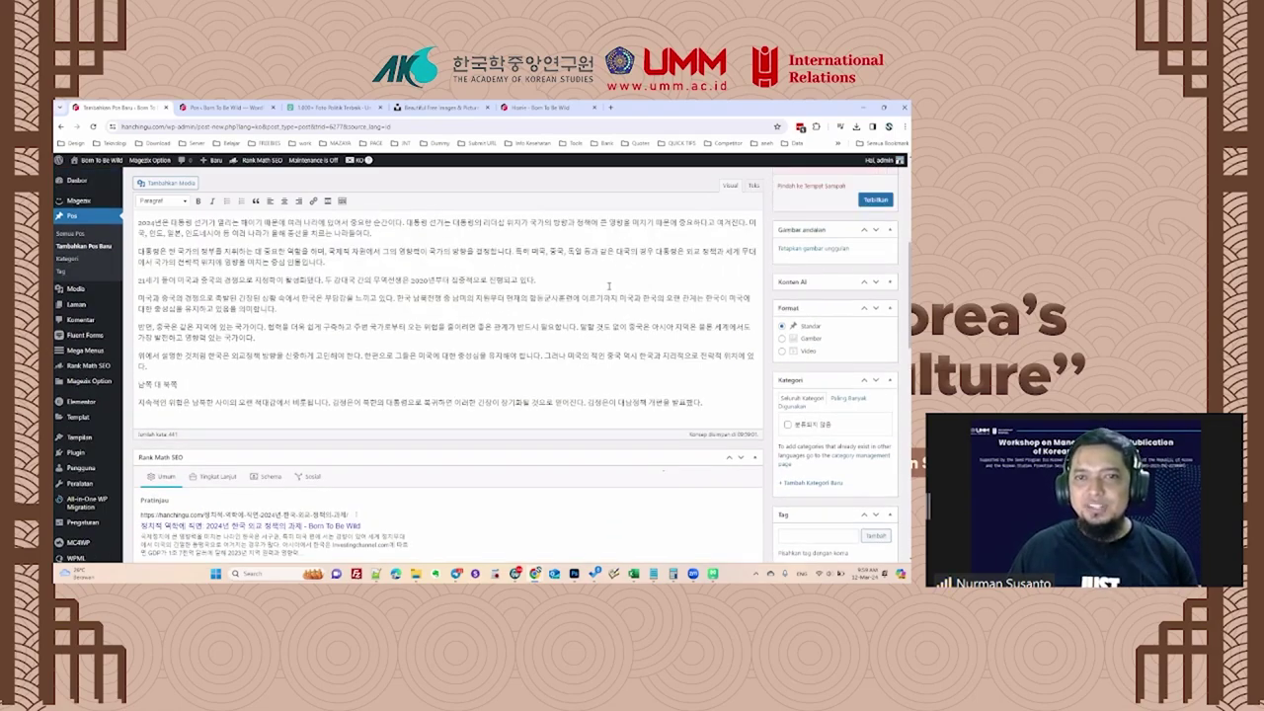
{"action": "scroll", "coordinate": [608, 286], "scroll_direction": "up", "scroll_amount": 2}
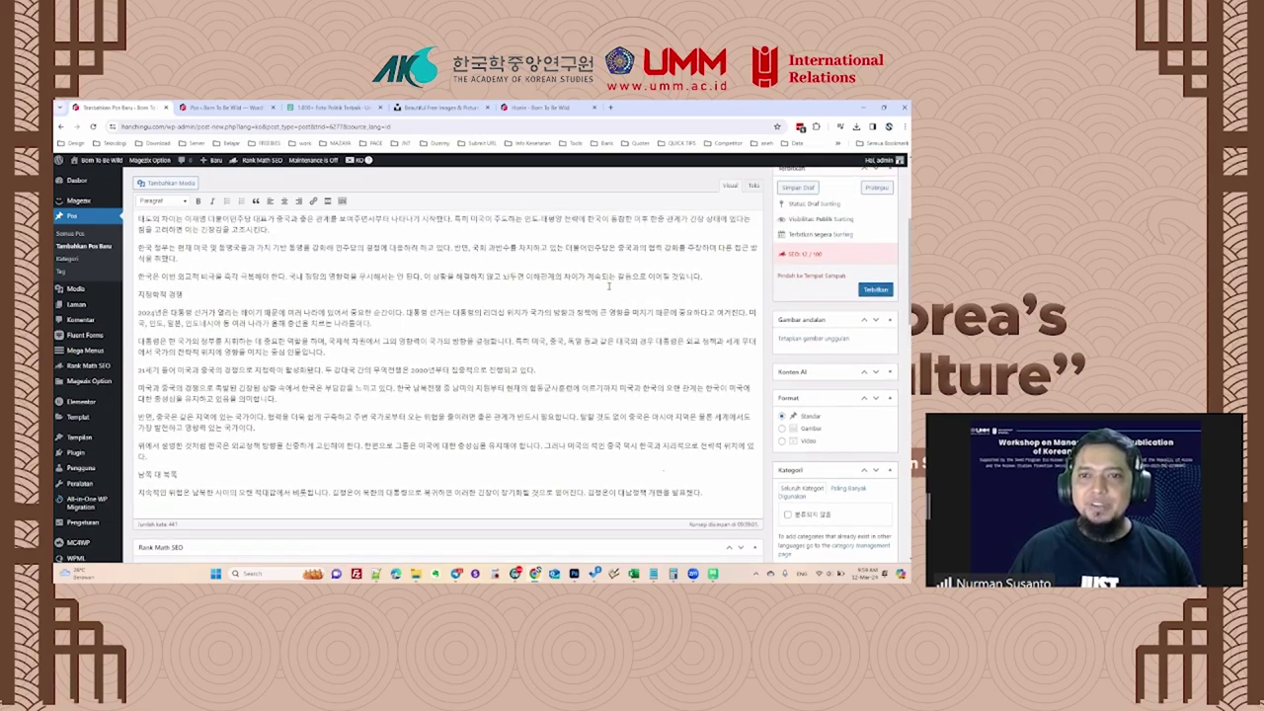
{"action": "scroll", "coordinate": [608, 287], "scroll_direction": "up", "scroll_amount": 4}
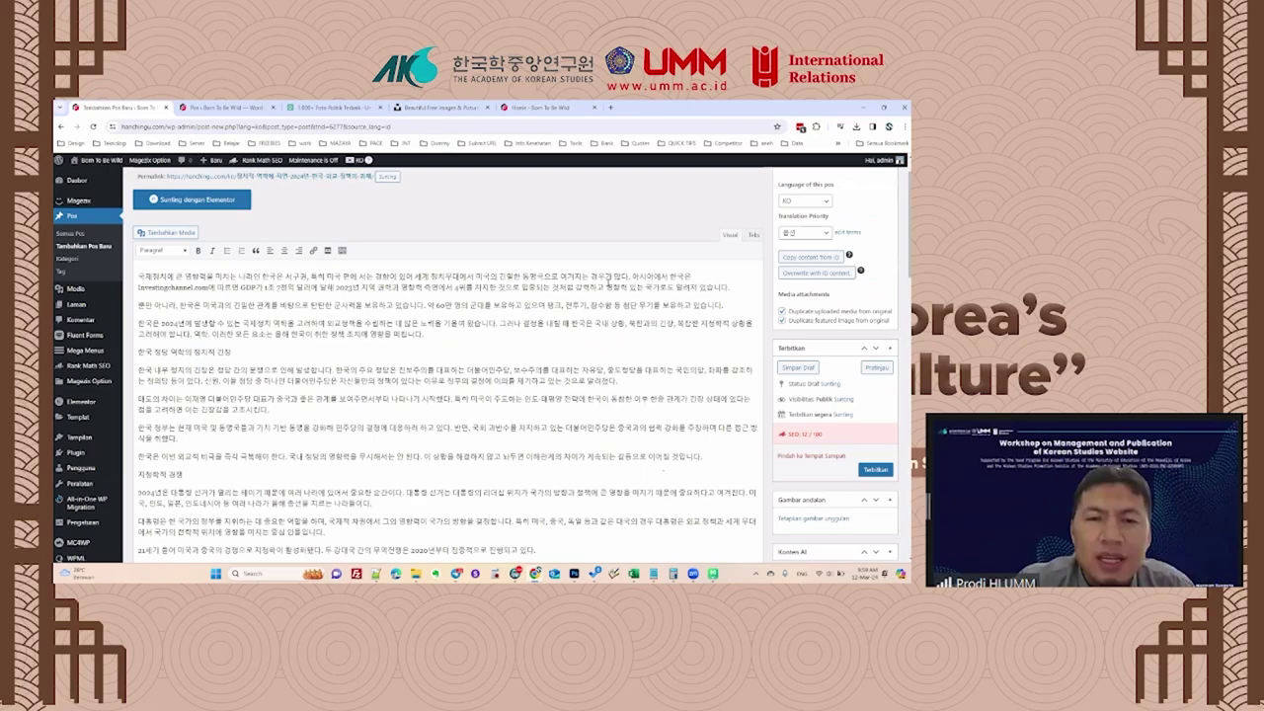
{"action": "scroll", "coordinate": [608, 282], "scroll_direction": "up", "scroll_amount": 1}
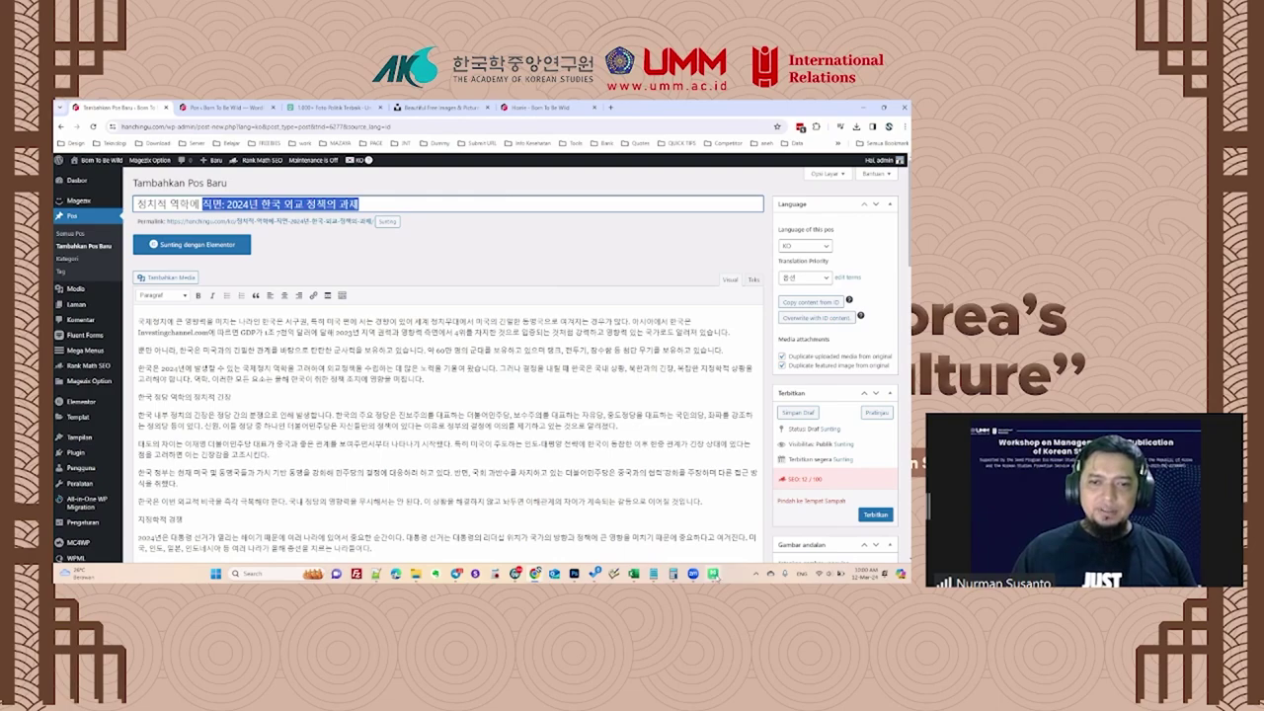
Add an 'Auto Translate' child subtopic under Pertanyaan in the mind map, then return to WordPress.
{"action": "left_click", "coordinate": [713, 574]}
{"action": "left_click", "coordinate": [550, 420]}
{"action": "key", "text": "Tab"}
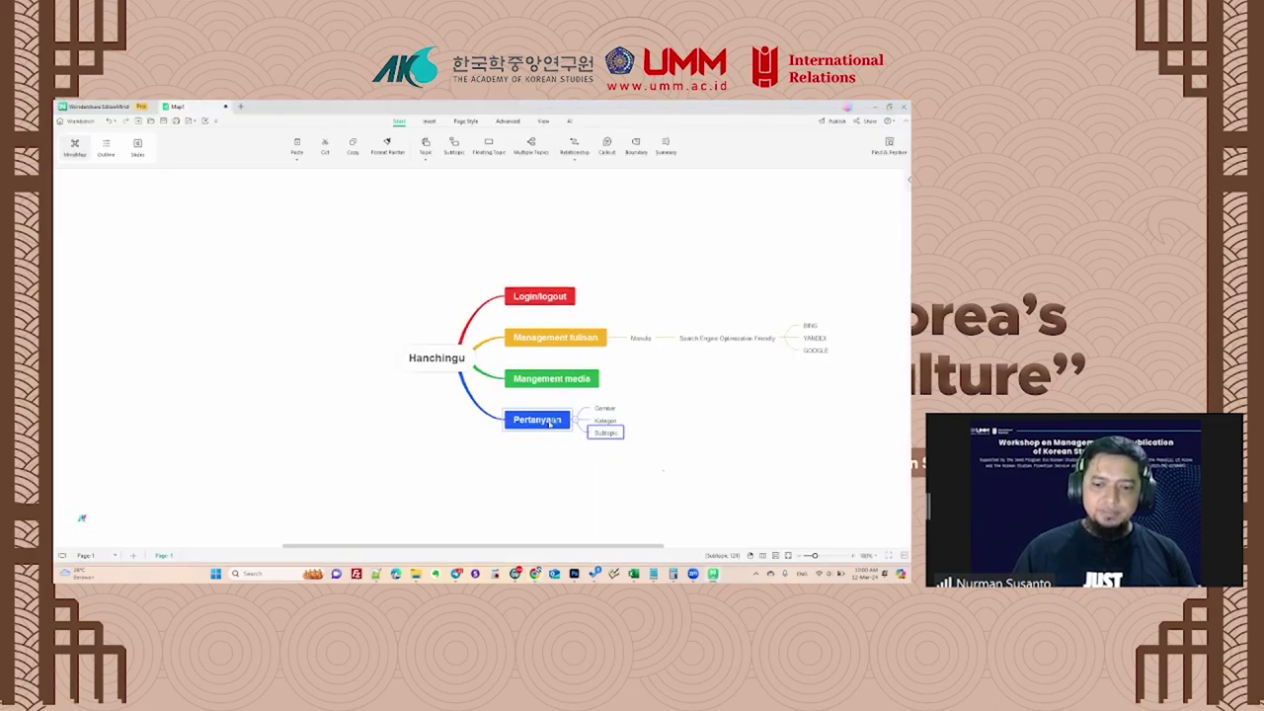
{"action": "type", "text": "Ad"}
{"action": "type", "text": "to T"}
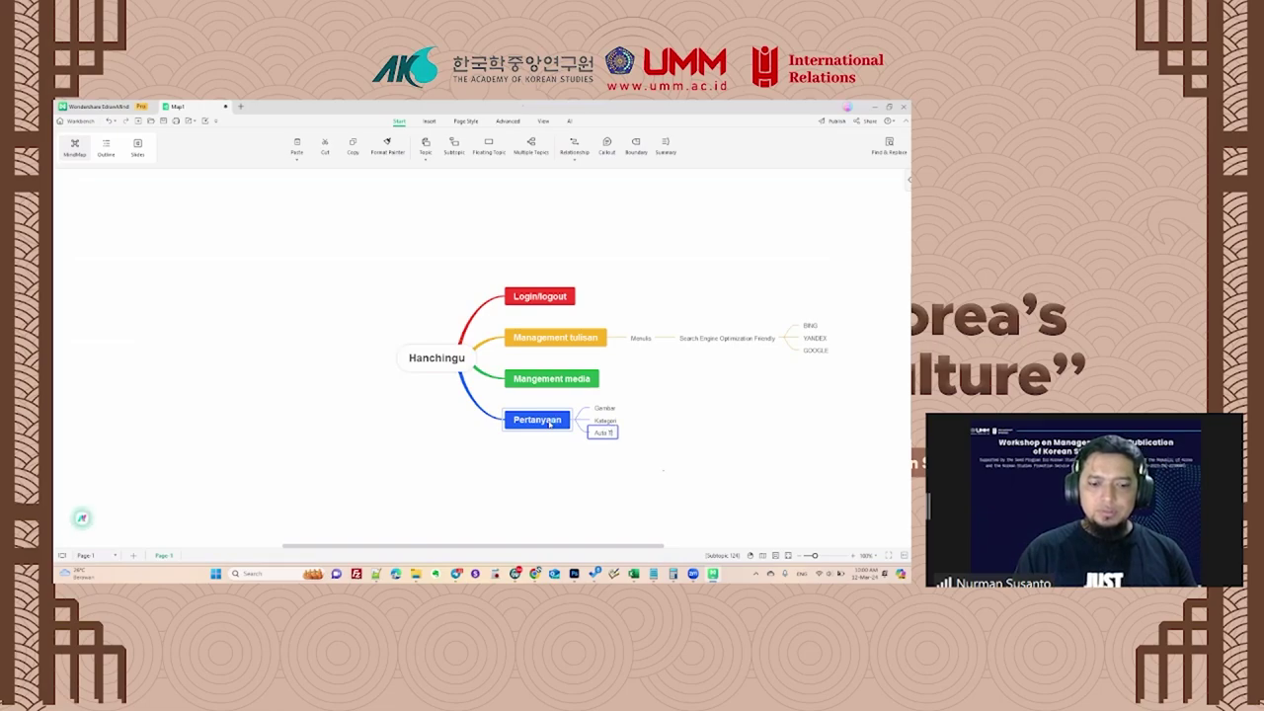
{"action": "type", "text": "anslate"}
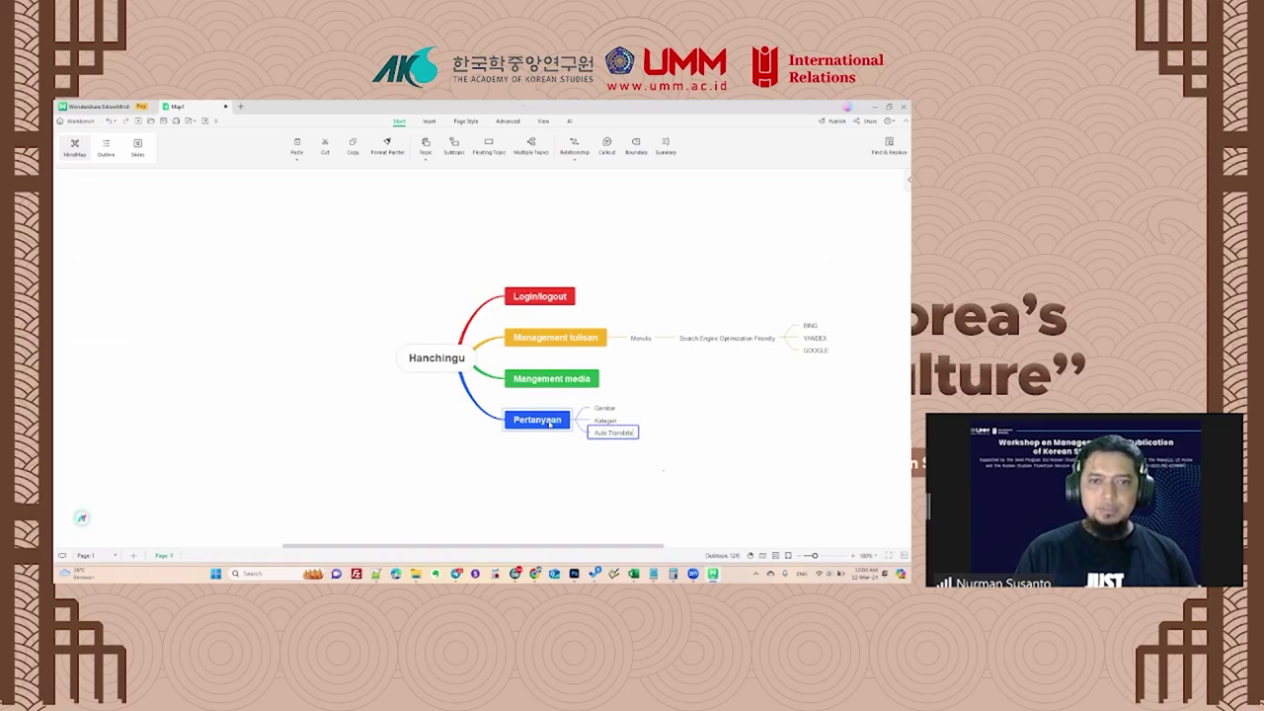
{"action": "left_click", "coordinate": [709, 416]}
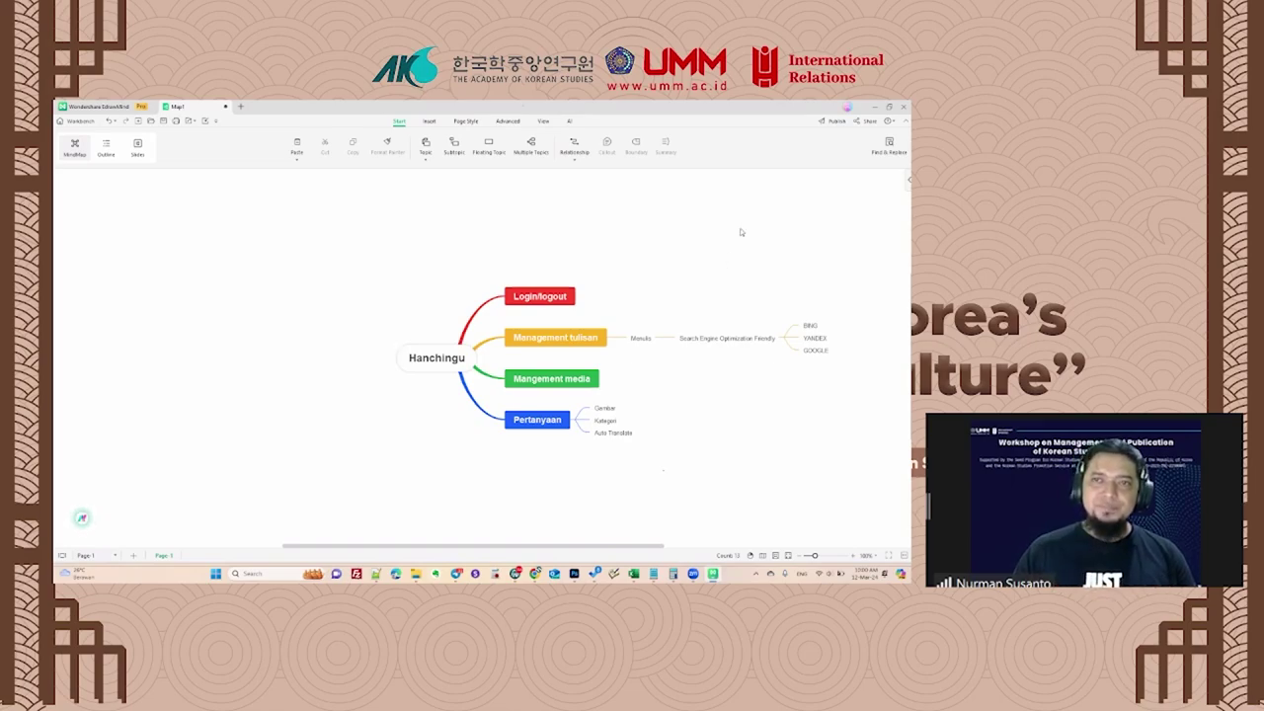
{"action": "left_click", "coordinate": [873, 106]}
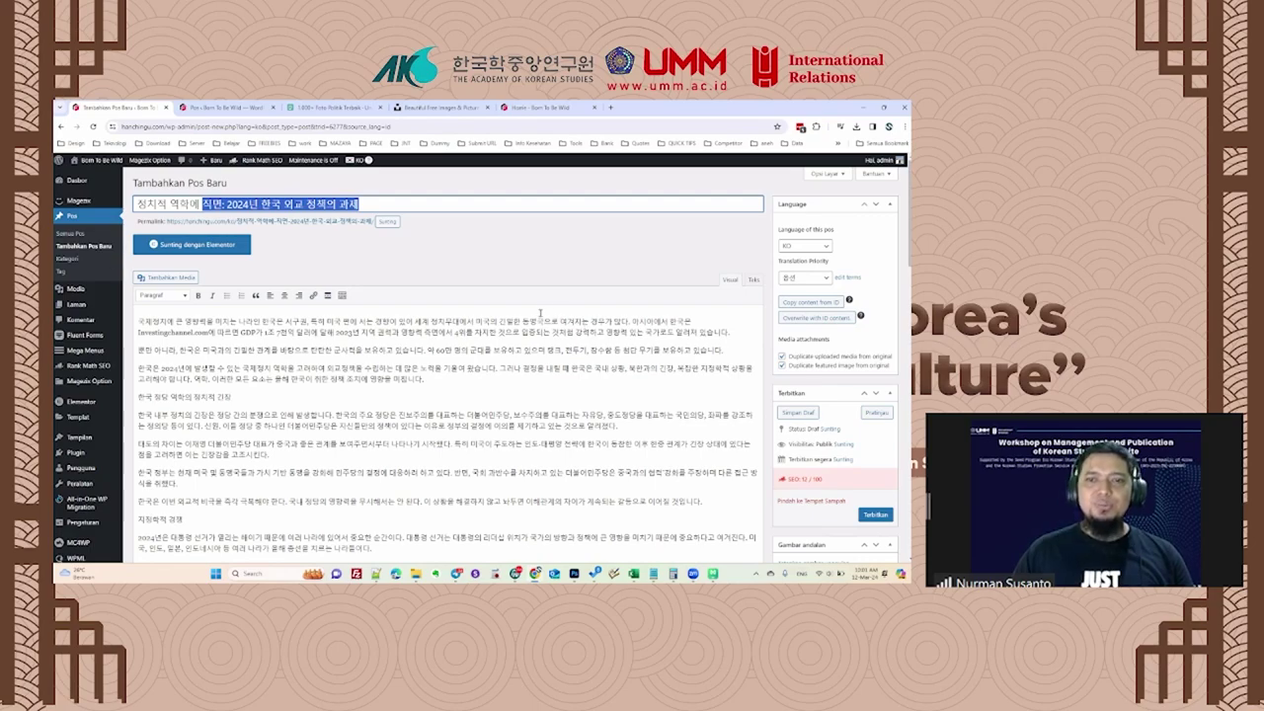
{"action": "scroll", "coordinate": [554, 335], "scroll_direction": "down", "scroll_amount": 2}
{"action": "scroll", "coordinate": [554, 336], "scroll_direction": "down", "scroll_amount": 5}
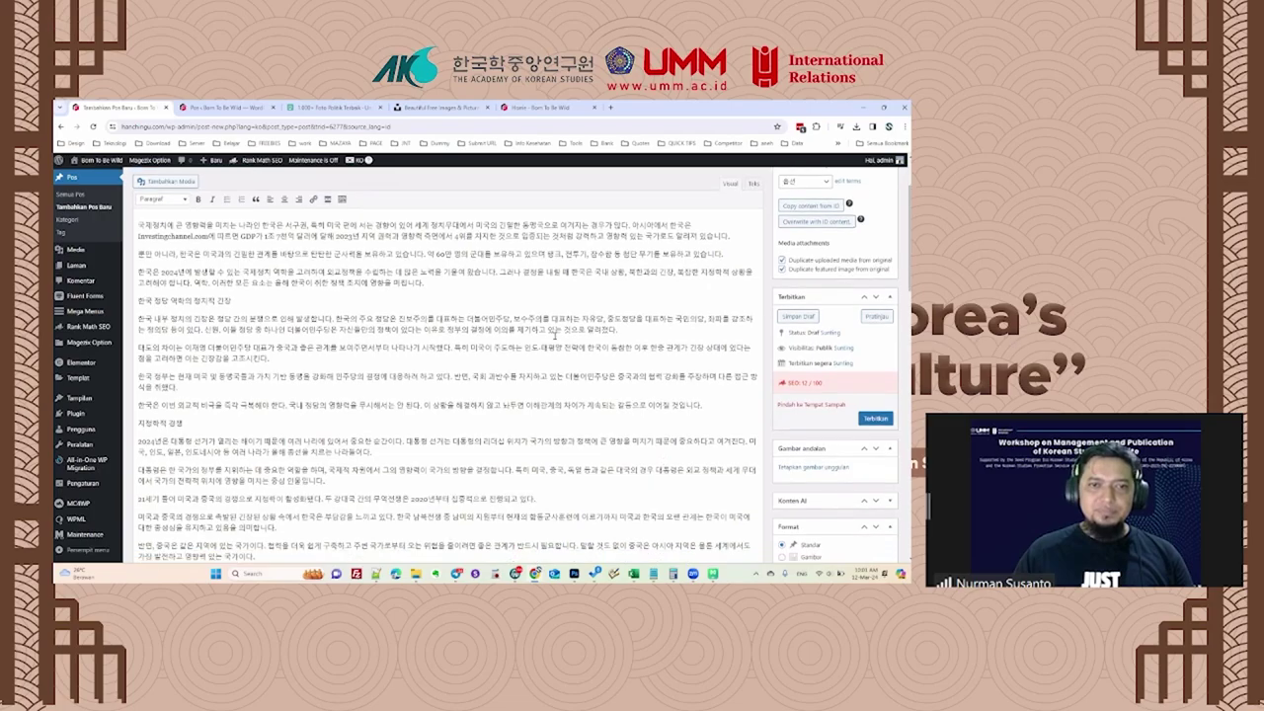
{"action": "scroll", "coordinate": [538, 322], "scroll_direction": "up", "scroll_amount": 7}
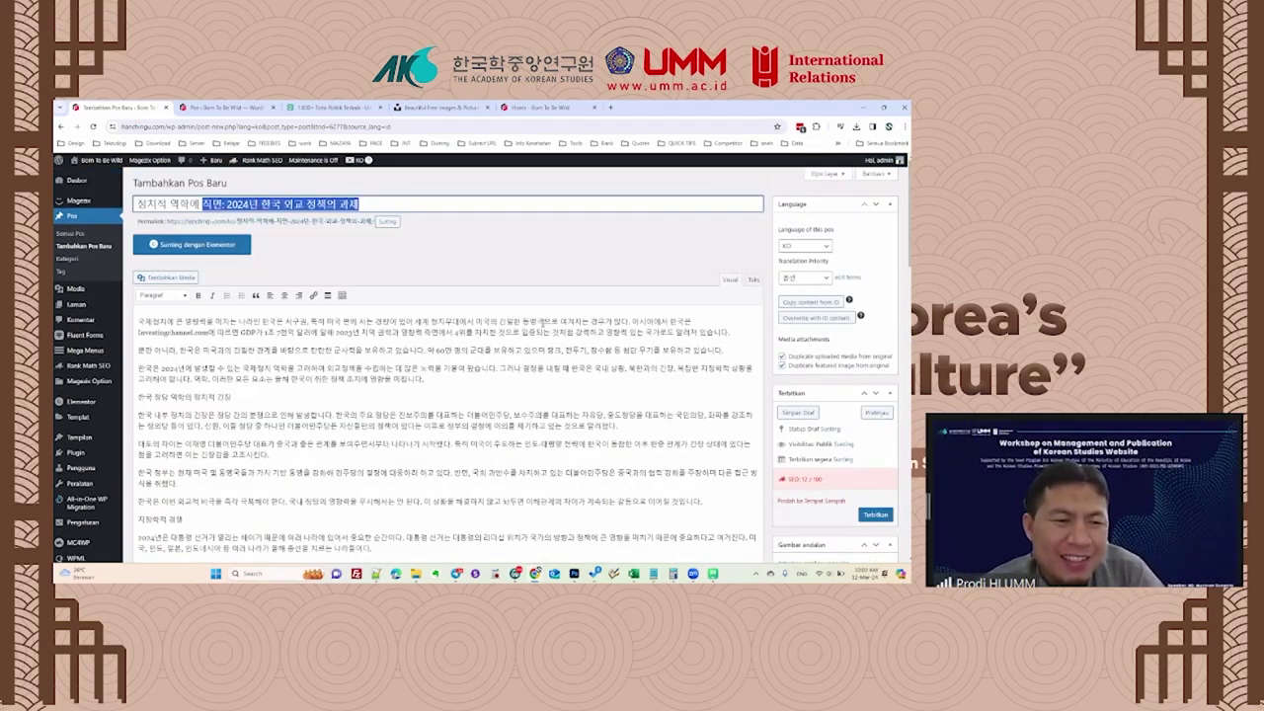
{"action": "scroll", "coordinate": [602, 339], "scroll_direction": "down", "scroll_amount": 4}
{"action": "scroll", "coordinate": [601, 338], "scroll_direction": "down", "scroll_amount": 8}
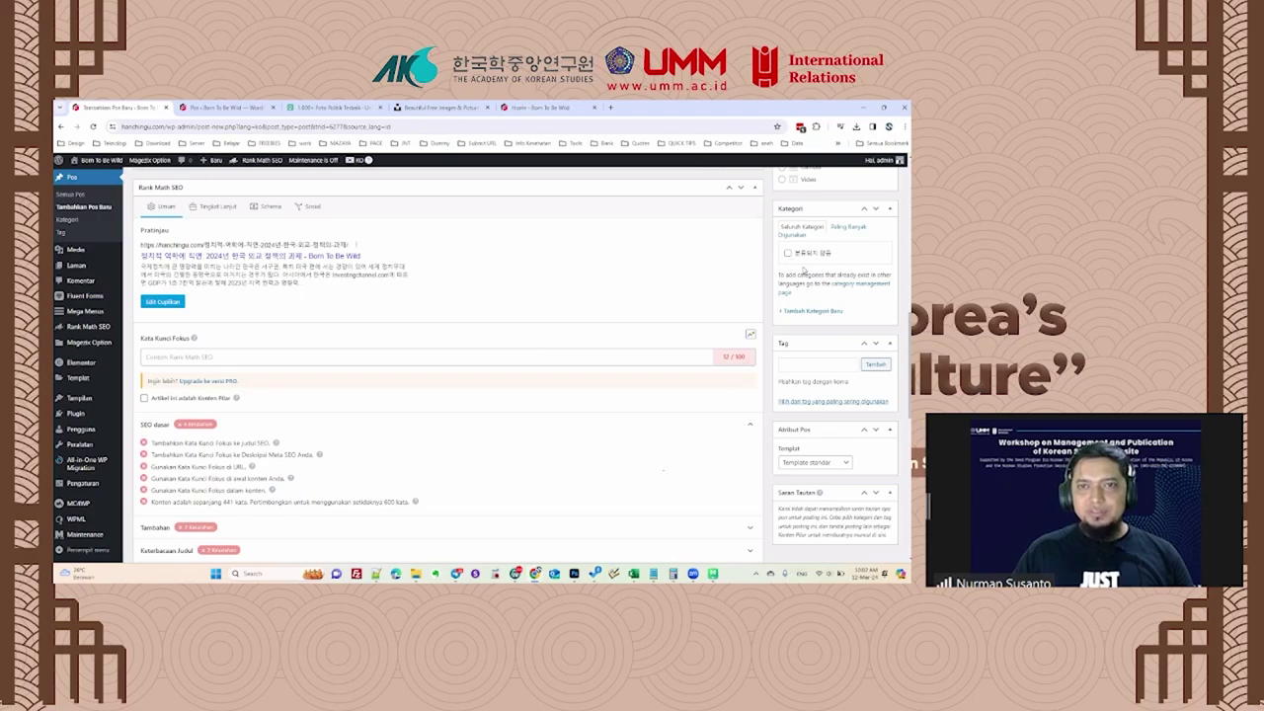
{"action": "scroll", "coordinate": [698, 279], "scroll_direction": "up", "scroll_amount": 5}
{"action": "scroll", "coordinate": [698, 280], "scroll_direction": "down", "scroll_amount": 4}
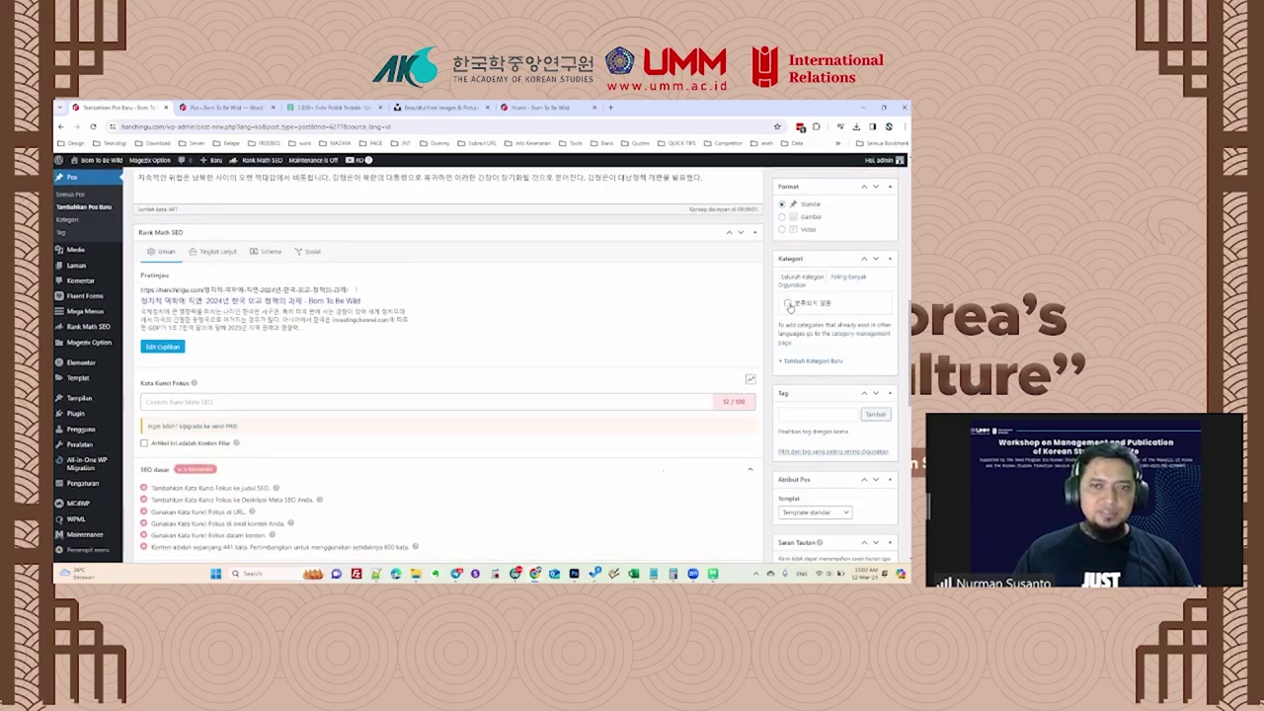
{"action": "left_click", "coordinate": [354, 402]}
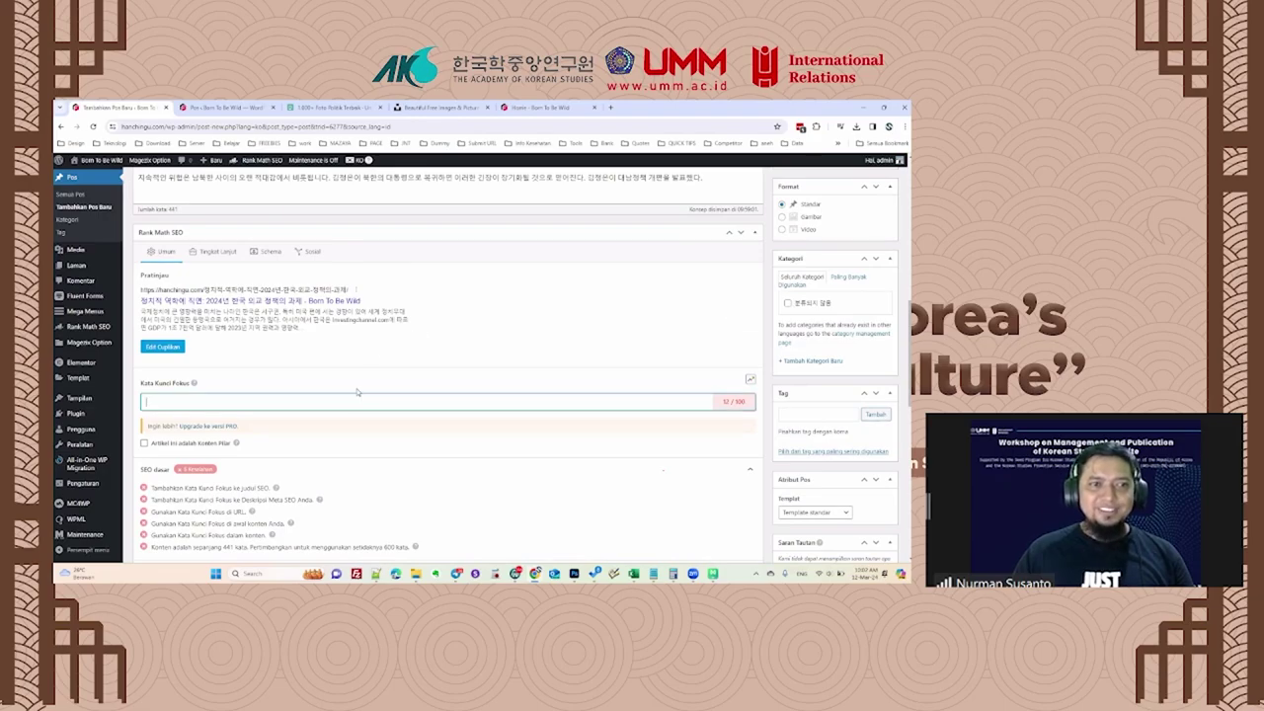
{"action": "scroll", "coordinate": [365, 375], "scroll_direction": "up", "scroll_amount": 10}
{"action": "scroll", "coordinate": [376, 306], "scroll_direction": "up", "scroll_amount": 2}
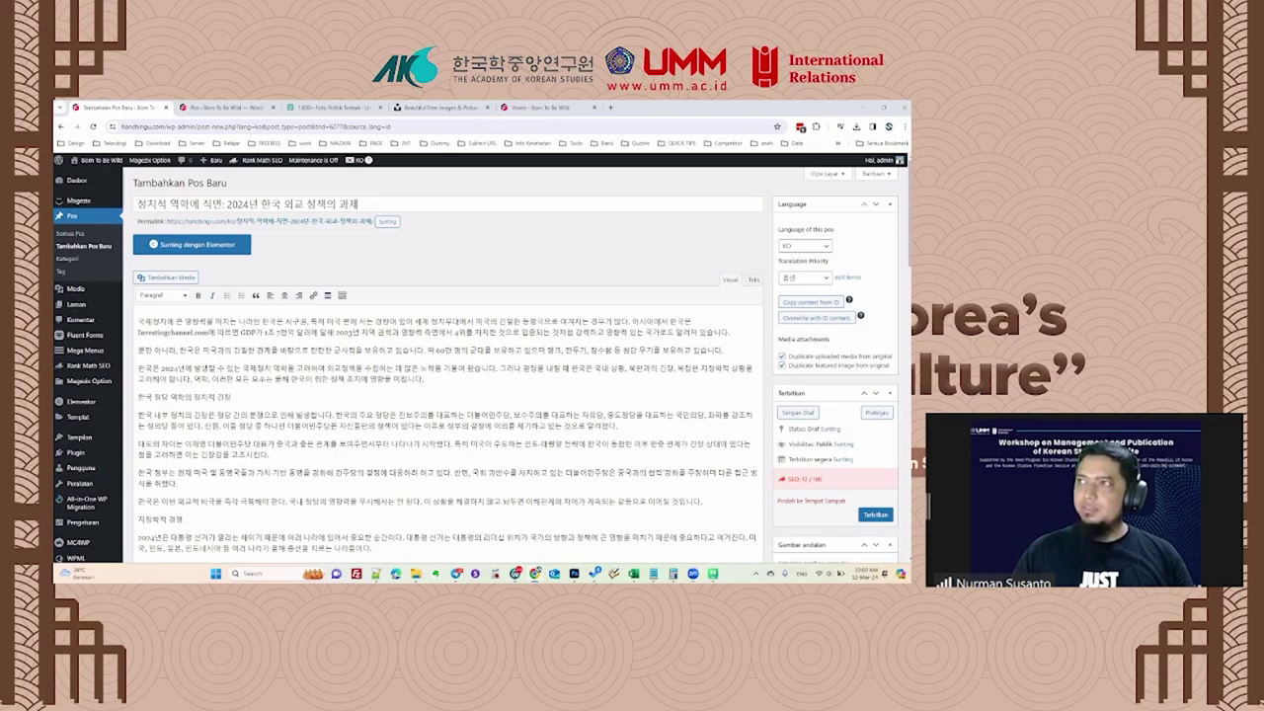
{"action": "scroll", "coordinate": [478, 307], "scroll_direction": "down", "scroll_amount": 5}
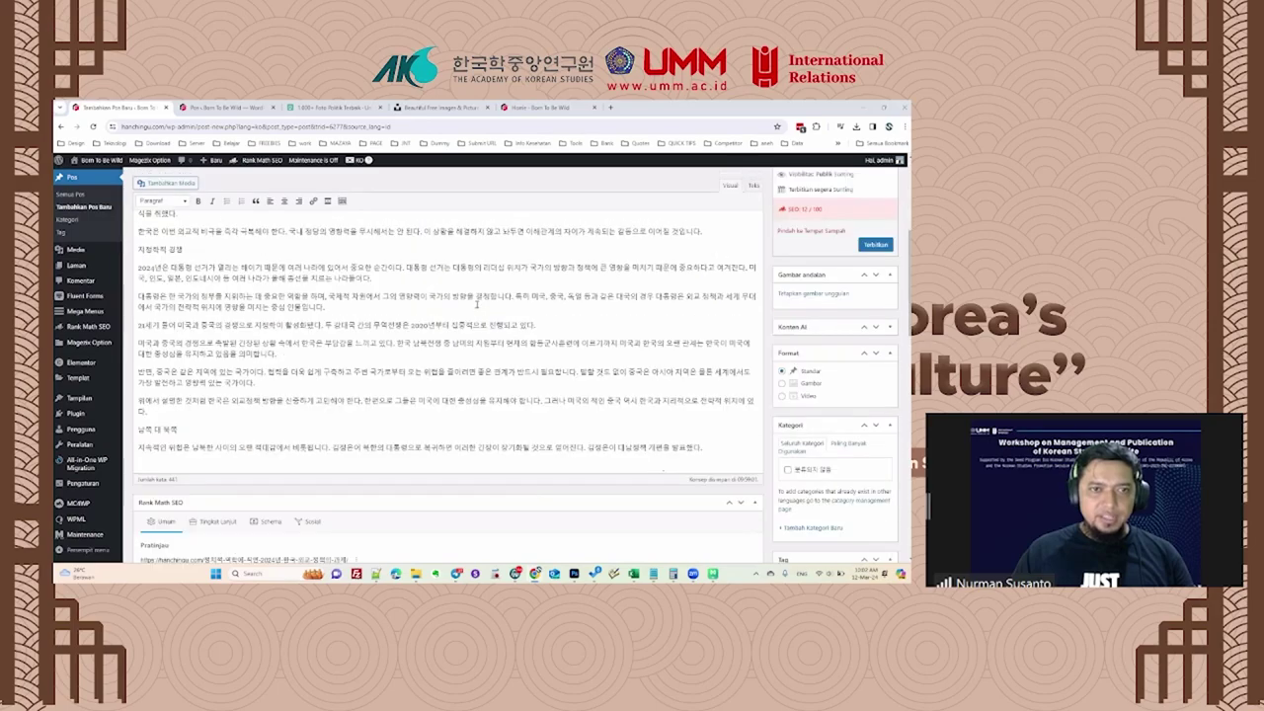
{"action": "scroll", "coordinate": [478, 307], "scroll_direction": "down", "scroll_amount": 5}
Enter the Korean Rank Math focus keyword, lifting the post's SEO score from 12 to 56/100.
{"action": "left_click", "coordinate": [411, 402]}
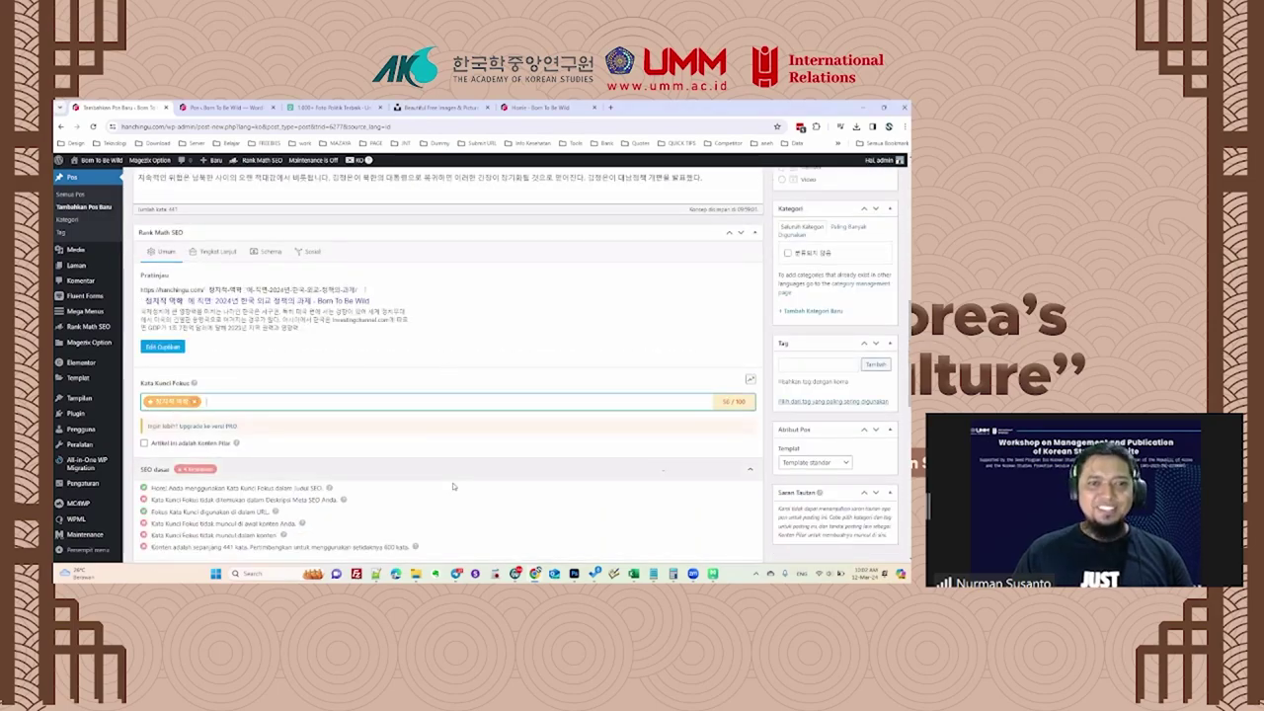
{"action": "left_click", "coordinate": [283, 497]}
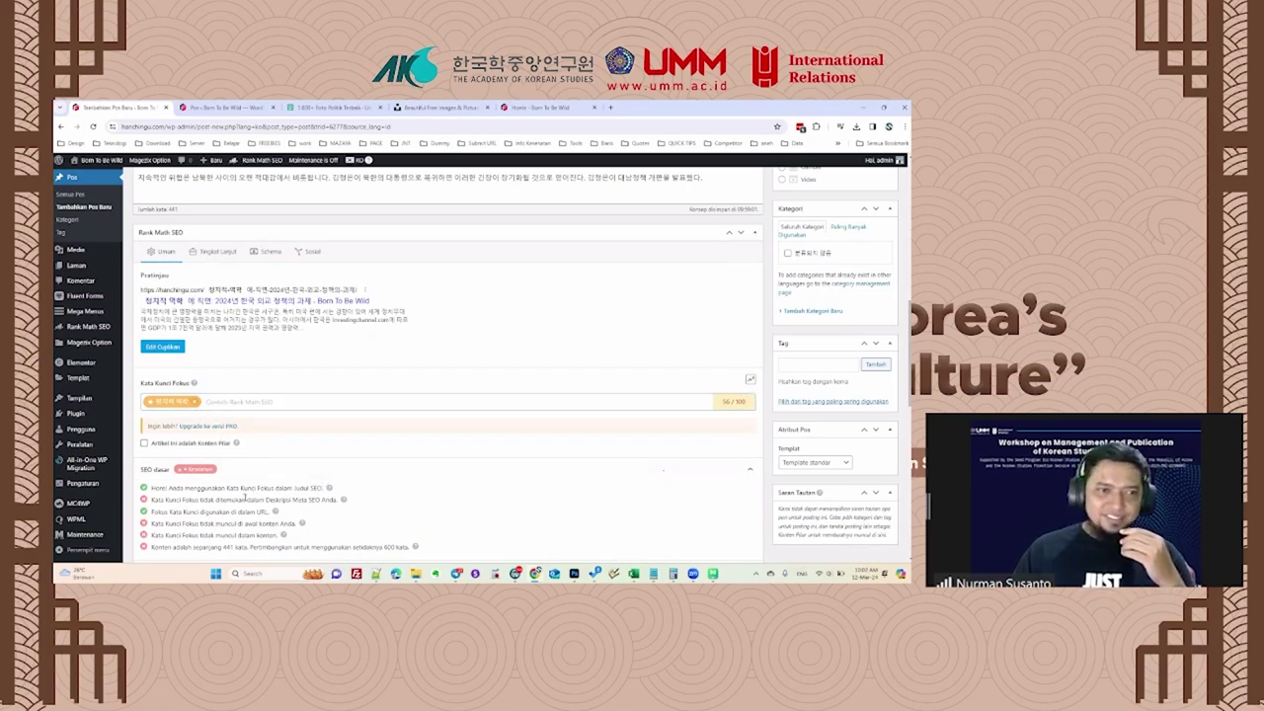
{"action": "scroll", "coordinate": [260, 498], "scroll_direction": "down", "scroll_amount": 2}
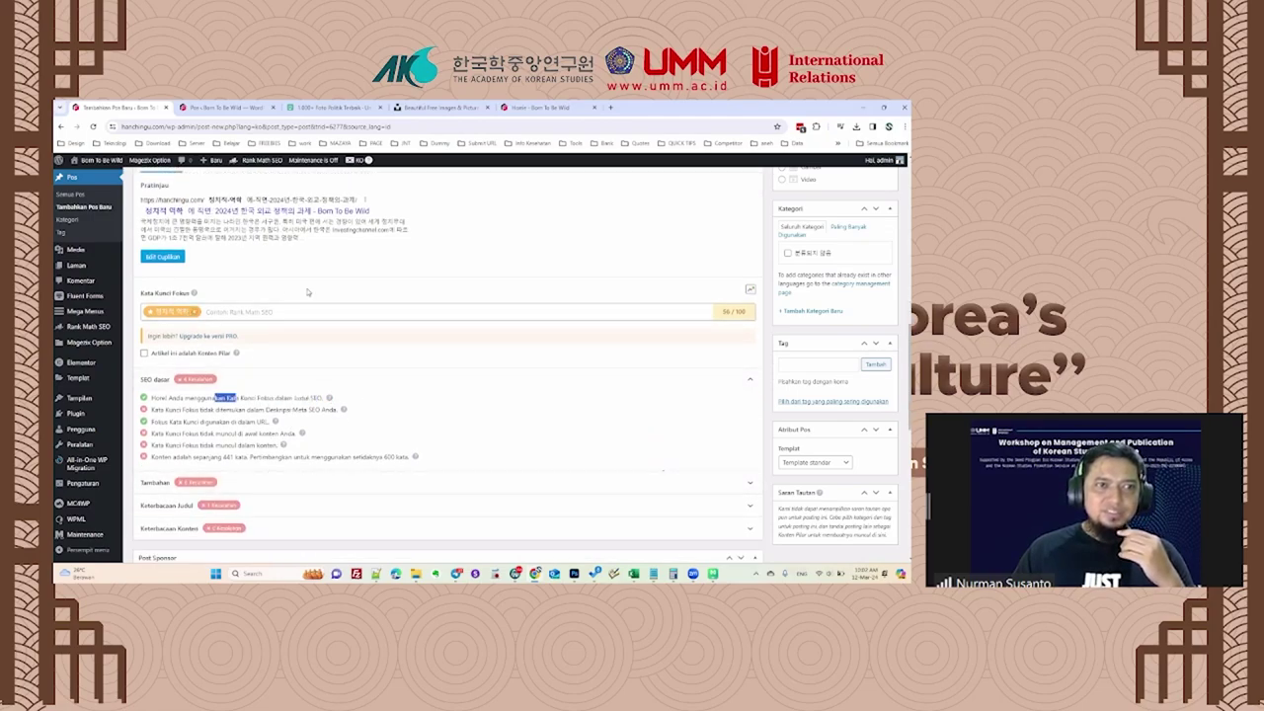
{"action": "scroll", "coordinate": [307, 288], "scroll_direction": "up", "scroll_amount": 5}
{"action": "scroll", "coordinate": [307, 288], "scroll_direction": "up", "scroll_amount": 5}
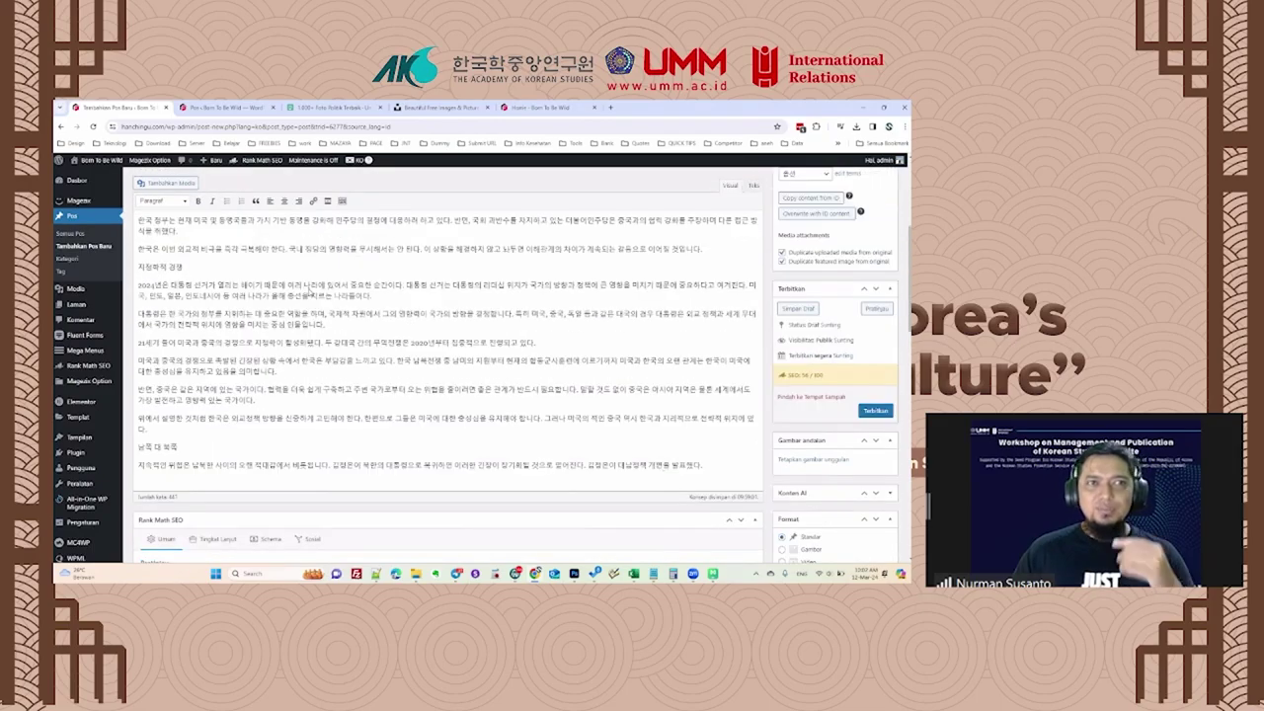
{"action": "scroll", "coordinate": [550, 281], "scroll_direction": "up", "scroll_amount": 1}
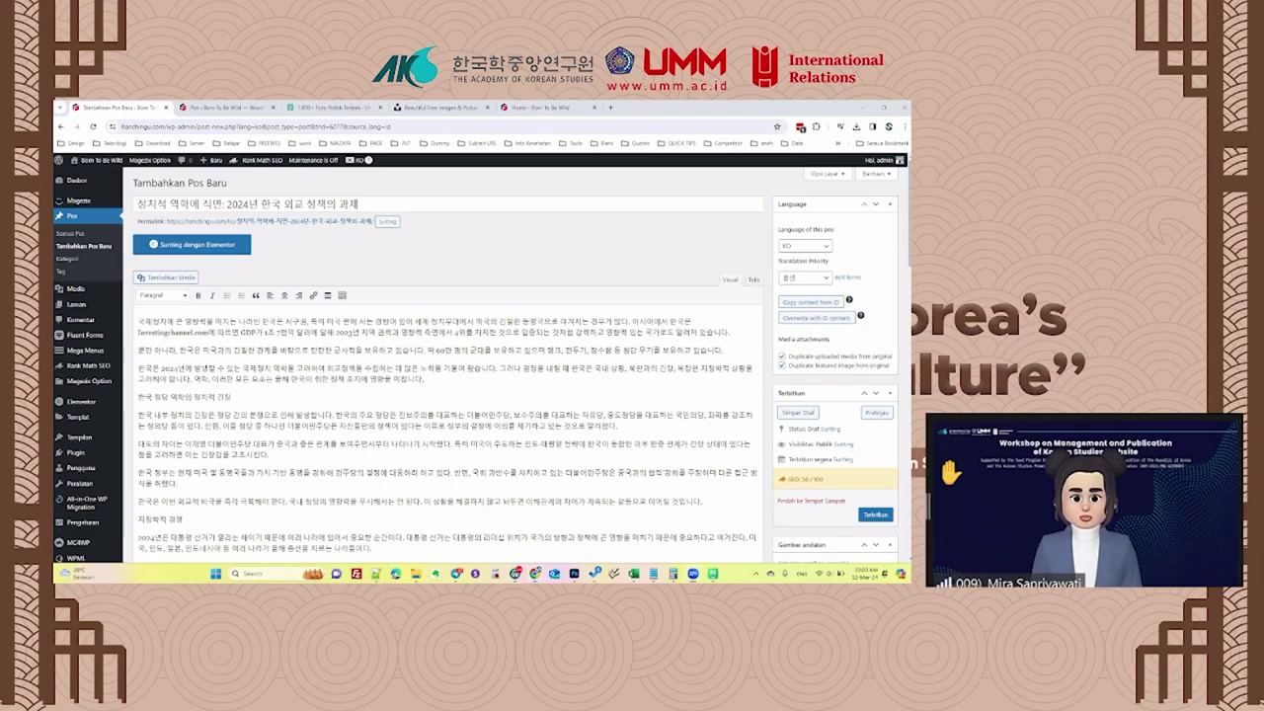
{"action": "key", "text": "alt+Tab"}
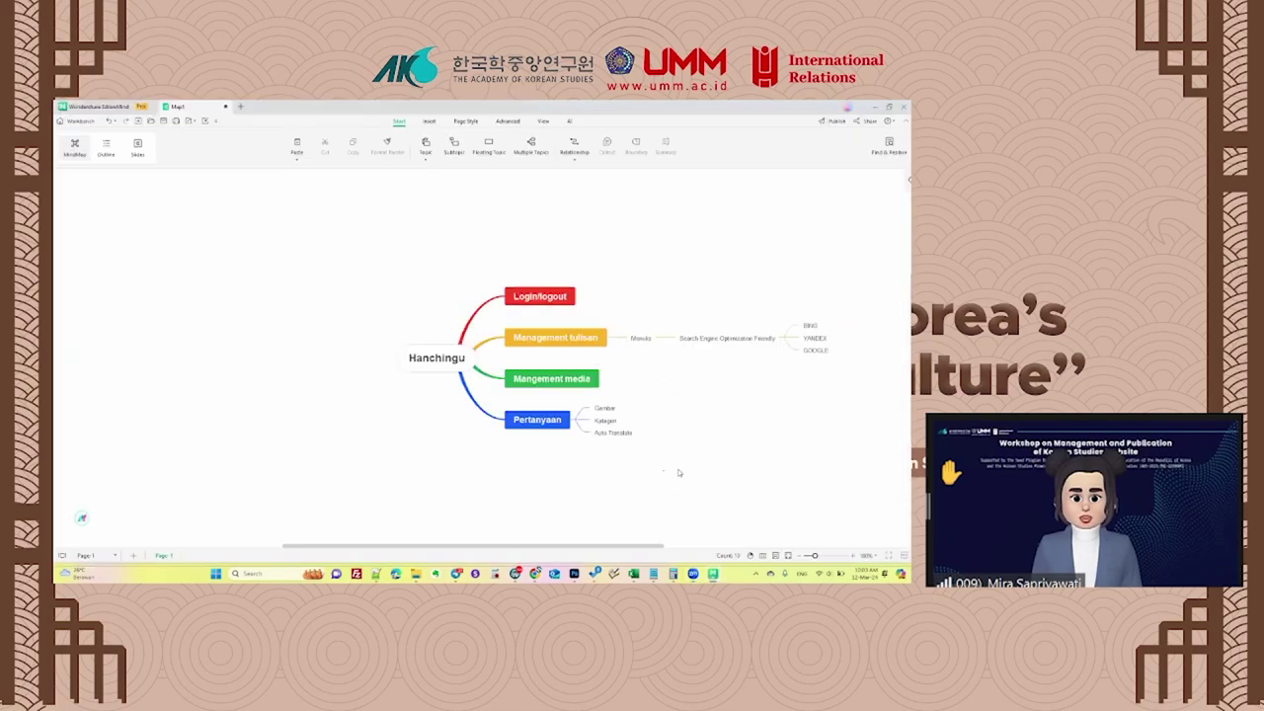
Insert a fourth subtopic under Pertanyaan, after Auto Translate, and type 'Upload media'.
{"action": "left_click", "coordinate": [546, 421]}
{"action": "left_click", "coordinate": [547, 426]}
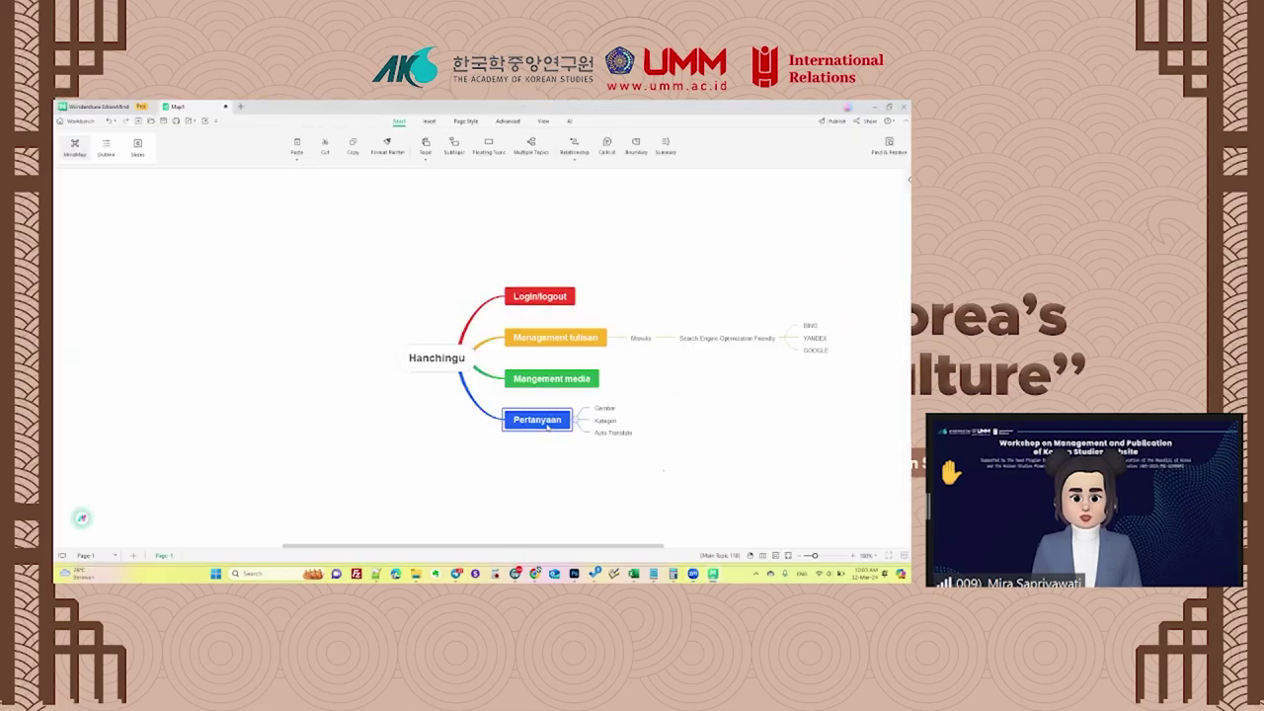
{"action": "key", "text": "Tab"}
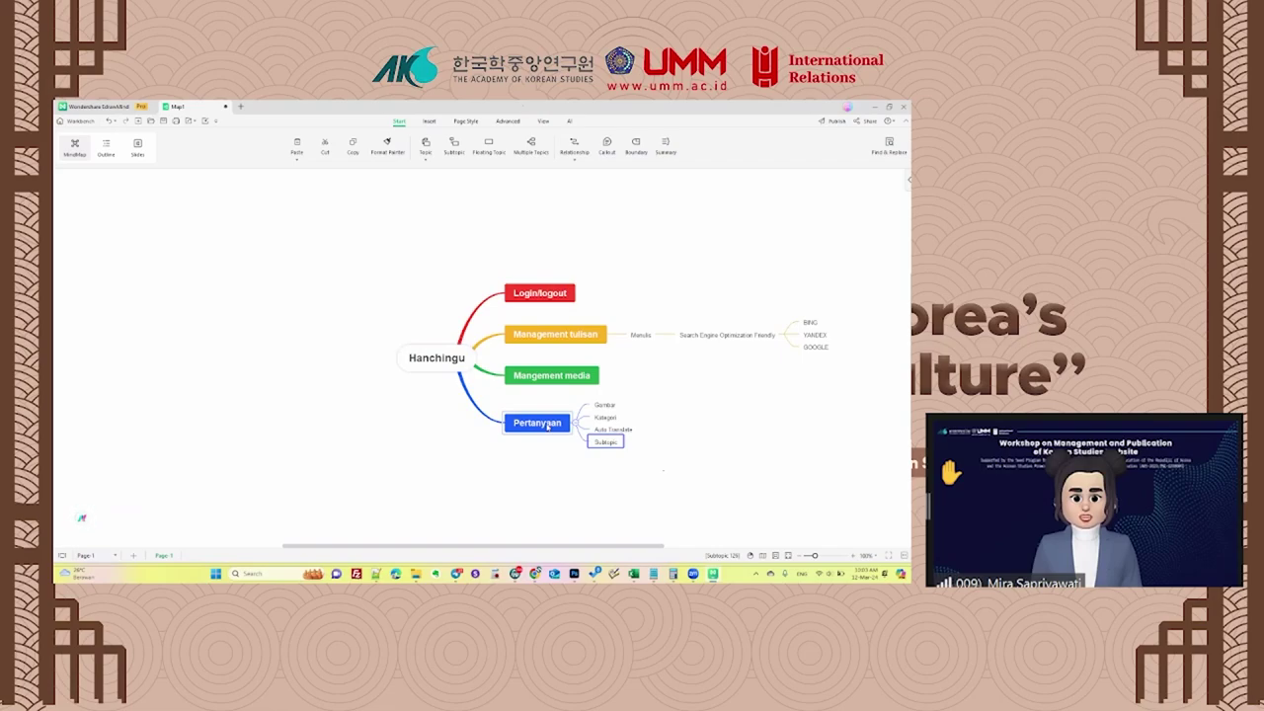
{"action": "type", "text": "Upload men"}
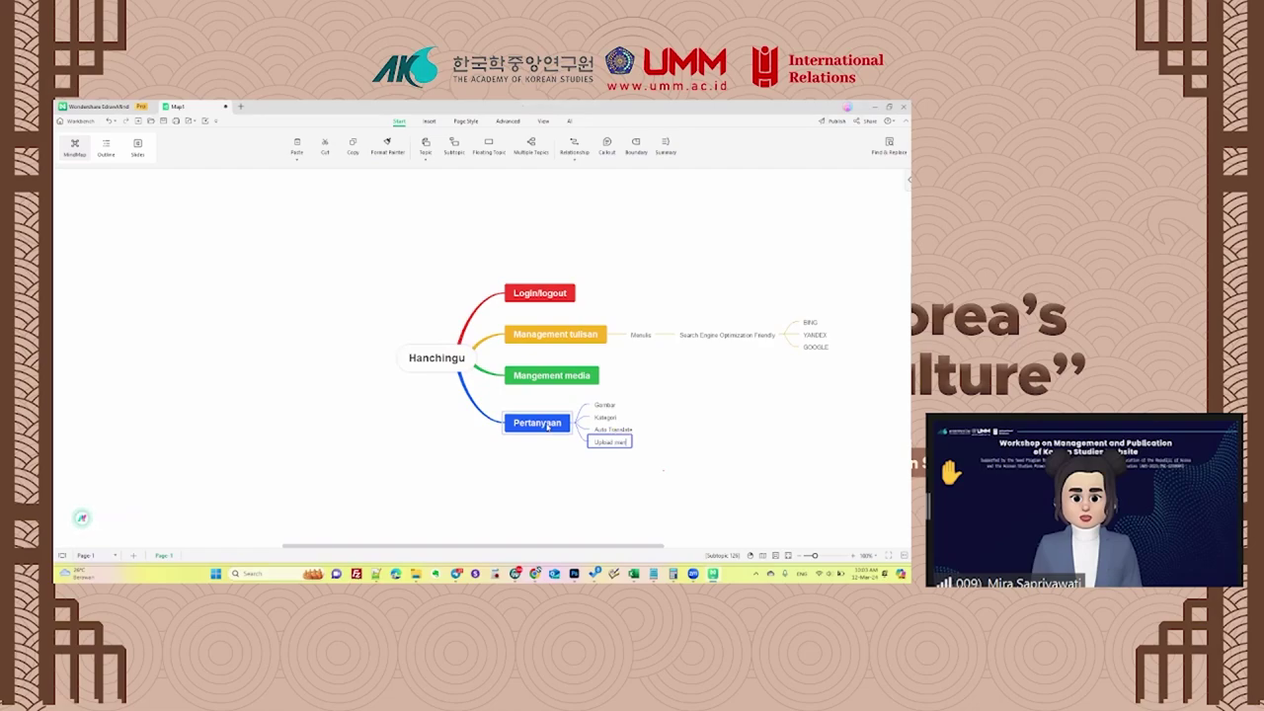
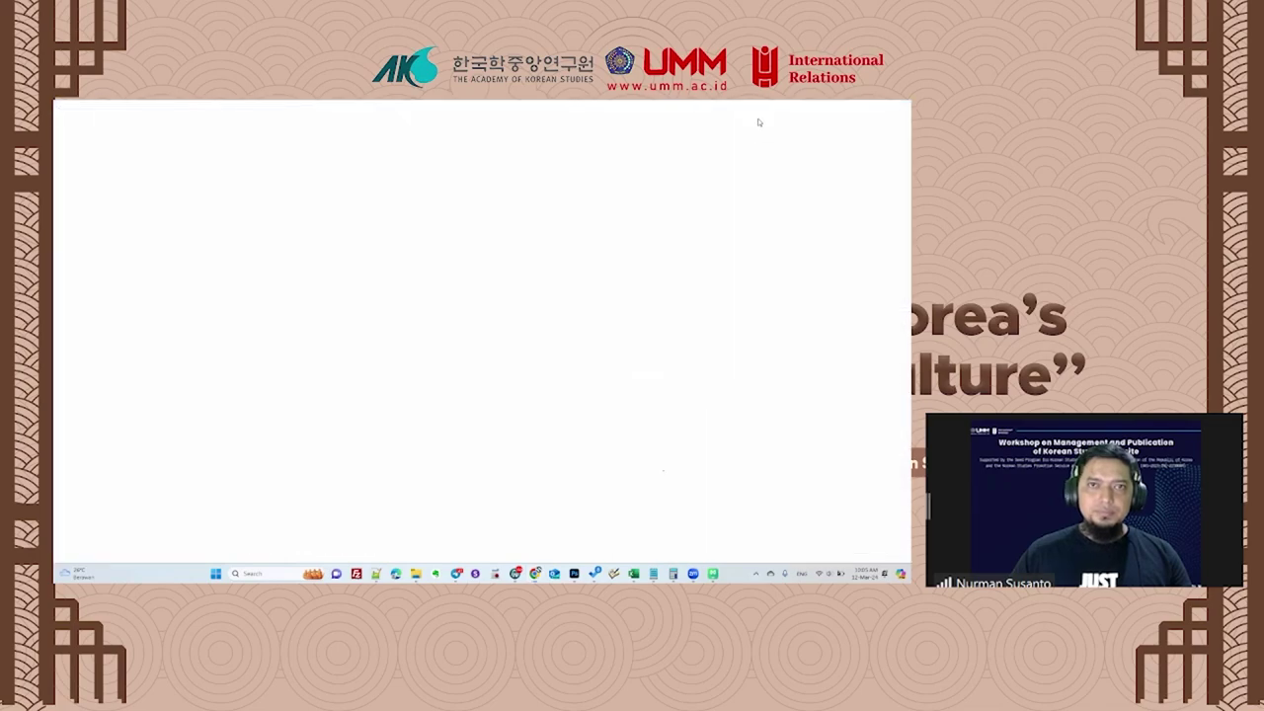
Load the wp-admin login in a private window and open the 'Lupa sandi Anda?' lost-password page.
{"action": "type", "text": "https://hanchingu.com/wp-admin/"}
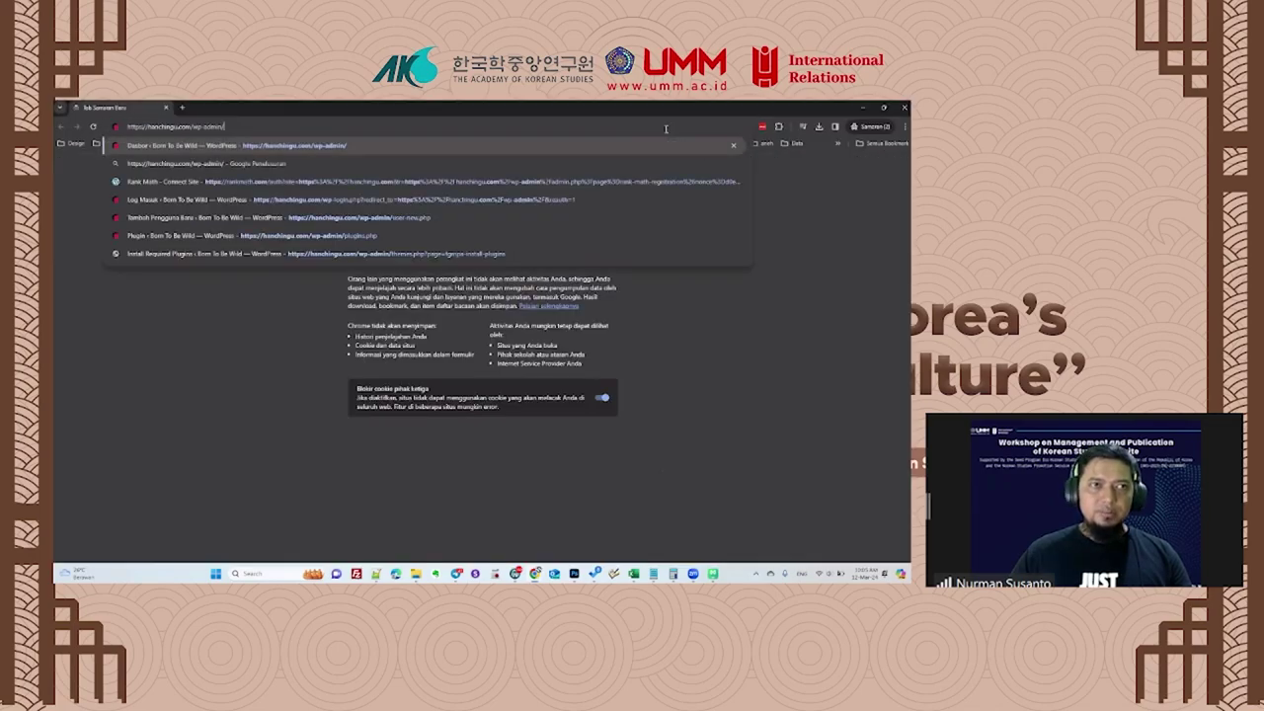
{"action": "key", "text": "Return"}
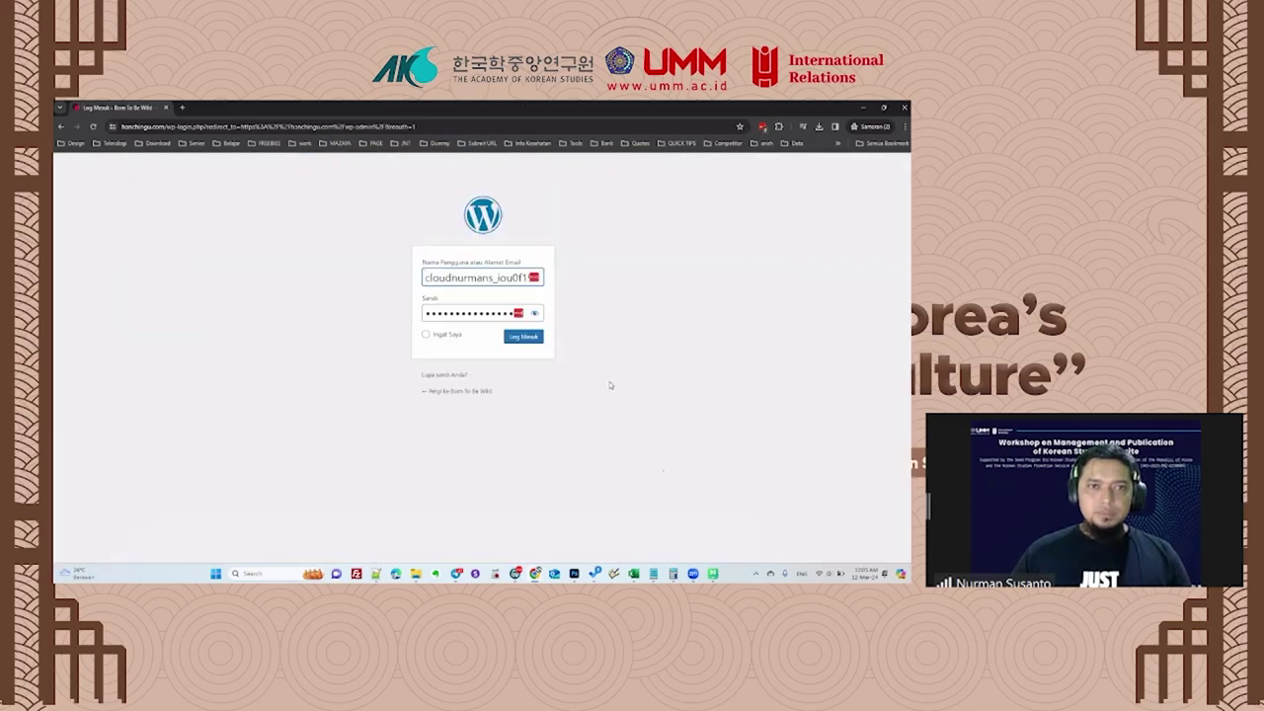
{"action": "left_click", "coordinate": [453, 376]}
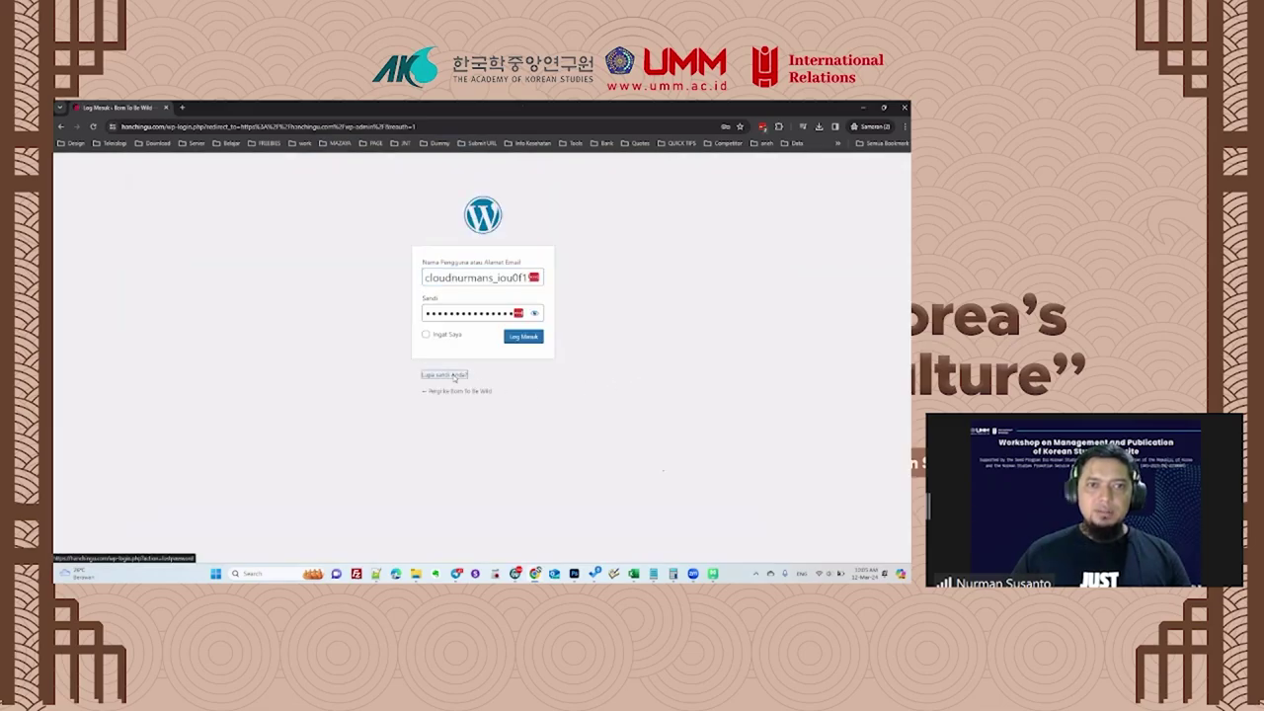
{"action": "left_click", "coordinate": [465, 332]}
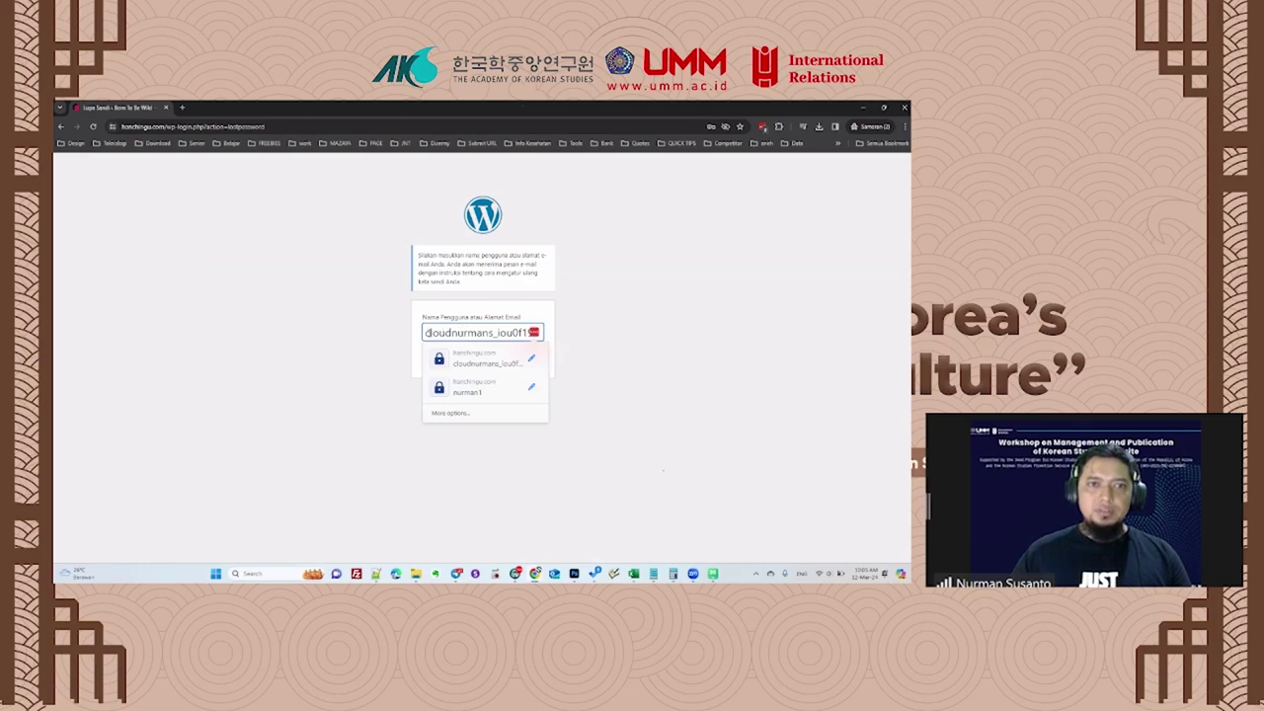
{"action": "right_click", "coordinate": [465, 339]}
{"action": "left_click", "coordinate": [594, 332]}
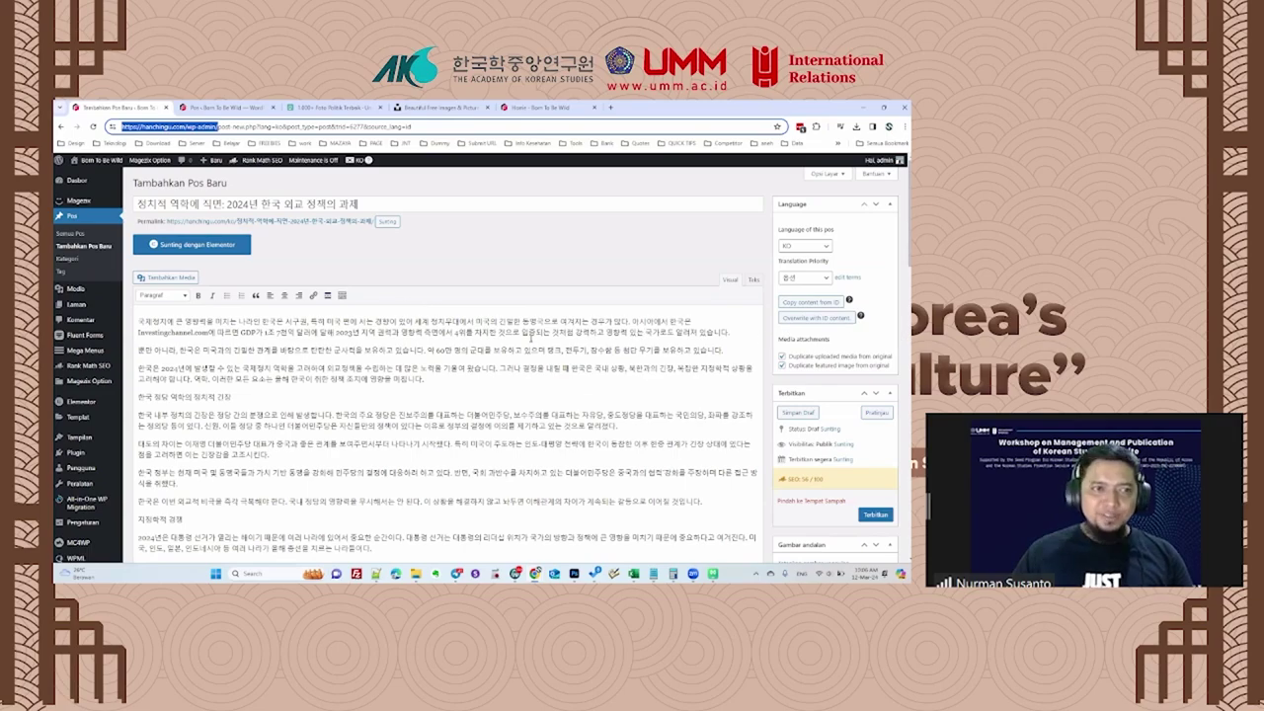
Open Pengguna > Semua Pengguna in a new browser tab and switch to it.
{"action": "mouse_move", "coordinate": [95, 477]}
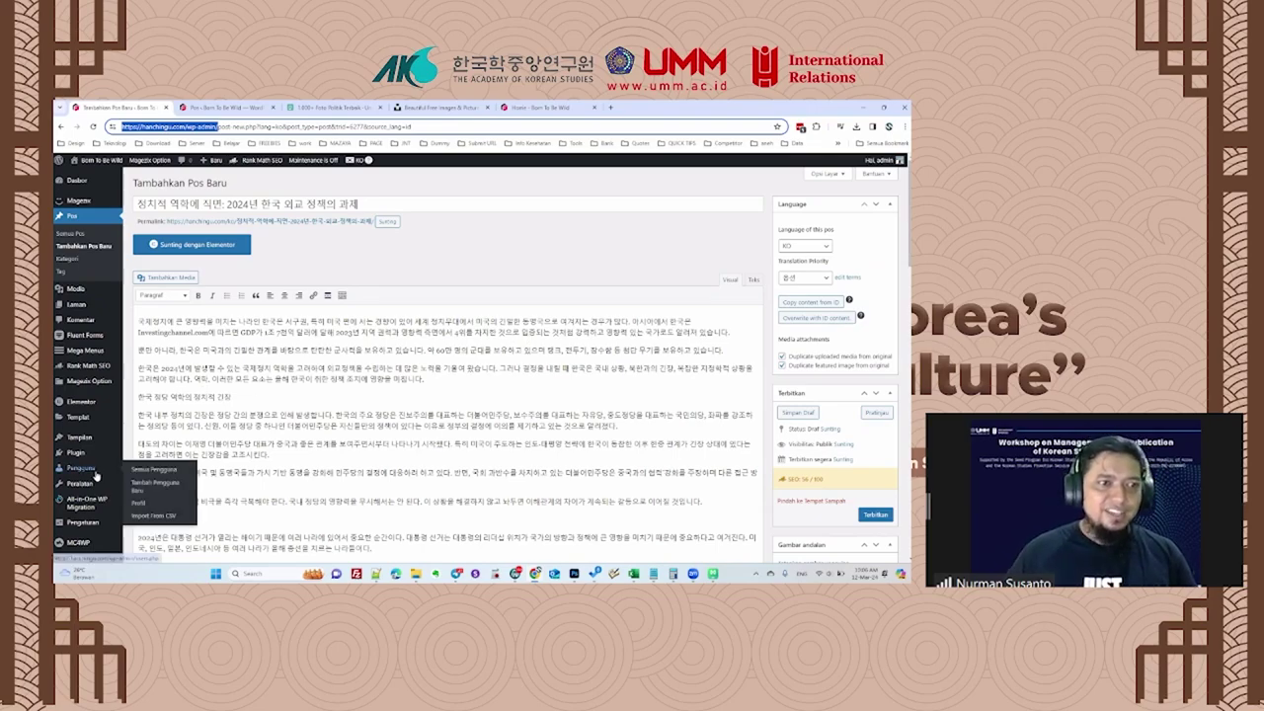
{"action": "right_click", "coordinate": [138, 469]}
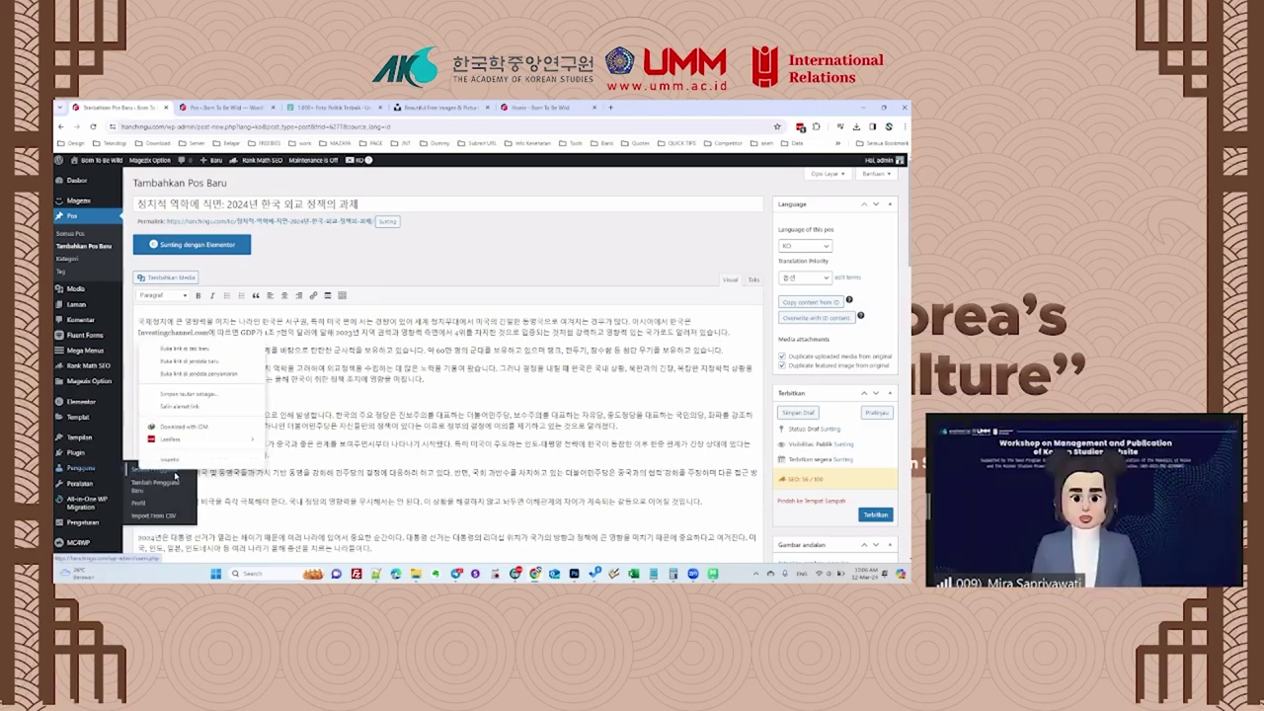
{"action": "left_click", "coordinate": [226, 349]}
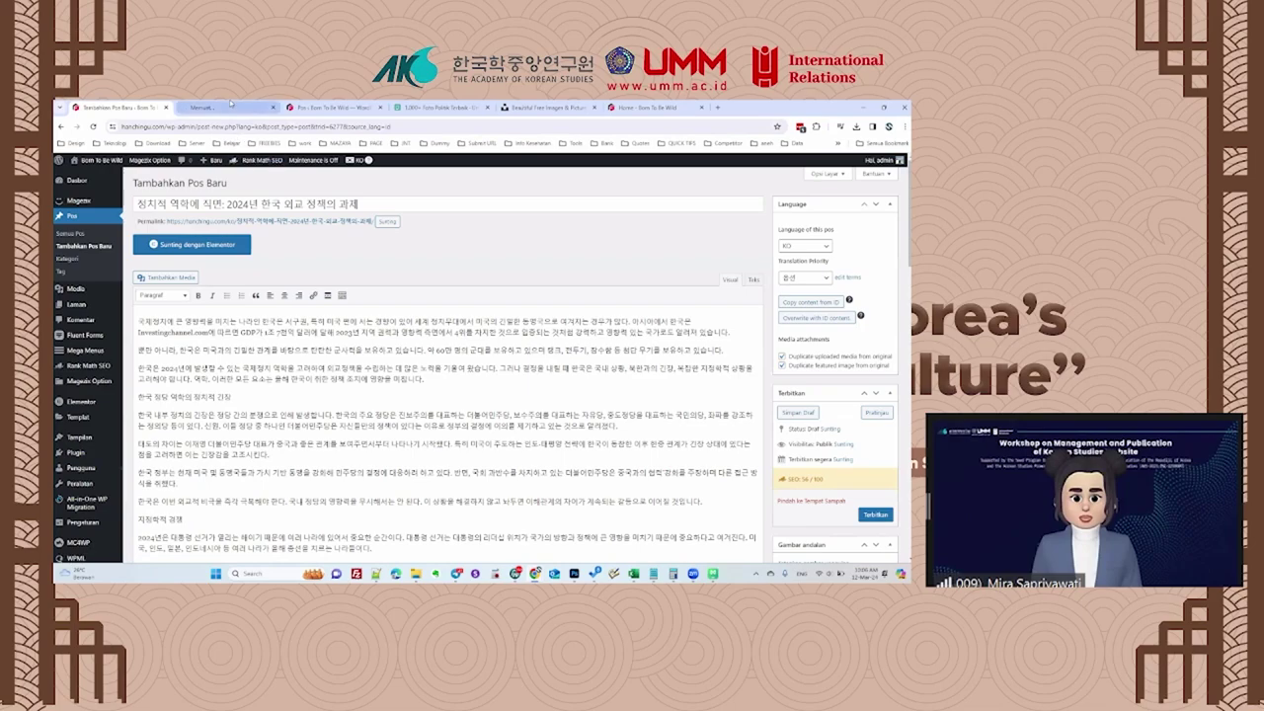
{"action": "left_click", "coordinate": [230, 103]}
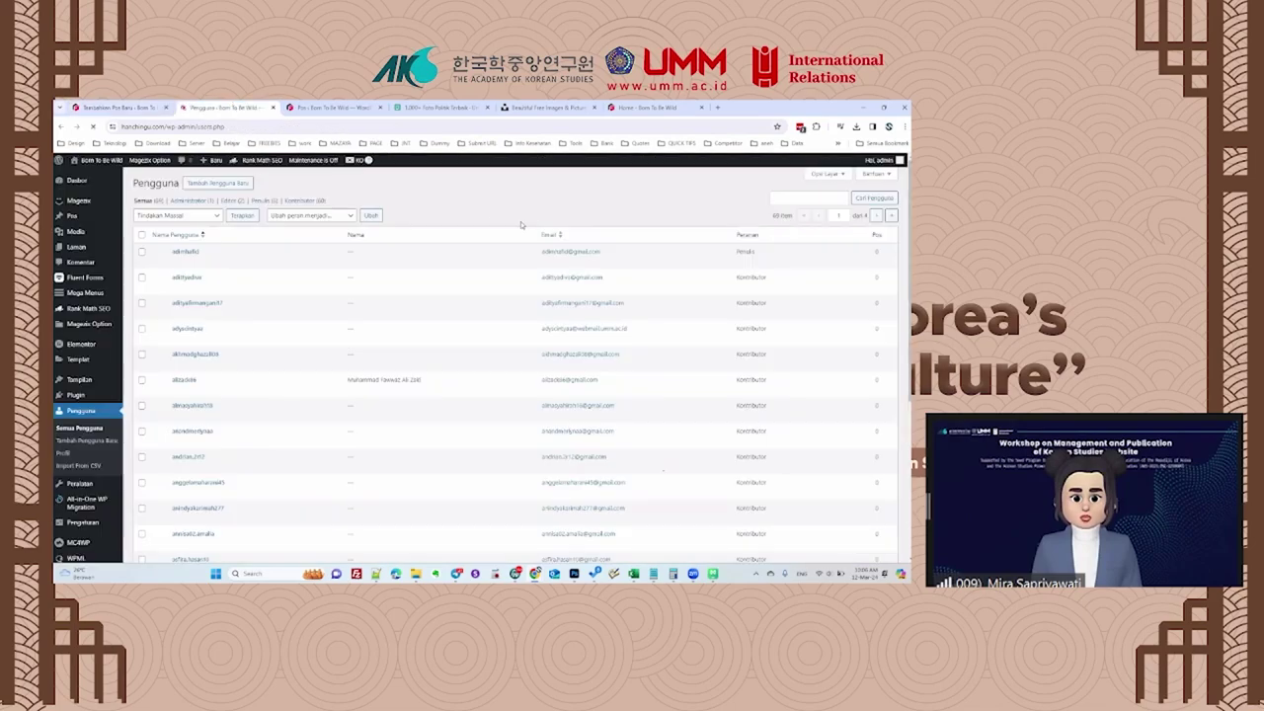
Search the users list for the contributor and open their profile for editing.
{"action": "left_click", "coordinate": [808, 200]}
{"action": "type", "text": "mira"}
{"action": "key", "text": "Return"}
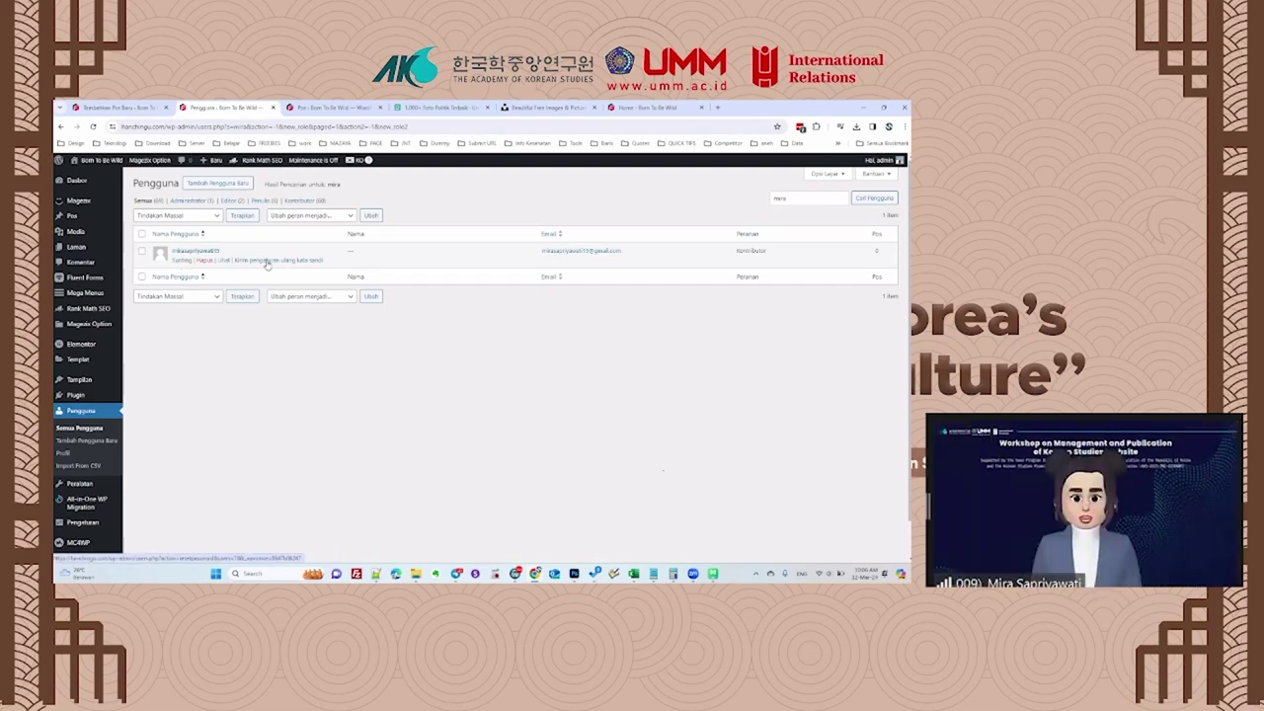
{"action": "left_click", "coordinate": [179, 261]}
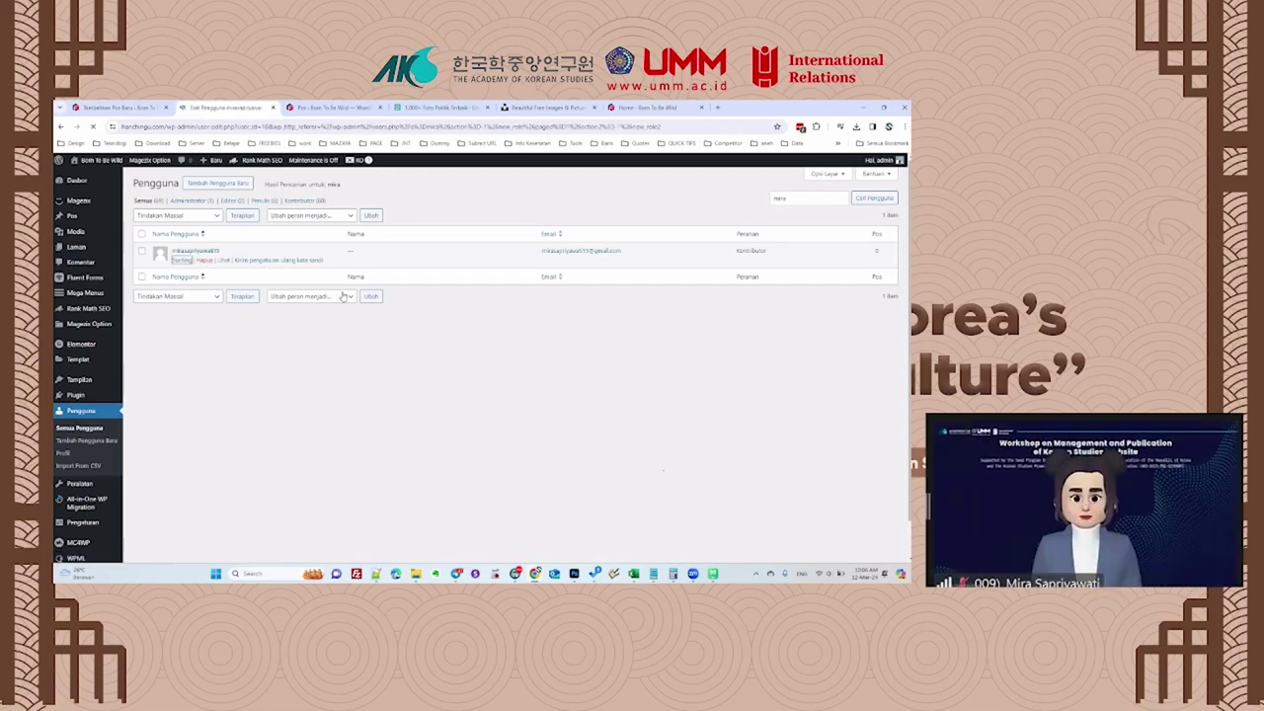
Set a new password for the user and confirm use of a weak password.
{"action": "scroll", "coordinate": [415, 302], "scroll_direction": "down", "scroll_amount": 10}
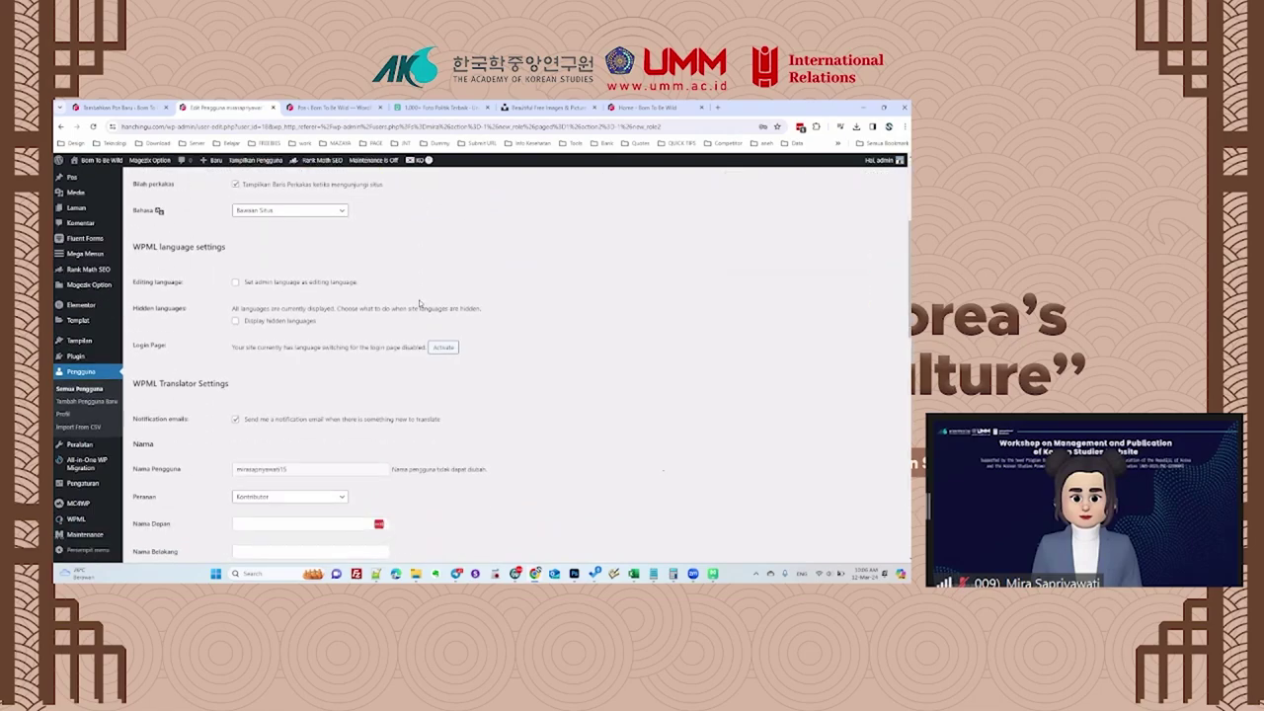
{"action": "scroll", "coordinate": [418, 299], "scroll_direction": "down", "scroll_amount": 8}
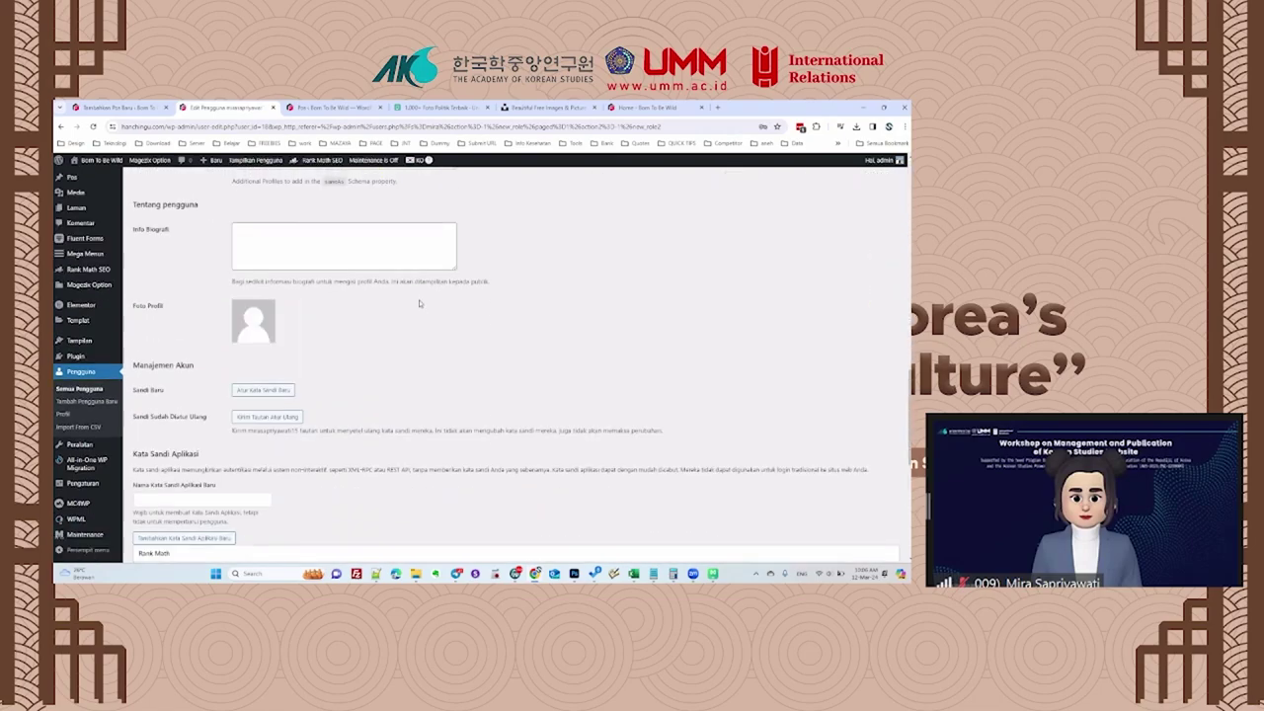
{"action": "left_click", "coordinate": [275, 296]}
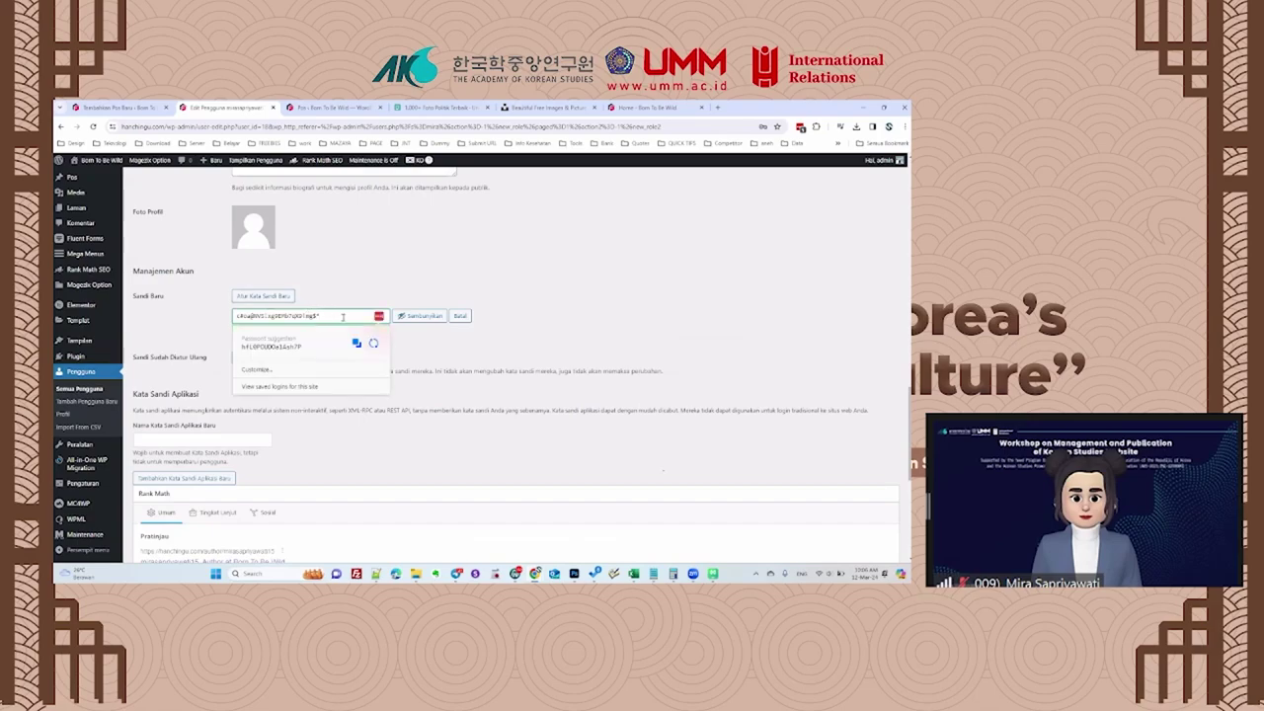
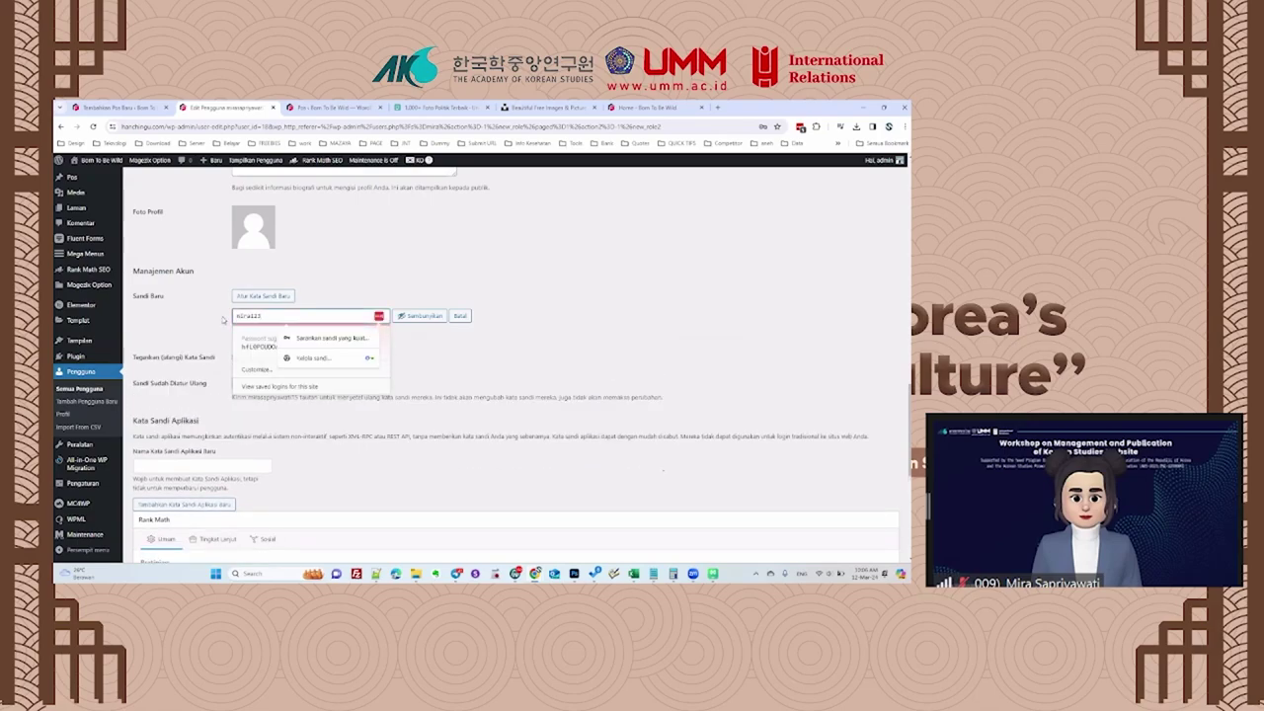
{"action": "left_click", "coordinate": [498, 253]}
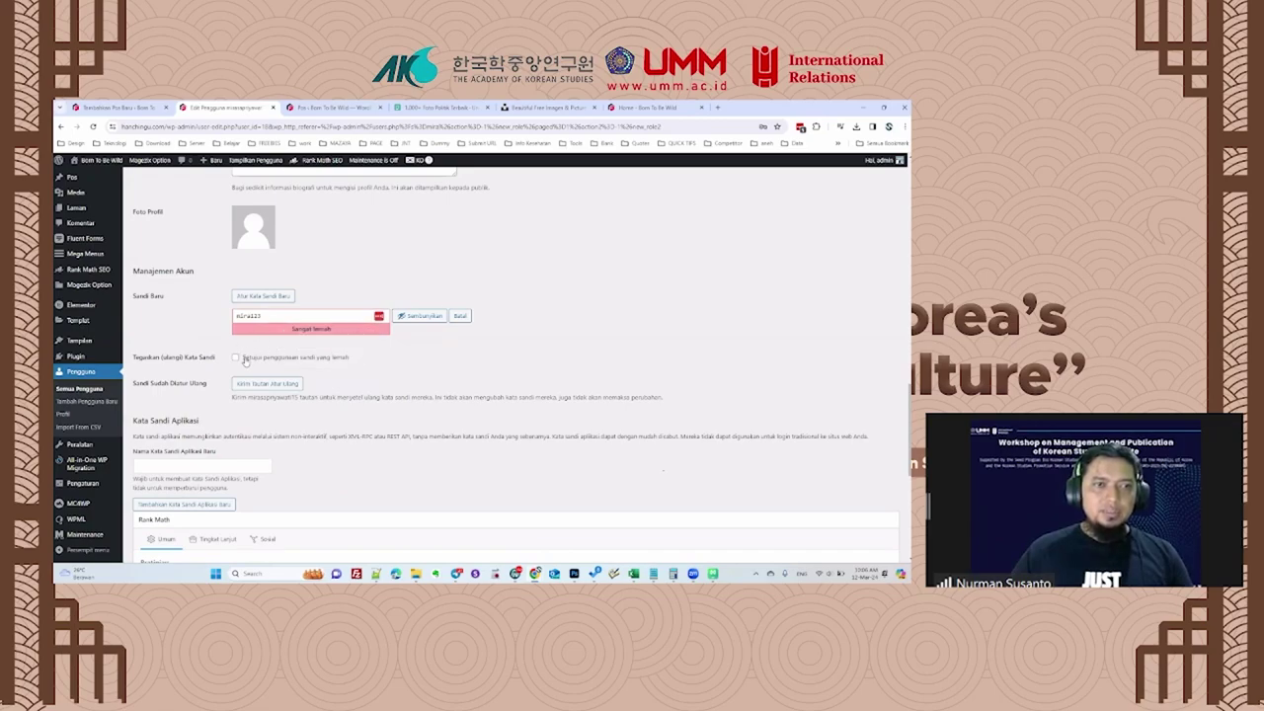
{"action": "left_click", "coordinate": [237, 358]}
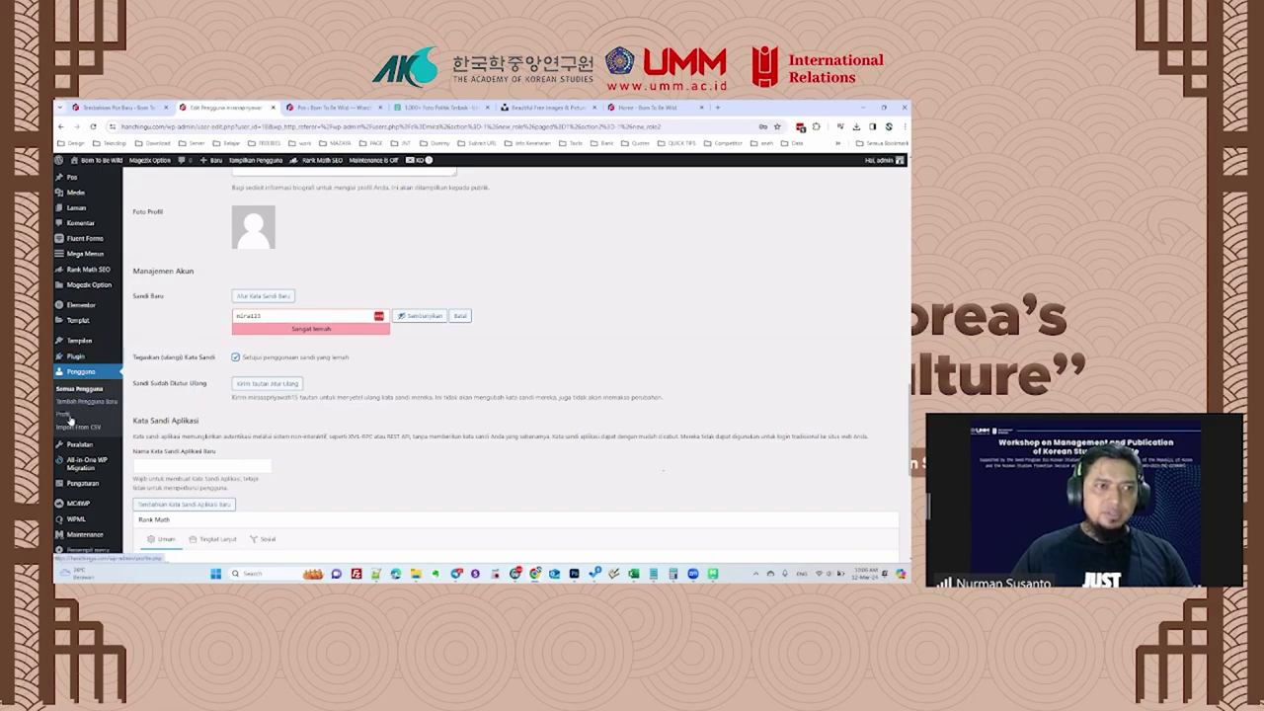
{"action": "left_click_drag", "start_coordinate": [262, 316], "coordinate": [215, 317]}
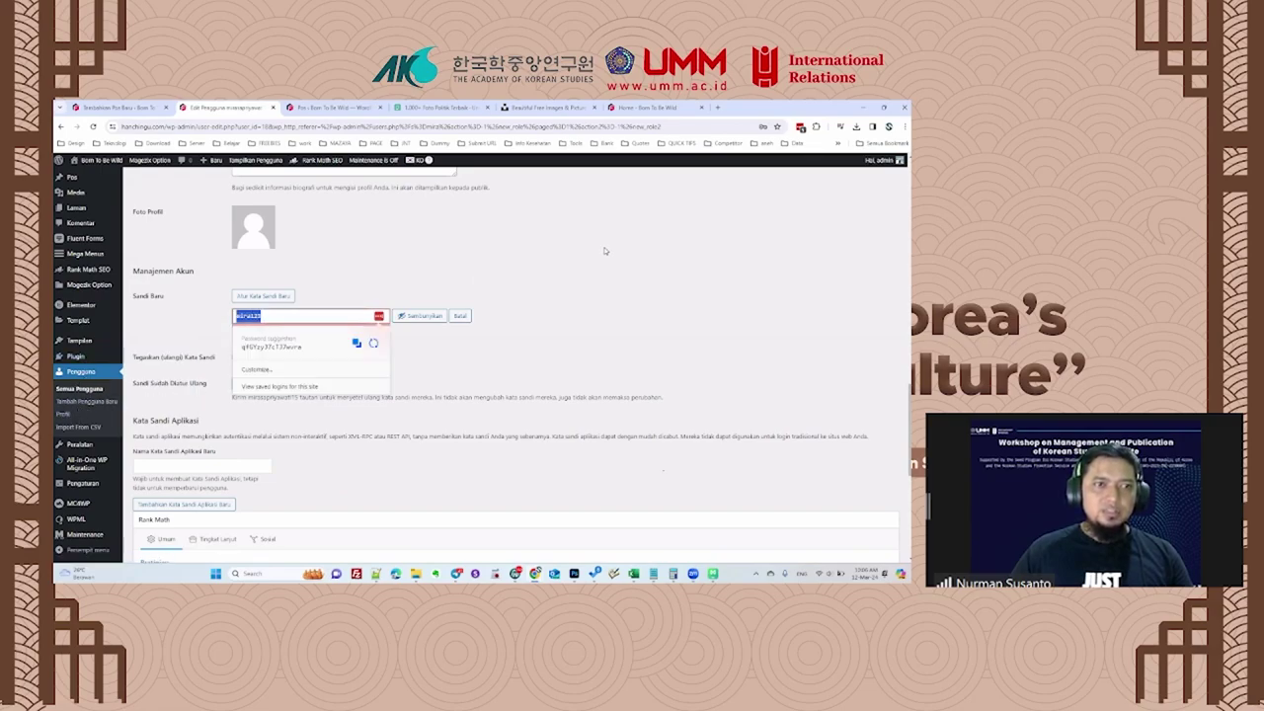
{"action": "left_click", "coordinate": [531, 302]}
Save the profile with Perbarui Pengguna and return to the Korean post draft tab.
{"action": "scroll", "coordinate": [573, 368], "scroll_direction": "down", "scroll_amount": 3}
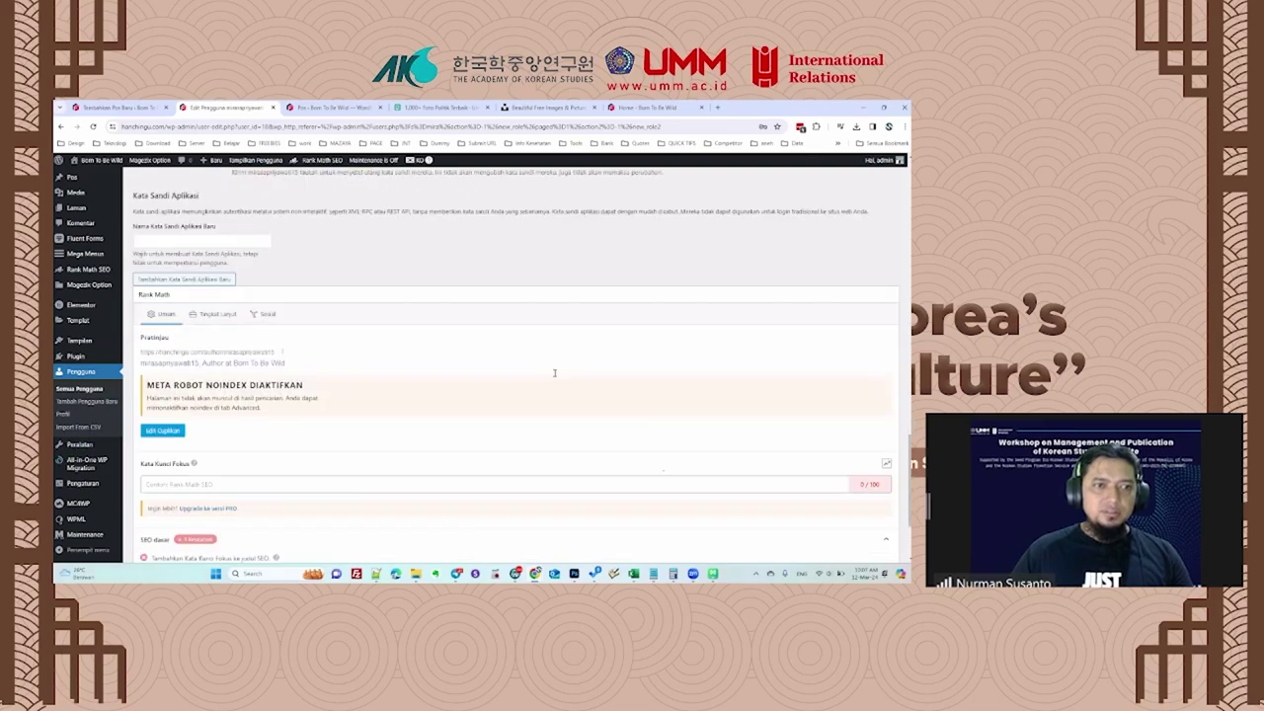
{"action": "scroll", "coordinate": [554, 376], "scroll_direction": "down", "scroll_amount": 2}
{"action": "left_click", "coordinate": [164, 516]}
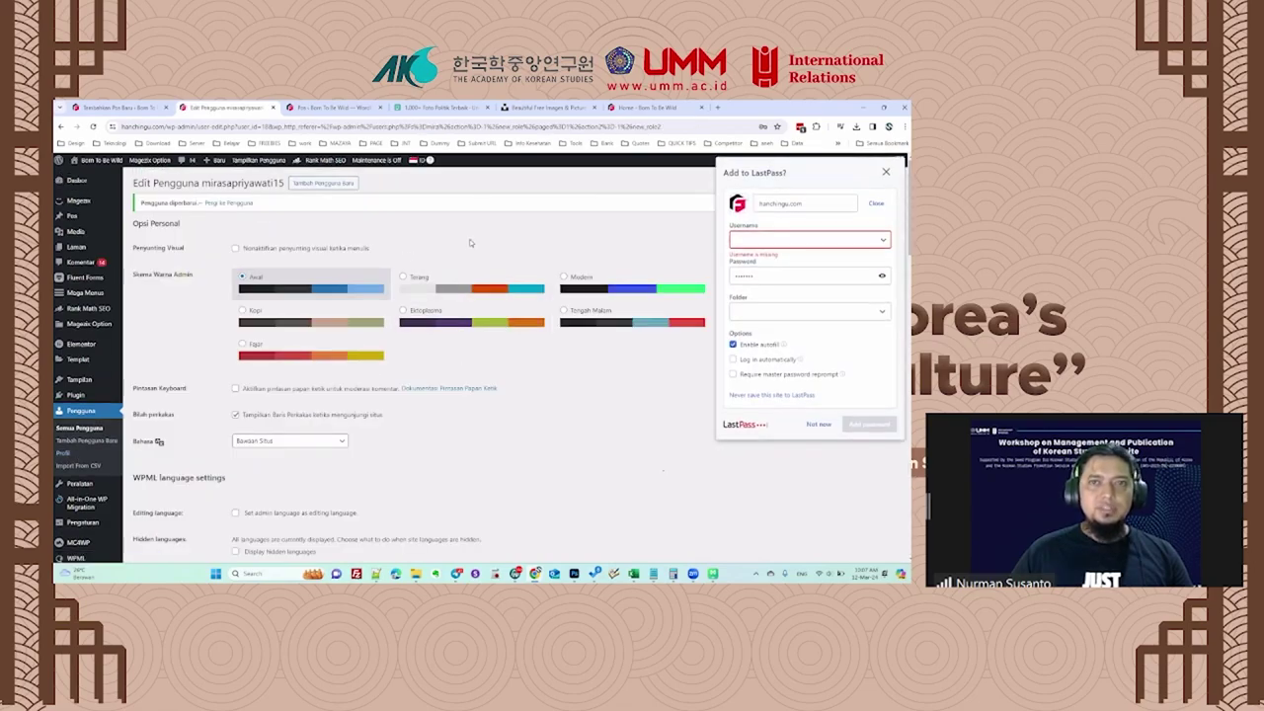
{"action": "left_click", "coordinate": [884, 172]}
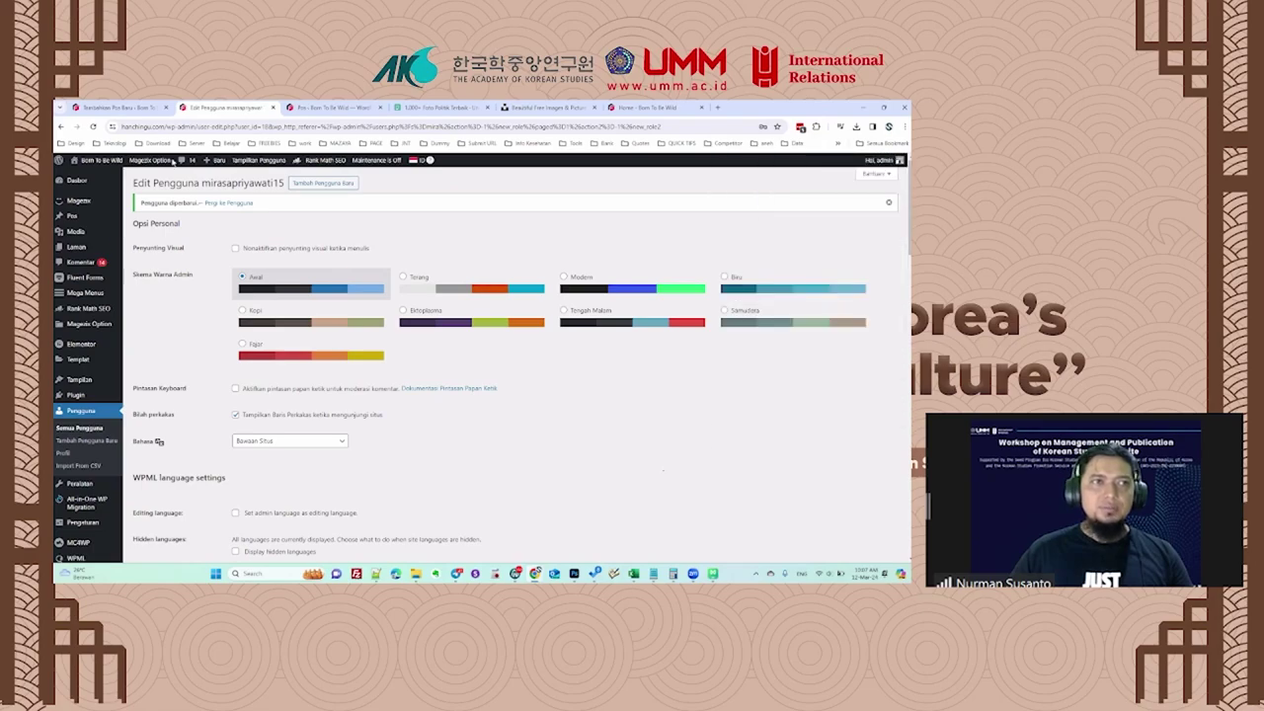
{"action": "key", "text": "ctrl+shift+Tab"}
{"action": "mouse_move", "coordinate": [84, 468]}
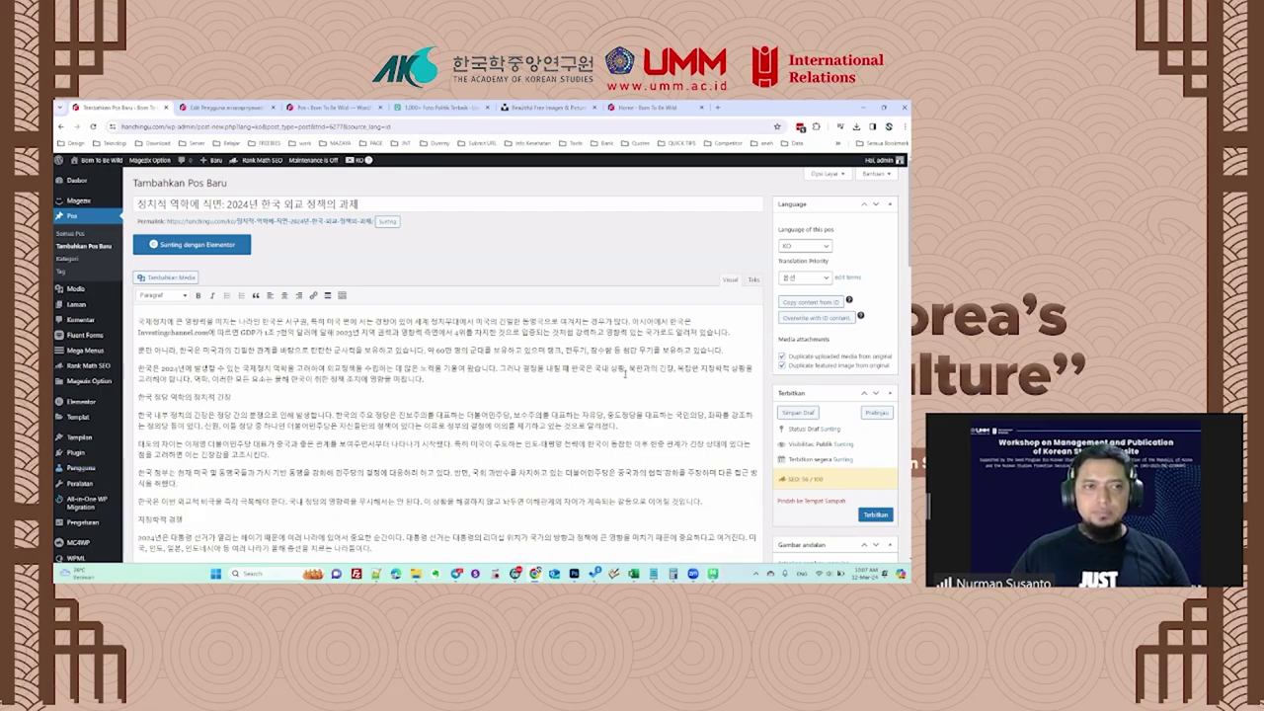
{"action": "scroll", "coordinate": [625, 373], "scroll_direction": "down", "scroll_amount": 3}
{"action": "scroll", "coordinate": [625, 373], "scroll_direction": "down", "scroll_amount": 5}
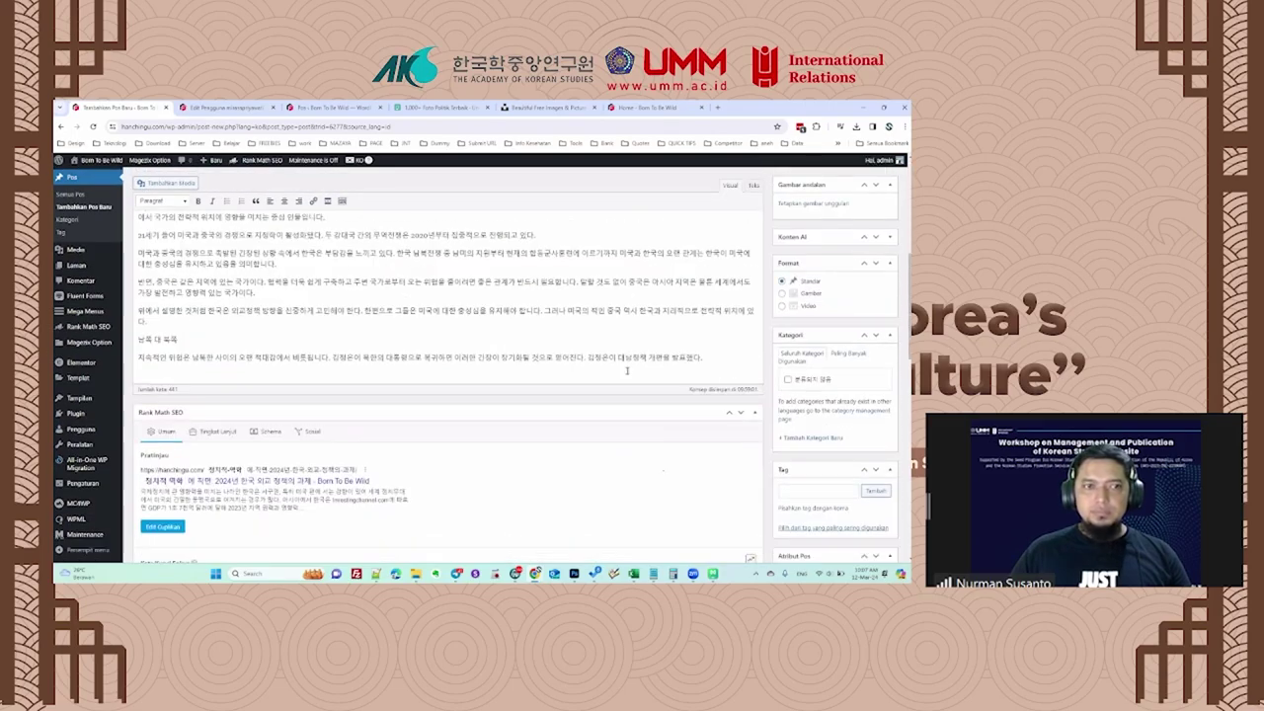
{"action": "scroll", "coordinate": [626, 372], "scroll_direction": "up", "scroll_amount": 5}
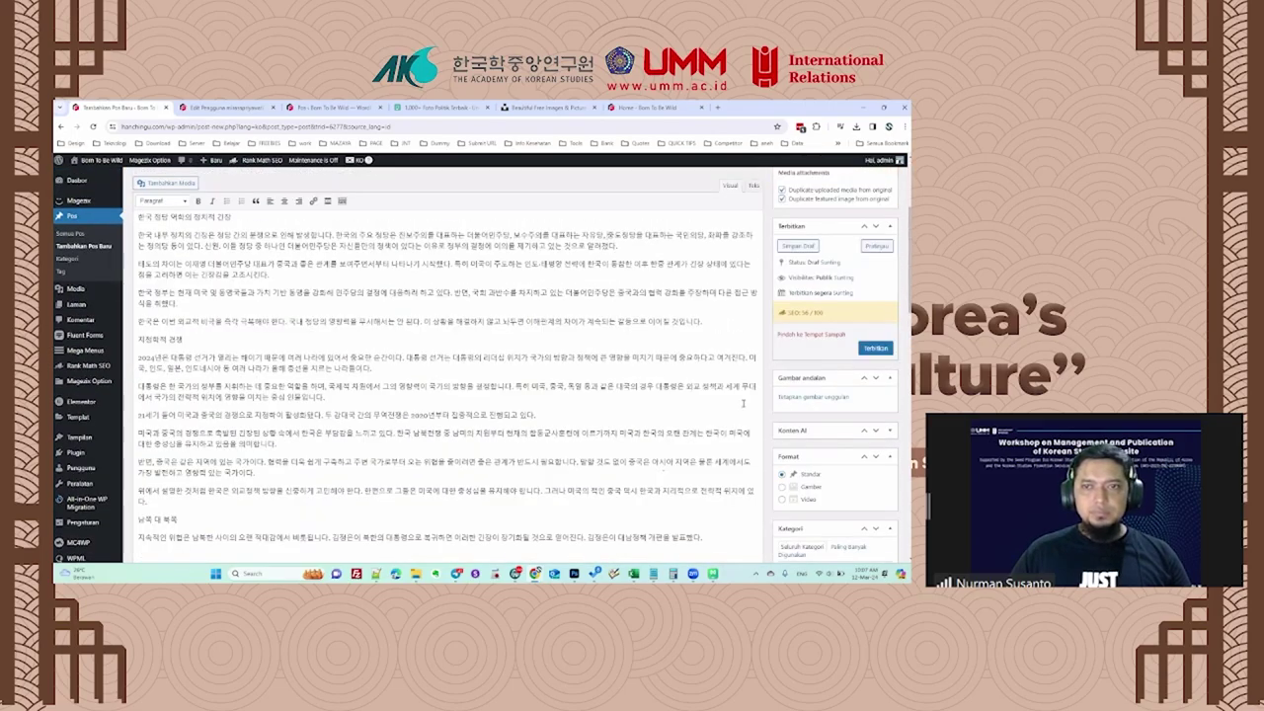
{"action": "scroll", "coordinate": [664, 379], "scroll_direction": "up", "scroll_amount": 3}
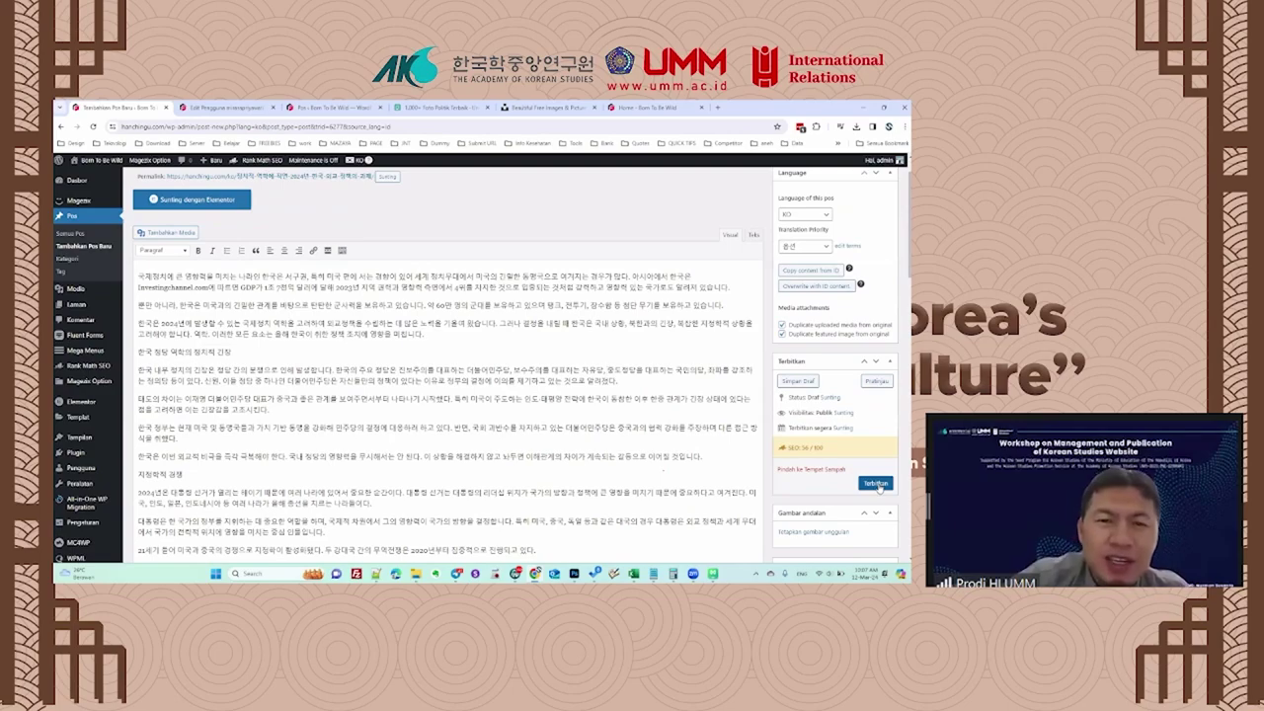
{"action": "left_click", "coordinate": [875, 484]}
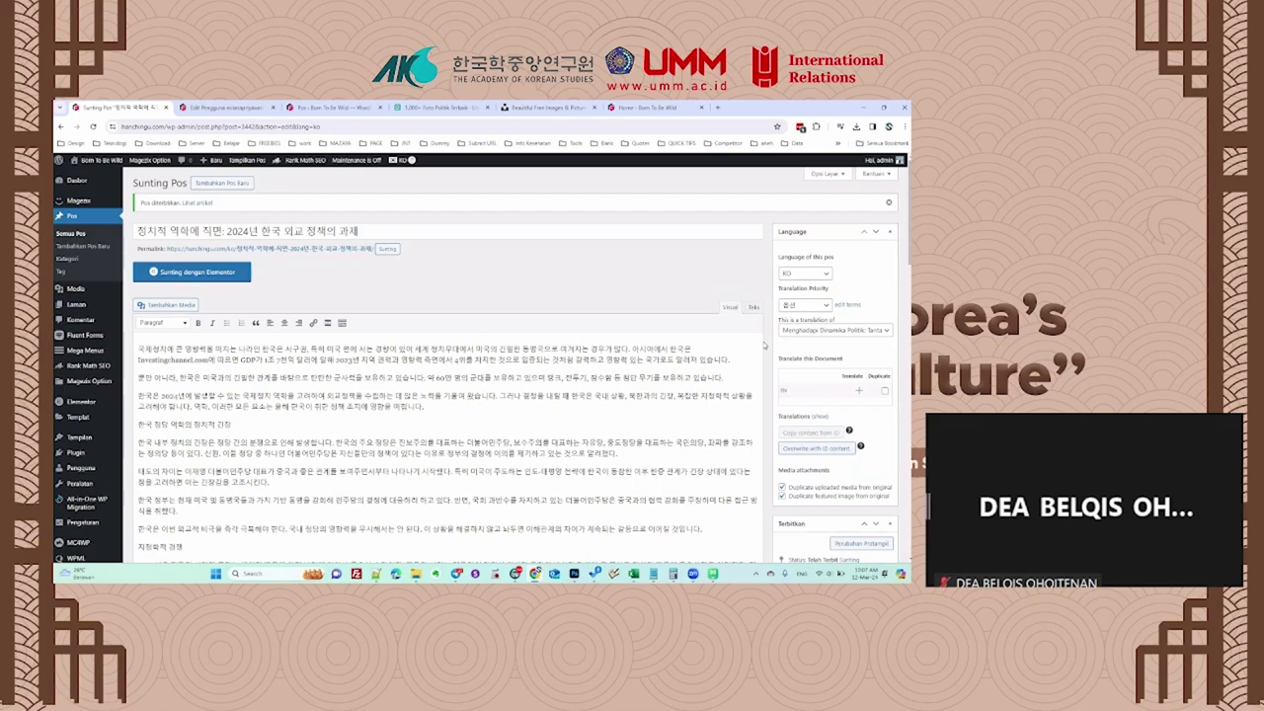
{"action": "key", "text": "ctrl+Print"}
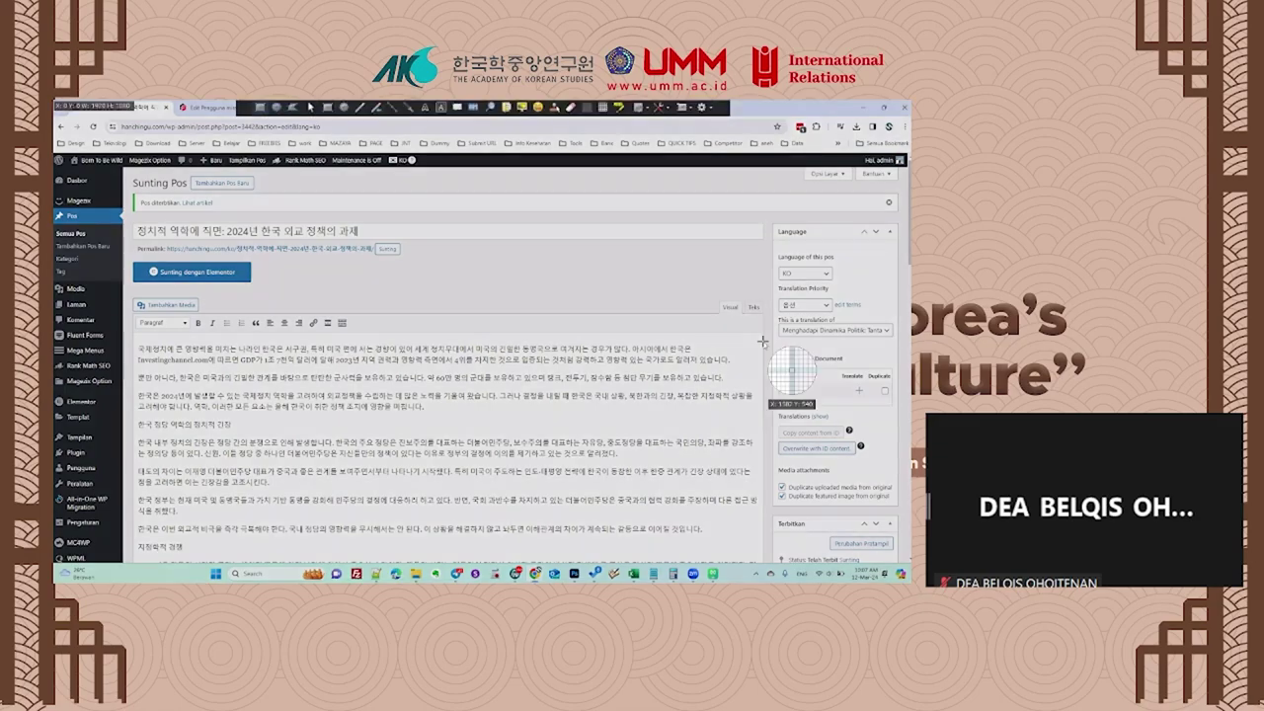
{"action": "left_click", "coordinate": [762, 342]}
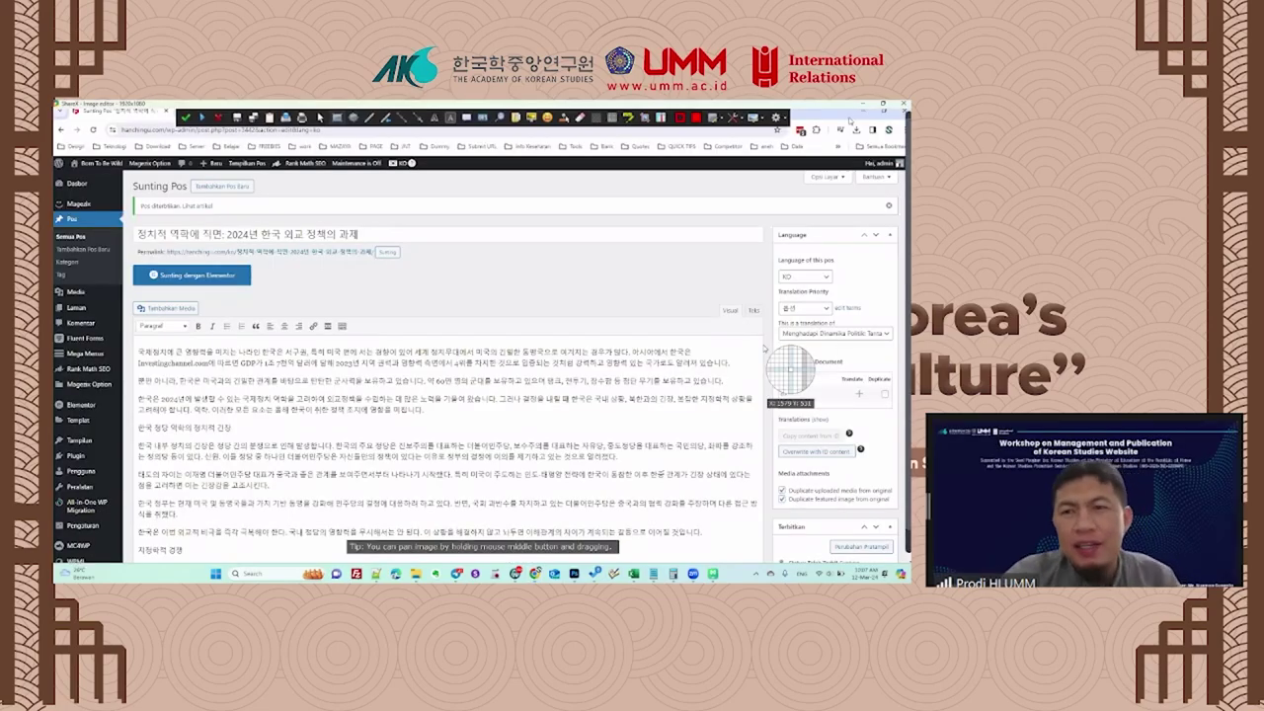
{"action": "key", "text": "ctrl+Print"}
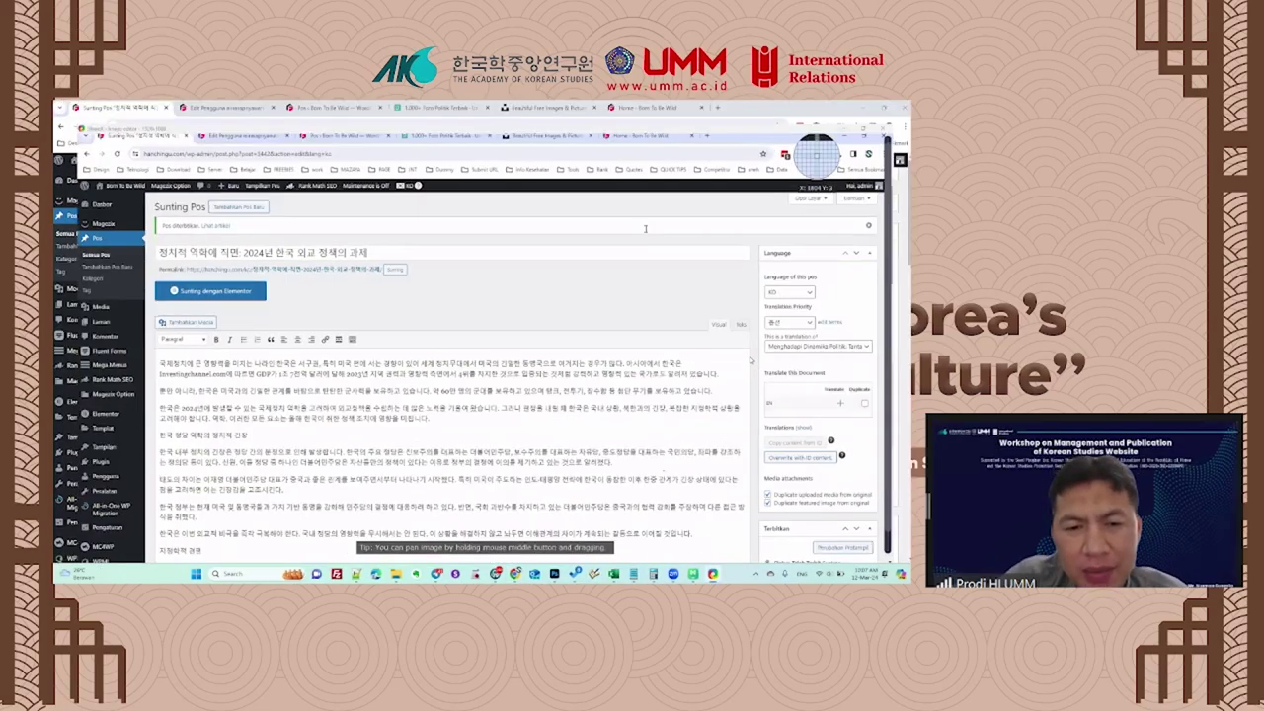
{"action": "key", "text": "Escape"}
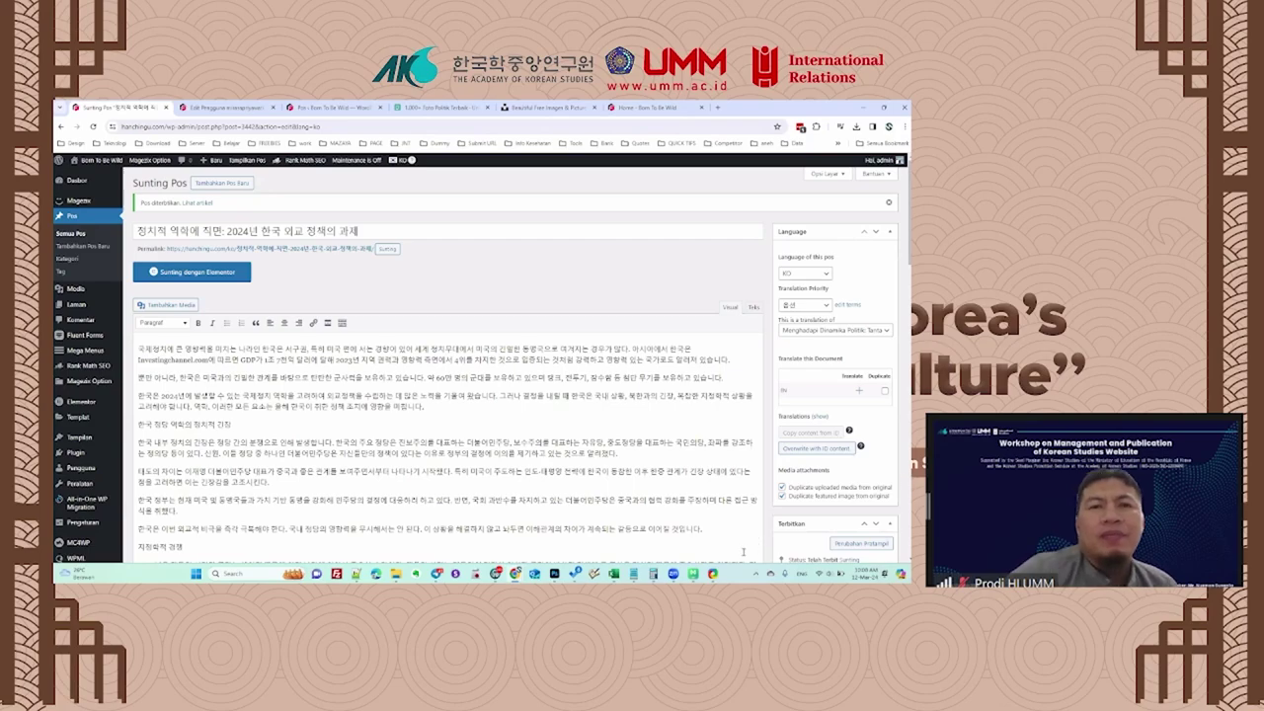
Switch to EdrawMind and add a subtopic labelled Kategori beneath the Pertanyaan node.
{"action": "left_click", "coordinate": [694, 574]}
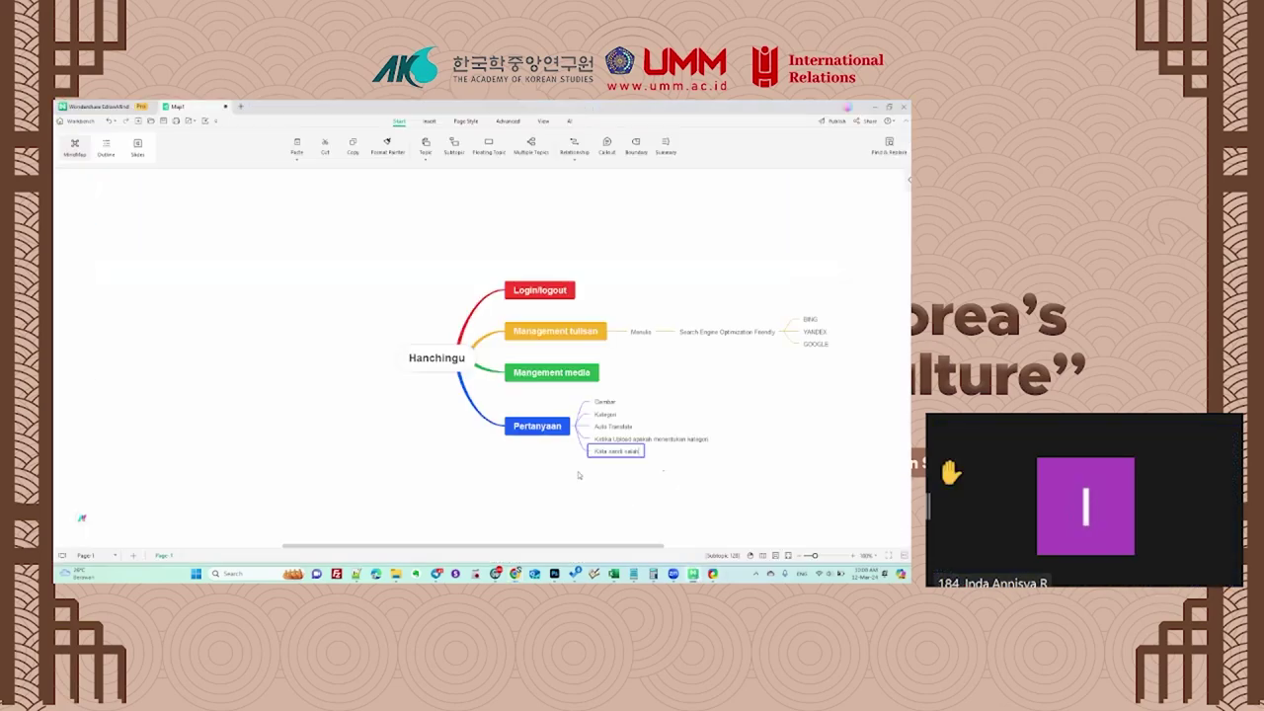
{"action": "key", "text": "Tab"}
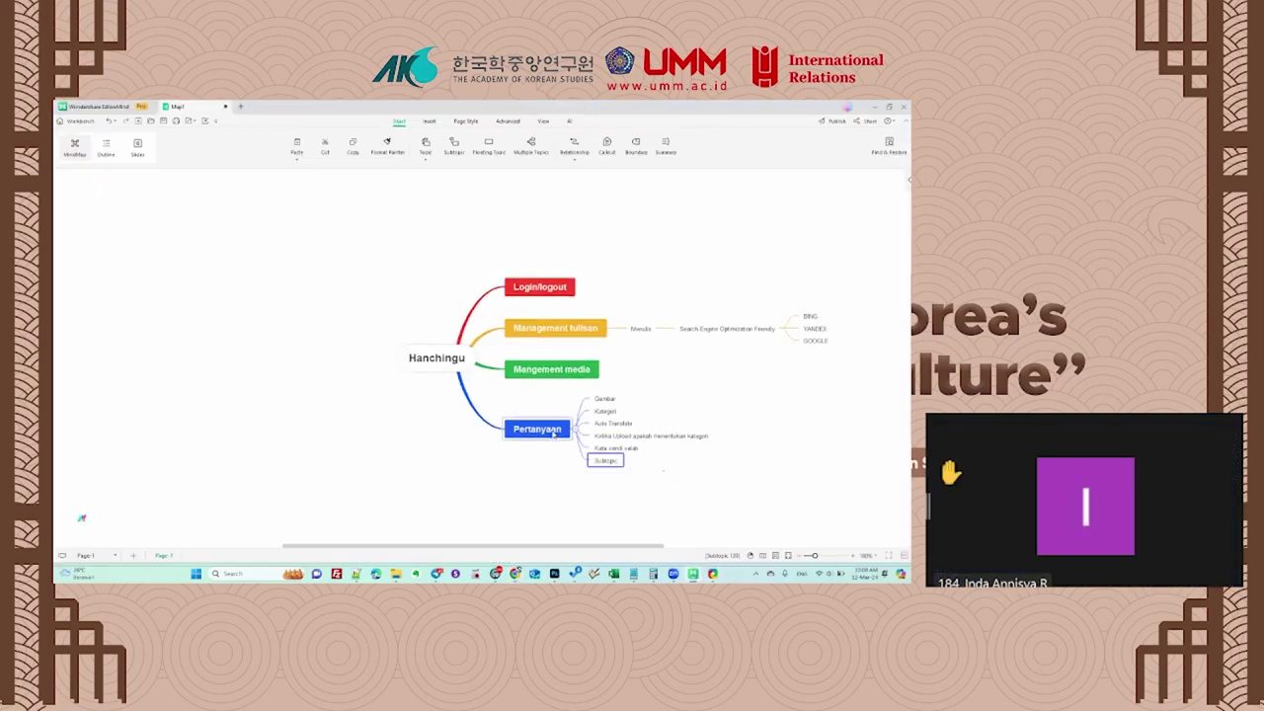
{"action": "double_click", "coordinate": [608, 462]}
{"action": "type", "text": "Ko"}
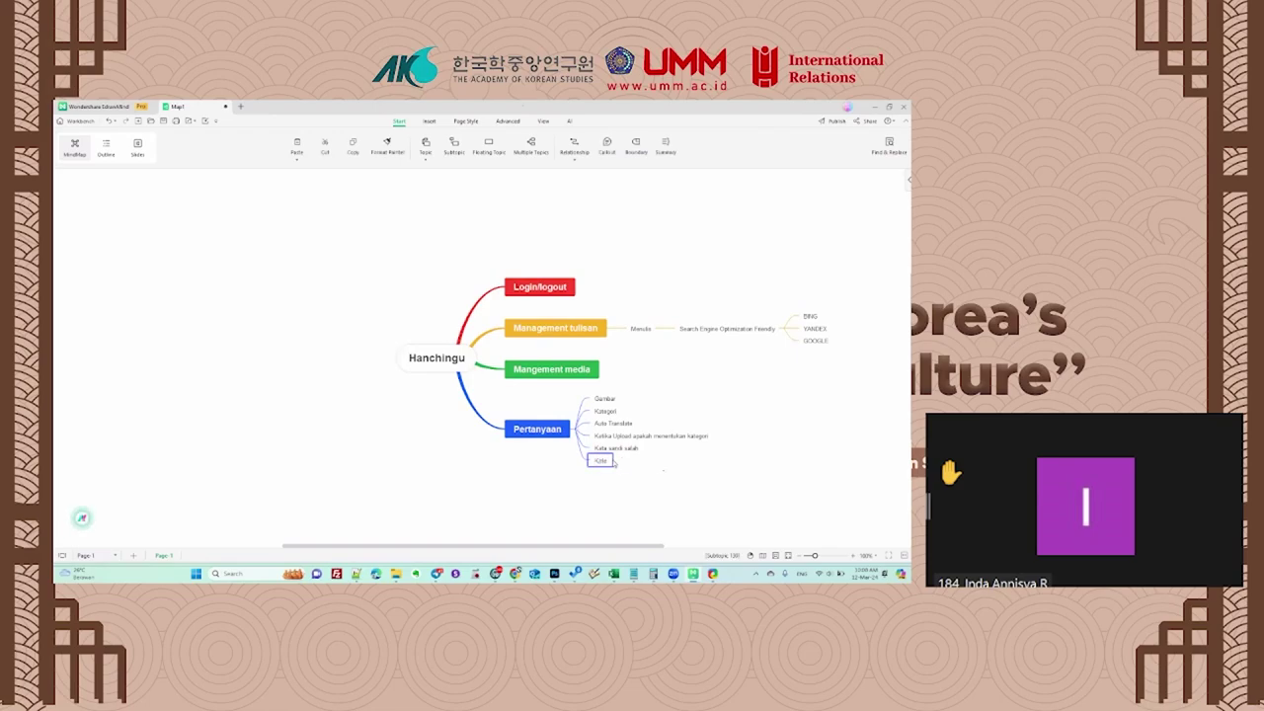
{"action": "type", "text": "ta"}
{"action": "type", "text": "gori"}
{"action": "left_click", "coordinate": [729, 483]}
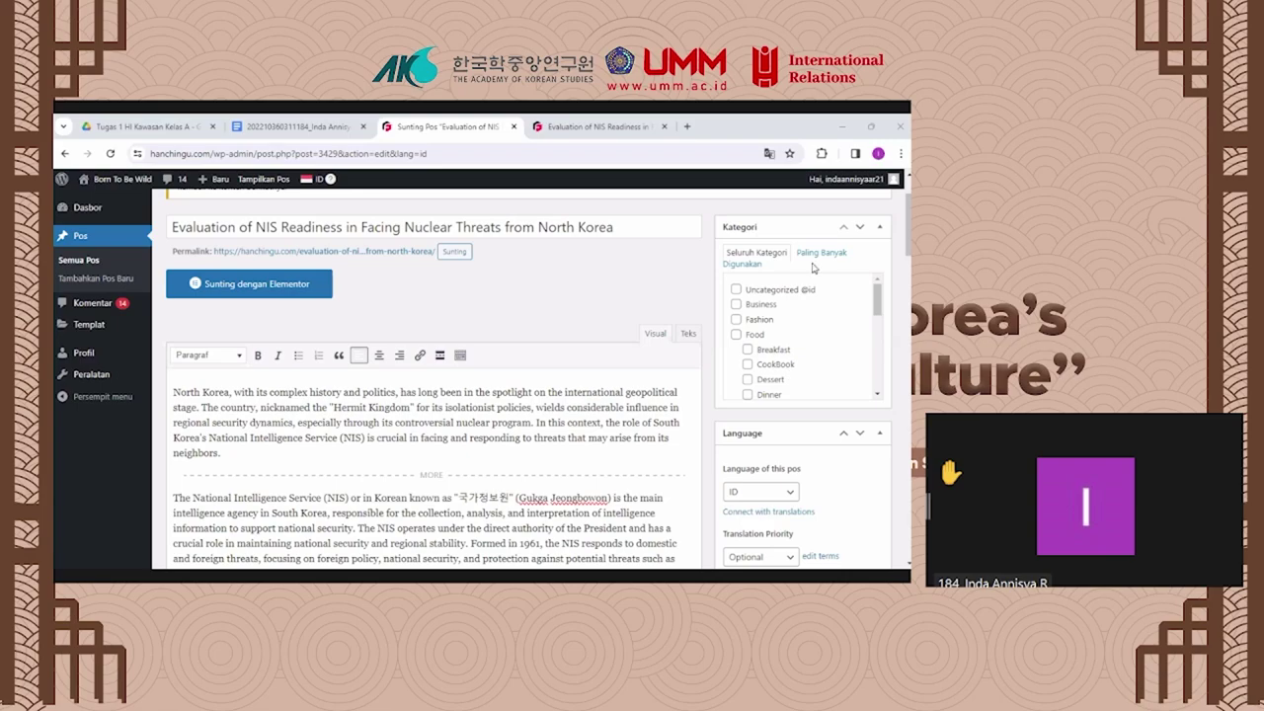
{"action": "scroll", "coordinate": [853, 253], "scroll_direction": "up", "scroll_amount": 1}
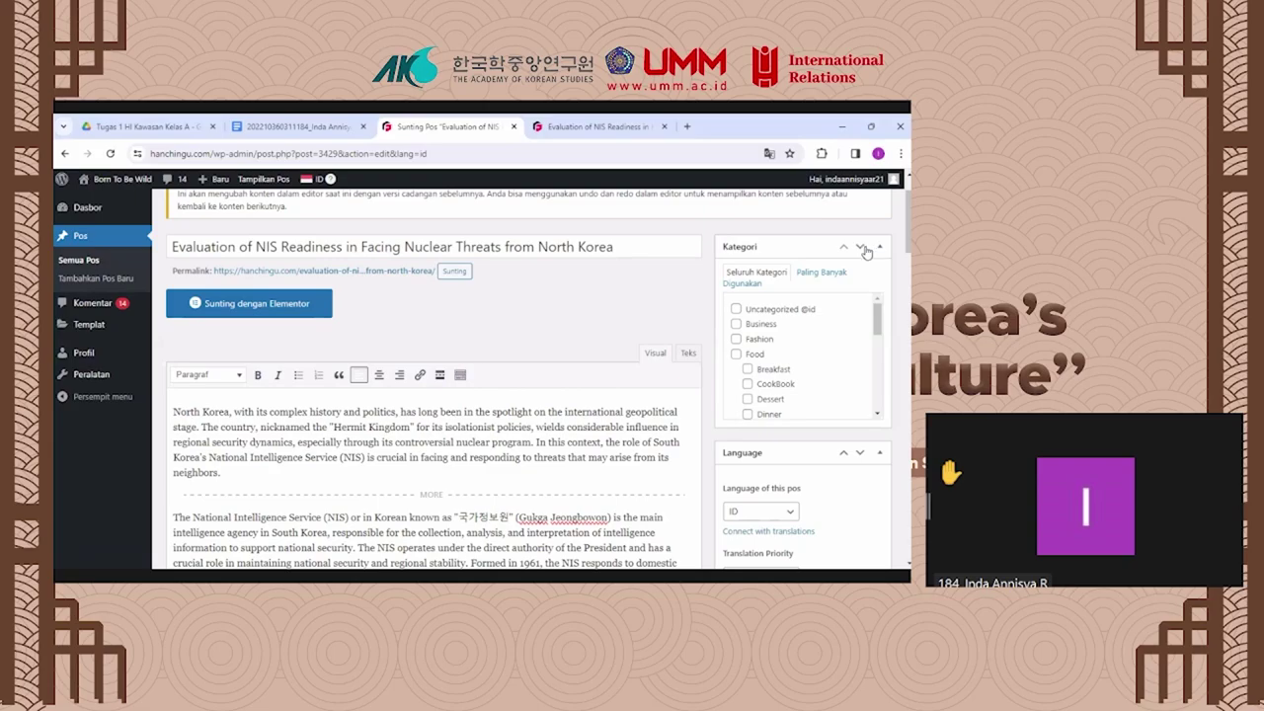
{"action": "scroll", "coordinate": [850, 282], "scroll_direction": "up", "scroll_amount": 5}
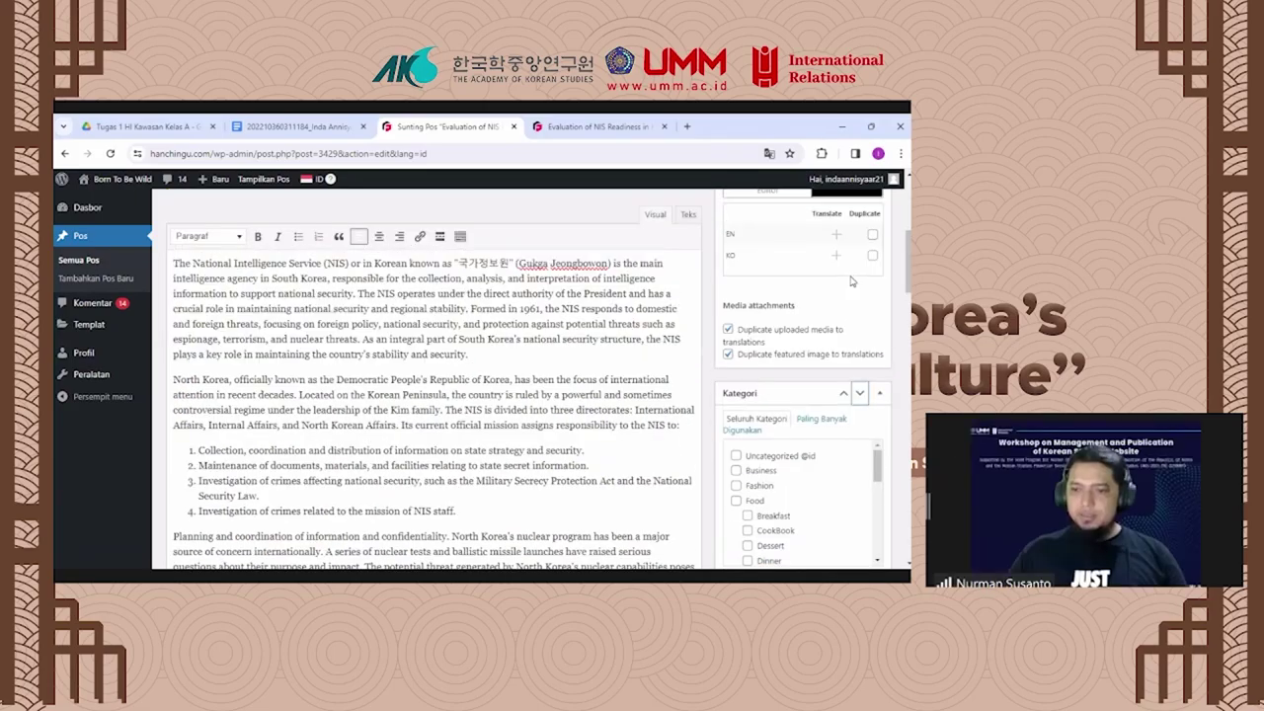
{"action": "scroll", "coordinate": [852, 282], "scroll_direction": "up", "scroll_amount": 3}
{"action": "scroll", "coordinate": [852, 282], "scroll_direction": "down", "scroll_amount": 4}
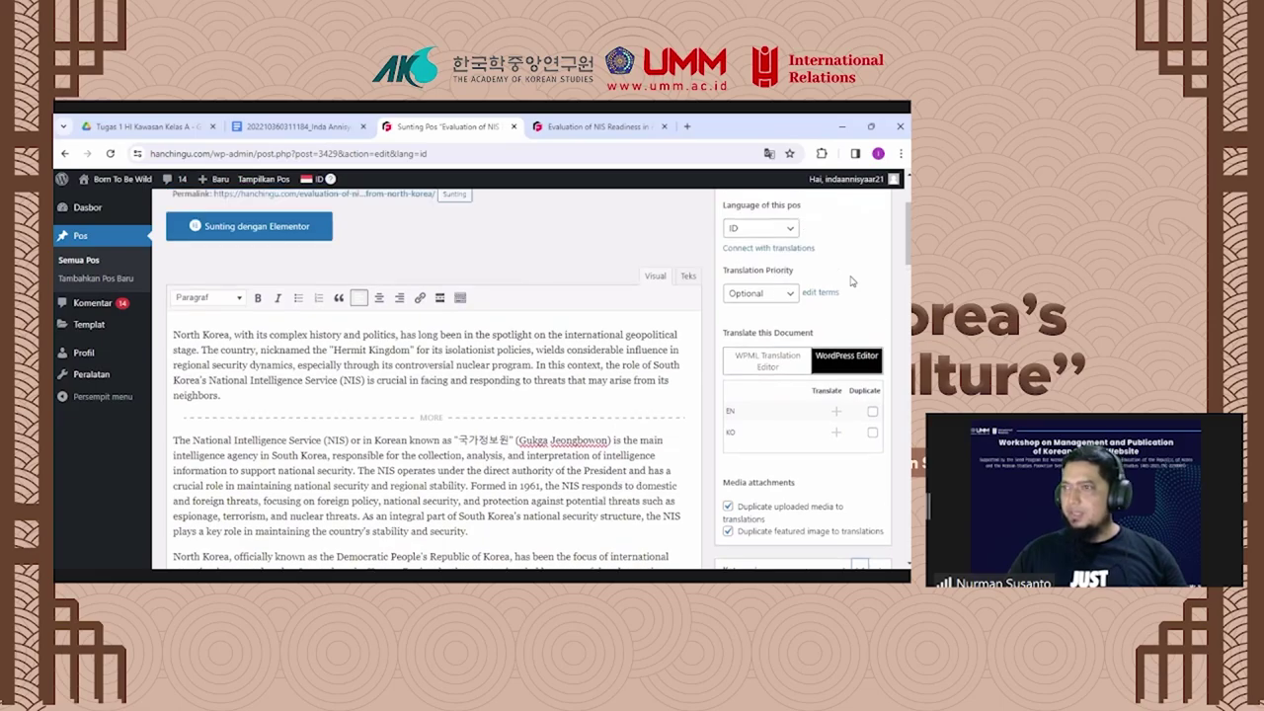
{"action": "scroll", "coordinate": [851, 282], "scroll_direction": "down", "scroll_amount": 5}
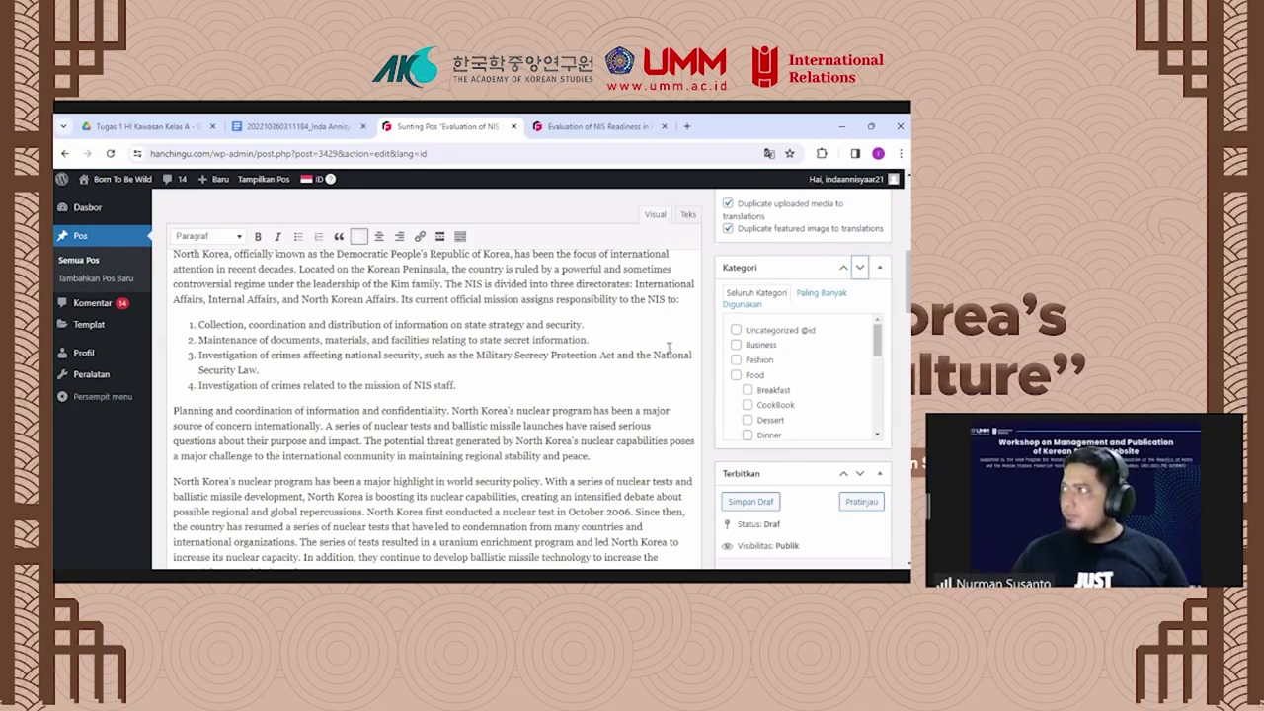
{"action": "scroll", "coordinate": [756, 370], "scroll_direction": "up", "scroll_amount": 1}
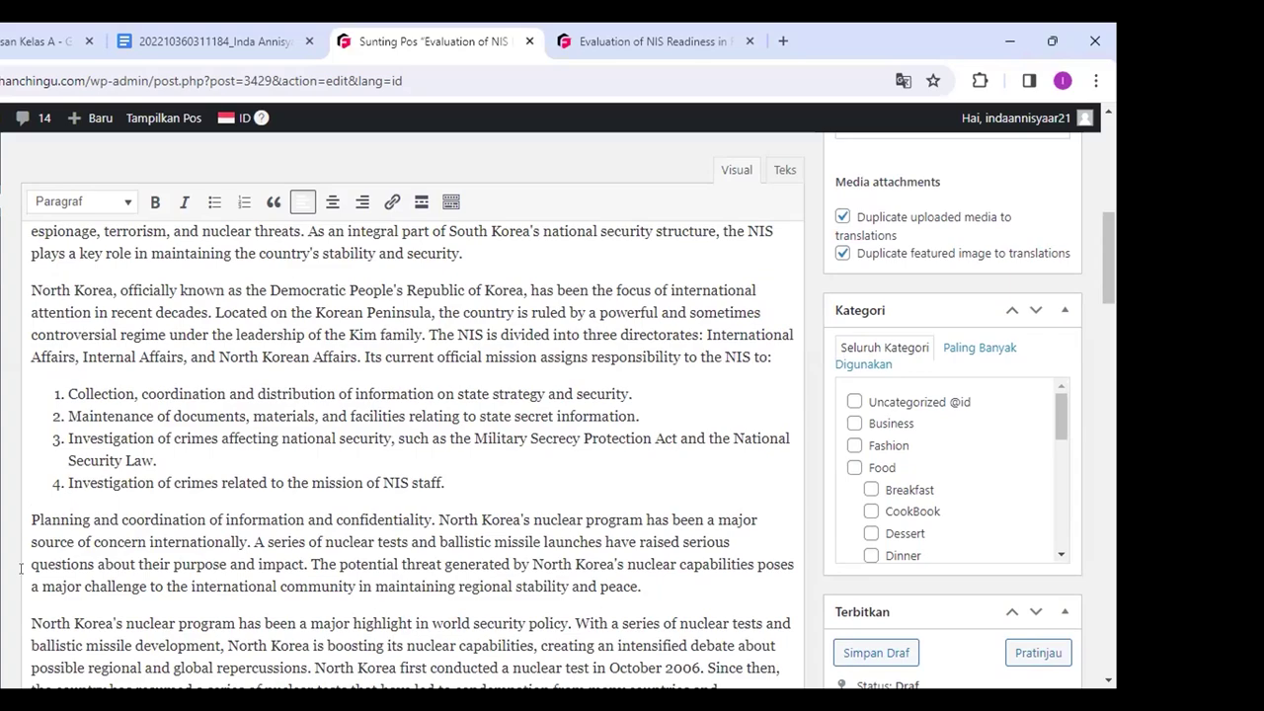
Scroll the NIS post edit screen to review the Rank Math SEO box and Kategori list.
{"action": "scroll", "coordinate": [20, 568], "scroll_direction": "up", "scroll_amount": 3}
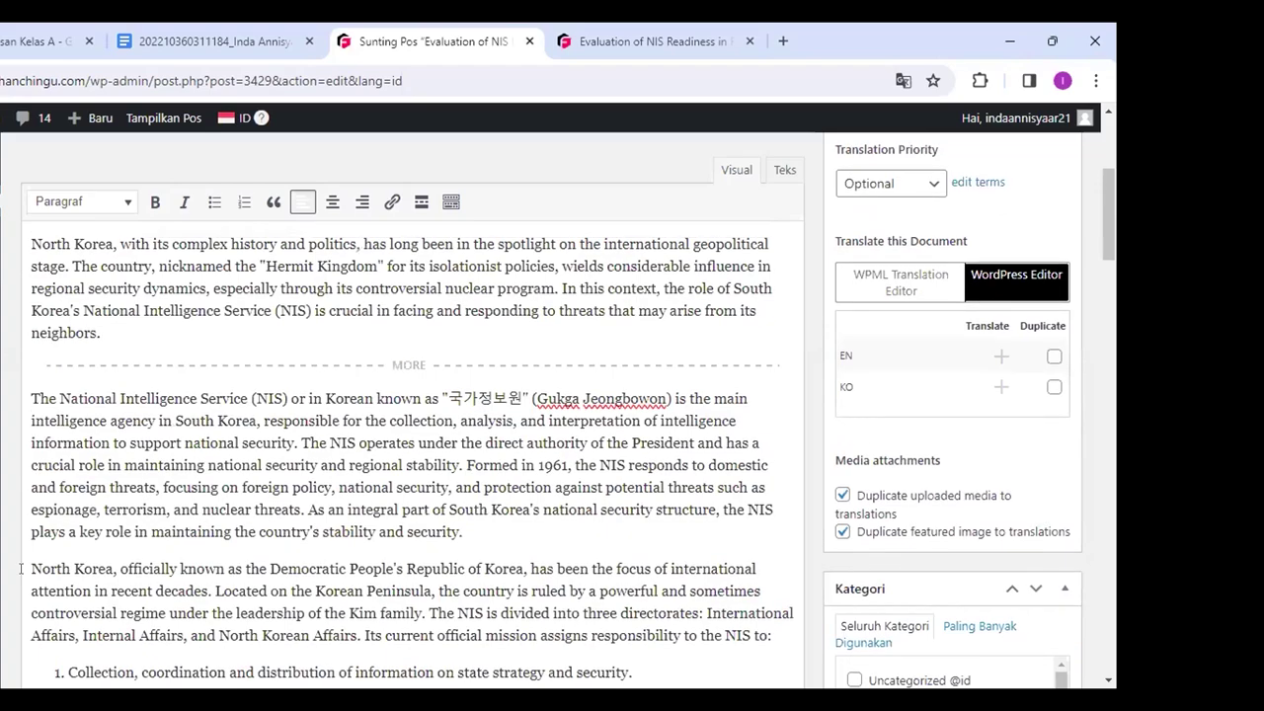
{"action": "scroll", "coordinate": [20, 568], "scroll_direction": "up", "scroll_amount": 1}
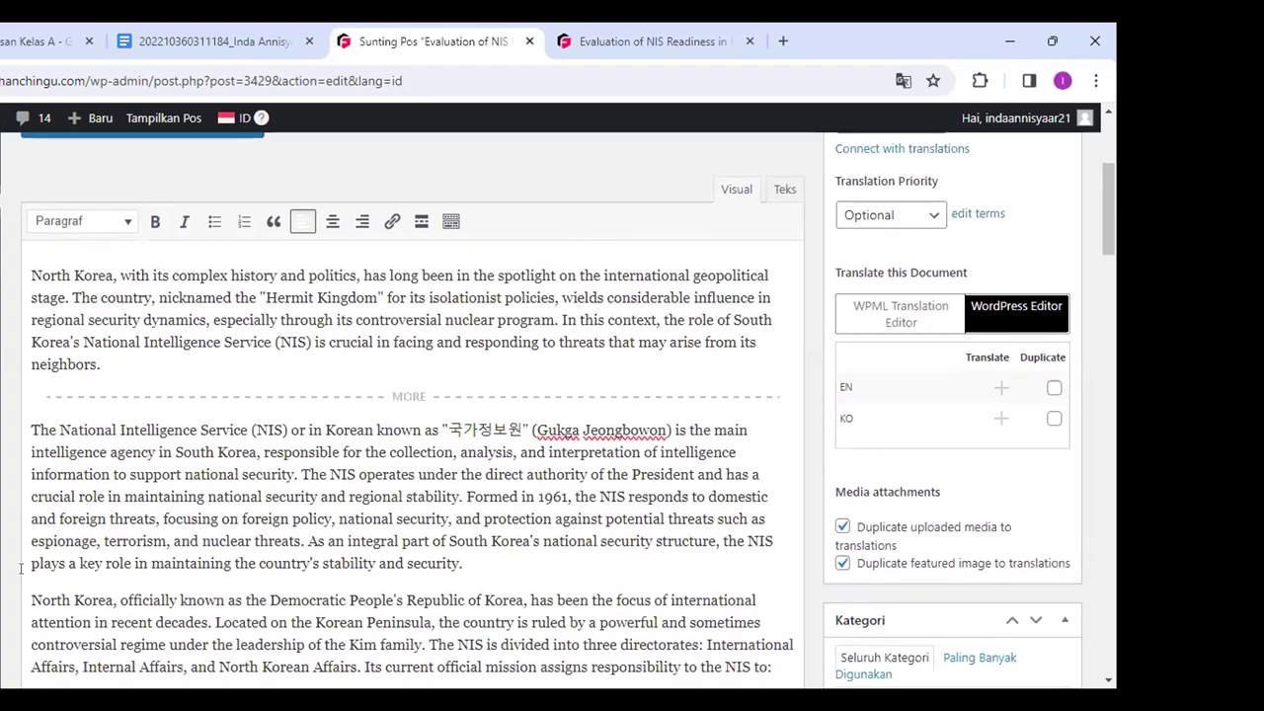
{"action": "scroll", "coordinate": [19, 568], "scroll_direction": "up", "scroll_amount": 2}
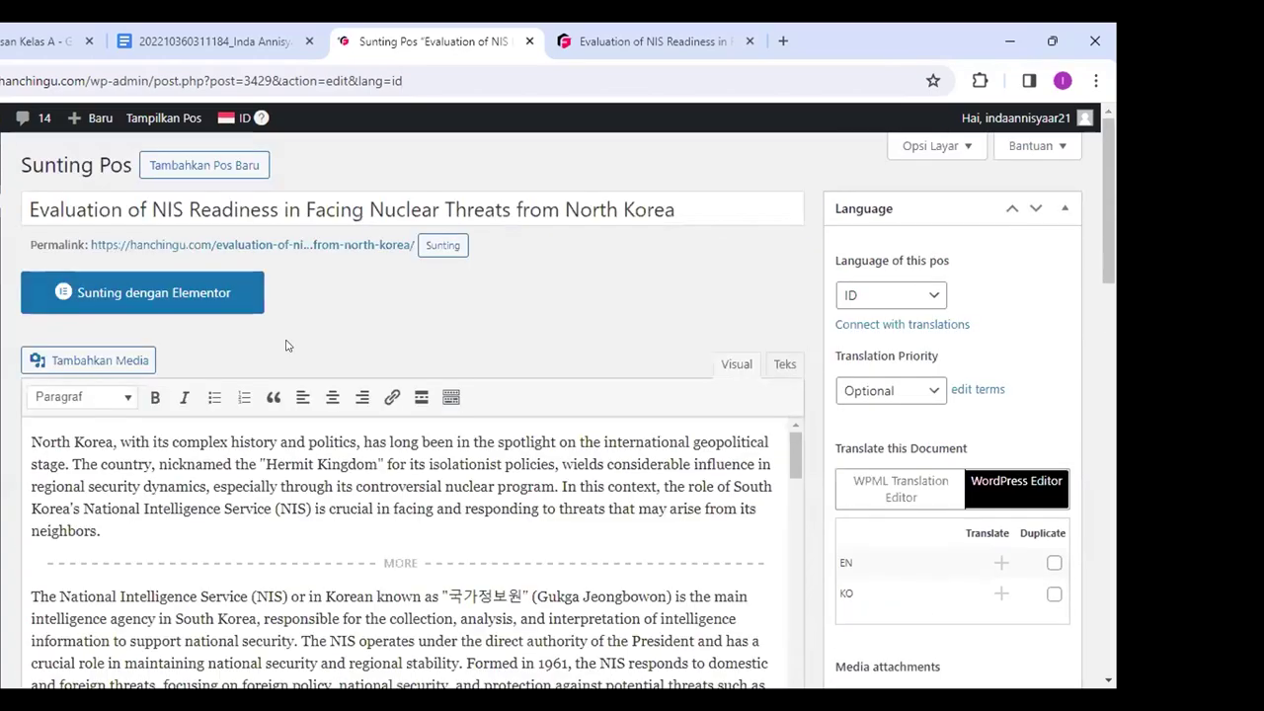
{"action": "scroll", "coordinate": [750, 426], "scroll_direction": "down", "scroll_amount": 6}
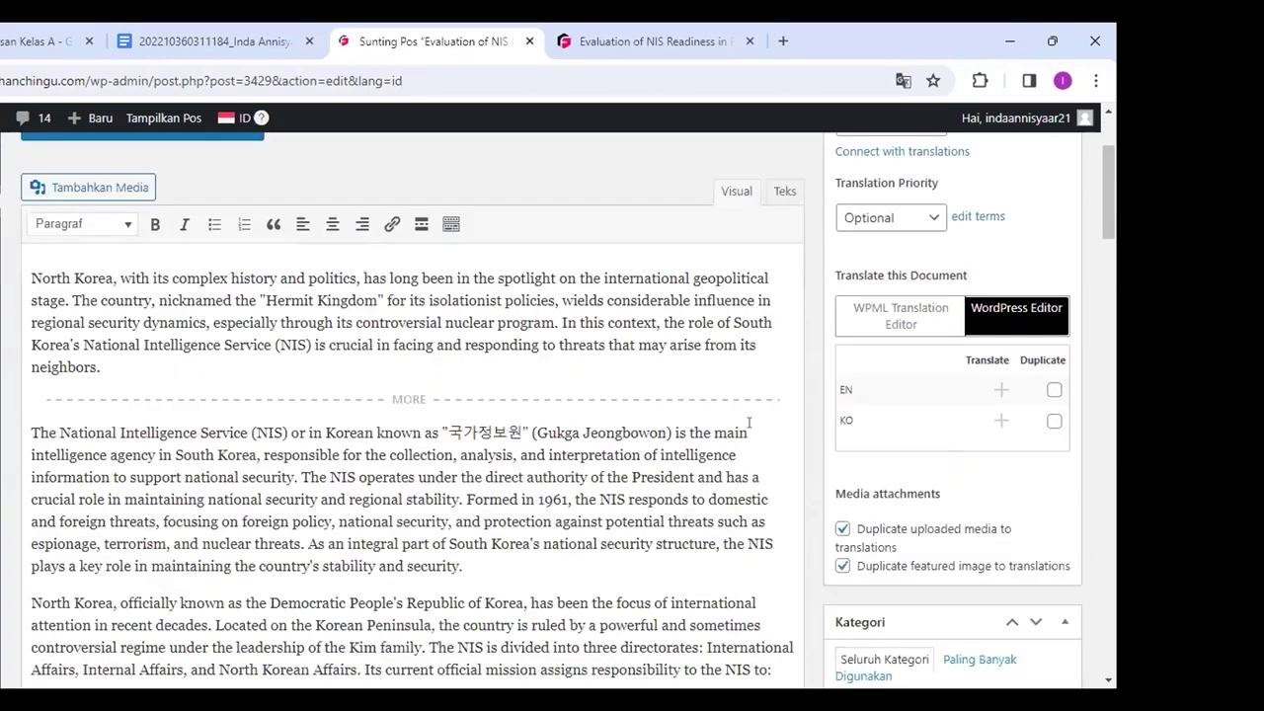
{"action": "scroll", "coordinate": [750, 426], "scroll_direction": "up", "scroll_amount": 1}
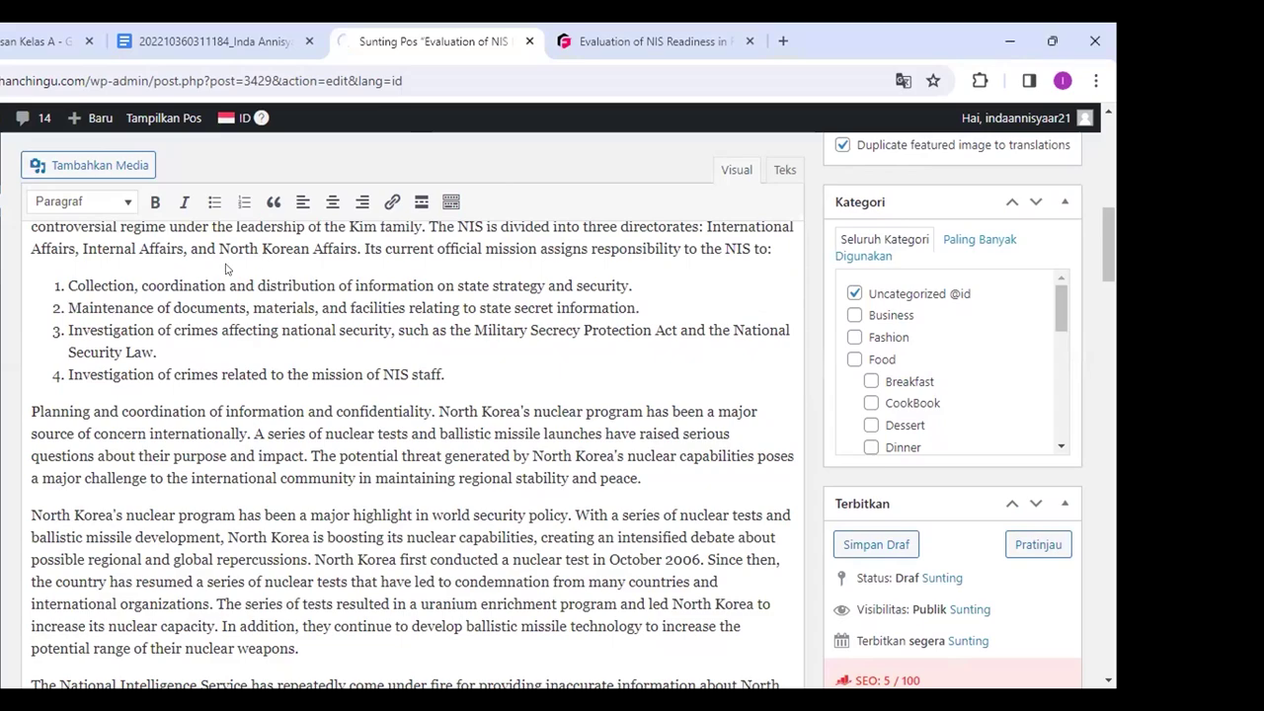
{"action": "scroll", "coordinate": [220, 260], "scroll_direction": "down", "scroll_amount": 10}
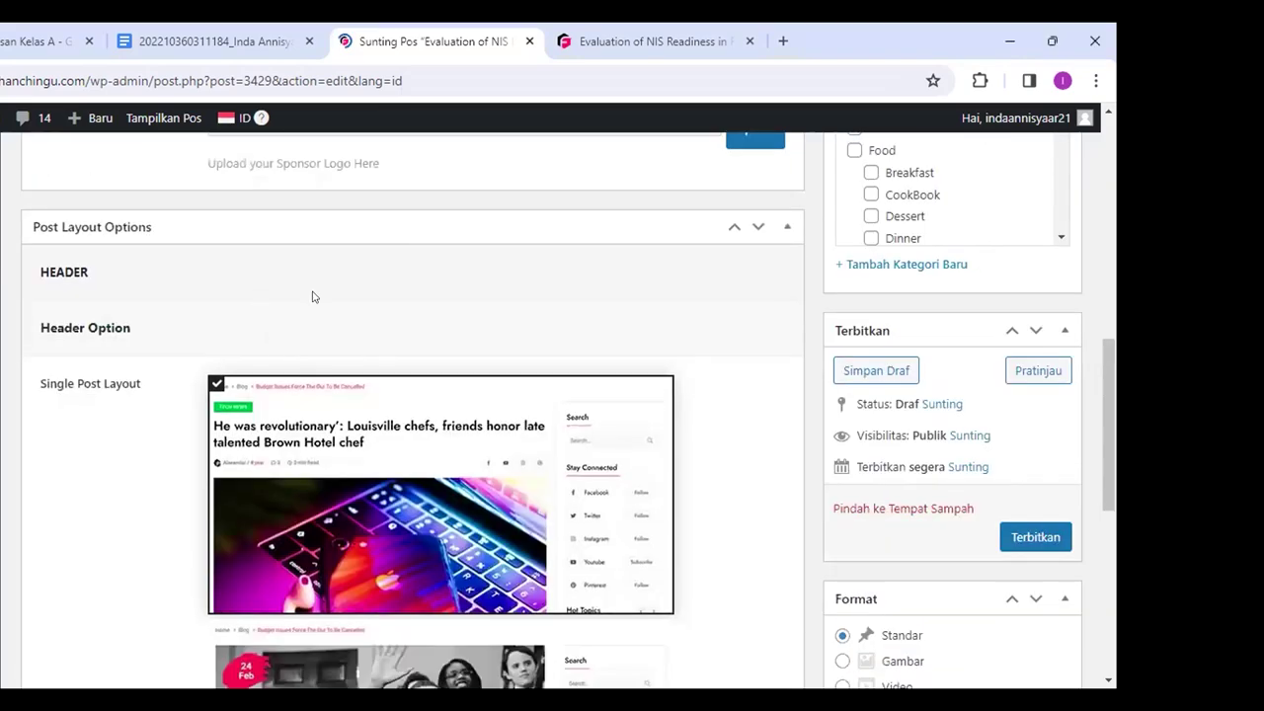
{"action": "scroll", "coordinate": [312, 296], "scroll_direction": "up", "scroll_amount": 4}
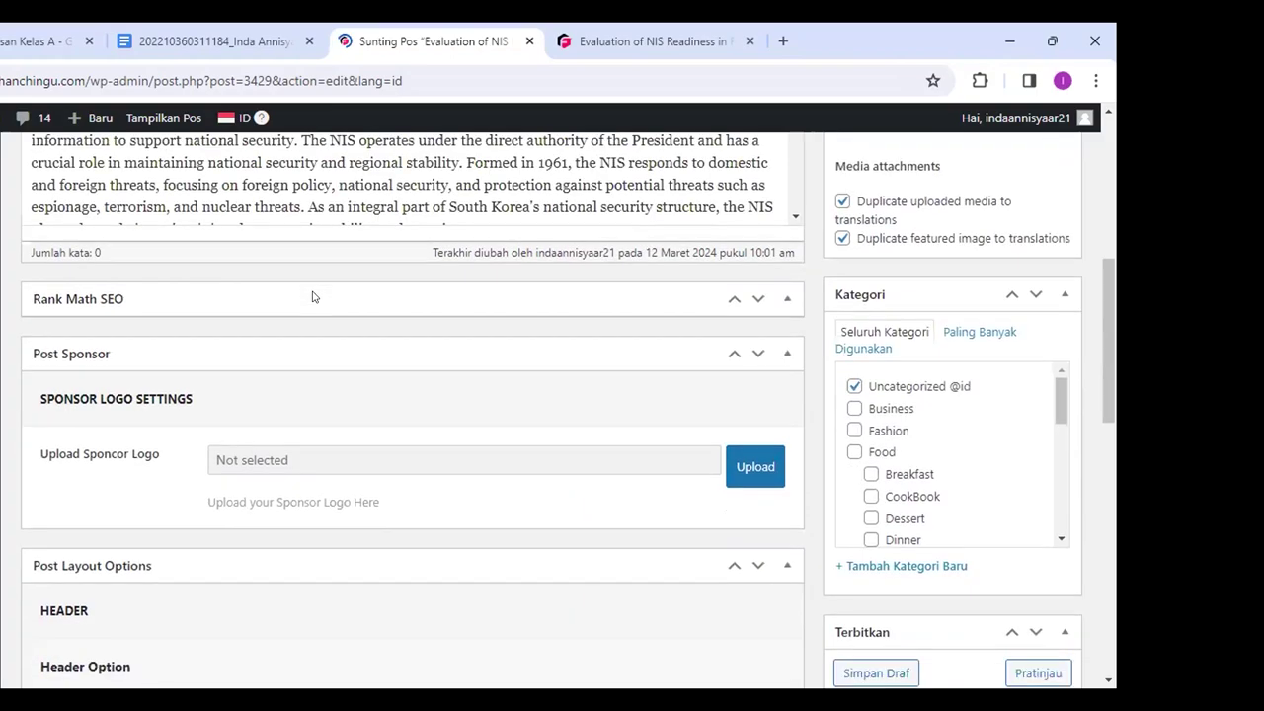
{"action": "scroll", "coordinate": [312, 296], "scroll_direction": "up", "scroll_amount": 6}
{"action": "scroll", "coordinate": [669, 341], "scroll_direction": "down", "scroll_amount": 6}
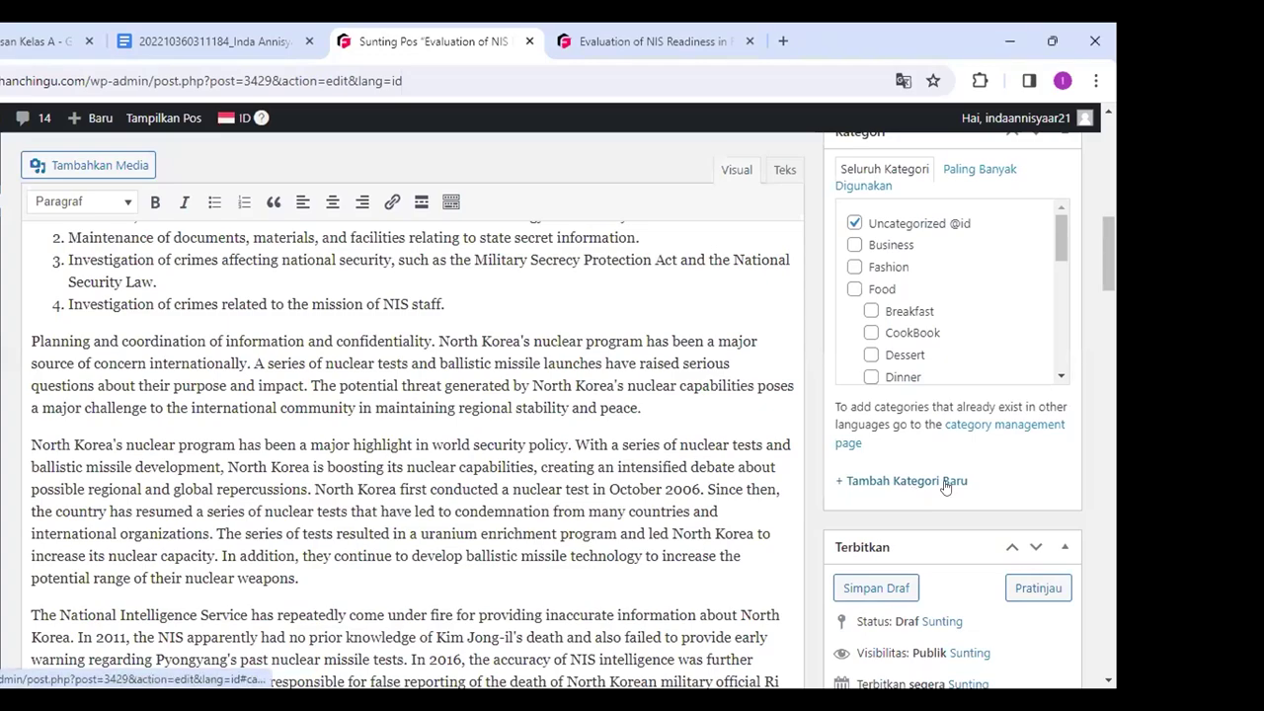
Untick Uncategorized in the Kategori box and expand the + Tambah Kategori Baru form.
{"action": "left_click", "coordinate": [946, 481]}
{"action": "left_click", "coordinate": [854, 223]}
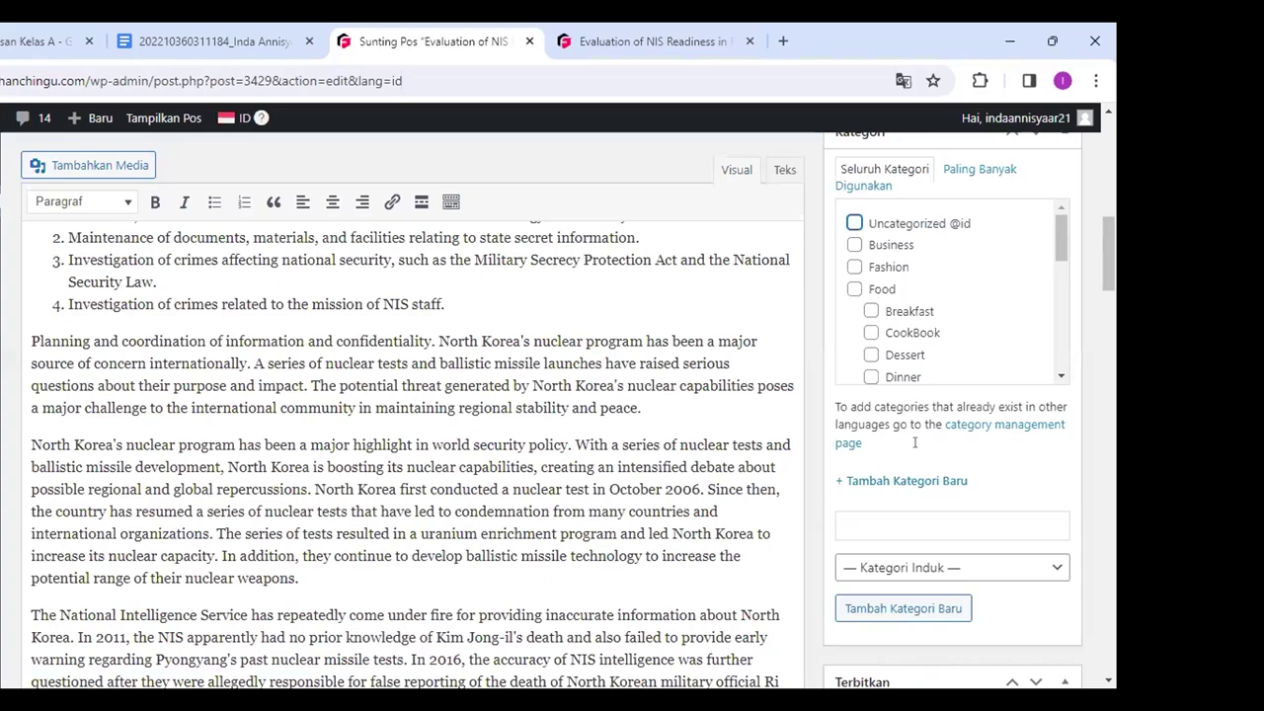
{"action": "left_click", "coordinate": [924, 482]}
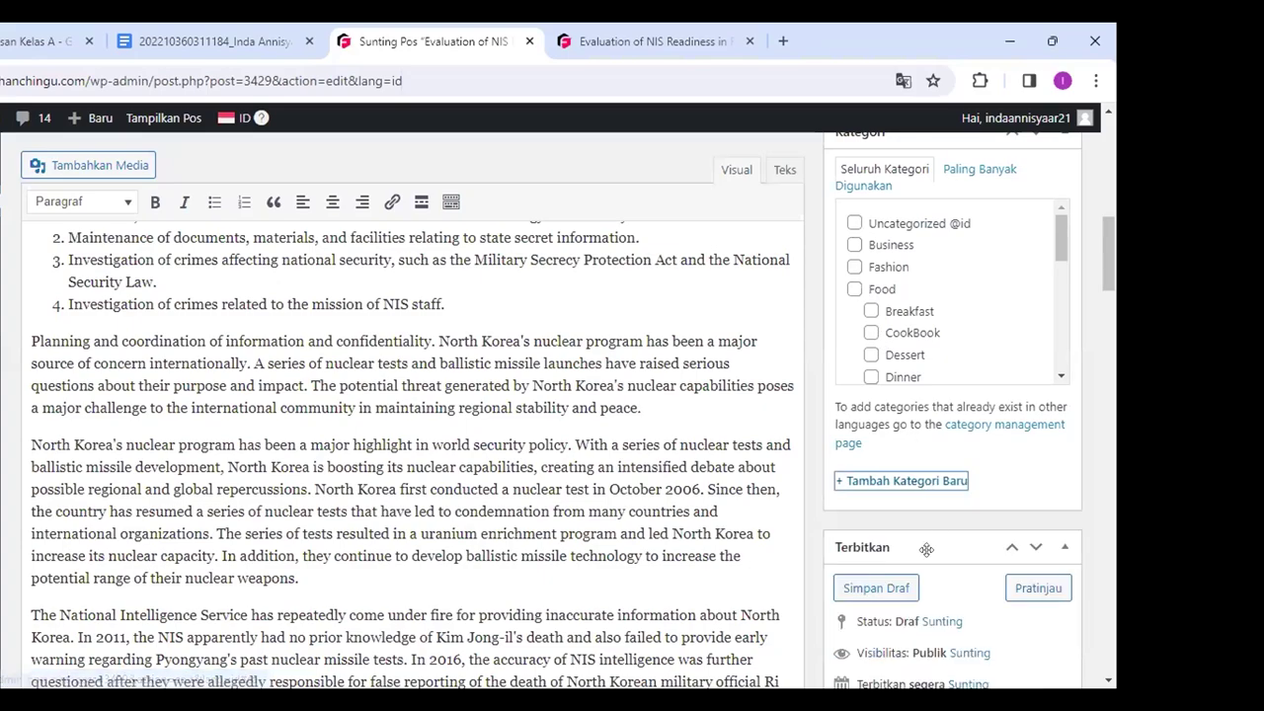
{"action": "scroll", "coordinate": [919, 484], "scroll_direction": "down", "scroll_amount": 1}
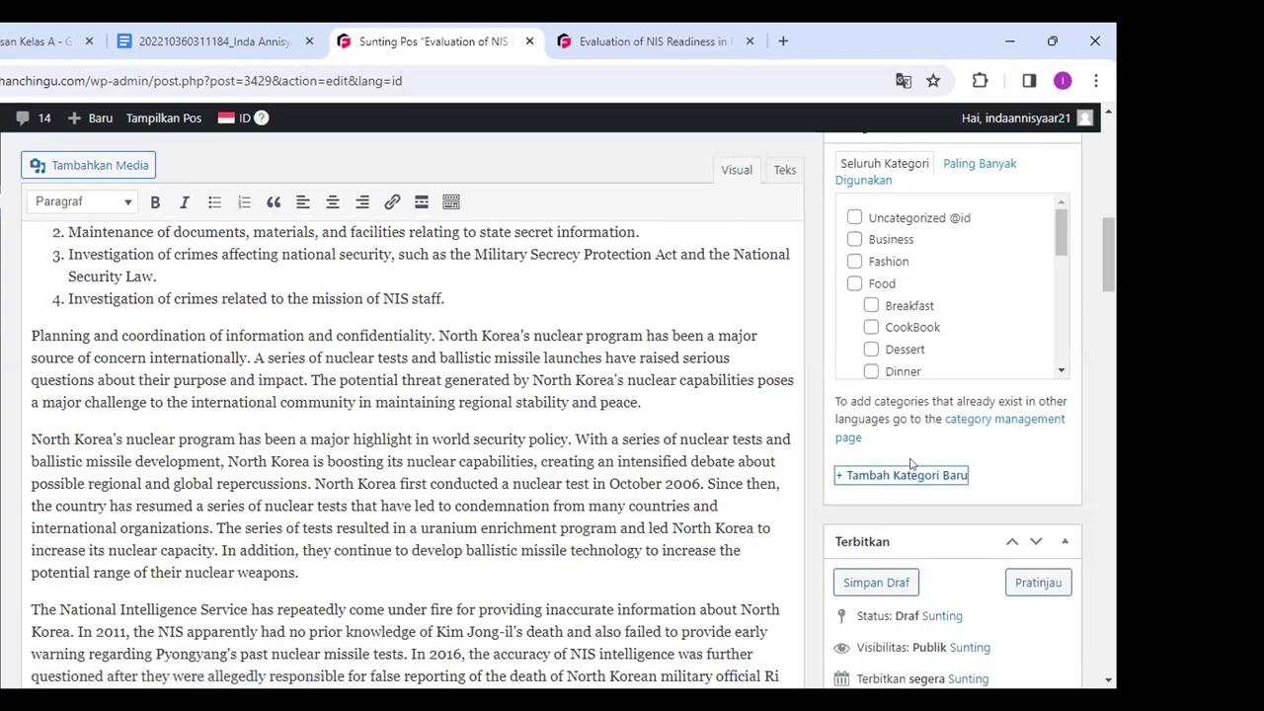
{"action": "left_click", "coordinate": [928, 475]}
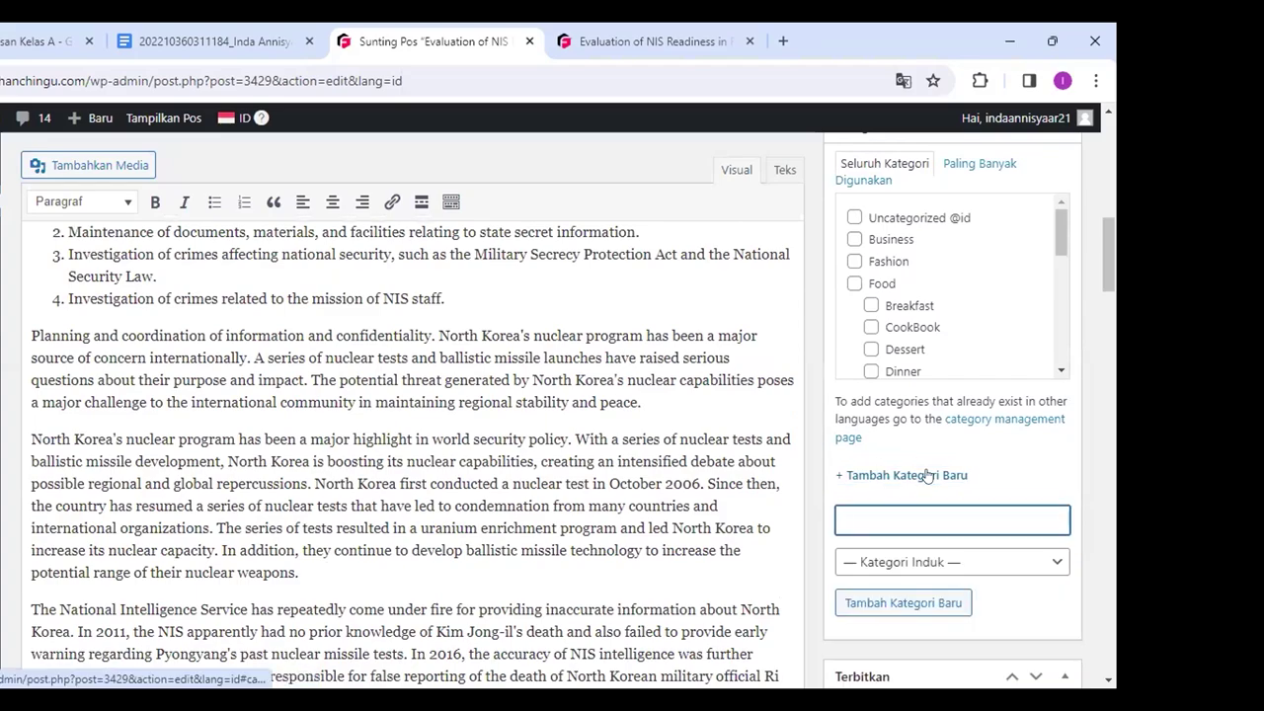
{"action": "scroll", "coordinate": [1037, 375], "scroll_direction": "down", "scroll_amount": 1}
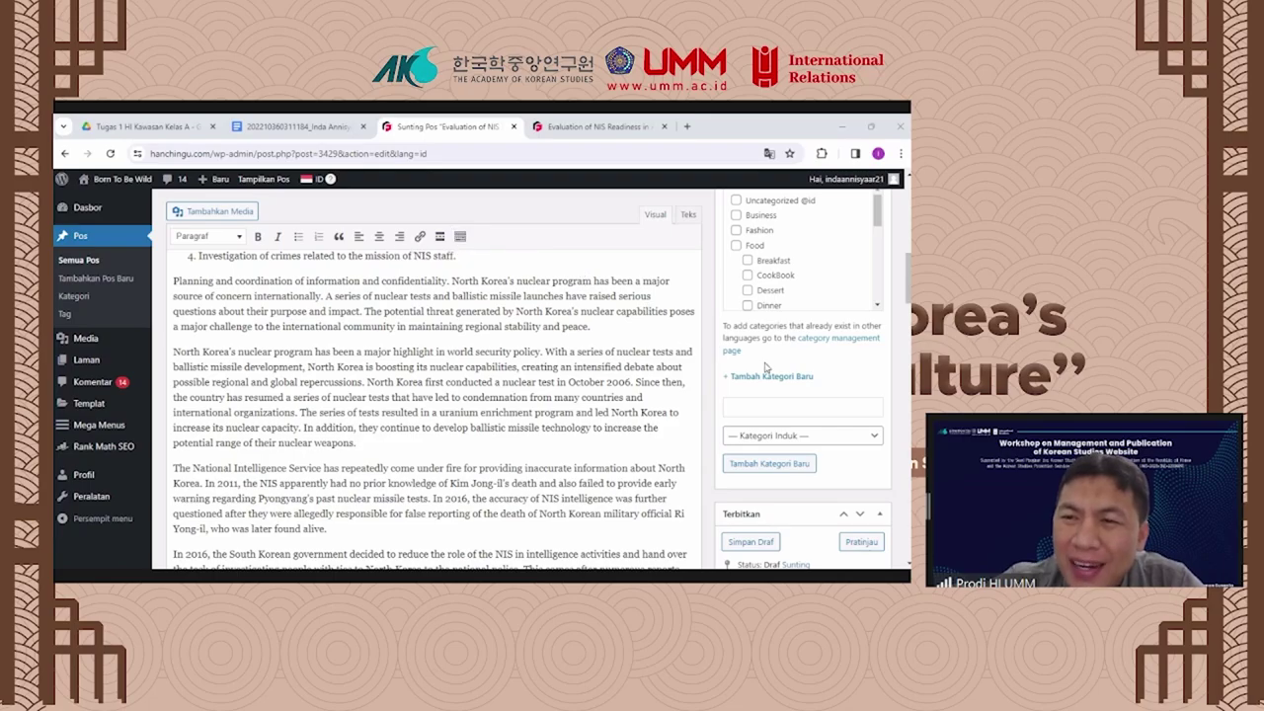
{"action": "scroll", "coordinate": [879, 380], "scroll_direction": "up", "scroll_amount": 2}
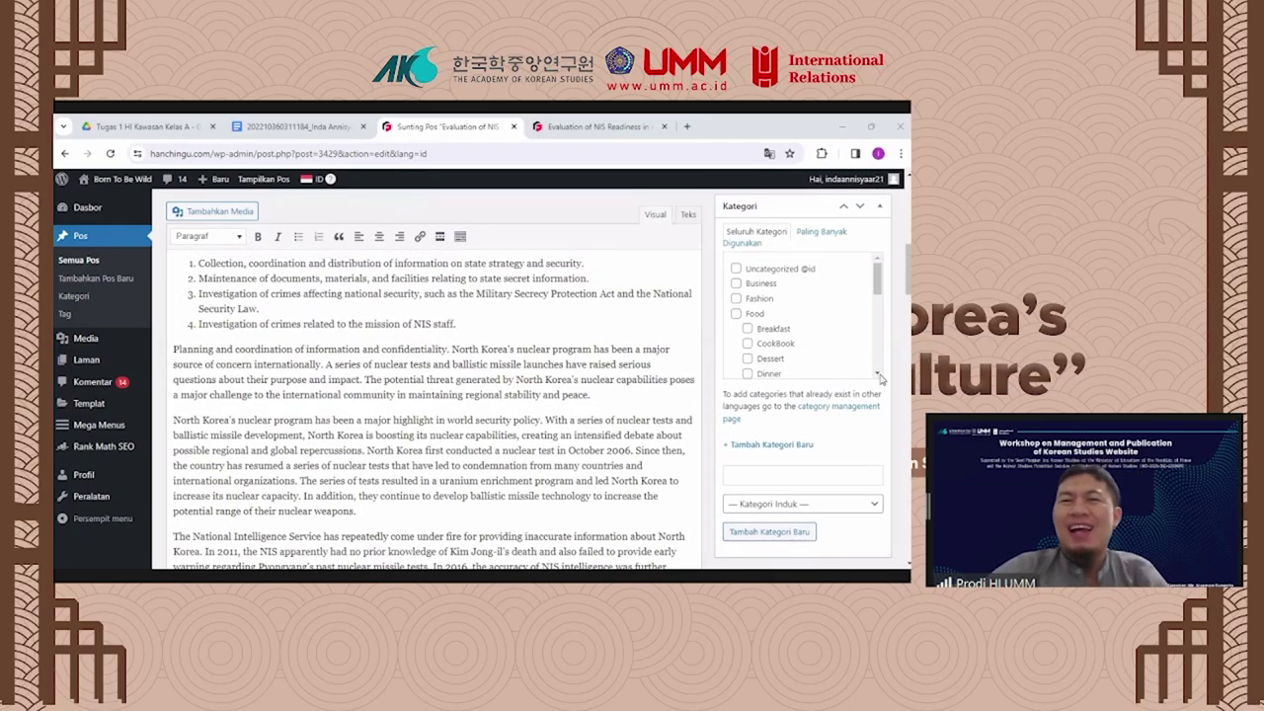
{"action": "scroll", "coordinate": [881, 379], "scroll_direction": "up", "scroll_amount": 1}
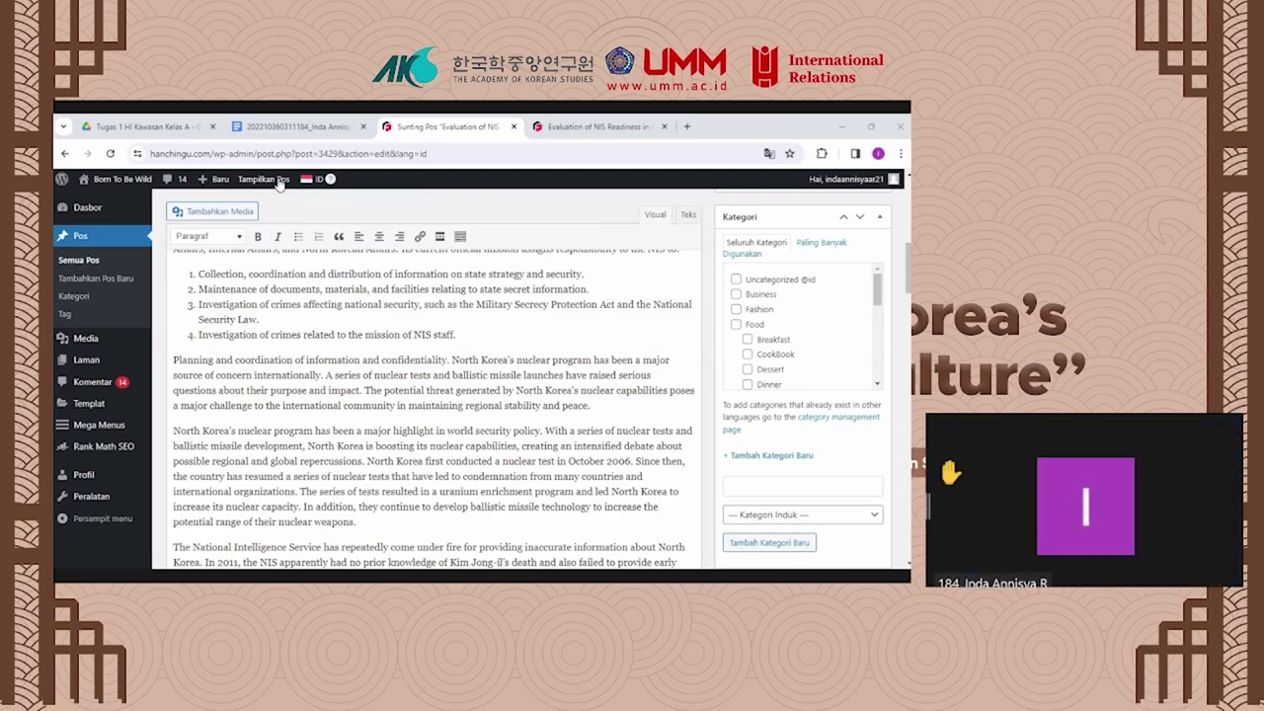
{"action": "scroll", "coordinate": [699, 338], "scroll_direction": "down", "scroll_amount": 1}
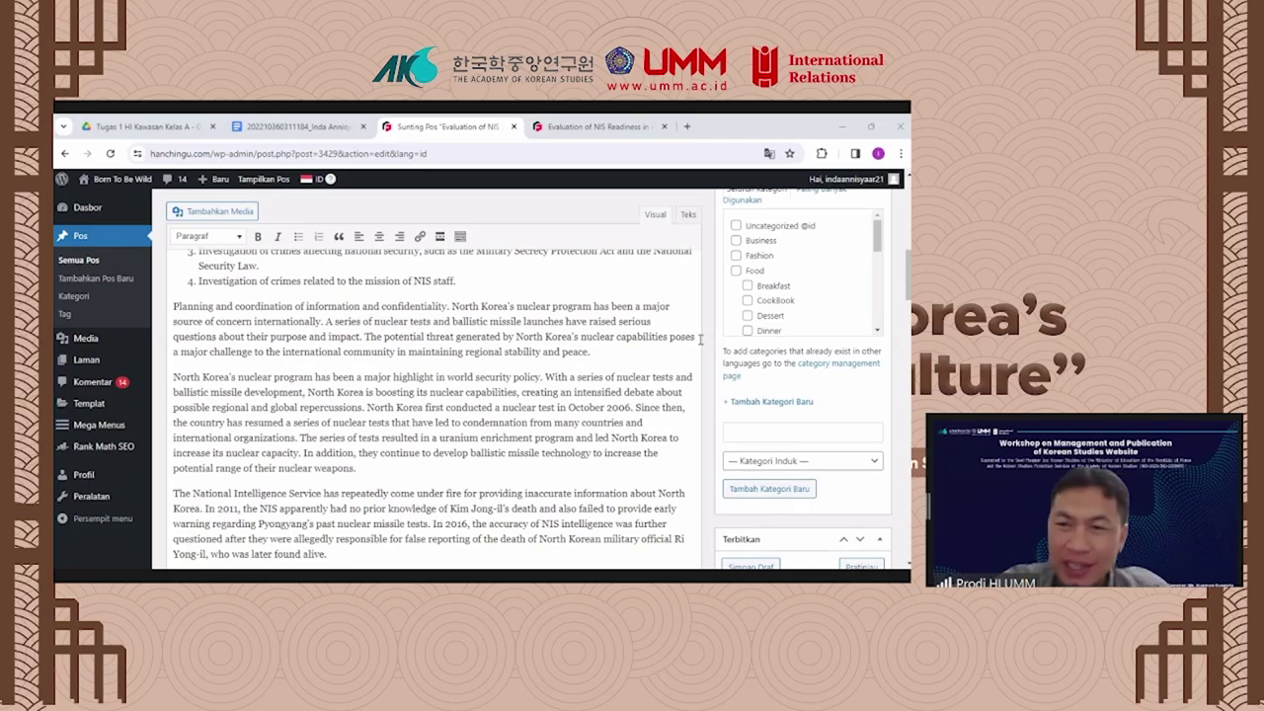
{"action": "scroll", "coordinate": [699, 339], "scroll_direction": "down", "scroll_amount": 1}
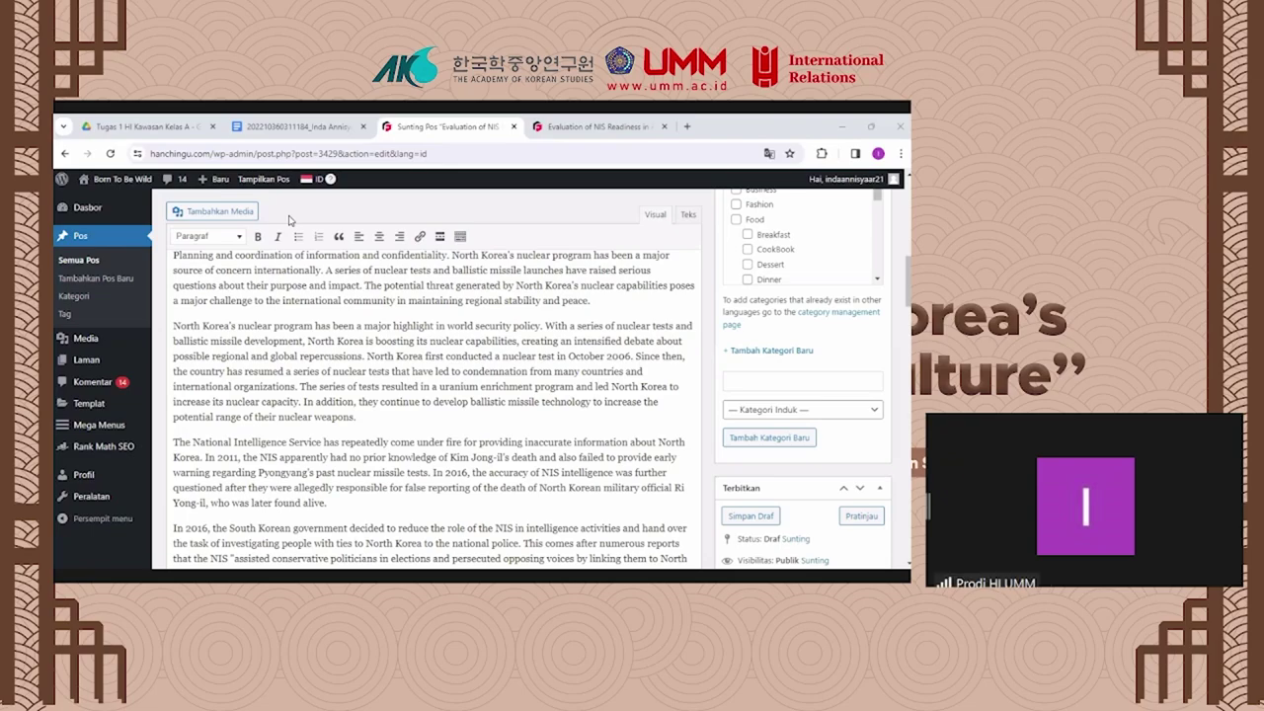
Collapse the new-category form and scroll through the post's category checklist.
{"action": "left_click", "coordinate": [768, 349]}
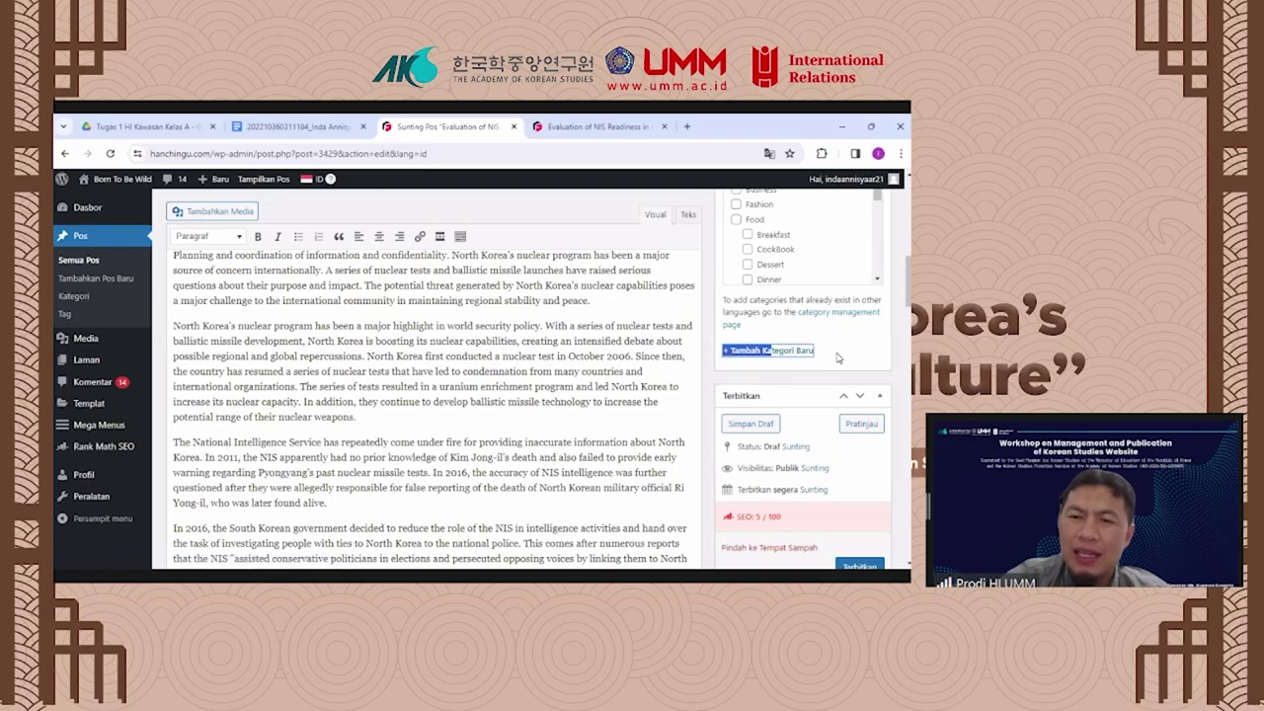
{"action": "scroll", "coordinate": [780, 341], "scroll_direction": "up", "scroll_amount": 2}
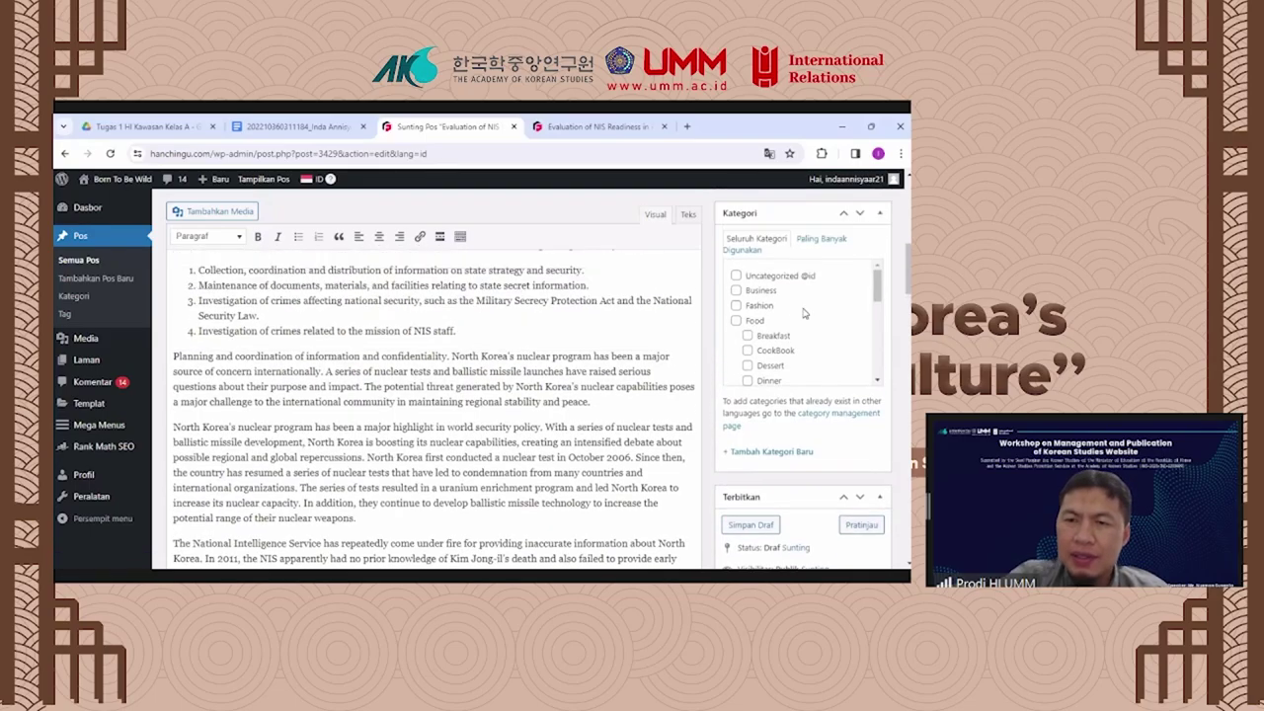
{"action": "scroll", "coordinate": [816, 317], "scroll_direction": "down", "scroll_amount": 3}
{"action": "scroll", "coordinate": [816, 317], "scroll_direction": "down", "scroll_amount": 1}
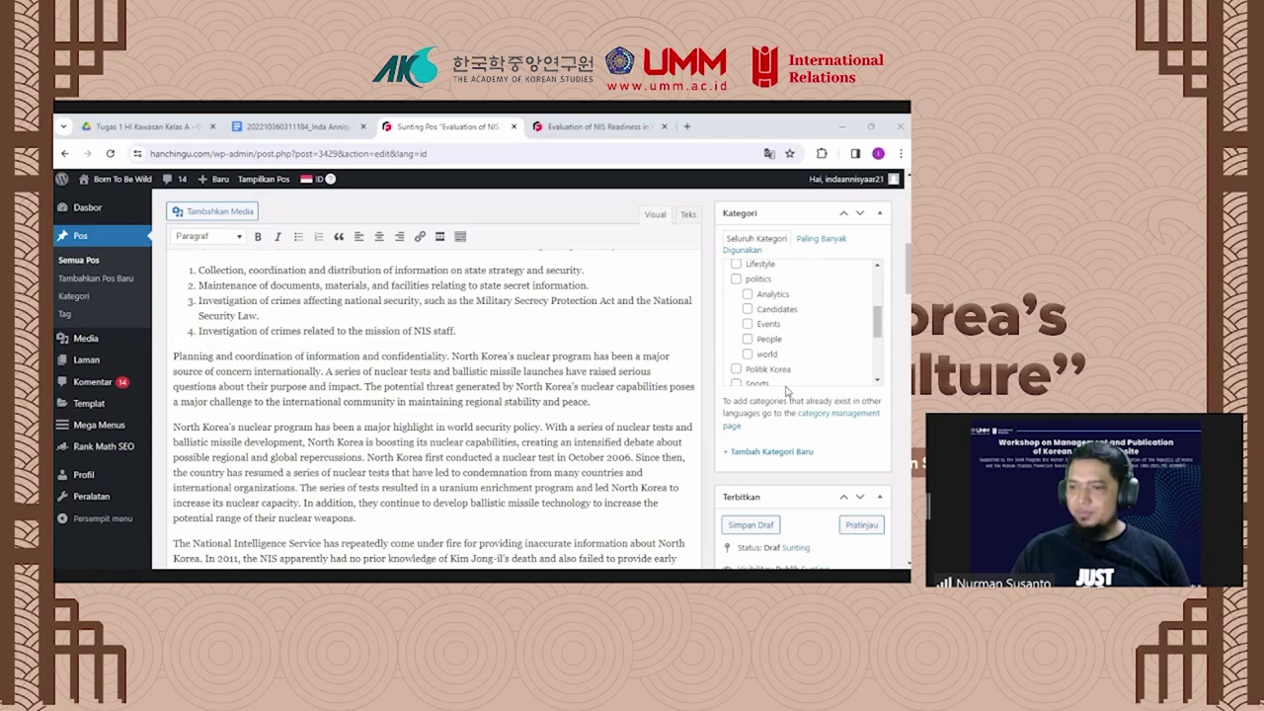
{"action": "scroll", "coordinate": [487, 248], "scroll_direction": "up", "scroll_amount": 1}
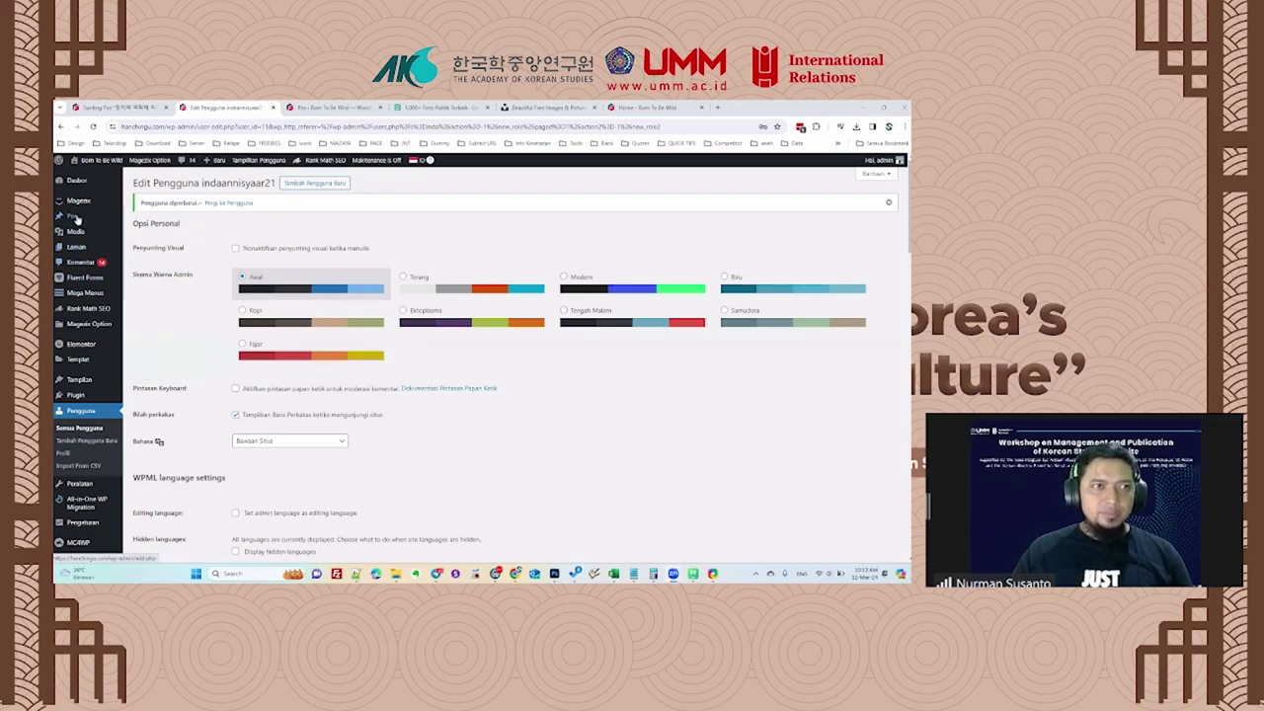
Open Pos > Kategori and scroll through the category table of names, slugs and counts.
{"action": "mouse_move", "coordinate": [75, 217]}
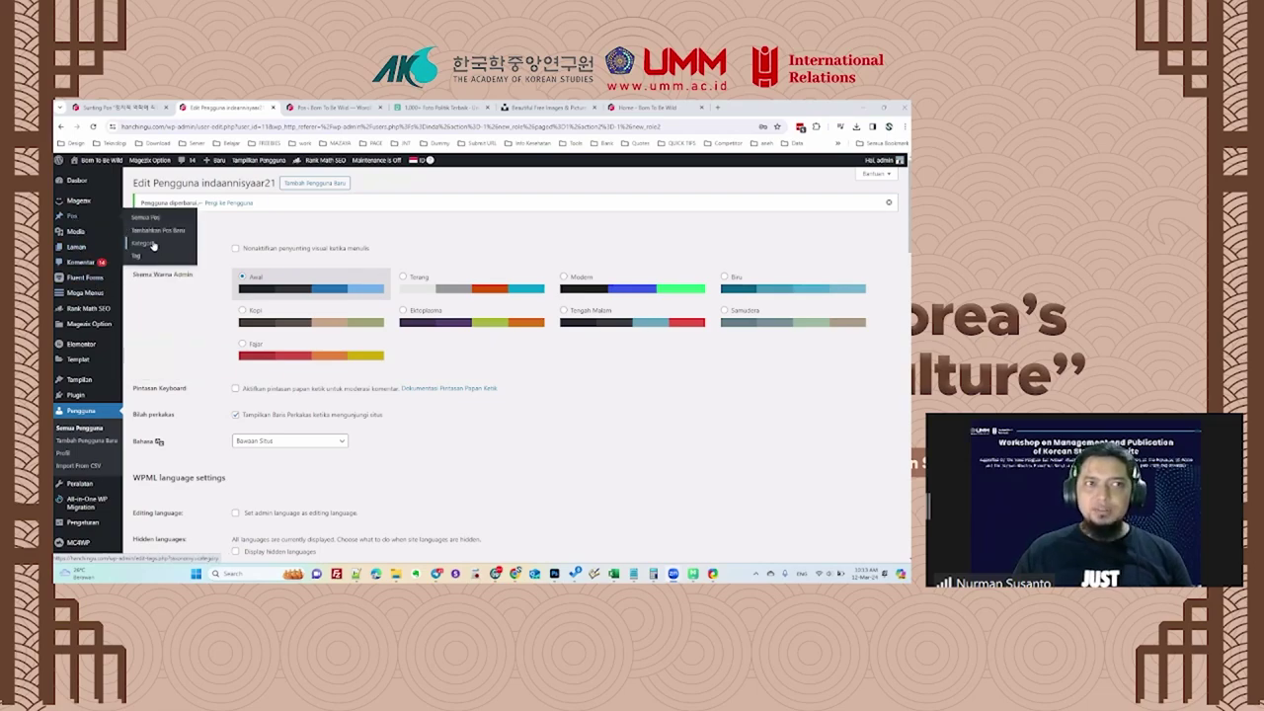
{"action": "left_click", "coordinate": [153, 244]}
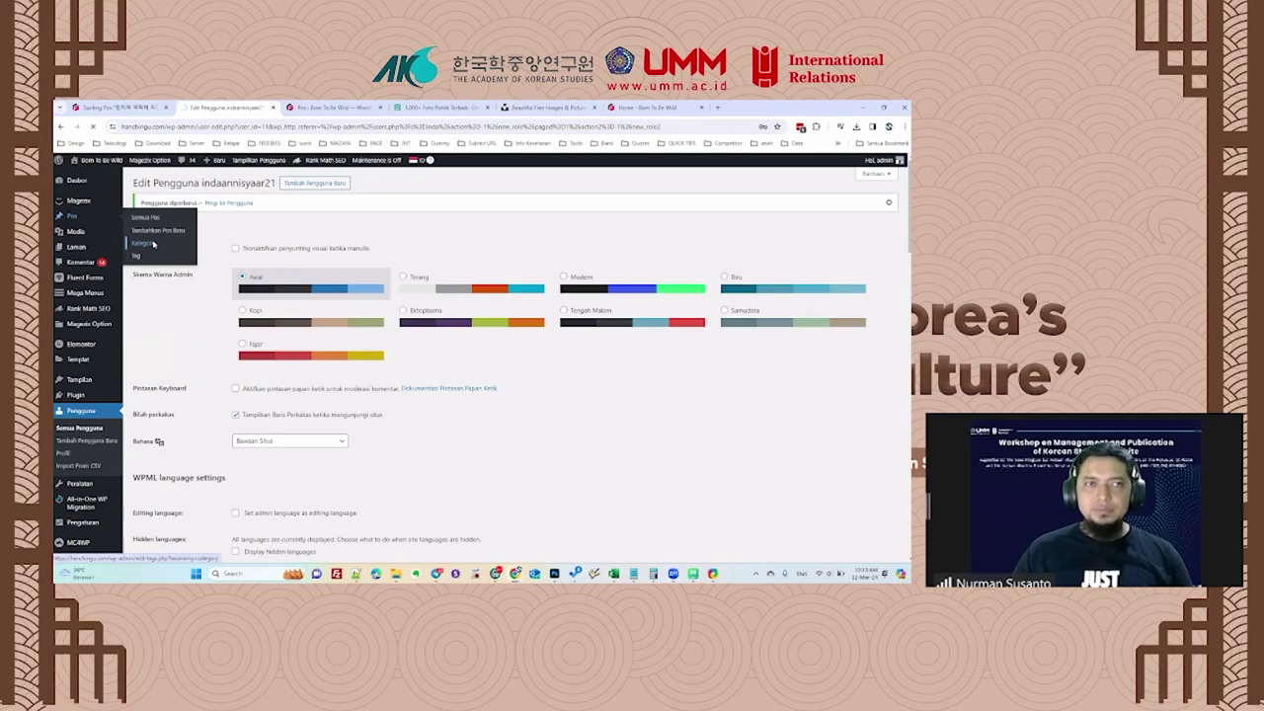
{"action": "scroll", "coordinate": [704, 326], "scroll_direction": "down", "scroll_amount": 1}
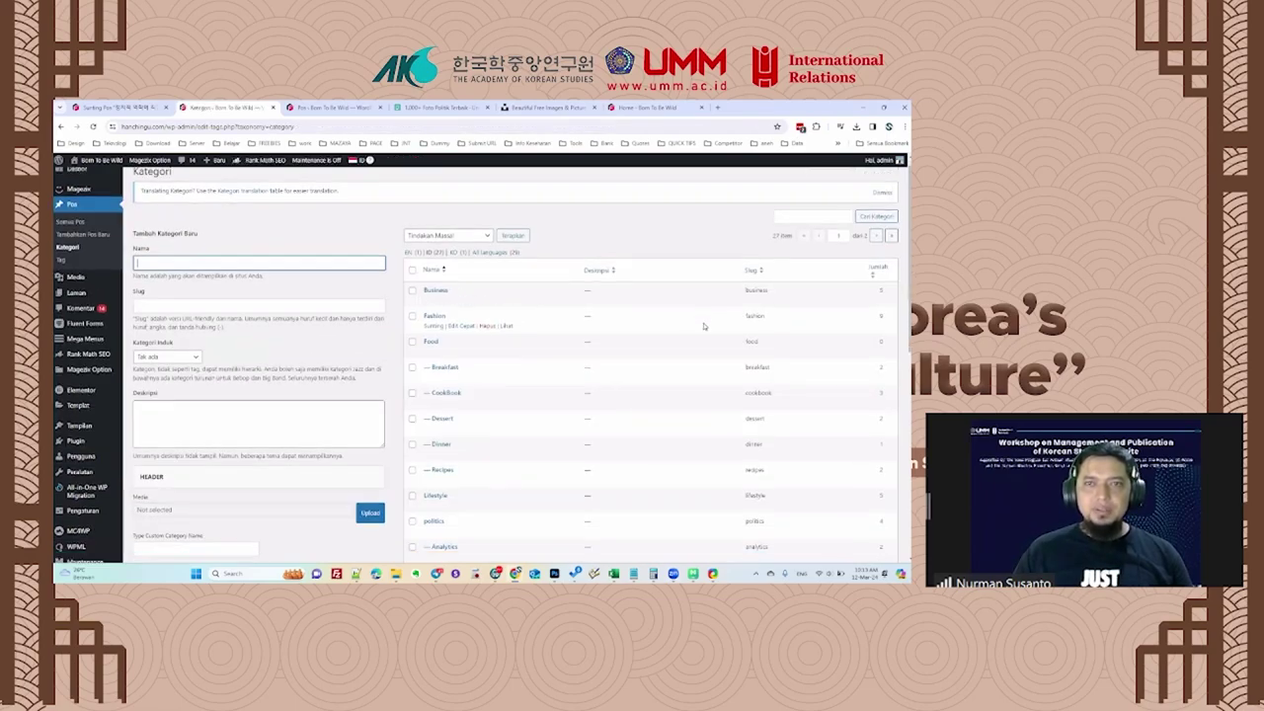
{"action": "scroll", "coordinate": [704, 326], "scroll_direction": "down", "scroll_amount": 10}
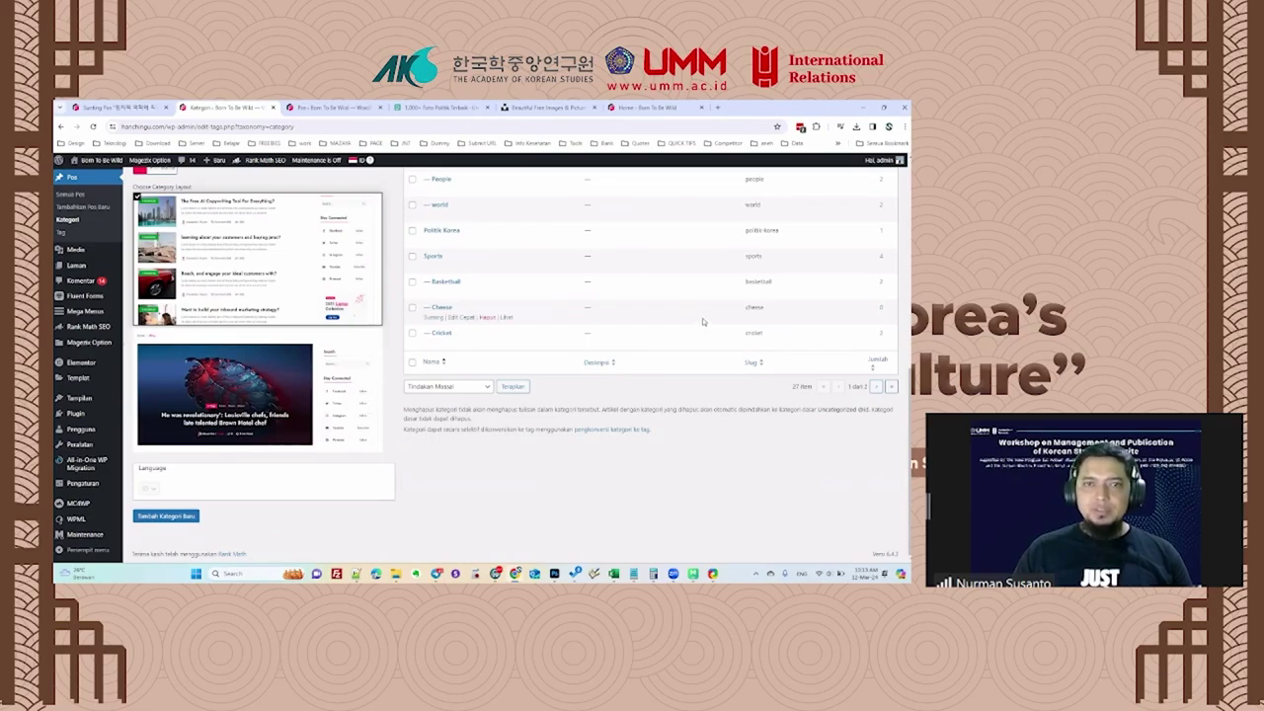
{"action": "scroll", "coordinate": [701, 319], "scroll_direction": "up", "scroll_amount": 8}
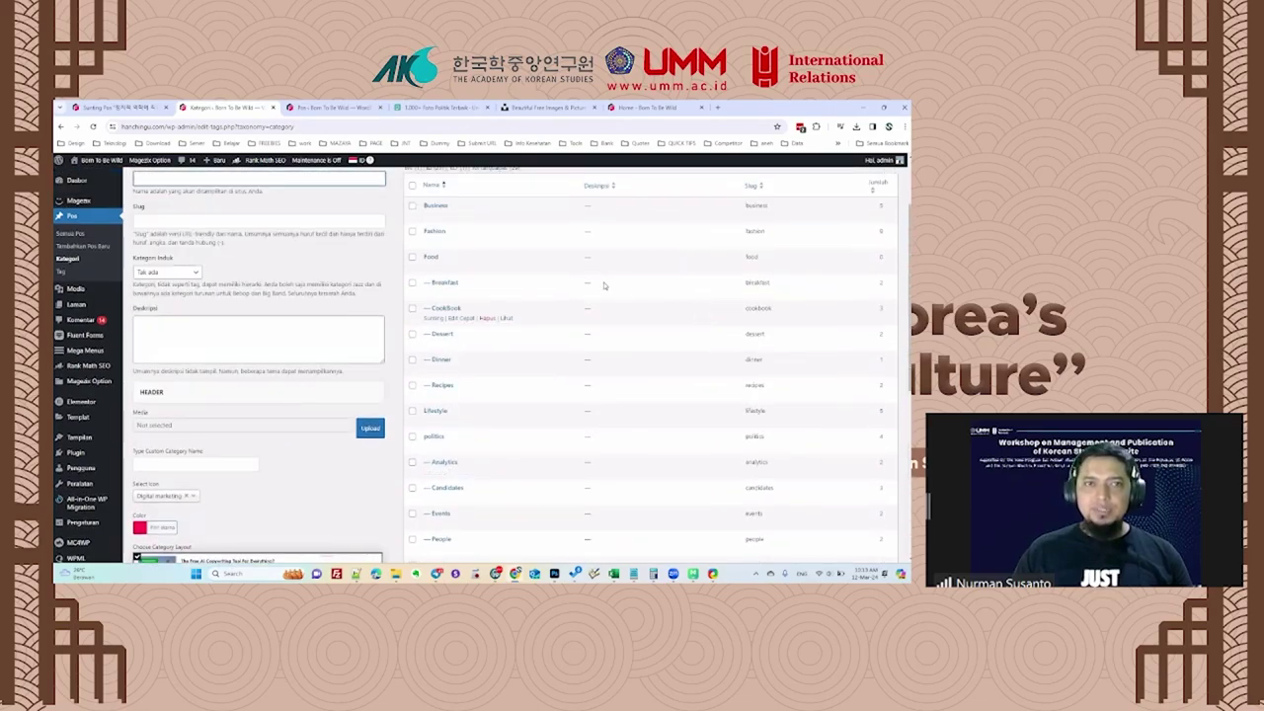
{"action": "scroll", "coordinate": [604, 286], "scroll_direction": "up", "scroll_amount": 2}
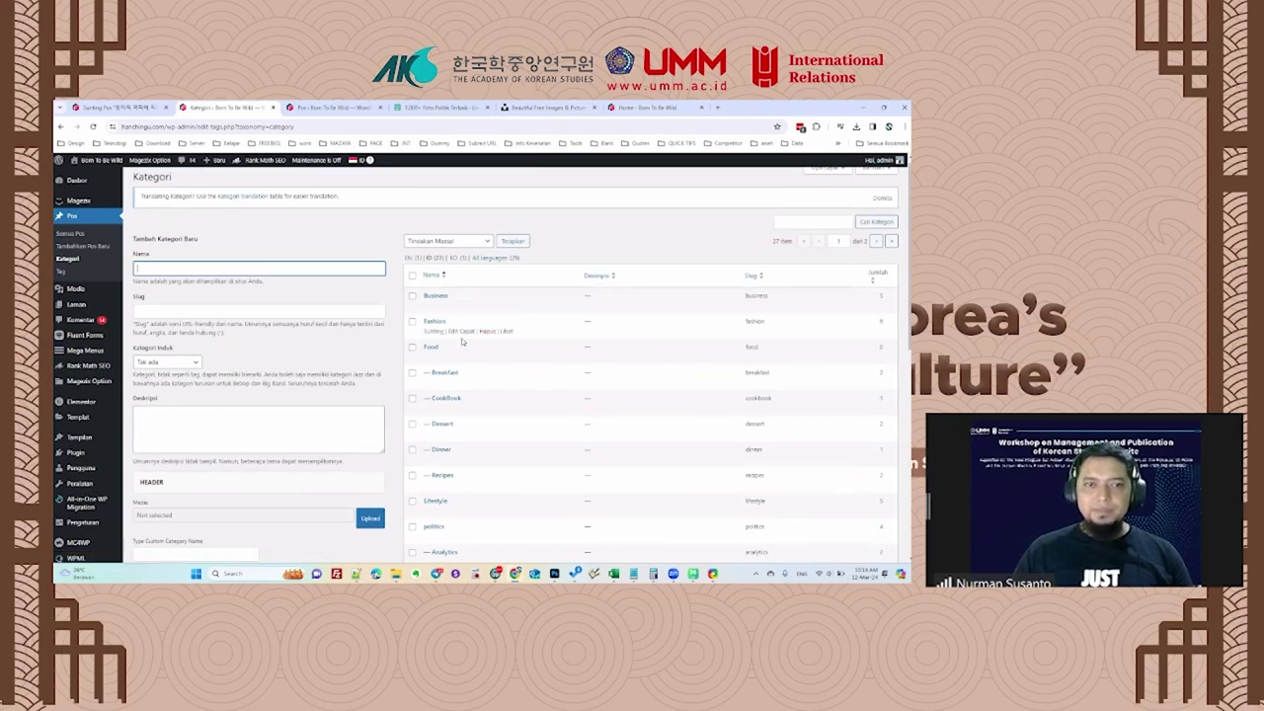
{"action": "scroll", "coordinate": [461, 341], "scroll_direction": "down", "scroll_amount": 2}
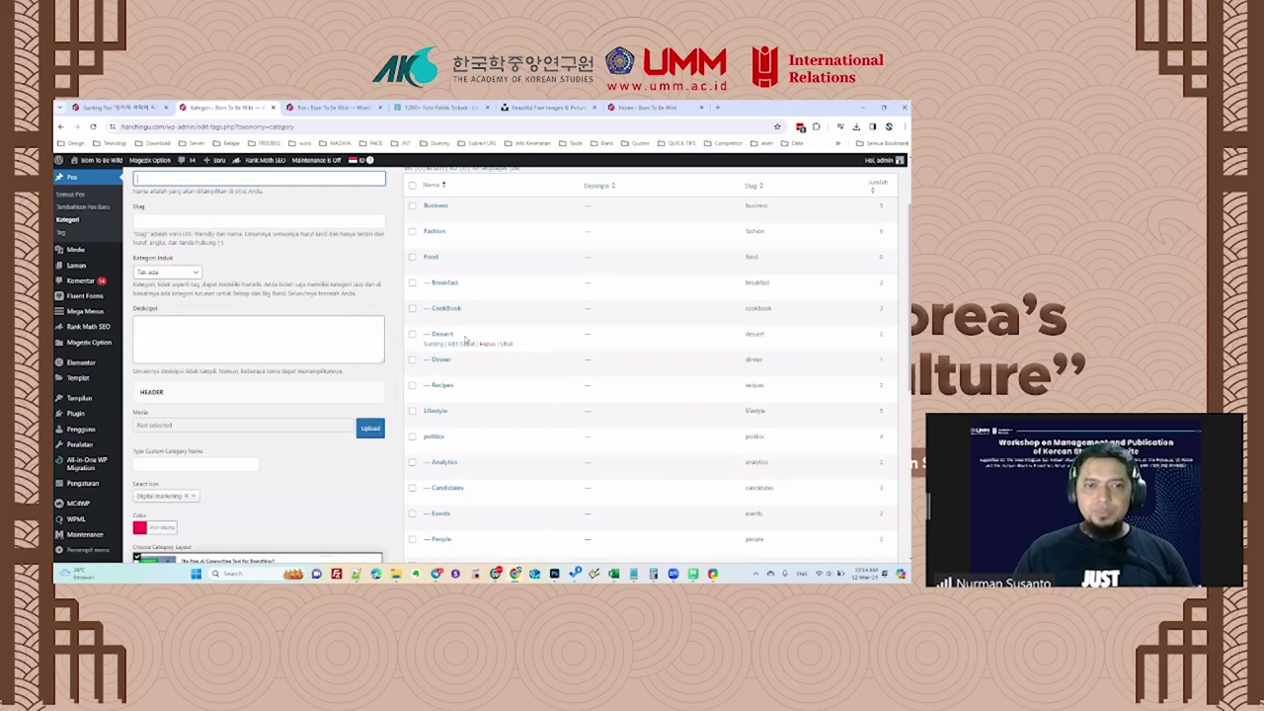
Quick-edit the politics category, change its name to Politik, and save with Perbarui Kategori.
{"action": "scroll", "coordinate": [467, 333], "scroll_direction": "down", "scroll_amount": 2}
{"action": "left_click", "coordinate": [460, 358]}
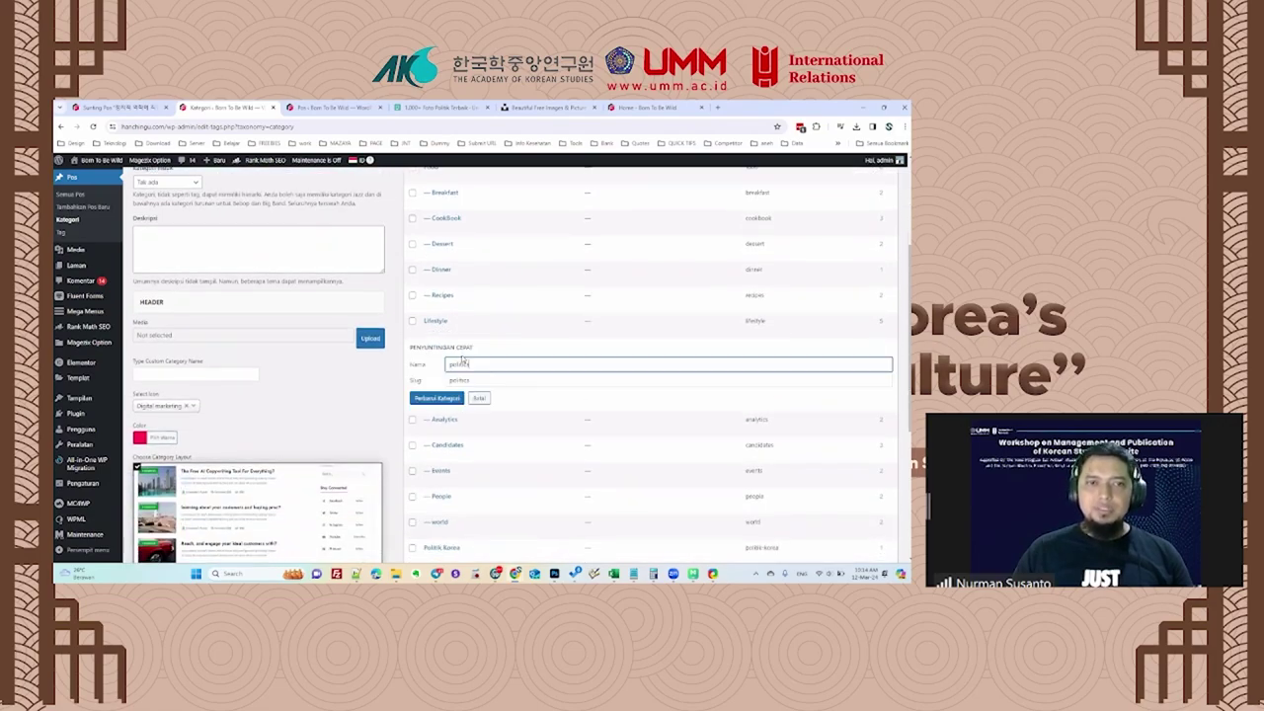
{"action": "double_click", "coordinate": [446, 365]}
{"action": "type", "text": "Po"}
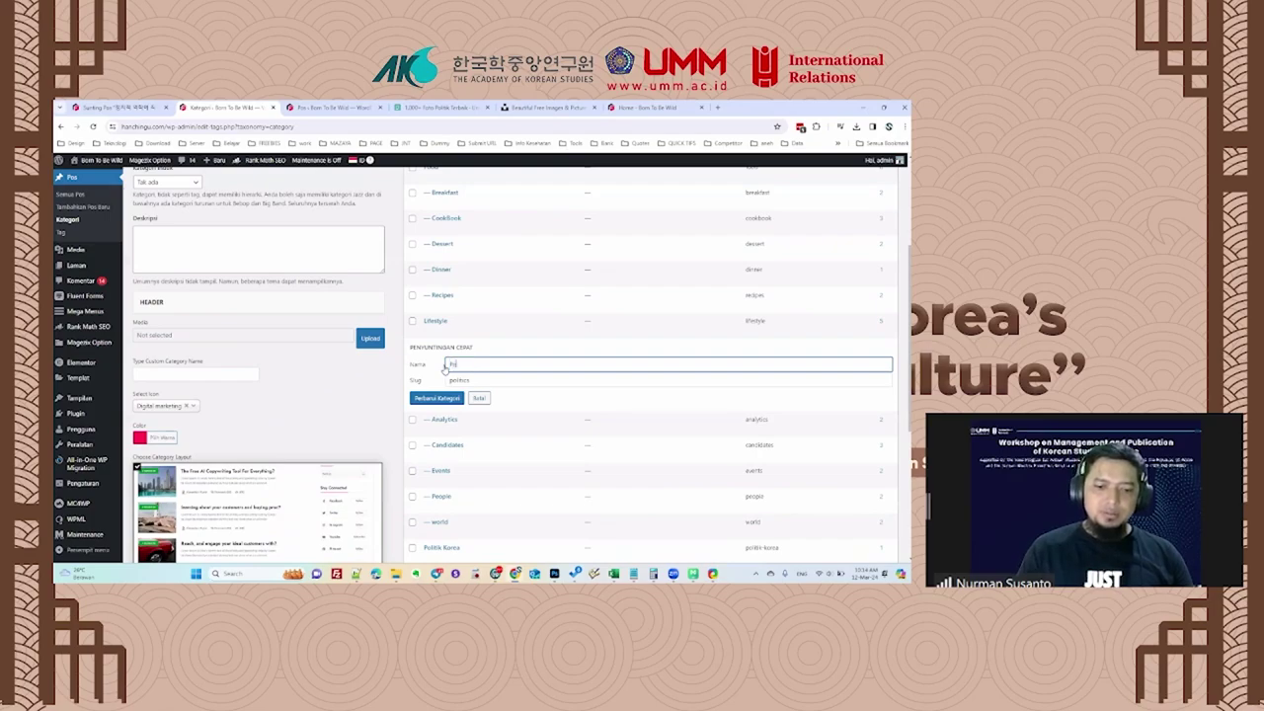
{"action": "type", "text": "litik"}
{"action": "left_click", "coordinate": [460, 398]}
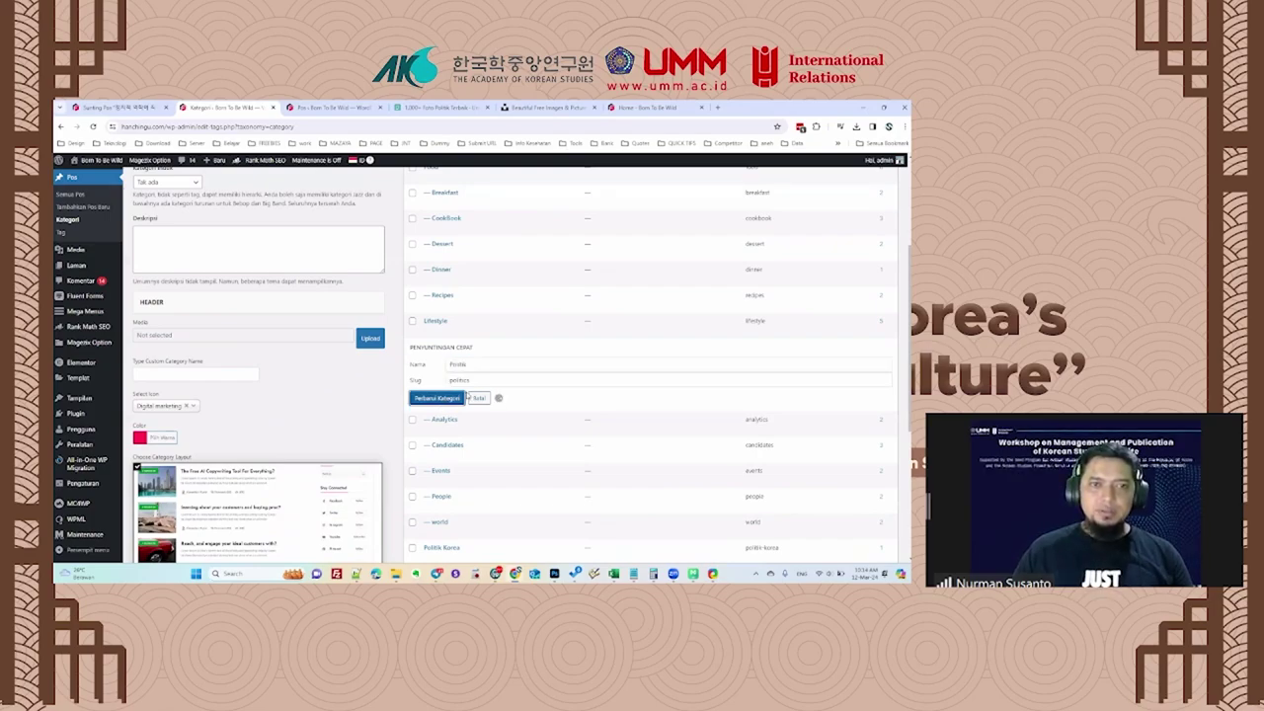
{"action": "left_click", "coordinate": [464, 359]}
{"action": "left_click", "coordinate": [480, 377]}
{"action": "left_click", "coordinate": [444, 398]}
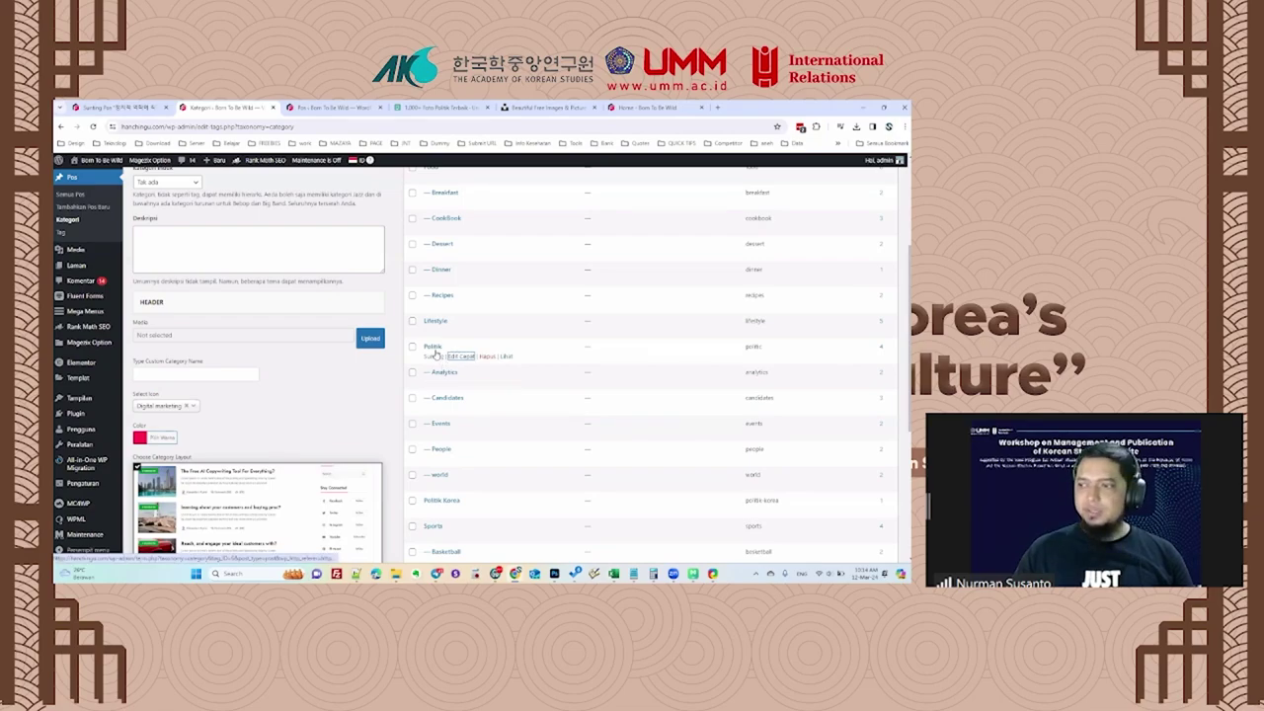
{"action": "scroll", "coordinate": [259, 276], "scroll_direction": "up", "scroll_amount": 3}
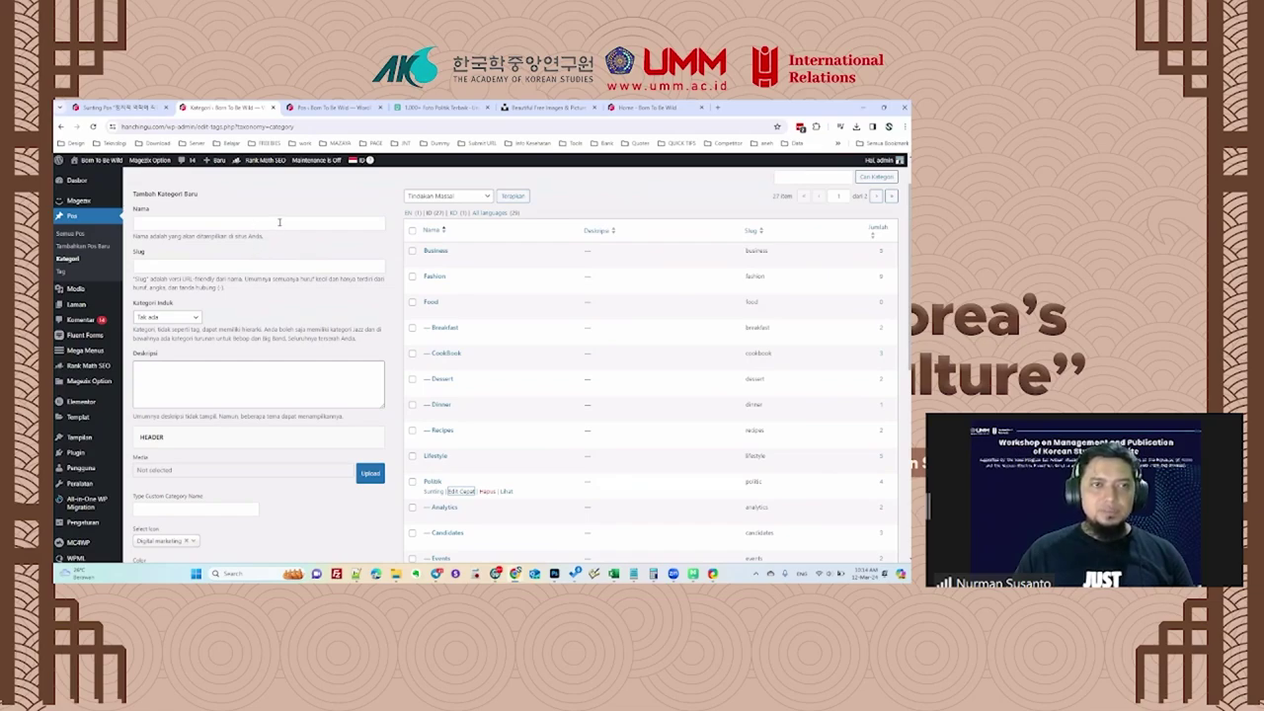
{"action": "left_click", "coordinate": [279, 222]}
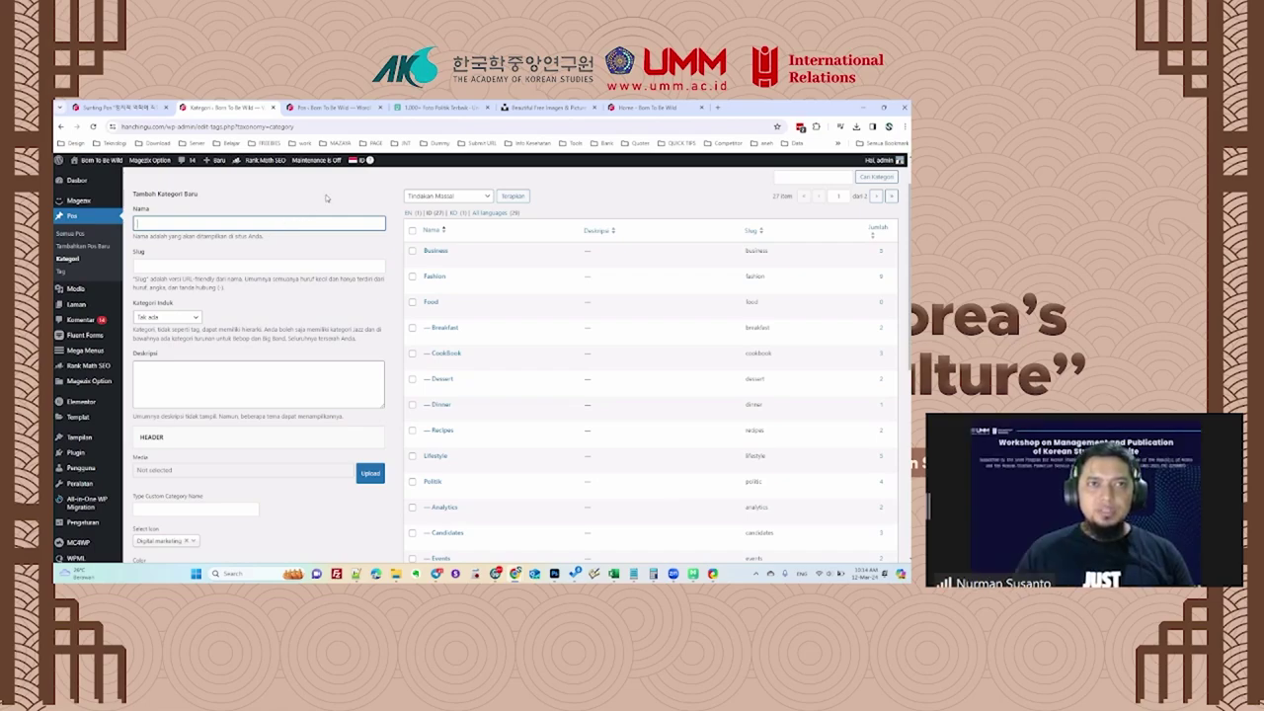
{"action": "mouse_move", "coordinate": [361, 168]}
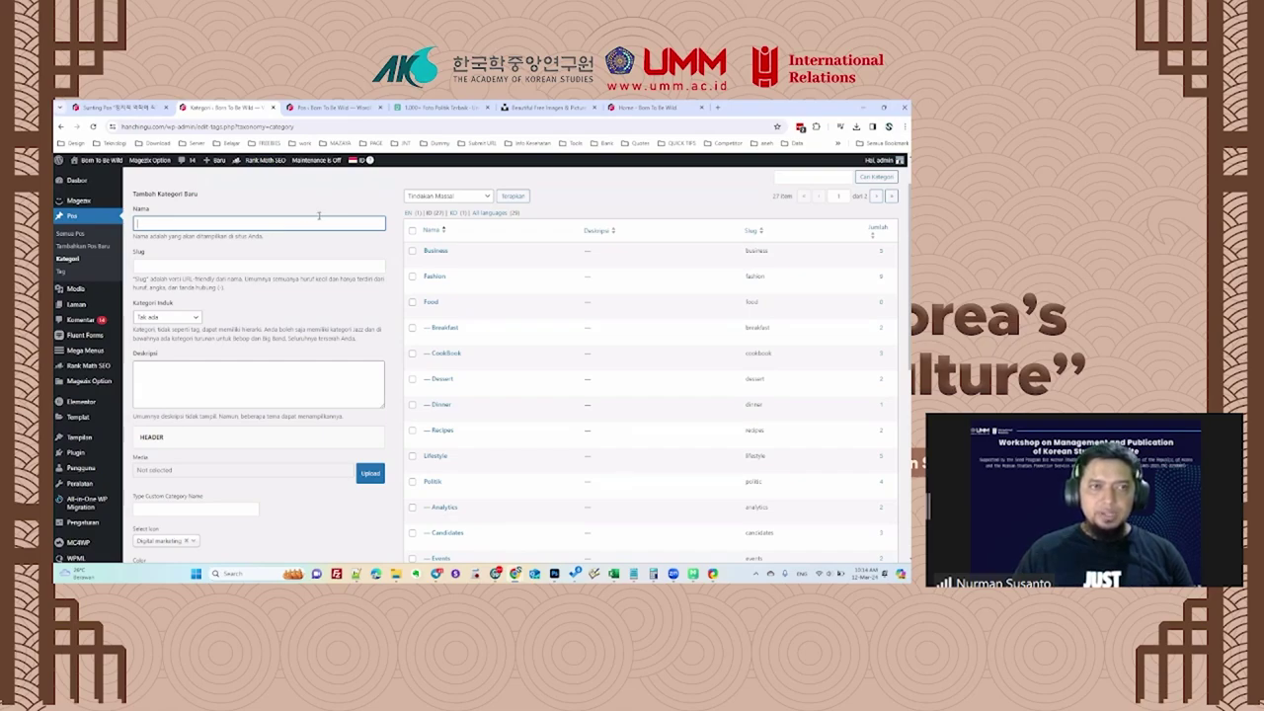
{"action": "scroll", "coordinate": [319, 228], "scroll_direction": "down", "scroll_amount": 3}
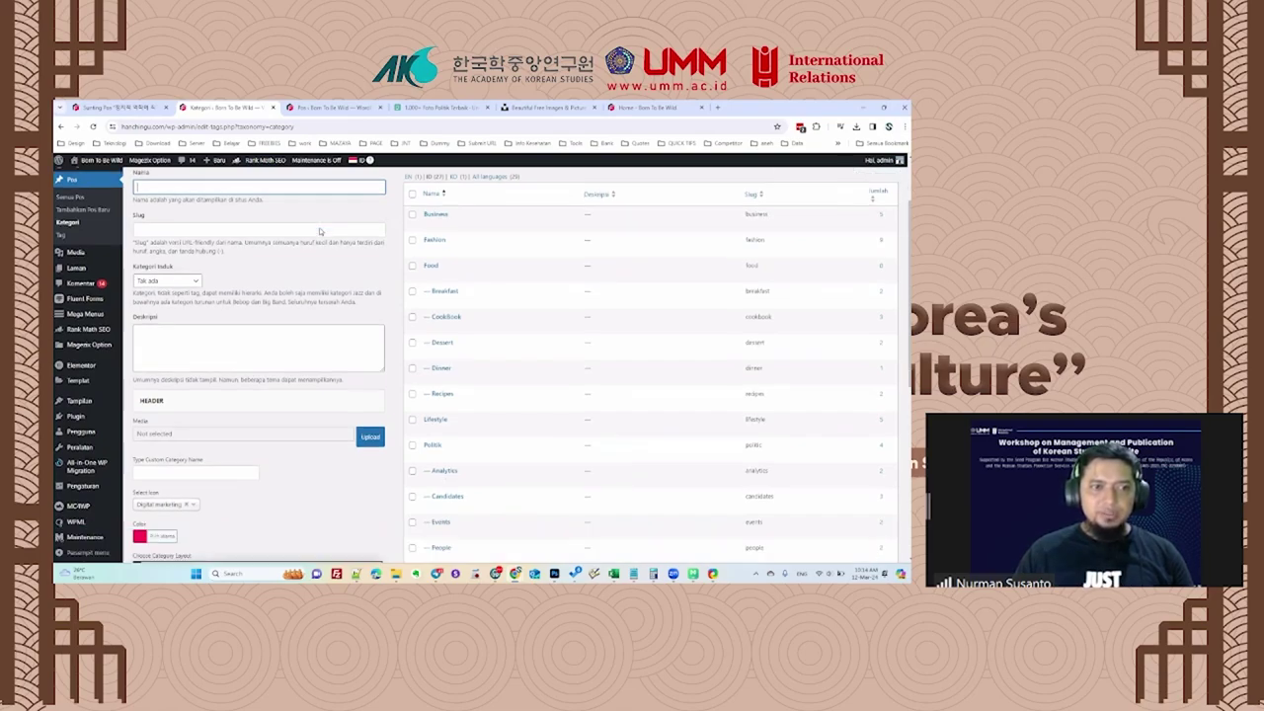
{"action": "scroll", "coordinate": [319, 228], "scroll_direction": "up", "scroll_amount": 3}
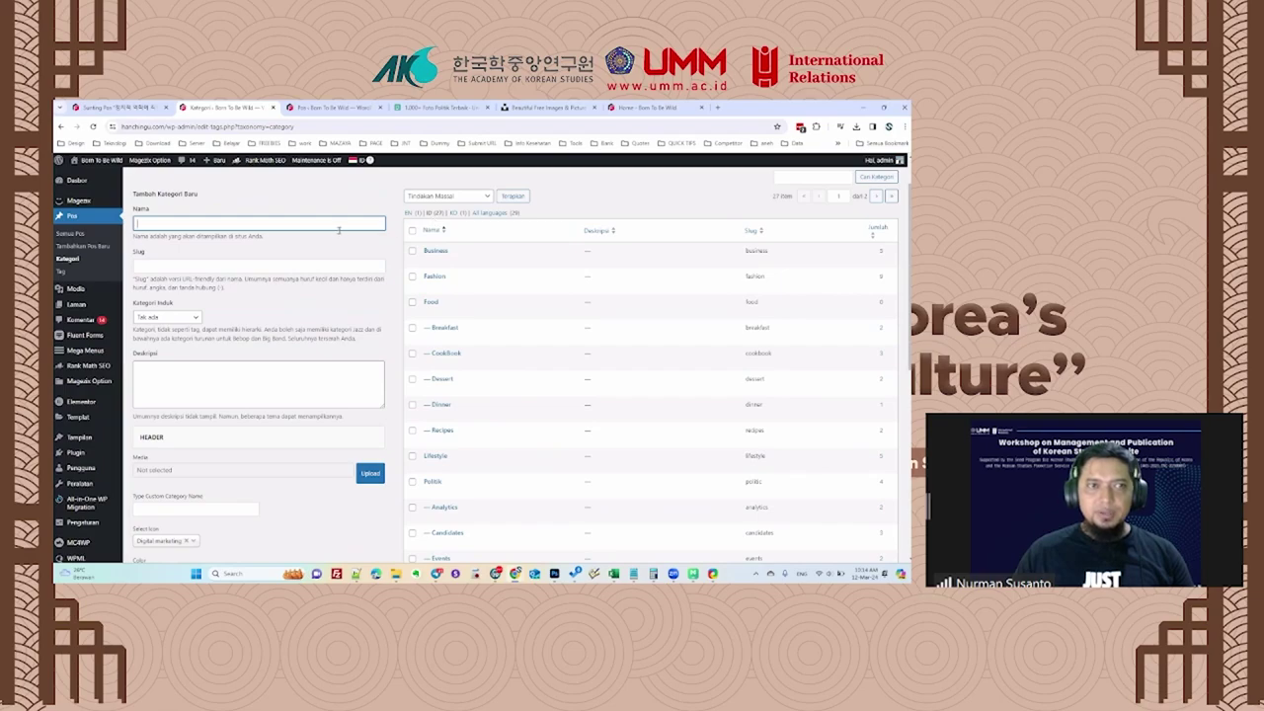
{"action": "scroll", "coordinate": [621, 252], "scroll_direction": "up", "scroll_amount": 1}
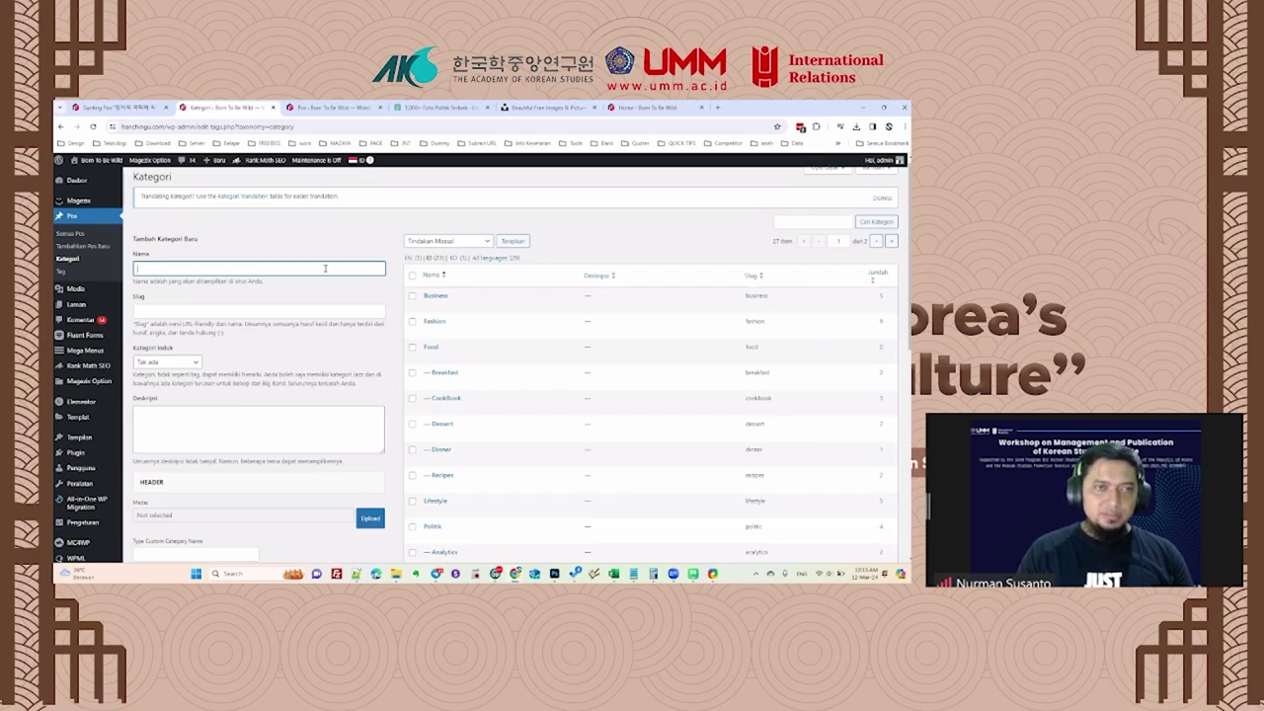
Name the new category Keamanan, choose Politik as its parent, and save it.
{"action": "type", "text": "Korea"}
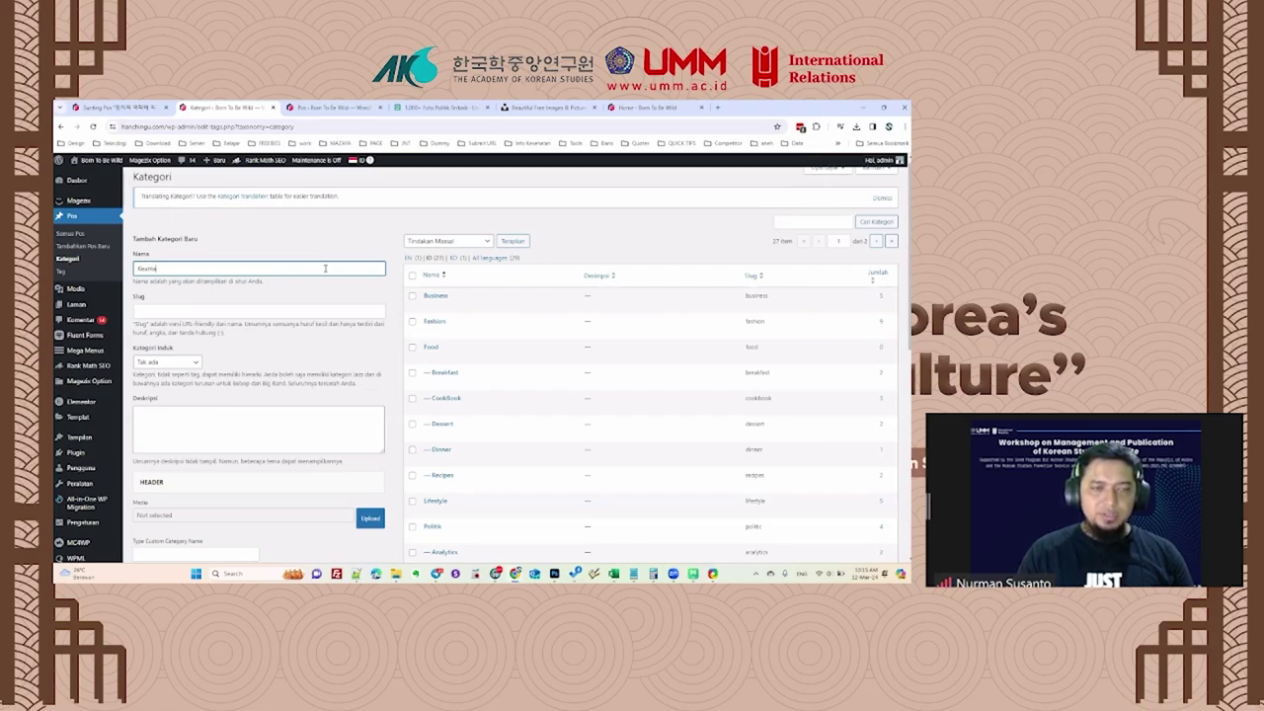
{"action": "type", "text": "nan"}
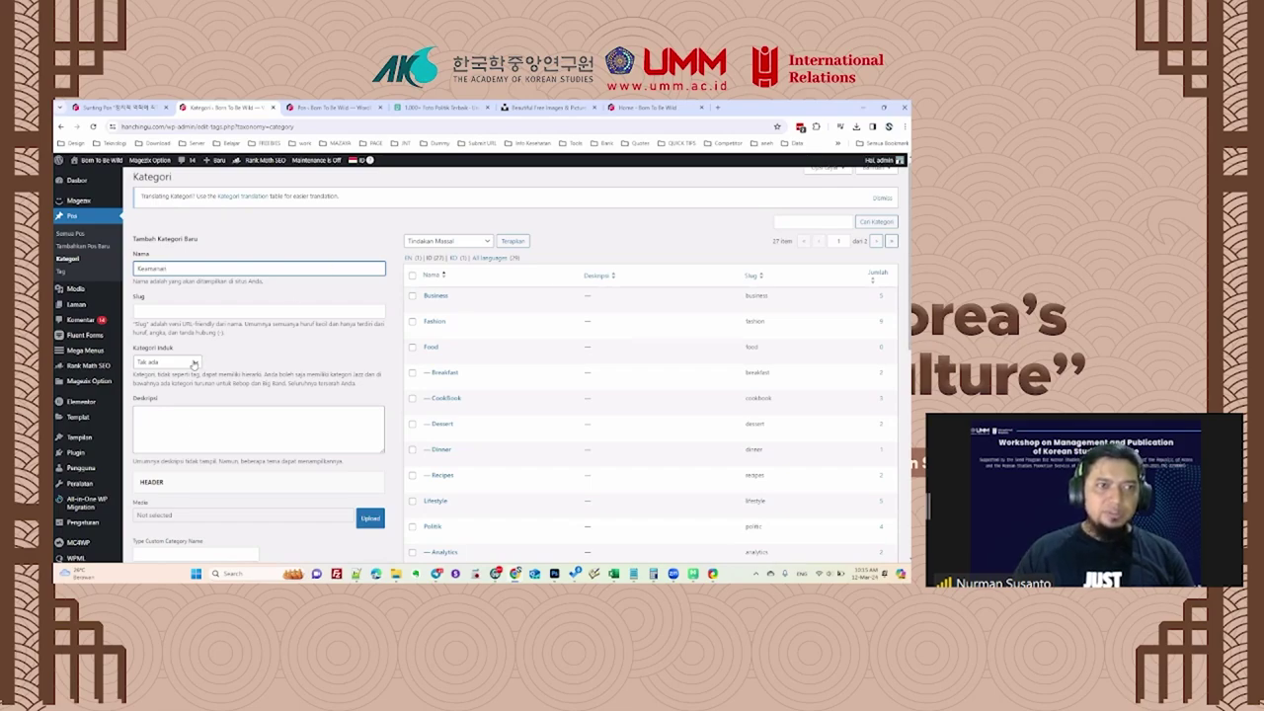
{"action": "left_click", "coordinate": [194, 363]}
{"action": "left_click", "coordinate": [178, 461]}
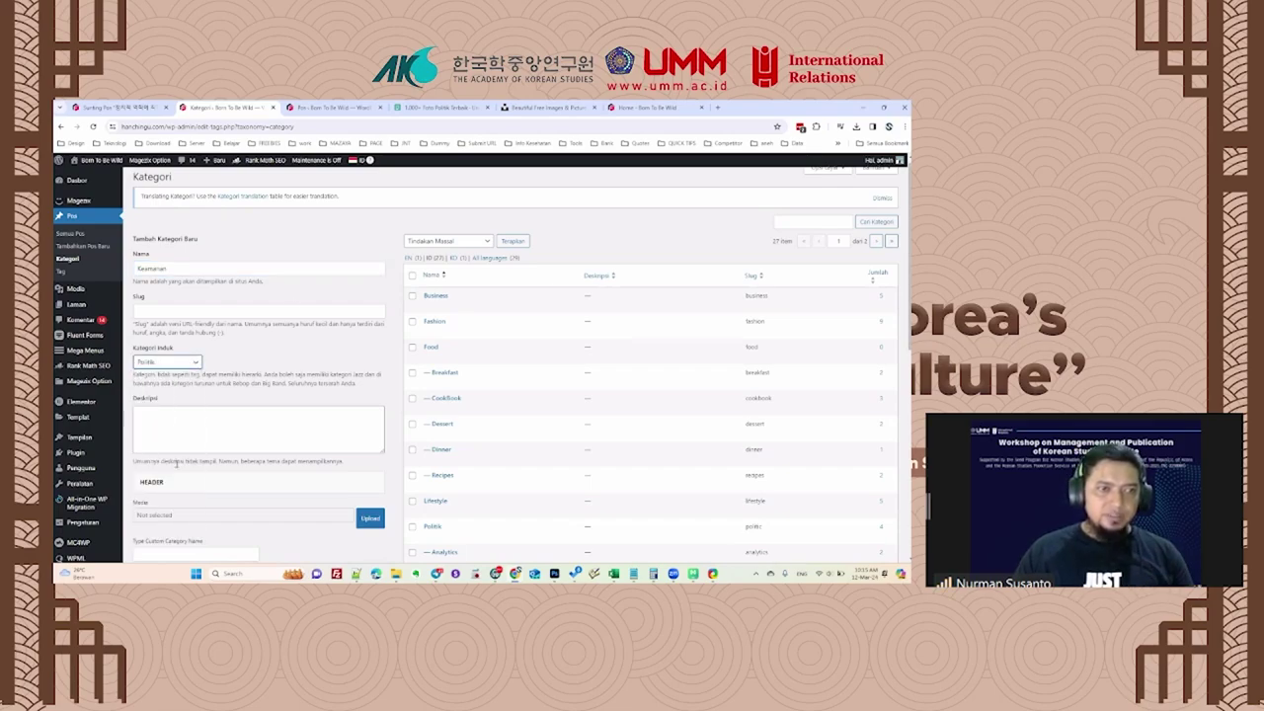
{"action": "scroll", "coordinate": [262, 353], "scroll_direction": "down", "scroll_amount": 5}
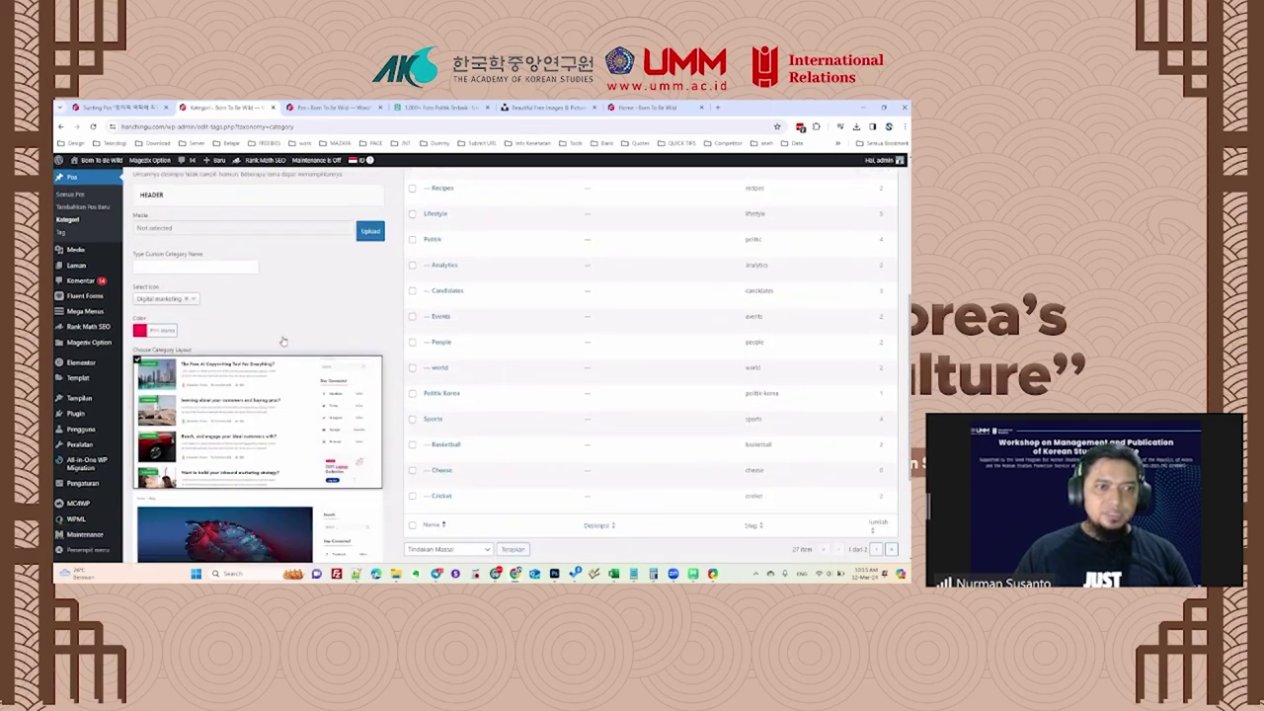
{"action": "scroll", "coordinate": [282, 340], "scroll_direction": "down", "scroll_amount": 1}
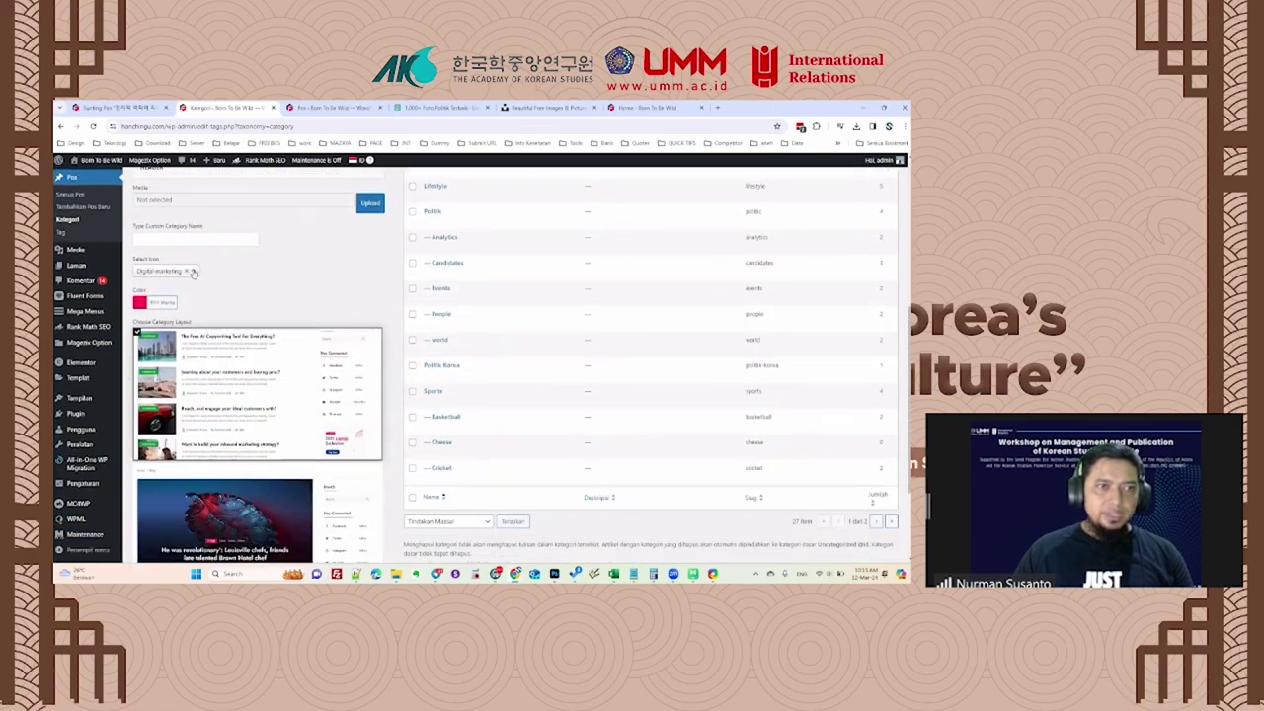
{"action": "scroll", "coordinate": [292, 271], "scroll_direction": "down", "scroll_amount": 3}
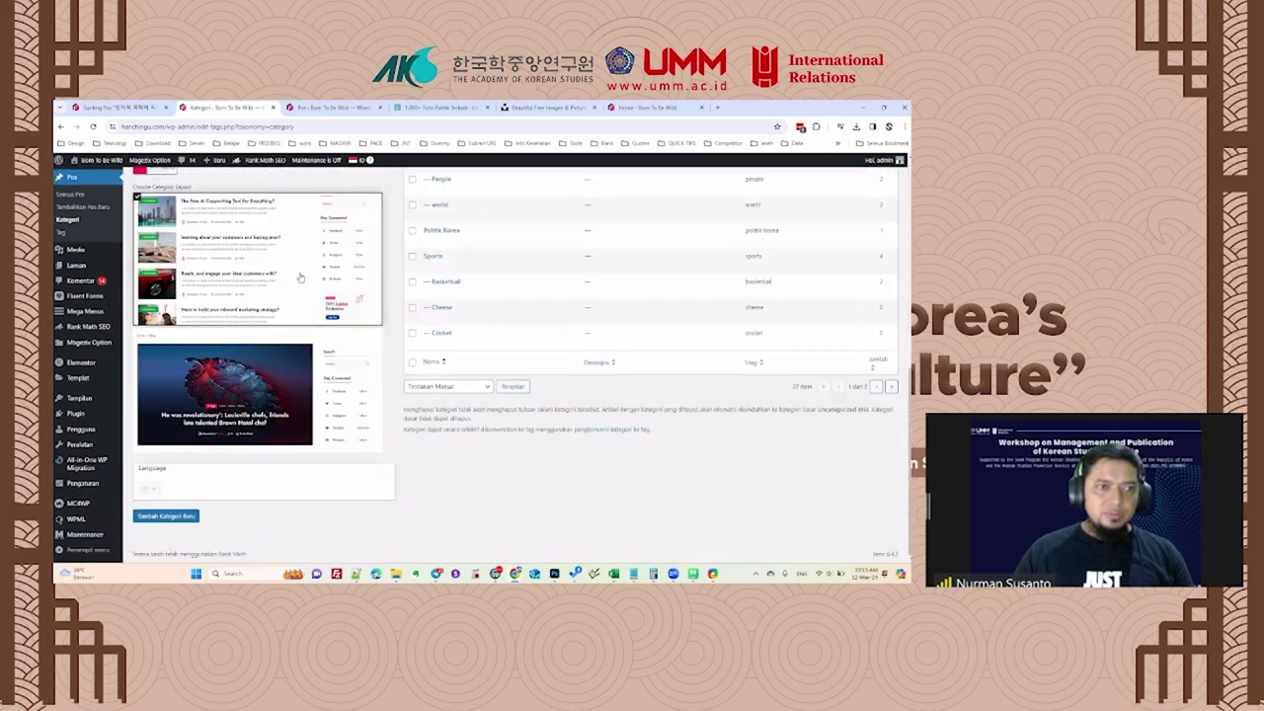
{"action": "left_click", "coordinate": [168, 516]}
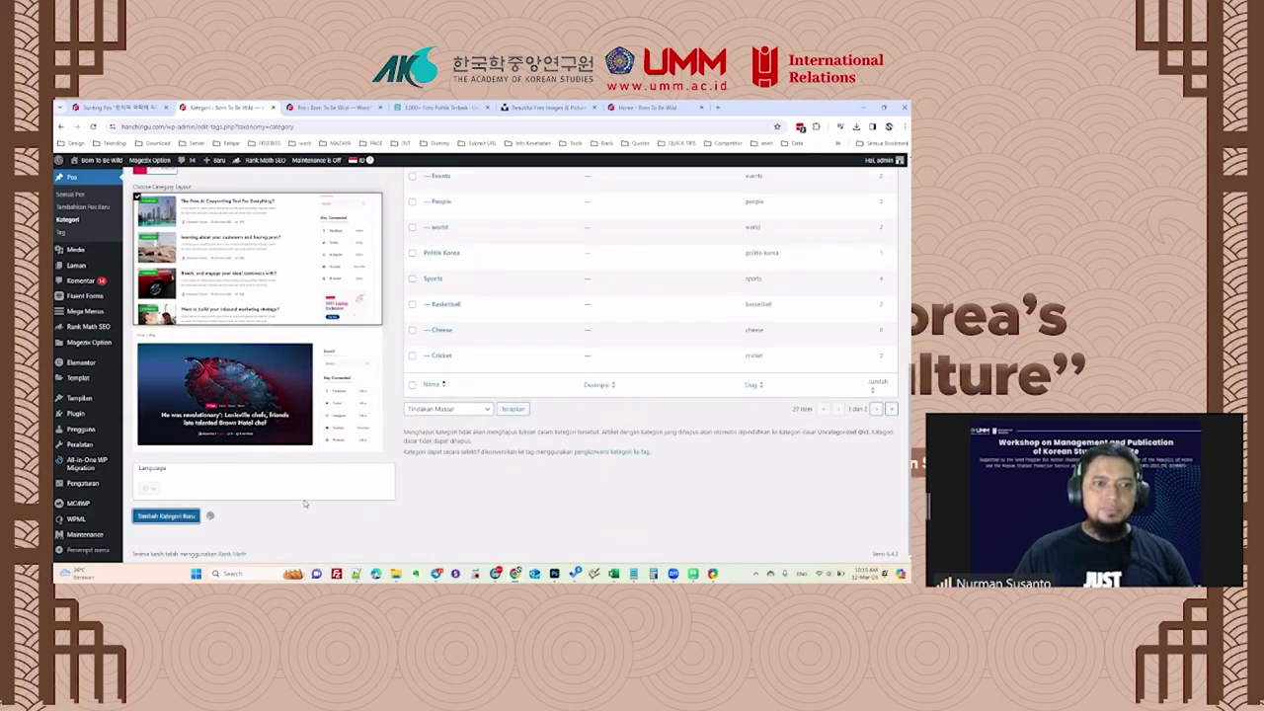
{"action": "scroll", "coordinate": [446, 461], "scroll_direction": "up", "scroll_amount": 2}
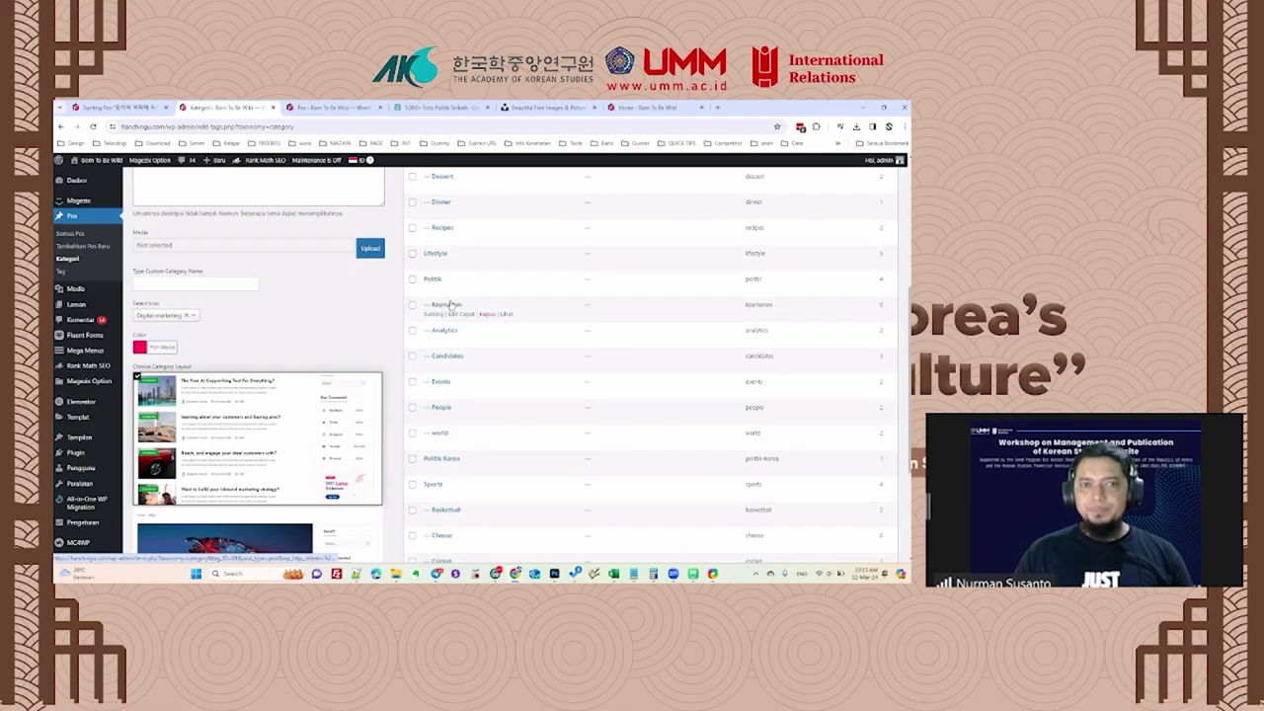
{"action": "scroll", "coordinate": [514, 276], "scroll_direction": "up", "scroll_amount": 5}
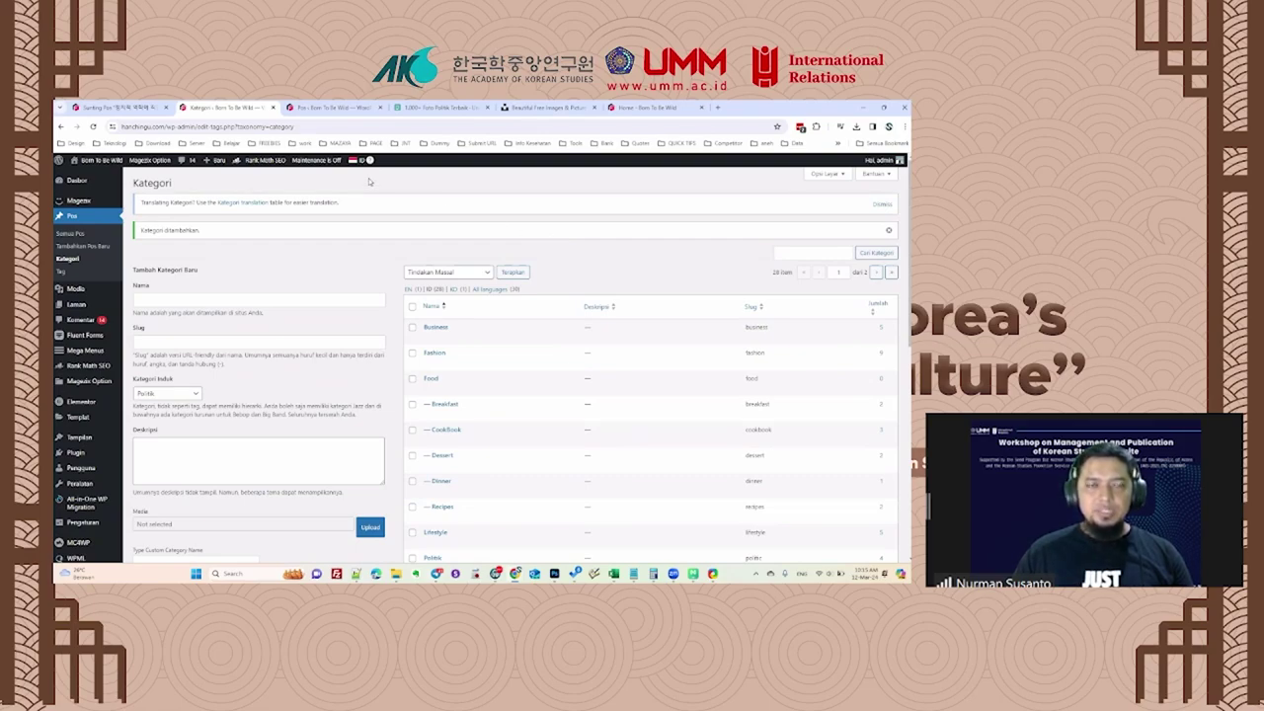
{"action": "mouse_move", "coordinate": [360, 162]}
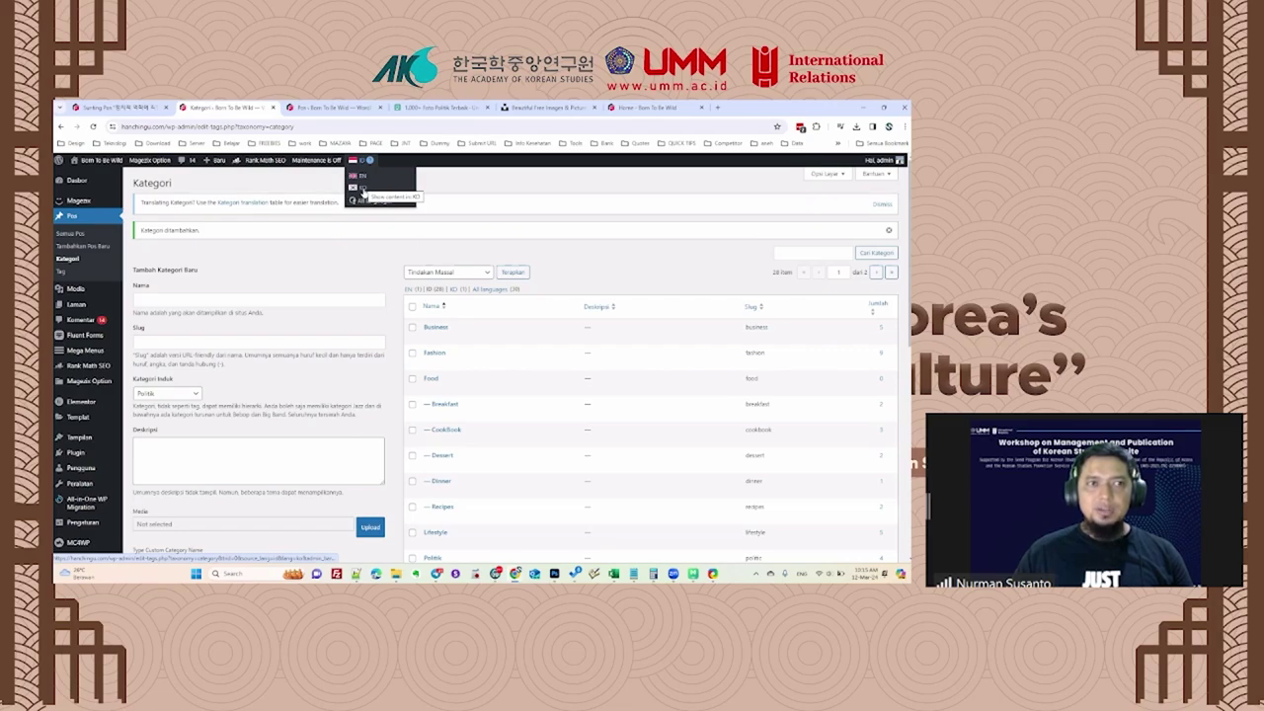
Switch to the Korean category view and set 'This is a translation of' to Politik.
{"action": "left_click", "coordinate": [362, 189]}
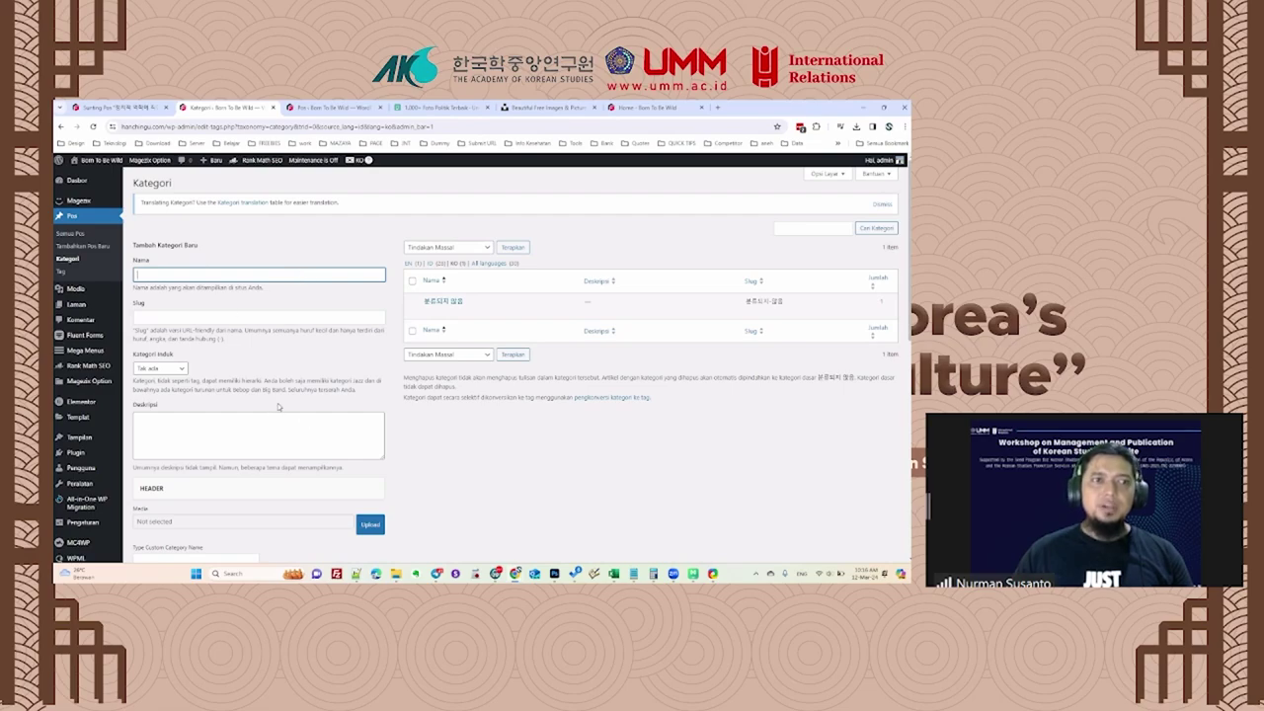
{"action": "scroll", "coordinate": [374, 456], "scroll_direction": "down", "scroll_amount": 2}
{"action": "scroll", "coordinate": [346, 463], "scroll_direction": "down", "scroll_amount": 6}
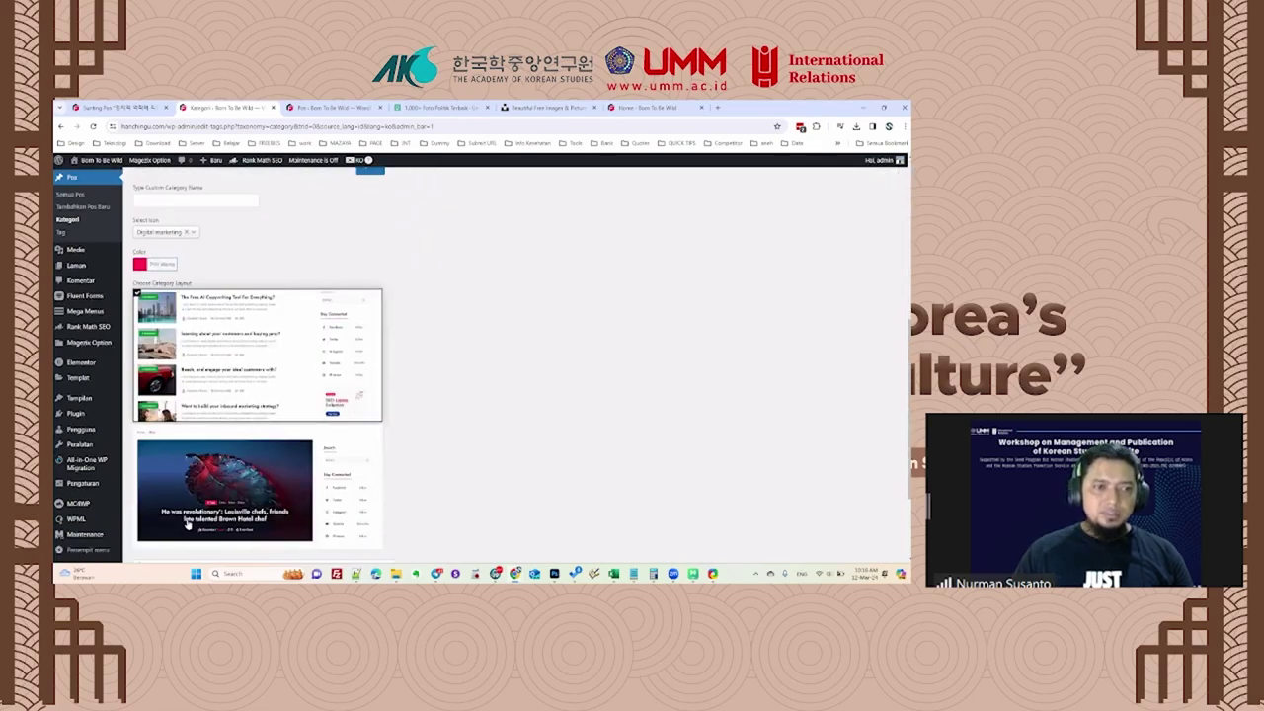
{"action": "scroll", "coordinate": [186, 517], "scroll_direction": "down", "scroll_amount": 3}
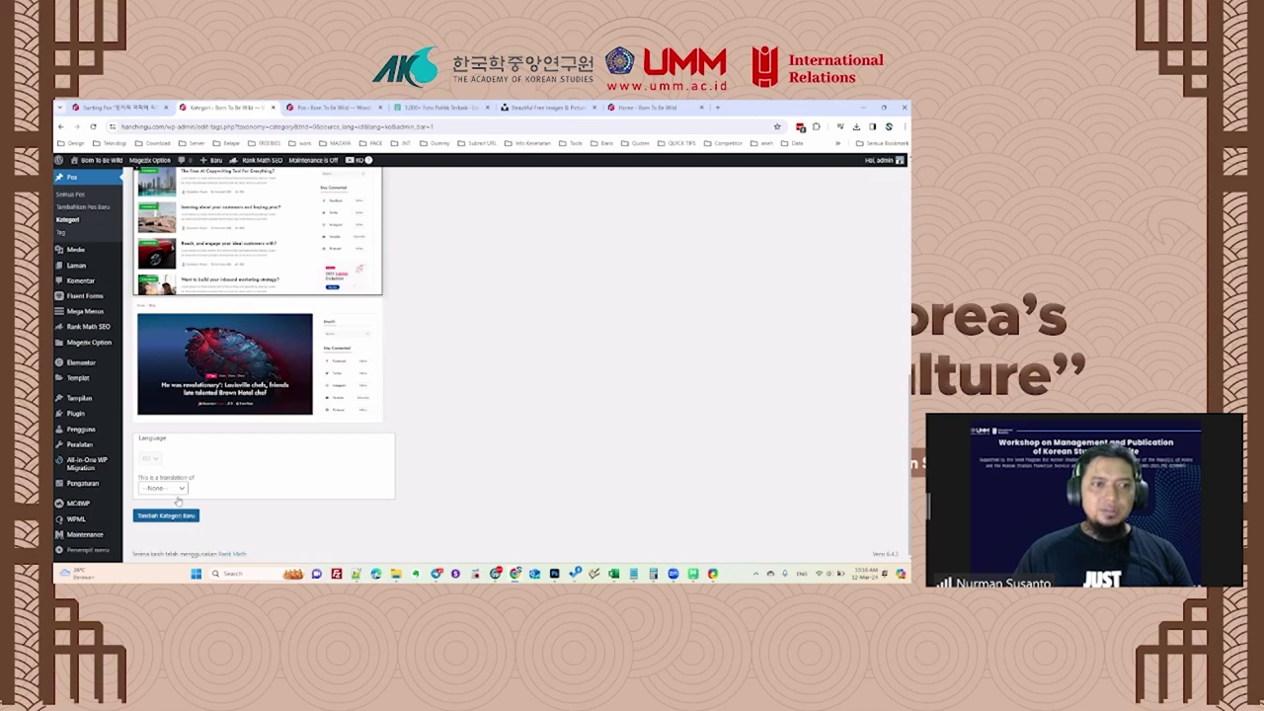
{"action": "left_click", "coordinate": [179, 488]}
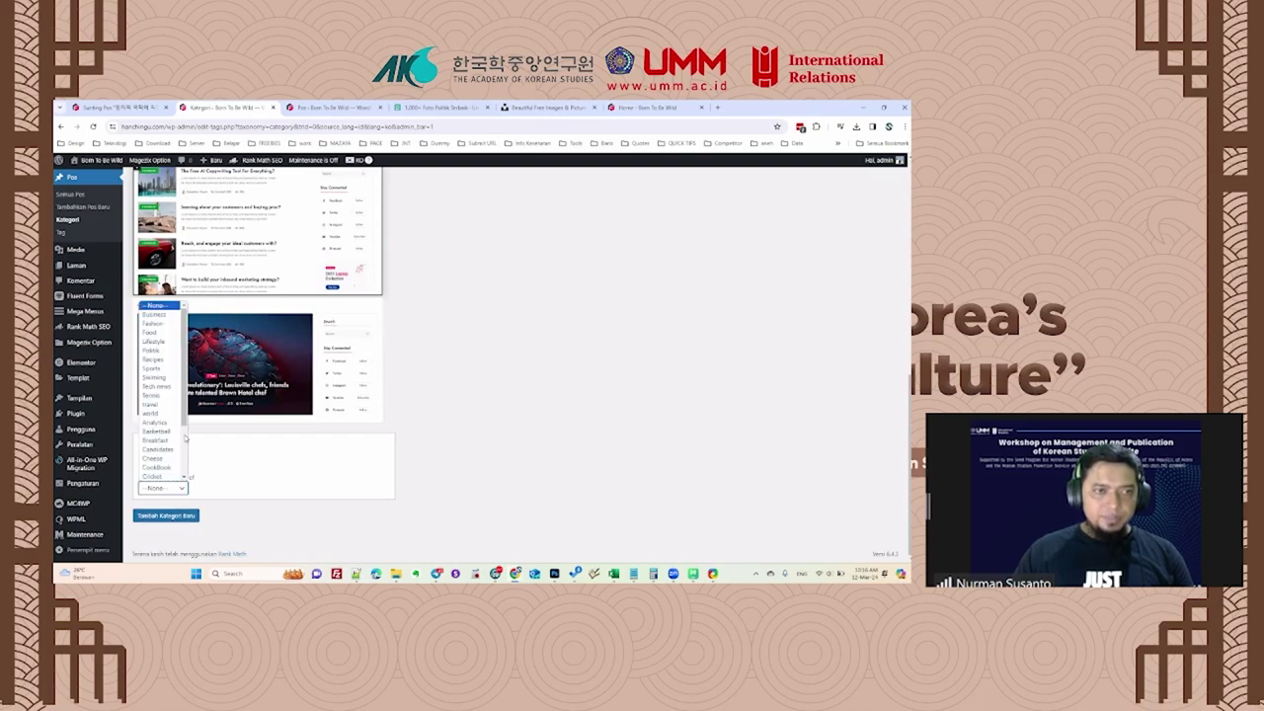
{"action": "left_click_drag", "start_coordinate": [185, 432], "coordinate": [182, 456]}
{"action": "scroll", "coordinate": [182, 405], "scroll_direction": "up", "scroll_amount": 3}
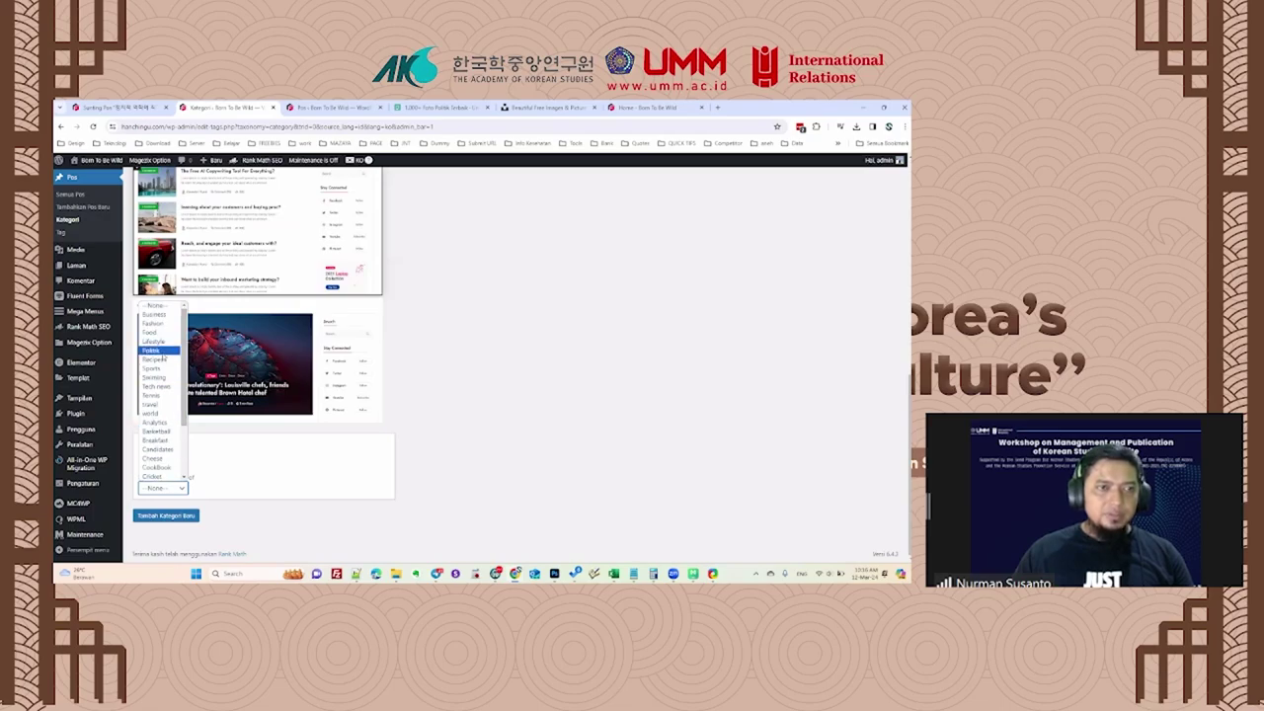
{"action": "left_click", "coordinate": [160, 358]}
{"action": "scroll", "coordinate": [443, 372], "scroll_direction": "up", "scroll_amount": 10}
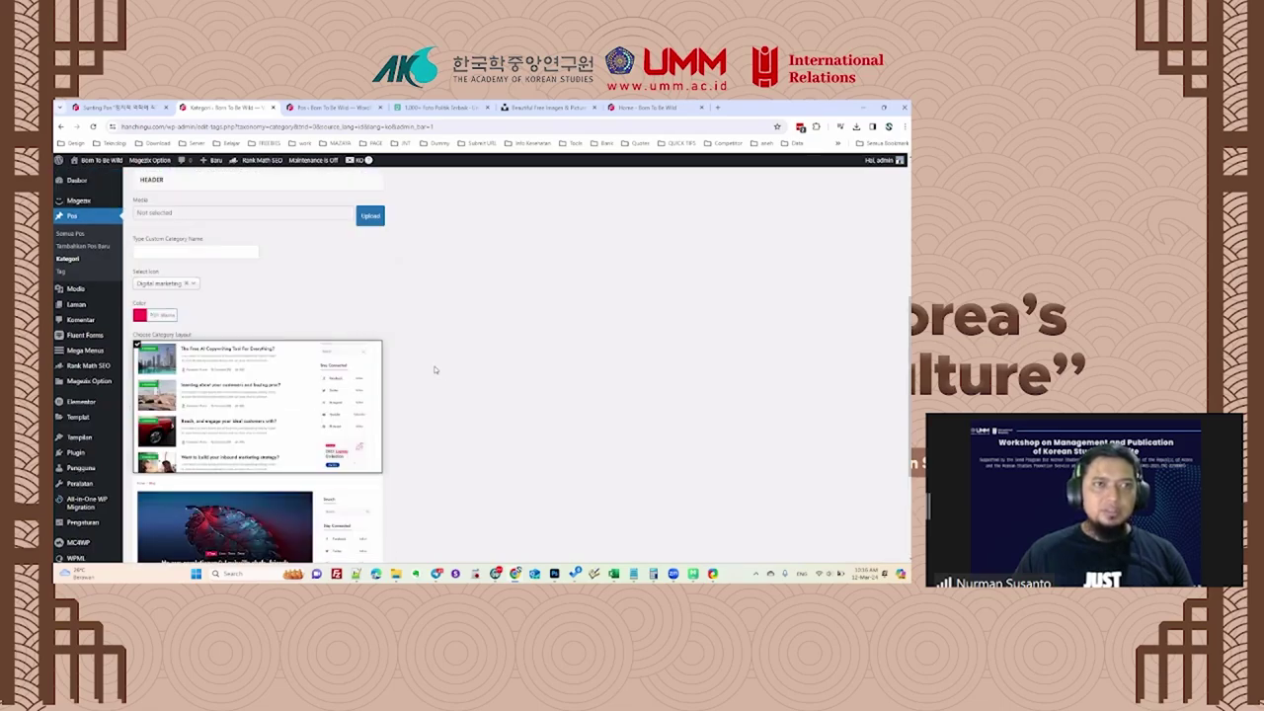
{"action": "scroll", "coordinate": [433, 363], "scroll_direction": "up", "scroll_amount": 3}
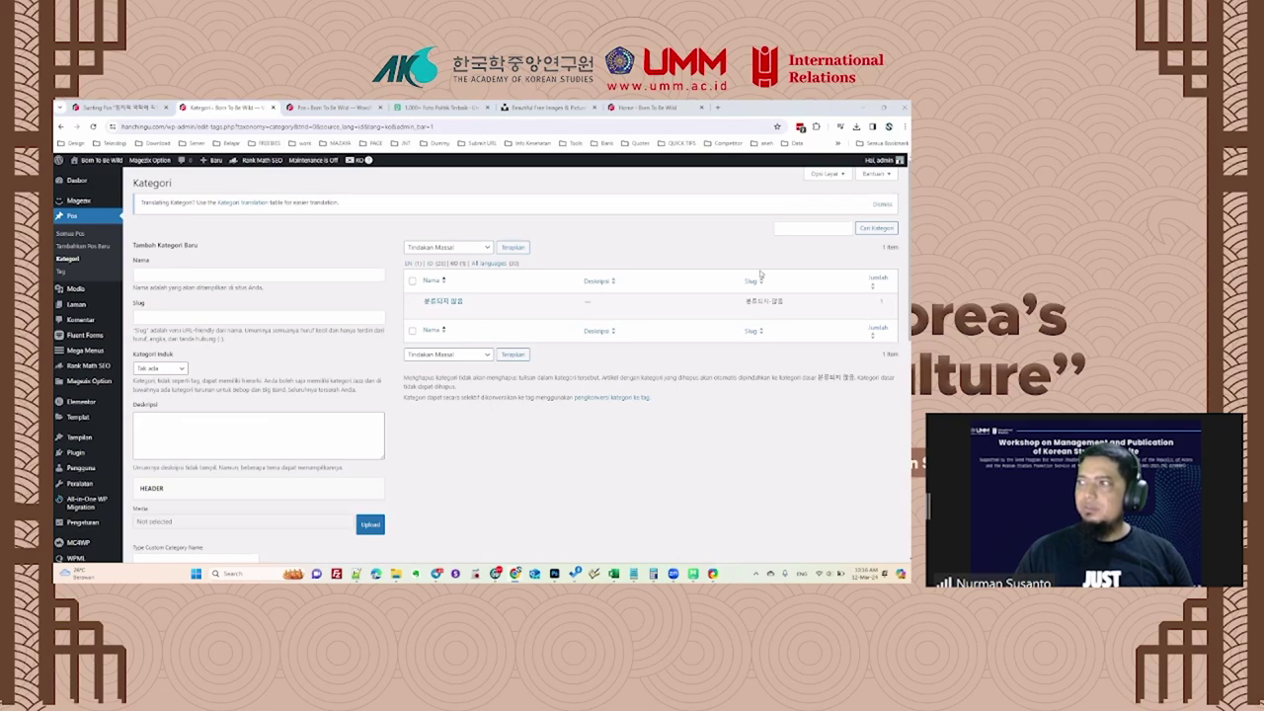
Paste the Korean category name and add it with Tambah Kategori Baru.
{"action": "left_click", "coordinate": [331, 275]}
{"action": "type", "text": "한국학연구"}
{"action": "left_click", "coordinate": [329, 315]}
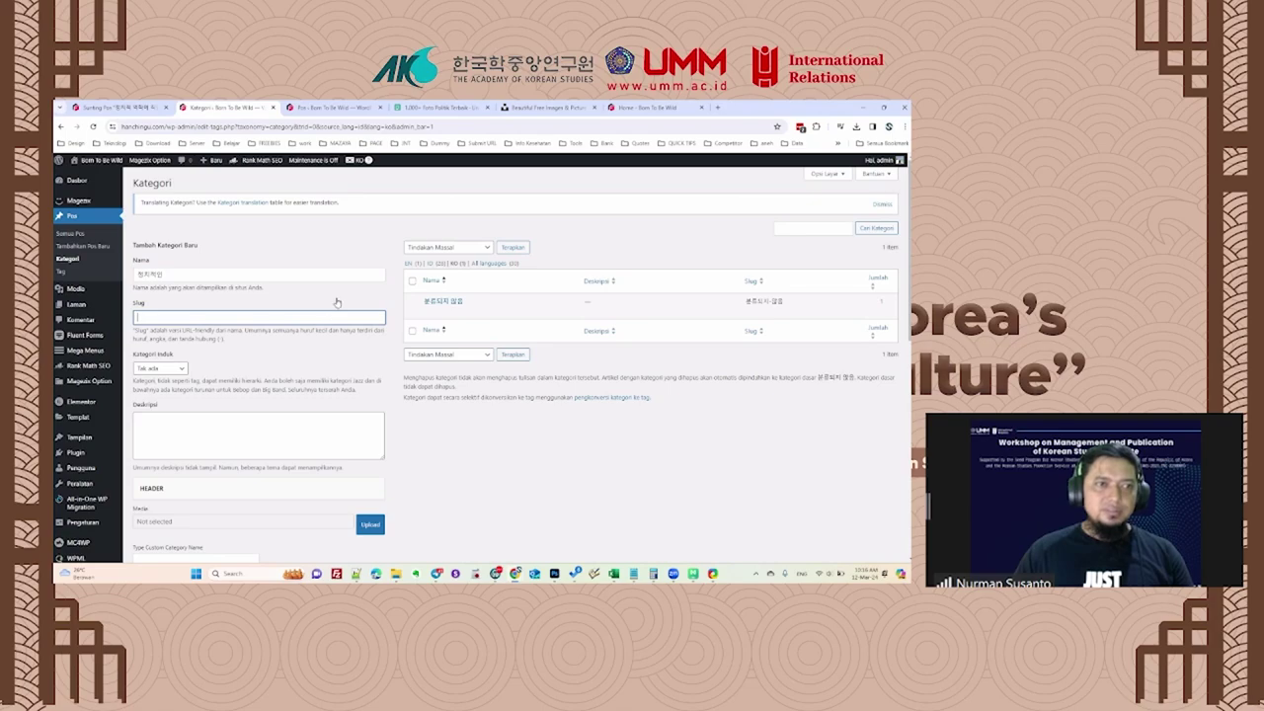
{"action": "left_click", "coordinate": [296, 269]}
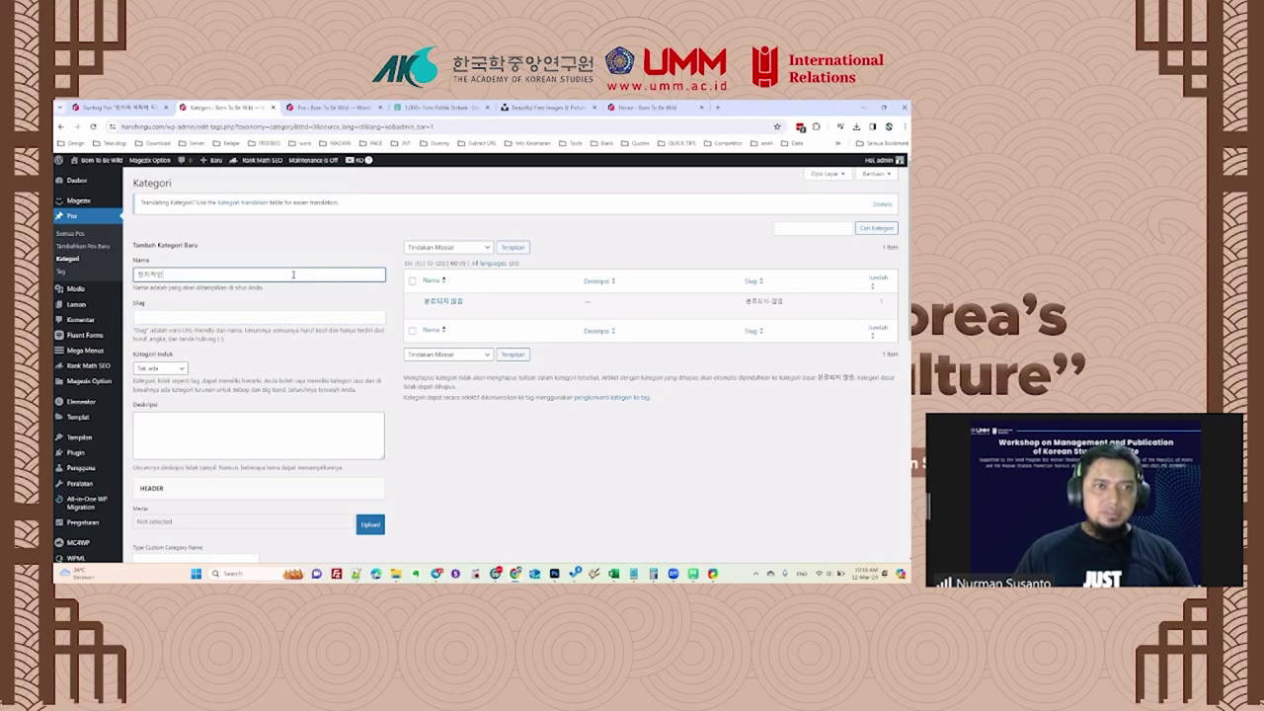
{"action": "scroll", "coordinate": [333, 293], "scroll_direction": "down", "scroll_amount": 1}
{"action": "scroll", "coordinate": [334, 293], "scroll_direction": "down", "scroll_amount": 10}
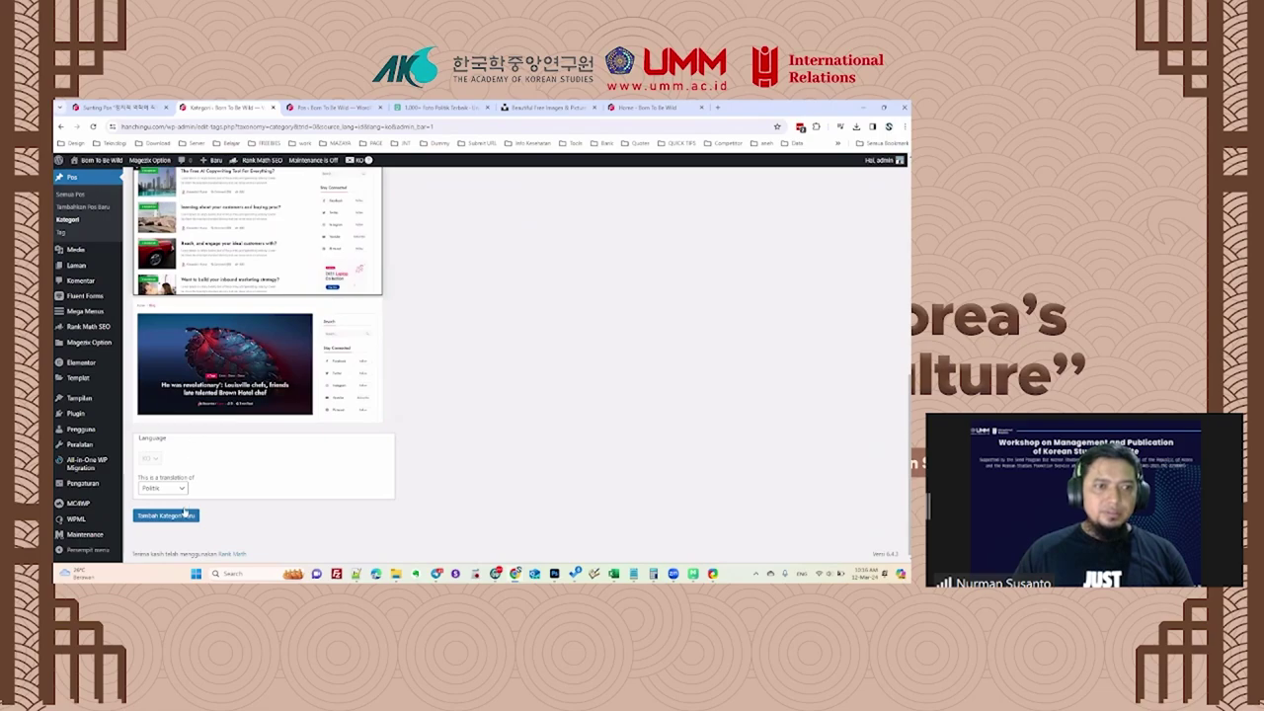
{"action": "left_click", "coordinate": [174, 518]}
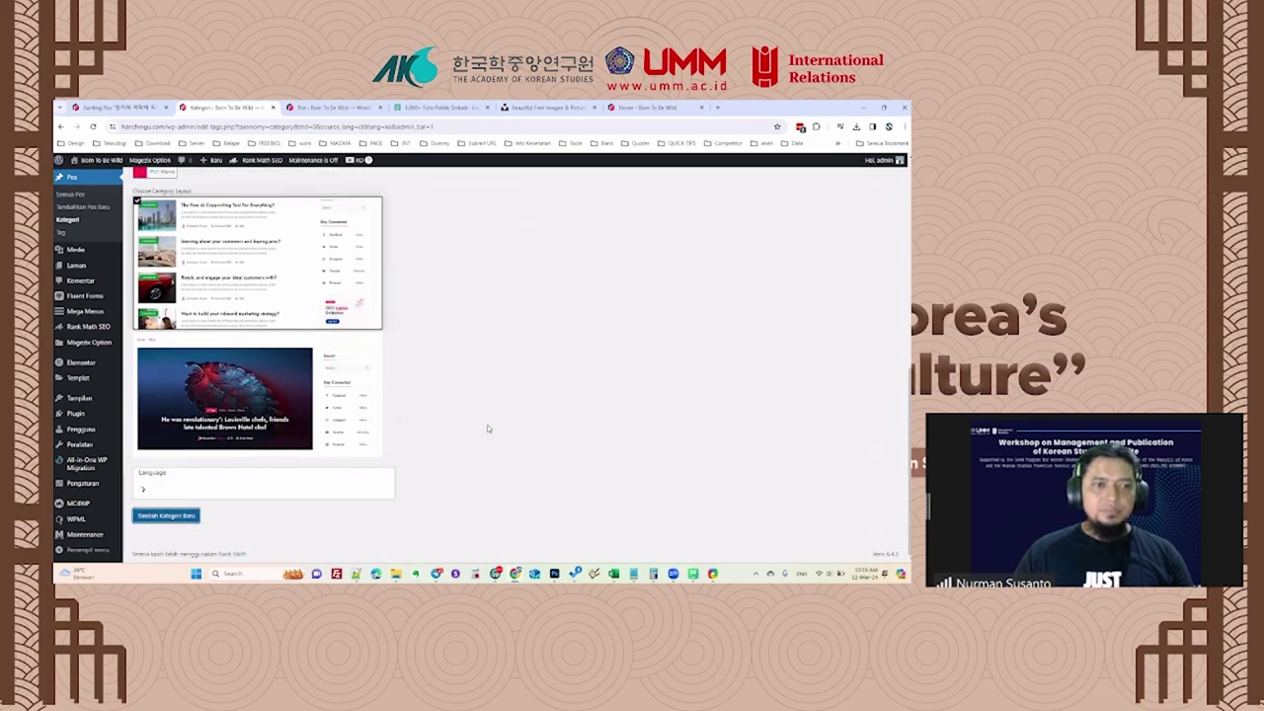
{"action": "scroll", "coordinate": [487, 429], "scroll_direction": "up", "scroll_amount": 3}
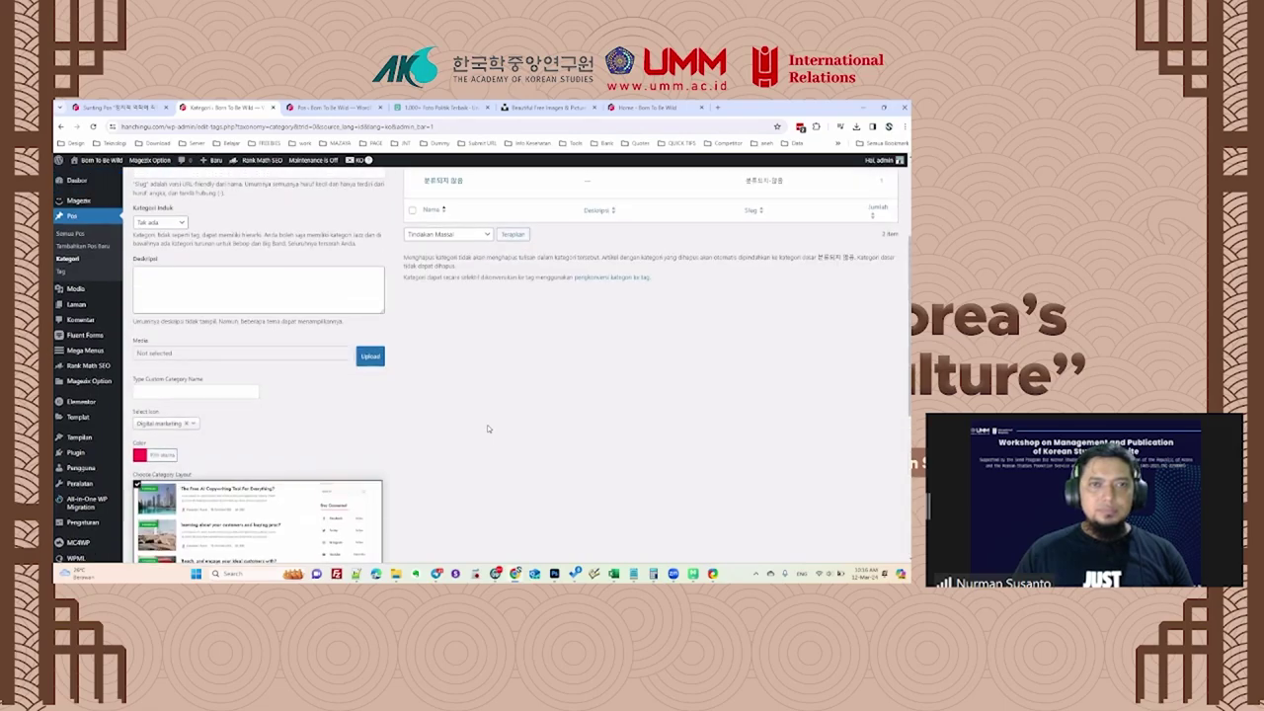
{"action": "scroll", "coordinate": [487, 424], "scroll_direction": "up", "scroll_amount": 2}
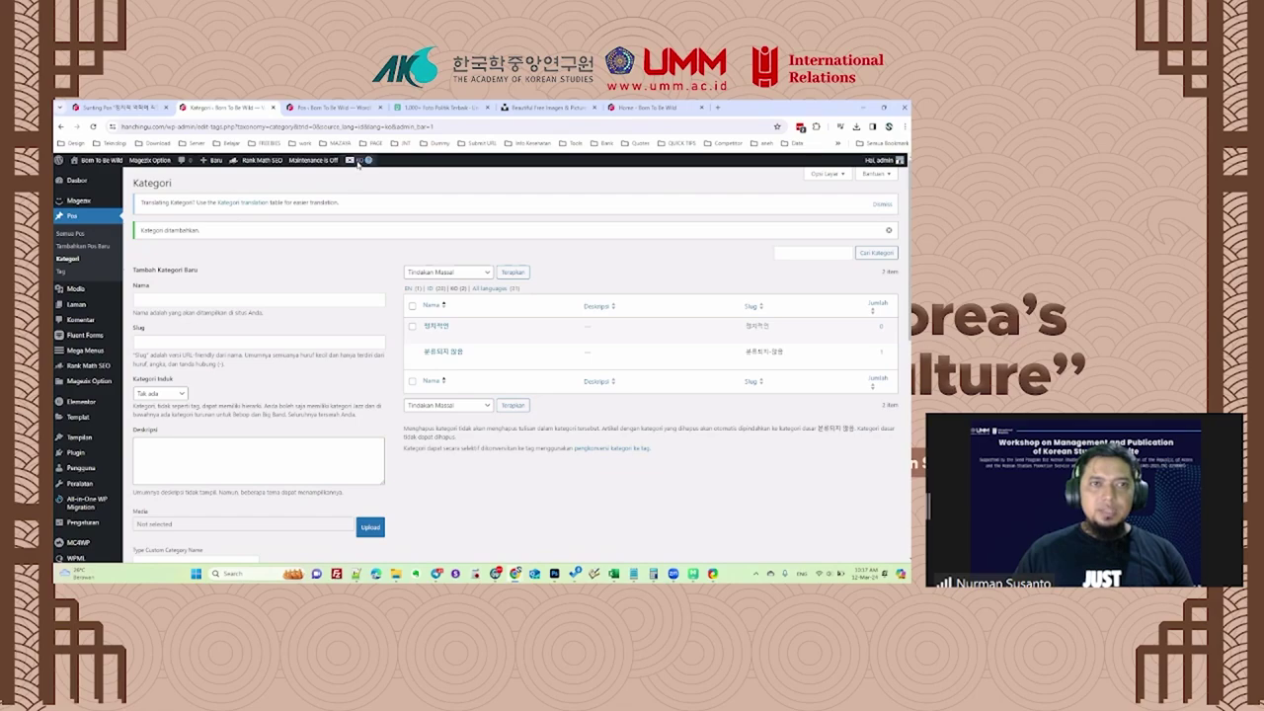
Switch the category list back to Indonesian (ID) and review the category table.
{"action": "mouse_move", "coordinate": [359, 161]}
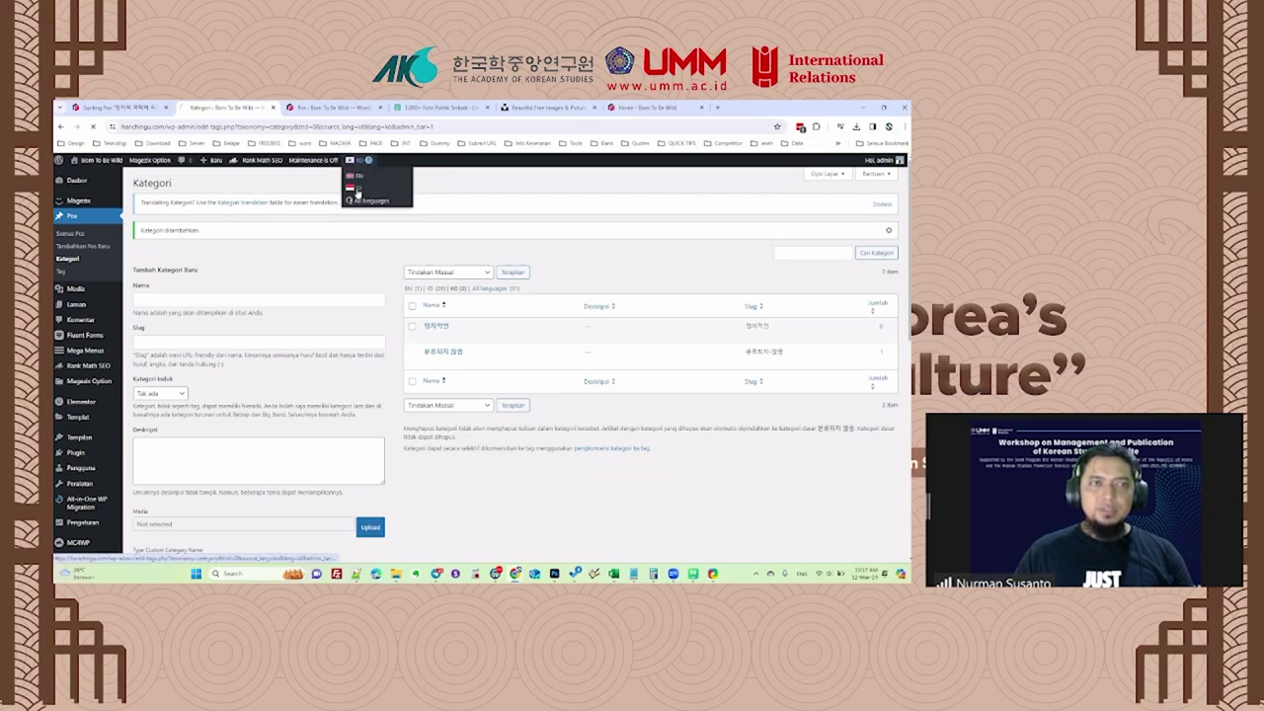
{"action": "left_click", "coordinate": [358, 188]}
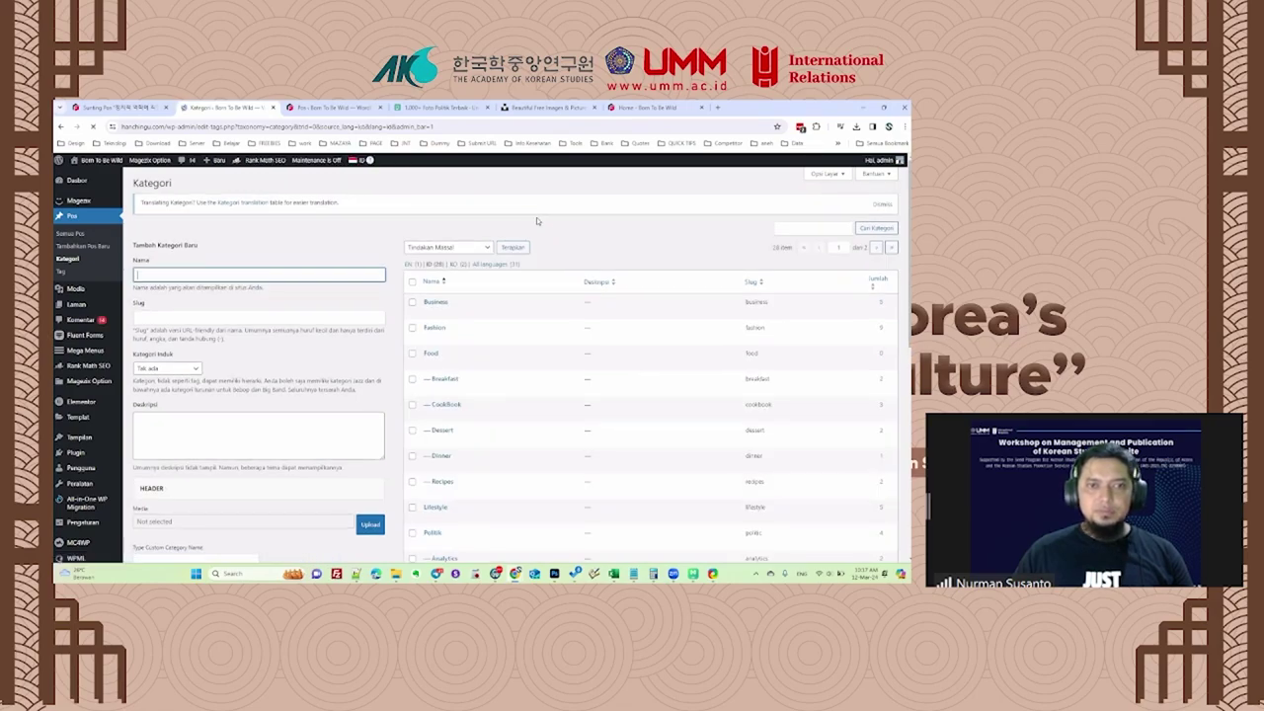
{"action": "scroll", "coordinate": [378, 272], "scroll_direction": "down", "scroll_amount": 5}
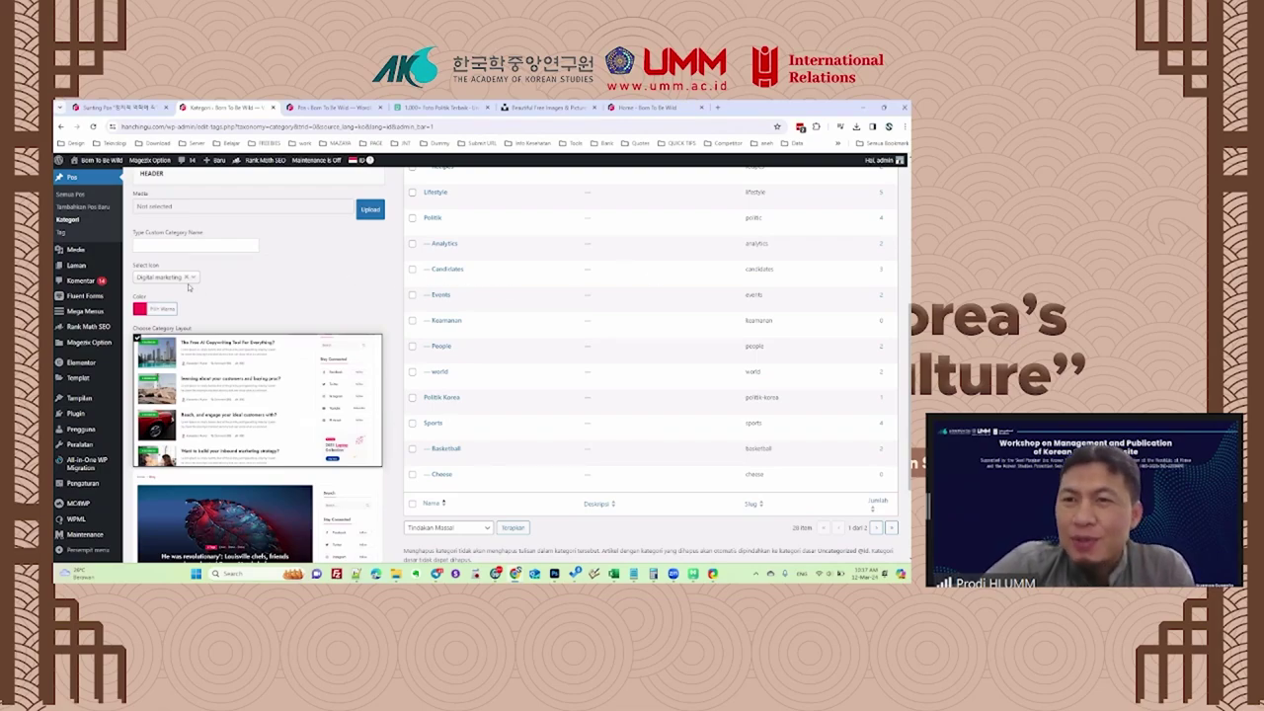
{"action": "scroll", "coordinate": [189, 286], "scroll_direction": "down", "scroll_amount": 3}
Open the users list in a new browser tab.
{"action": "mouse_move", "coordinate": [85, 434]}
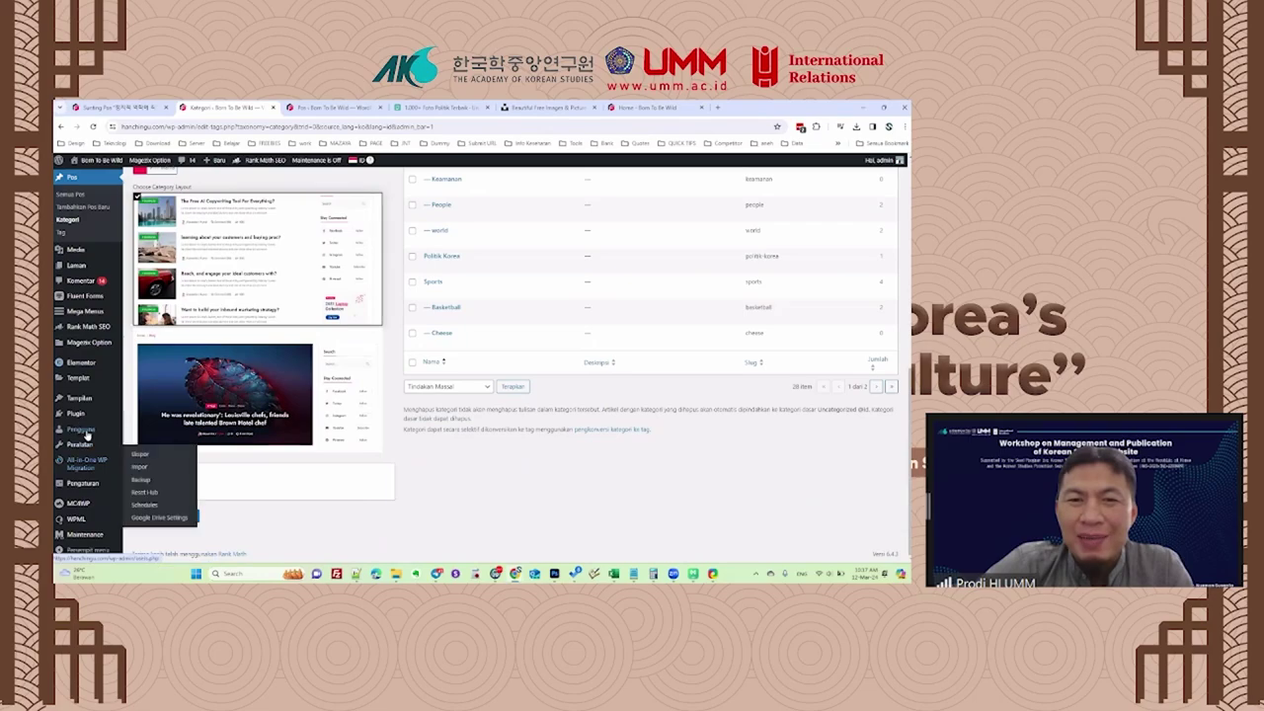
{"action": "right_click", "coordinate": [136, 422]}
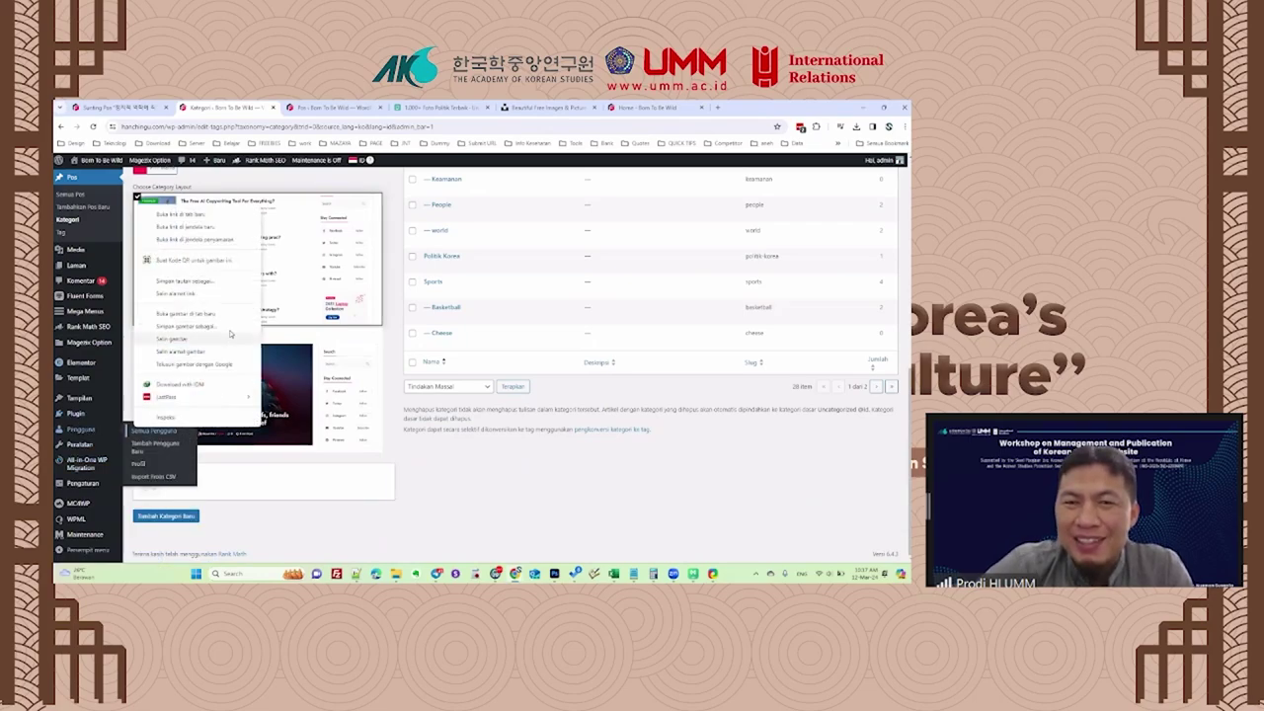
{"action": "left_click", "coordinate": [219, 214]}
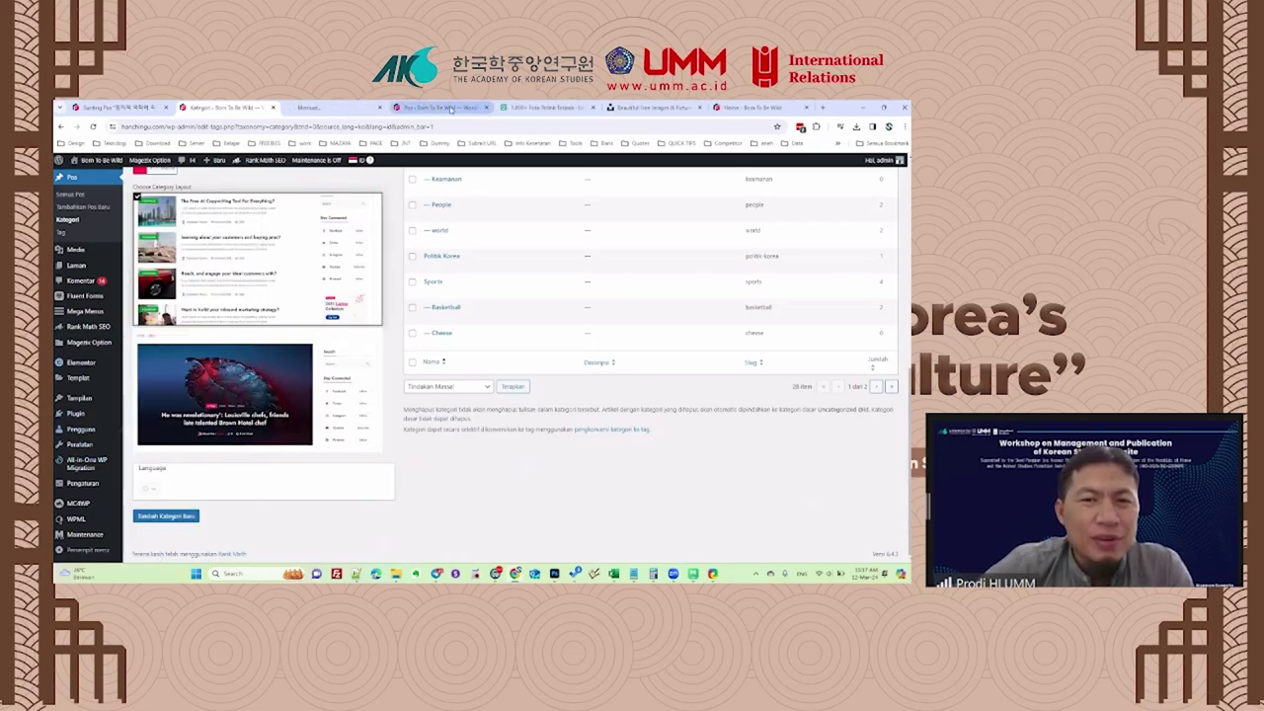
Close the posts tab, search the users list for the contributor, and open their profile.
{"action": "middle_click", "coordinate": [449, 109]}
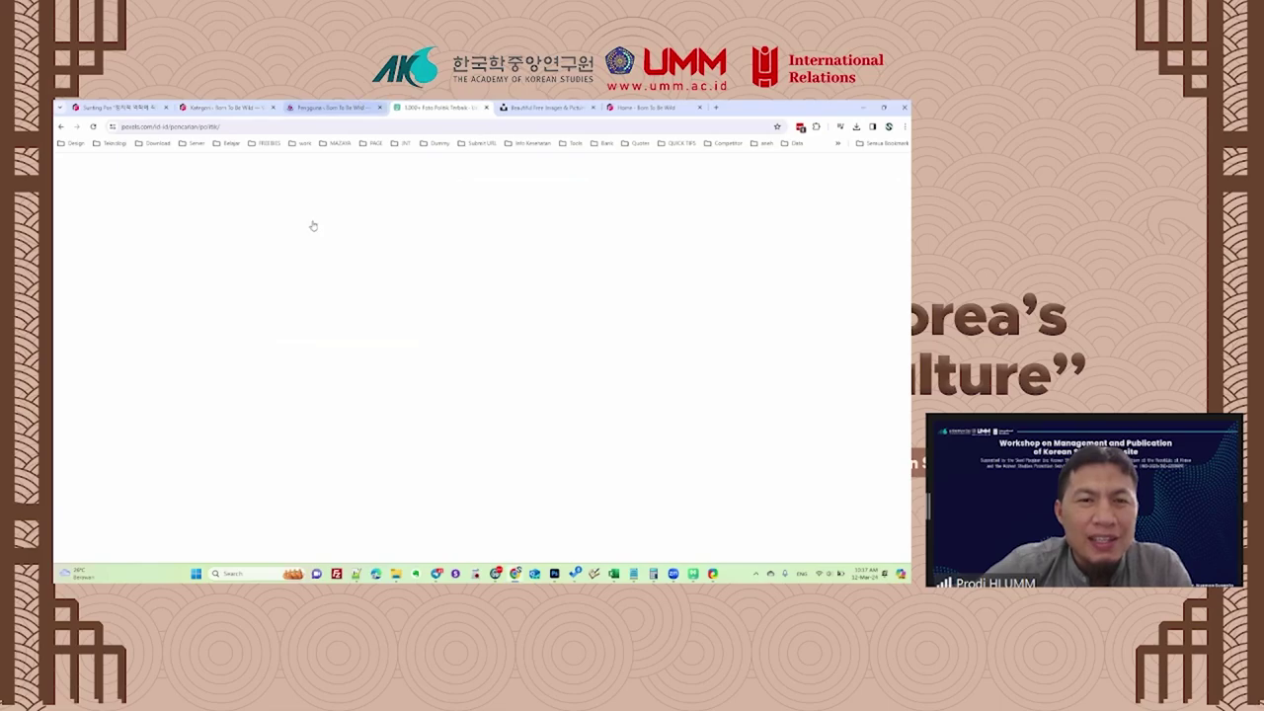
{"action": "key", "text": "ctrl+shift+Tab"}
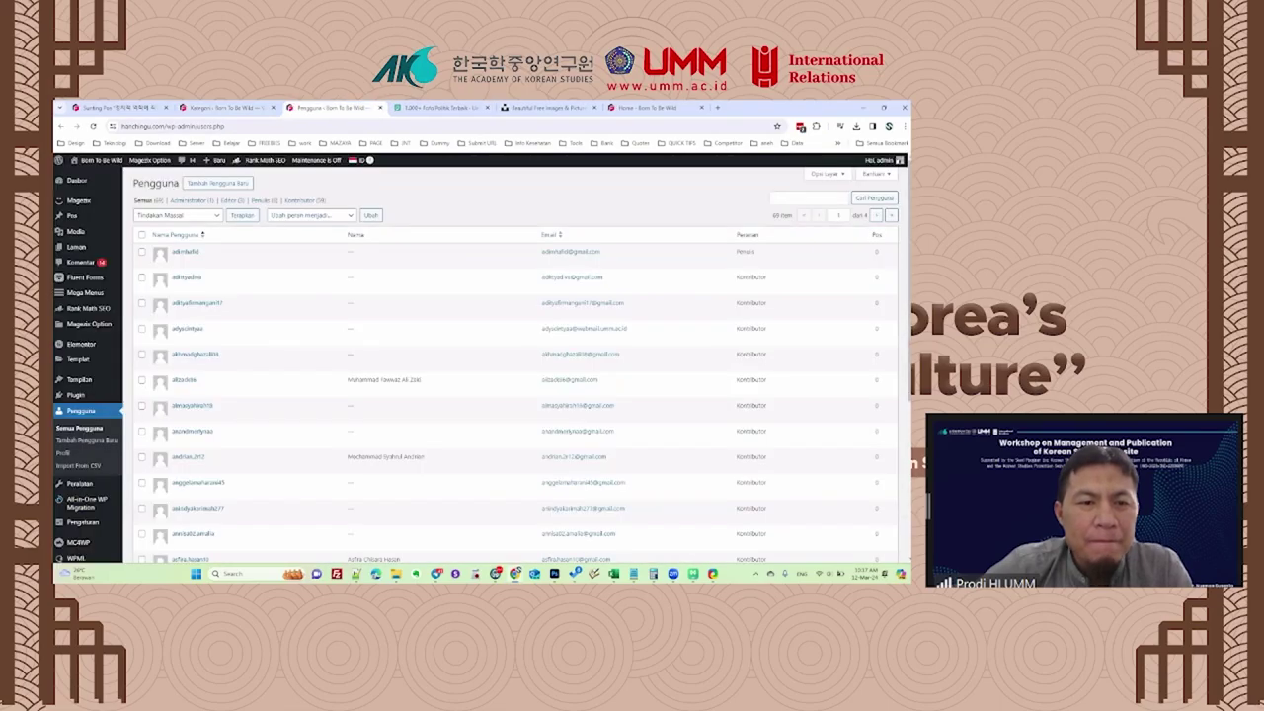
{"action": "left_click", "coordinate": [814, 199]}
{"action": "type", "text": "ha"}
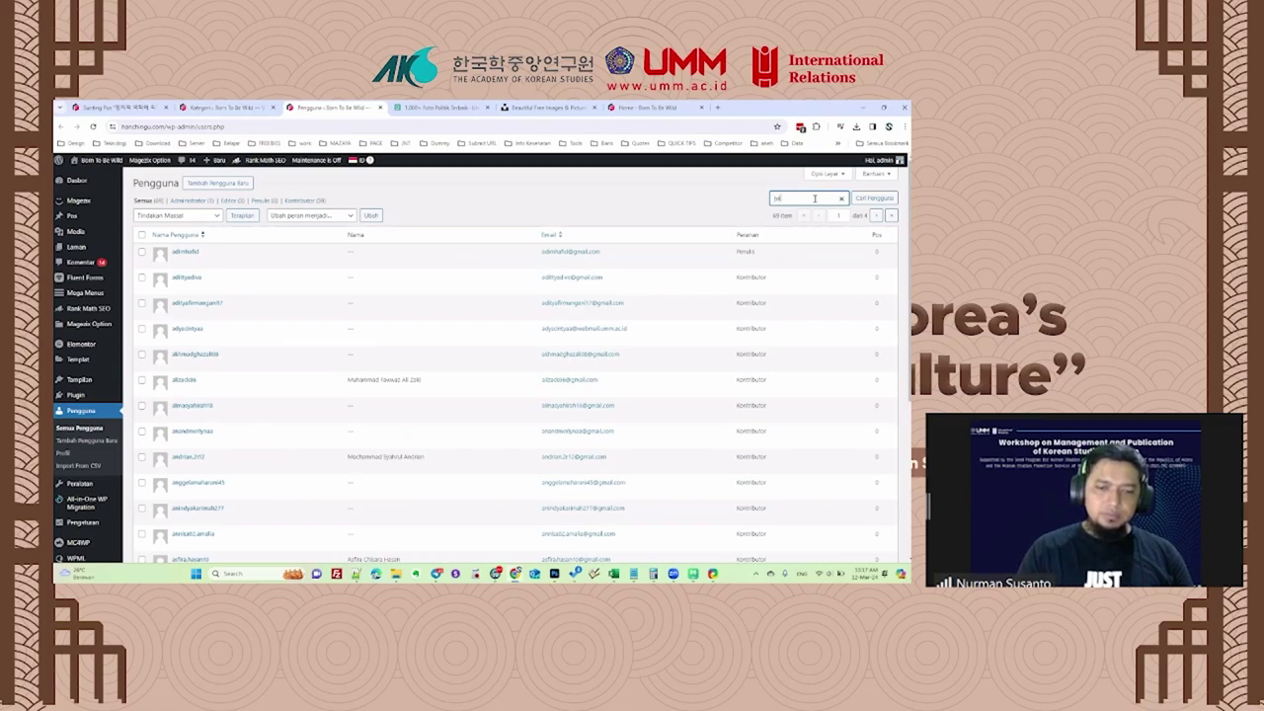
{"action": "type", "text": "o"}
{"action": "key", "text": "Return"}
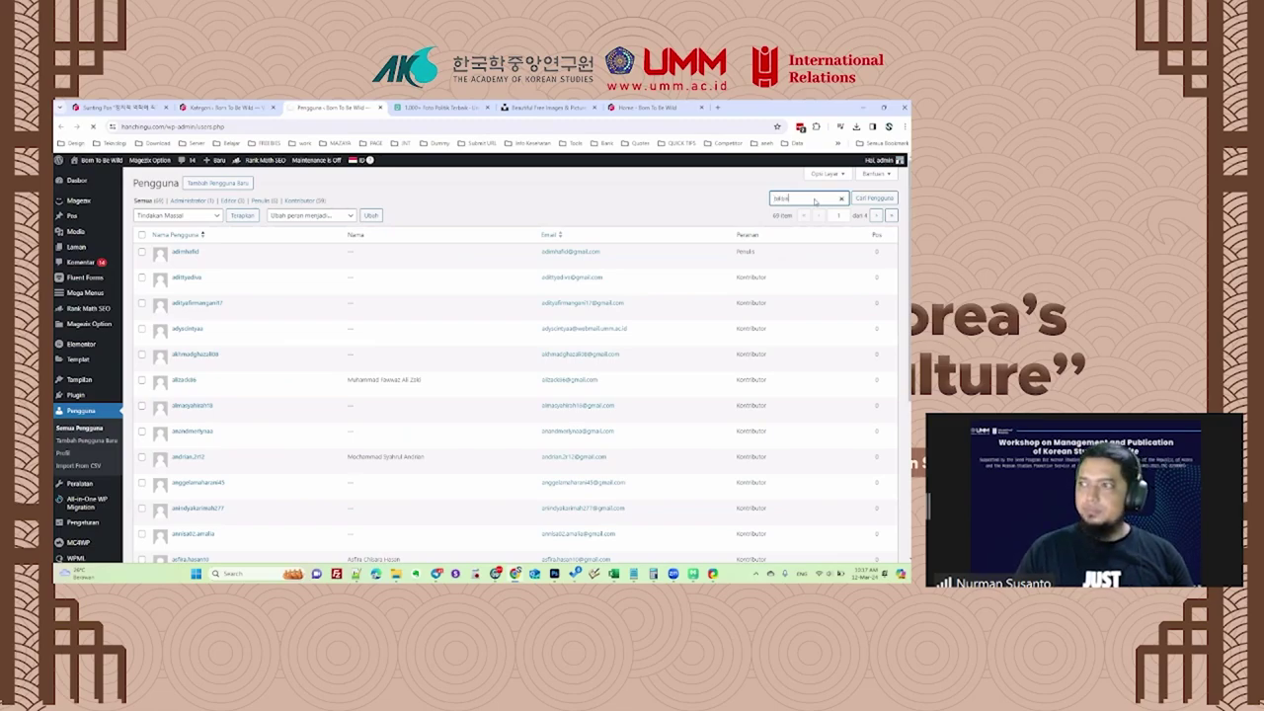
{"action": "mouse_move", "coordinate": [185, 263]}
{"action": "left_click", "coordinate": [183, 261]}
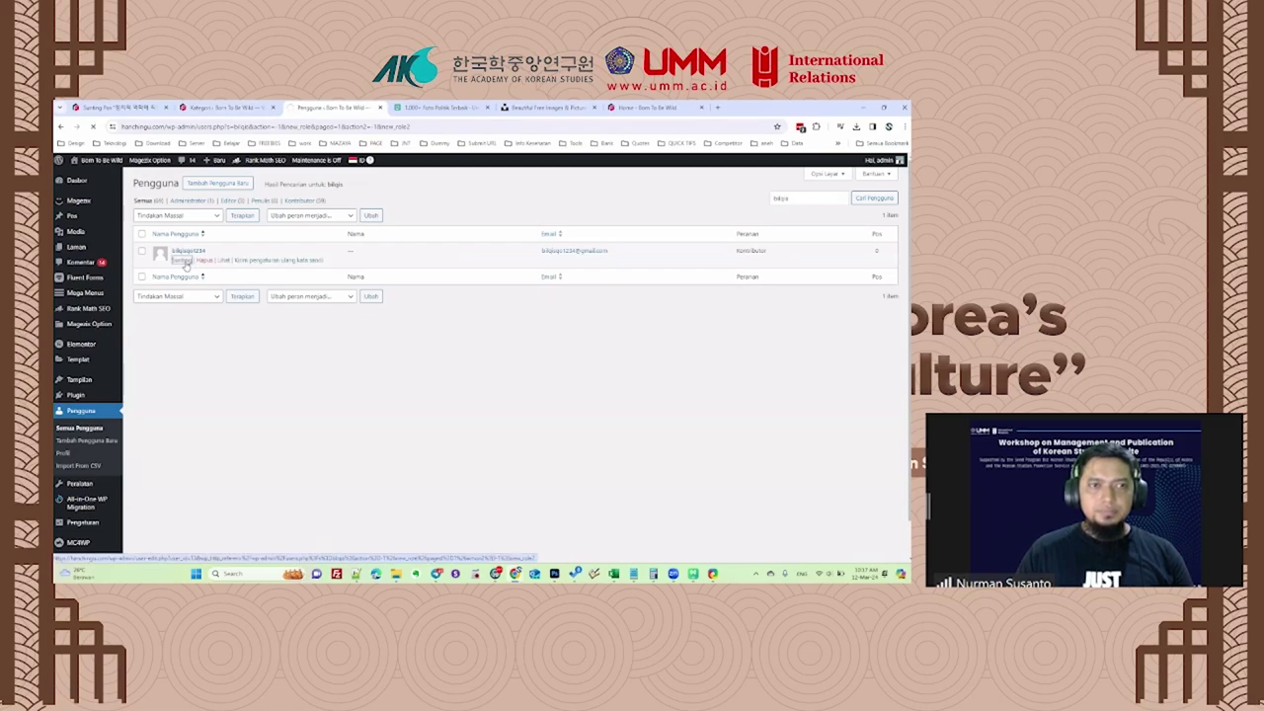
Set a new password for the user and save the profile with Perbarui Pengguna.
{"action": "scroll", "coordinate": [308, 325], "scroll_direction": "down", "scroll_amount": 5}
{"action": "scroll", "coordinate": [308, 324], "scroll_direction": "down", "scroll_amount": 3}
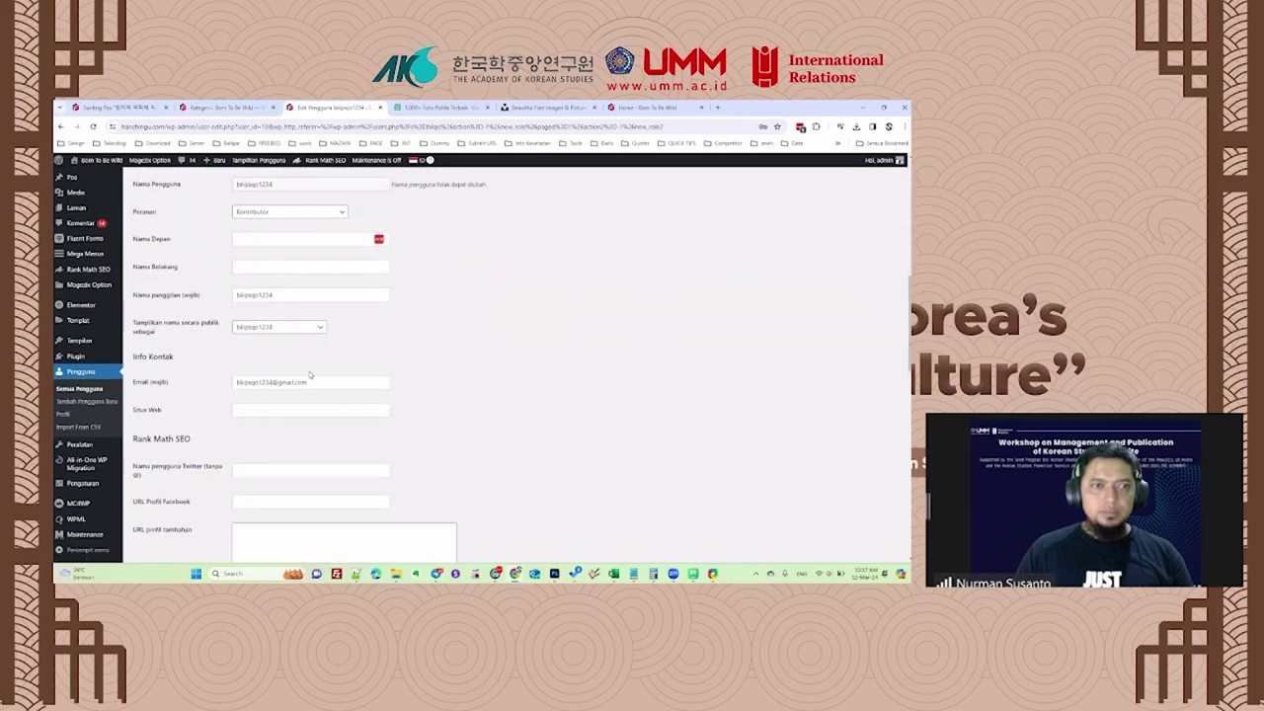
{"action": "scroll", "coordinate": [309, 373], "scroll_direction": "down", "scroll_amount": 8}
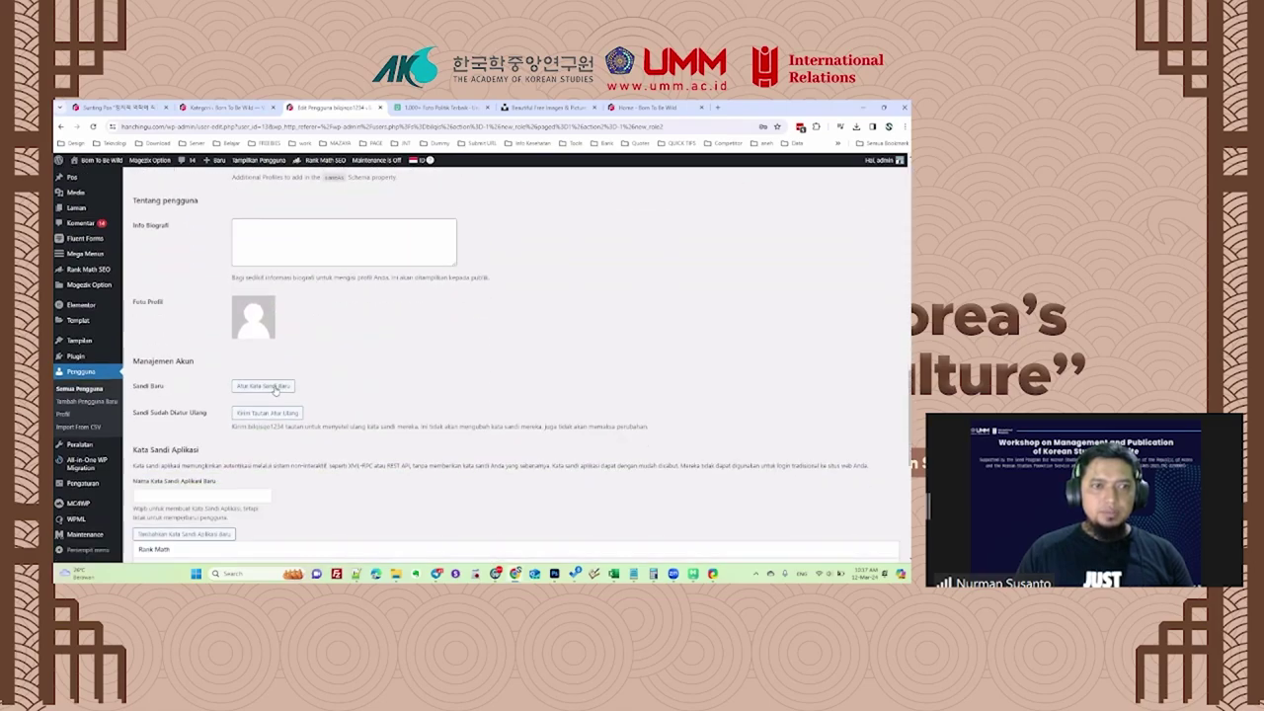
{"action": "left_click", "coordinate": [275, 386]}
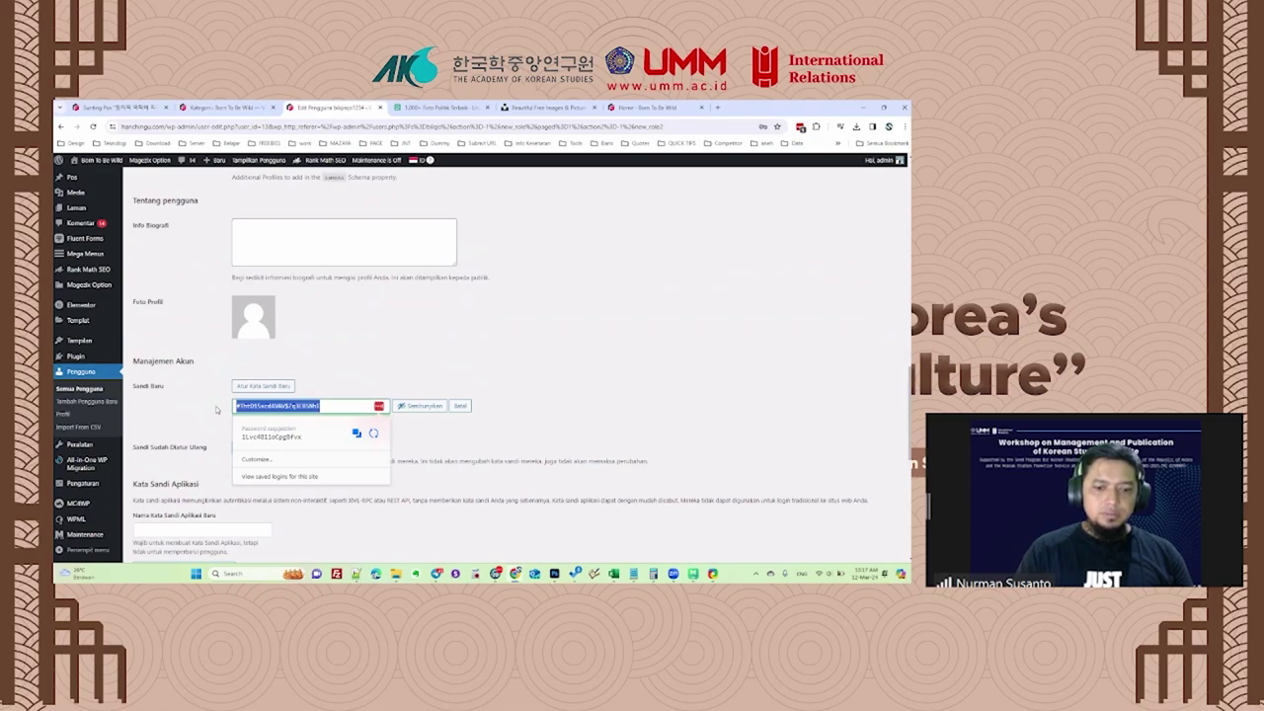
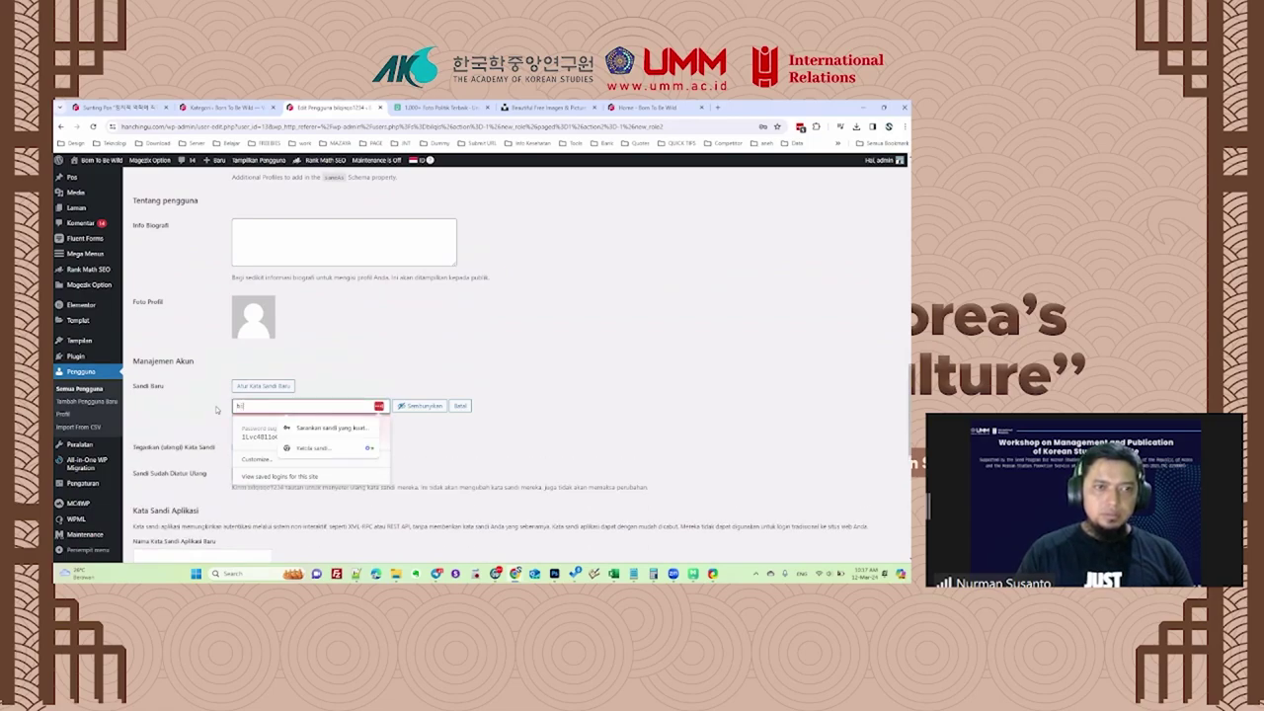
{"action": "left_click", "coordinate": [393, 345]}
{"action": "scroll", "coordinate": [393, 344], "scroll_direction": "down", "scroll_amount": 4}
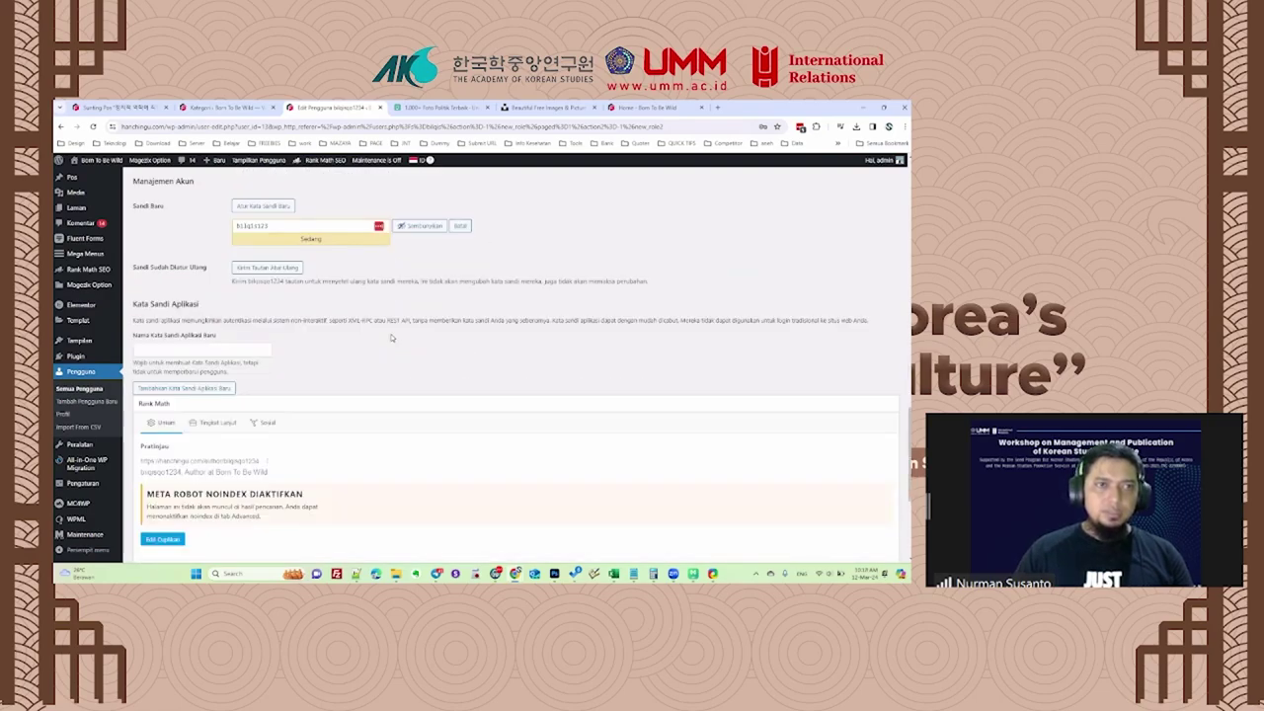
{"action": "scroll", "coordinate": [391, 337], "scroll_direction": "down", "scroll_amount": 4}
{"action": "scroll", "coordinate": [366, 352], "scroll_direction": "up", "scroll_amount": 8}
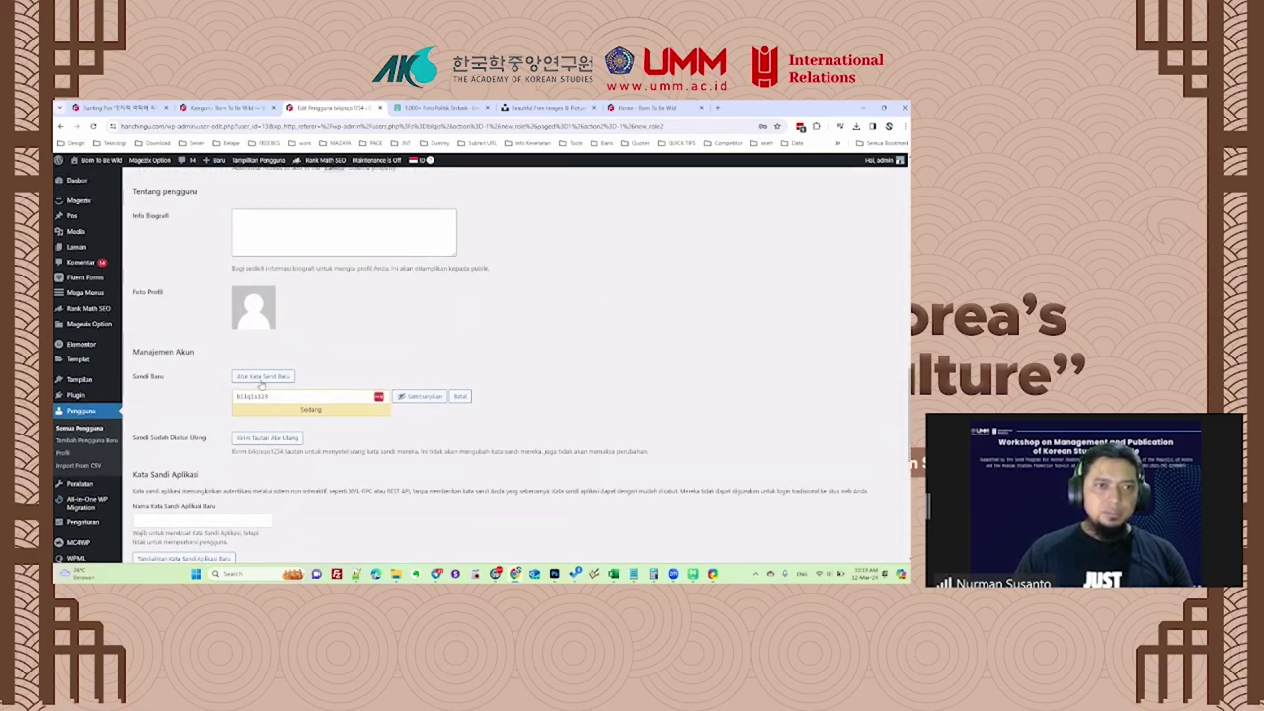
{"action": "scroll", "coordinate": [292, 409], "scroll_direction": "down", "scroll_amount": 8}
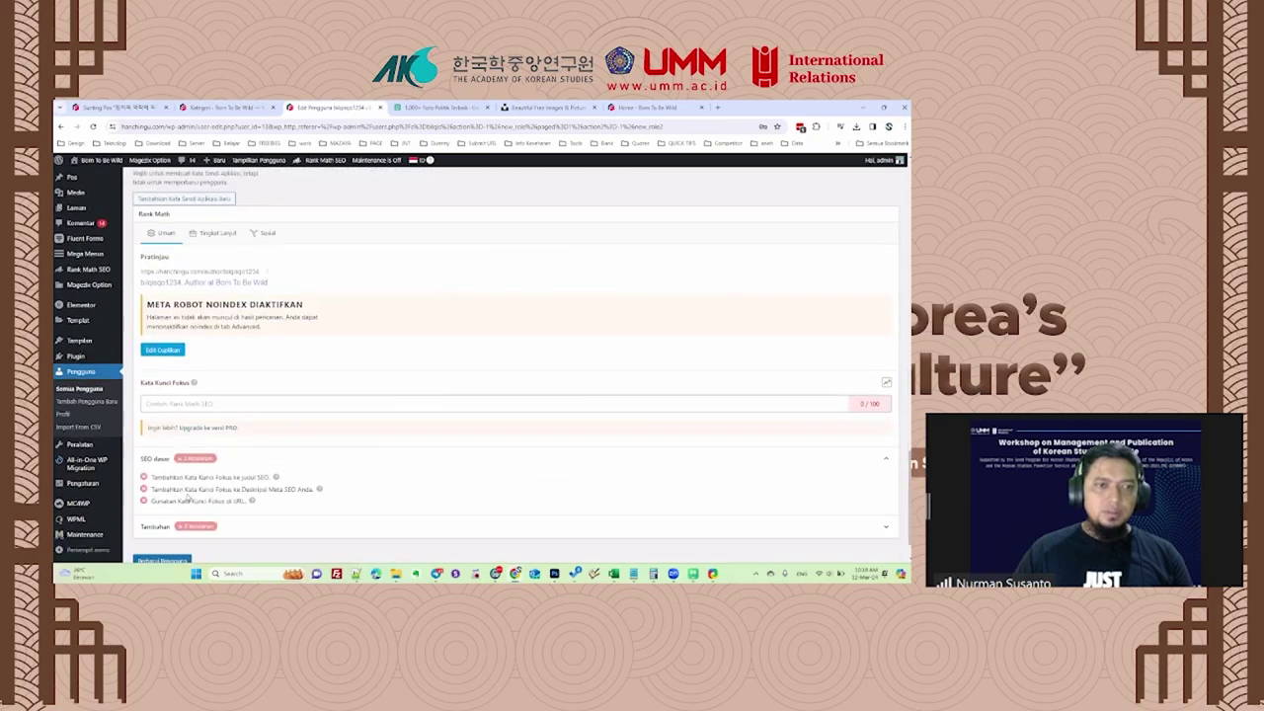
{"action": "scroll", "coordinate": [252, 373], "scroll_direction": "up", "scroll_amount": 7}
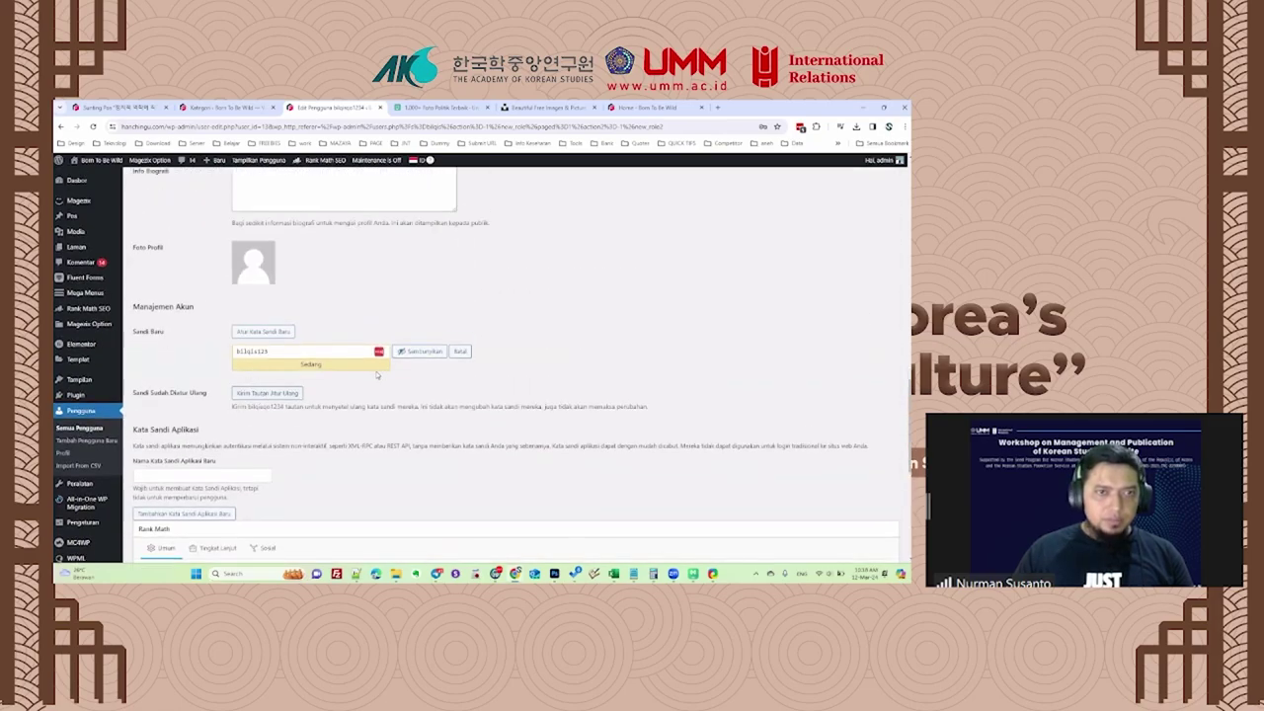
{"action": "scroll", "coordinate": [235, 353], "scroll_direction": "down", "scroll_amount": 5}
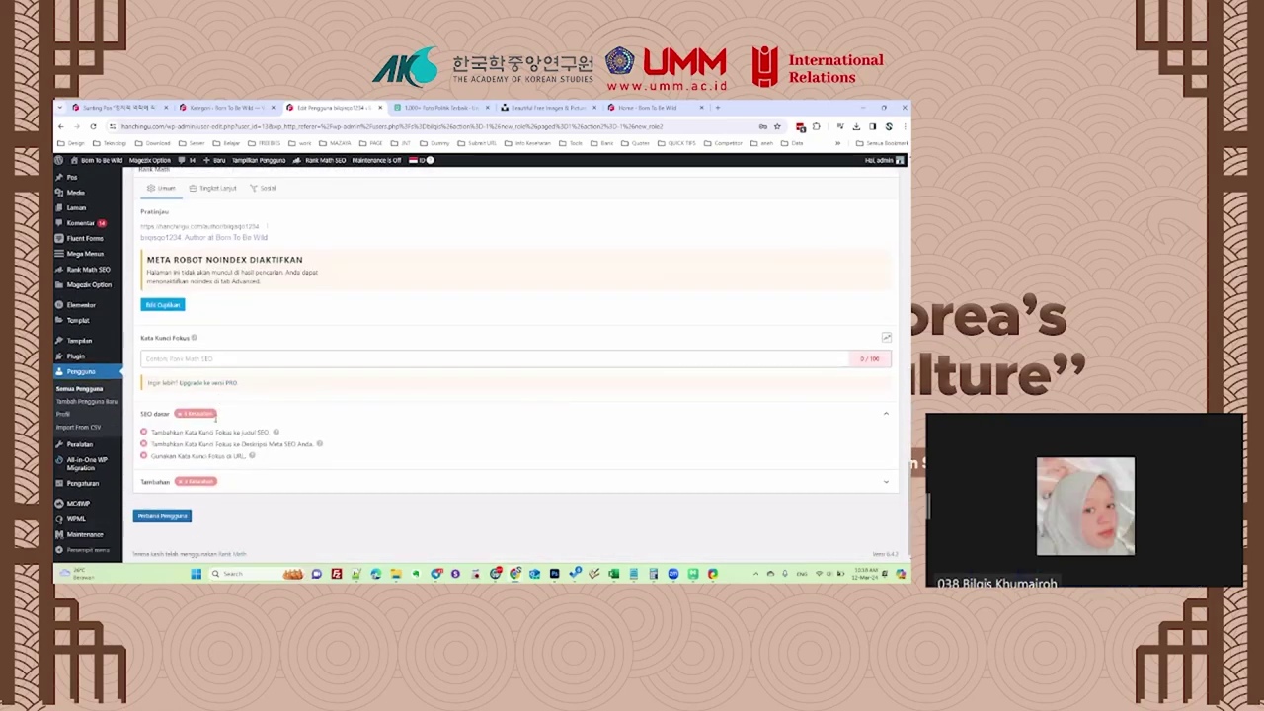
{"action": "left_click", "coordinate": [162, 515]}
{"action": "scroll", "coordinate": [316, 414], "scroll_direction": "up", "scroll_amount": 5}
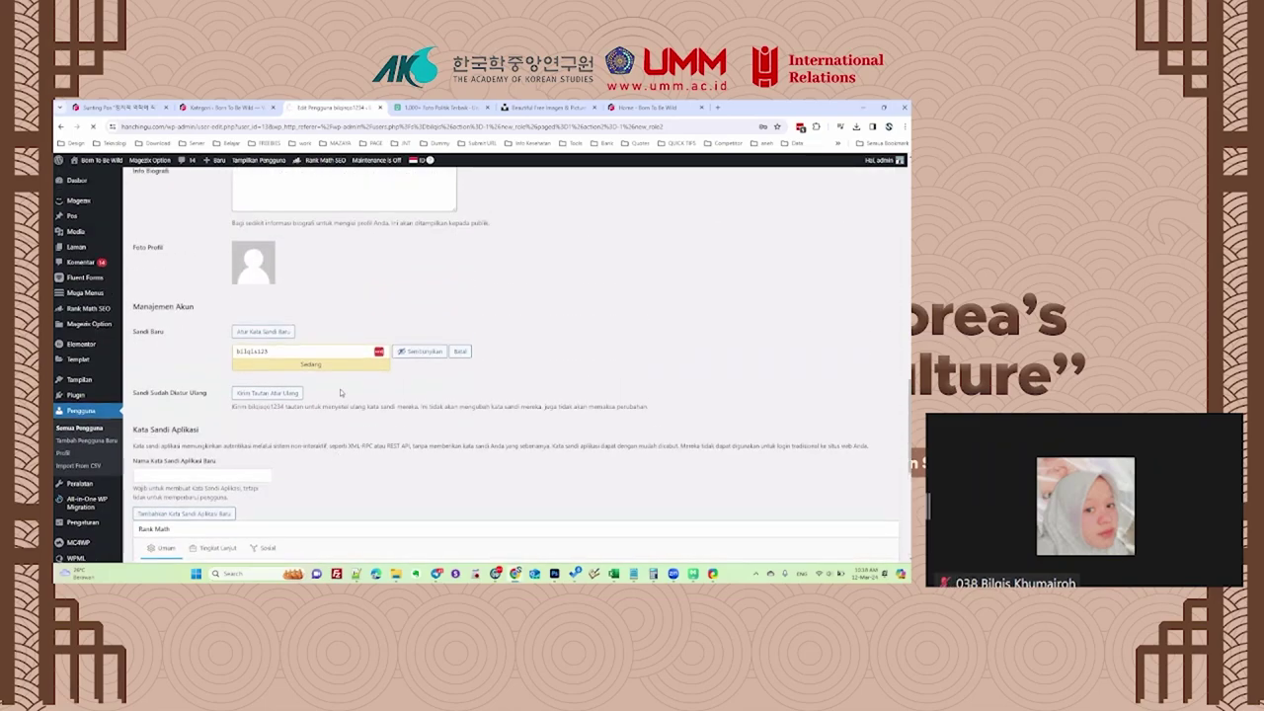
{"action": "scroll", "coordinate": [342, 389], "scroll_direction": "up", "scroll_amount": 3}
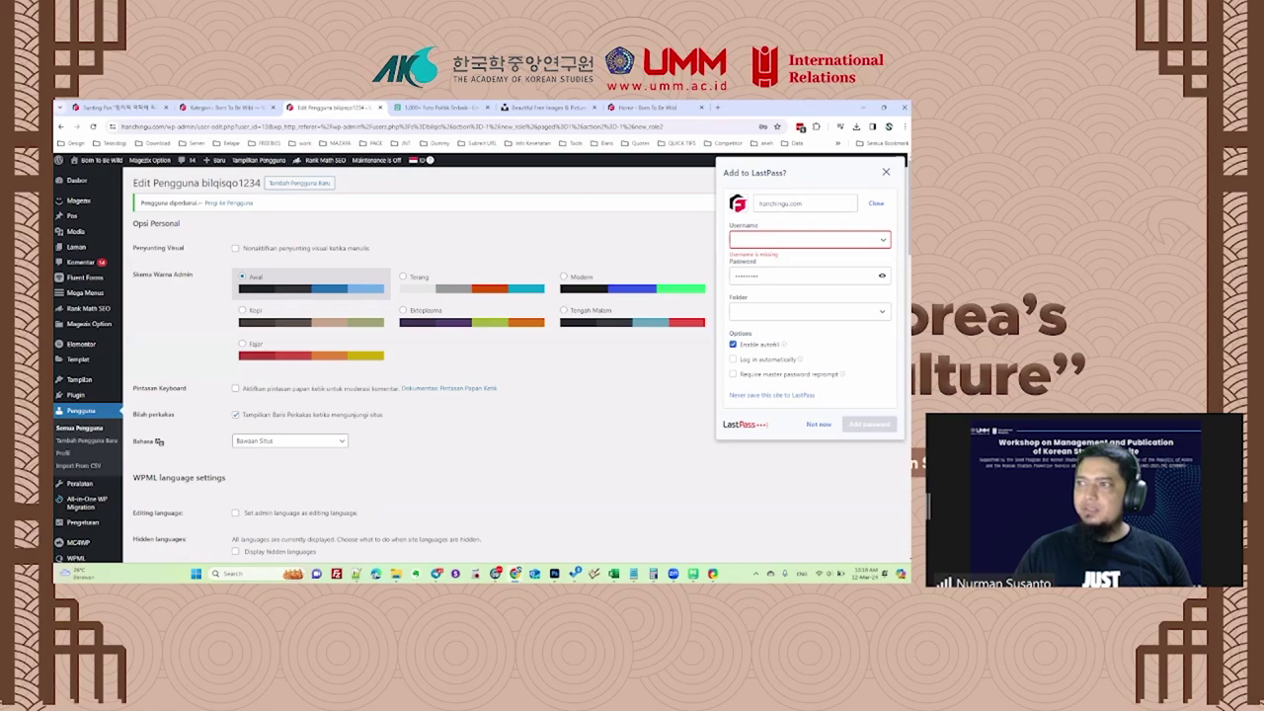
Dismiss the 'Add to LastPass?' prompt on the user edit page.
{"action": "left_click", "coordinate": [885, 173]}
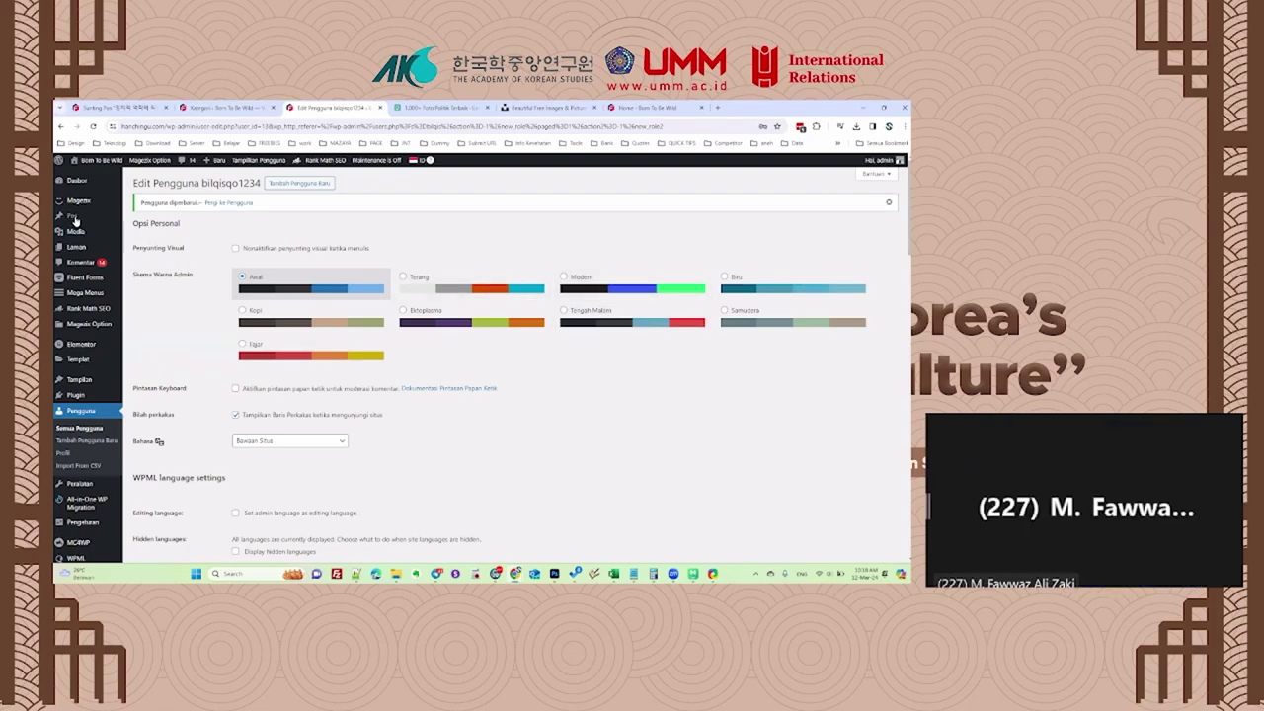
{"action": "mouse_move", "coordinate": [74, 216]}
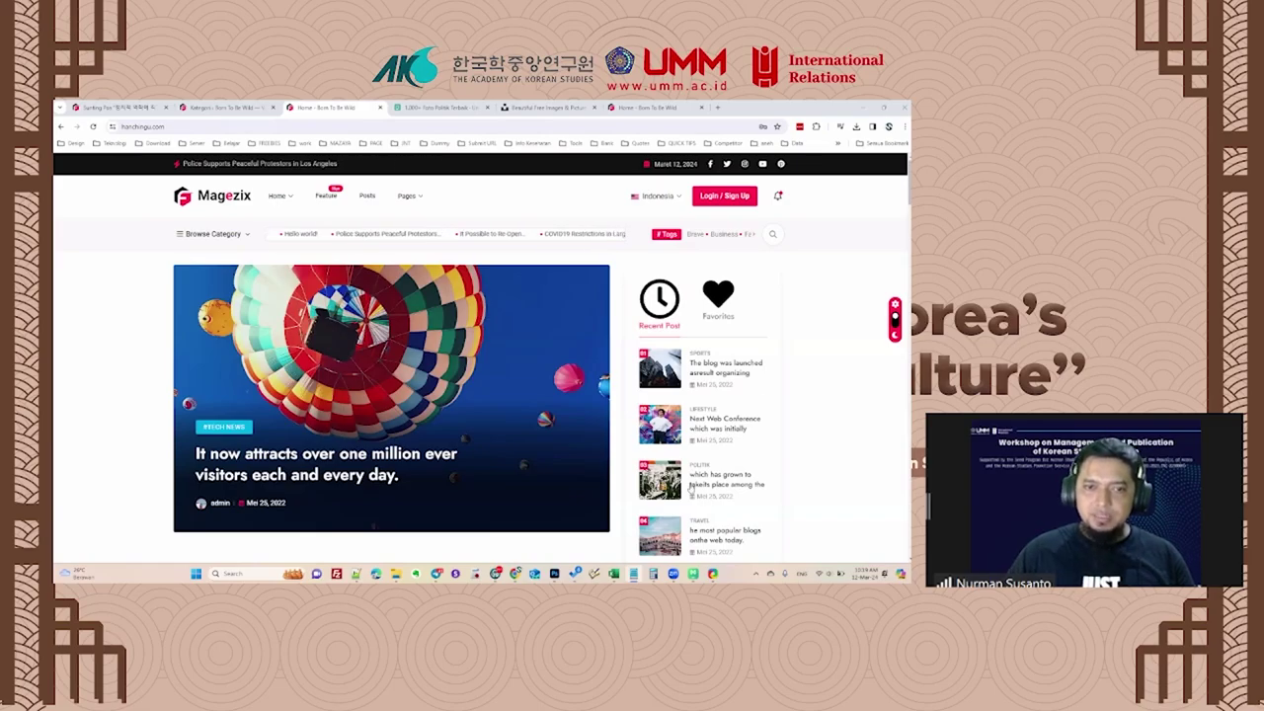
Add the subtopic 'SEO untuk kontributor' under Pertanyaan, then minimise EdrawMind.
{"action": "left_click", "coordinate": [693, 573]}
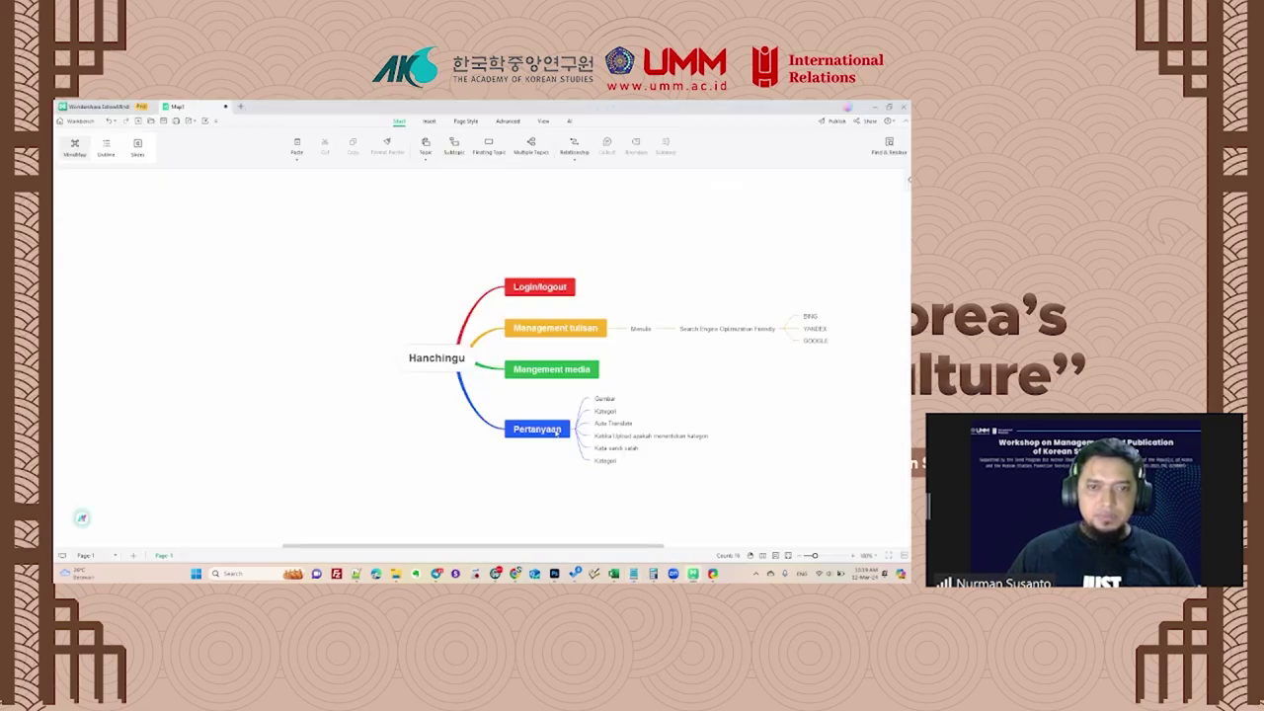
{"action": "left_click", "coordinate": [556, 431]}
{"action": "key", "text": "Tab"}
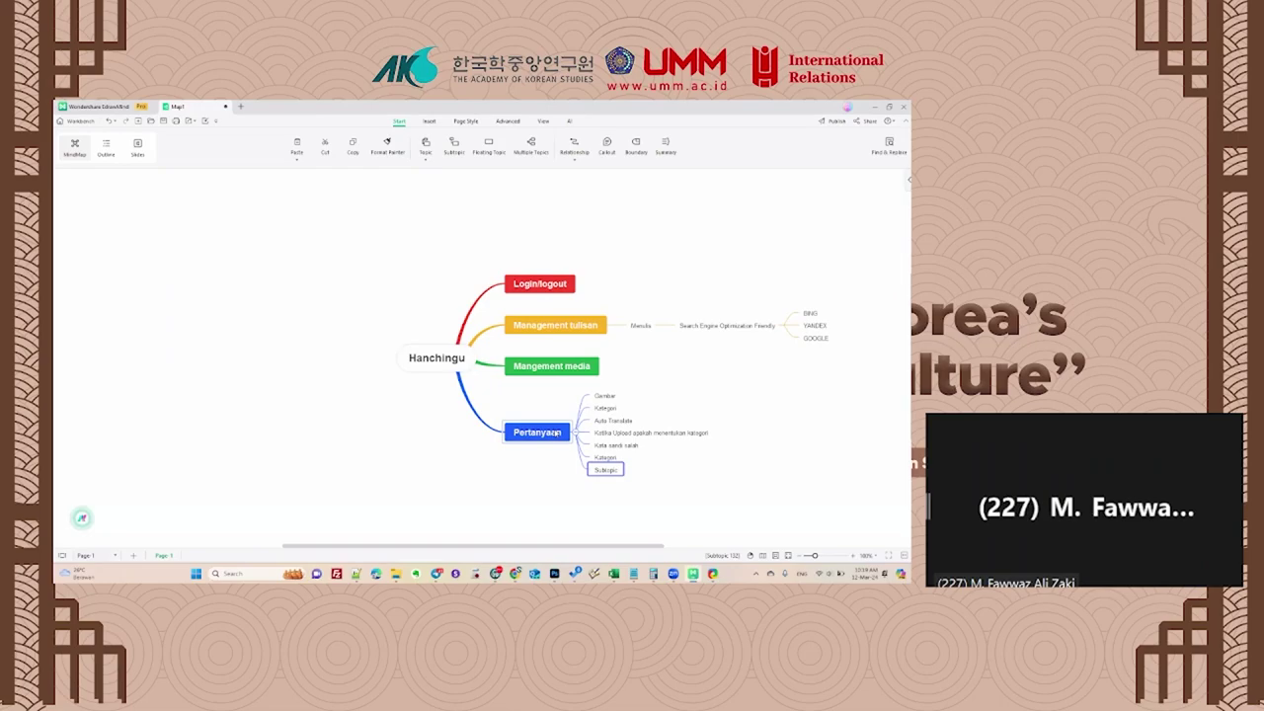
{"action": "type", "text": "SEO crear di"}
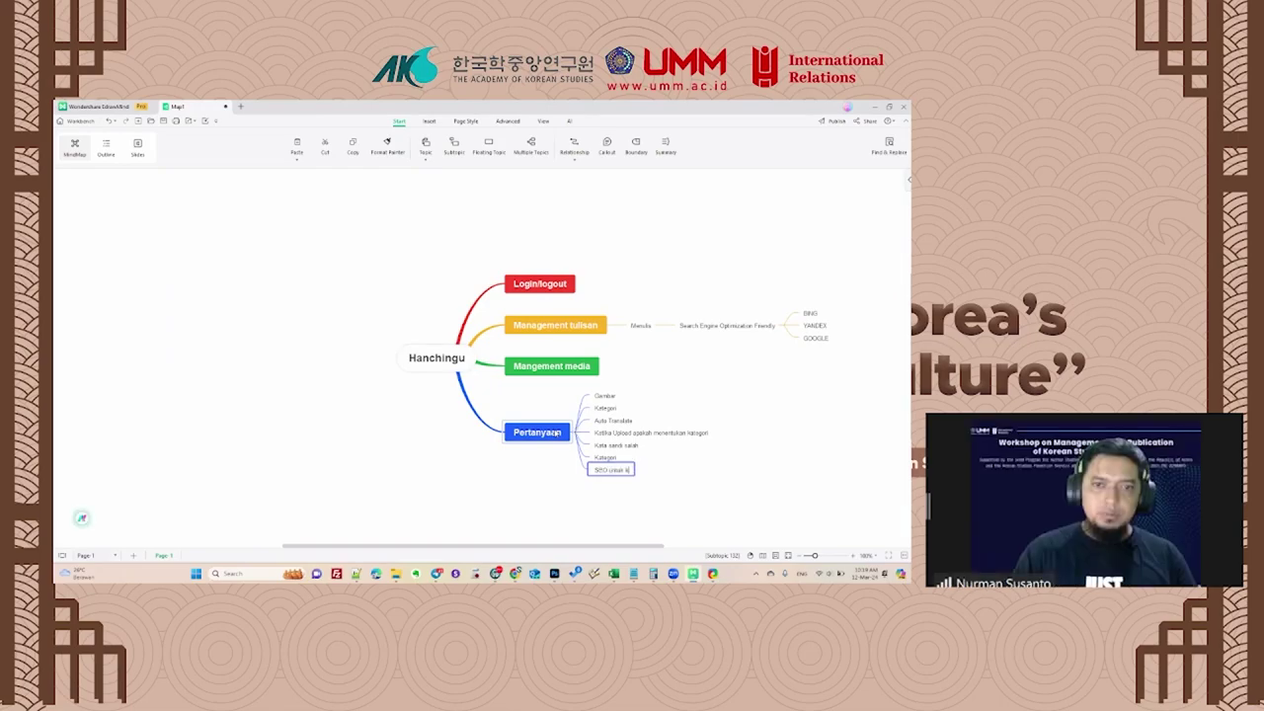
{"action": "type", "text": "onte"}
{"action": "type", "text": "ntrib"}
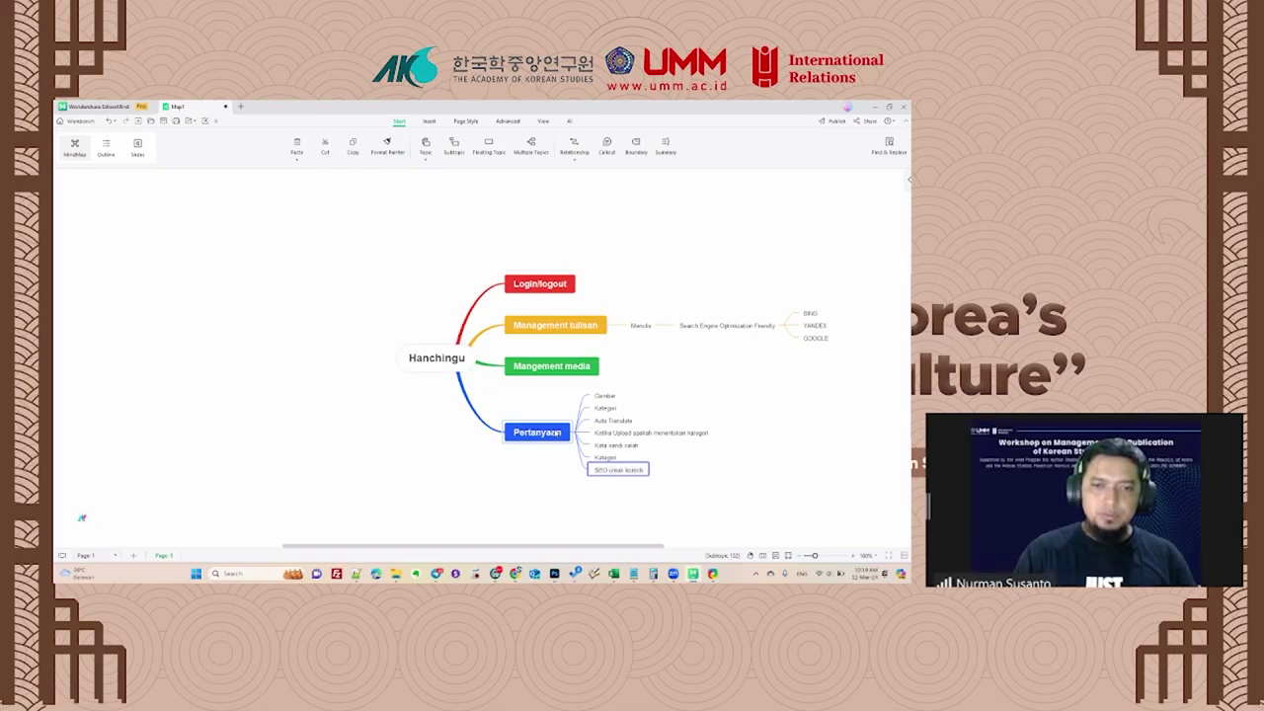
{"action": "type", "text": "utor"}
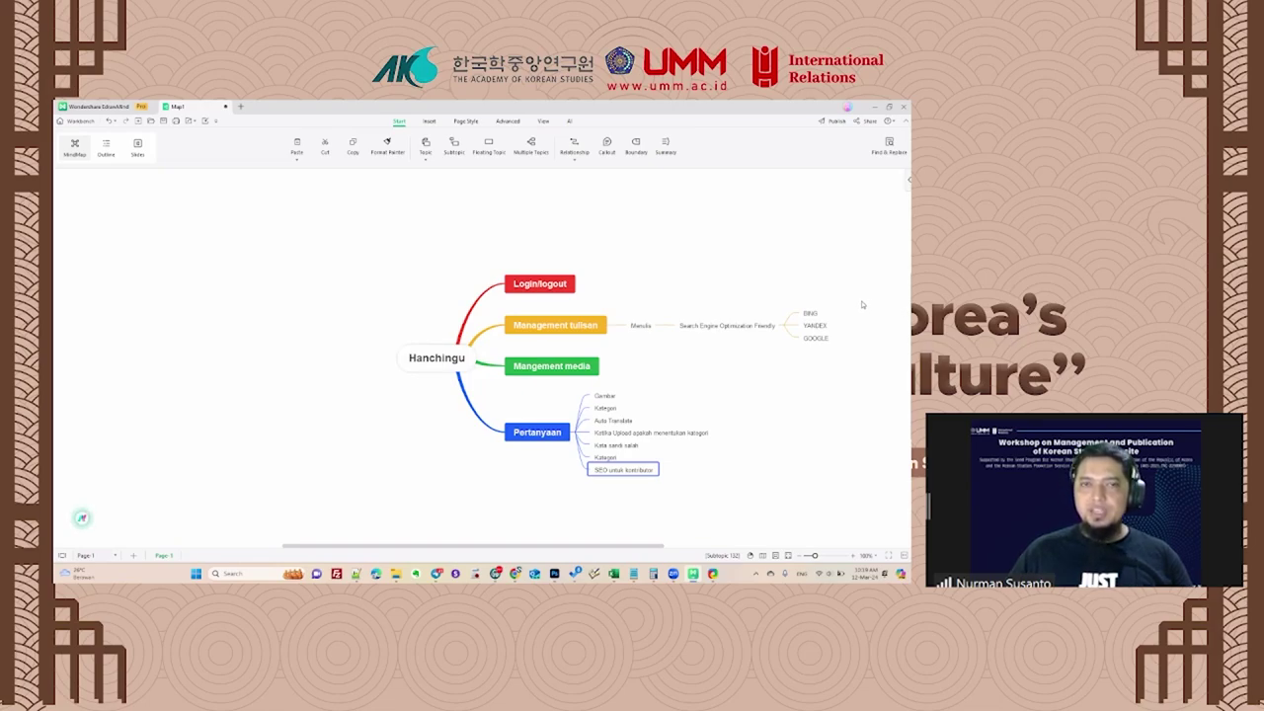
{"action": "left_click", "coordinate": [843, 269]}
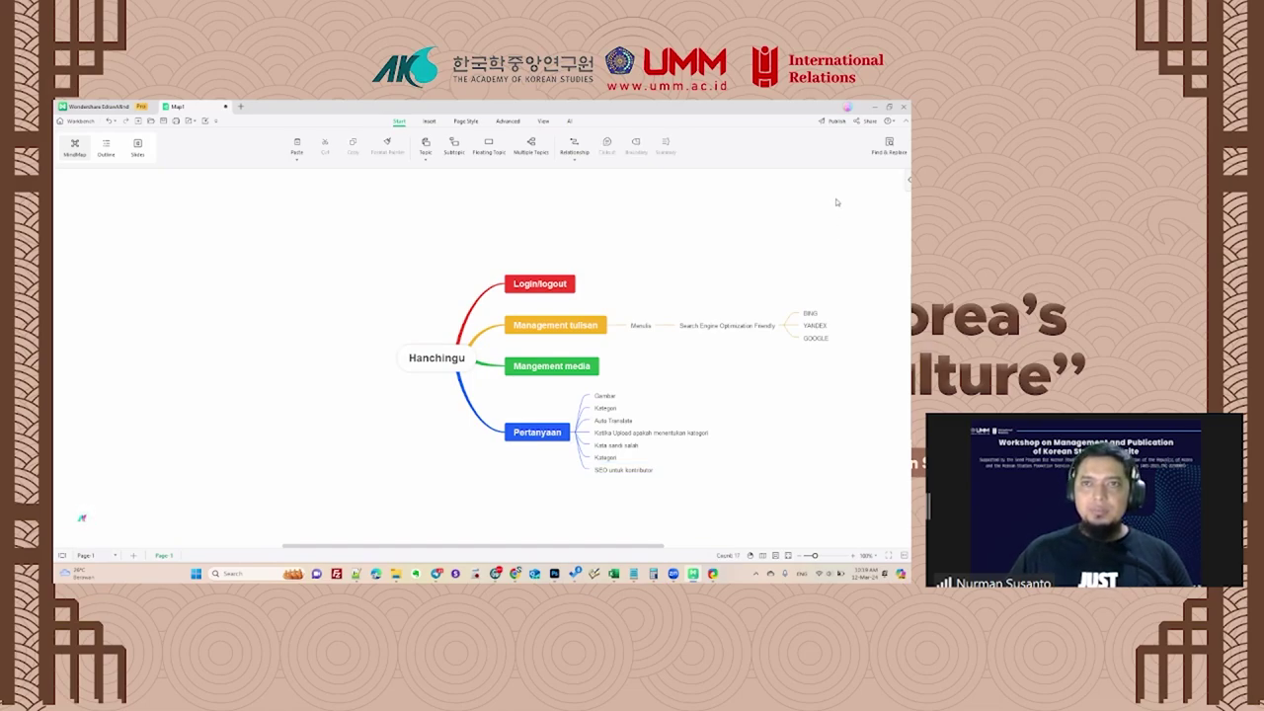
{"action": "left_click", "coordinate": [875, 109]}
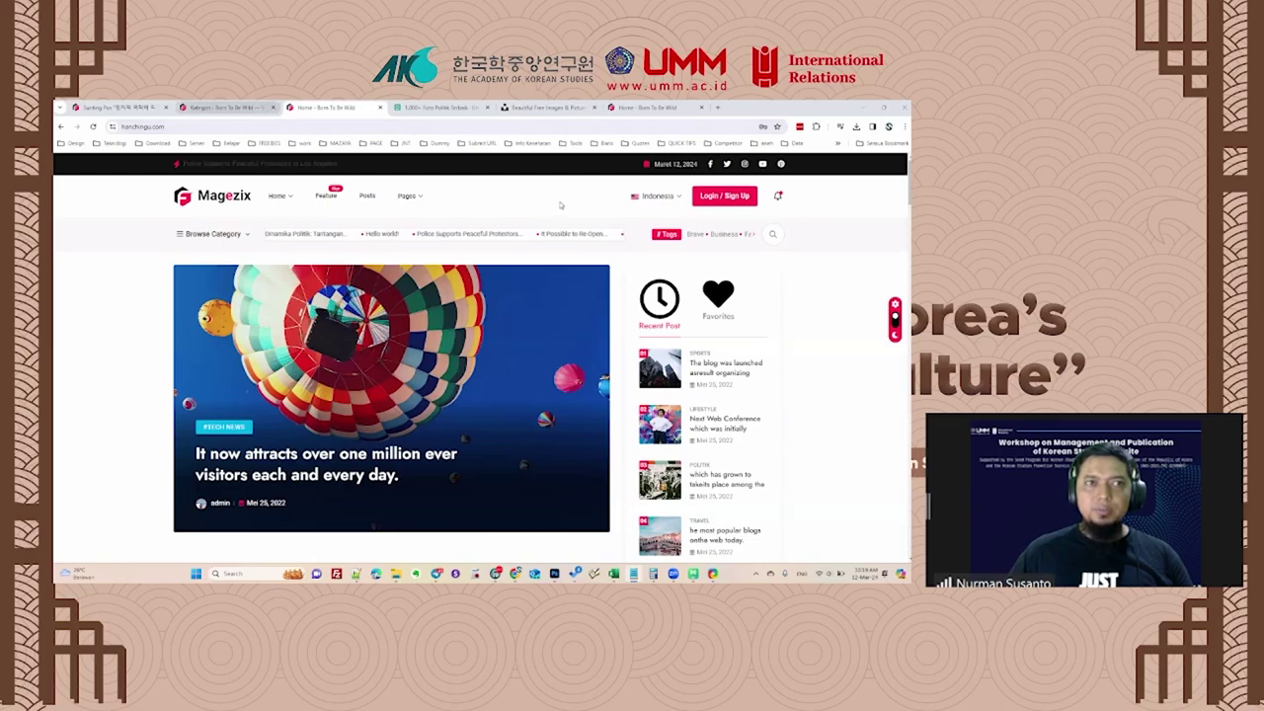
Log back in on the expired-session form and return to the Categories page.
{"action": "key", "text": "ctrl+shift+Tab"}
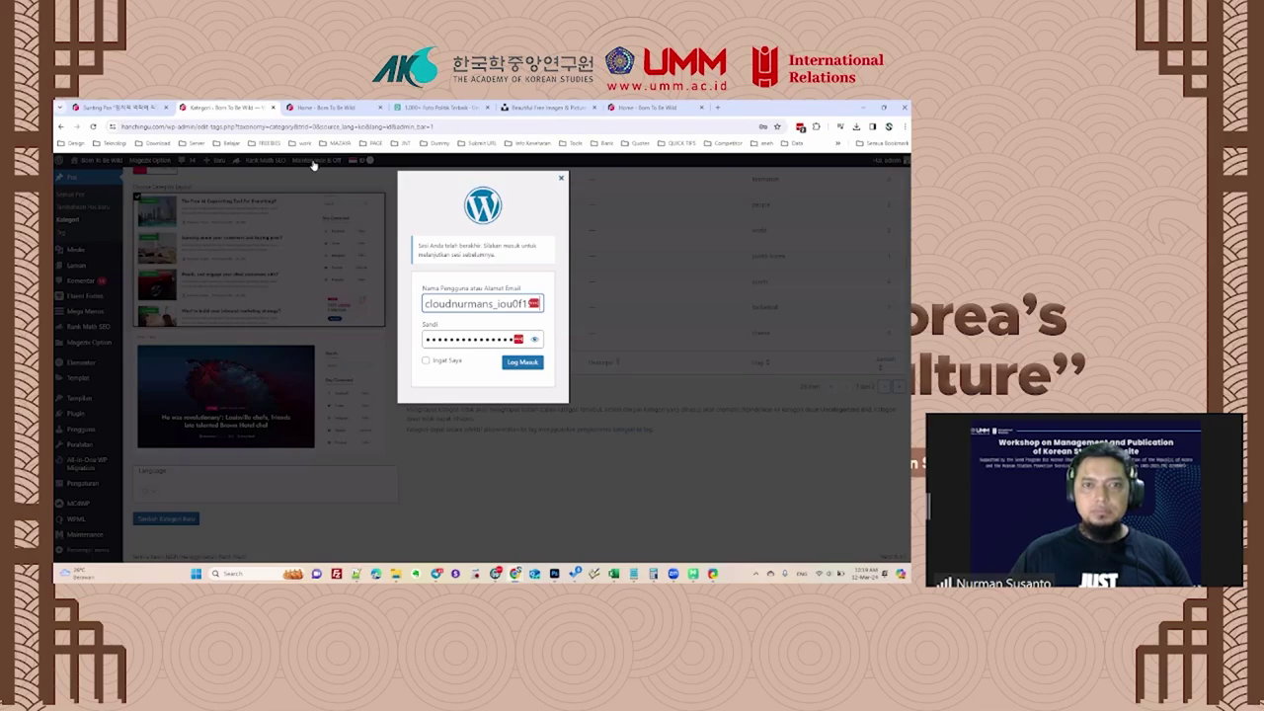
{"action": "key", "text": "Return"}
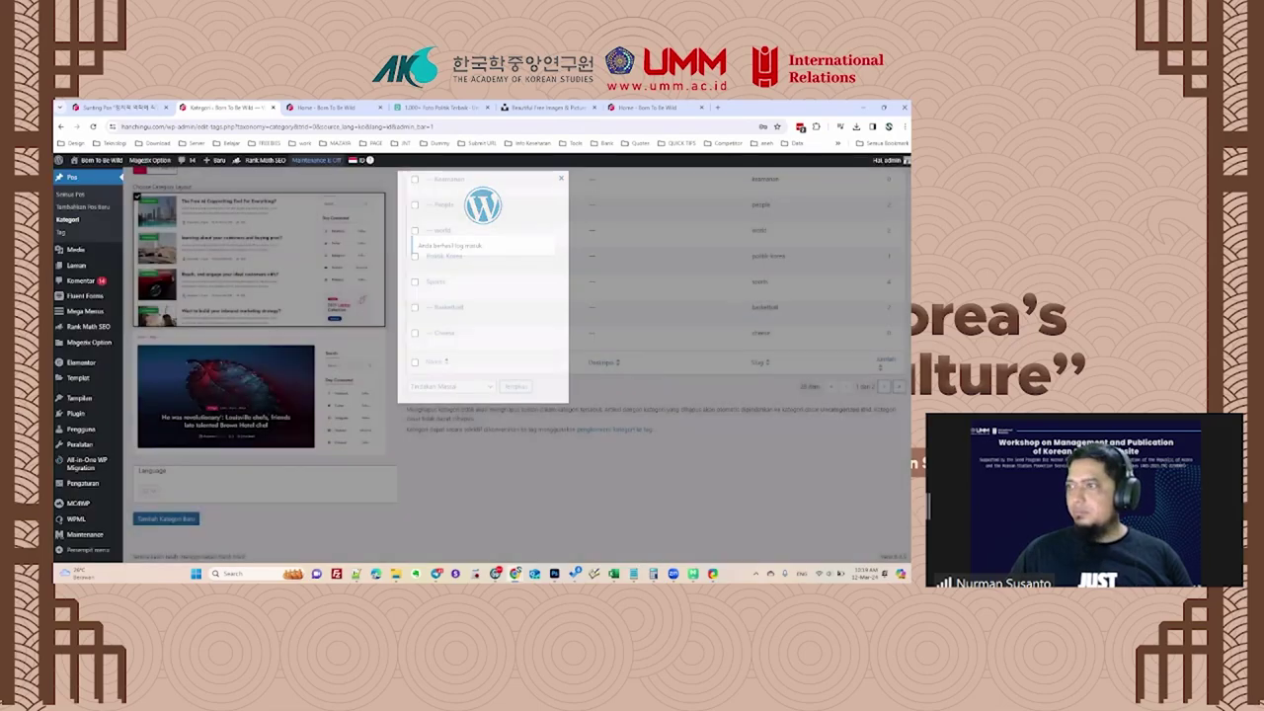
{"action": "scroll", "coordinate": [474, 366], "scroll_direction": "up", "scroll_amount": 5}
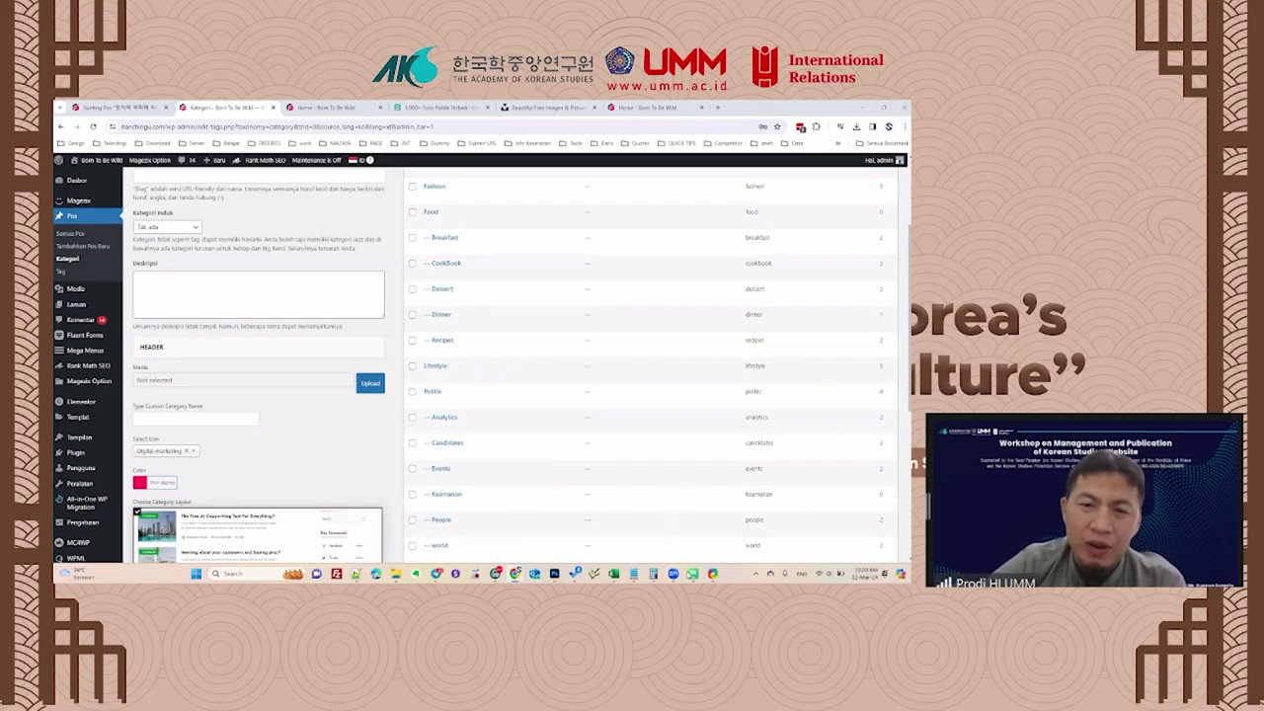
Add main topic Kategori to Hanchingu with subtopics Budaya and Entertainment, then minimise EdrawMind.
{"action": "key", "text": "alt+Tab"}
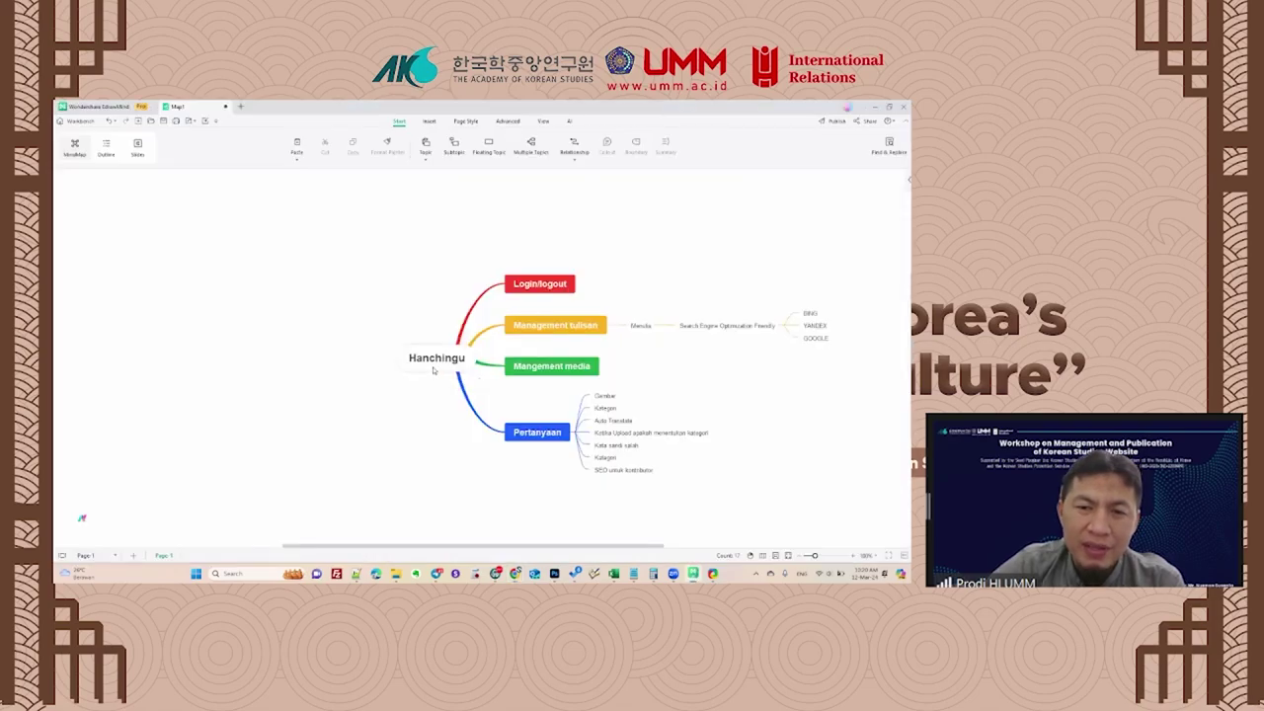
{"action": "key", "text": "Tab"}
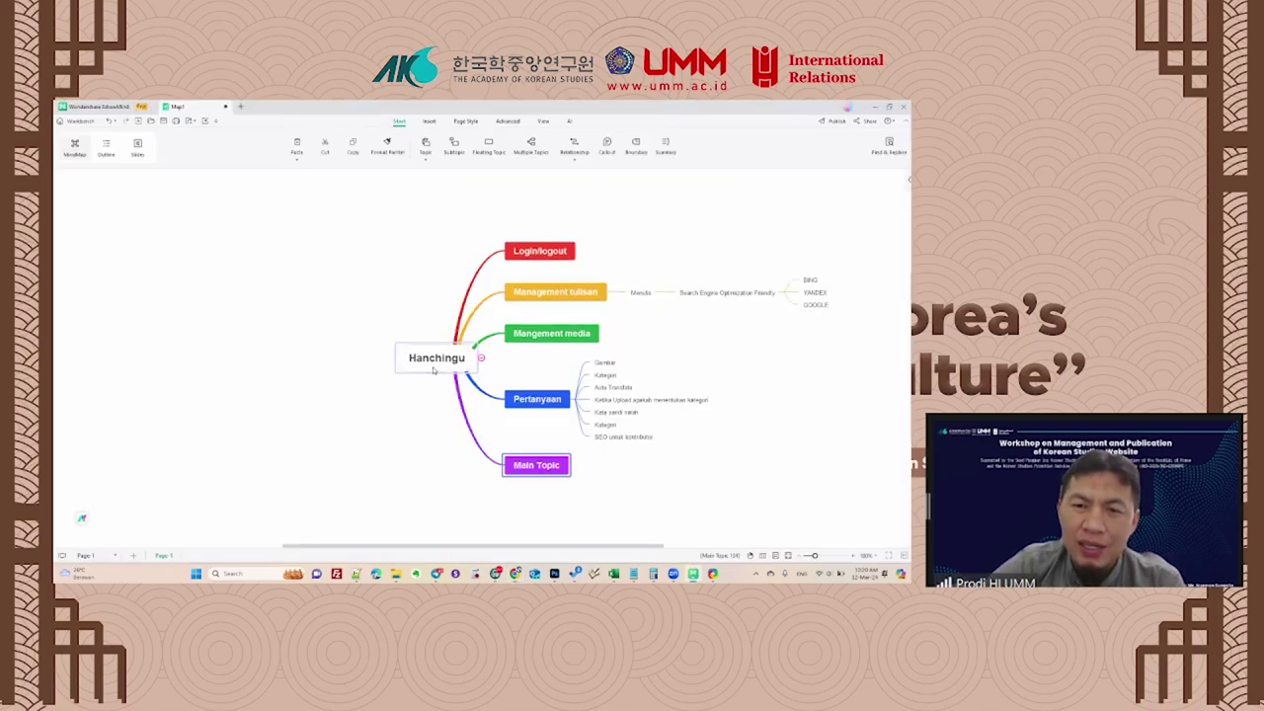
{"action": "type", "text": "Kategori"}
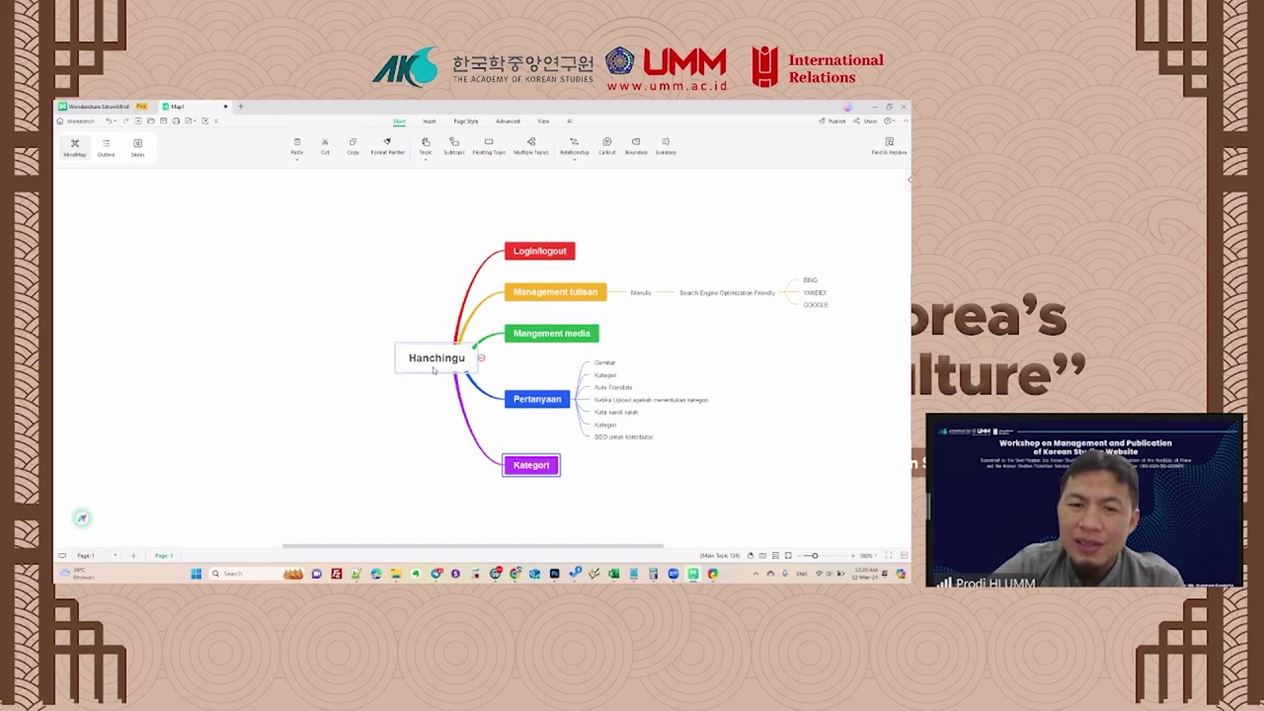
{"action": "key", "text": "Return"}
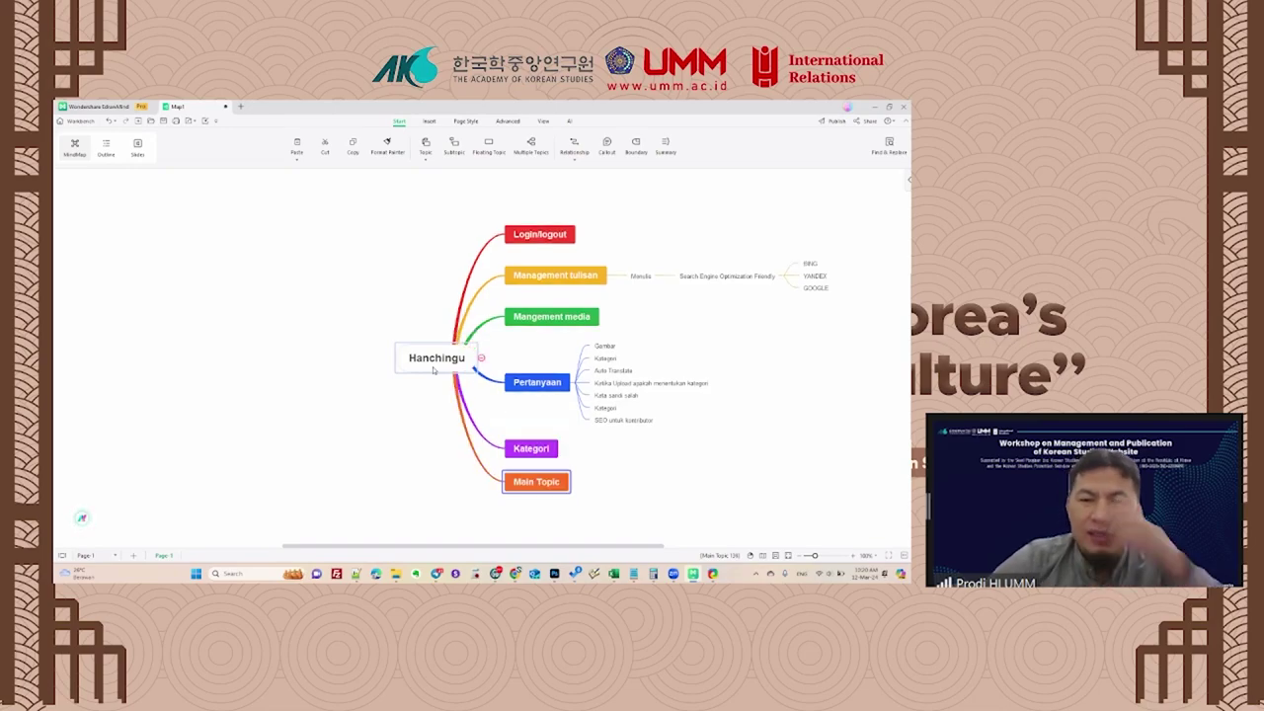
{"action": "key", "text": "Delete"}
{"action": "key", "text": "Tab"}
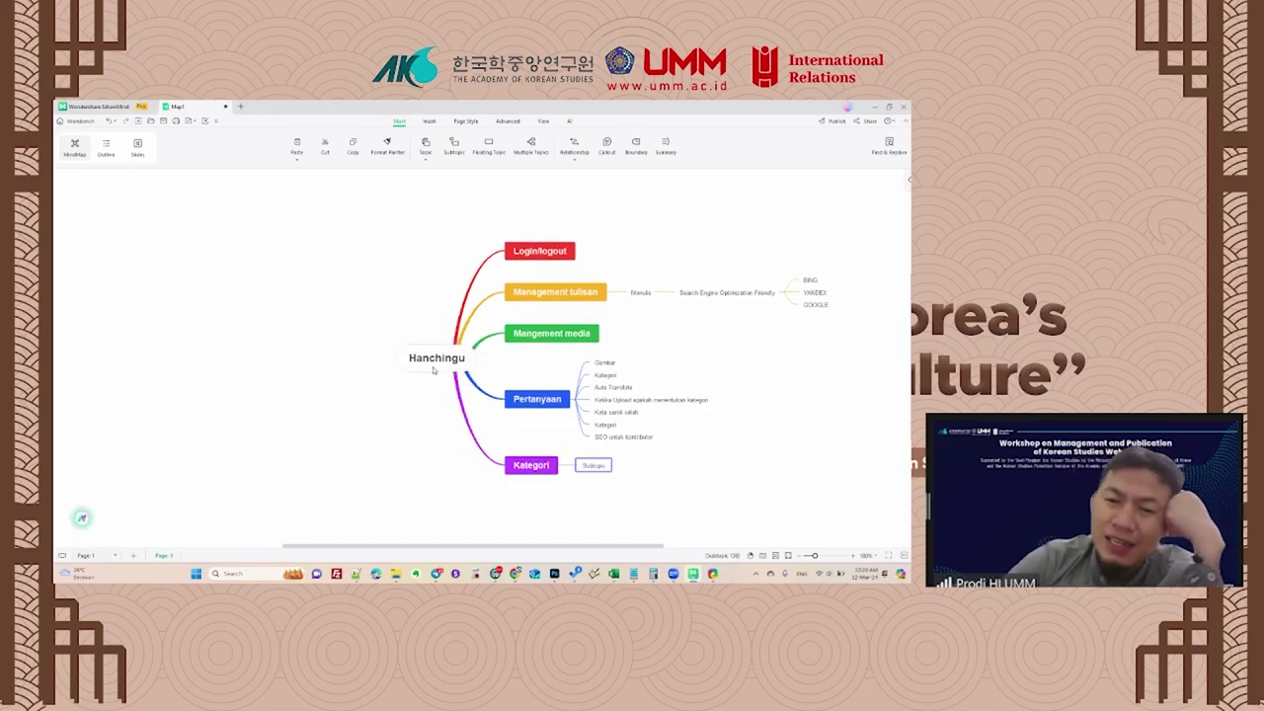
{"action": "type", "text": "Budaya"}
{"action": "key", "text": "Return"}
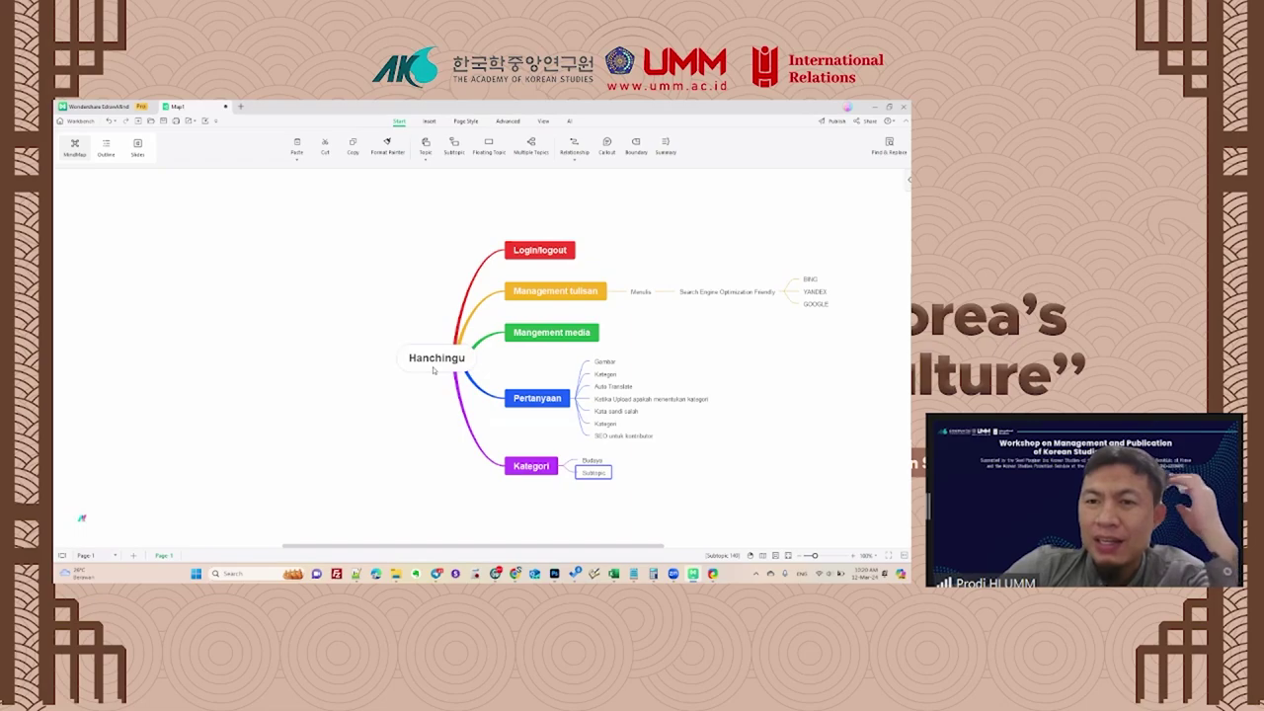
{"action": "type", "text": "Entertain"}
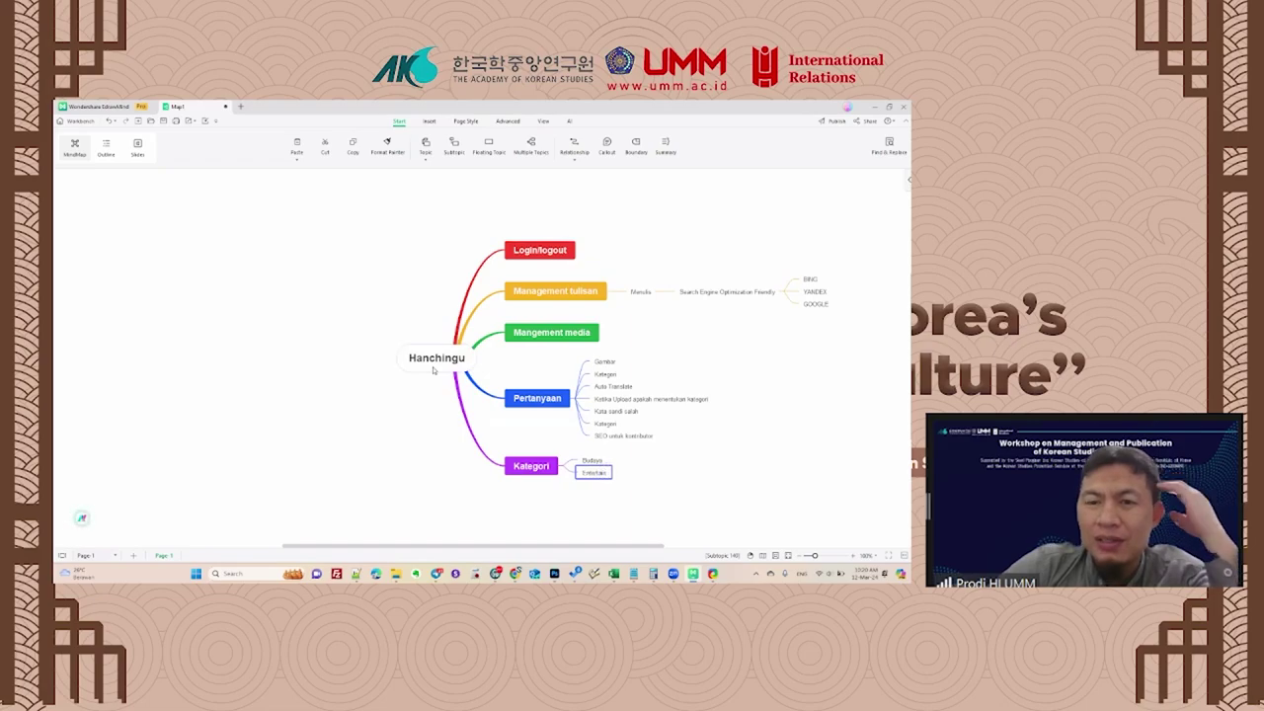
{"action": "type", "text": "ment"}
{"action": "left_click", "coordinate": [805, 431]}
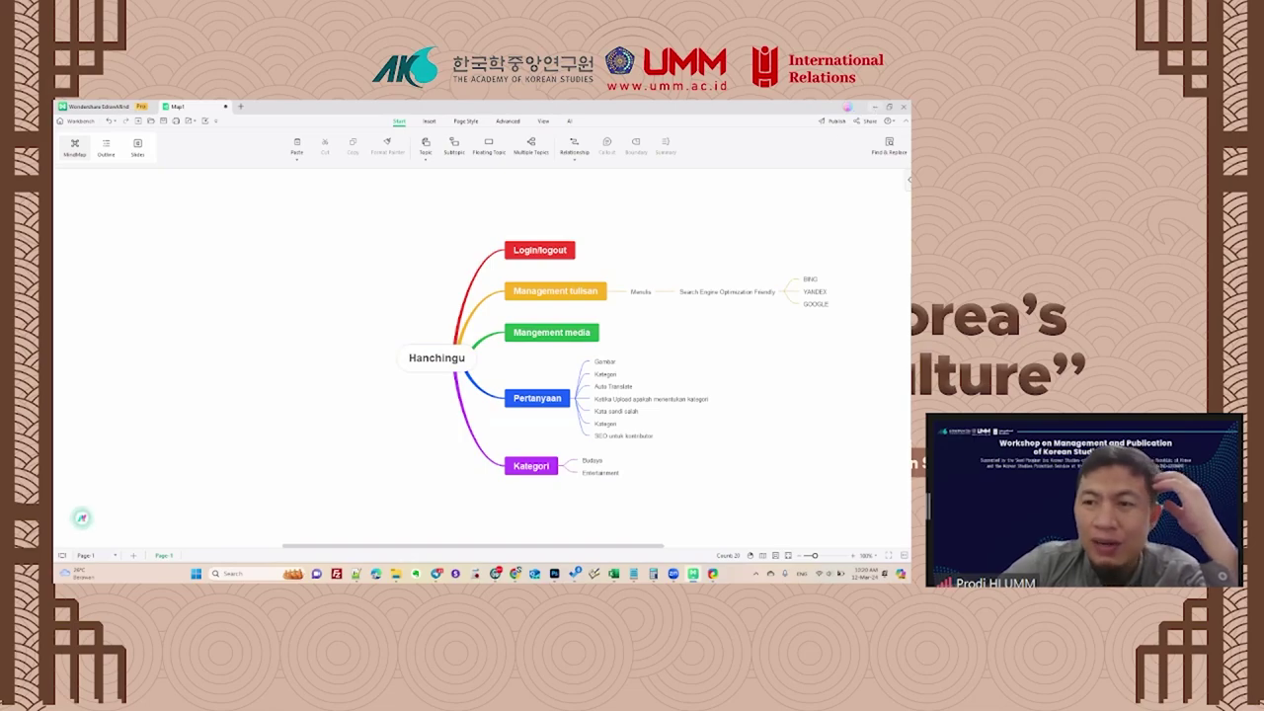
{"action": "left_click", "coordinate": [873, 105]}
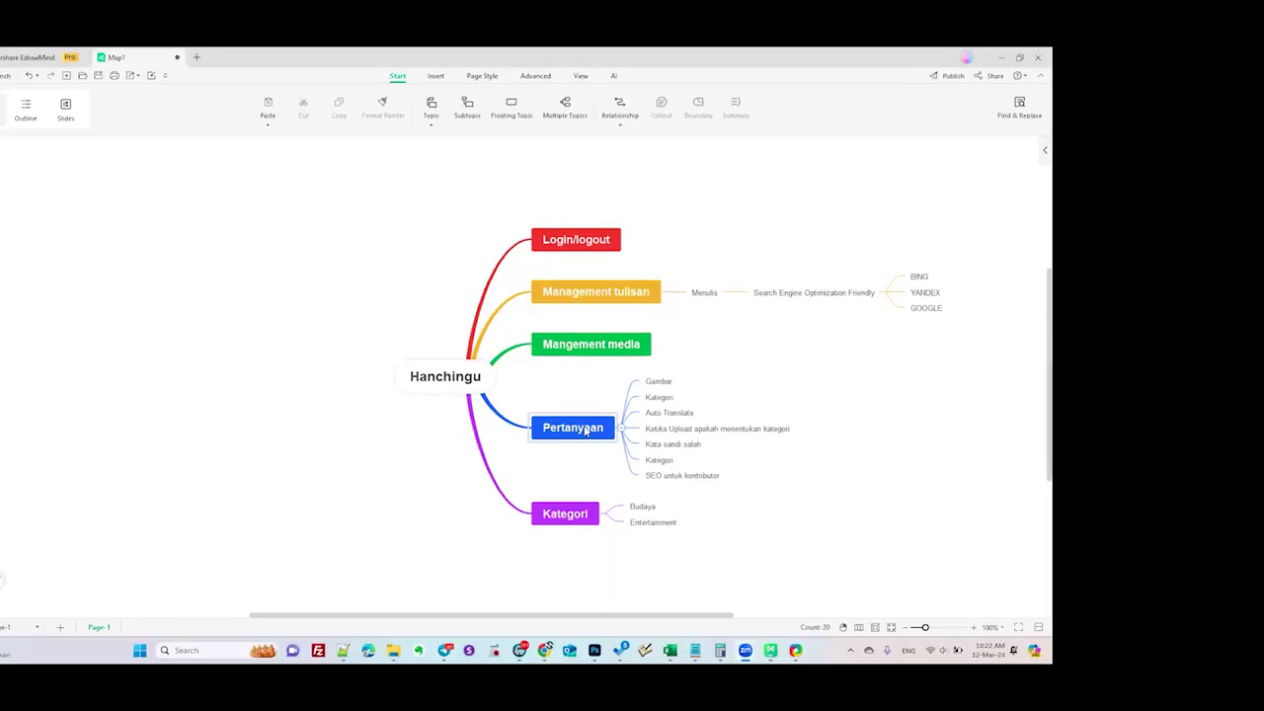
Add an Akses subtopic under Pertanyaan and minimise EdrawMind.
{"action": "left_click", "coordinate": [594, 437]}
{"action": "key", "text": "Tab"}
{"action": "type", "text": "Akses"}
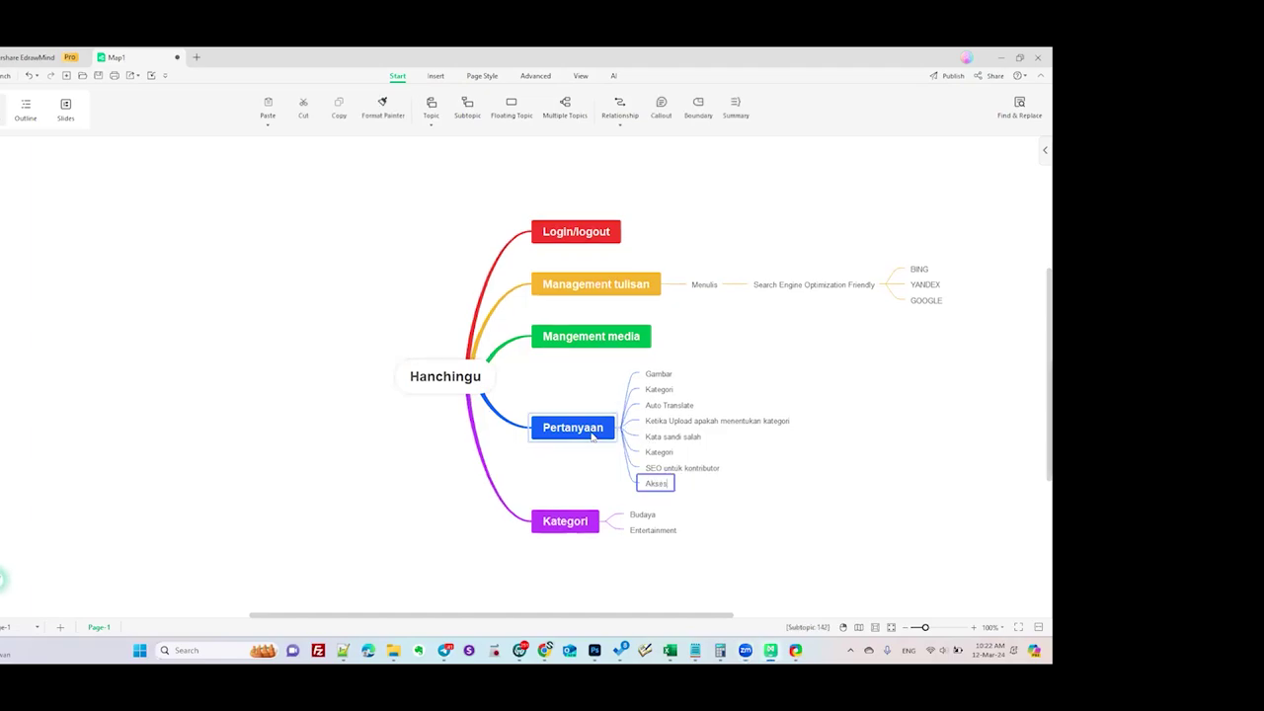
{"action": "left_click", "coordinate": [798, 480]}
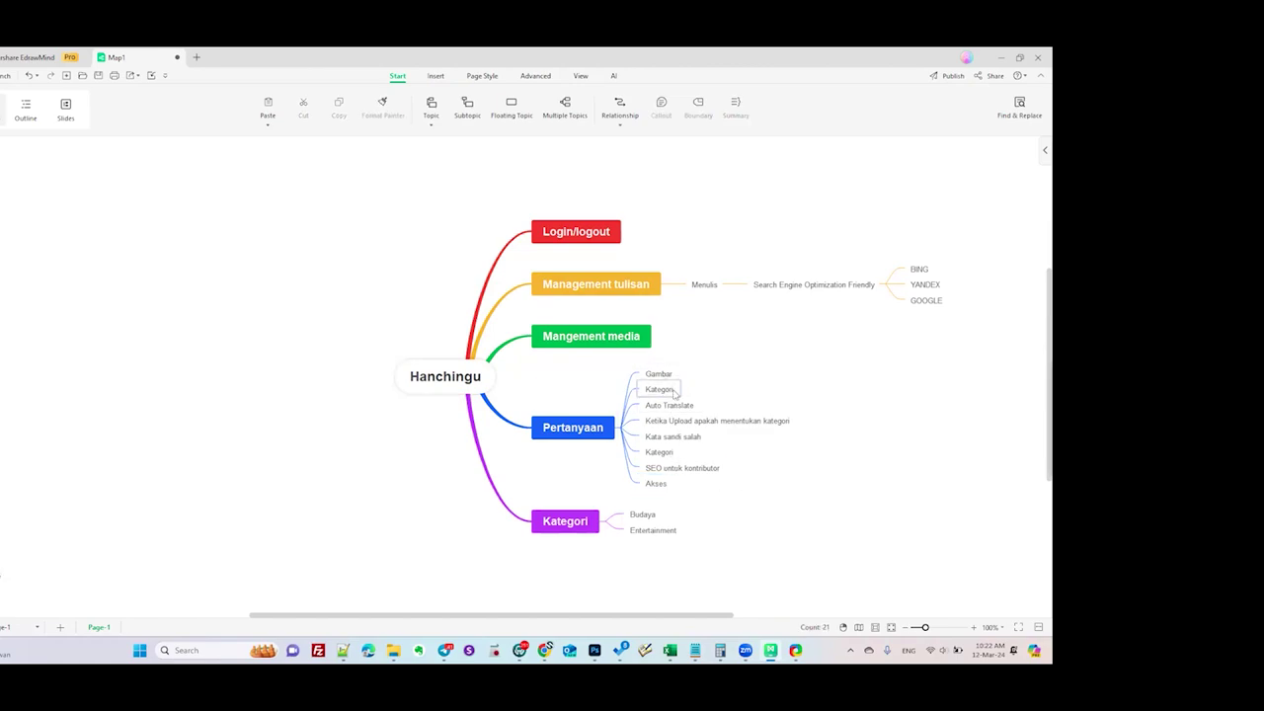
{"action": "left_click", "coordinate": [1000, 57]}
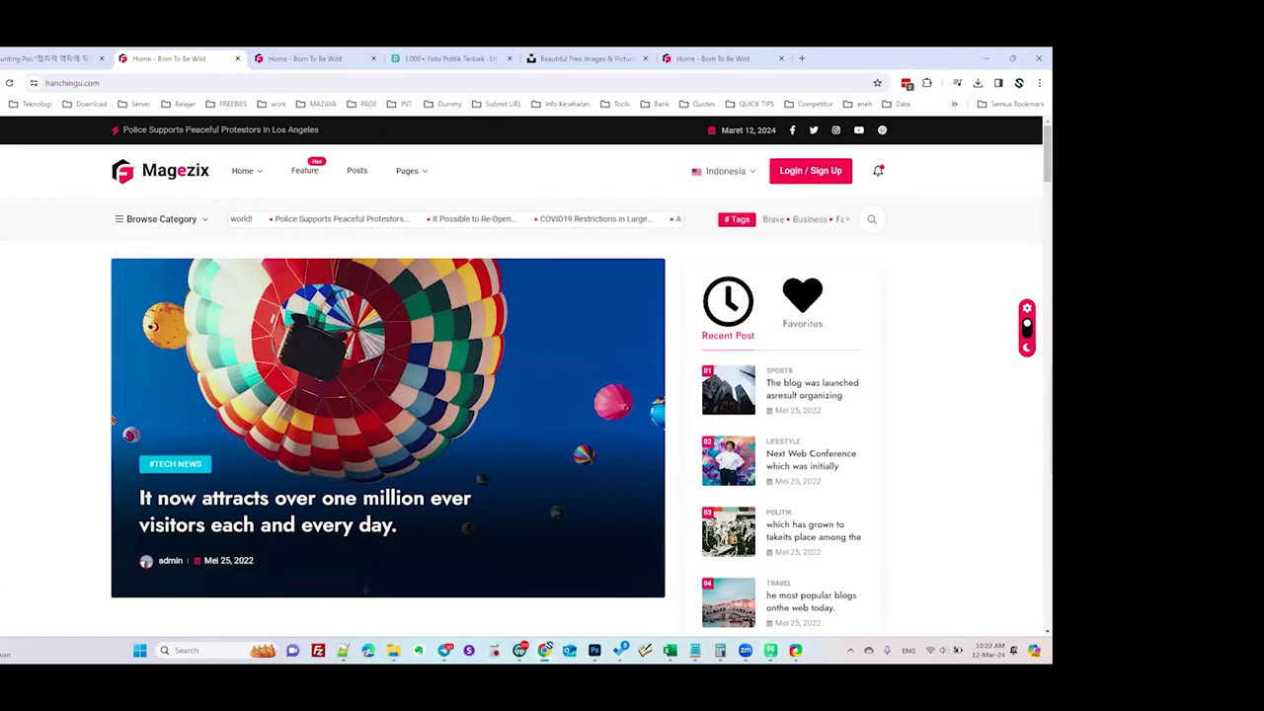
Switch to the first Chrome tab holding the wp-admin Edit Post page.
{"action": "left_click", "coordinate": [33, 57]}
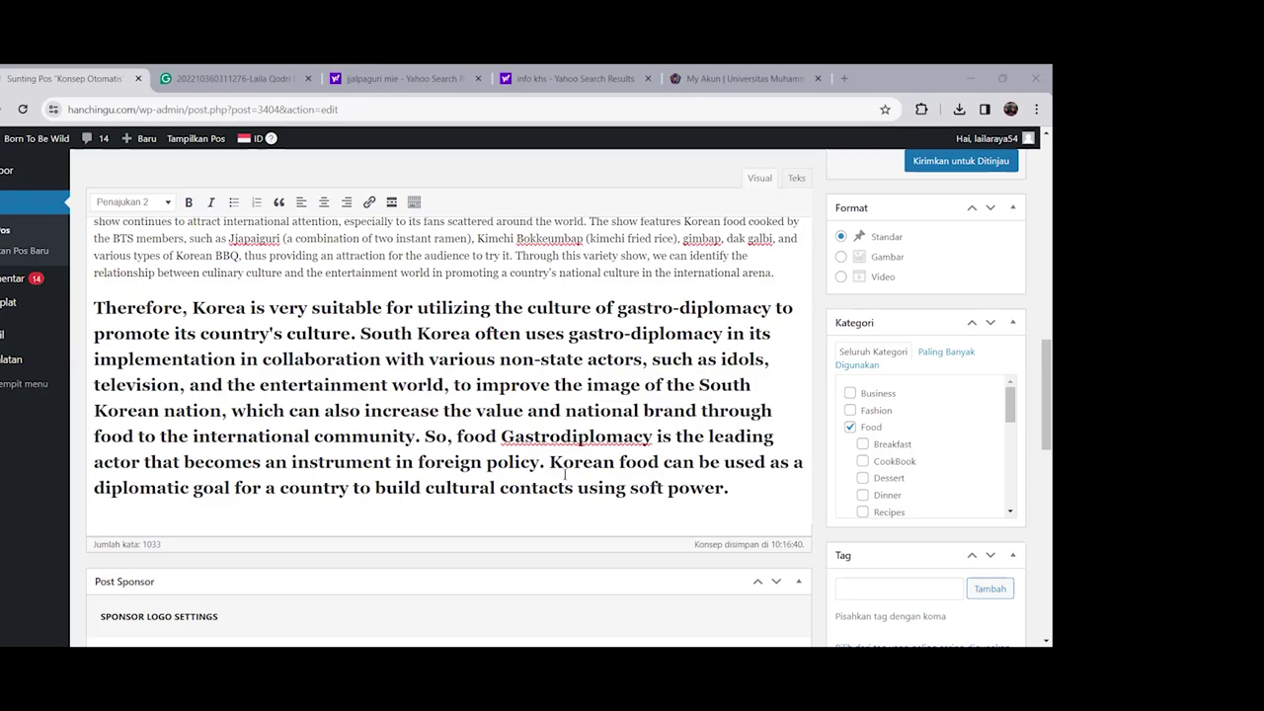
Select the closing 'Therefore, Korea…' paragraph and change it from a heading to normal paragraph text.
{"action": "scroll", "coordinate": [565, 475], "scroll_direction": "up", "scroll_amount": 3}
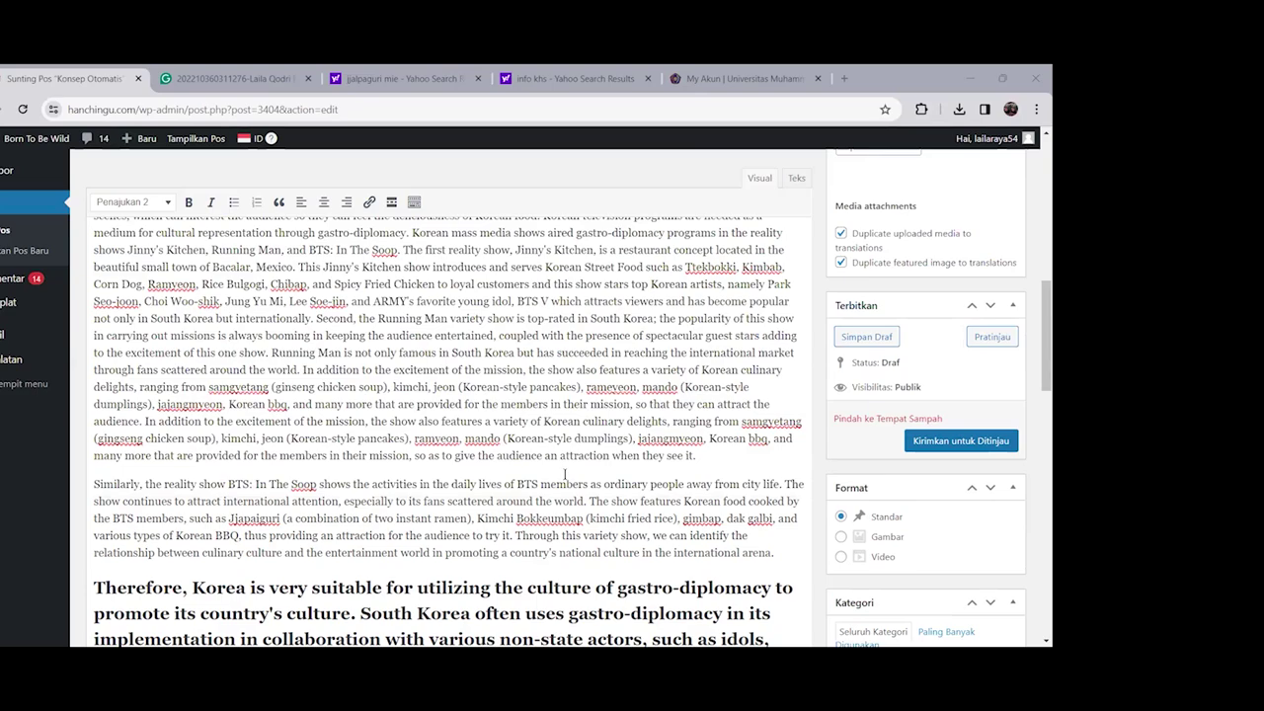
{"action": "scroll", "coordinate": [564, 475], "scroll_direction": "up", "scroll_amount": 1}
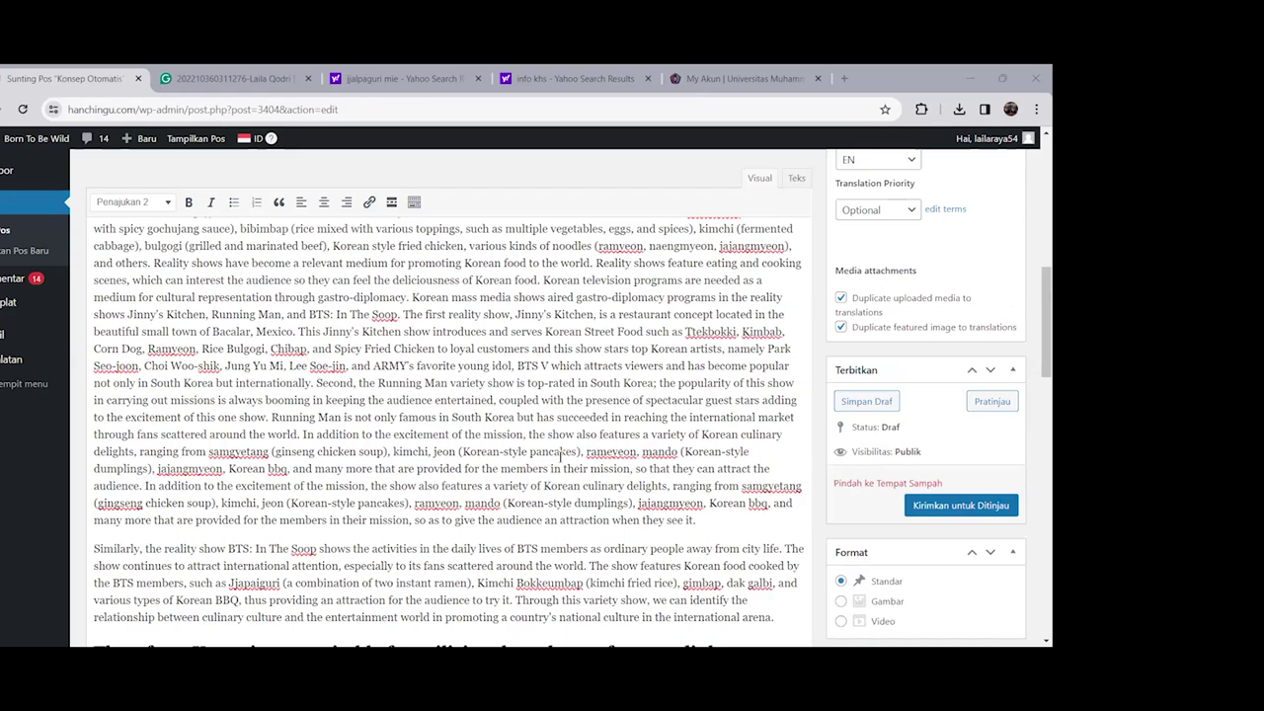
{"action": "scroll", "coordinate": [561, 455], "scroll_direction": "down", "scroll_amount": 3}
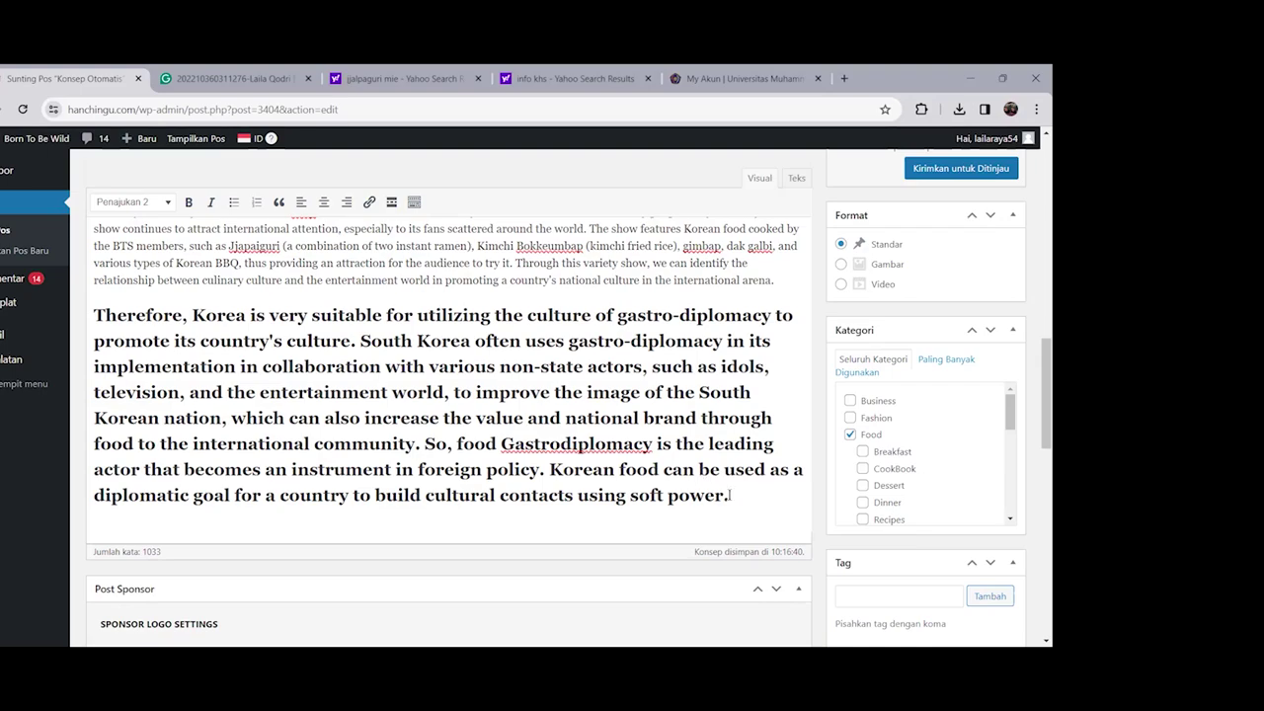
{"action": "left_click_drag", "start_coordinate": [729, 494], "coordinate": [385, 366]}
{"action": "key", "text": "ctrl+shift+Up"}
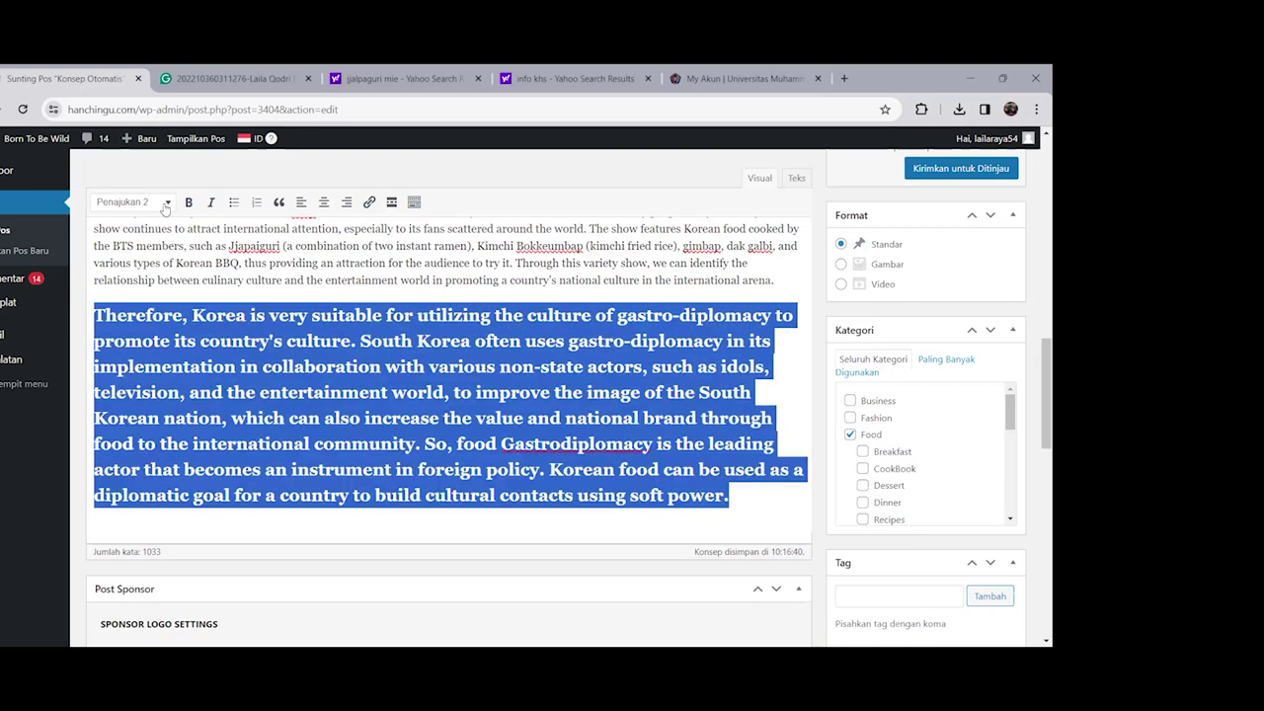
{"action": "left_click", "coordinate": [165, 204]}
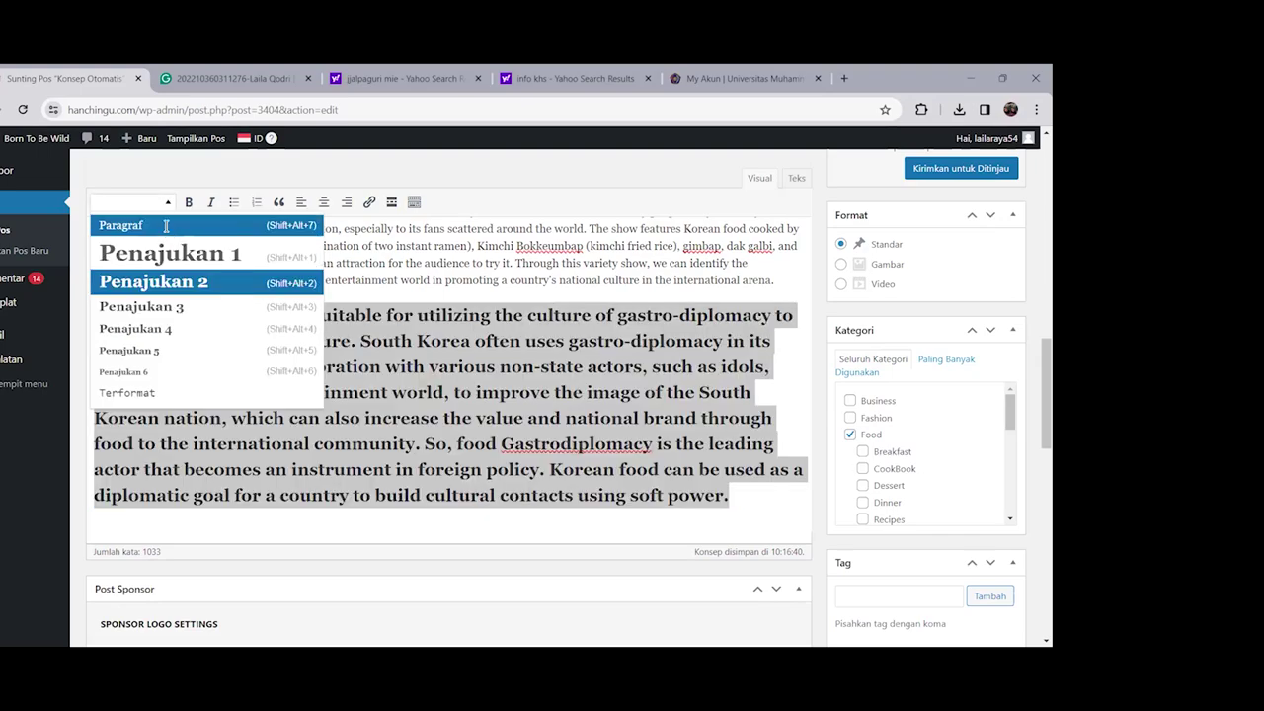
{"action": "left_click", "coordinate": [165, 226]}
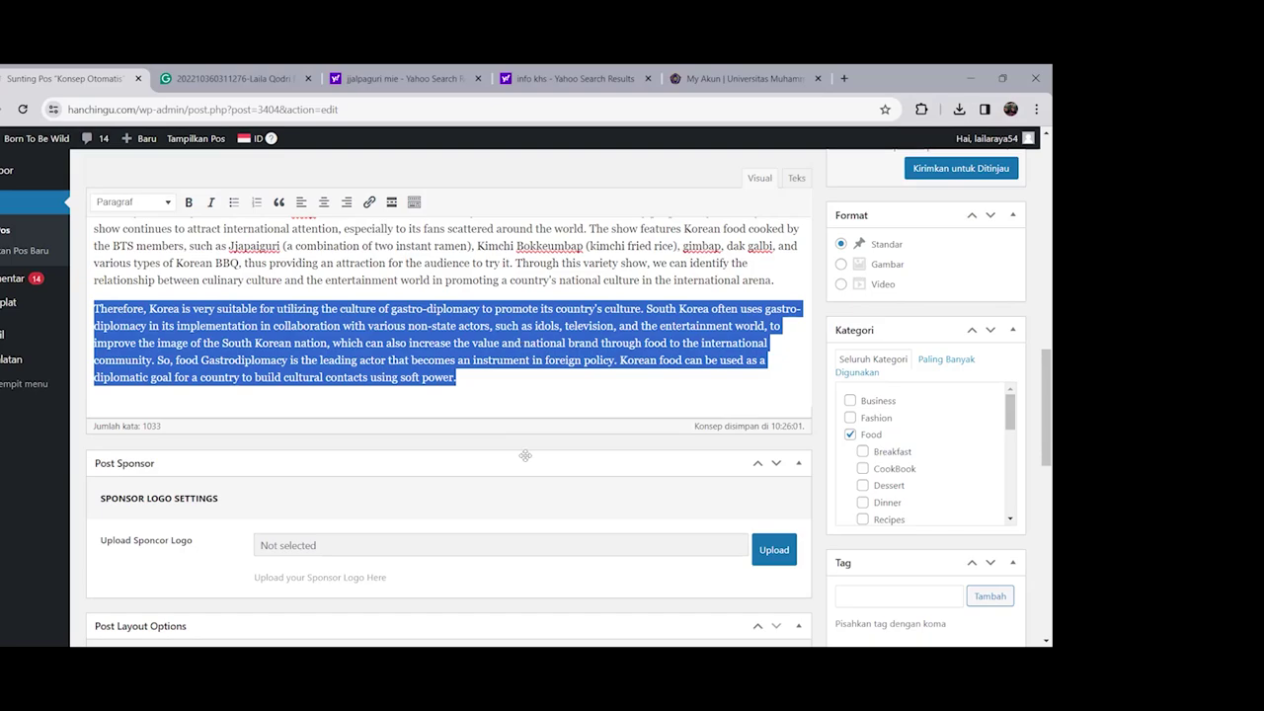
{"action": "scroll", "coordinate": [526, 460], "scroll_direction": "down", "scroll_amount": 1}
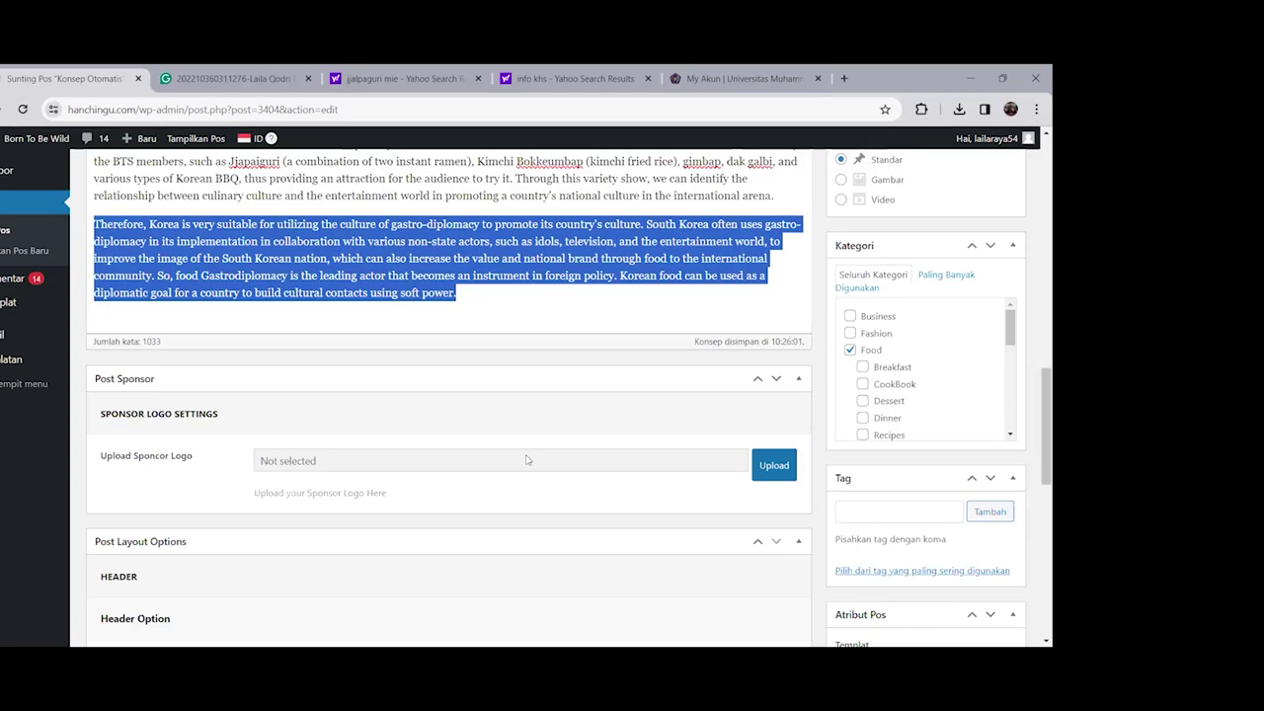
{"action": "scroll", "coordinate": [526, 460], "scroll_direction": "down", "scroll_amount": 1}
{"action": "scroll", "coordinate": [525, 457], "scroll_direction": "up", "scroll_amount": 1}
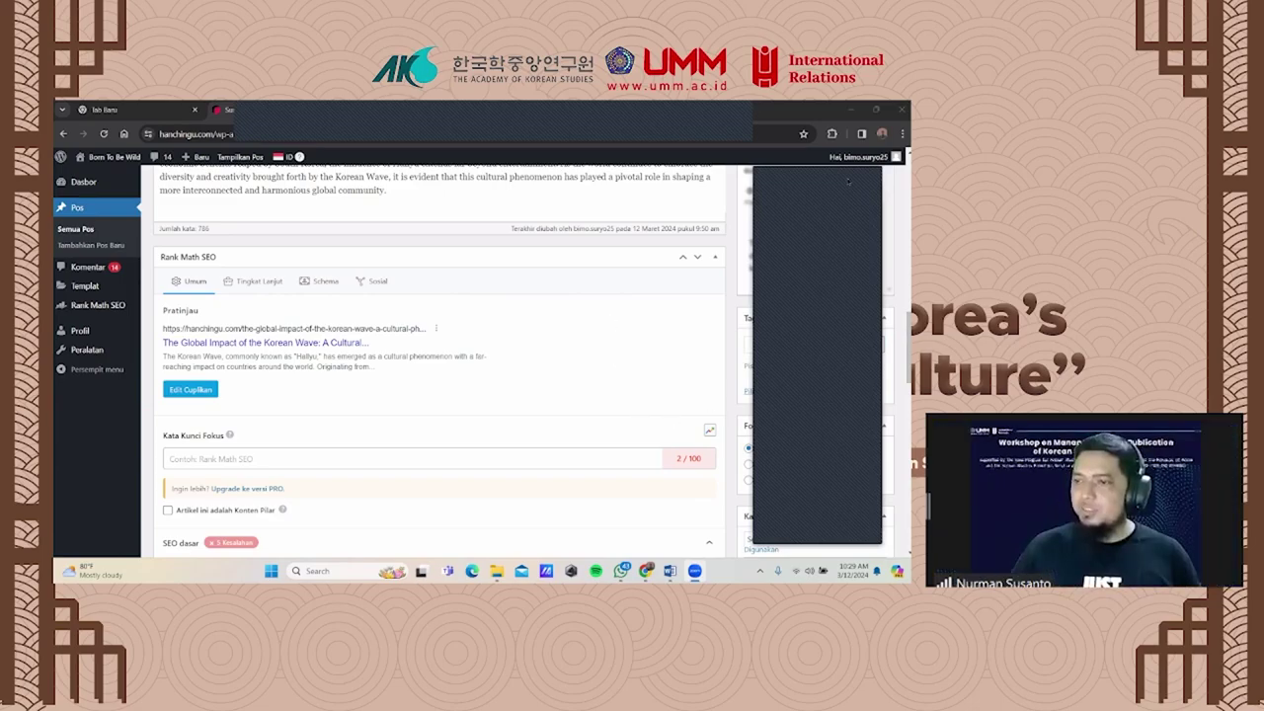
{"action": "scroll", "coordinate": [310, 418], "scroll_direction": "down", "scroll_amount": 3}
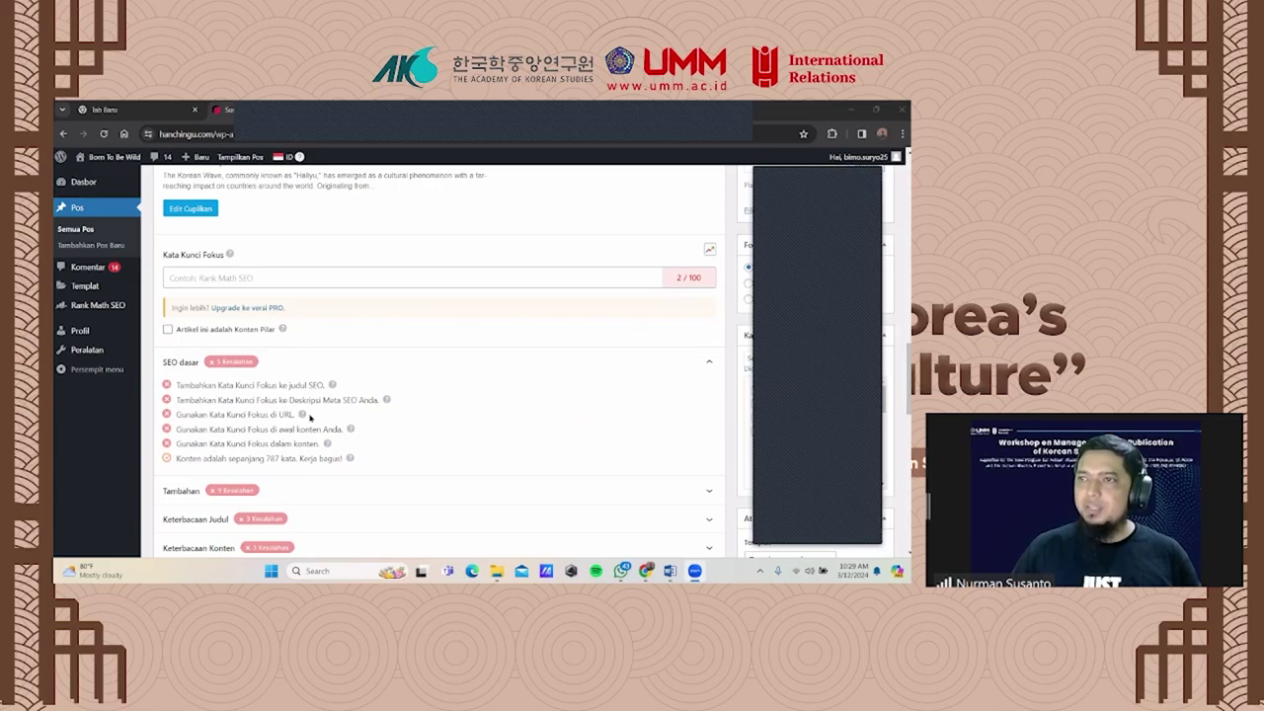
{"action": "scroll", "coordinate": [309, 417], "scroll_direction": "up", "scroll_amount": 3}
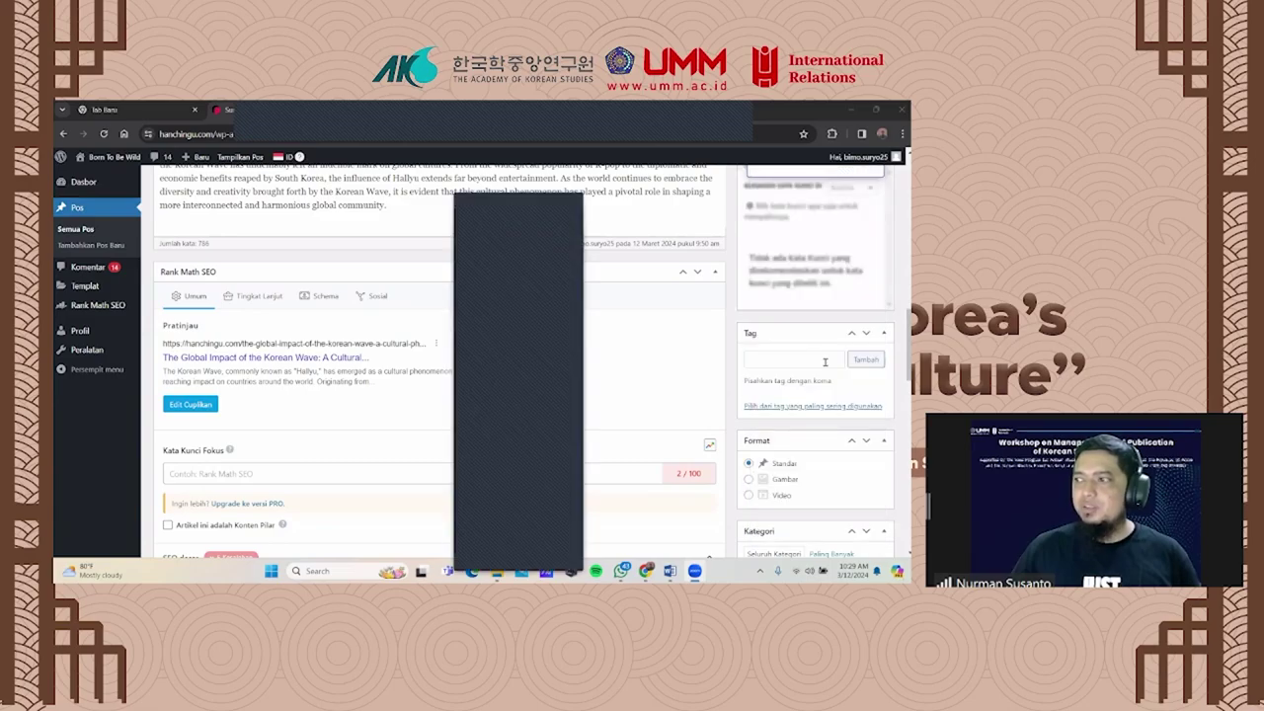
{"action": "scroll", "coordinate": [824, 362], "scroll_direction": "up", "scroll_amount": 5}
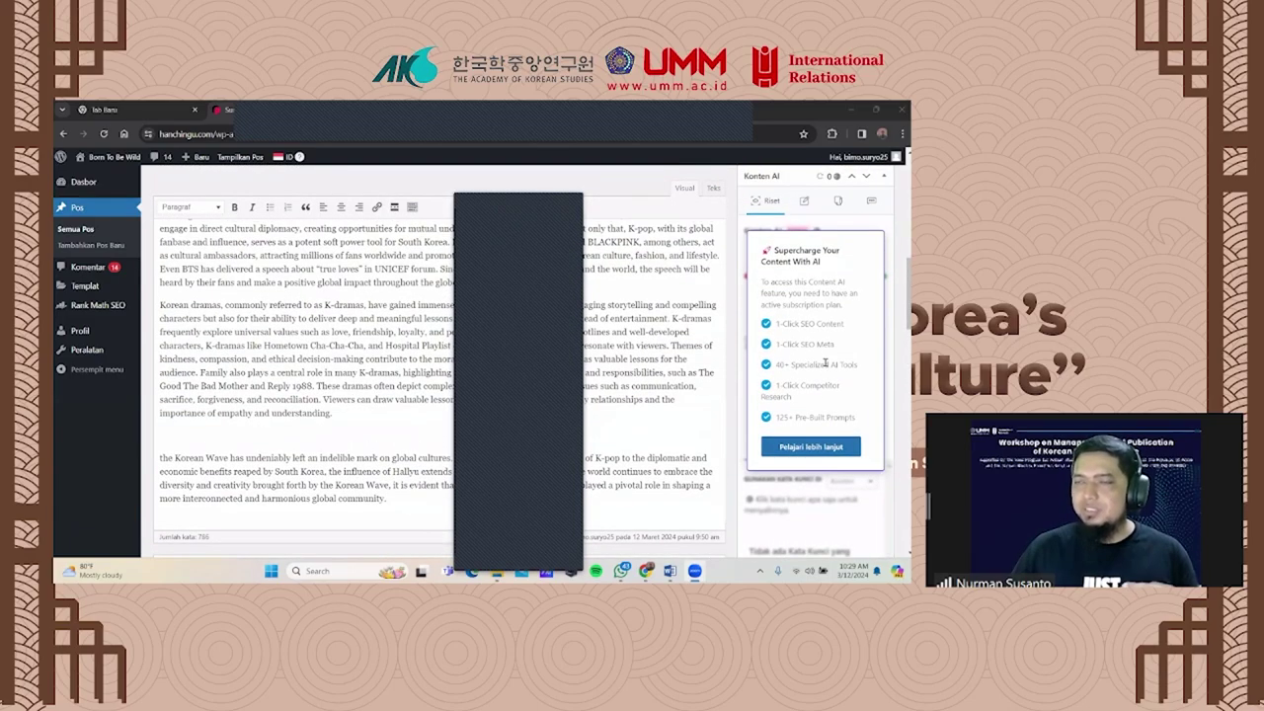
{"action": "scroll", "coordinate": [824, 362], "scroll_direction": "down", "scroll_amount": 1}
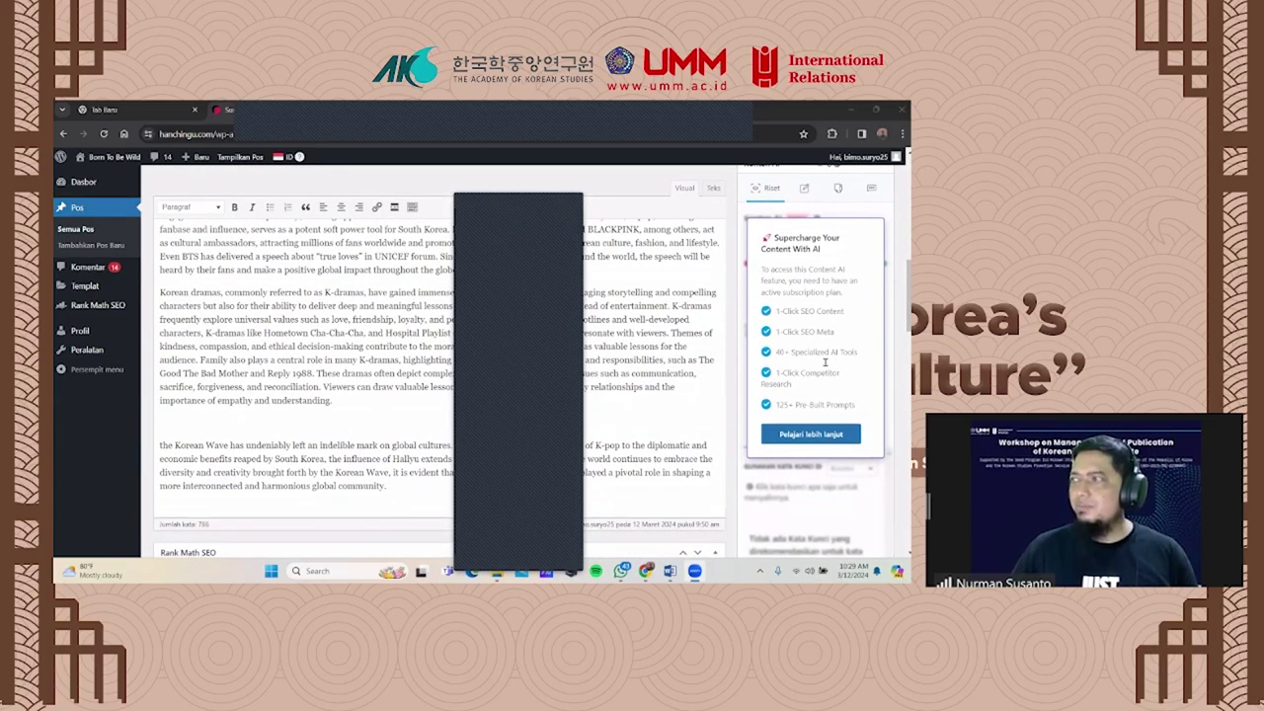
{"action": "scroll", "coordinate": [825, 363], "scroll_direction": "down", "scroll_amount": 3}
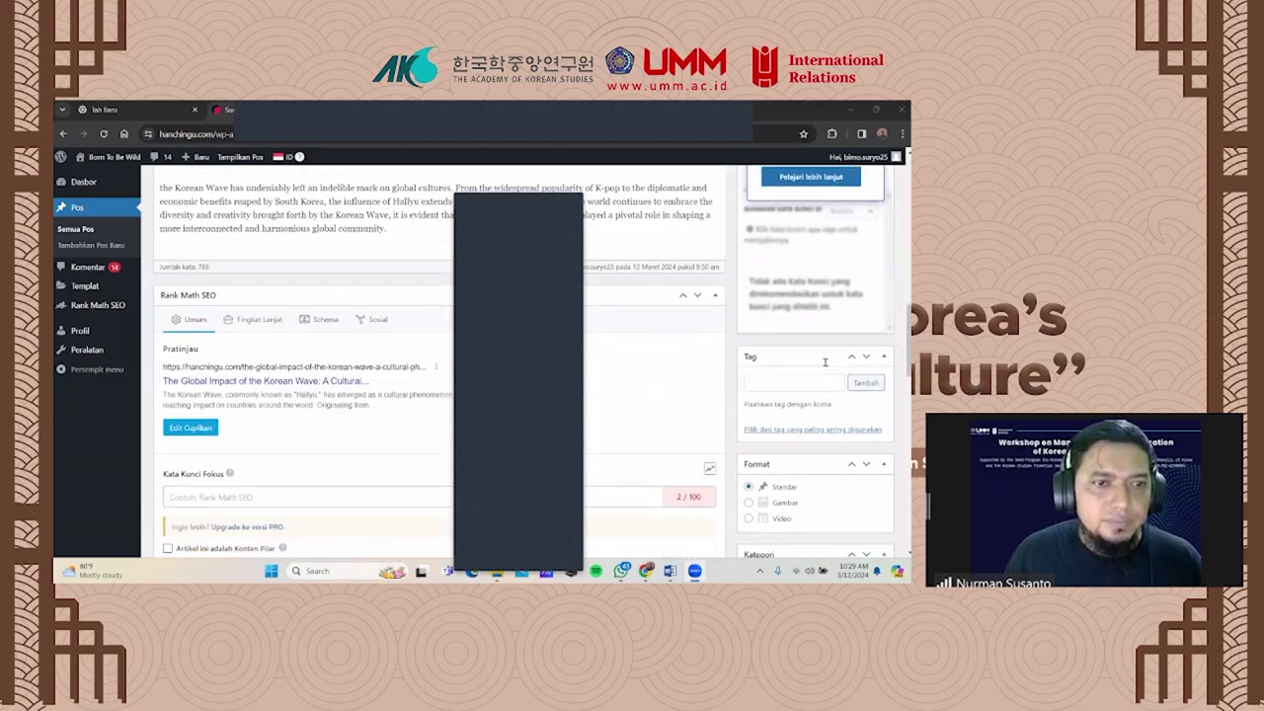
{"action": "scroll", "coordinate": [825, 362], "scroll_direction": "down", "scroll_amount": 1}
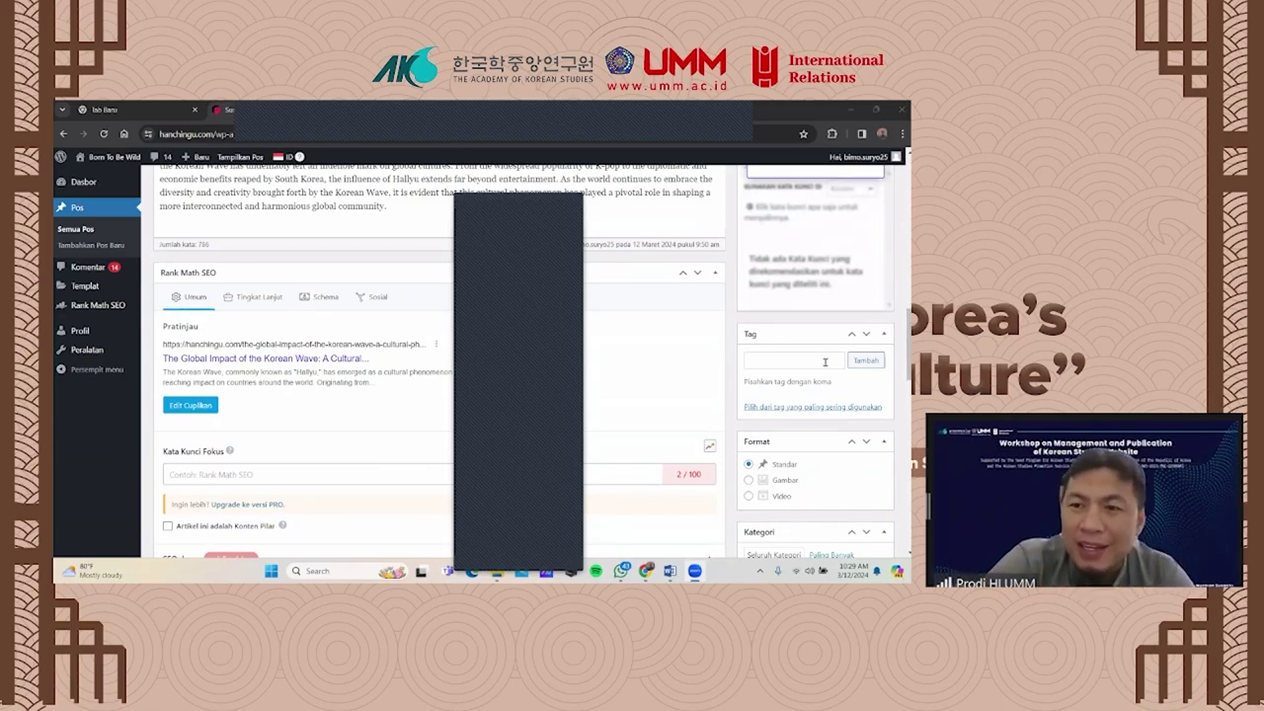
{"action": "scroll", "coordinate": [628, 250], "scroll_direction": "up", "scroll_amount": 3}
{"action": "scroll", "coordinate": [628, 250], "scroll_direction": "up", "scroll_amount": 5}
Delete the blank line above the Korean Wave draft's closing paragraph.
{"action": "left_click", "coordinate": [249, 400]}
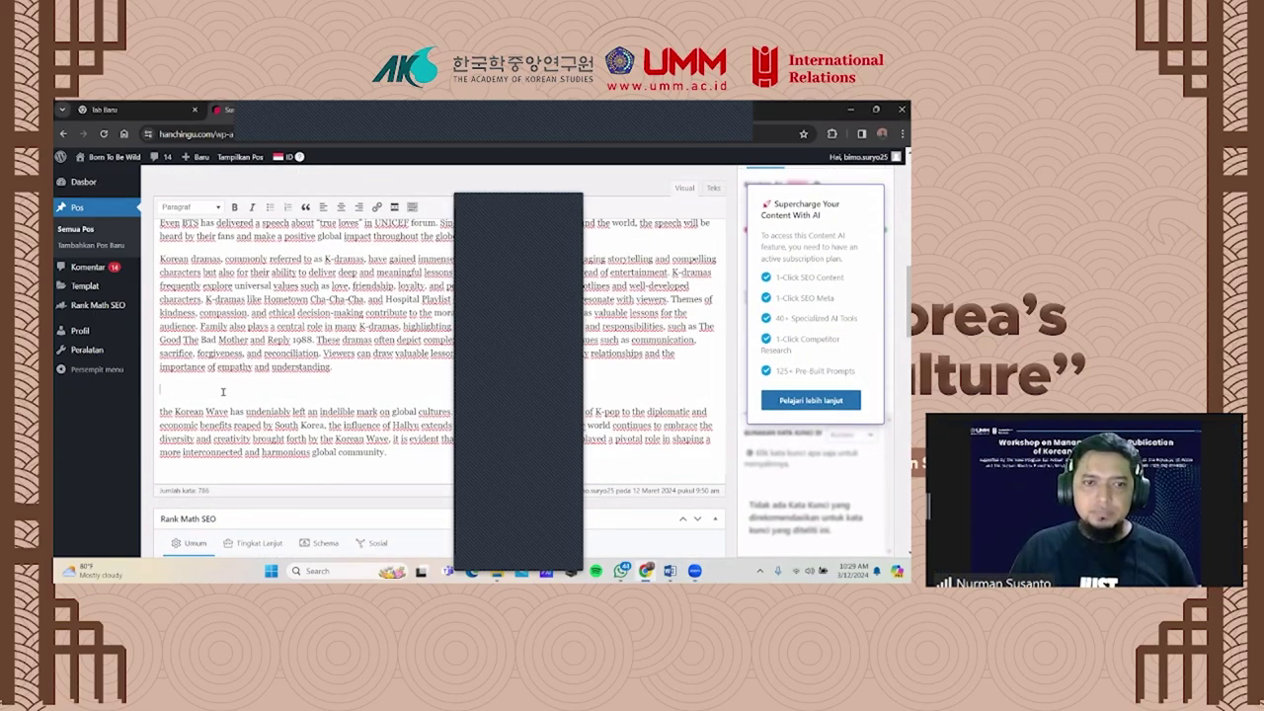
{"action": "key", "text": "BackSpace"}
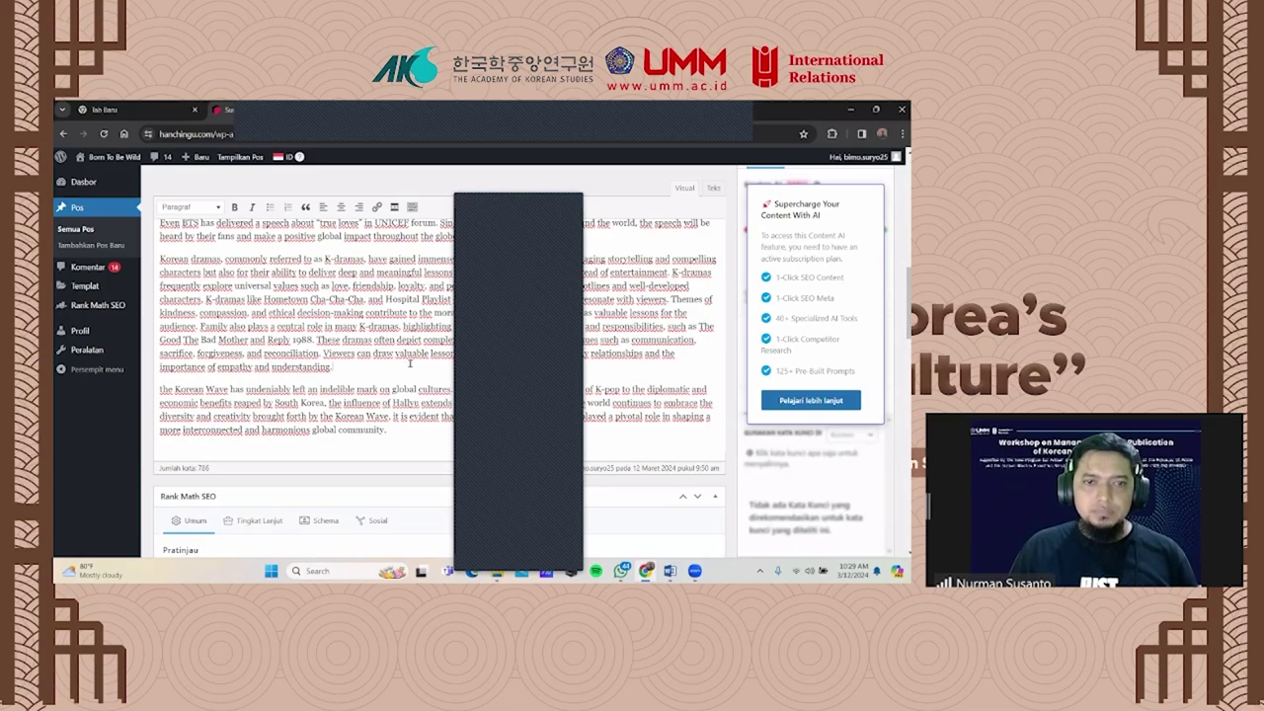
{"action": "scroll", "coordinate": [409, 364], "scroll_direction": "up", "scroll_amount": 1}
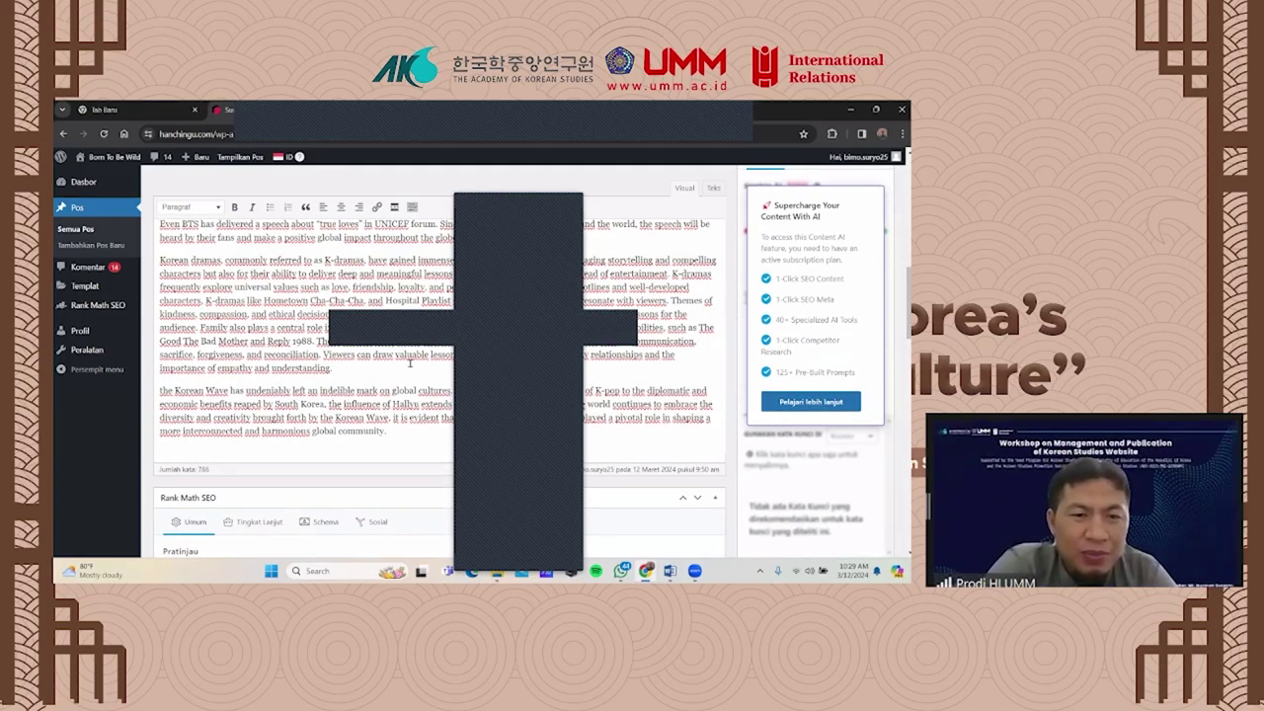
{"action": "scroll", "coordinate": [409, 363], "scroll_direction": "up", "scroll_amount": 3}
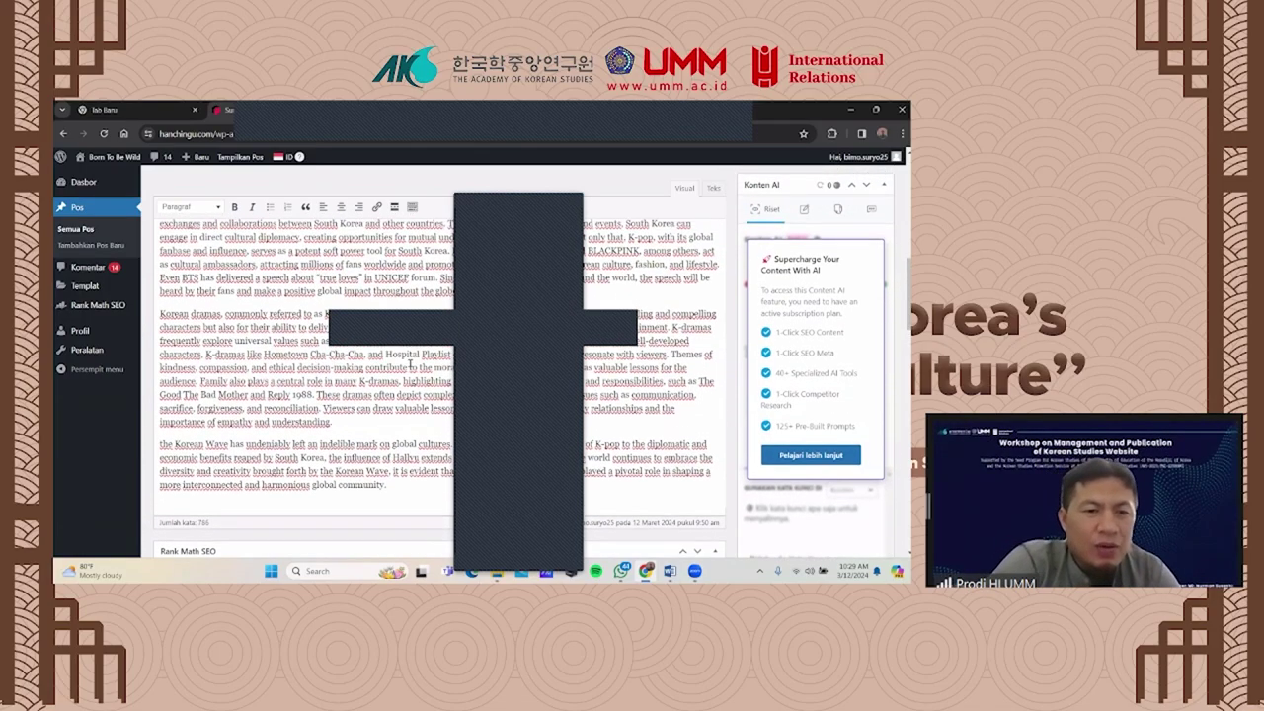
{"action": "scroll", "coordinate": [164, 467], "scroll_direction": "up", "scroll_amount": 1}
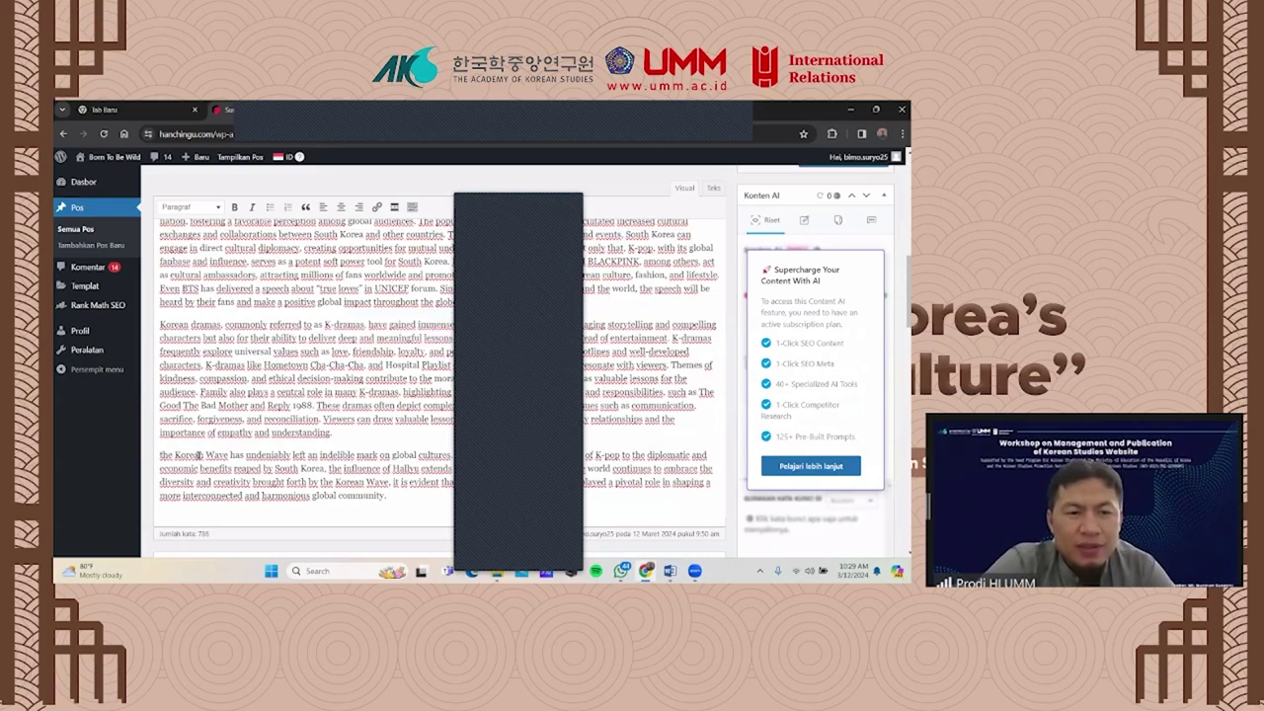
Replace the closing paragraph's lowercase 't' so it opens with 'The'.
{"action": "key", "text": "BackSpace"}
{"action": "type", "text": "T"}
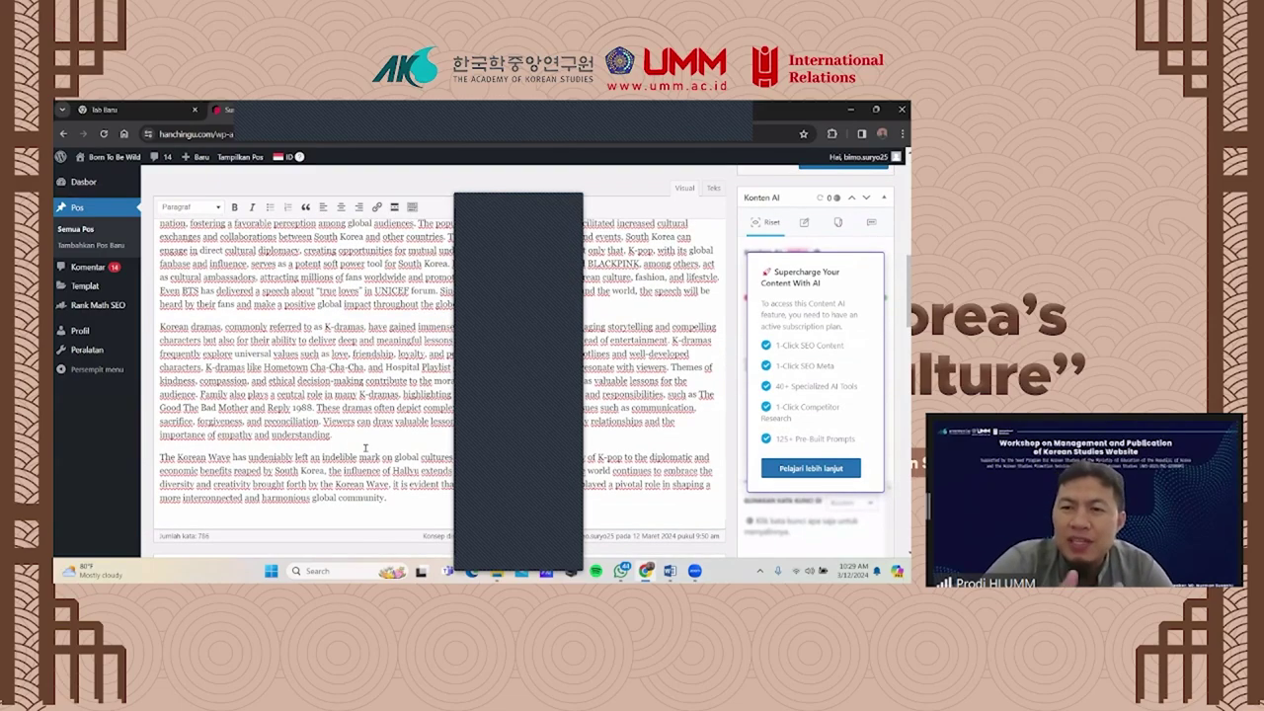
{"action": "scroll", "coordinate": [365, 447], "scroll_direction": "up", "scroll_amount": 1}
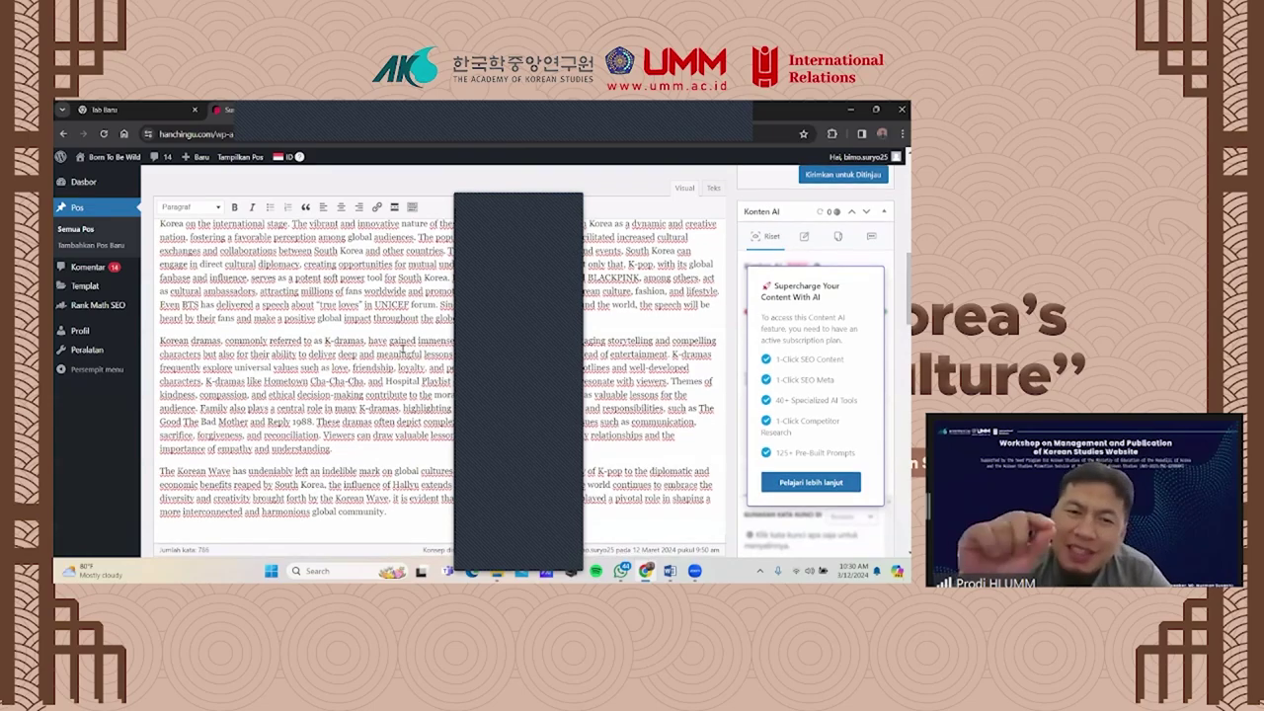
{"action": "scroll", "coordinate": [402, 346], "scroll_direction": "down", "scroll_amount": 1}
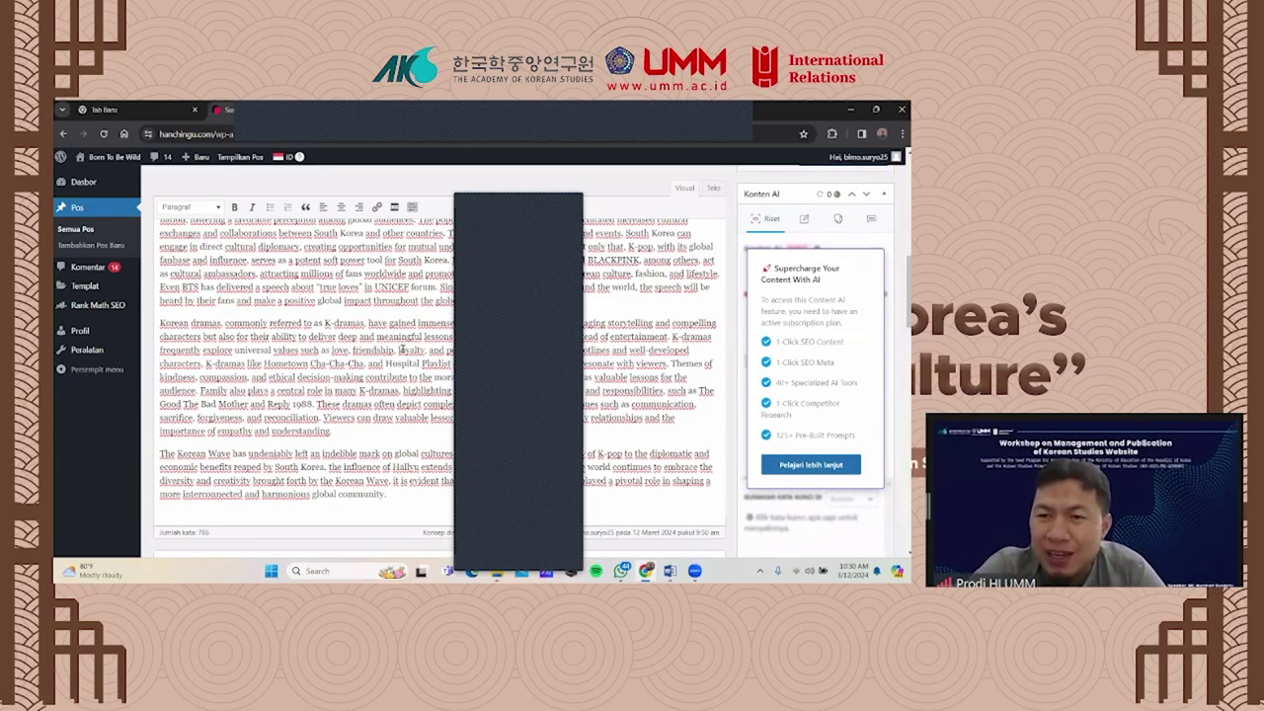
{"action": "scroll", "coordinate": [402, 348], "scroll_direction": "down", "scroll_amount": 3}
{"action": "scroll", "coordinate": [670, 316], "scroll_direction": "down", "scroll_amount": 4}
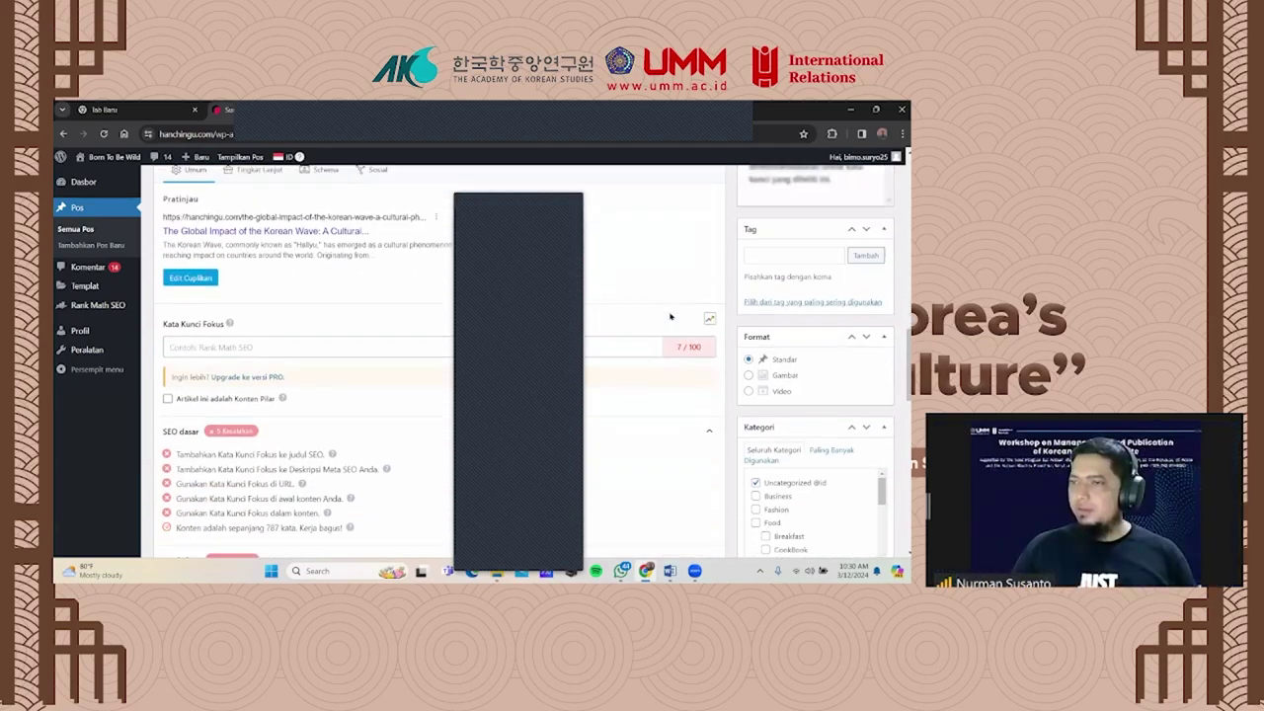
{"action": "scroll", "coordinate": [336, 442], "scroll_direction": "down", "scroll_amount": 1}
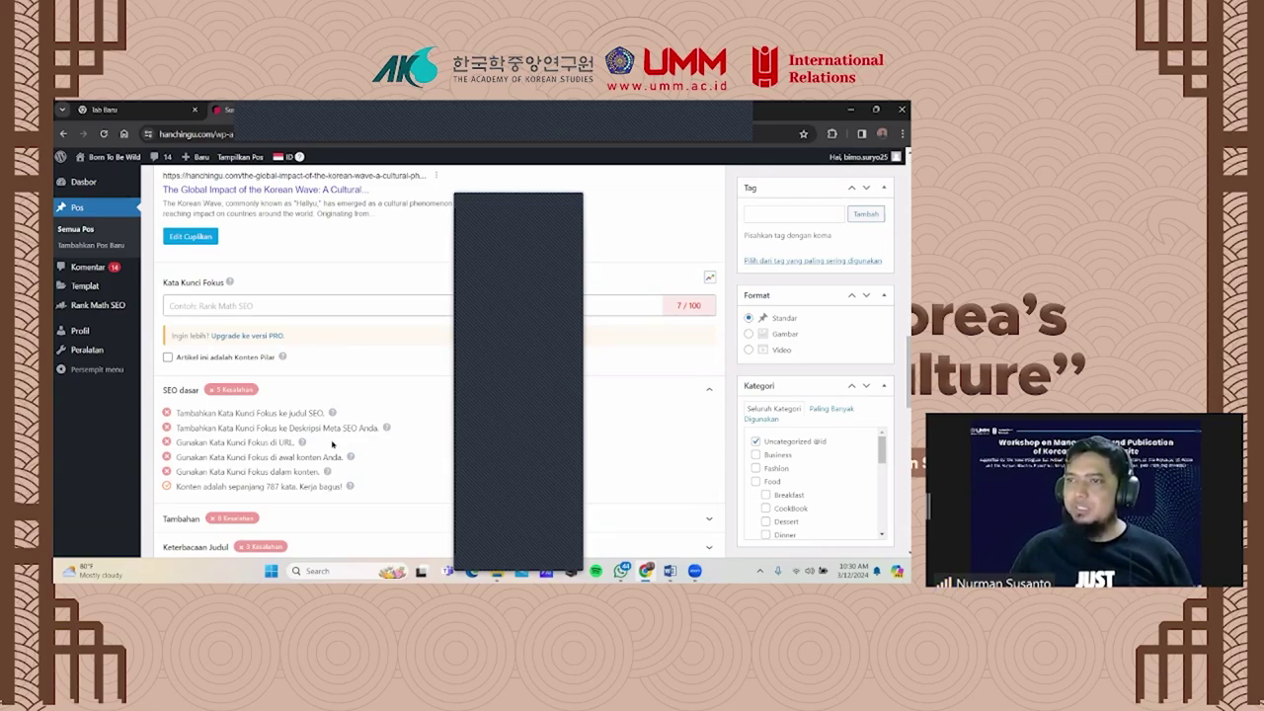
{"action": "scroll", "coordinate": [332, 442], "scroll_direction": "up", "scroll_amount": 2}
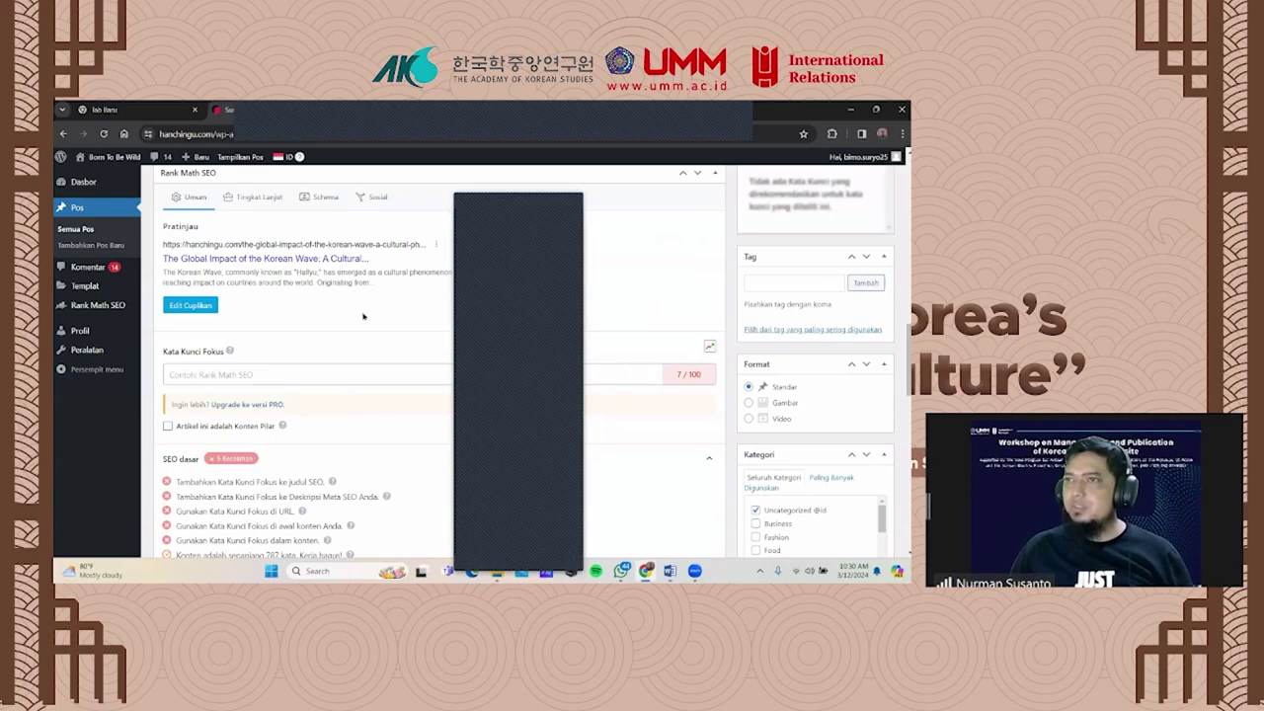
{"action": "scroll", "coordinate": [362, 316], "scroll_direction": "up", "scroll_amount": 3}
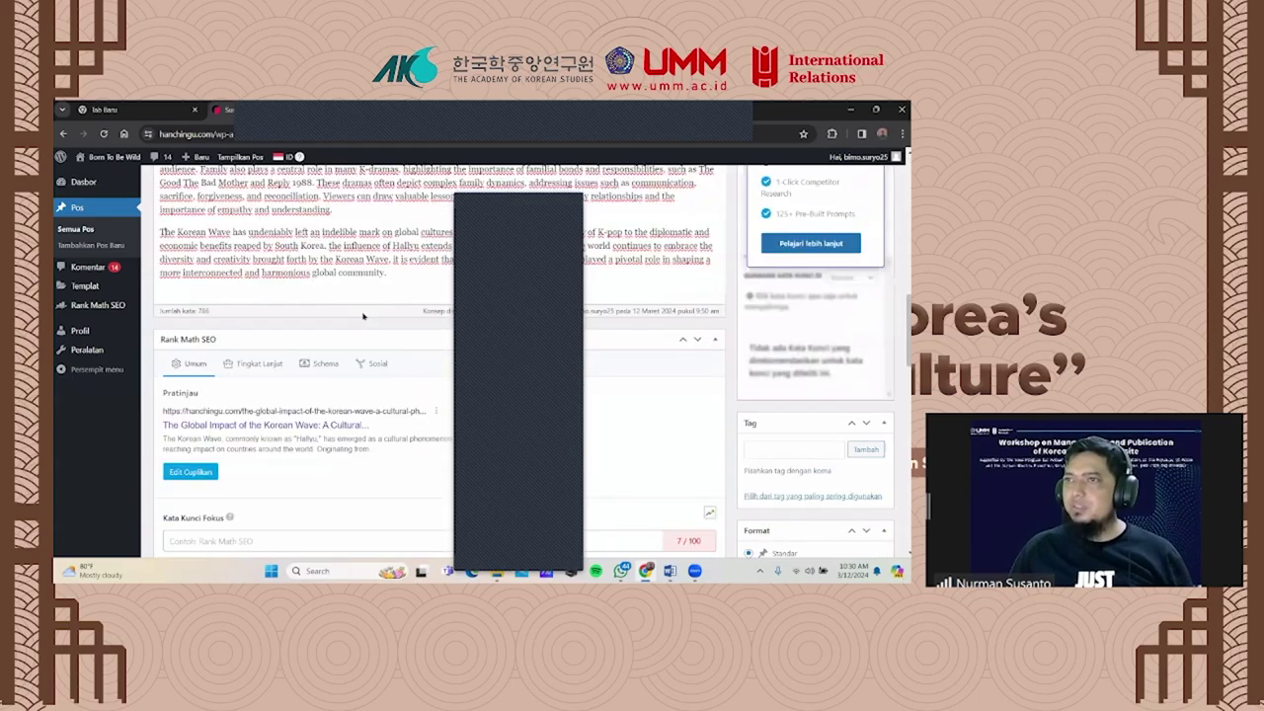
{"action": "scroll", "coordinate": [317, 259], "scroll_direction": "up", "scroll_amount": 3}
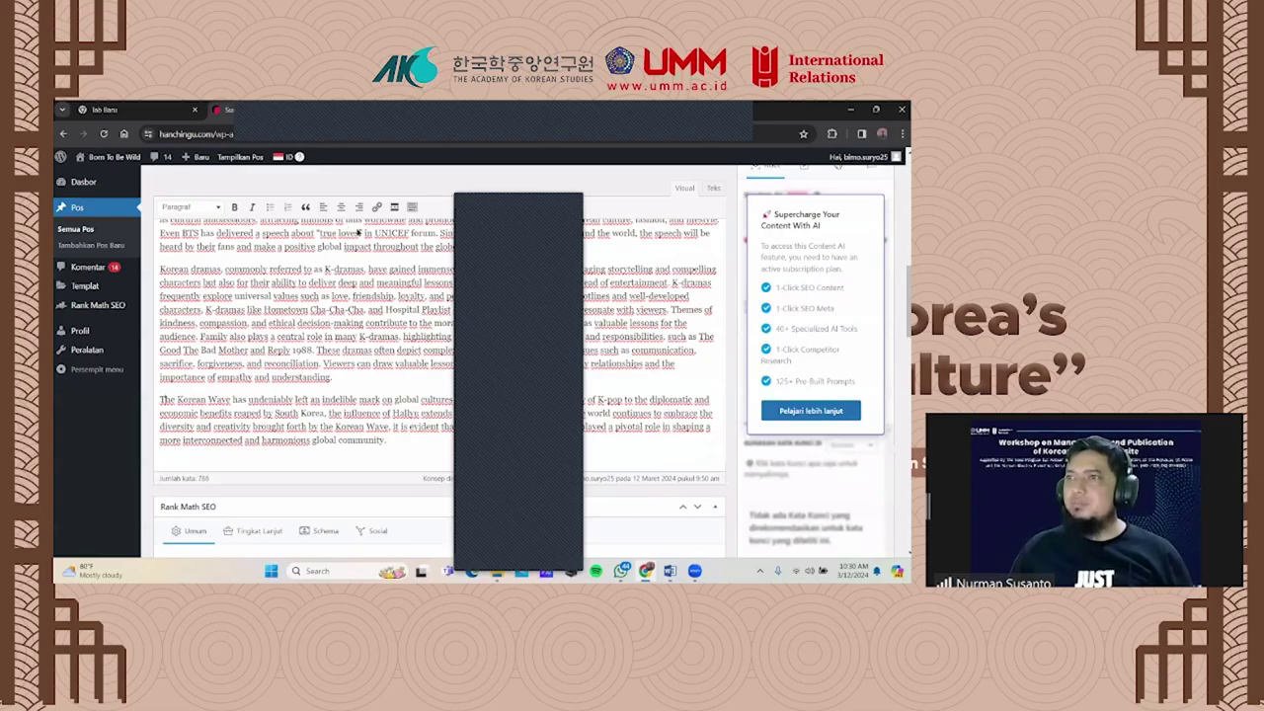
{"action": "scroll", "coordinate": [451, 286], "scroll_direction": "up", "scroll_amount": 10}
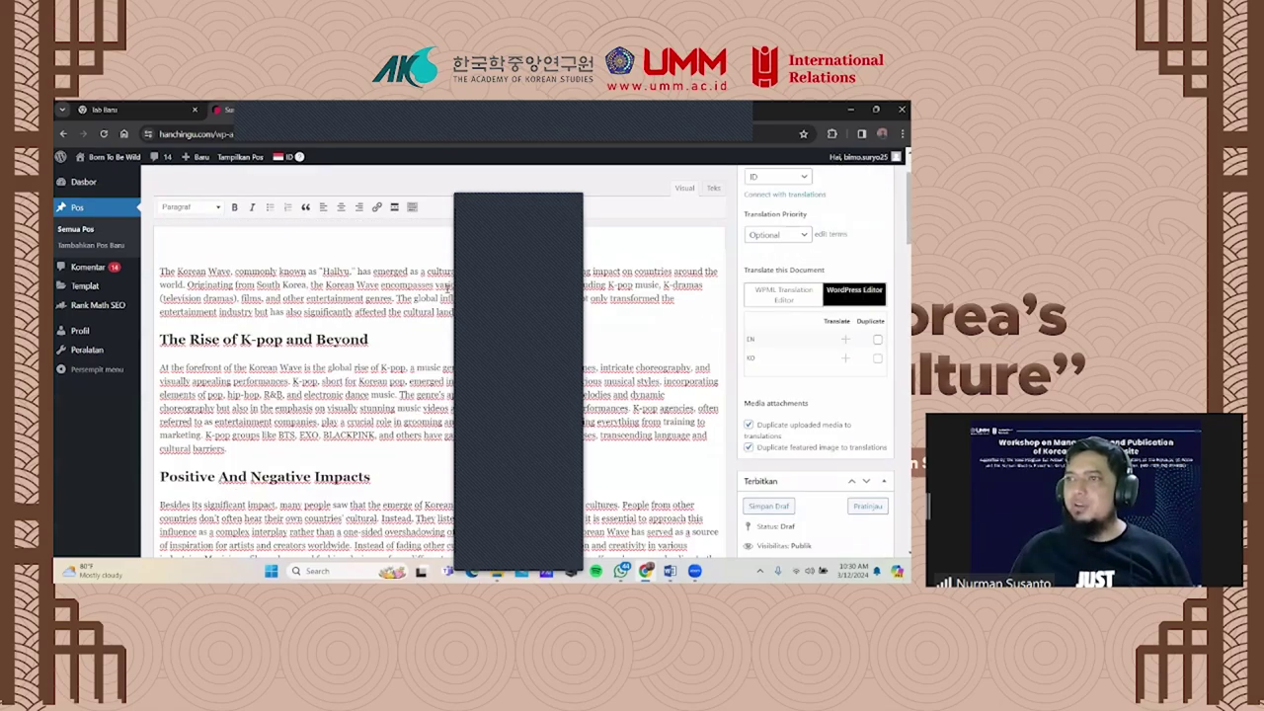
{"action": "scroll", "coordinate": [449, 288], "scroll_direction": "up", "scroll_amount": 2}
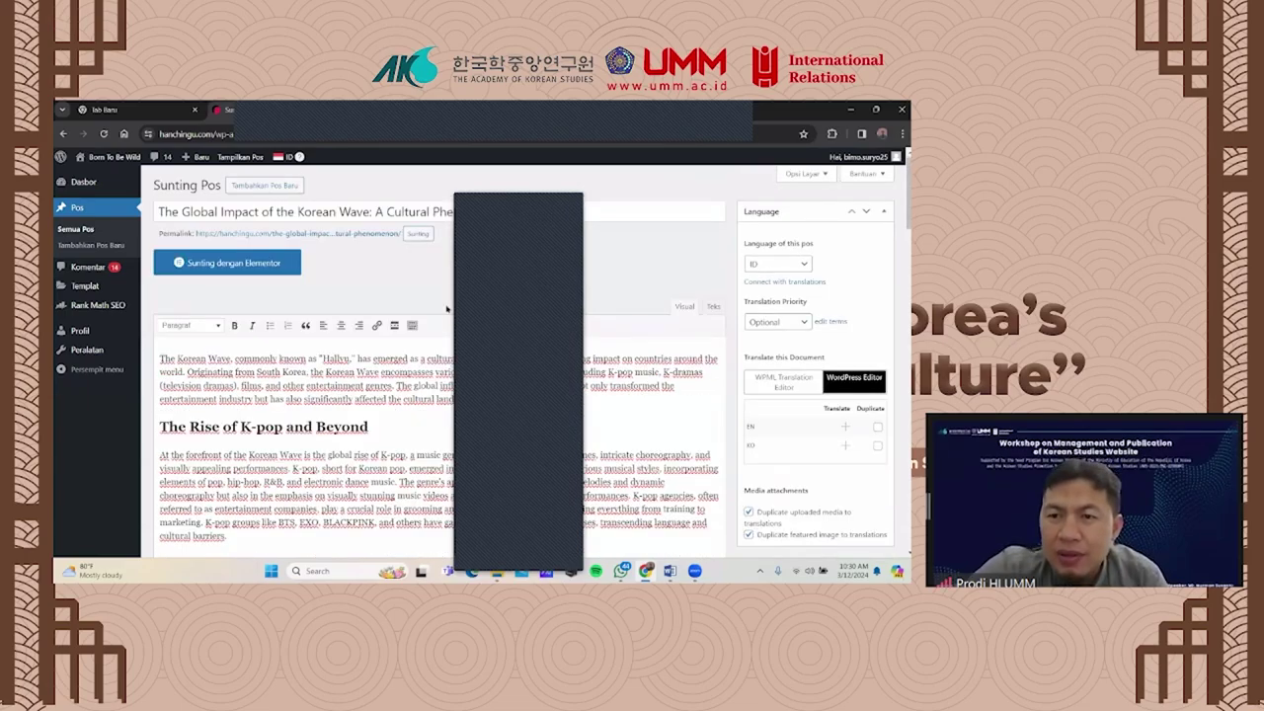
{"action": "scroll", "coordinate": [440, 309], "scroll_direction": "down", "scroll_amount": 2}
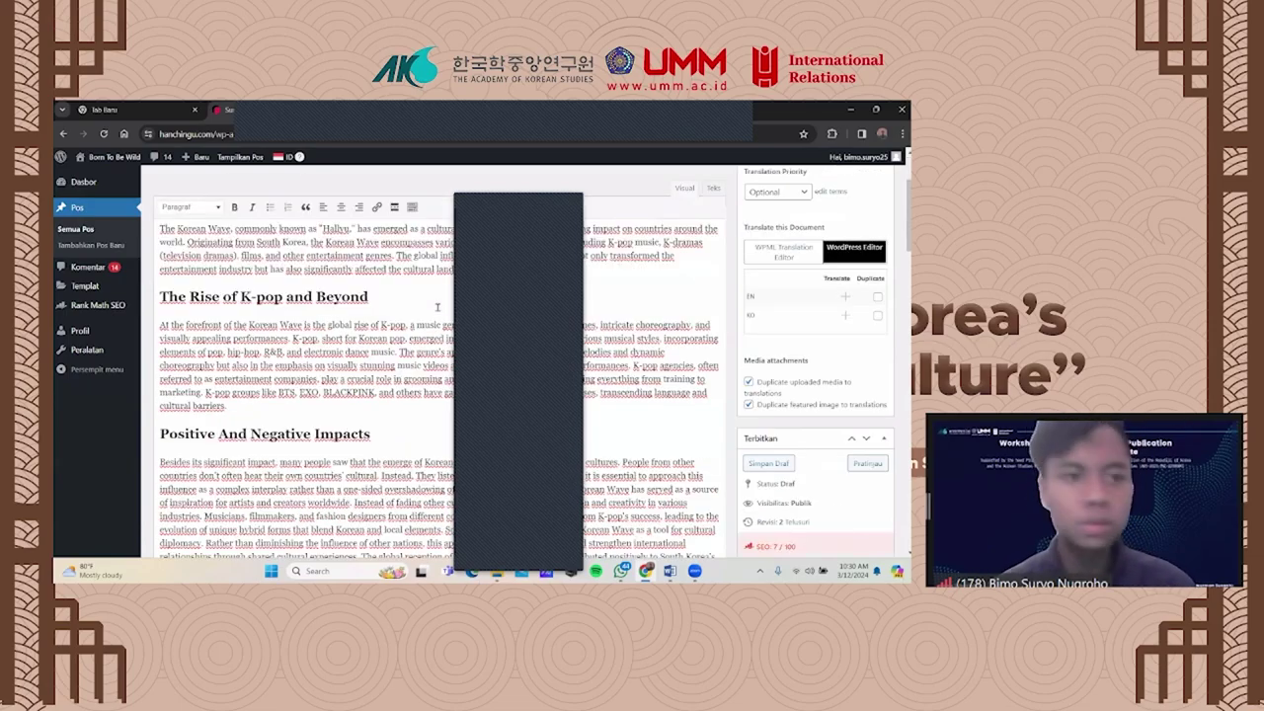
{"action": "scroll", "coordinate": [439, 307], "scroll_direction": "down", "scroll_amount": 2}
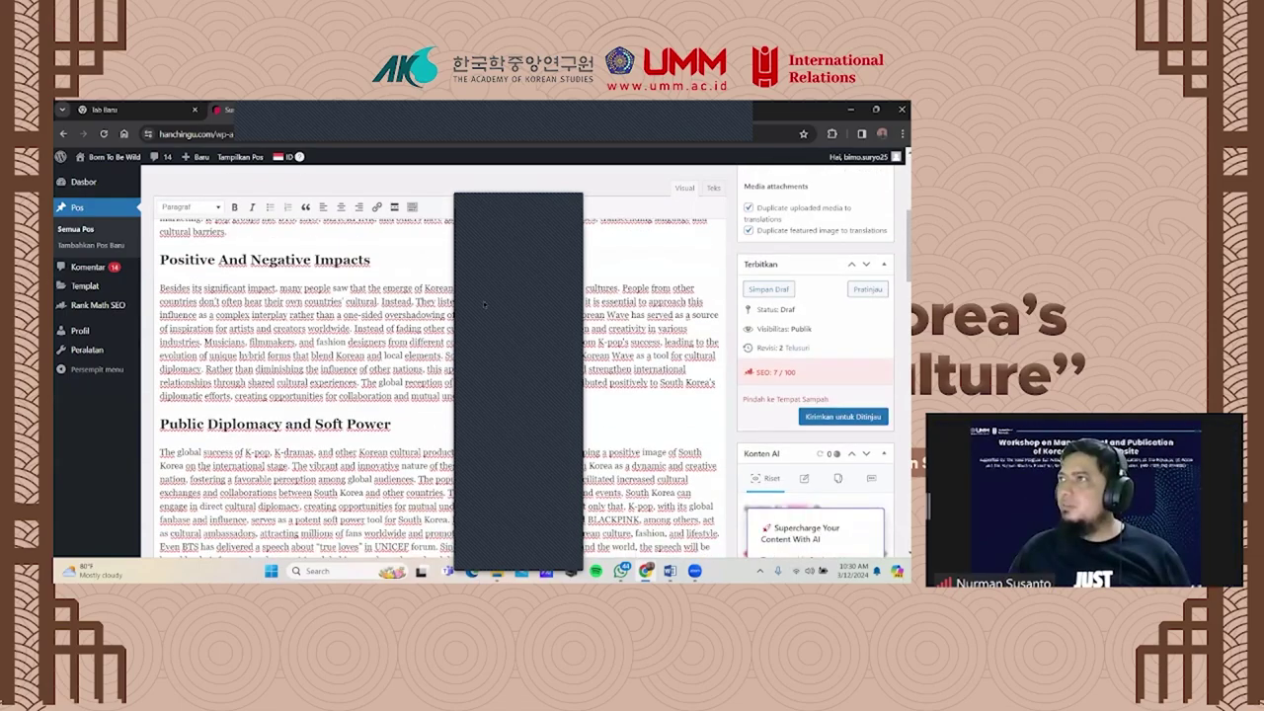
{"action": "scroll", "coordinate": [670, 213], "scroll_direction": "down", "scroll_amount": 2}
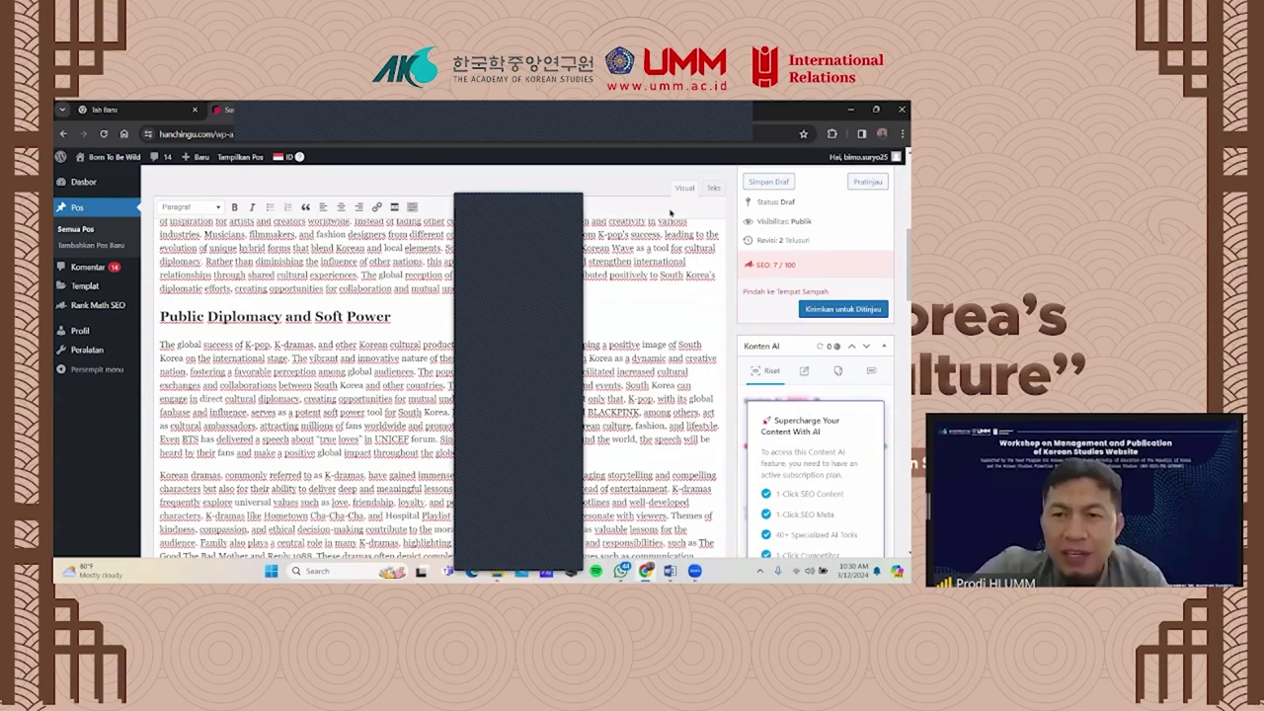
{"action": "scroll", "coordinate": [439, 316], "scroll_direction": "down", "scroll_amount": 3}
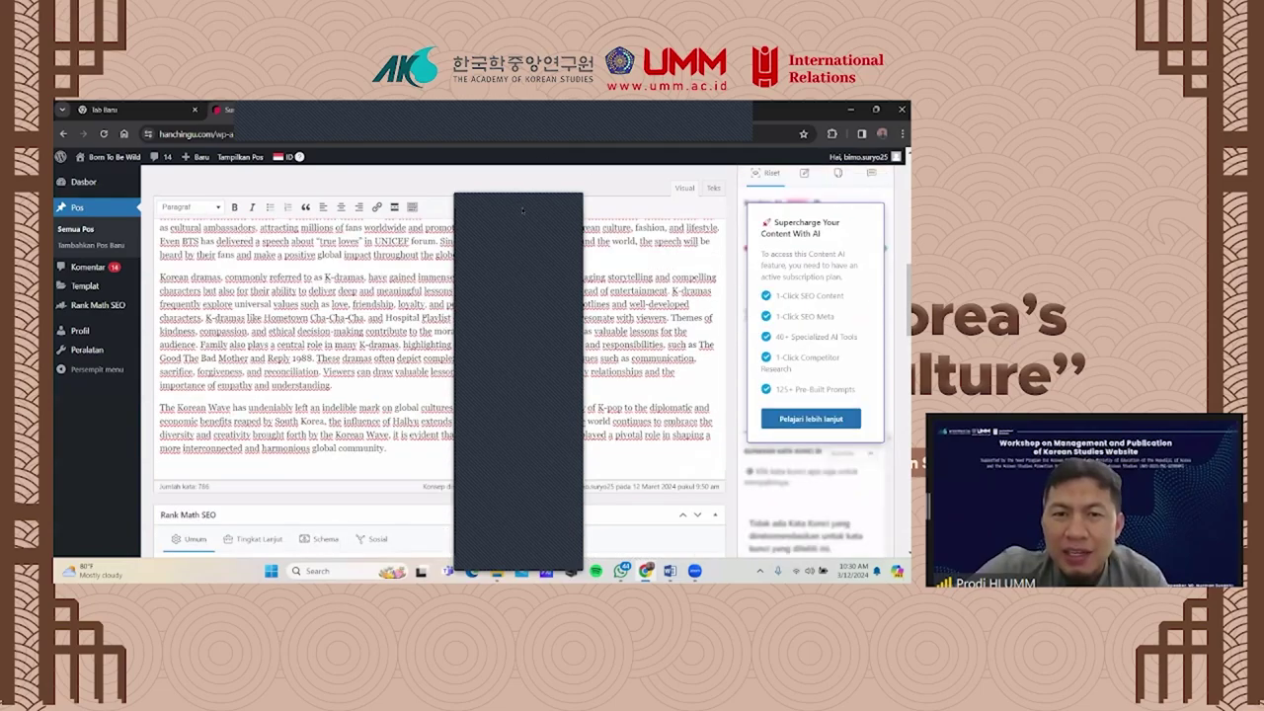
{"action": "scroll", "coordinate": [534, 226], "scroll_direction": "down", "scroll_amount": 3}
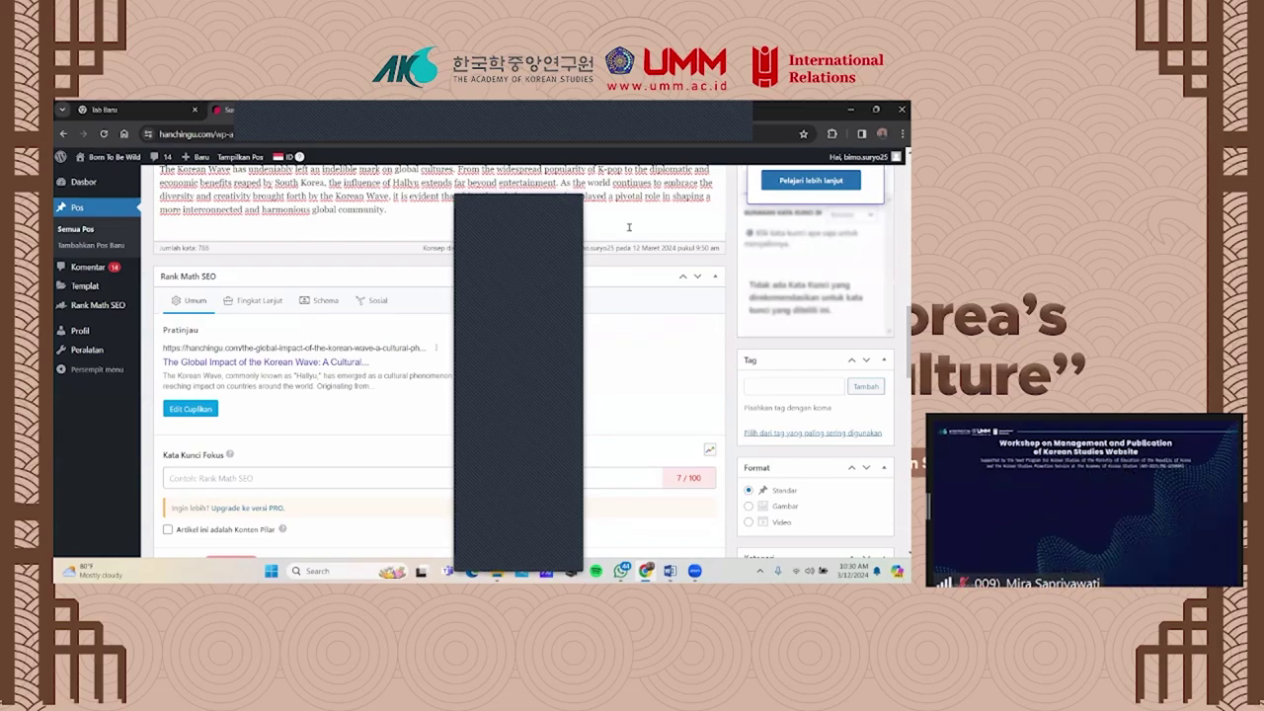
{"action": "scroll", "coordinate": [628, 228], "scroll_direction": "up", "scroll_amount": 1}
{"action": "scroll", "coordinate": [628, 228], "scroll_direction": "up", "scroll_amount": 1}
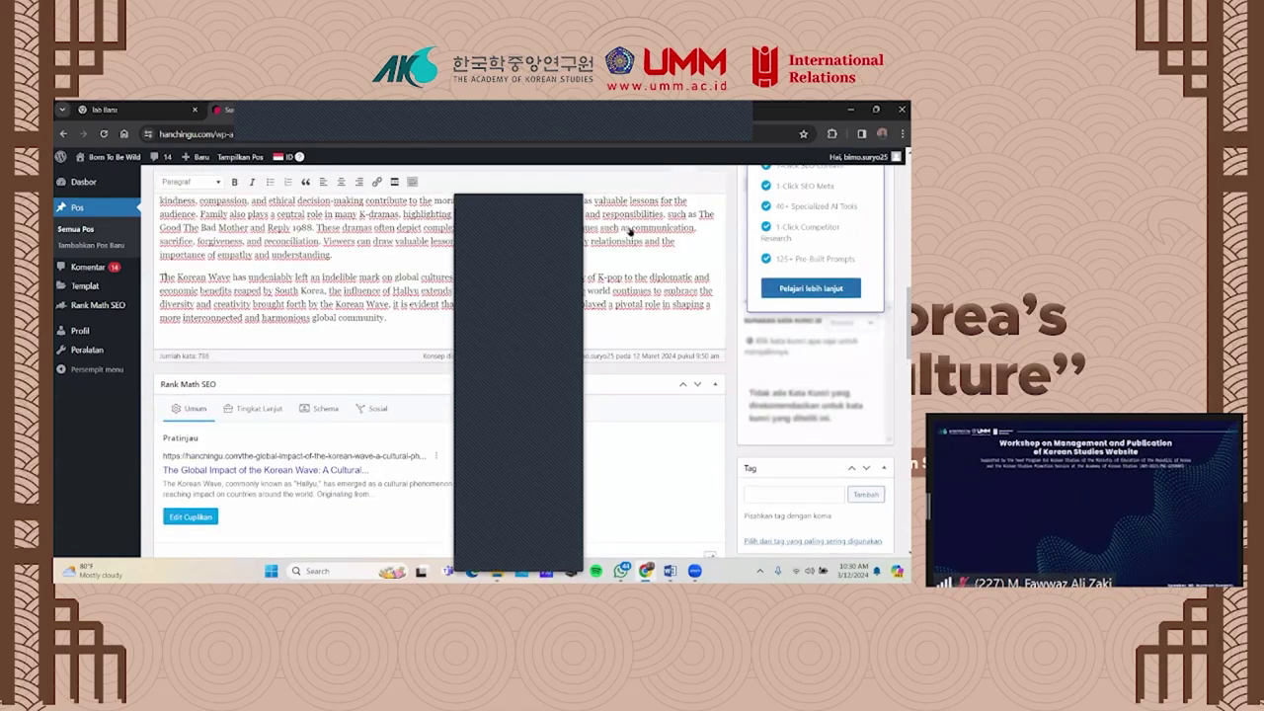
{"action": "scroll", "coordinate": [630, 231], "scroll_direction": "up", "scroll_amount": 3}
{"action": "scroll", "coordinate": [629, 231], "scroll_direction": "down", "scroll_amount": 10}
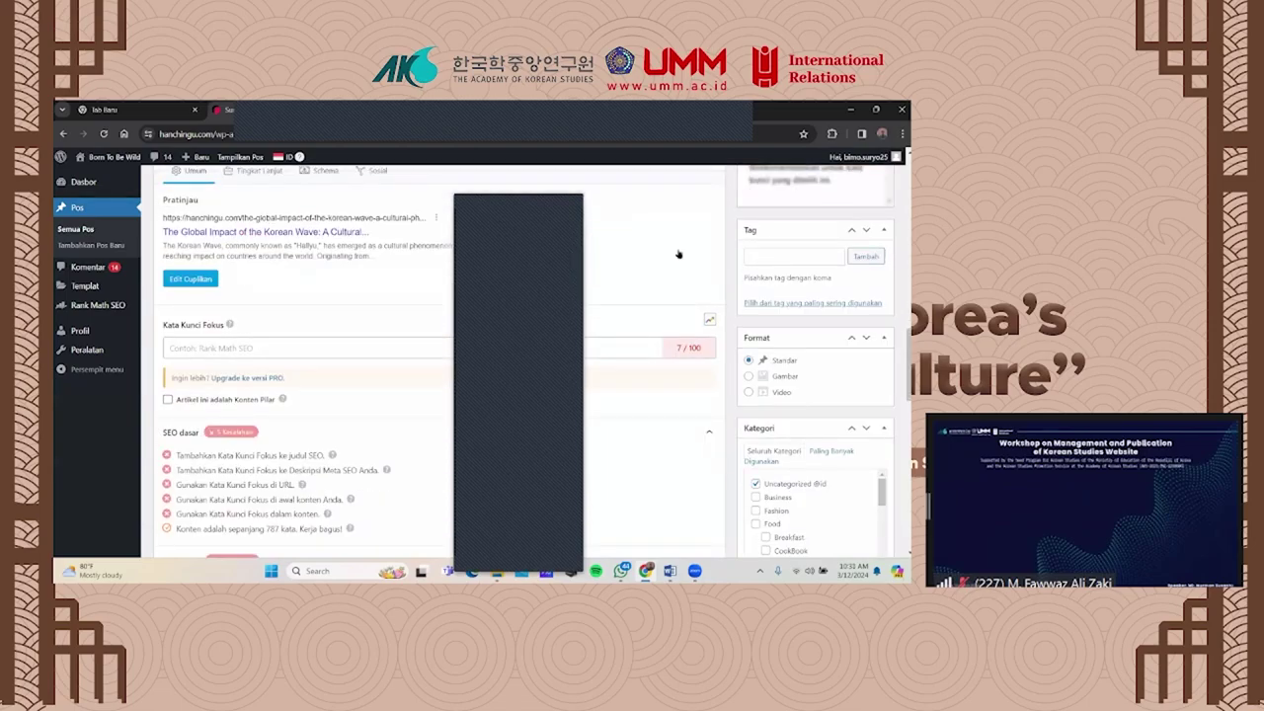
{"action": "scroll", "coordinate": [756, 200], "scroll_direction": "up", "scroll_amount": 1}
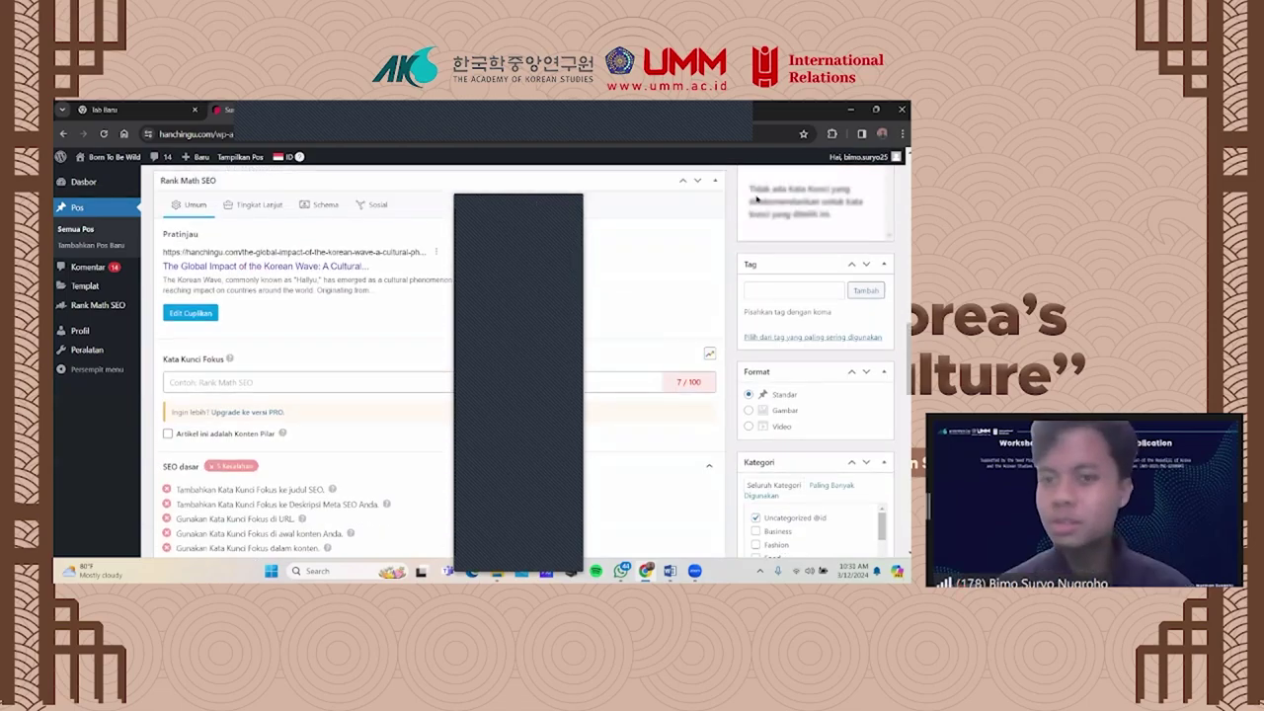
{"action": "scroll", "coordinate": [472, 206], "scroll_direction": "up", "scroll_amount": 2}
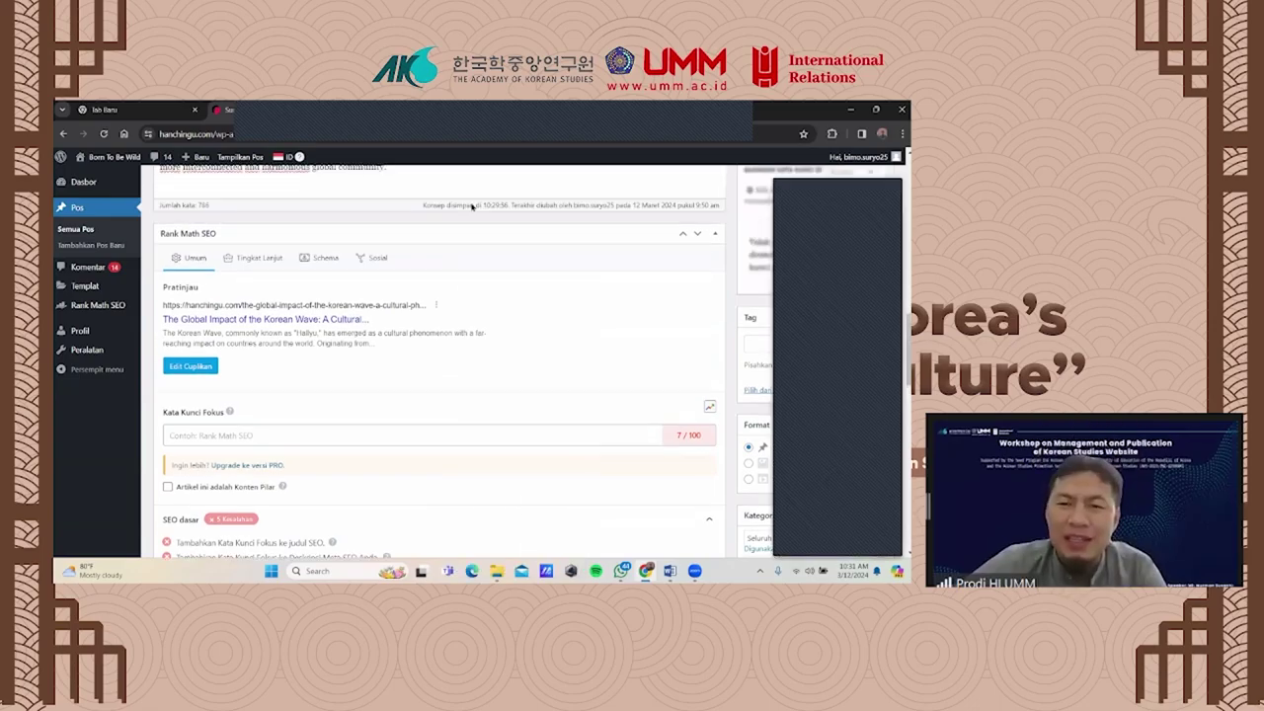
{"action": "scroll", "coordinate": [471, 207], "scroll_direction": "up", "scroll_amount": 7}
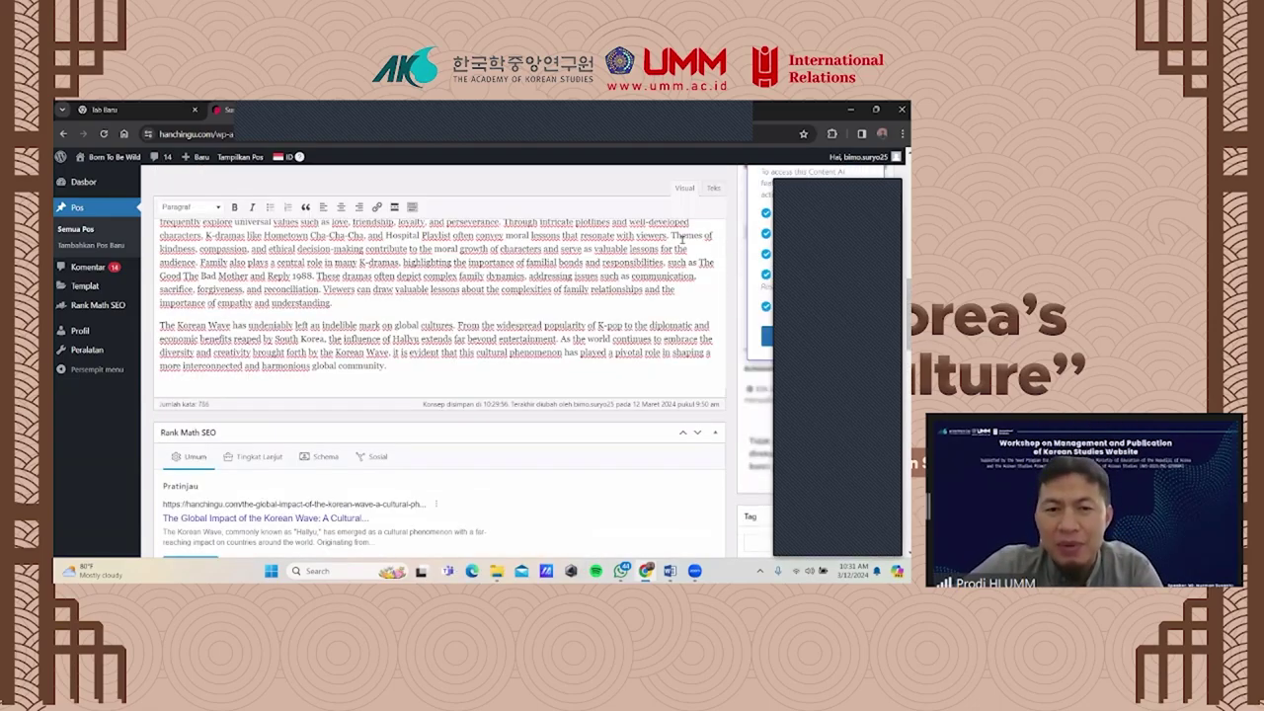
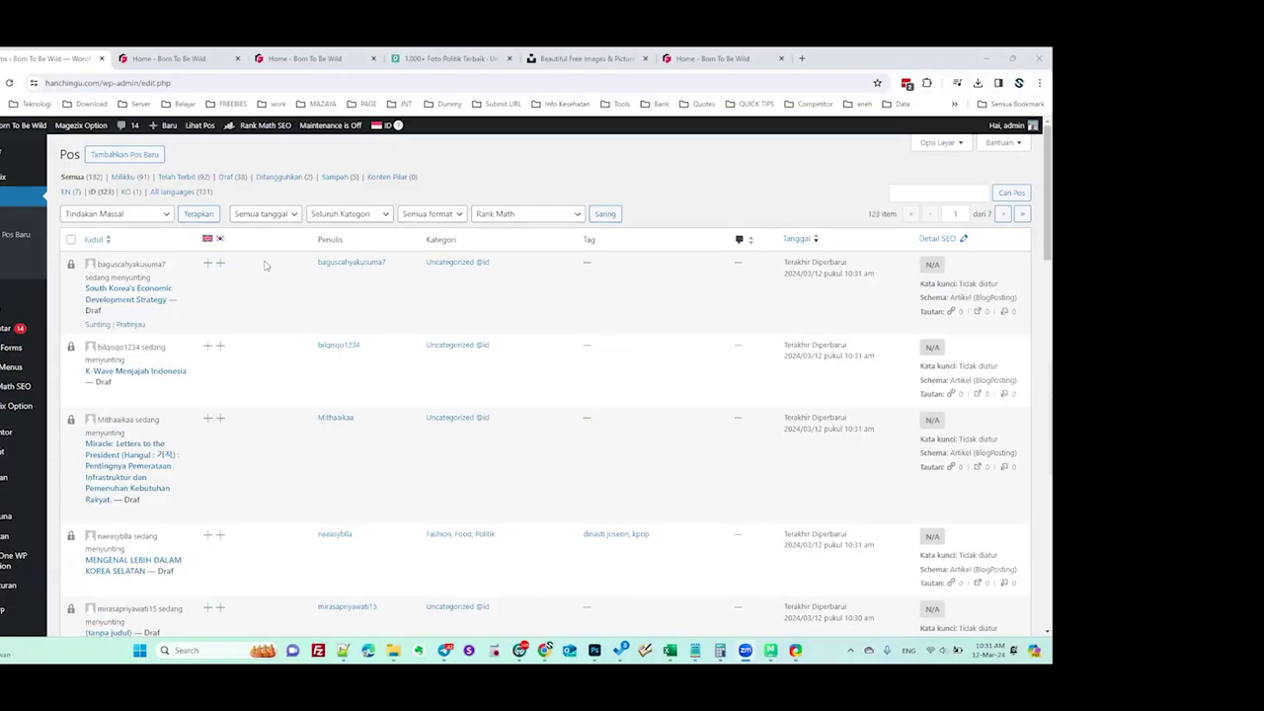
Open the economic development strategy post, then return to the full posts list.
{"action": "scroll", "coordinate": [264, 264], "scroll_direction": "down", "scroll_amount": 5}
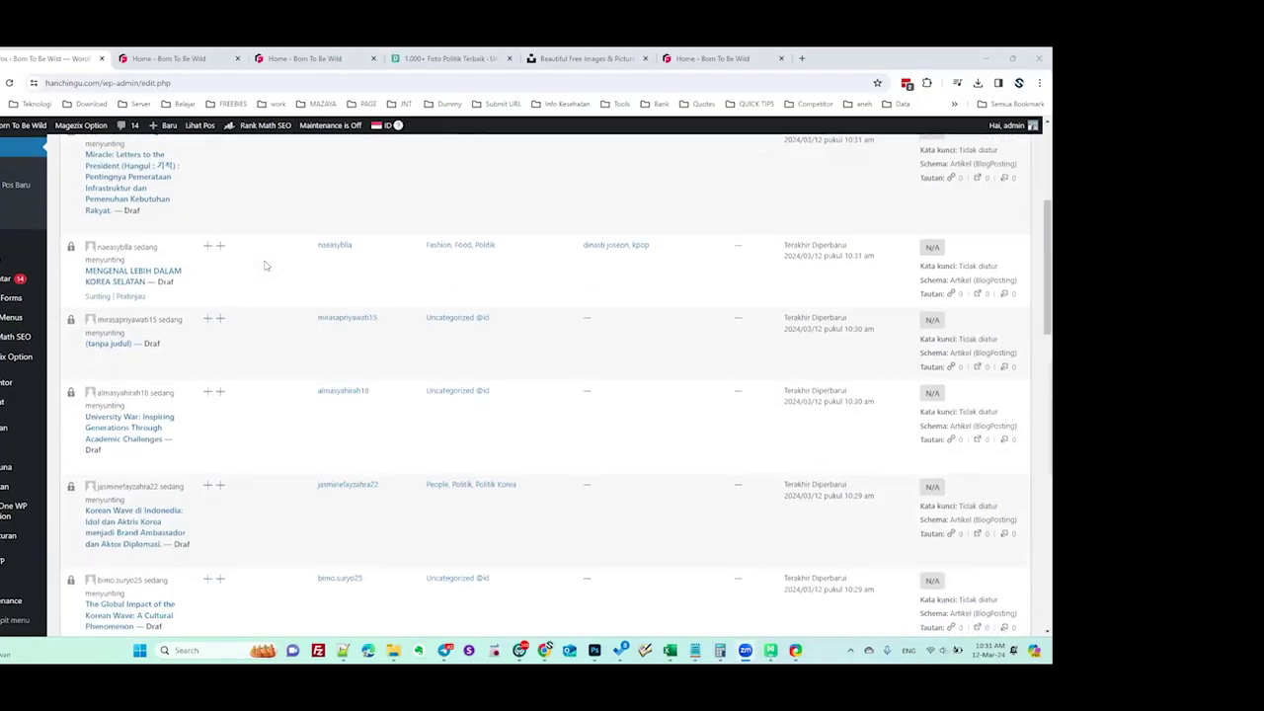
{"action": "scroll", "coordinate": [264, 265], "scroll_direction": "down", "scroll_amount": 5}
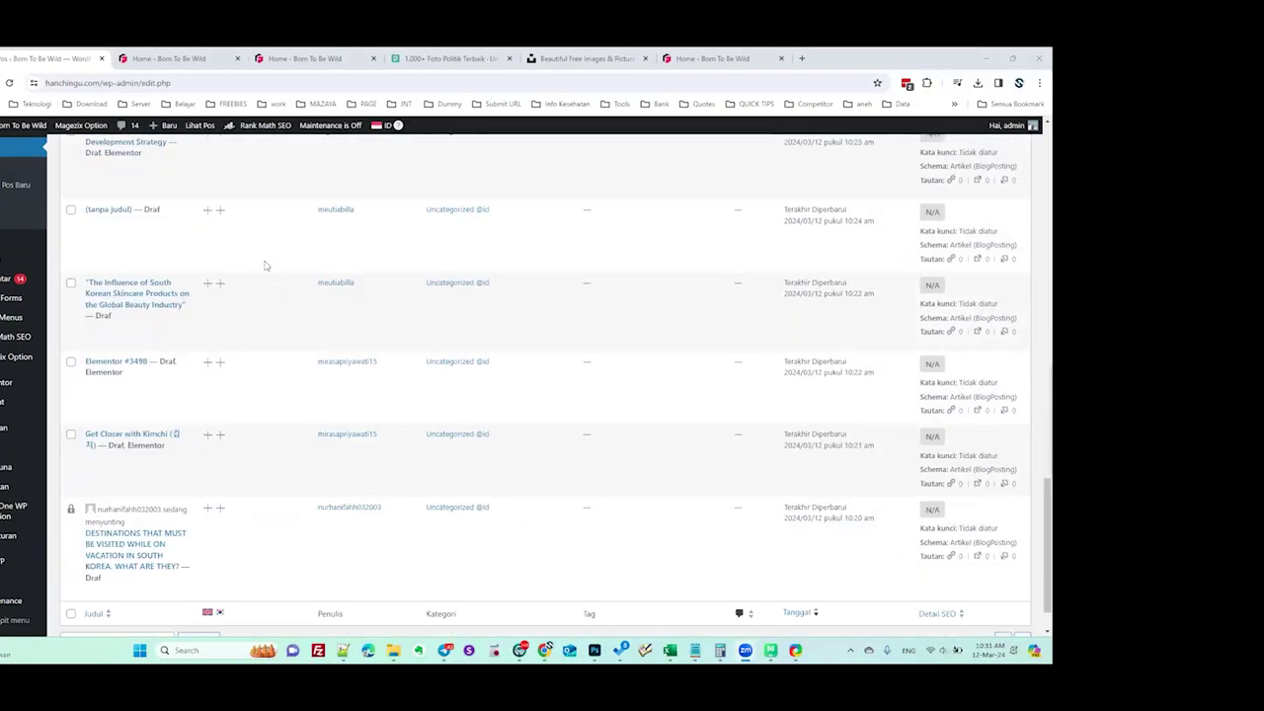
{"action": "scroll", "coordinate": [265, 264], "scroll_direction": "down", "scroll_amount": 1}
{"action": "scroll", "coordinate": [264, 265], "scroll_direction": "up", "scroll_amount": 3}
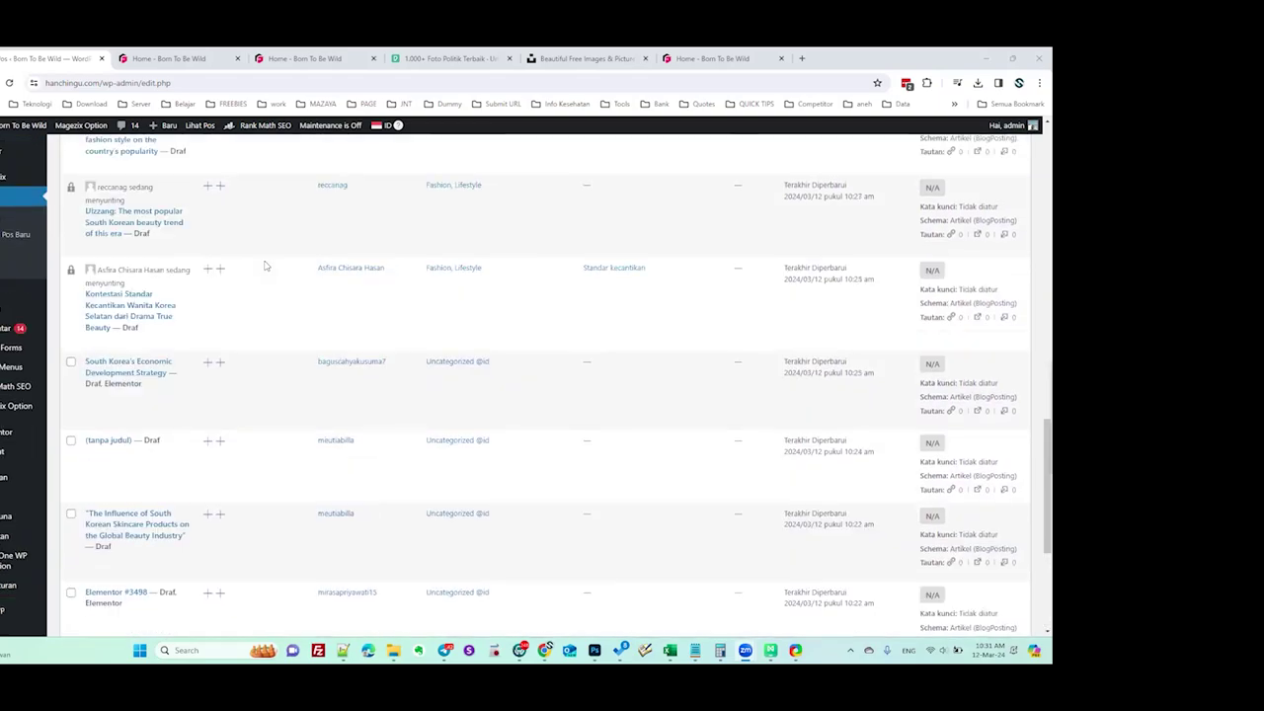
{"action": "mouse_move", "coordinate": [230, 397]}
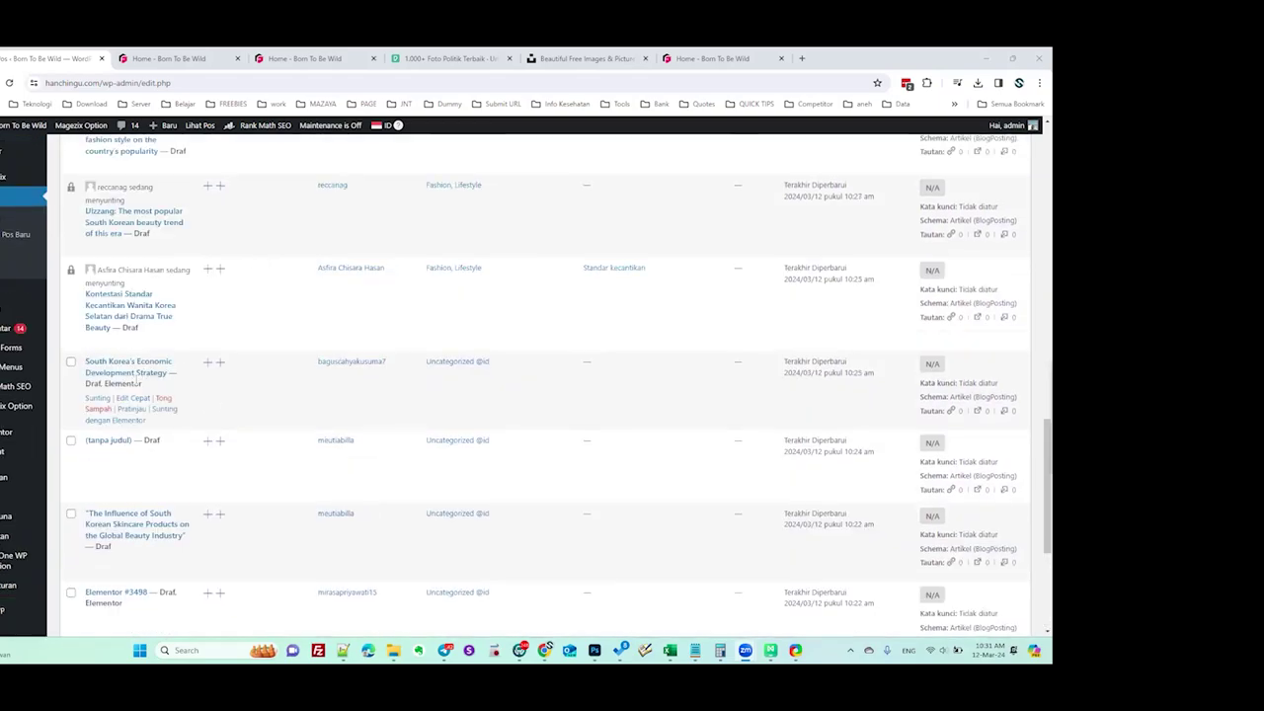
{"action": "scroll", "coordinate": [647, 431], "scroll_direction": "down", "scroll_amount": 3}
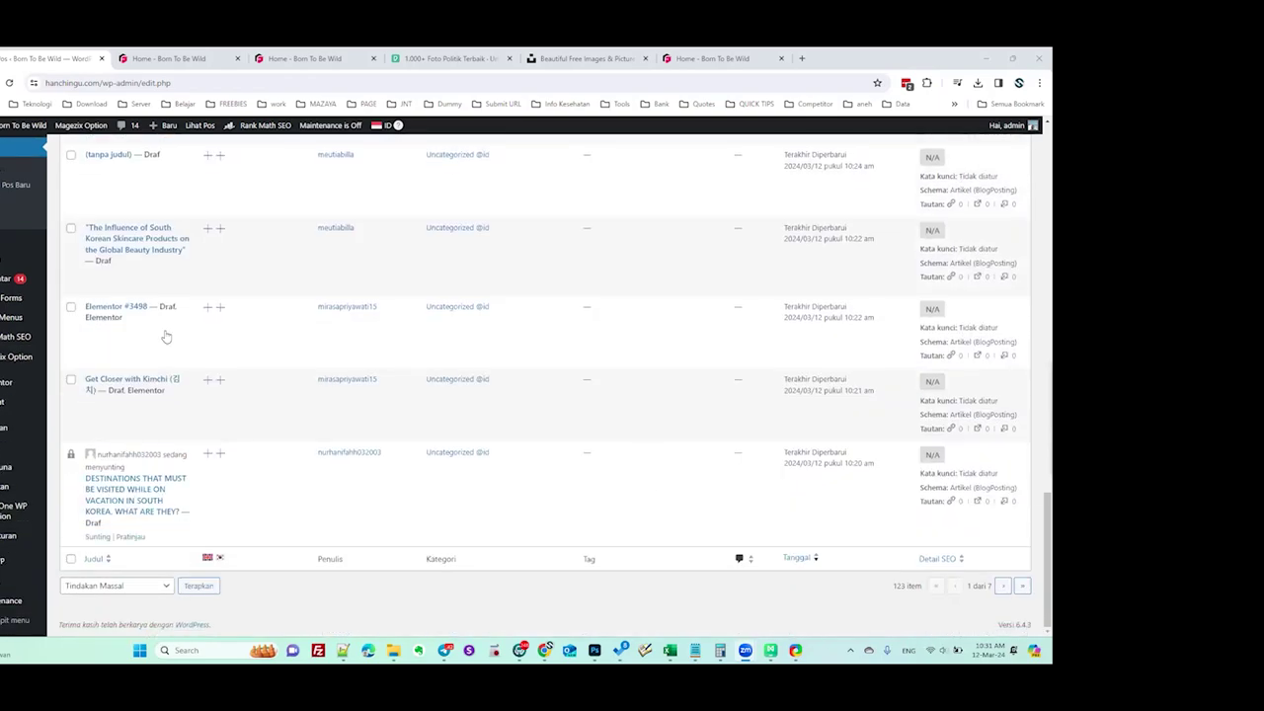
{"action": "scroll", "coordinate": [123, 301], "scroll_direction": "up", "scroll_amount": 1}
{"action": "mouse_move", "coordinate": [123, 360]}
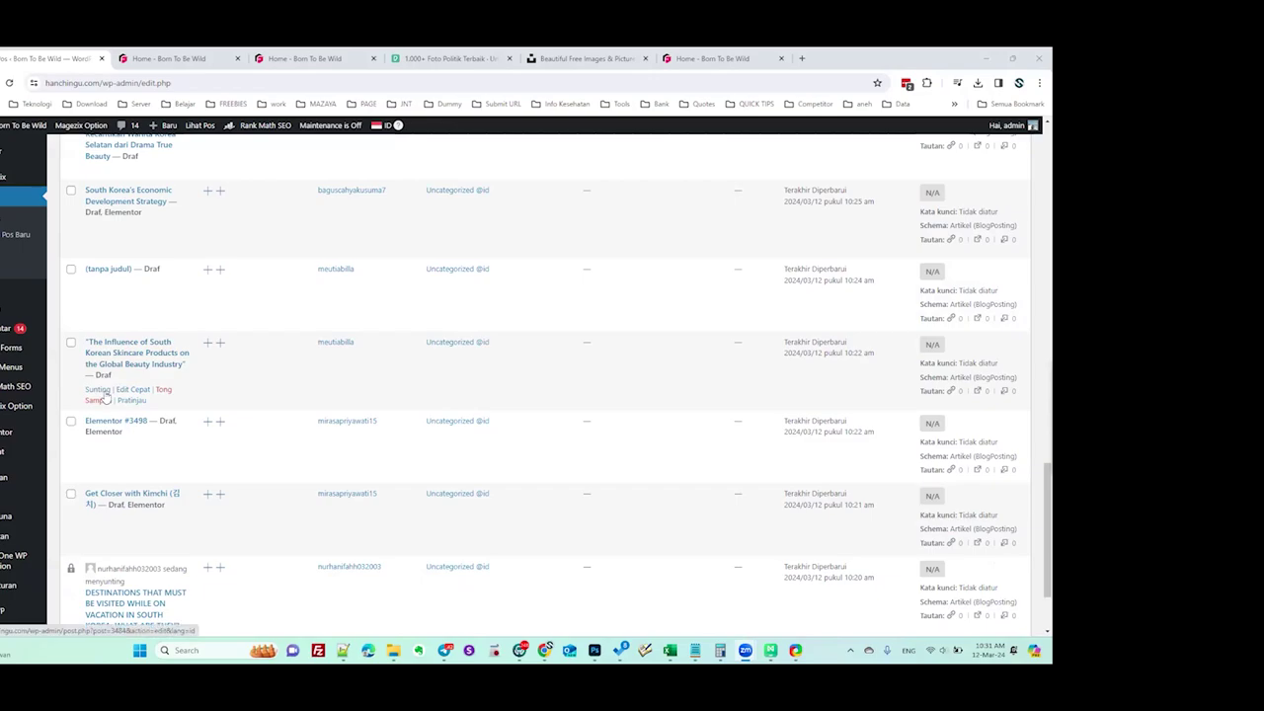
{"action": "mouse_move", "coordinate": [122, 283]}
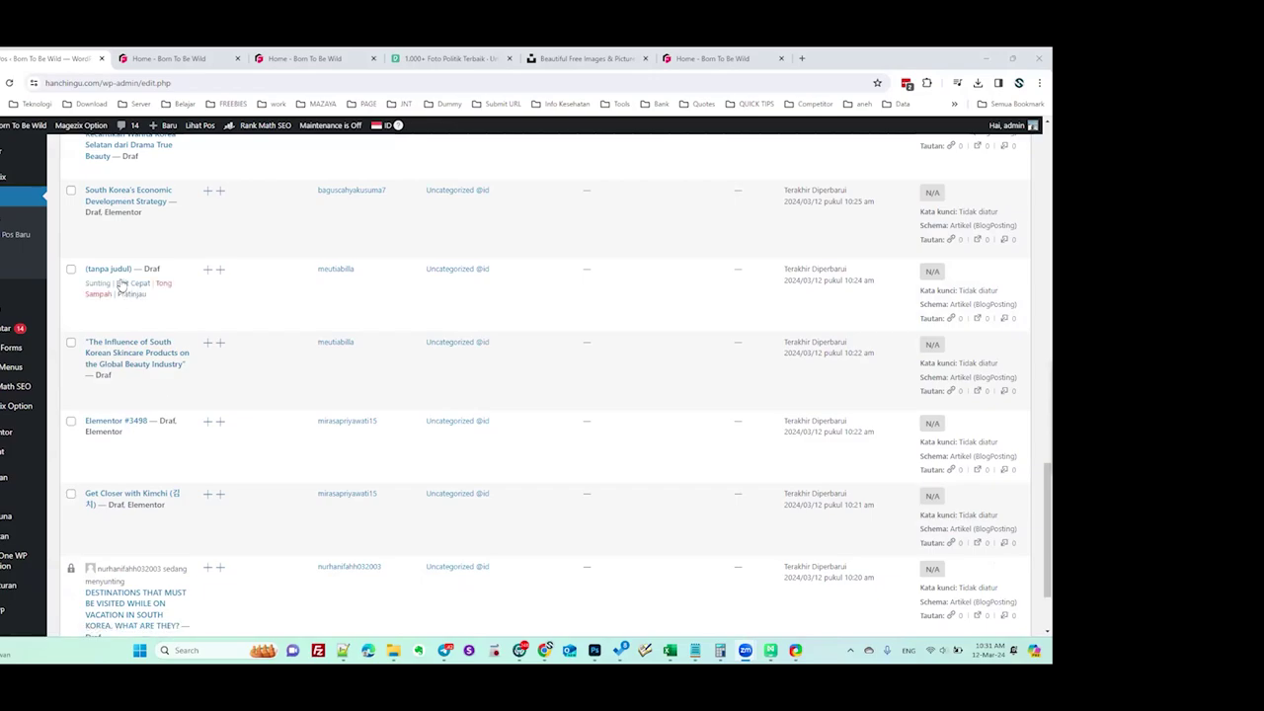
{"action": "mouse_move", "coordinate": [99, 202]}
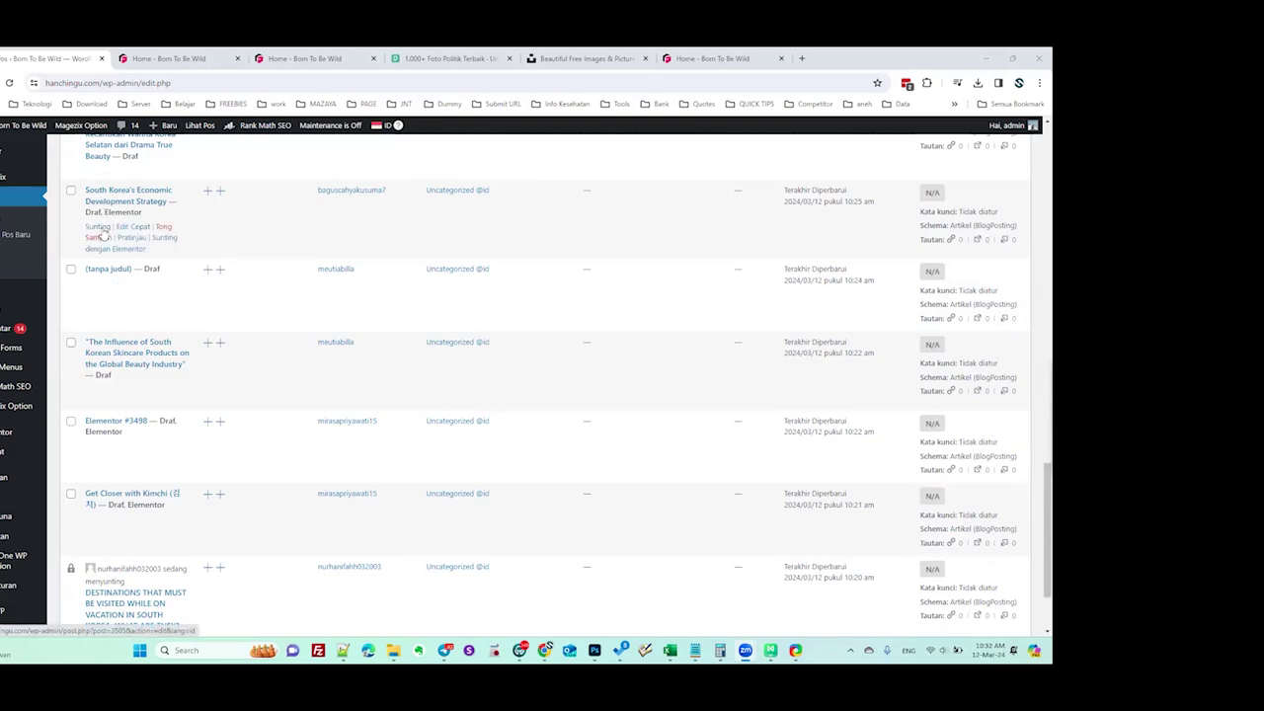
{"action": "left_click", "coordinate": [98, 228]}
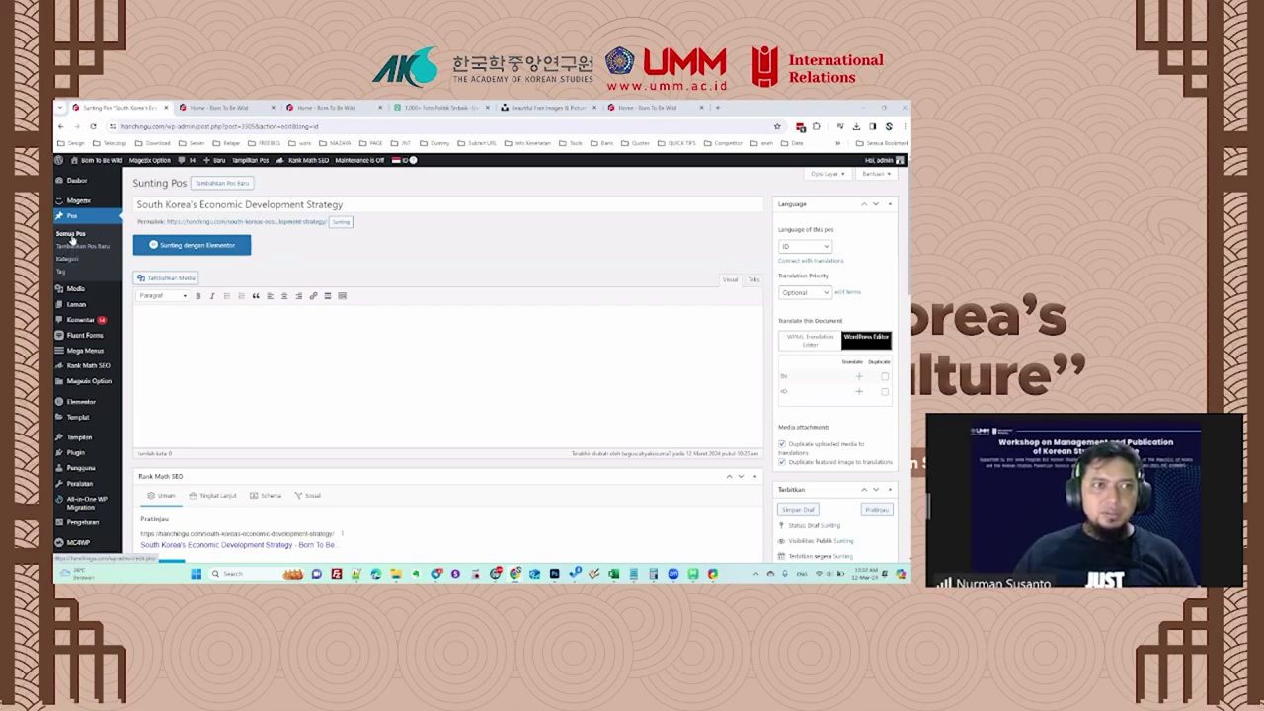
{"action": "left_click", "coordinate": [71, 237]}
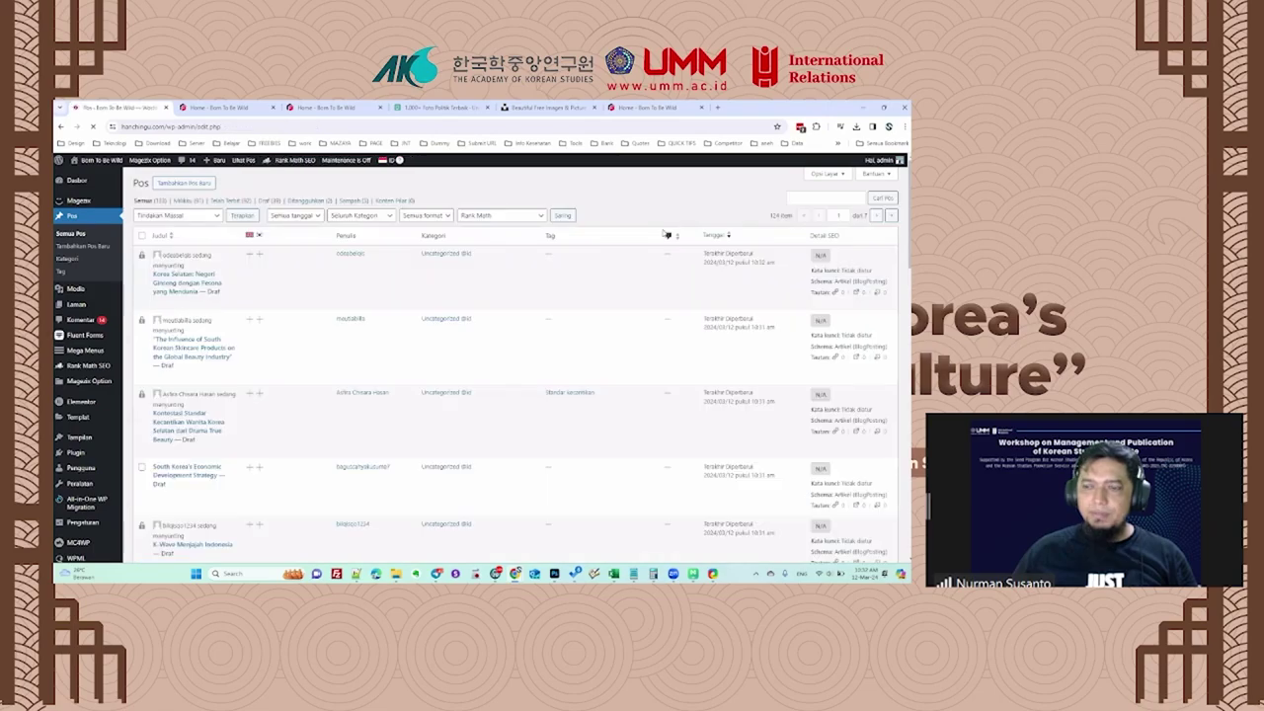
Search the posts list for 'korean wave'.
{"action": "scroll", "coordinate": [676, 239], "scroll_direction": "down", "scroll_amount": 3}
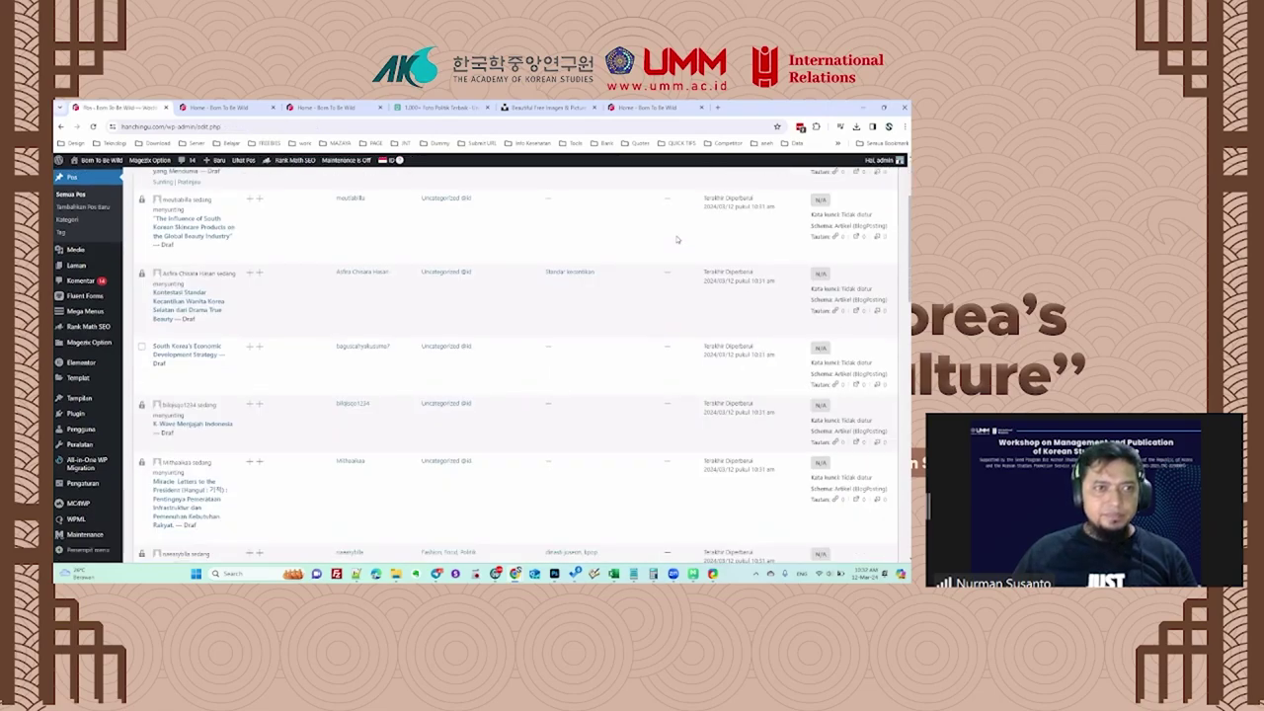
{"action": "scroll", "coordinate": [676, 239], "scroll_direction": "up", "scroll_amount": 3}
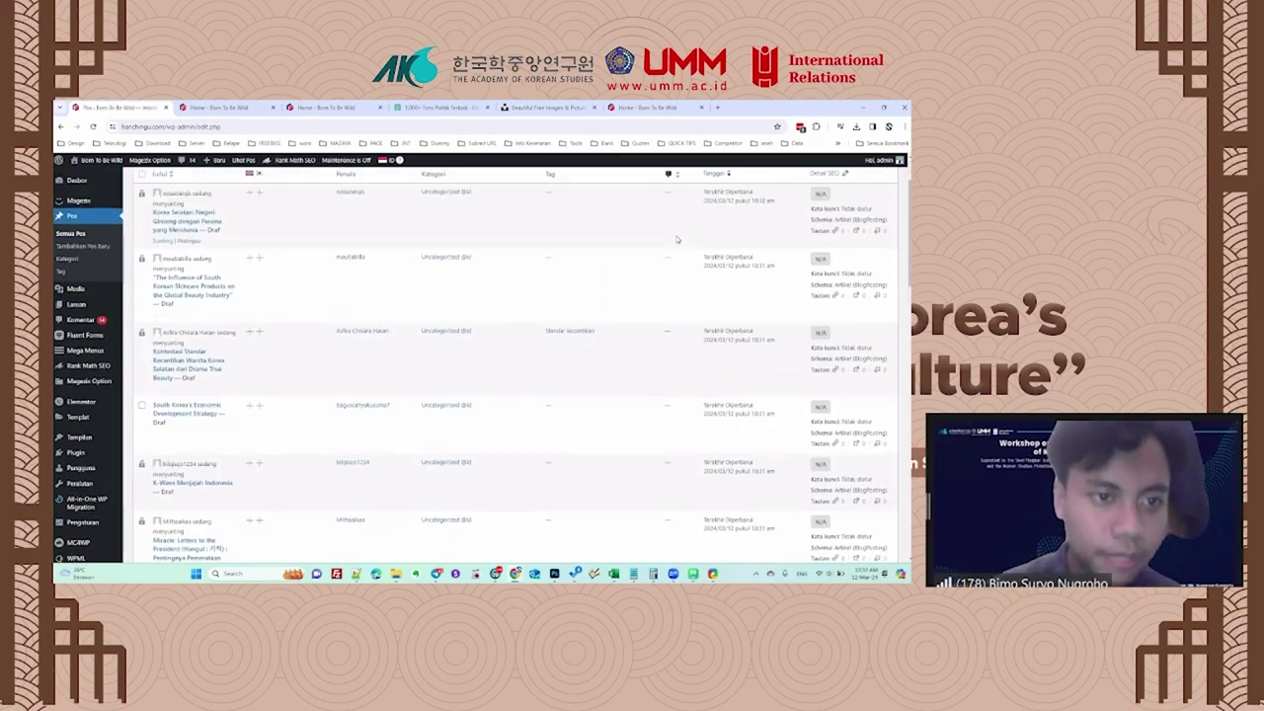
{"action": "scroll", "coordinate": [676, 239], "scroll_direction": "down", "scroll_amount": 3}
{"action": "scroll", "coordinate": [677, 239], "scroll_direction": "up", "scroll_amount": 3}
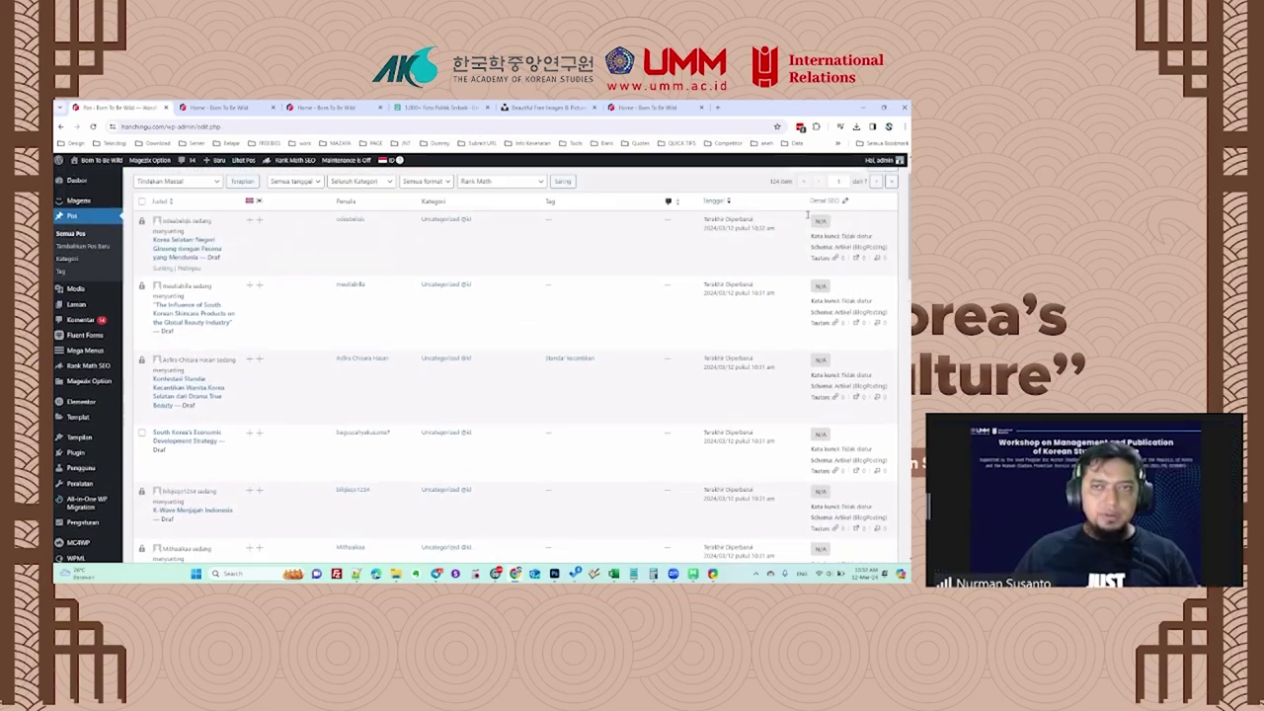
{"action": "left_click", "coordinate": [816, 211]}
{"action": "type", "text": "korean"}
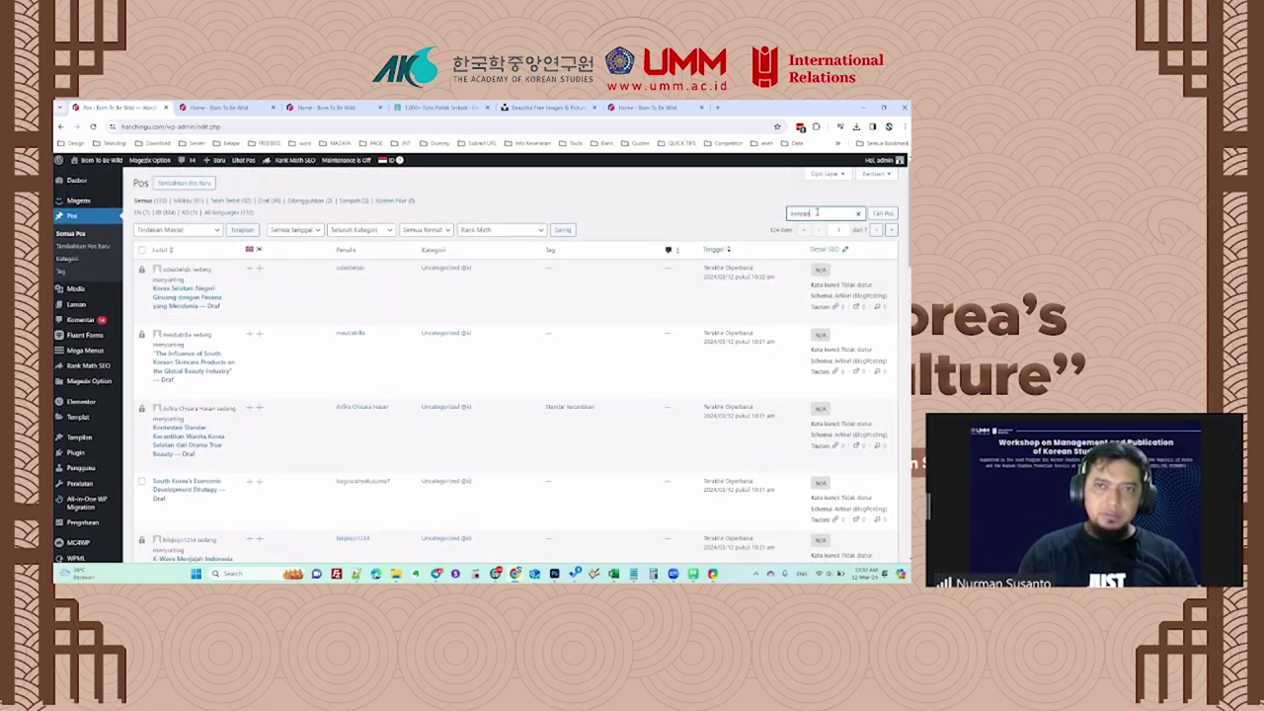
{"action": "type", "text": " wave"}
{"action": "key", "text": "Return"}
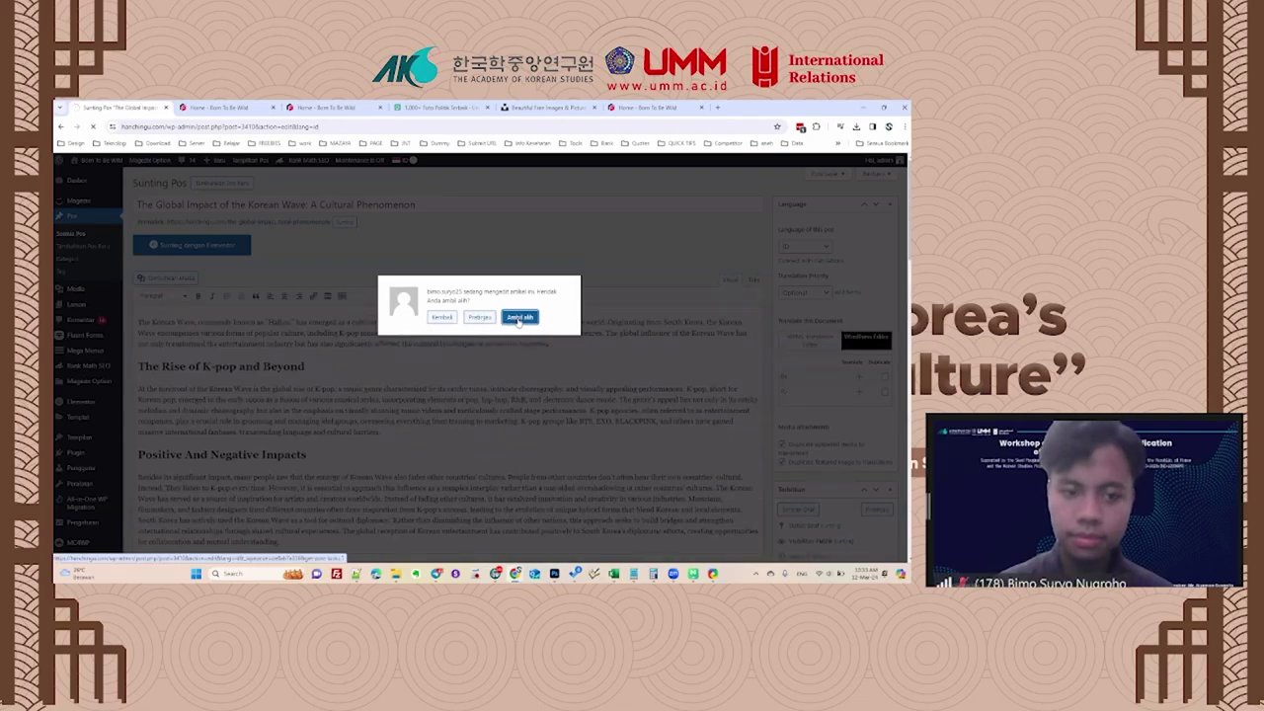
Take over editing and add 'korean wave' as the Rank Math focus keyword, reaching 63/100.
{"action": "left_click", "coordinate": [519, 318]}
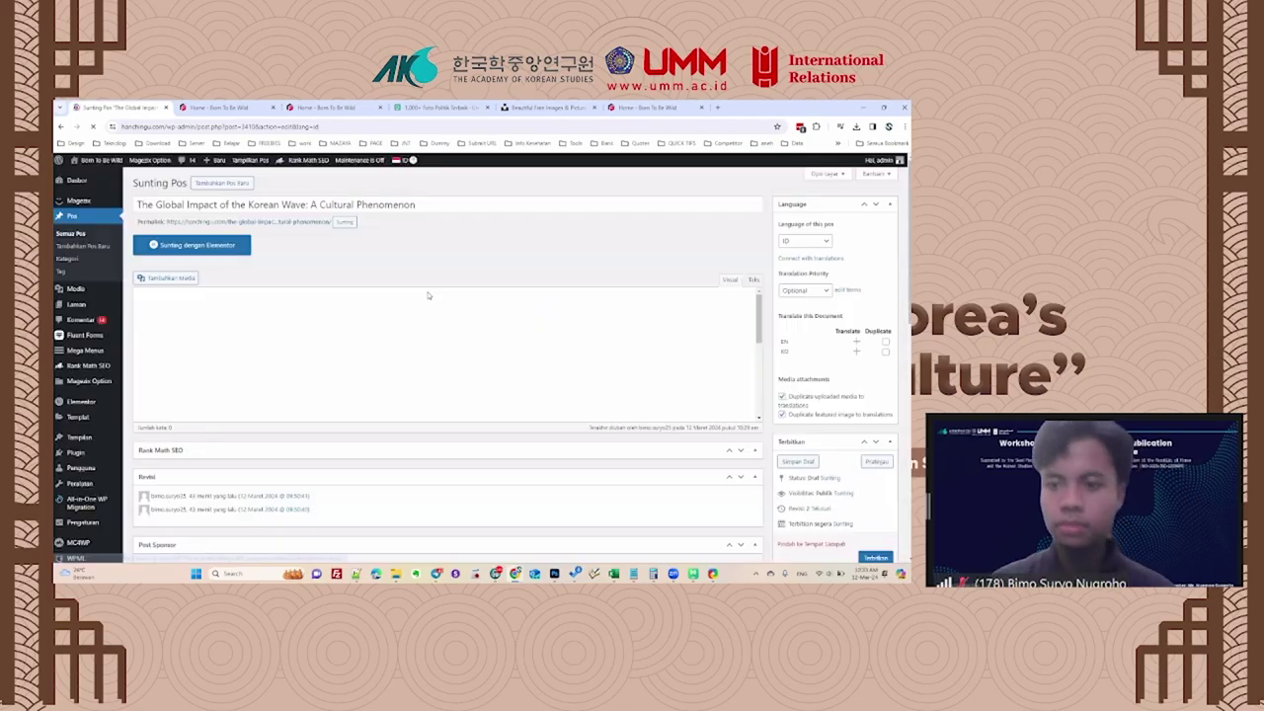
{"action": "scroll", "coordinate": [412, 289], "scroll_direction": "down", "scroll_amount": 3}
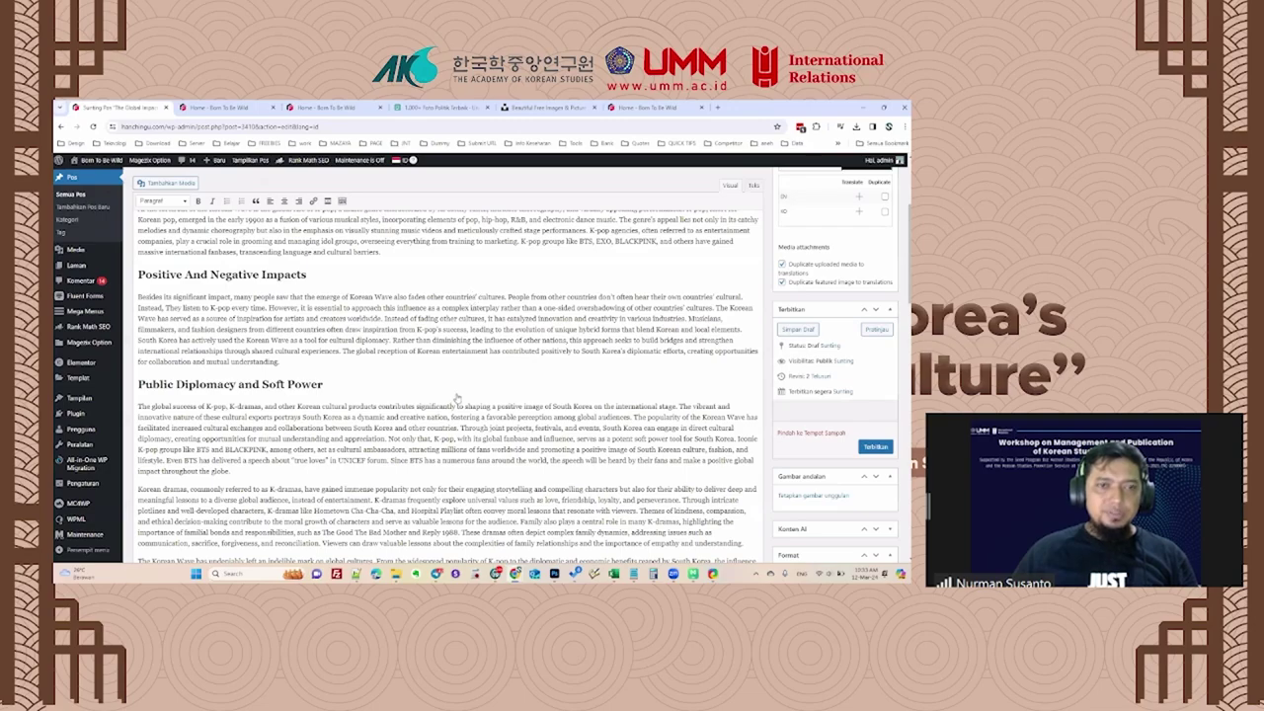
{"action": "scroll", "coordinate": [457, 398], "scroll_direction": "down", "scroll_amount": 10}
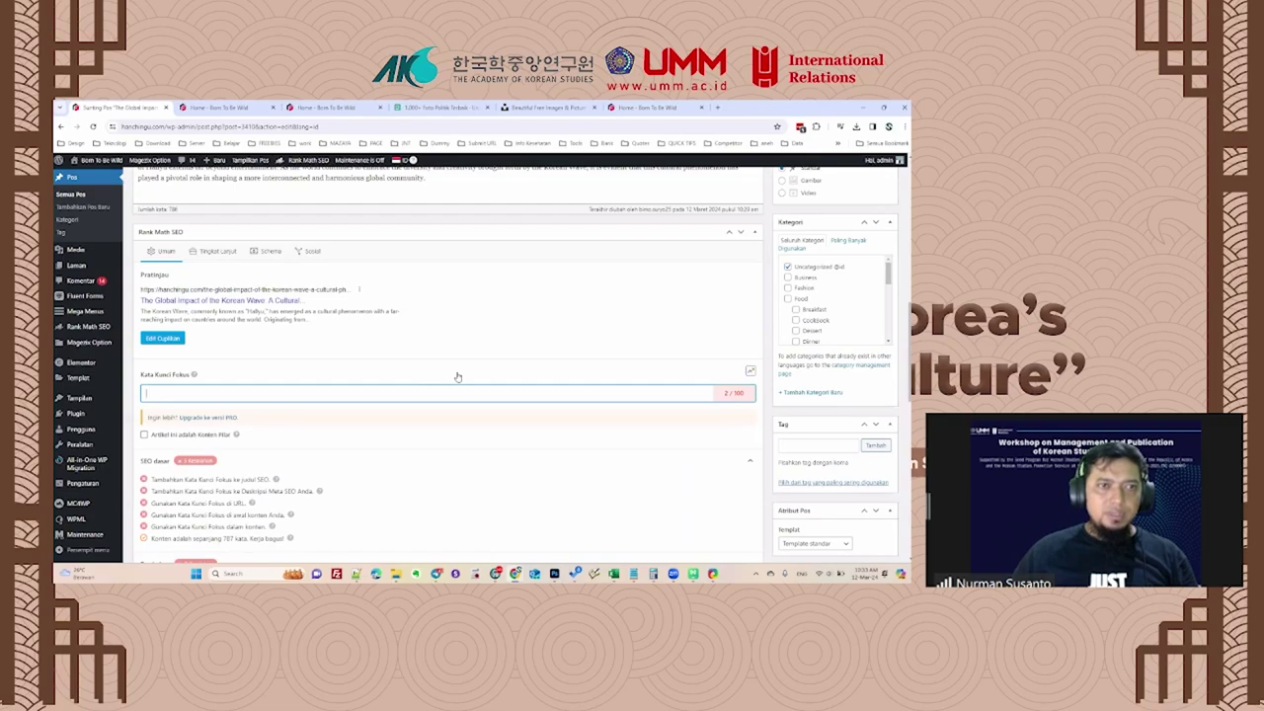
{"action": "type", "text": "kore"}
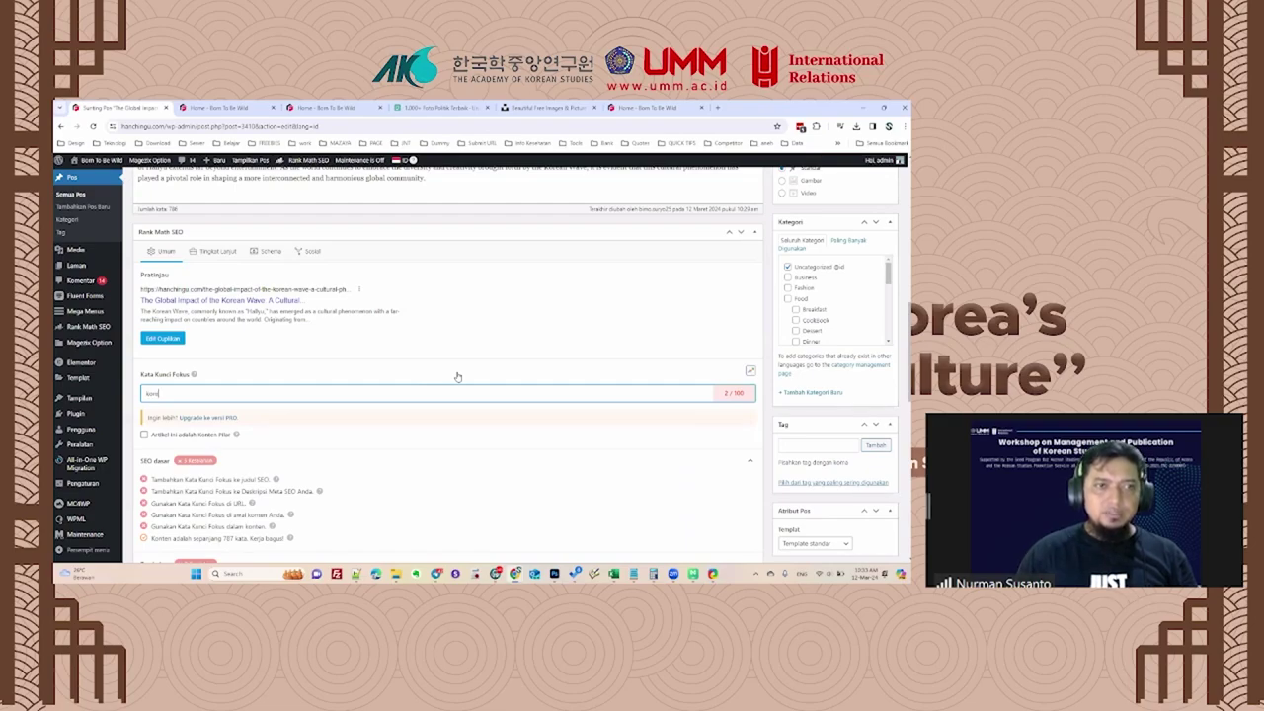
{"action": "type", "text": "an wave"}
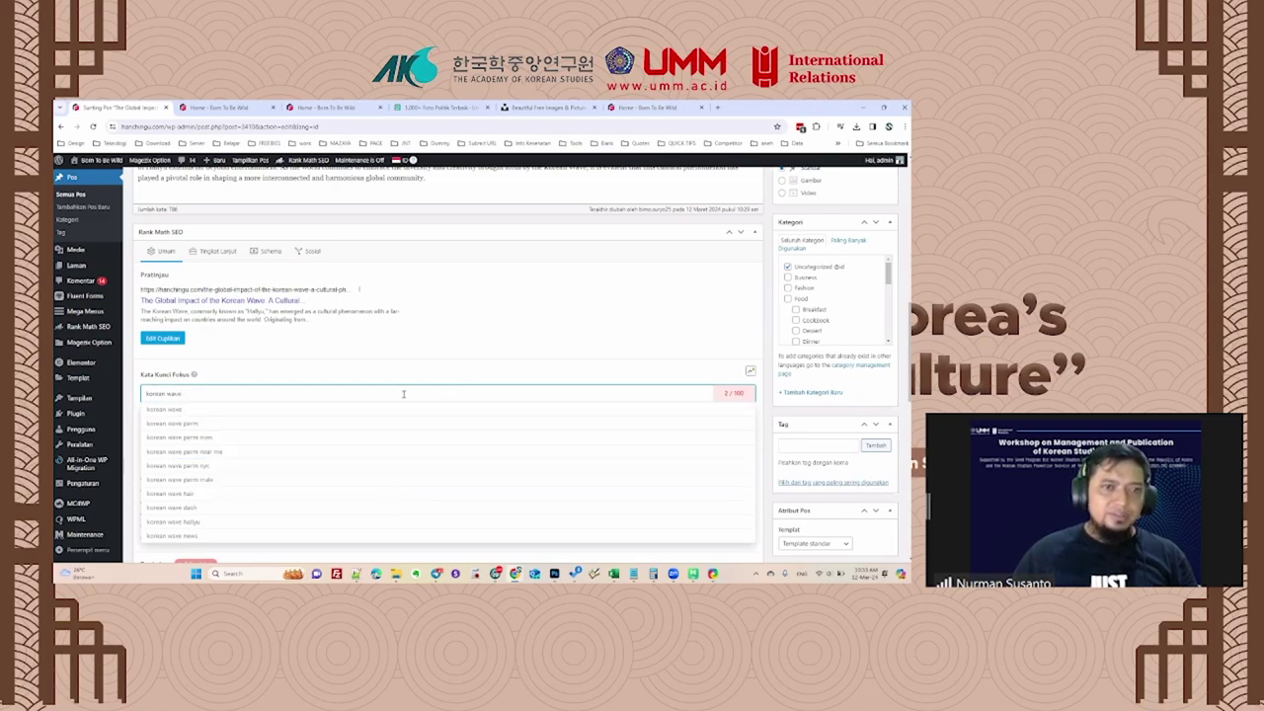
{"action": "key", "text": "Return"}
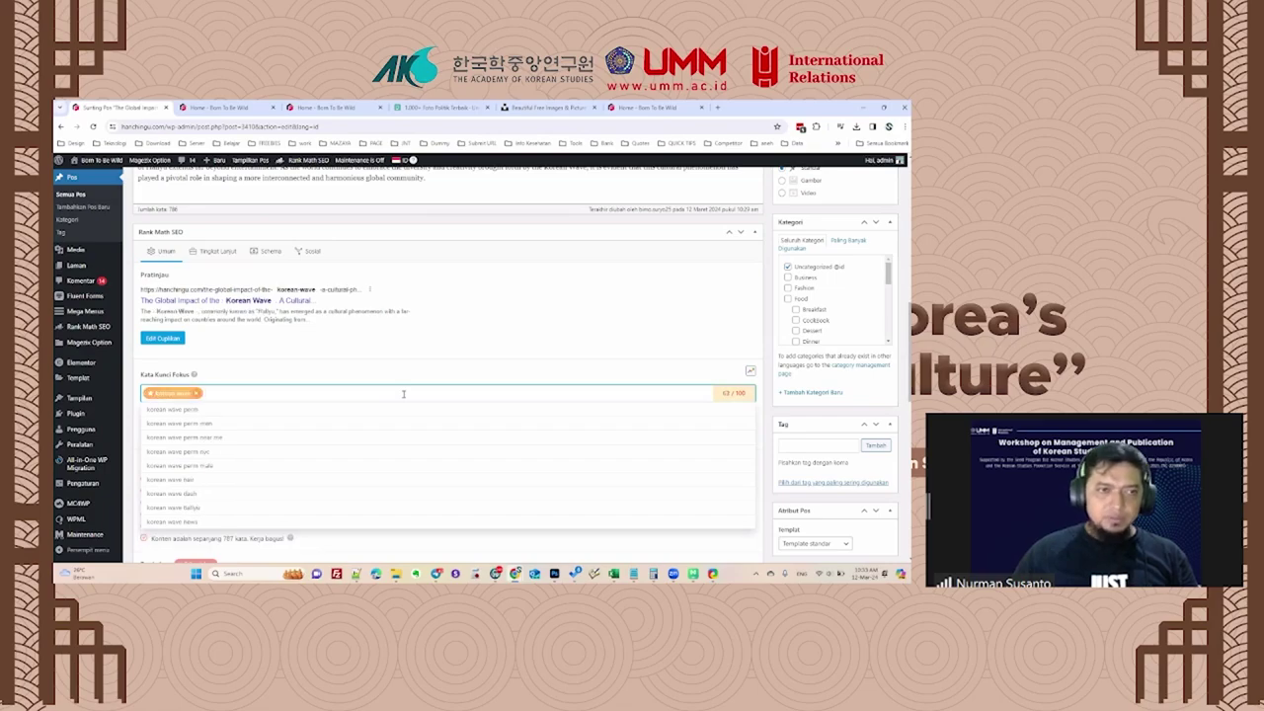
{"action": "left_click", "coordinate": [410, 365]}
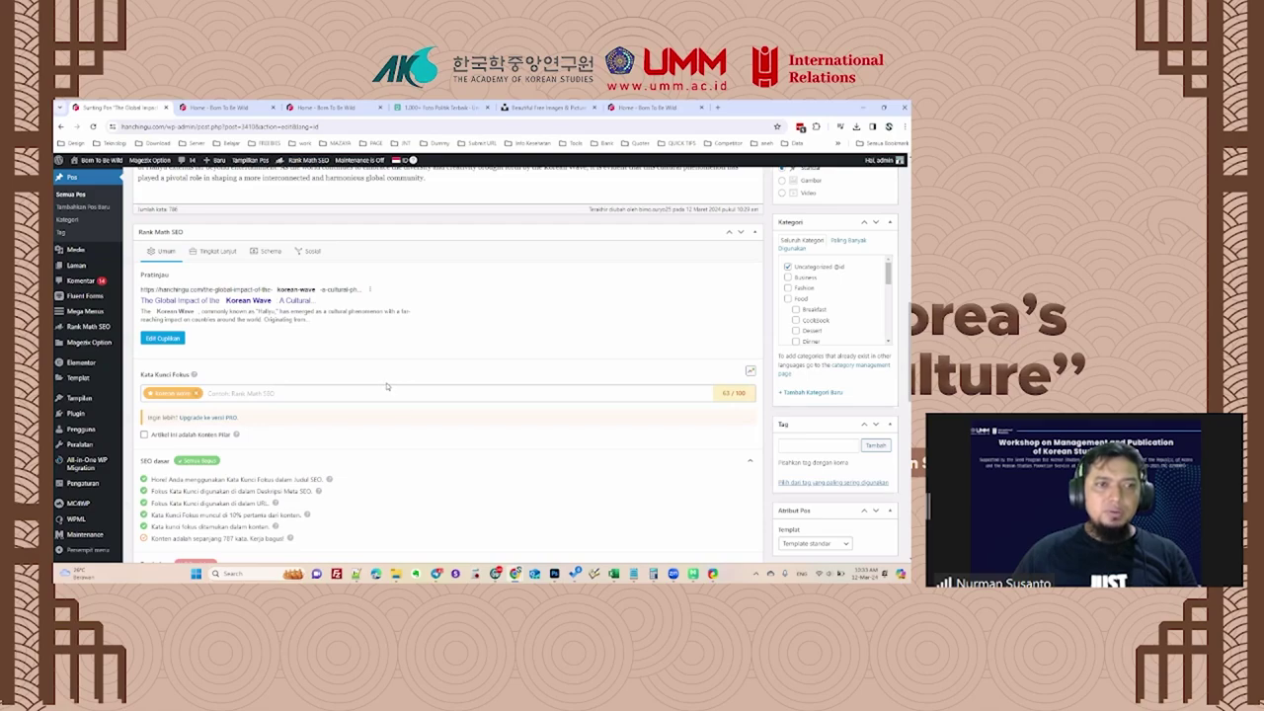
{"action": "scroll", "coordinate": [383, 356], "scroll_direction": "up", "scroll_amount": 1}
{"action": "scroll", "coordinate": [383, 356], "scroll_direction": "up", "scroll_amount": 2}
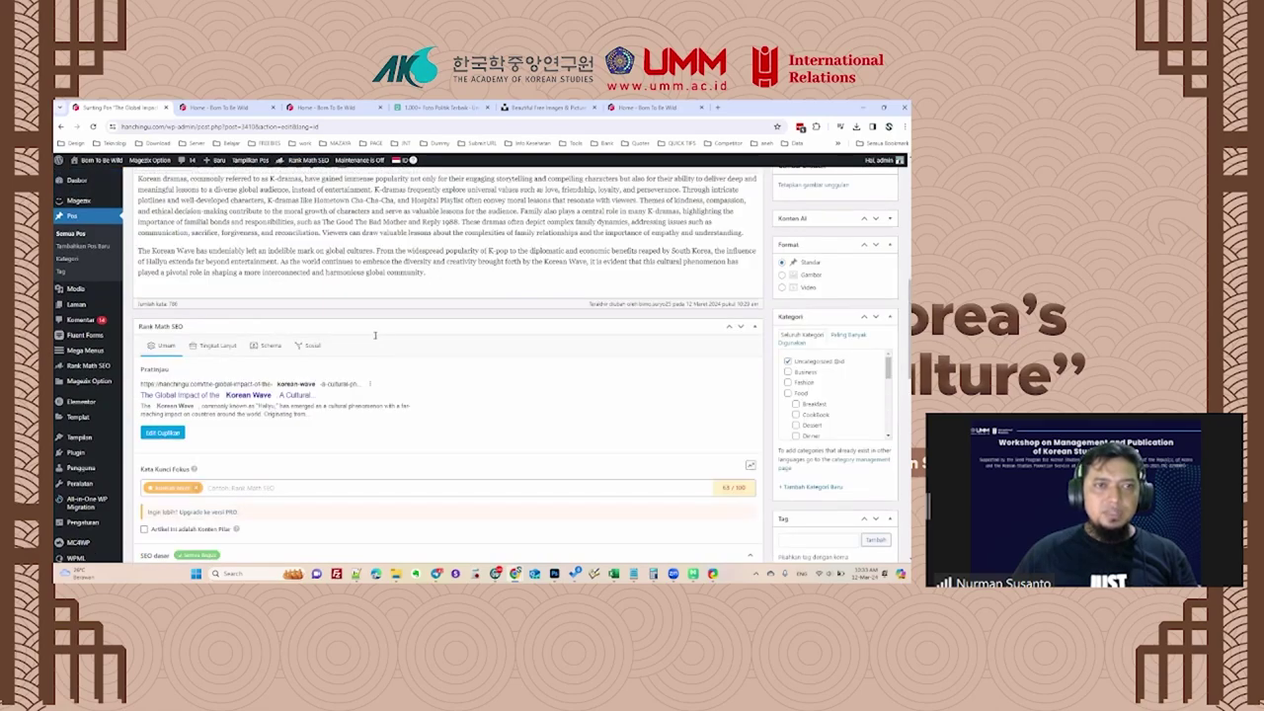
{"action": "scroll", "coordinate": [362, 303], "scroll_direction": "up", "scroll_amount": 2}
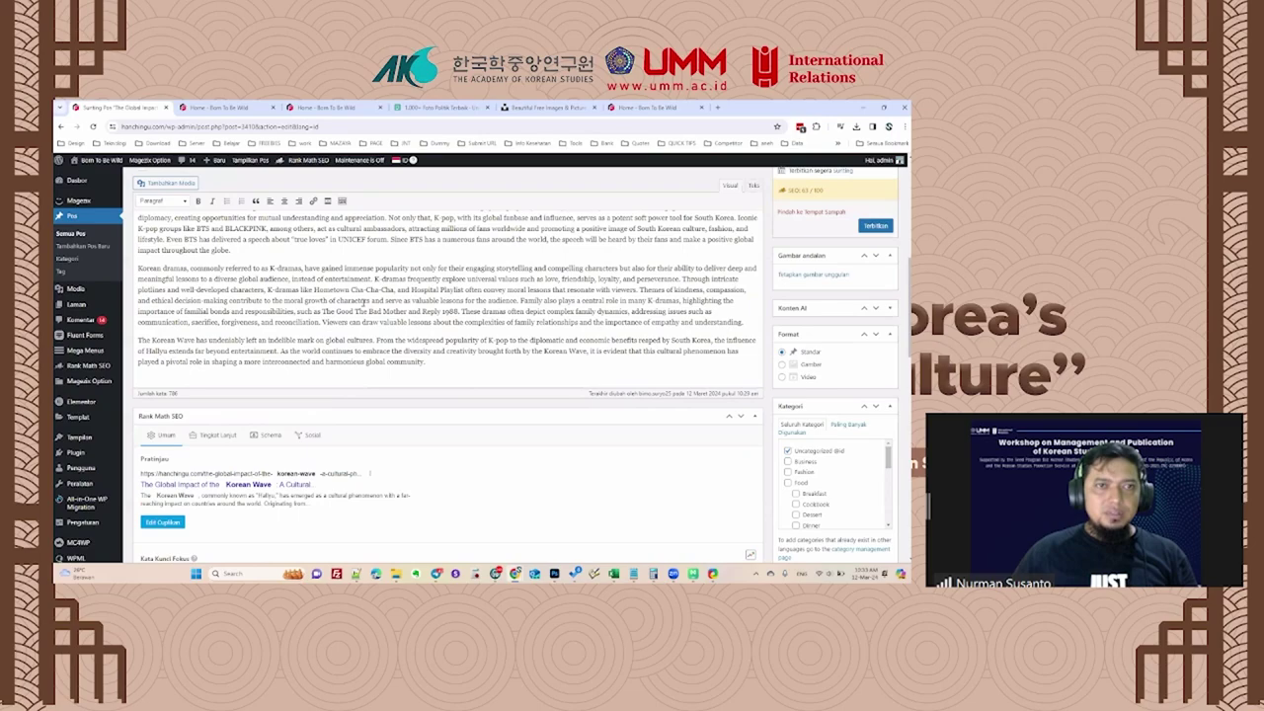
{"action": "scroll", "coordinate": [364, 302], "scroll_direction": "up", "scroll_amount": 2}
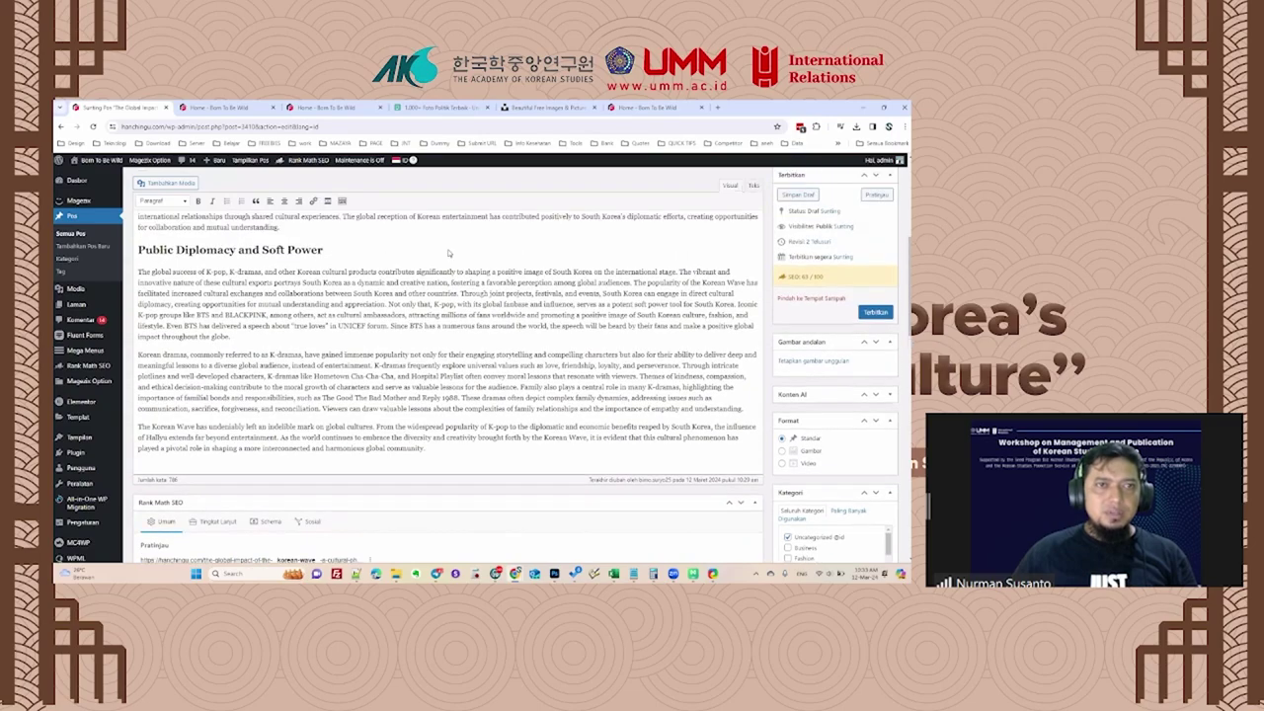
{"action": "scroll", "coordinate": [466, 326], "scroll_direction": "up", "scroll_amount": 5}
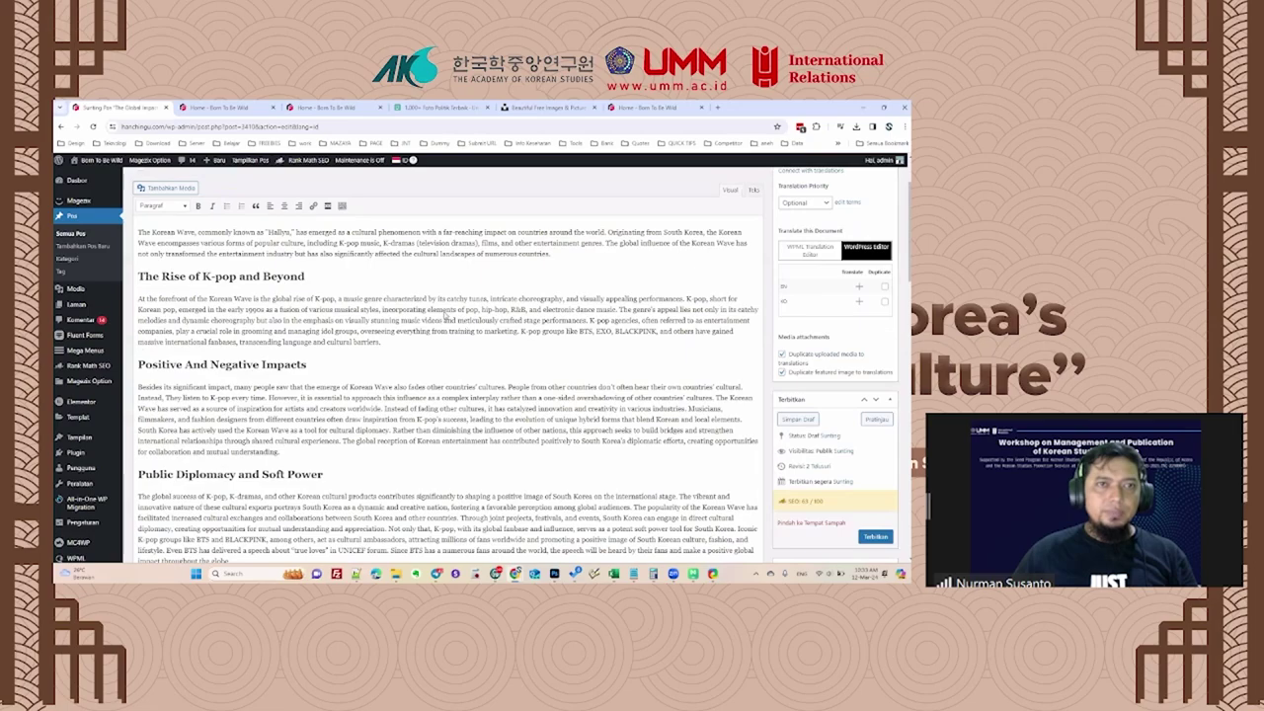
{"action": "scroll", "coordinate": [441, 298], "scroll_direction": "up", "scroll_amount": 2}
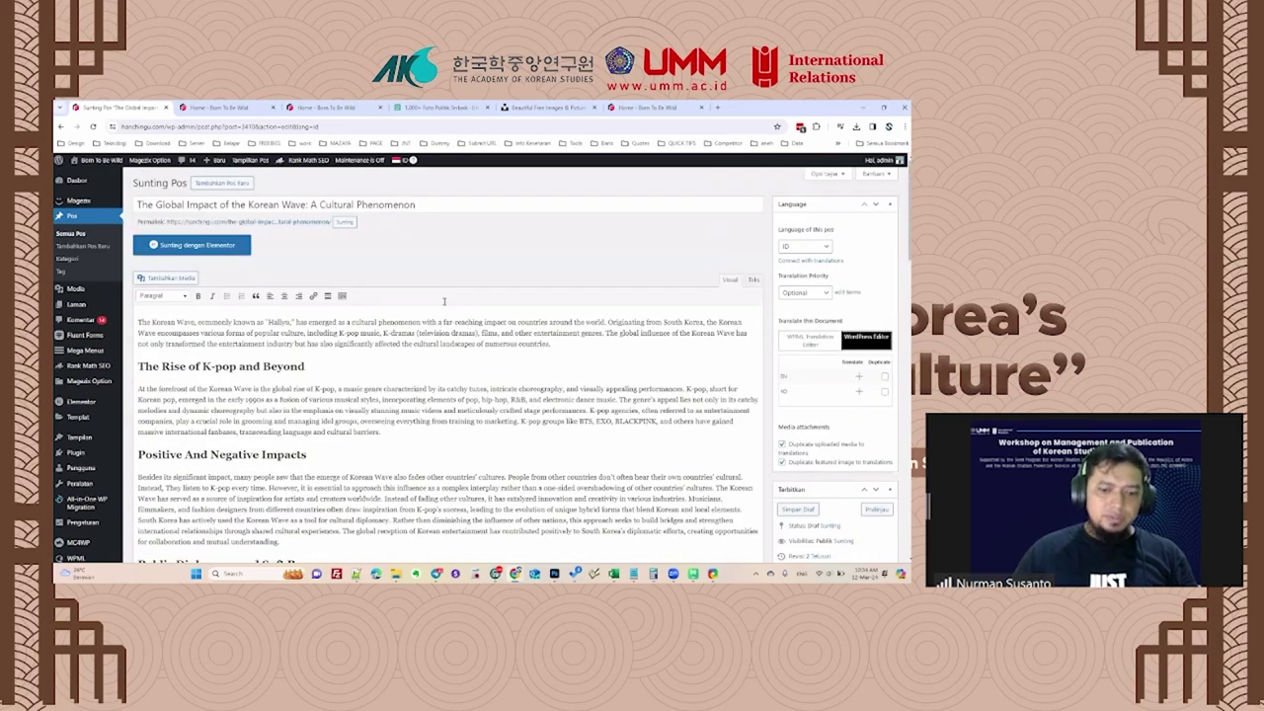
{"action": "scroll", "coordinate": [444, 301], "scroll_direction": "down", "scroll_amount": 15}
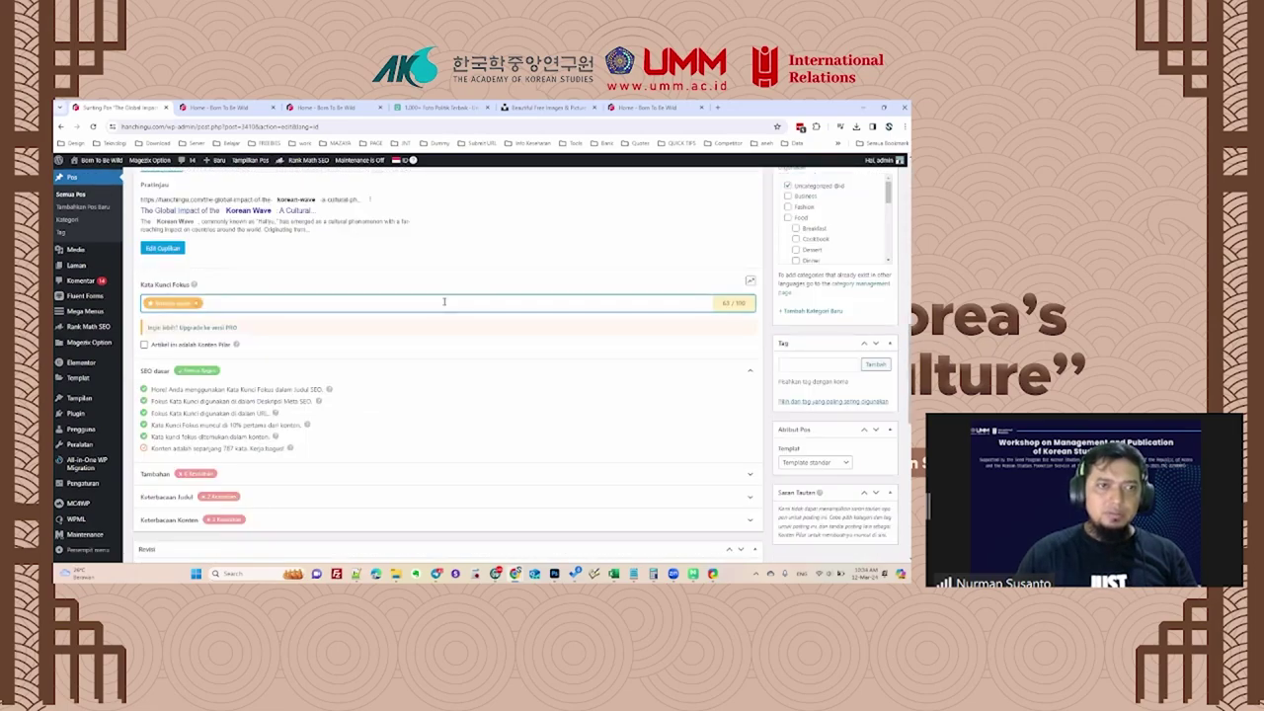
{"action": "type", "text": "ral phenomeno"}
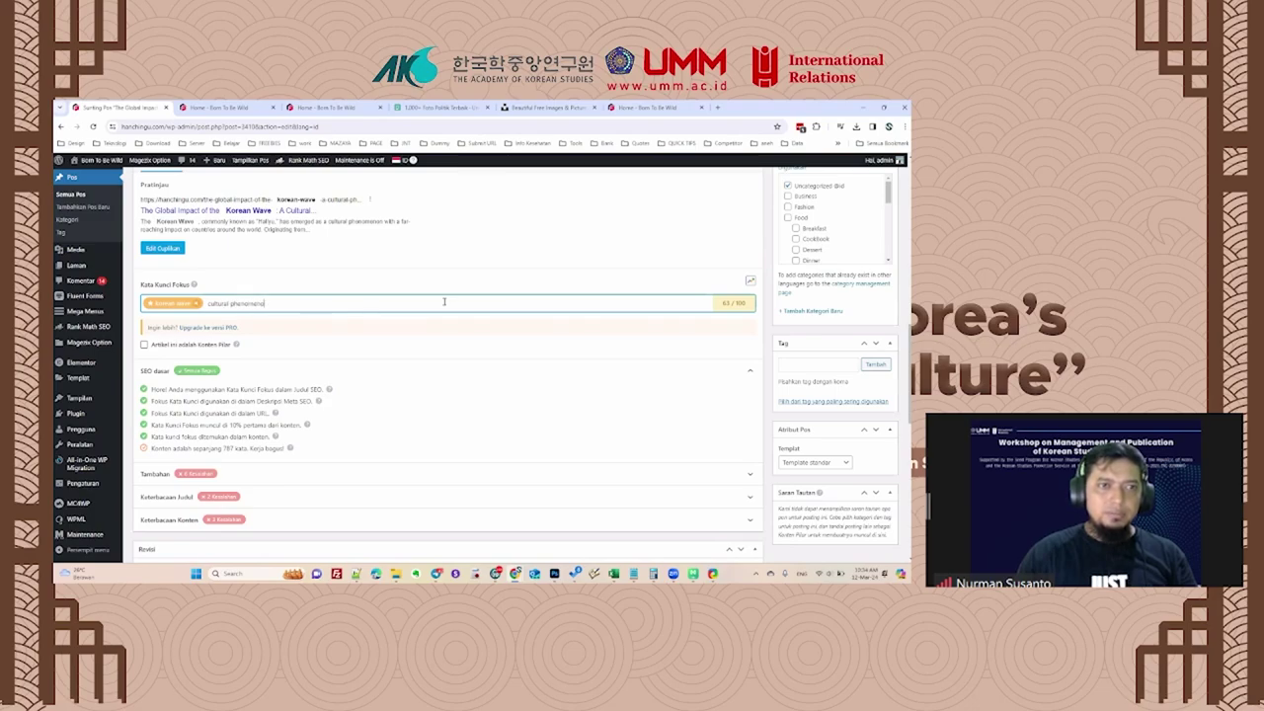
{"action": "type", "text": "n"}
{"action": "key", "text": "Return"}
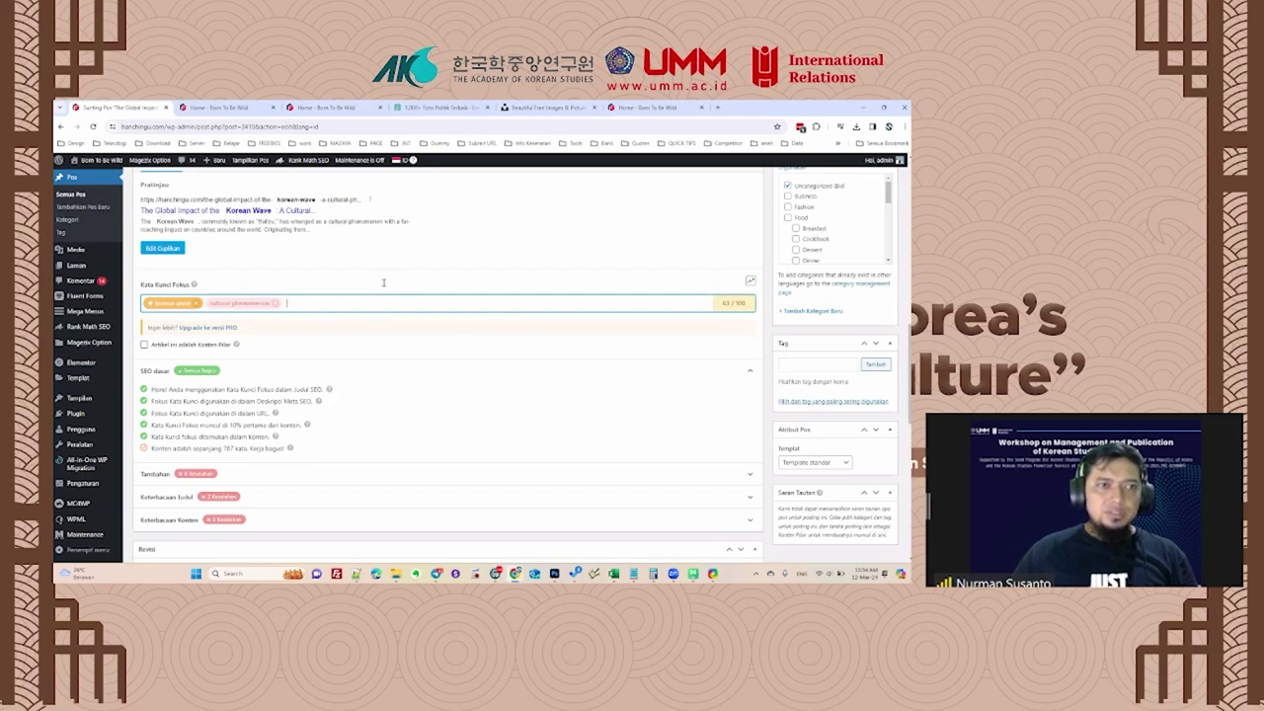
{"action": "scroll", "coordinate": [709, 428], "scroll_direction": "up", "scroll_amount": 3}
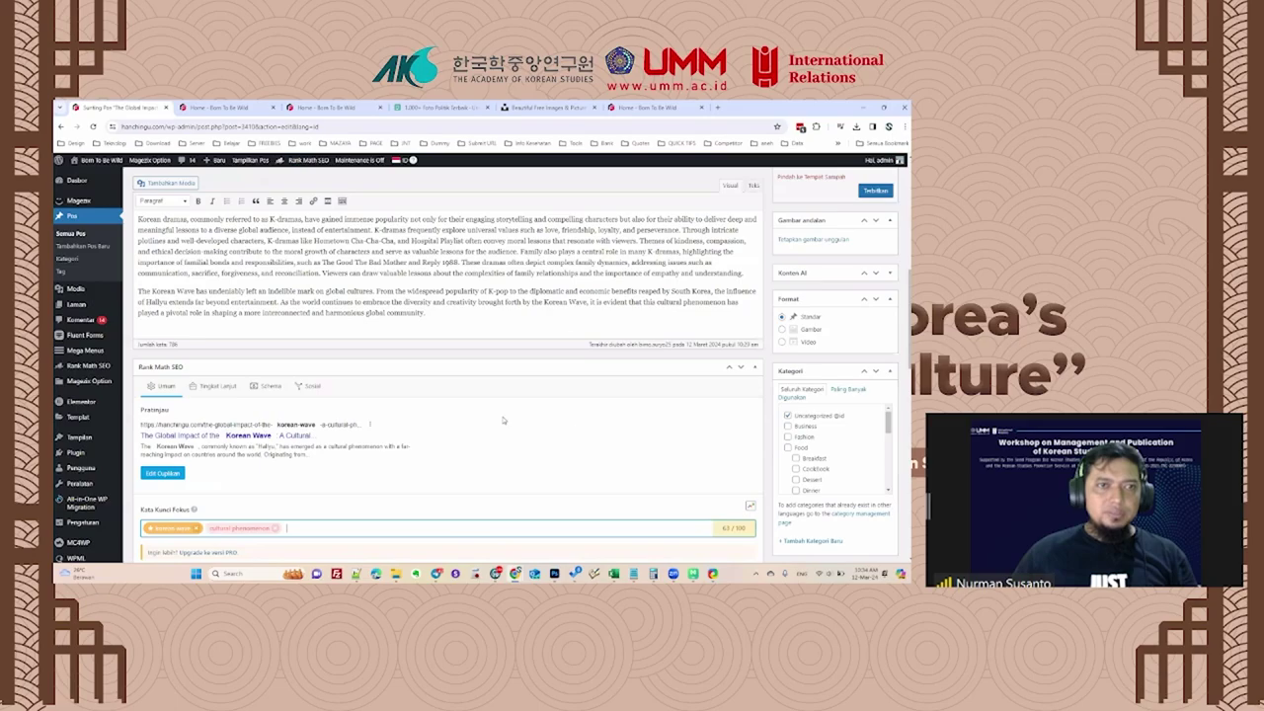
{"action": "scroll", "coordinate": [503, 420], "scroll_direction": "up", "scroll_amount": 3}
{"action": "scroll", "coordinate": [211, 392], "scroll_direction": "down", "scroll_amount": 5}
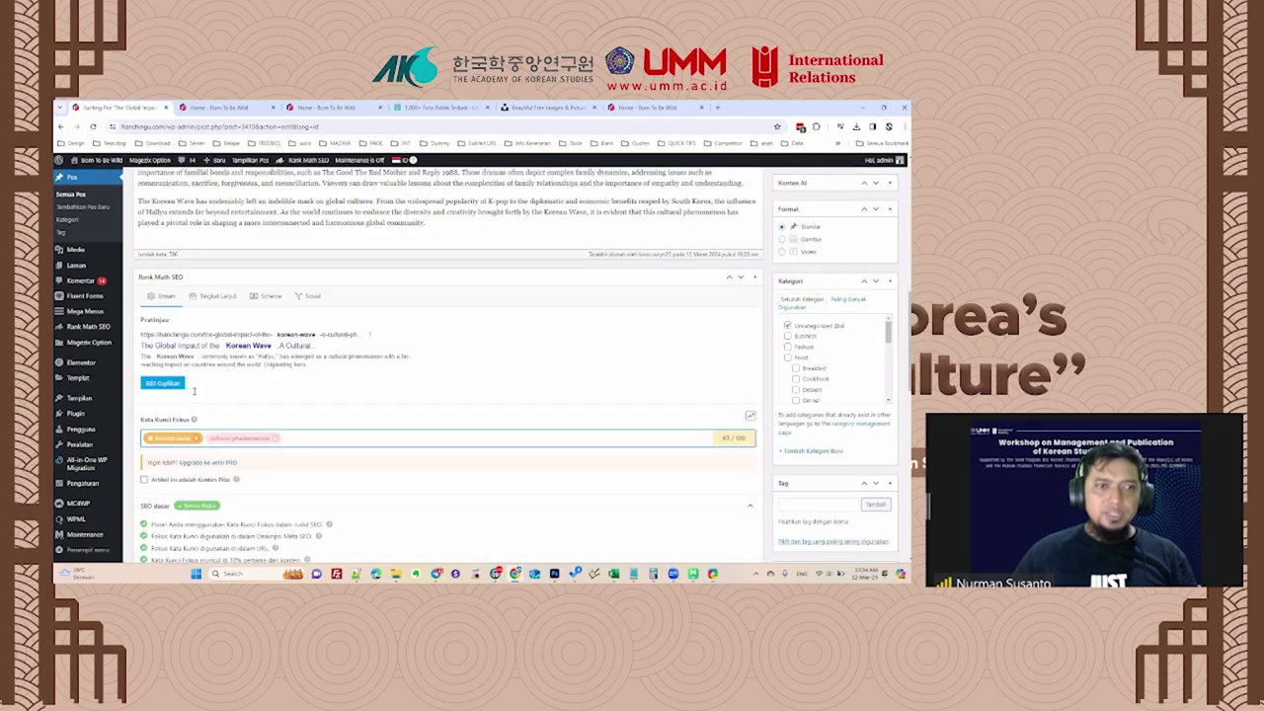
{"action": "scroll", "coordinate": [194, 391], "scroll_direction": "down", "scroll_amount": 2}
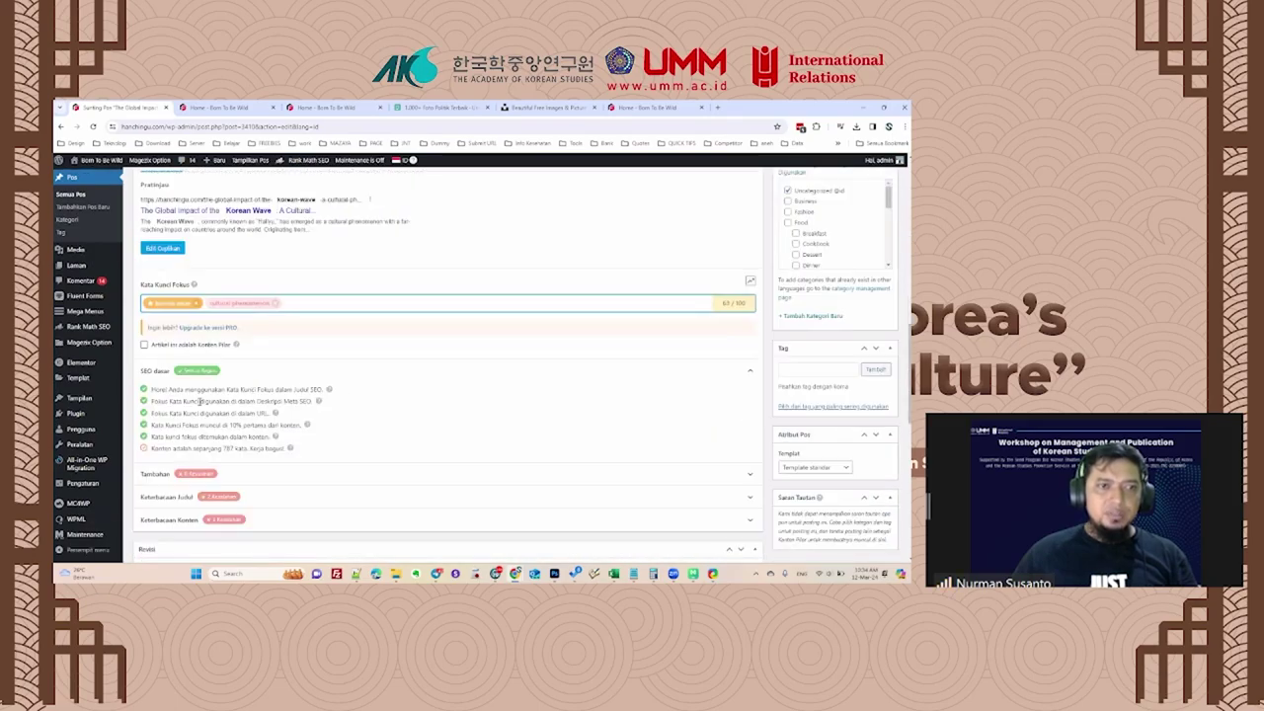
Highlight the keyword-in-title, keyword-in-URL and keyword-in-content checks under SEO dasar.
{"action": "left_click_drag", "start_coordinate": [190, 390], "coordinate": [302, 407]}
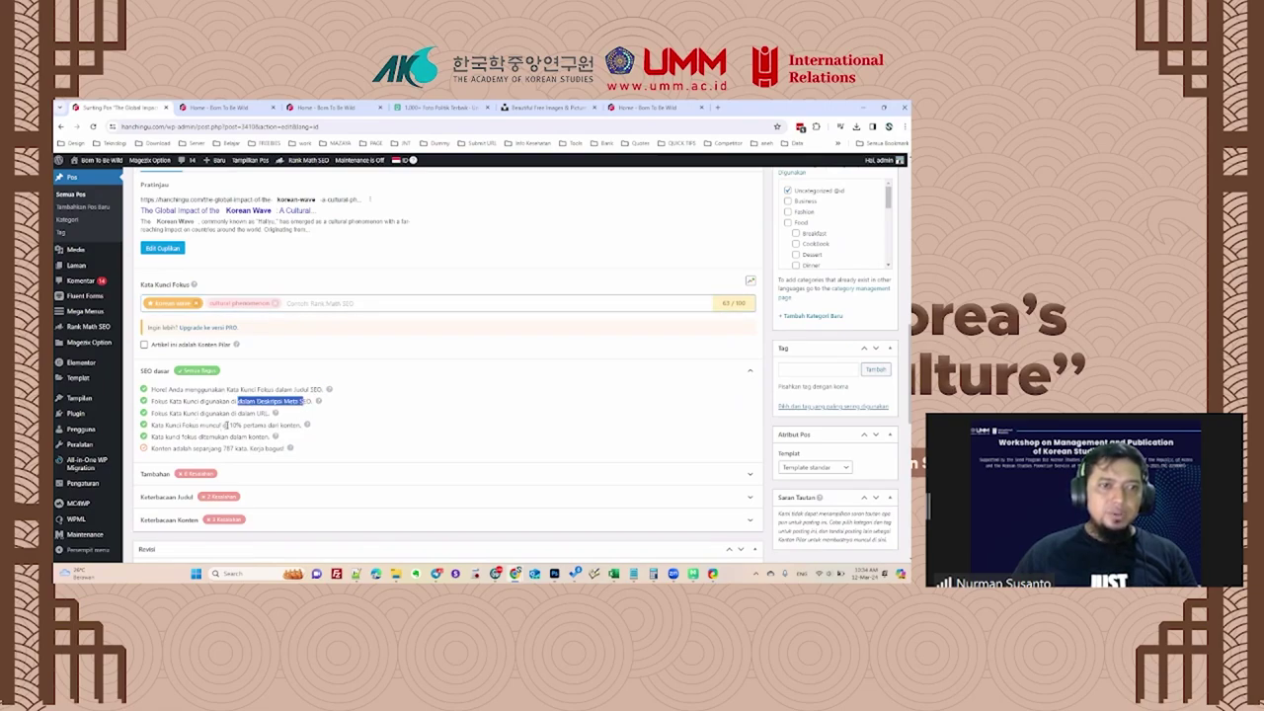
{"action": "double_click", "coordinate": [259, 412]}
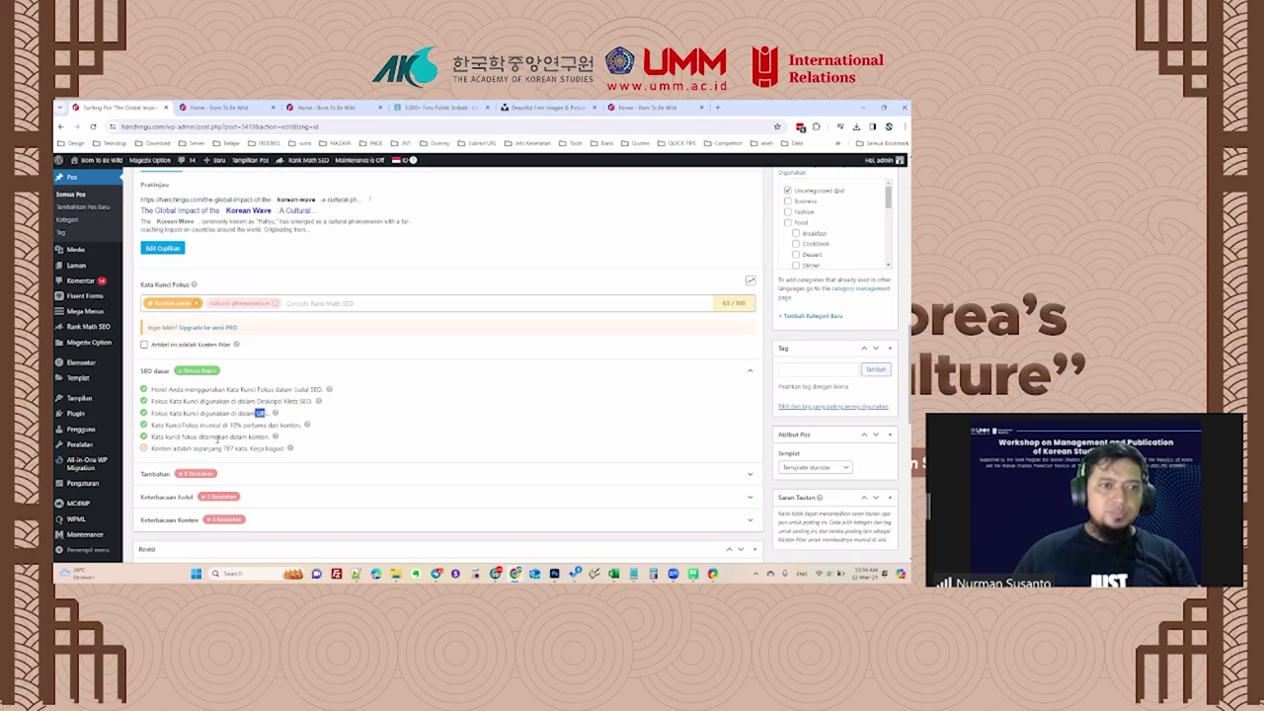
{"action": "left_click_drag", "start_coordinate": [175, 437], "coordinate": [256, 446]}
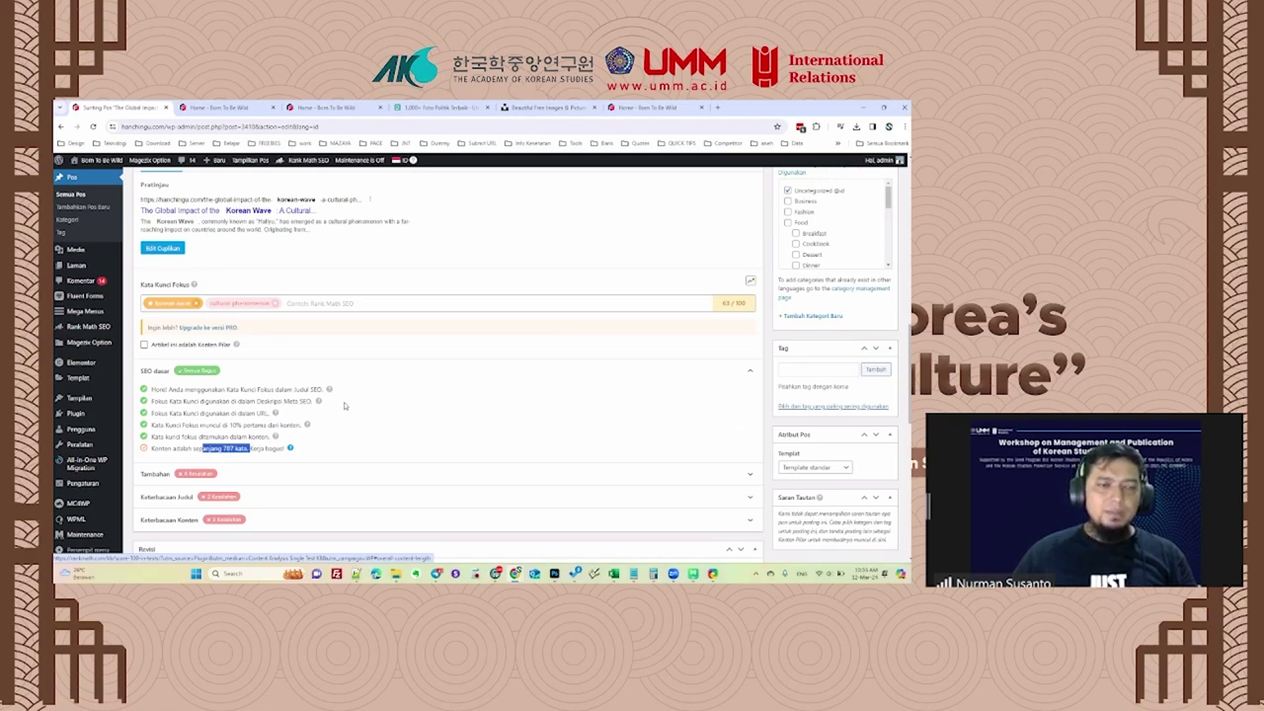
Switch the Rank Math analysis to the 'cultural phenomenon' keyword.
{"action": "scroll", "coordinate": [367, 385], "scroll_direction": "down", "scroll_amount": 1}
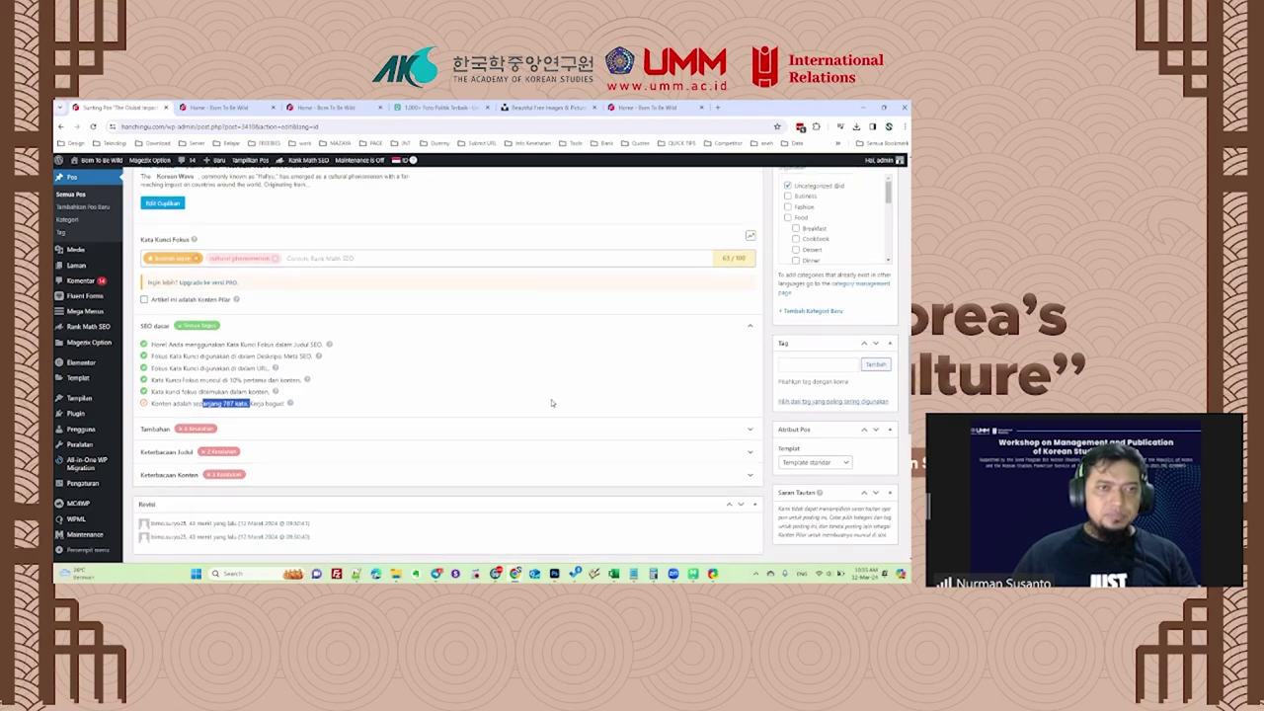
{"action": "scroll", "coordinate": [540, 401], "scroll_direction": "up", "scroll_amount": 4}
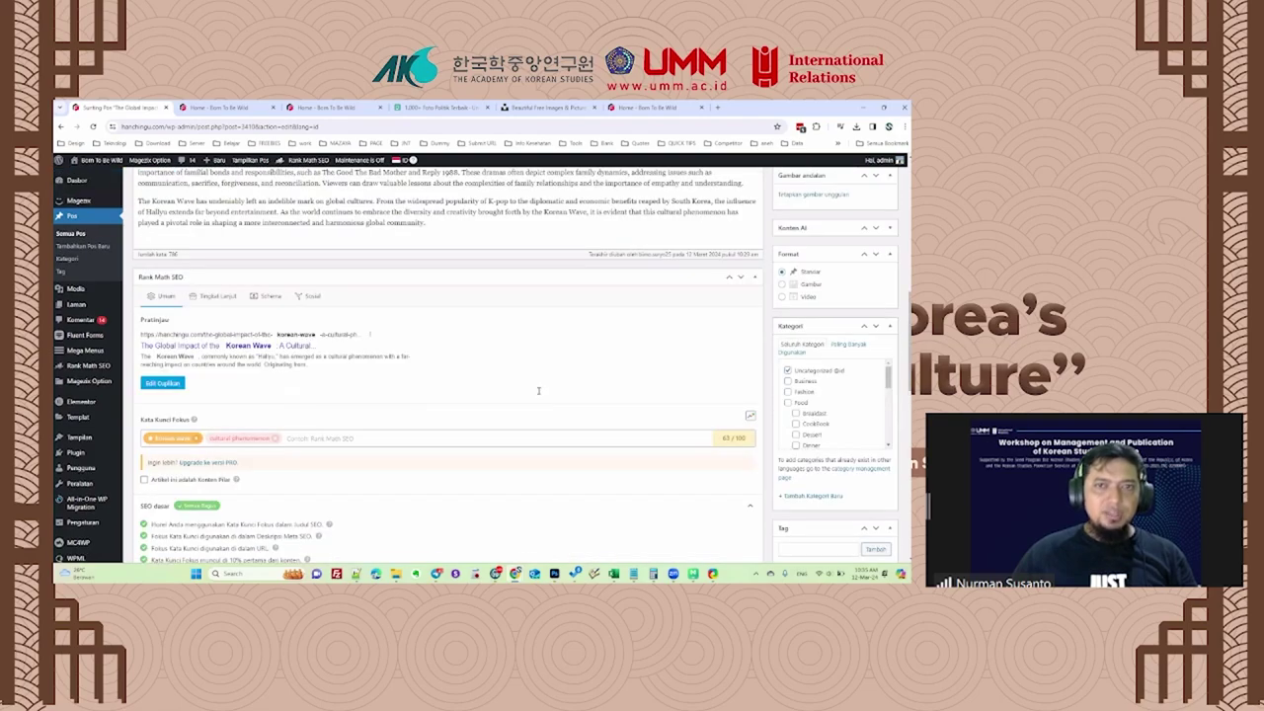
{"action": "scroll", "coordinate": [538, 391], "scroll_direction": "up", "scroll_amount": 4}
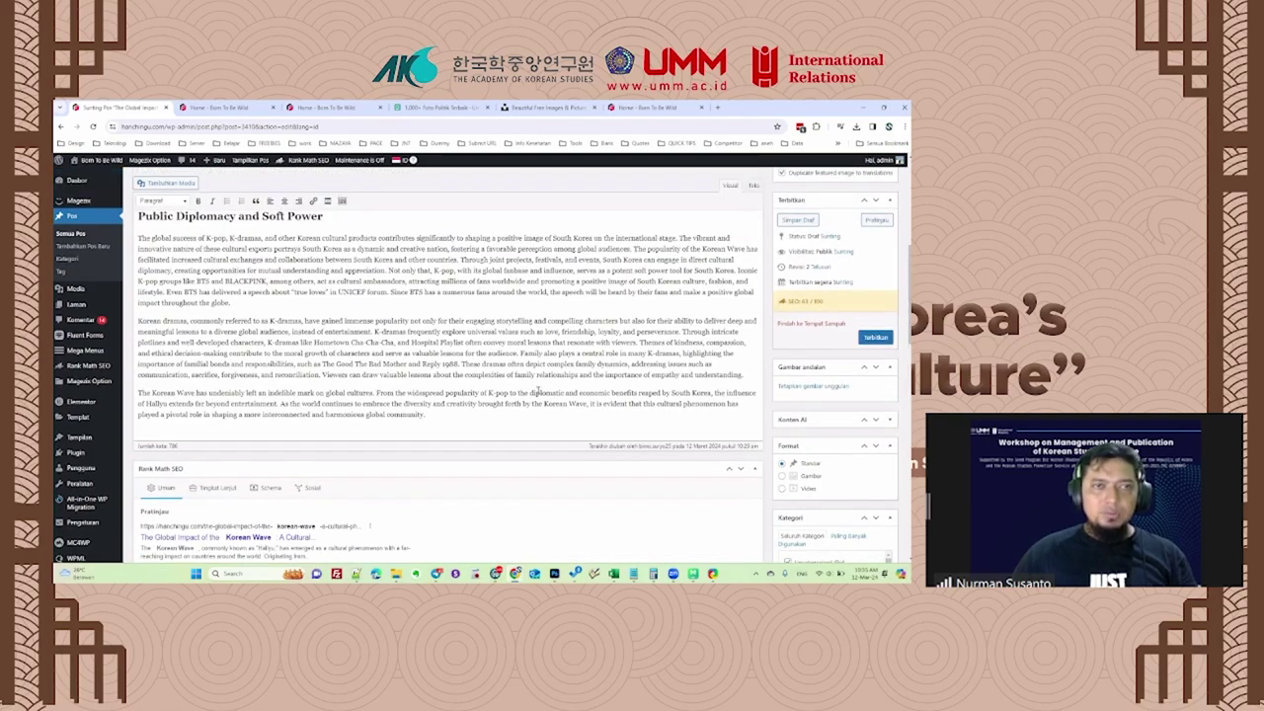
{"action": "scroll", "coordinate": [438, 372], "scroll_direction": "up", "scroll_amount": 8}
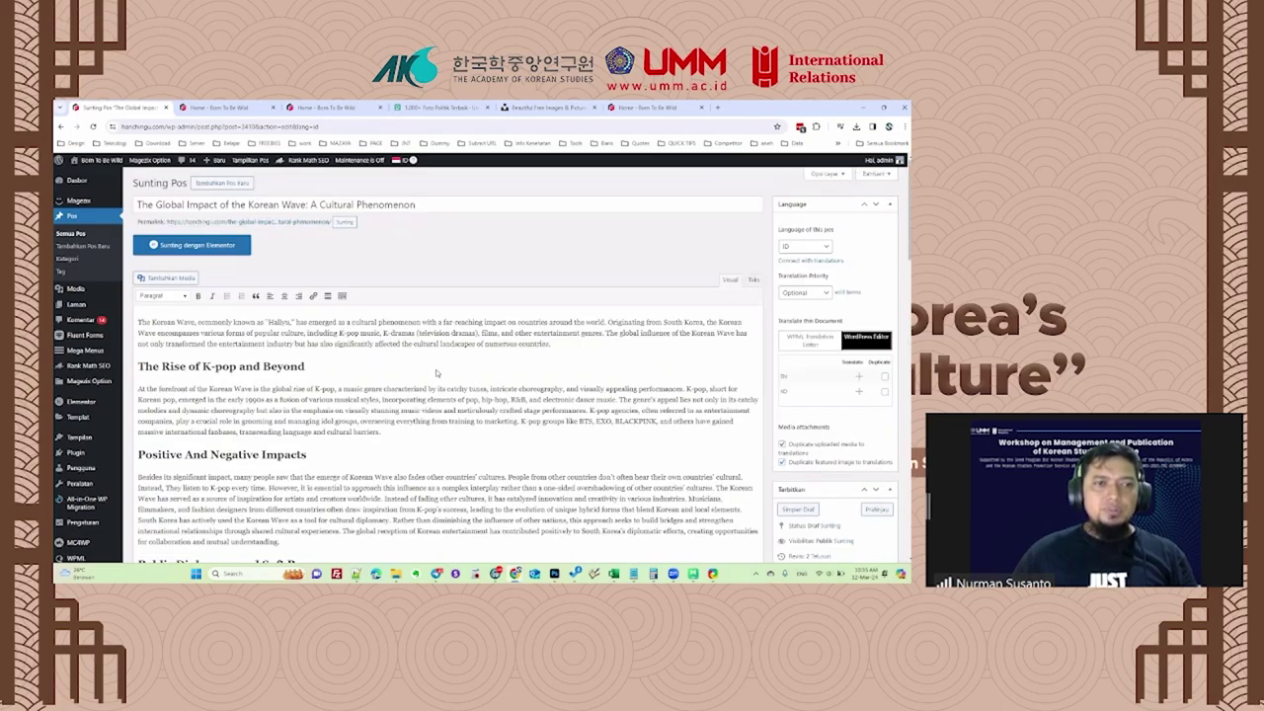
{"action": "scroll", "coordinate": [438, 373], "scroll_direction": "down", "scroll_amount": 5}
{"action": "scroll", "coordinate": [252, 365], "scroll_direction": "down", "scroll_amount": 10}
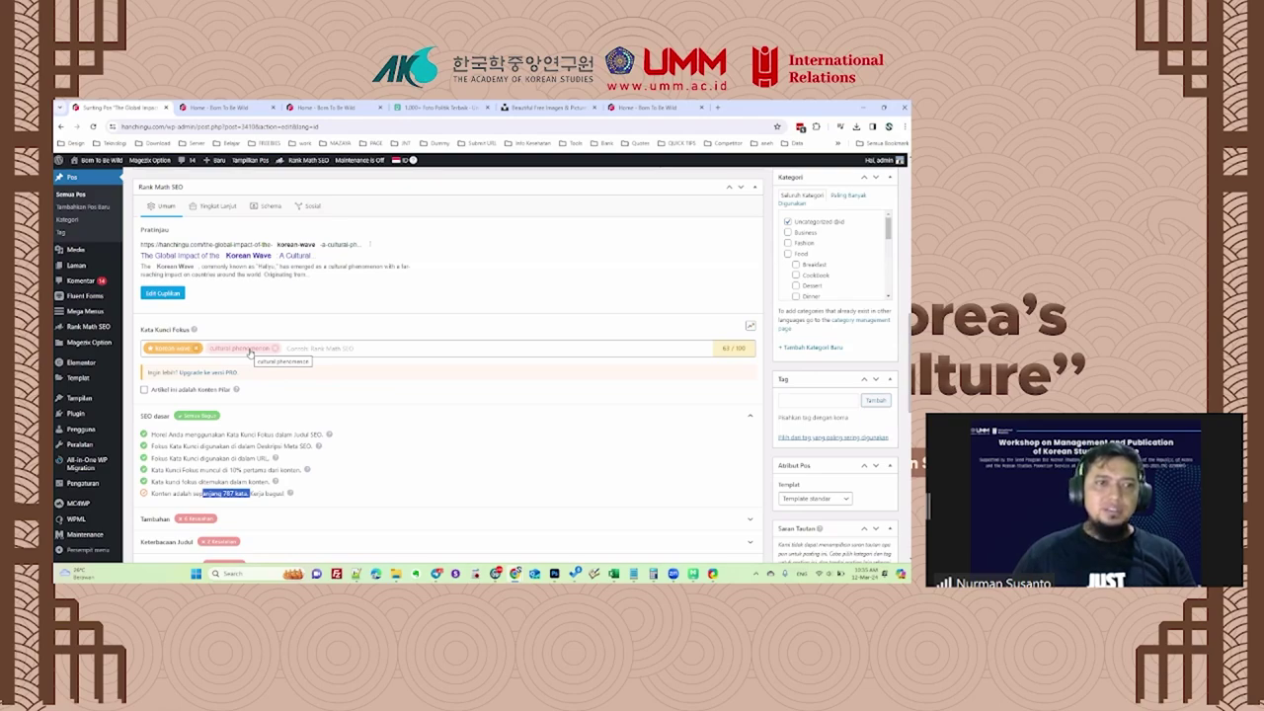
{"action": "left_click", "coordinate": [247, 350]}
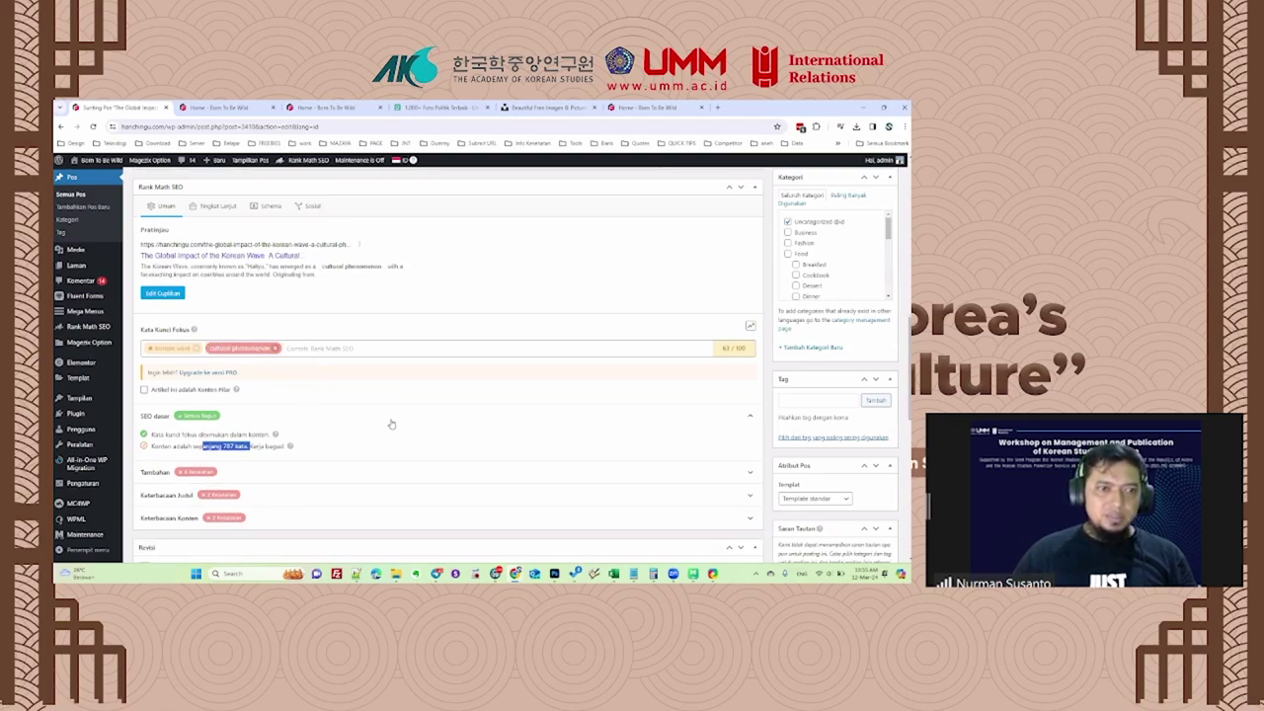
{"action": "scroll", "coordinate": [294, 403], "scroll_direction": "down", "scroll_amount": 1}
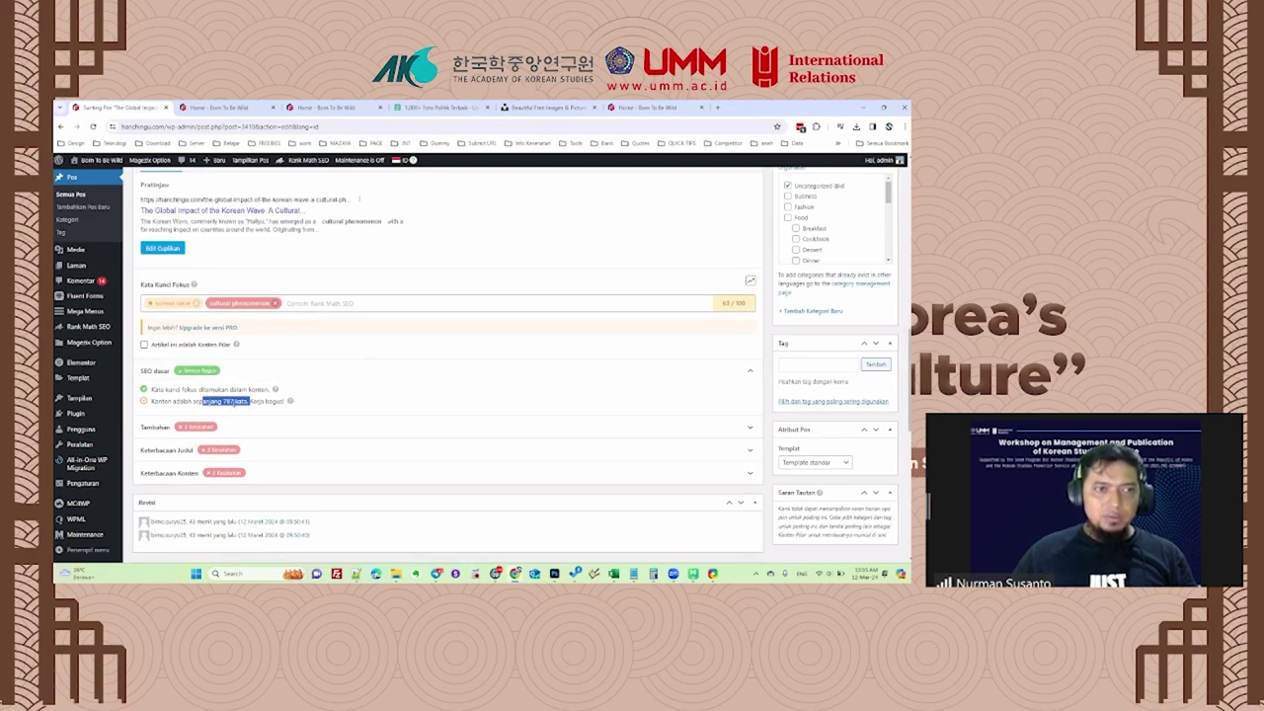
Recheck the 'korean wave' analysis, then remove 'korean wave' from the focus keywords.
{"action": "left_click", "coordinate": [177, 307]}
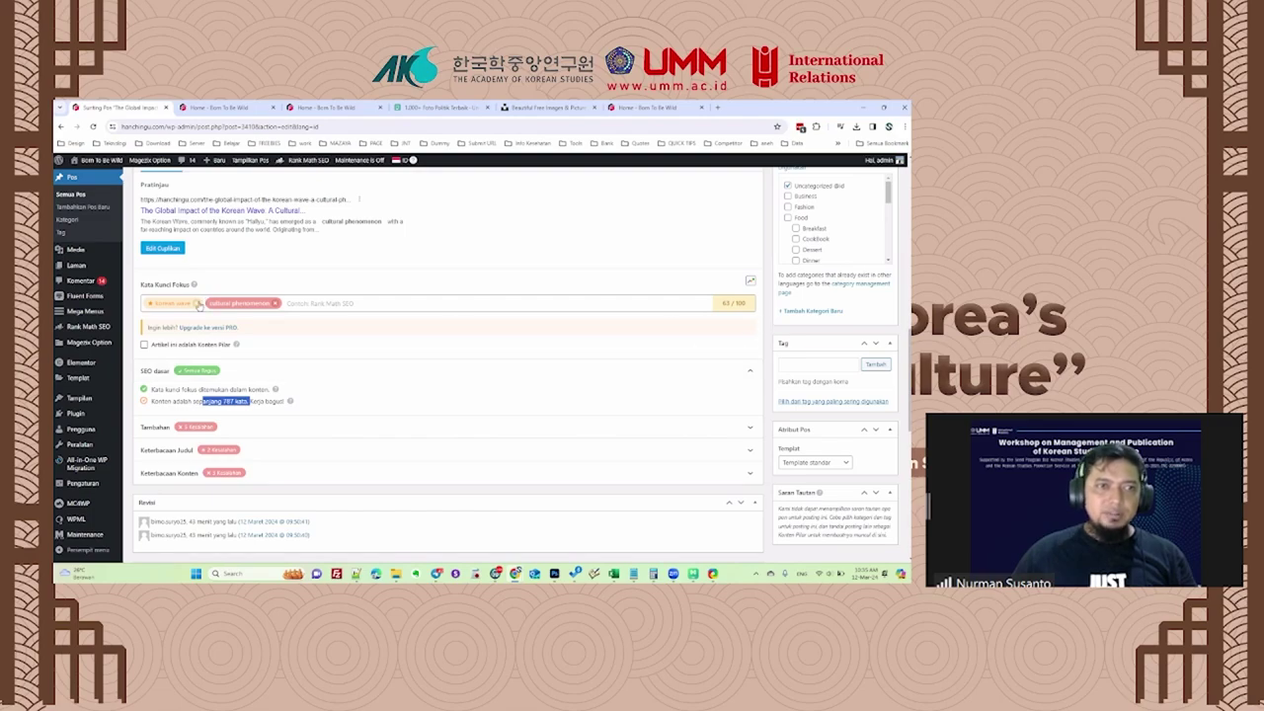
{"action": "left_click", "coordinate": [198, 304]}
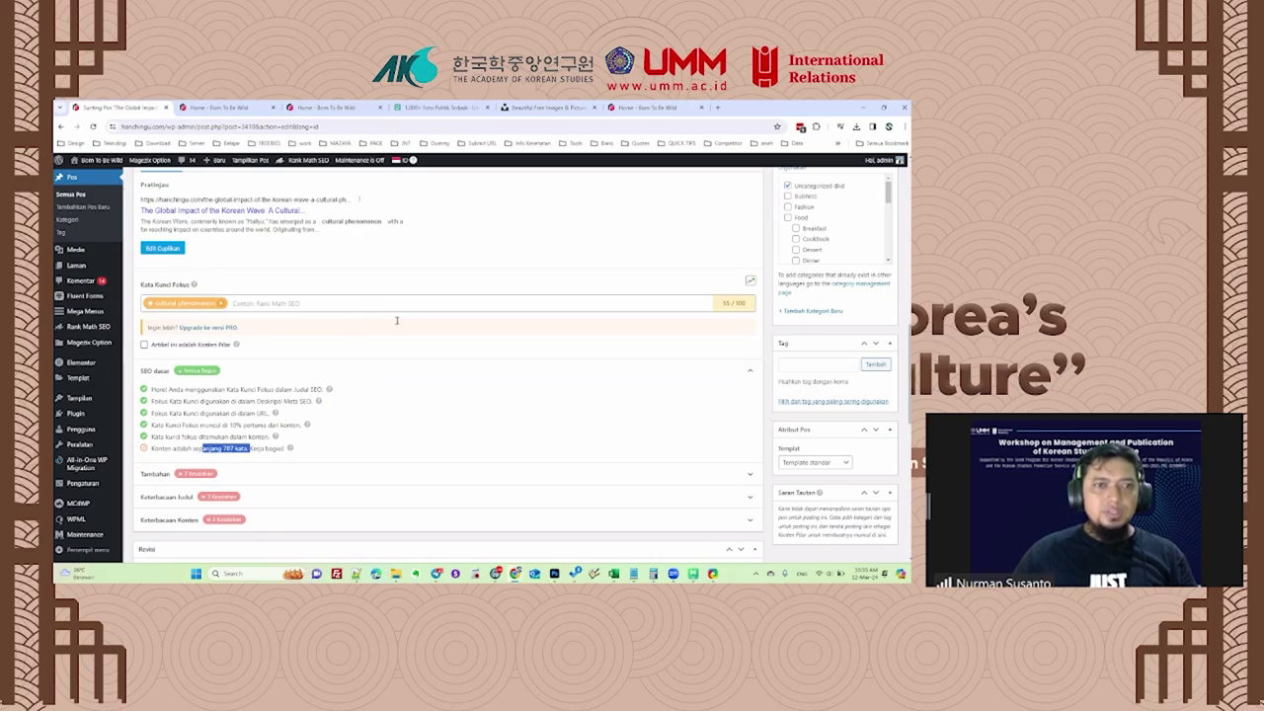
{"action": "scroll", "coordinate": [396, 320], "scroll_direction": "up", "scroll_amount": 15}
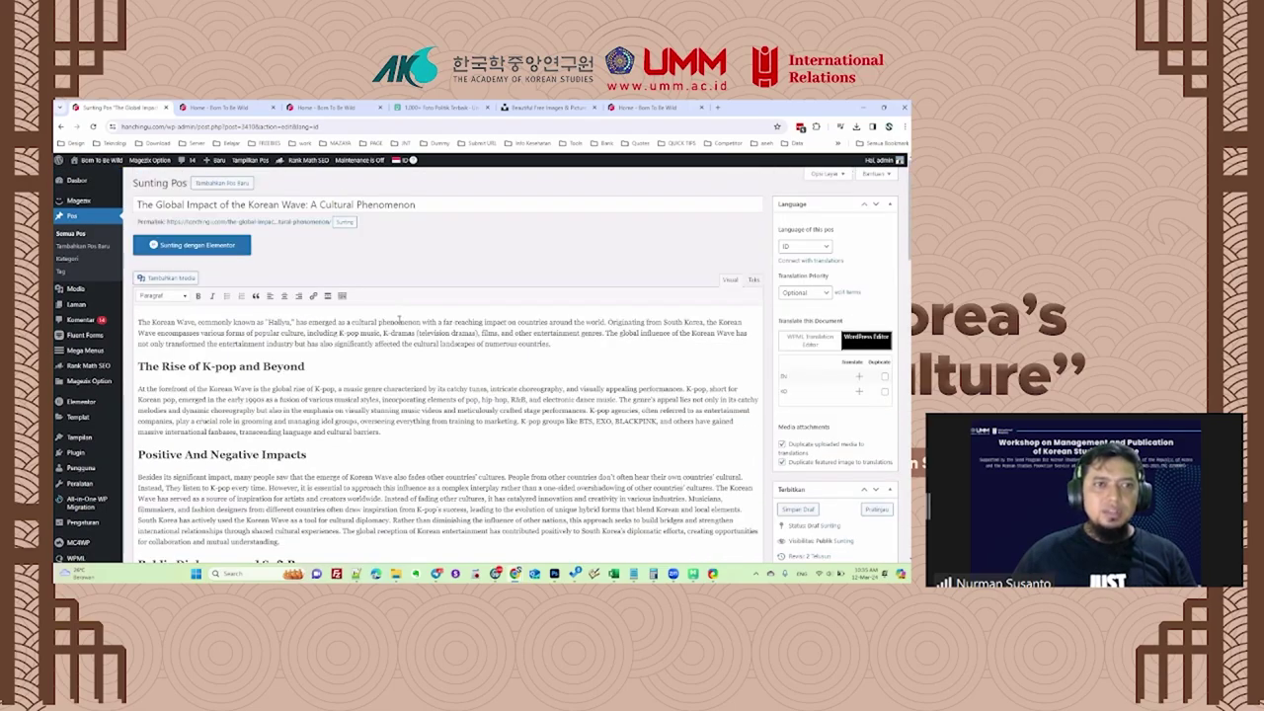
{"action": "scroll", "coordinate": [400, 318], "scroll_direction": "down", "scroll_amount": 1}
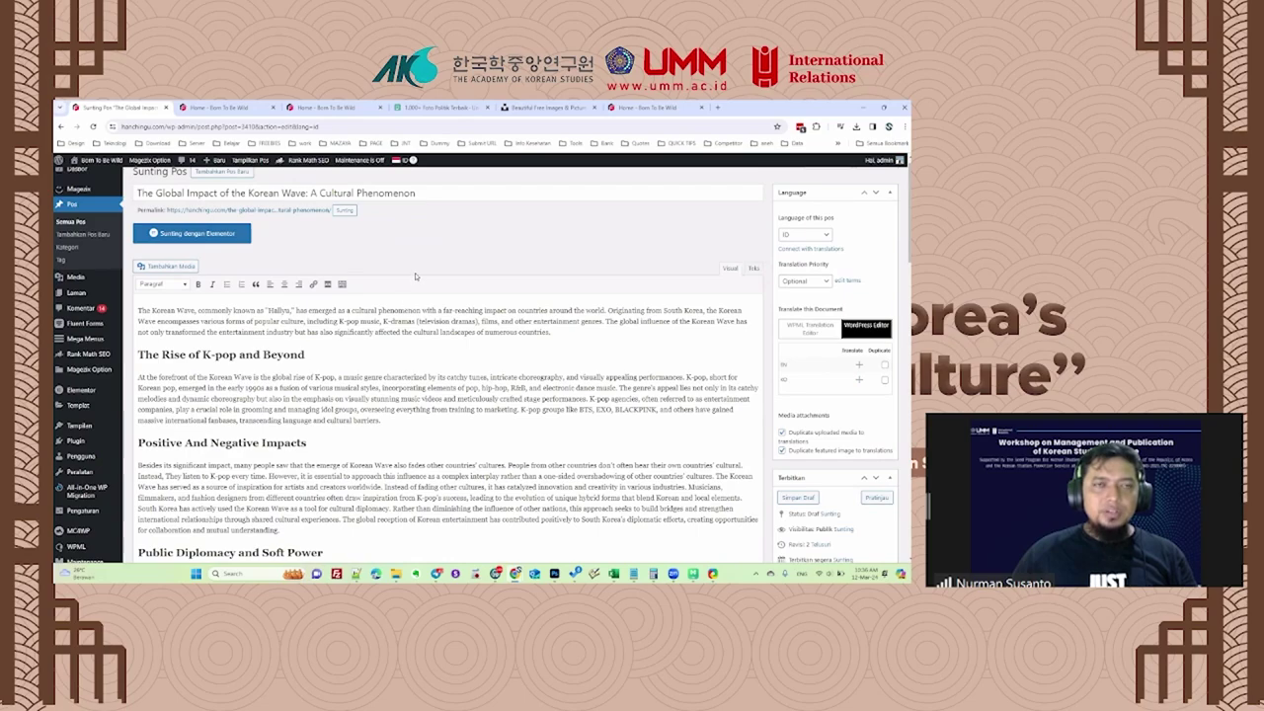
{"action": "scroll", "coordinate": [414, 273], "scroll_direction": "down", "scroll_amount": 2}
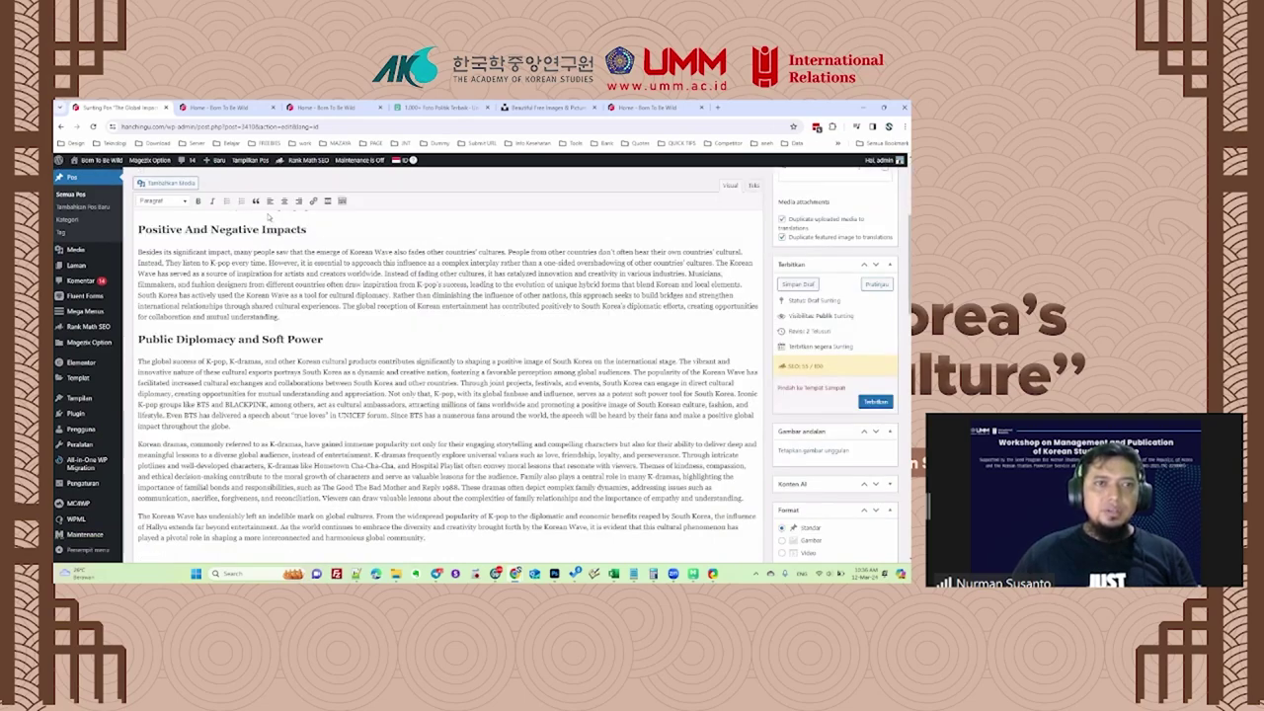
{"action": "scroll", "coordinate": [324, 203], "scroll_direction": "up", "scroll_amount": 2}
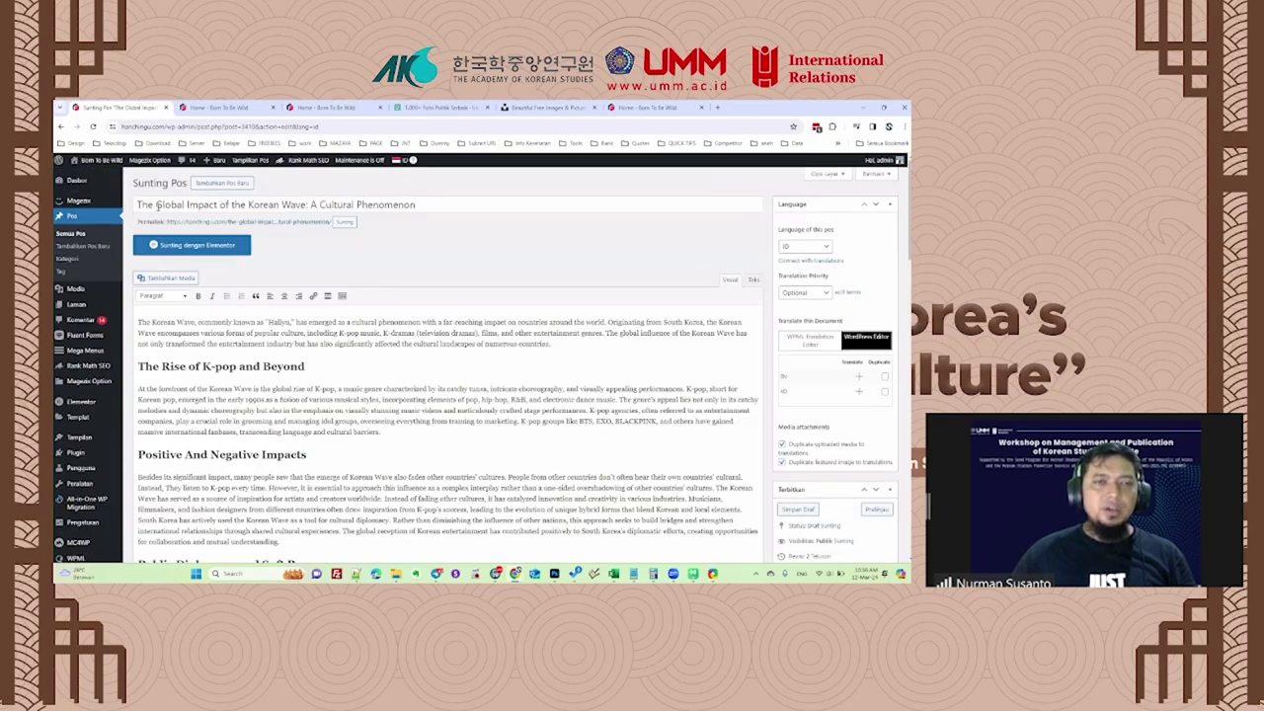
{"action": "left_click_drag", "start_coordinate": [155, 204], "coordinate": [218, 204]}
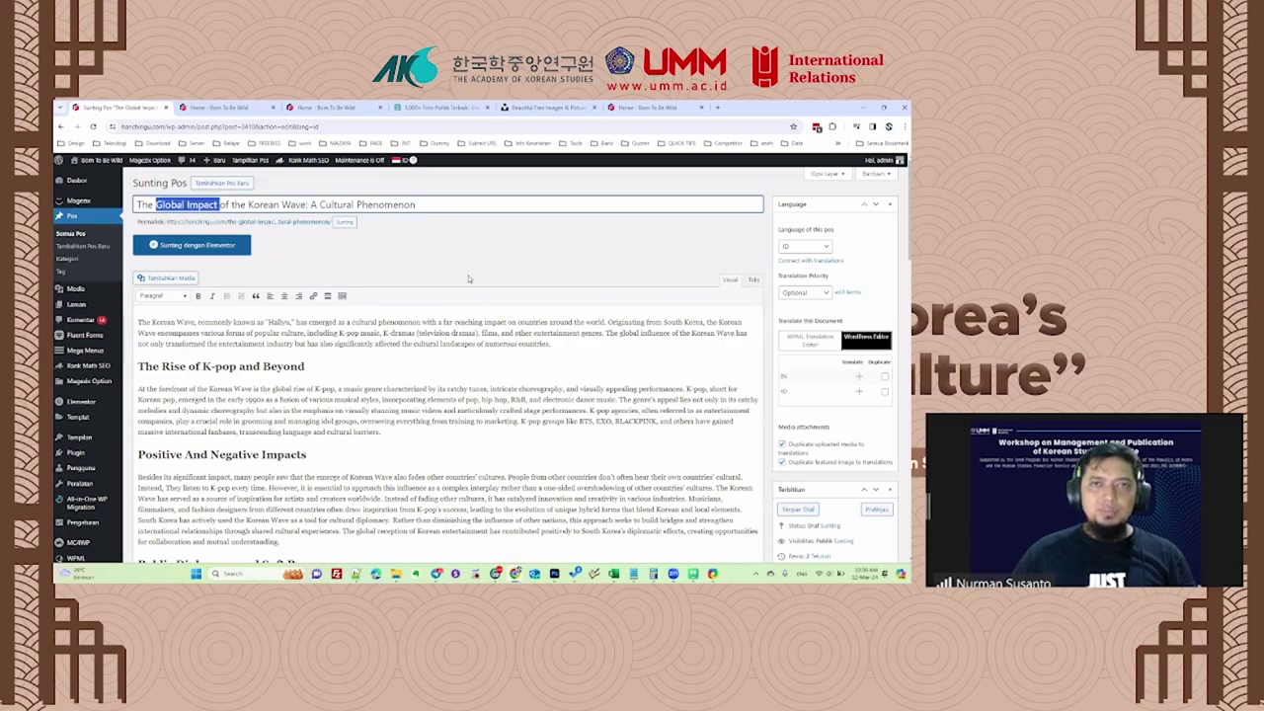
{"action": "scroll", "coordinate": [469, 280], "scroll_direction": "down", "scroll_amount": 10}
{"action": "scroll", "coordinate": [469, 280], "scroll_direction": "down", "scroll_amount": 5}
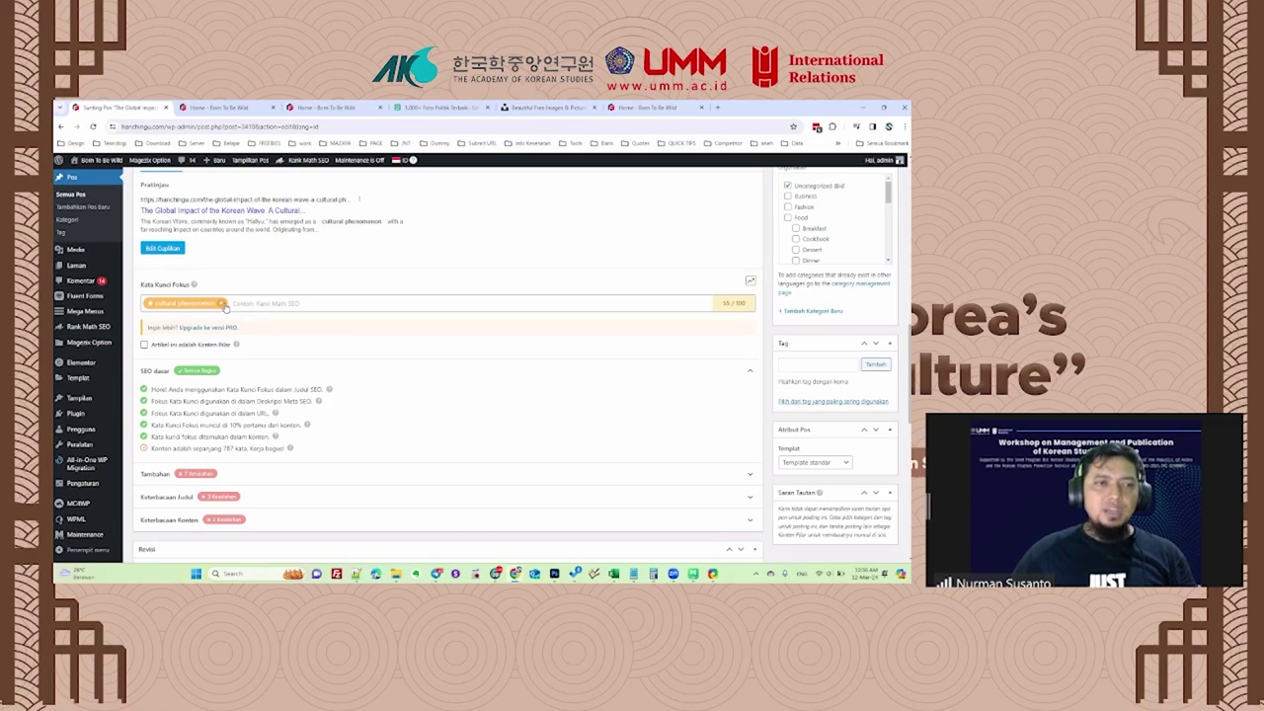
Replace 'cultural phenomenon' with 'korean wave' as the sole focus keyword.
{"action": "left_click", "coordinate": [223, 304]}
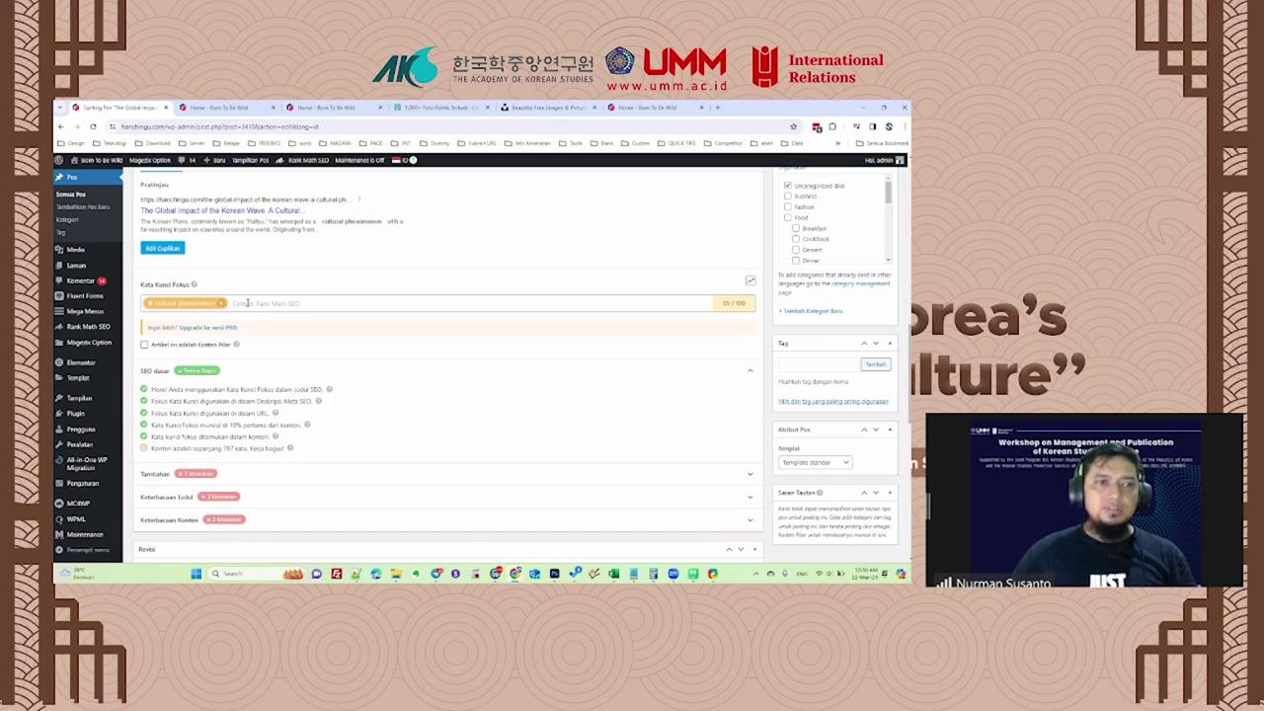
{"action": "type", "text": "korean wa"}
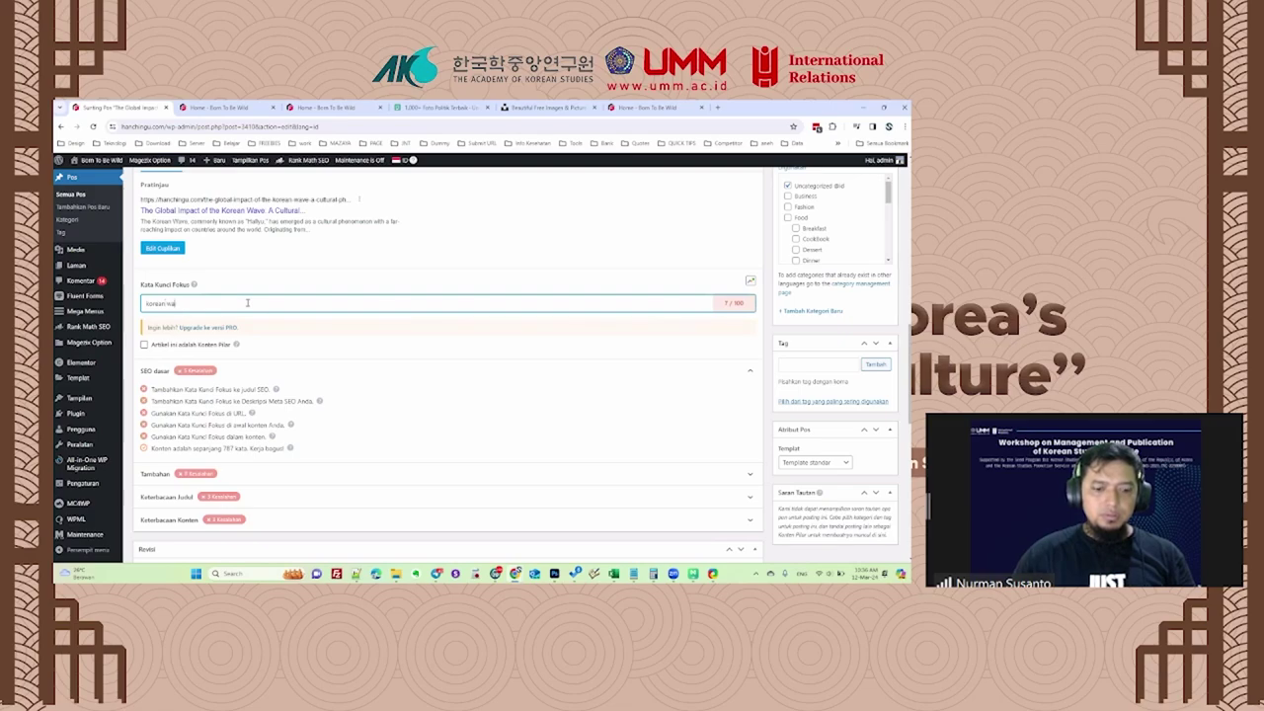
{"action": "type", "text": "ve"}
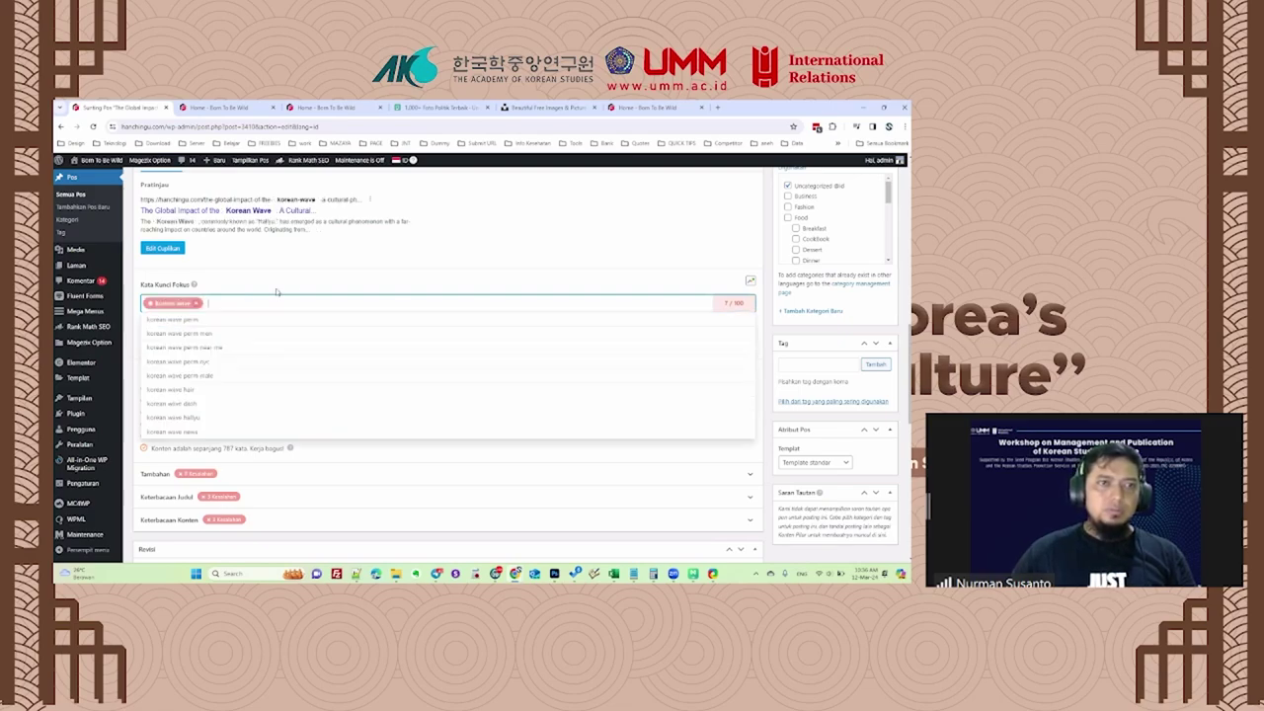
{"action": "key", "text": "Return"}
{"action": "scroll", "coordinate": [329, 330], "scroll_direction": "down", "scroll_amount": 1}
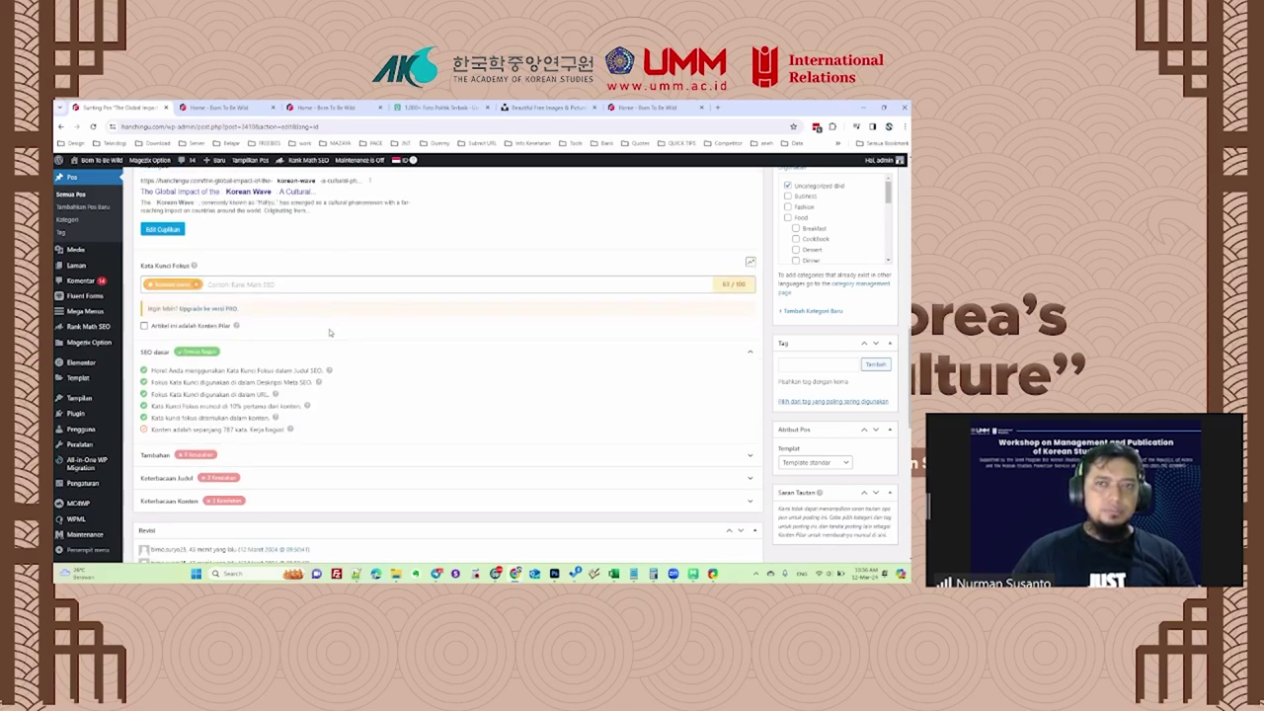
{"action": "scroll", "coordinate": [701, 333], "scroll_direction": "up", "scroll_amount": 5}
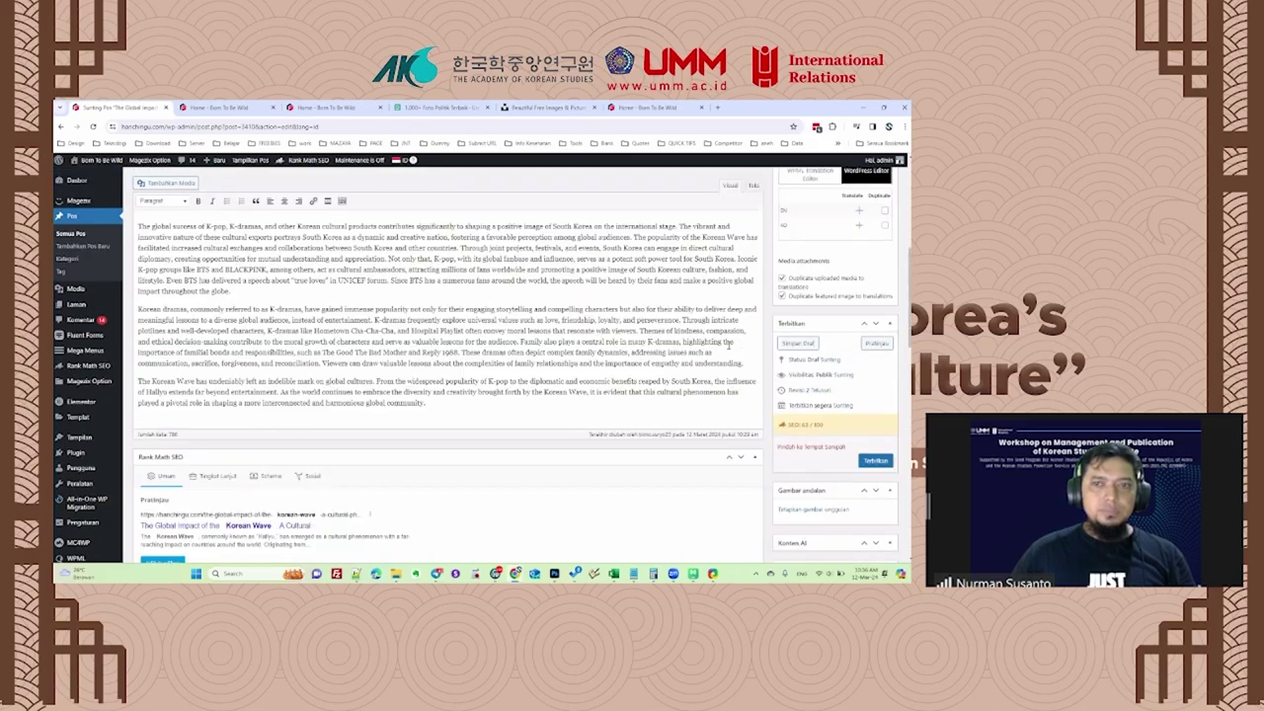
{"action": "scroll", "coordinate": [808, 402], "scroll_direction": "down", "scroll_amount": 2}
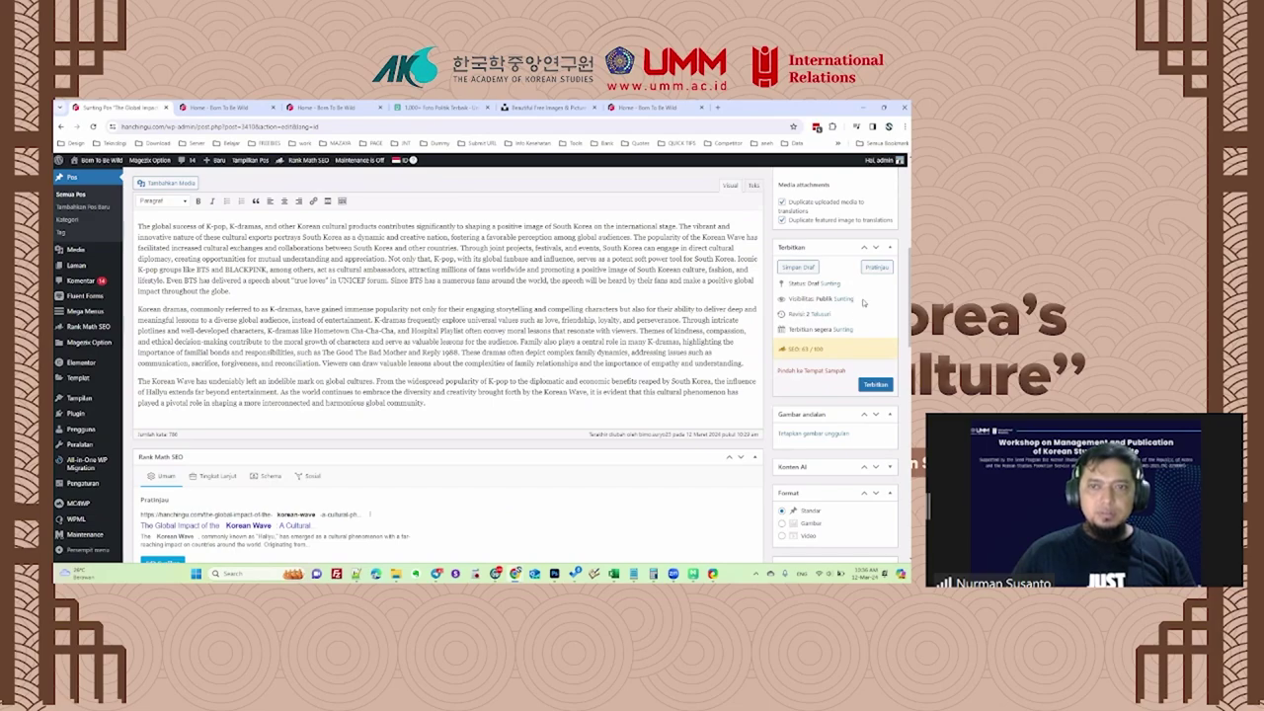
{"action": "scroll", "coordinate": [800, 348], "scroll_direction": "up", "scroll_amount": 10}
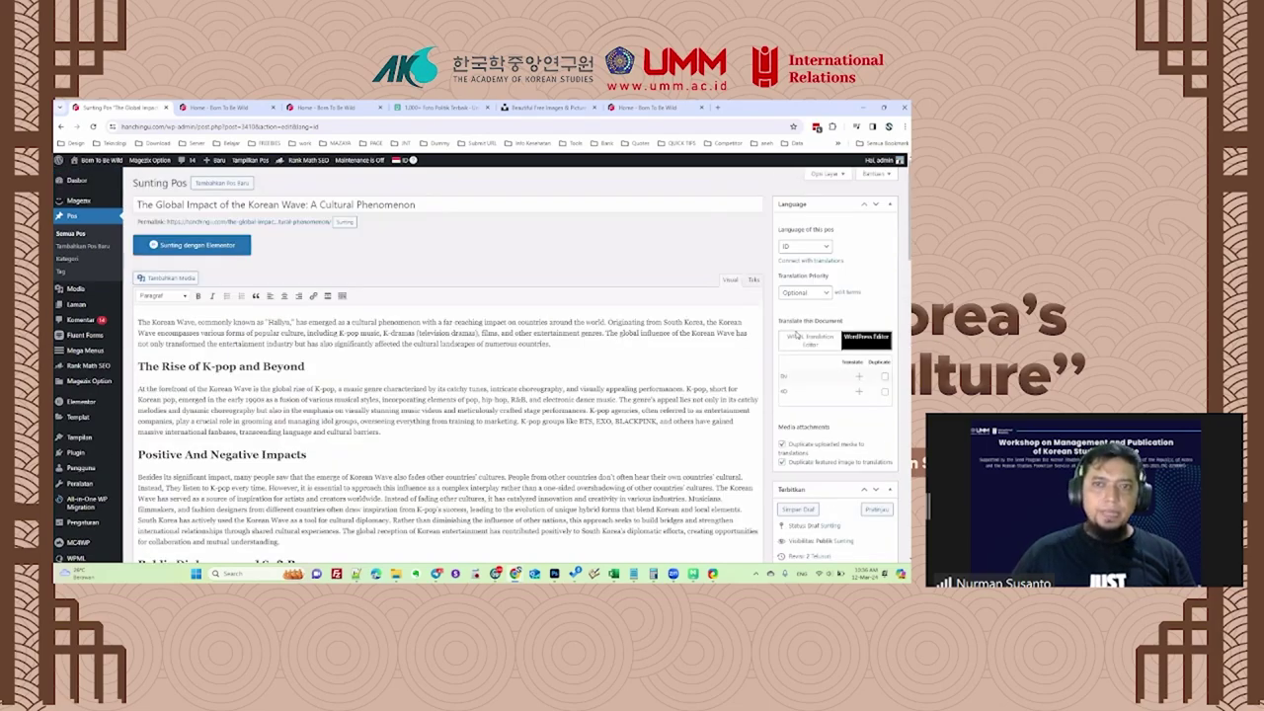
{"action": "scroll", "coordinate": [795, 335], "scroll_direction": "down", "scroll_amount": 2}
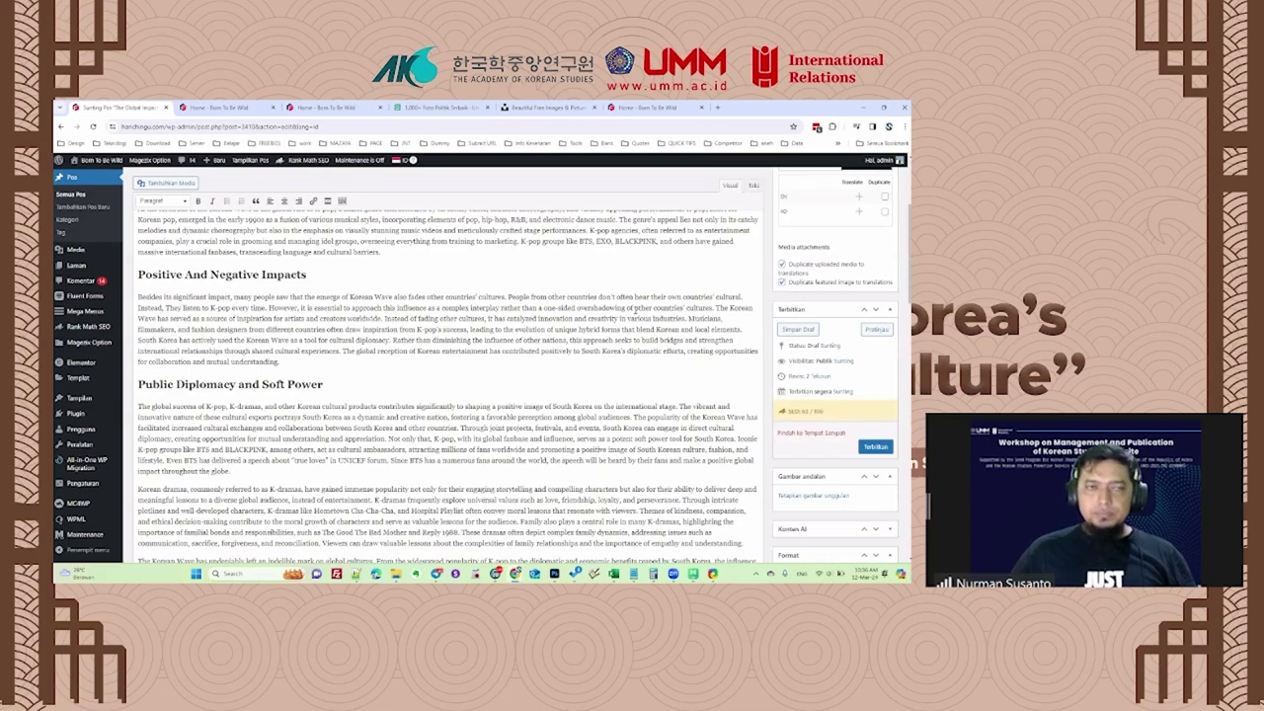
{"action": "key", "text": "ctrl+s"}
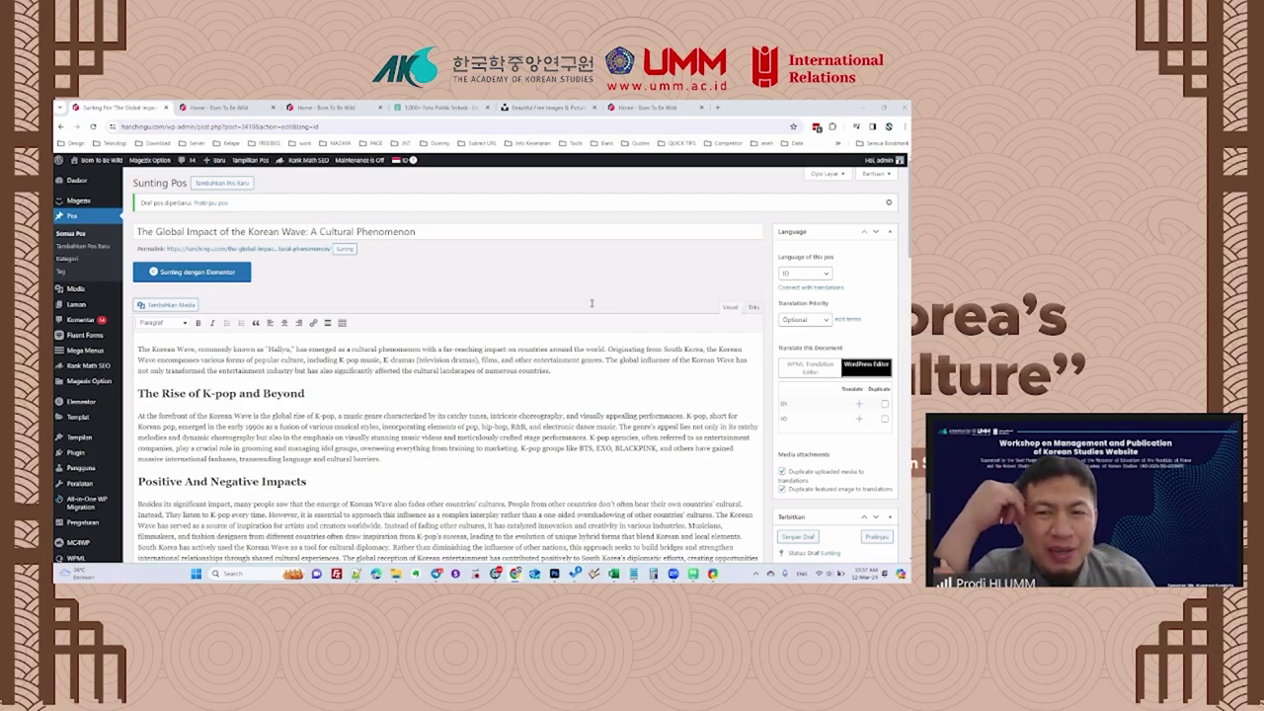
{"action": "scroll", "coordinate": [592, 303], "scroll_direction": "down", "scroll_amount": 5}
{"action": "scroll", "coordinate": [591, 303], "scroll_direction": "up", "scroll_amount": 4}
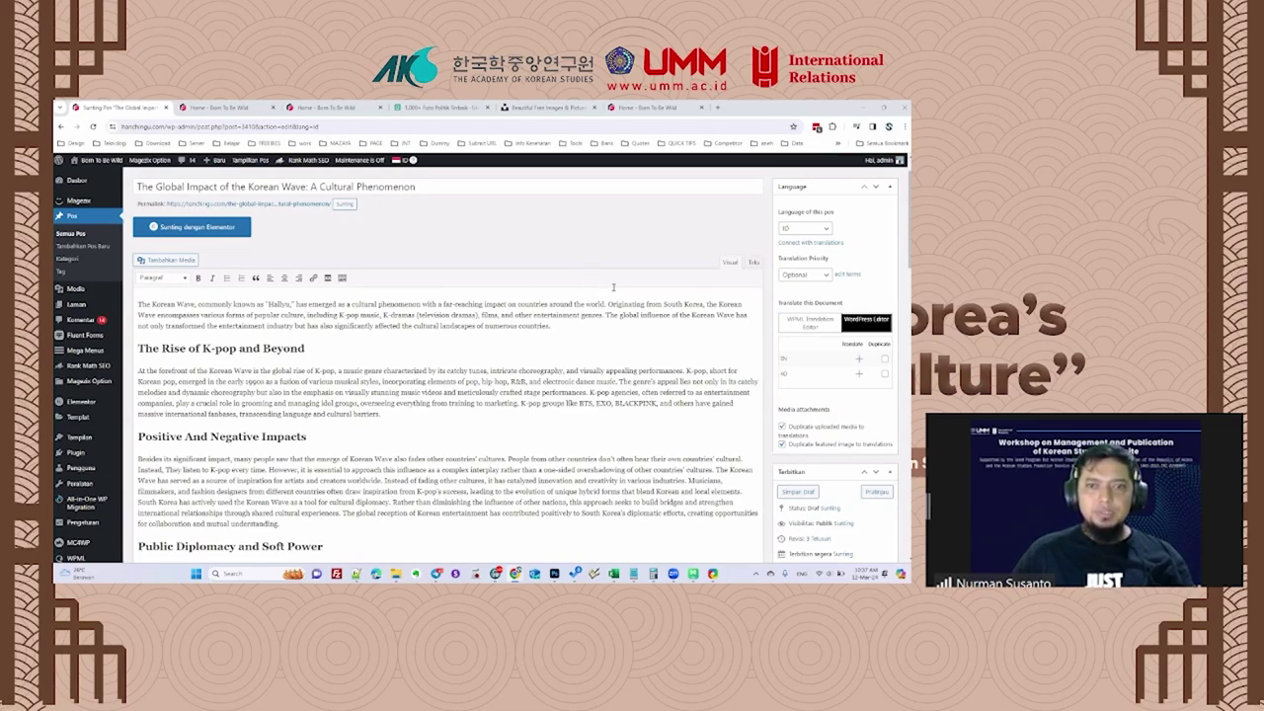
{"action": "scroll", "coordinate": [613, 287], "scroll_direction": "down", "scroll_amount": 3}
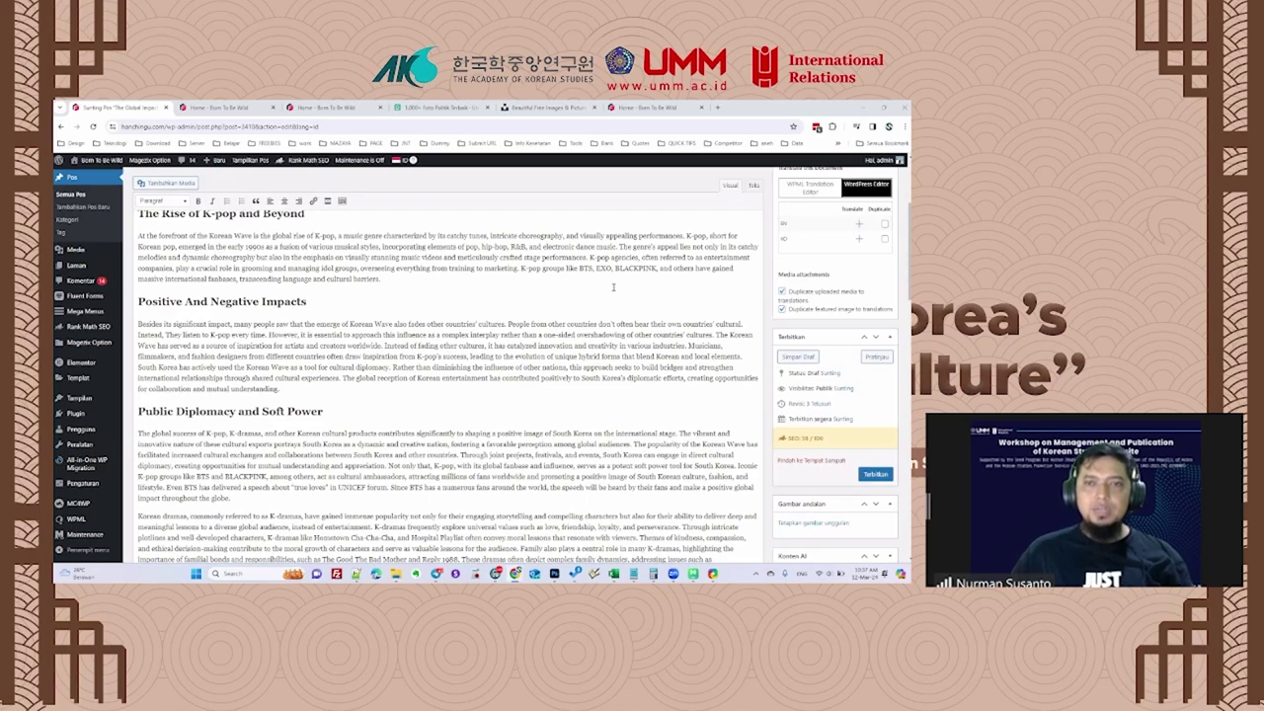
{"action": "scroll", "coordinate": [613, 287], "scroll_direction": "down", "scroll_amount": 4}
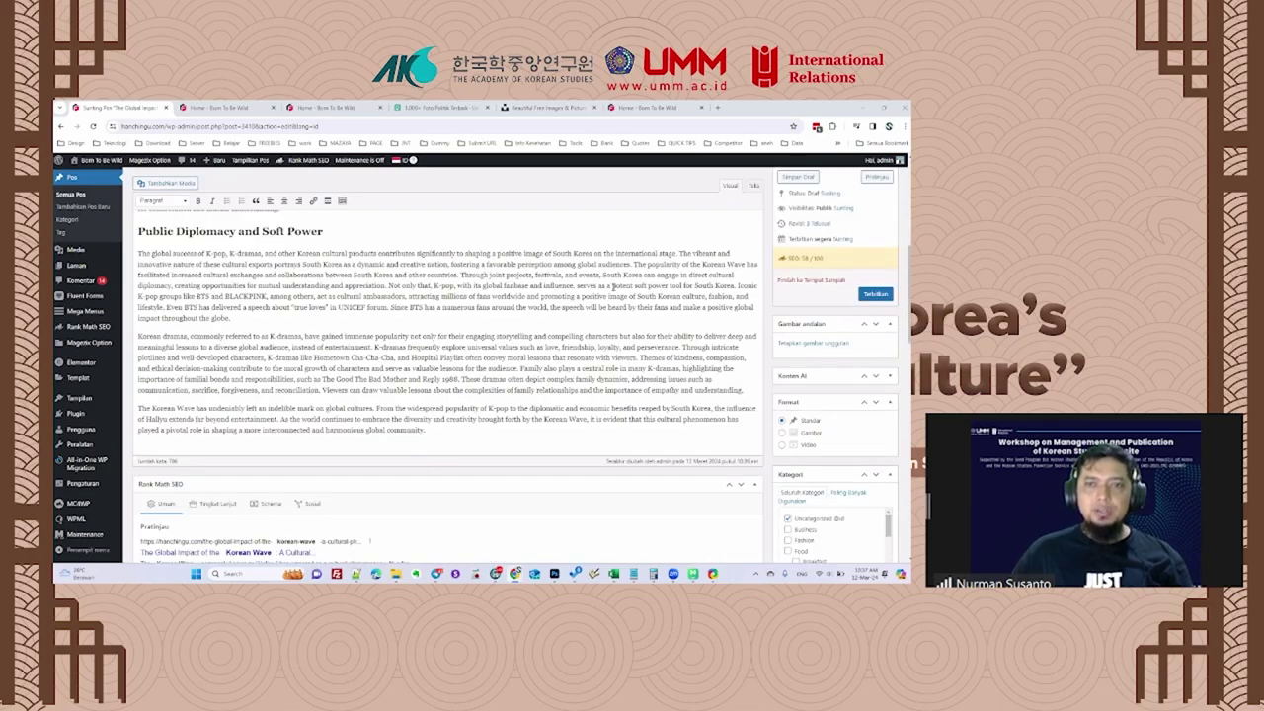
Set the ballot-box photo as featured image, publish the post, and open its live page.
{"action": "left_click", "coordinate": [811, 342]}
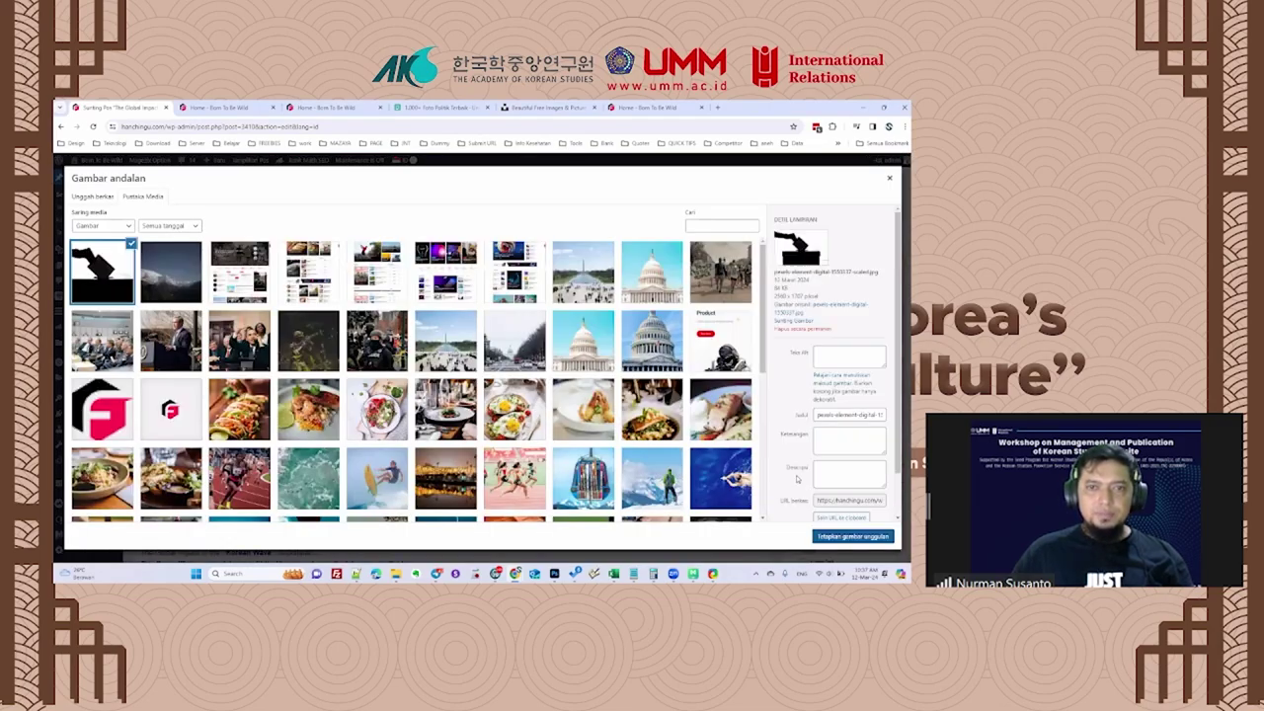
{"action": "left_click", "coordinate": [853, 536]}
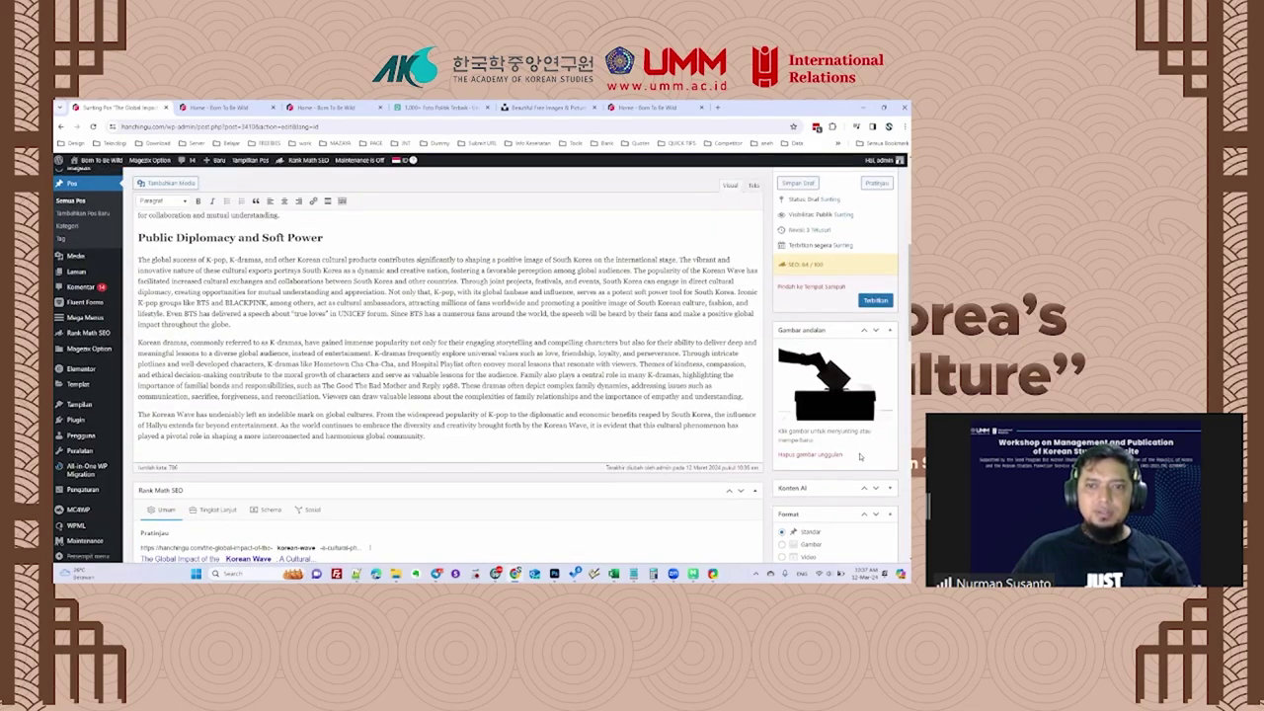
{"action": "scroll", "coordinate": [856, 446], "scroll_direction": "up", "scroll_amount": 3}
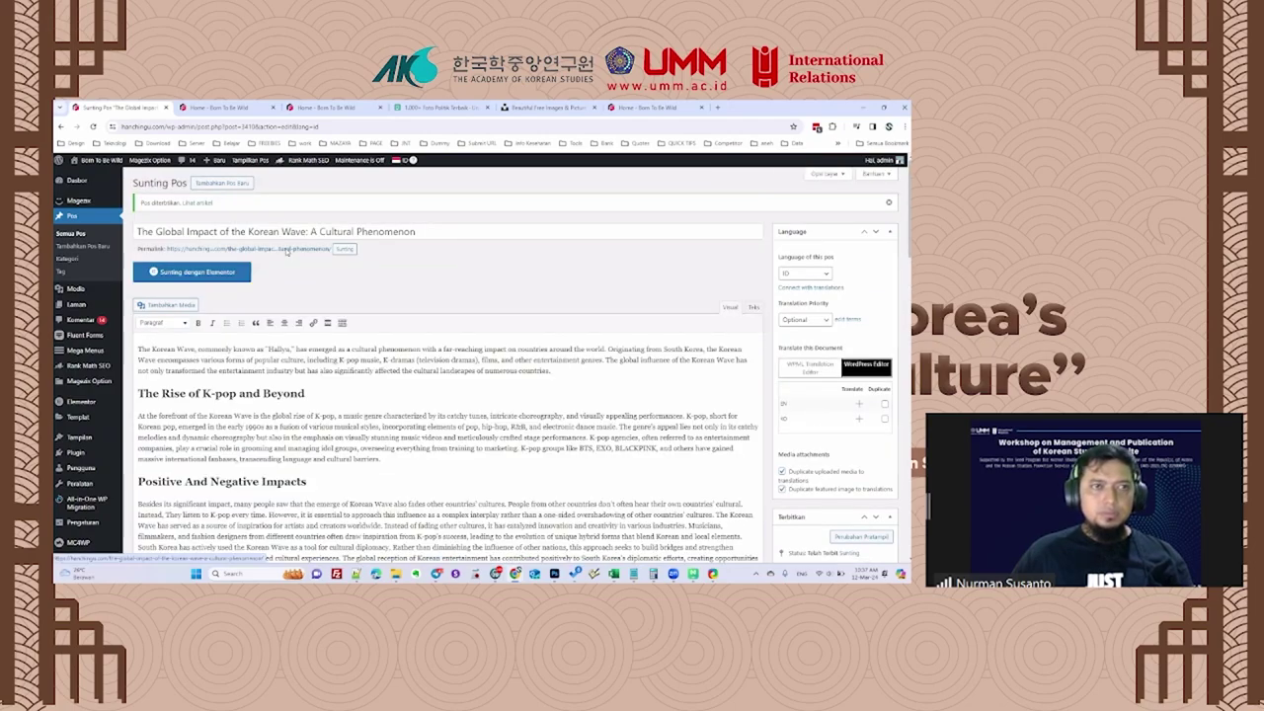
{"action": "left_click", "coordinate": [286, 249]}
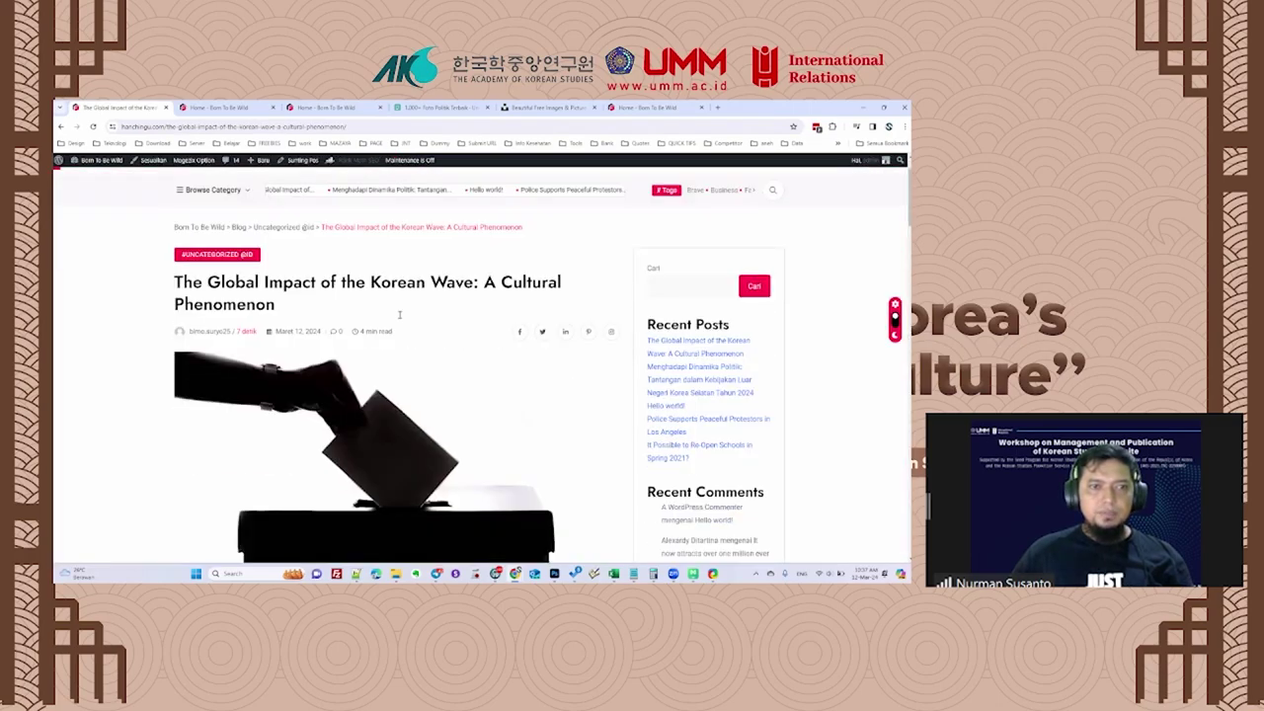
Scroll through the published article down to the 'Public Diplomacy and Soft Power' section.
{"action": "scroll", "coordinate": [417, 292], "scroll_direction": "down", "scroll_amount": 5}
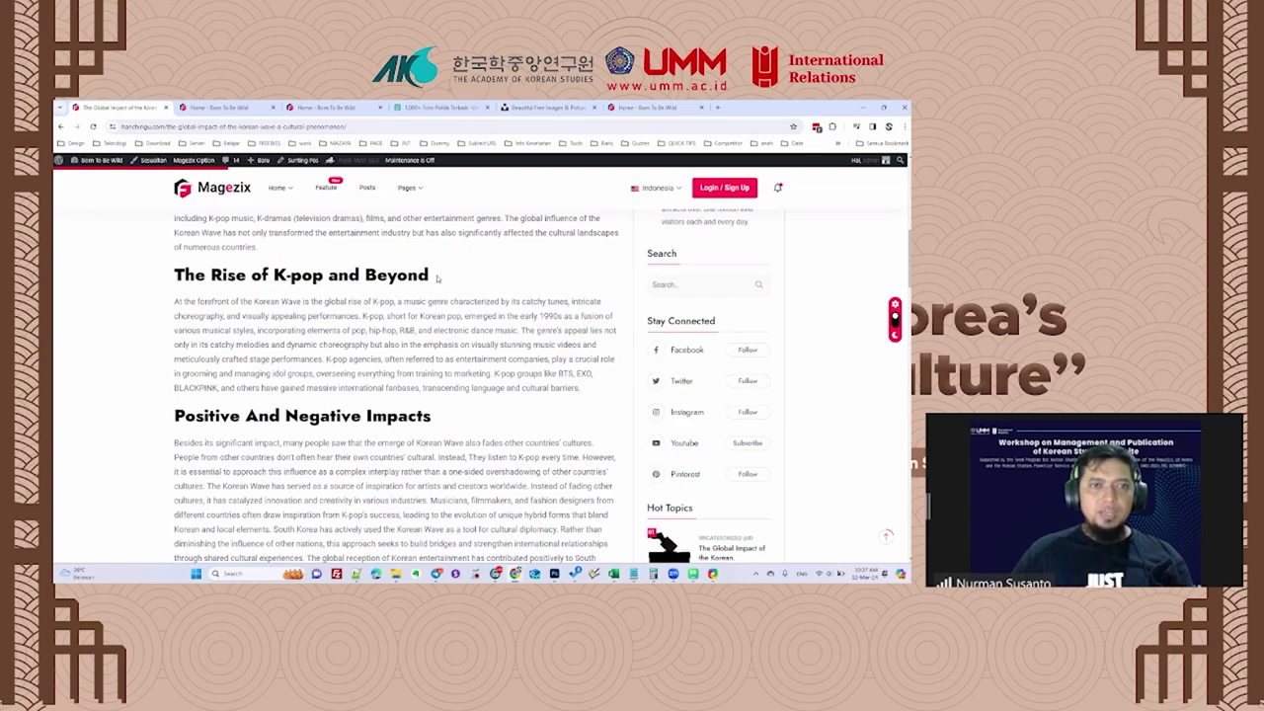
{"action": "scroll", "coordinate": [449, 333], "scroll_direction": "down", "scroll_amount": 2}
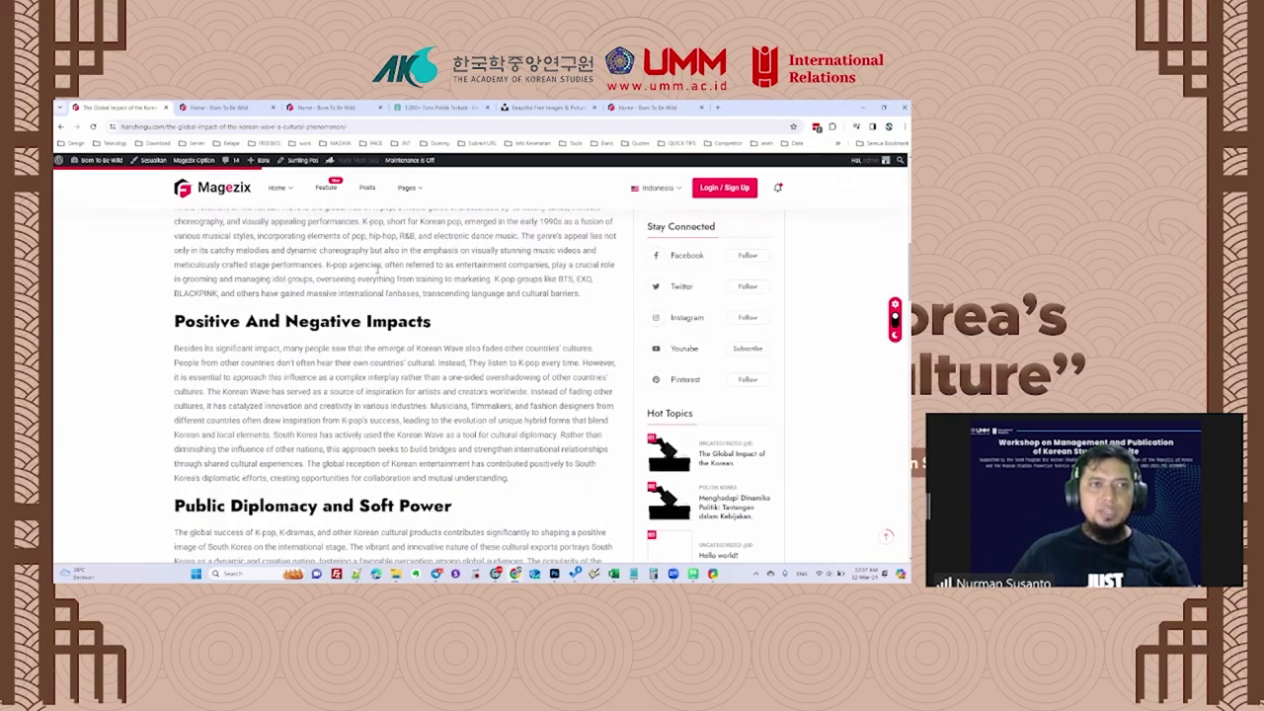
{"action": "scroll", "coordinate": [293, 177], "scroll_direction": "down", "scroll_amount": 2}
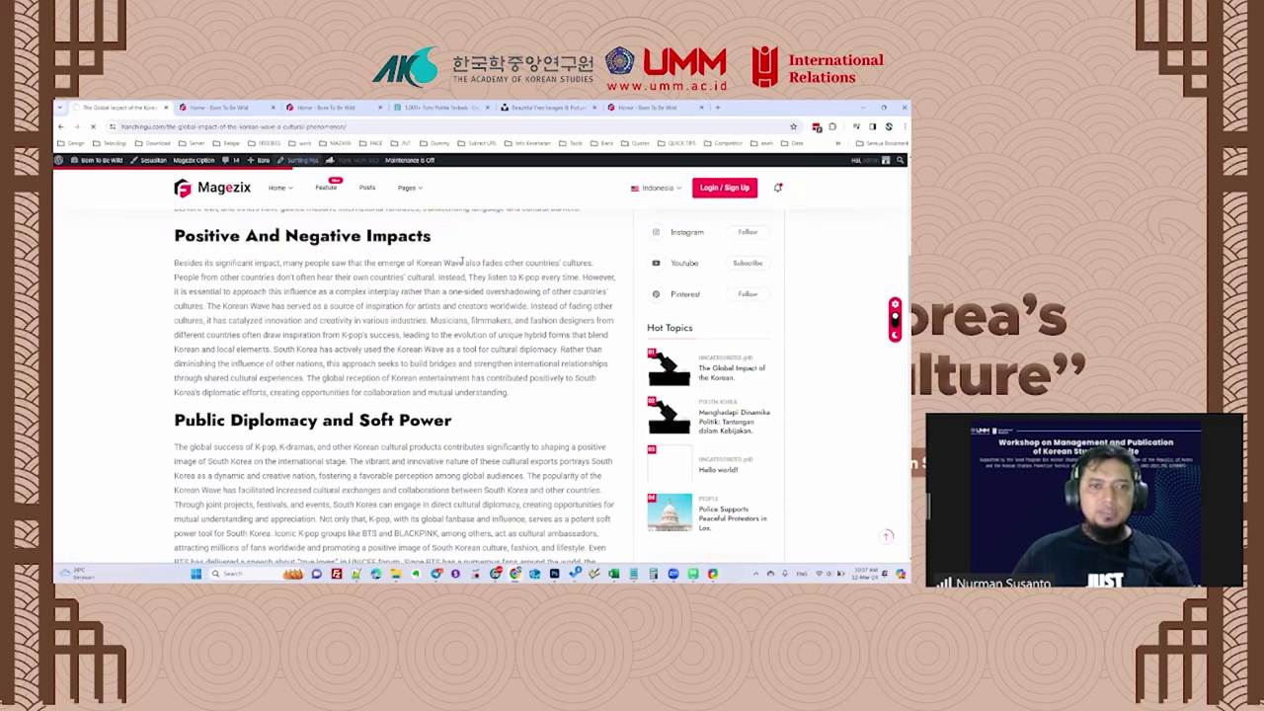
Insert the Capitol building photo on a new line below 'The Rise of K-pop and Beyond'.
{"action": "left_click", "coordinate": [320, 365]}
{"action": "key", "text": "Return"}
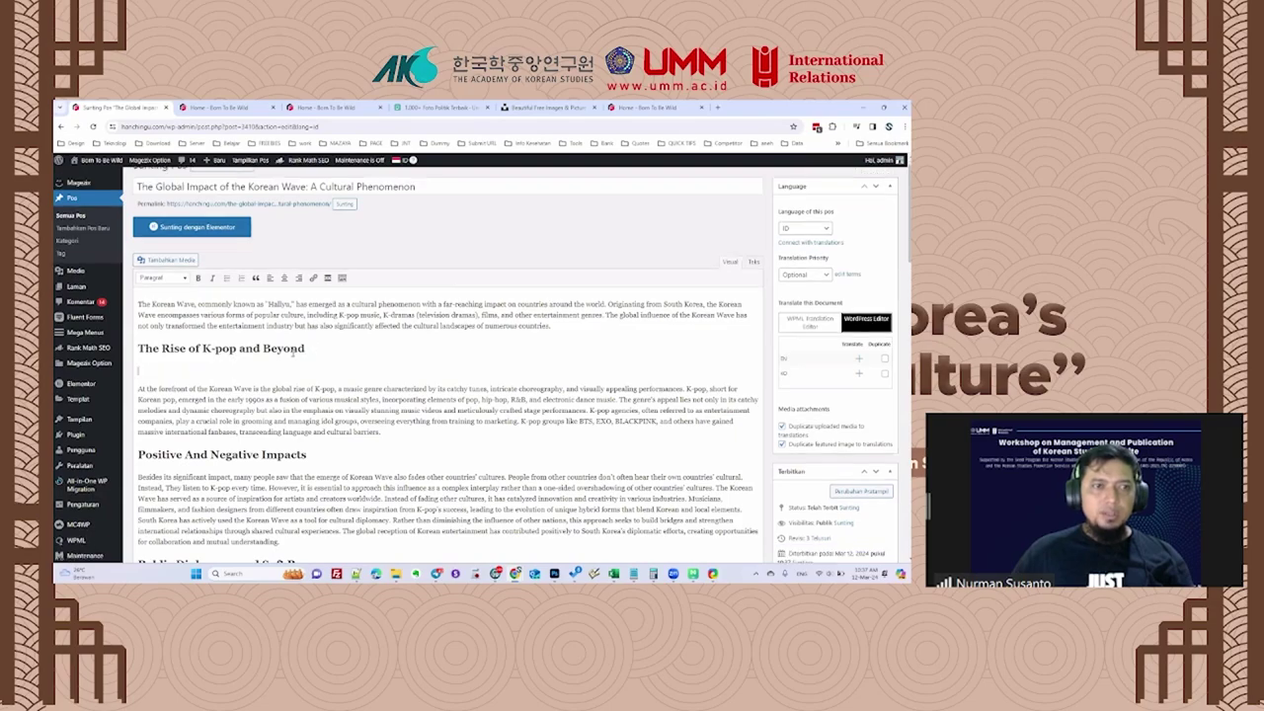
{"action": "left_click", "coordinate": [184, 262]}
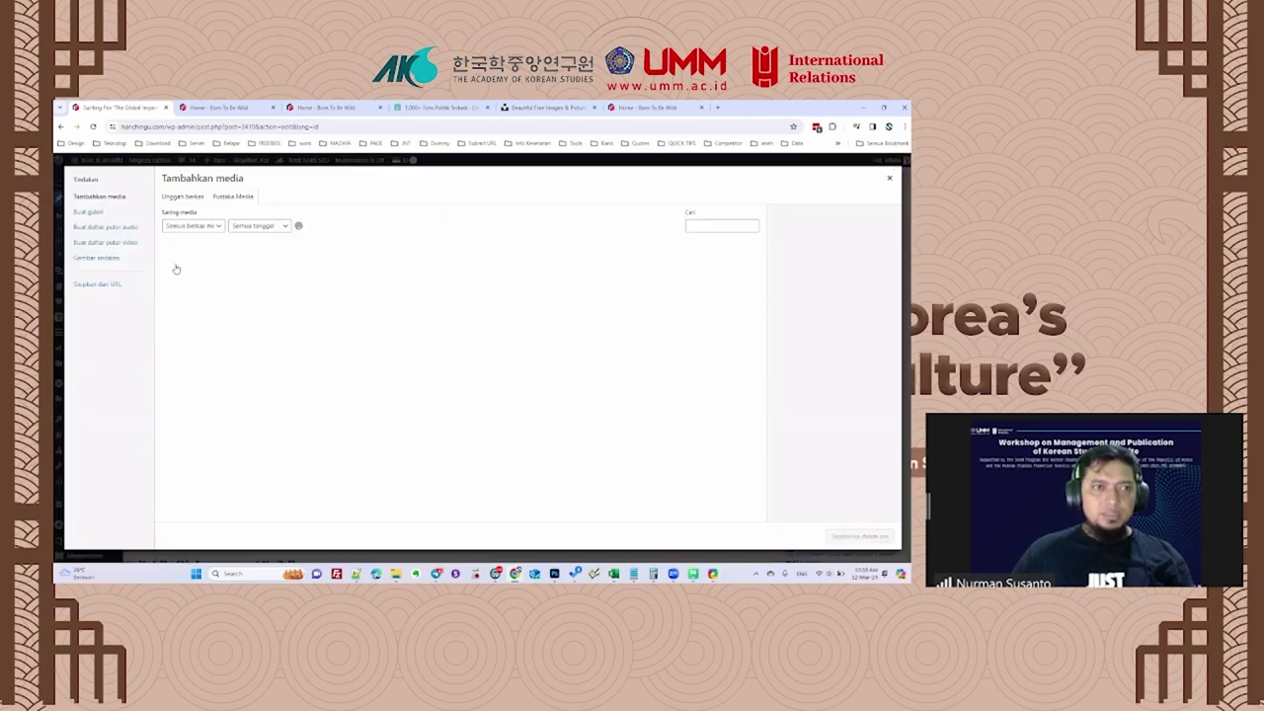
{"action": "key", "text": "Escape"}
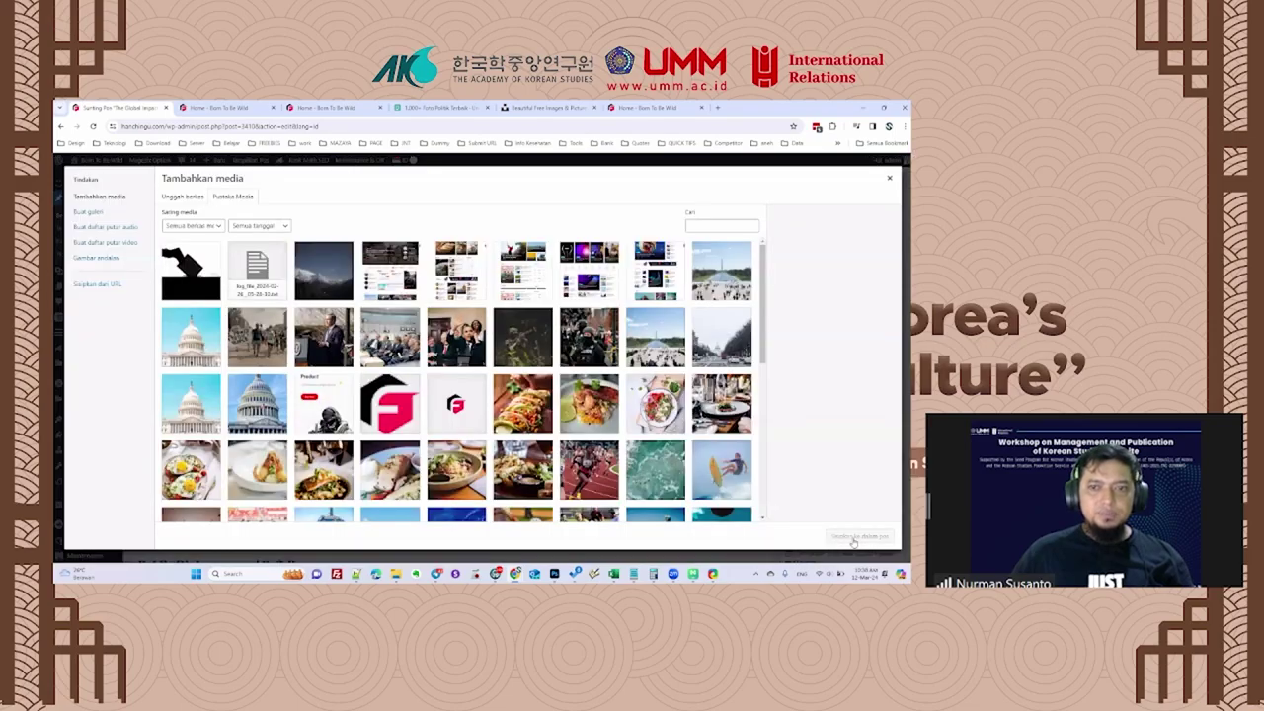
{"action": "left_click", "coordinate": [588, 403]}
{"action": "left_click", "coordinate": [859, 536]}
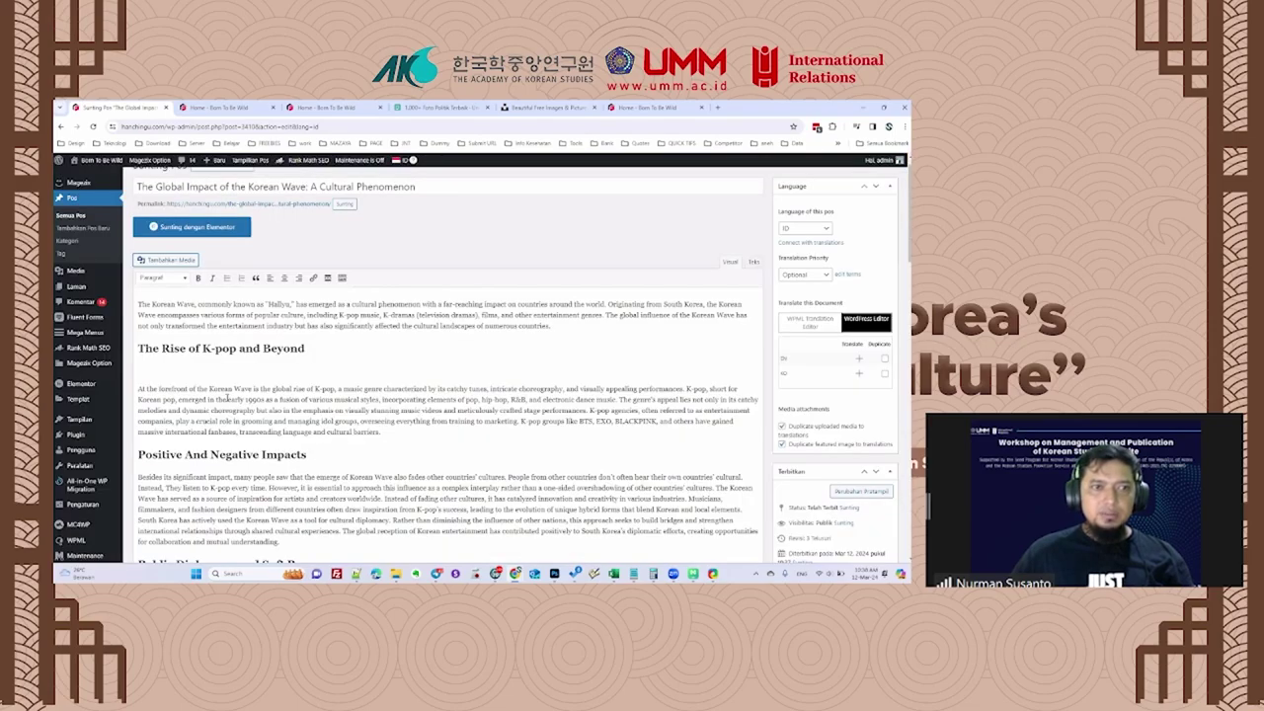
Open the Capitol image's details to start its caption, then switch to the Pexels page.
{"action": "left_click", "coordinate": [224, 396]}
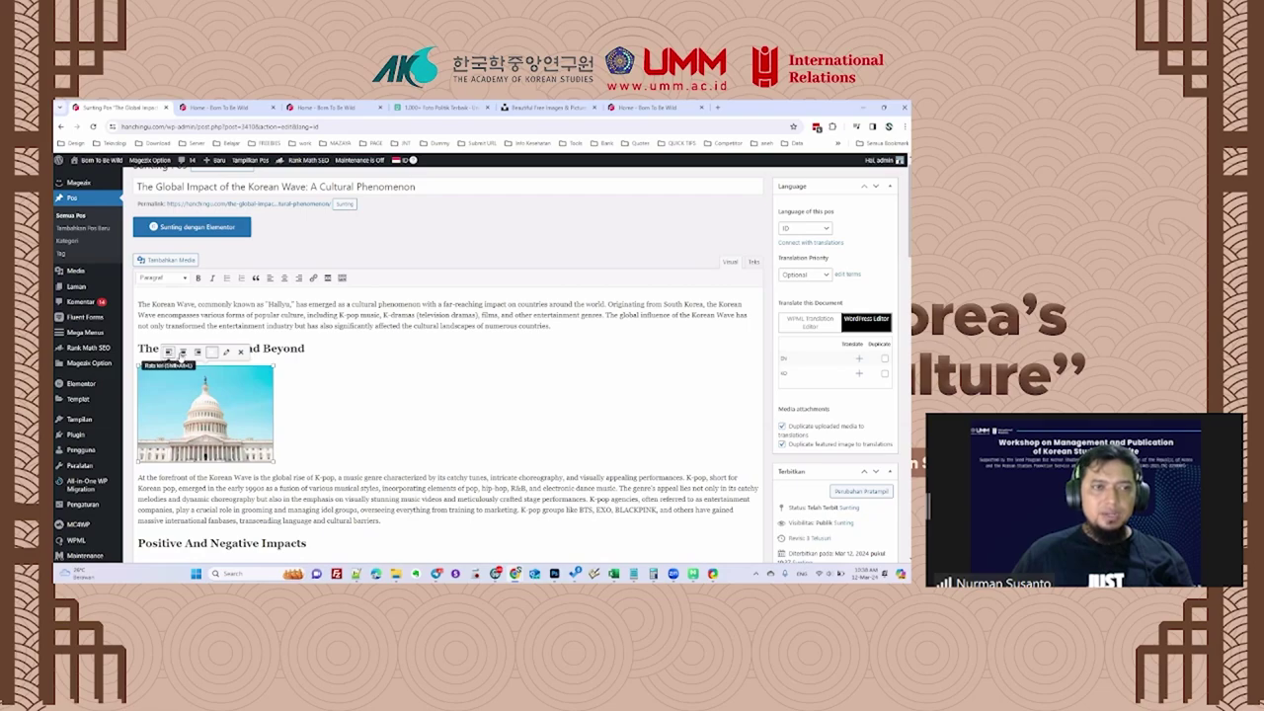
{"action": "left_click", "coordinate": [226, 352]}
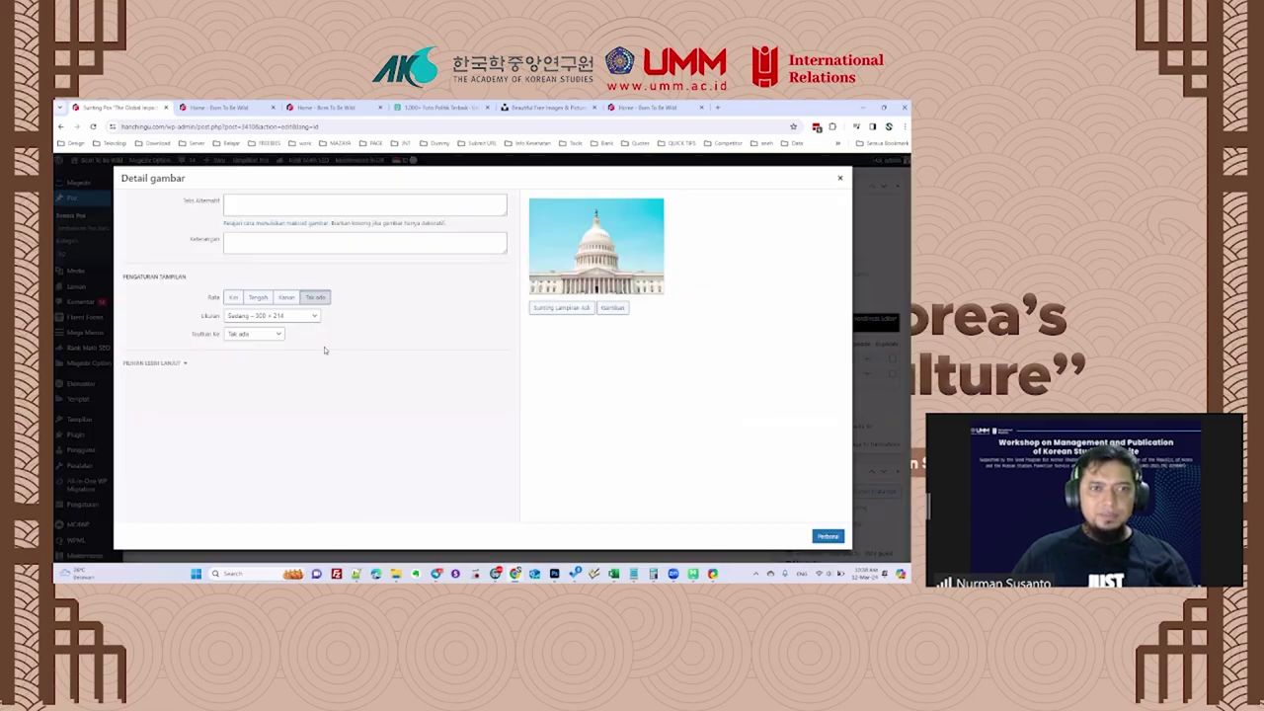
{"action": "left_click", "coordinate": [392, 240]}
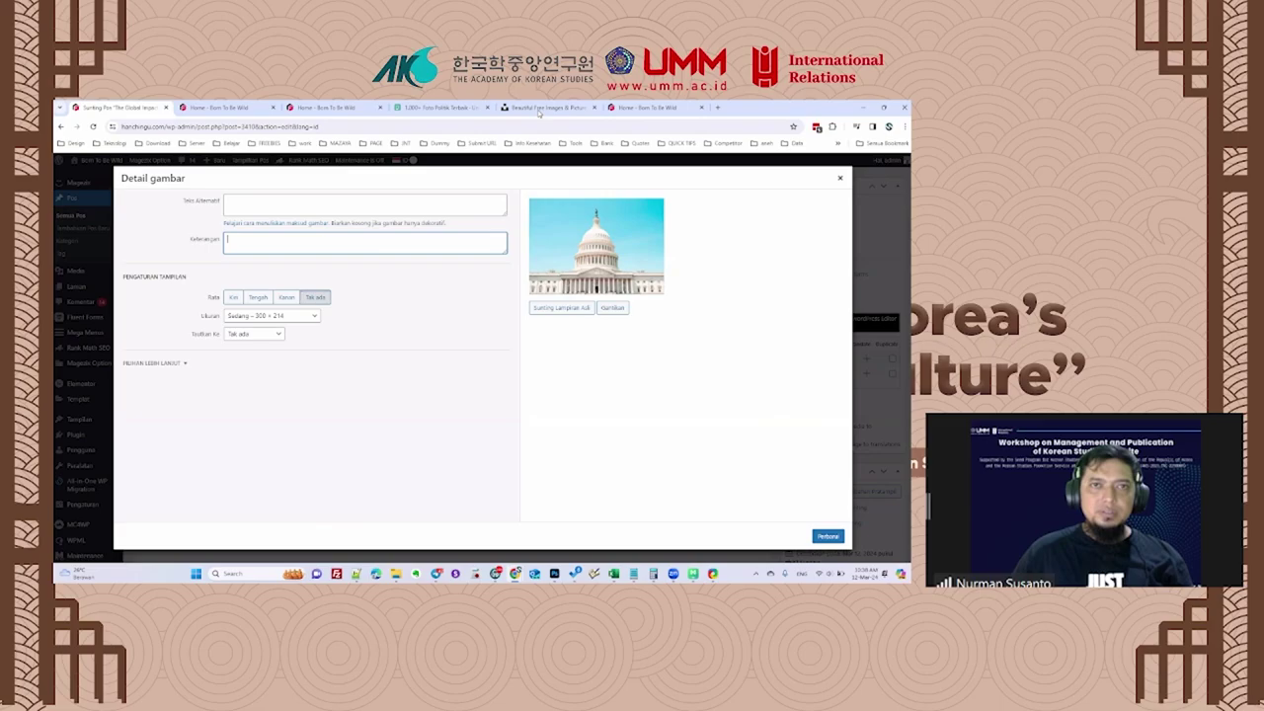
{"action": "left_click", "coordinate": [509, 107]}
{"action": "left_click", "coordinate": [440, 107]}
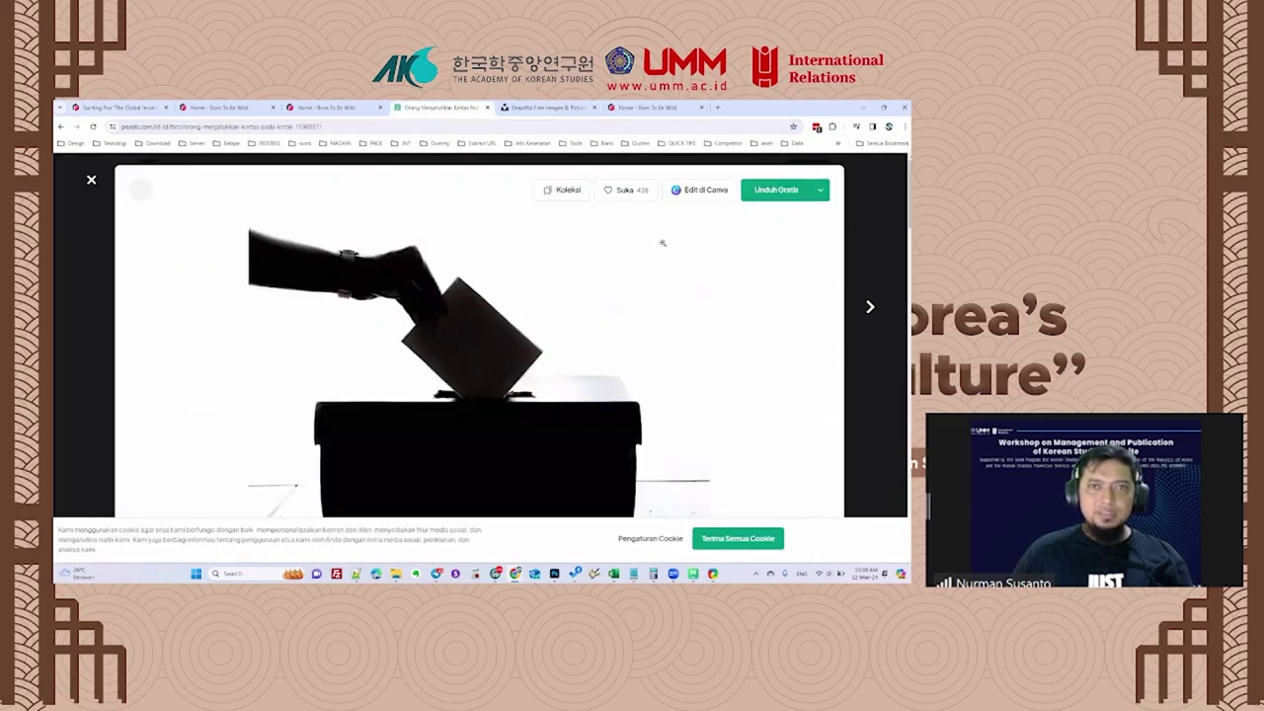
Review the ballot-box photo's details on Pexels and copy the credit 'Element5 Digital'.
{"action": "scroll", "coordinate": [644, 332], "scroll_direction": "down", "scroll_amount": 1}
{"action": "scroll", "coordinate": [622, 346], "scroll_direction": "down", "scroll_amount": 1}
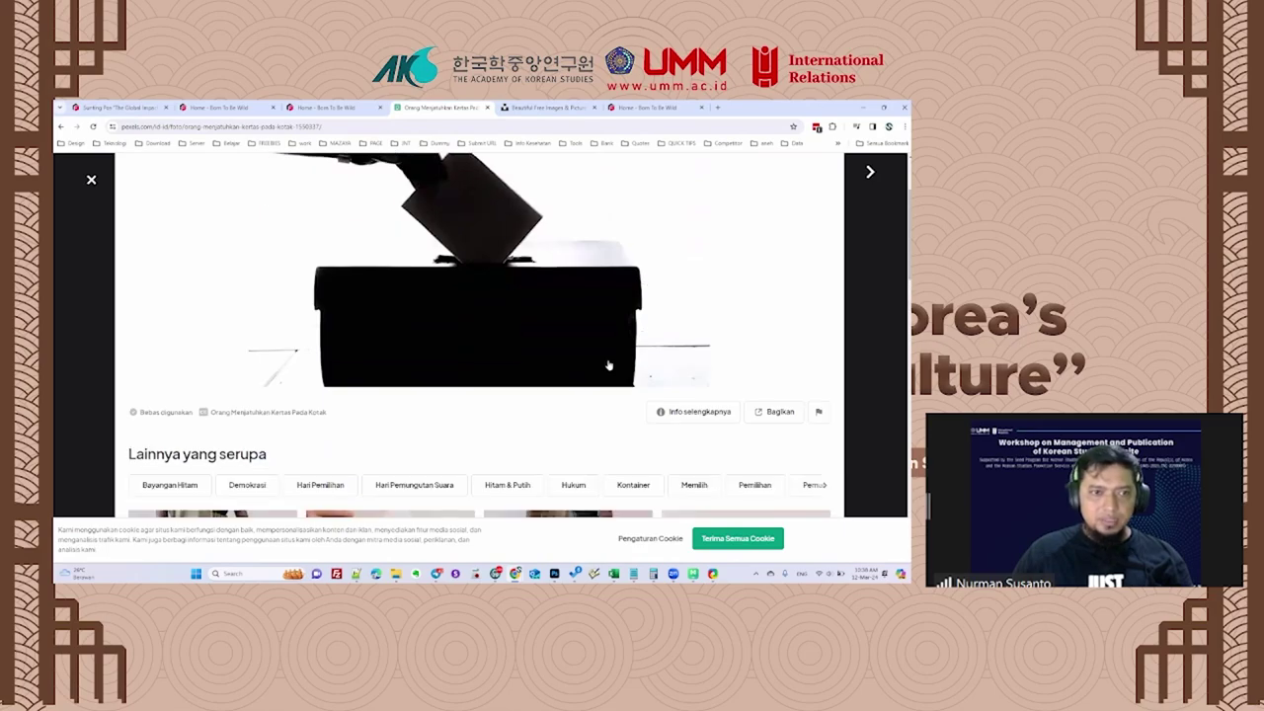
{"action": "scroll", "coordinate": [696, 296], "scroll_direction": "down", "scroll_amount": 1}
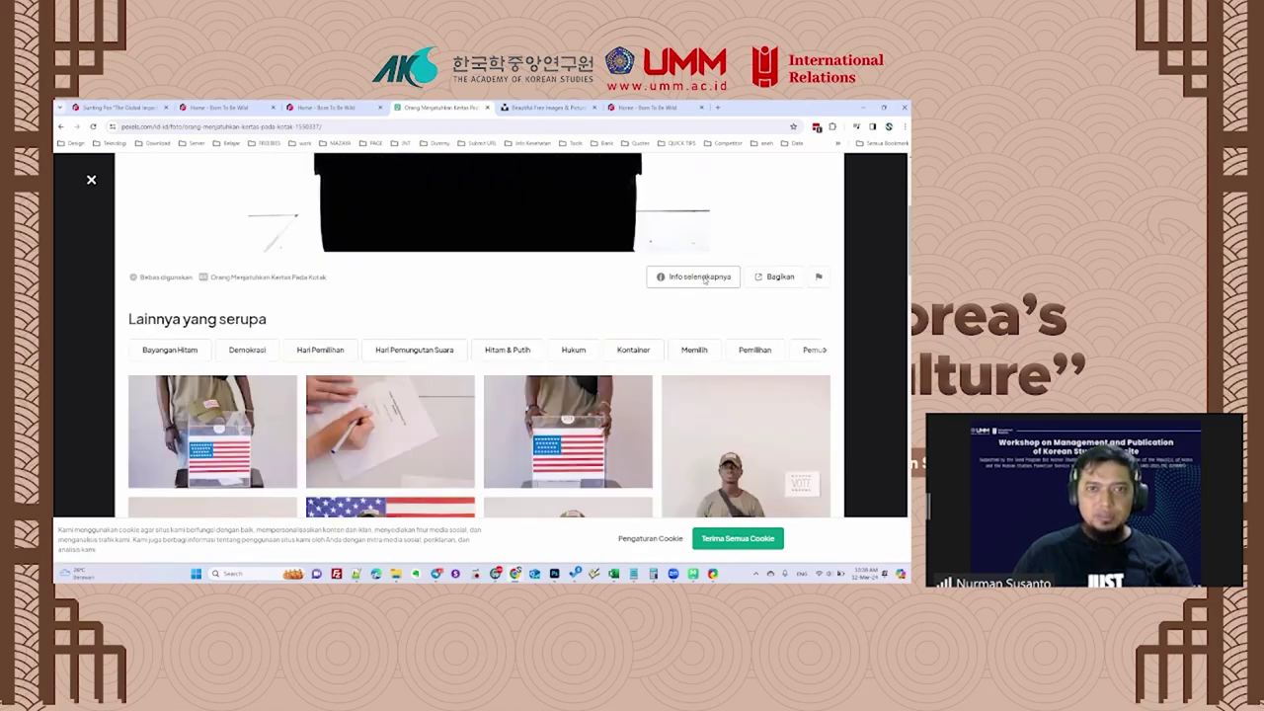
{"action": "left_click", "coordinate": [699, 278]}
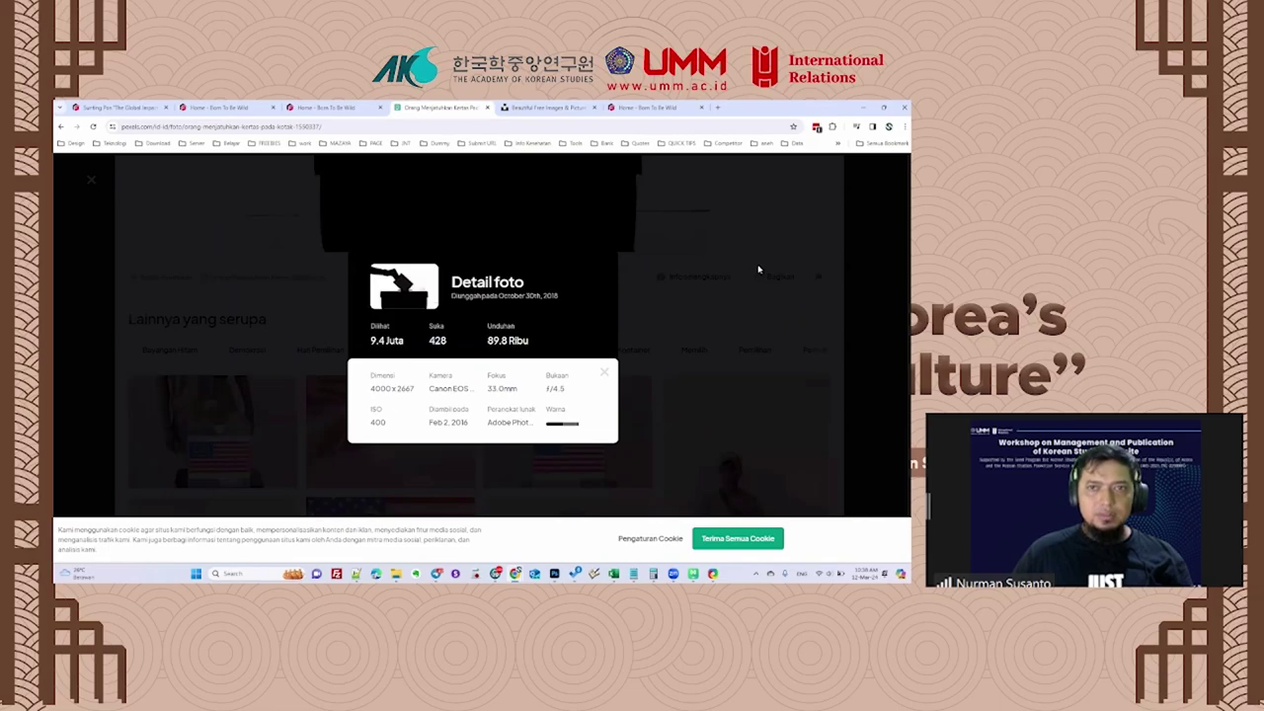
{"action": "left_click", "coordinate": [721, 264]}
{"action": "scroll", "coordinate": [542, 286], "scroll_direction": "up", "scroll_amount": 1}
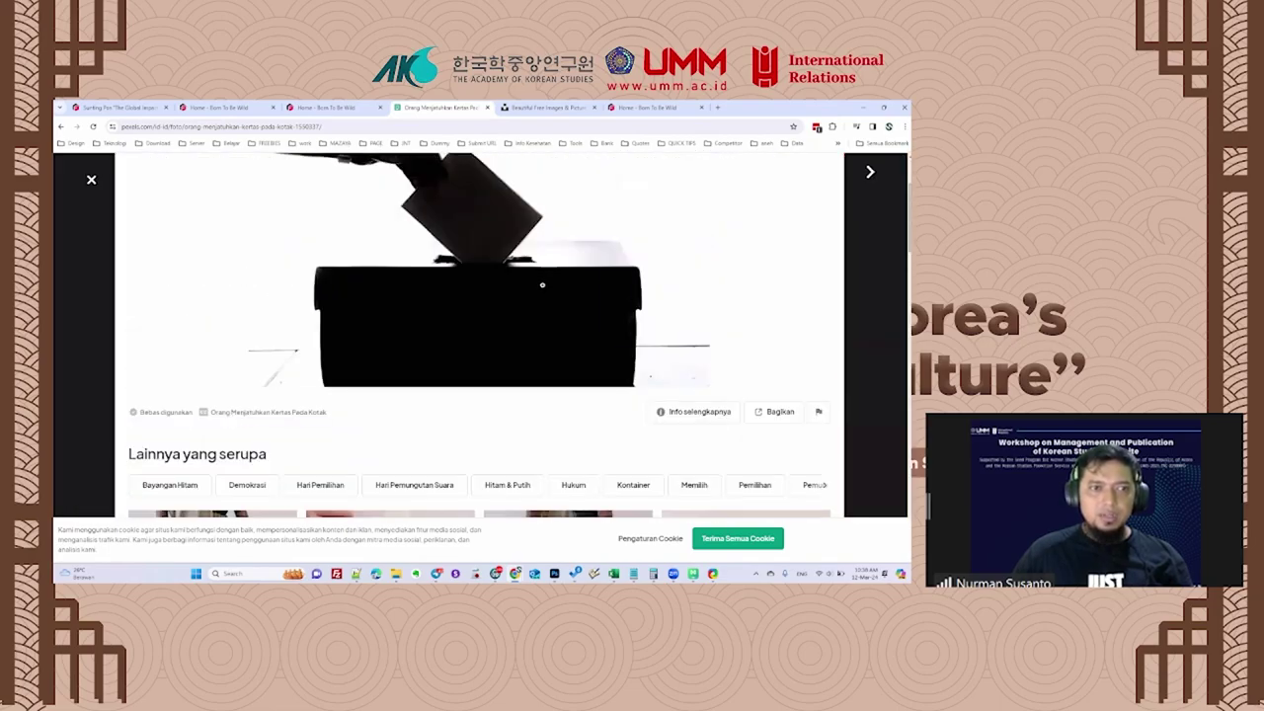
{"action": "scroll", "coordinate": [542, 284], "scroll_direction": "up", "scroll_amount": 1}
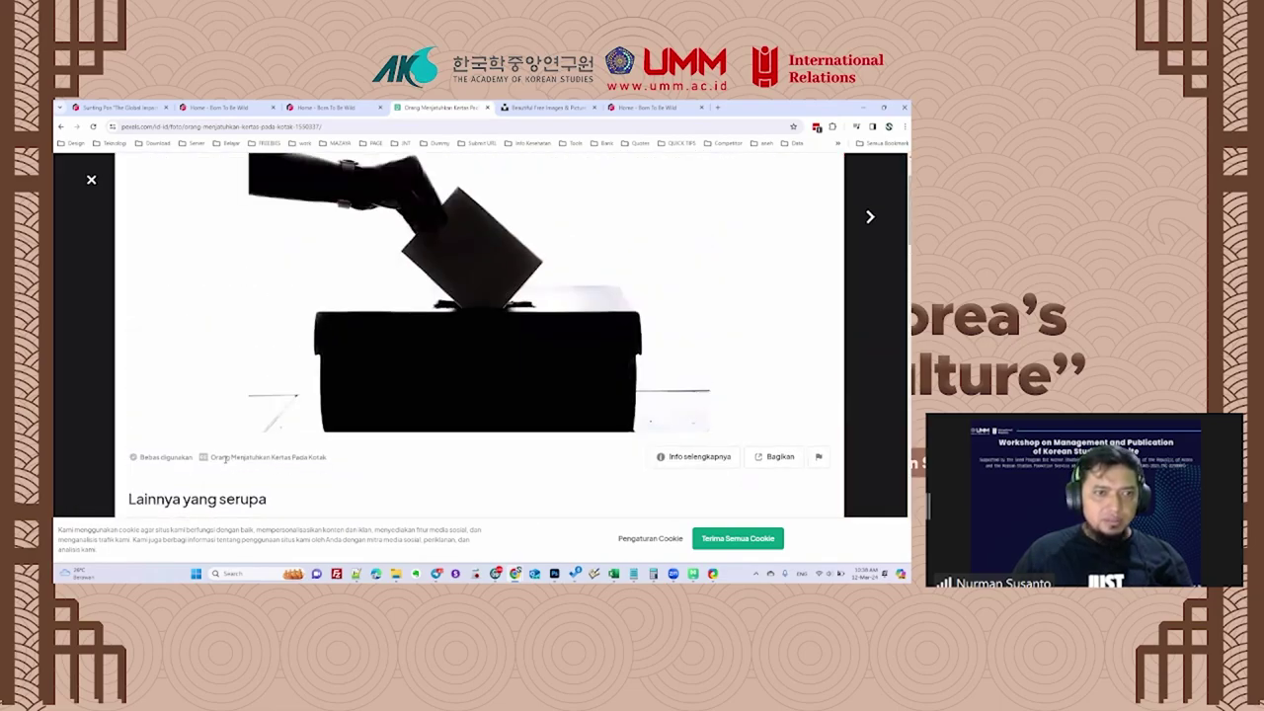
{"action": "scroll", "coordinate": [404, 375], "scroll_direction": "up", "scroll_amount": 2}
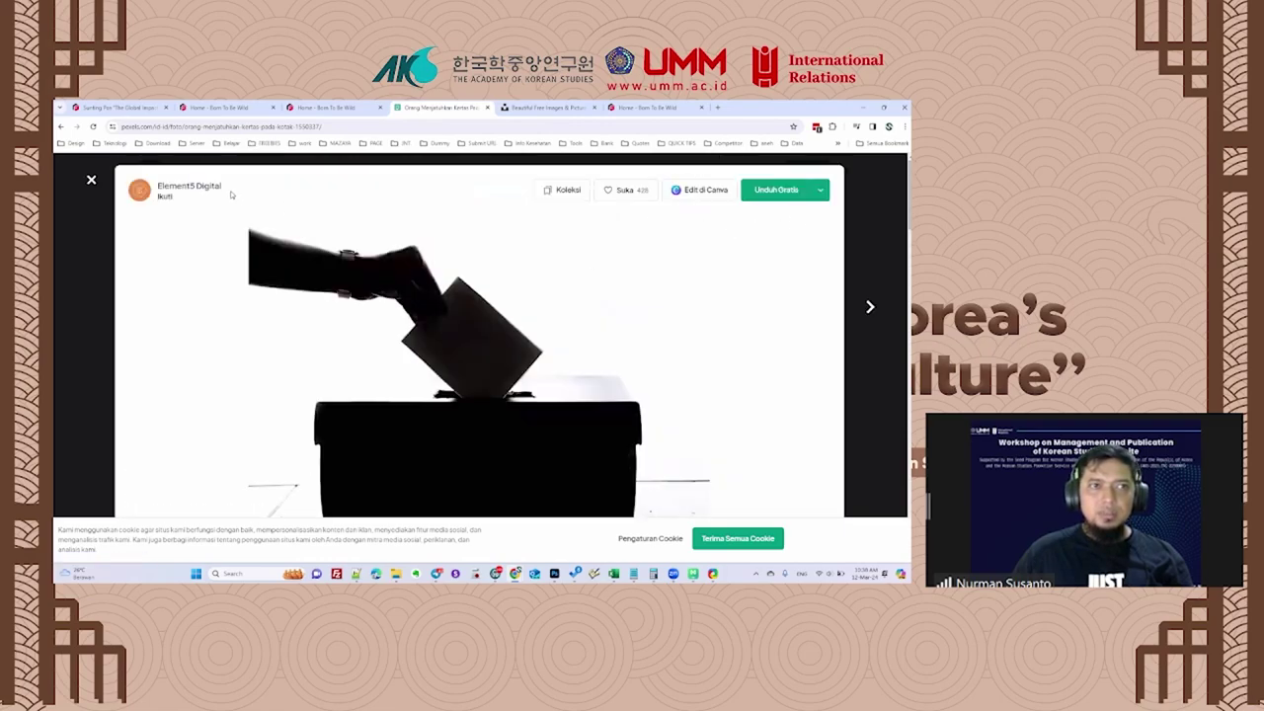
{"action": "left_click_drag", "start_coordinate": [221, 187], "coordinate": [188, 195]}
{"action": "key", "text": "ctrl+c"}
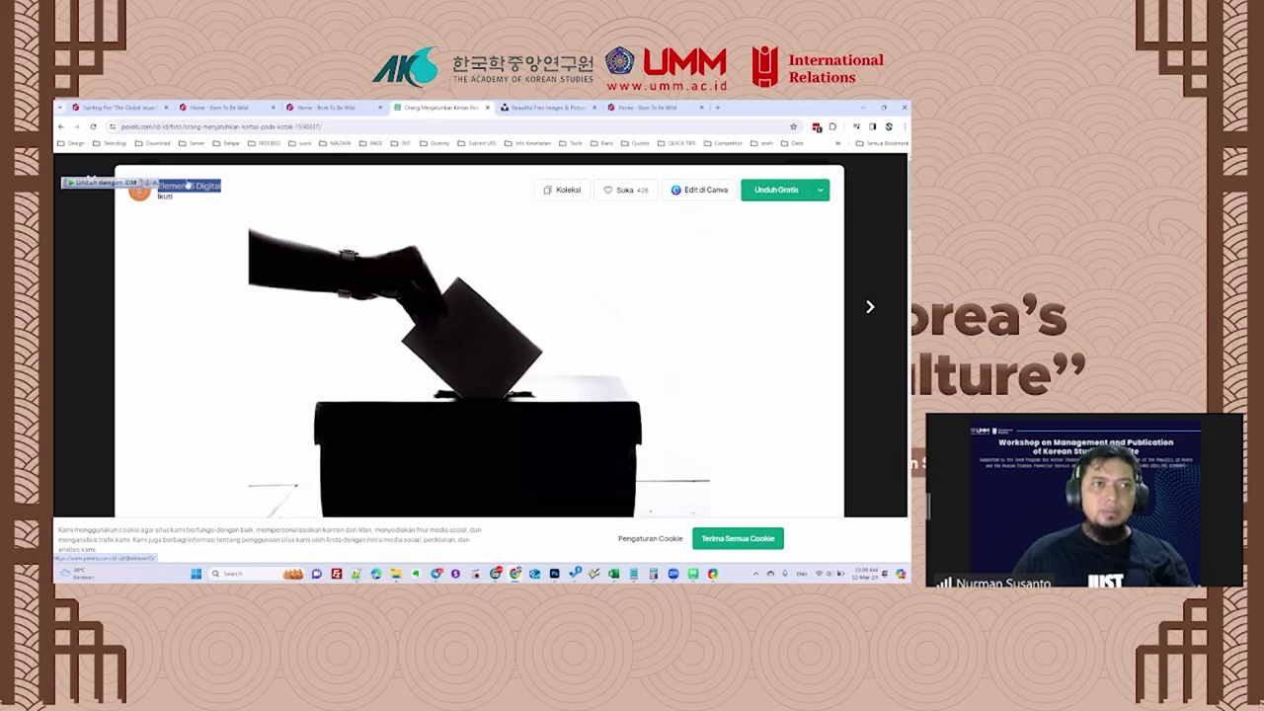
{"action": "left_click_drag", "start_coordinate": [188, 194], "coordinate": [148, 188]}
Paste 'Element5 Digital' as the Capitol image caption and apply it.
{"action": "left_click", "coordinate": [119, 107]}
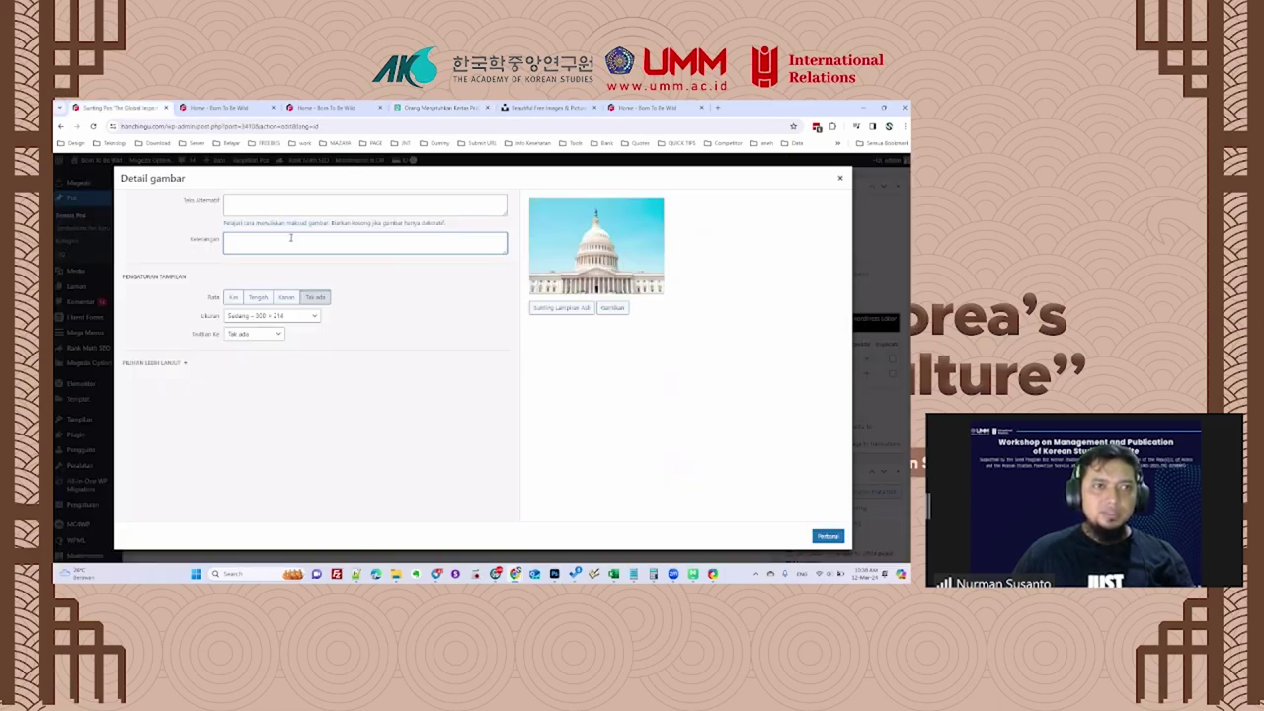
{"action": "key", "text": "ctrl+v"}
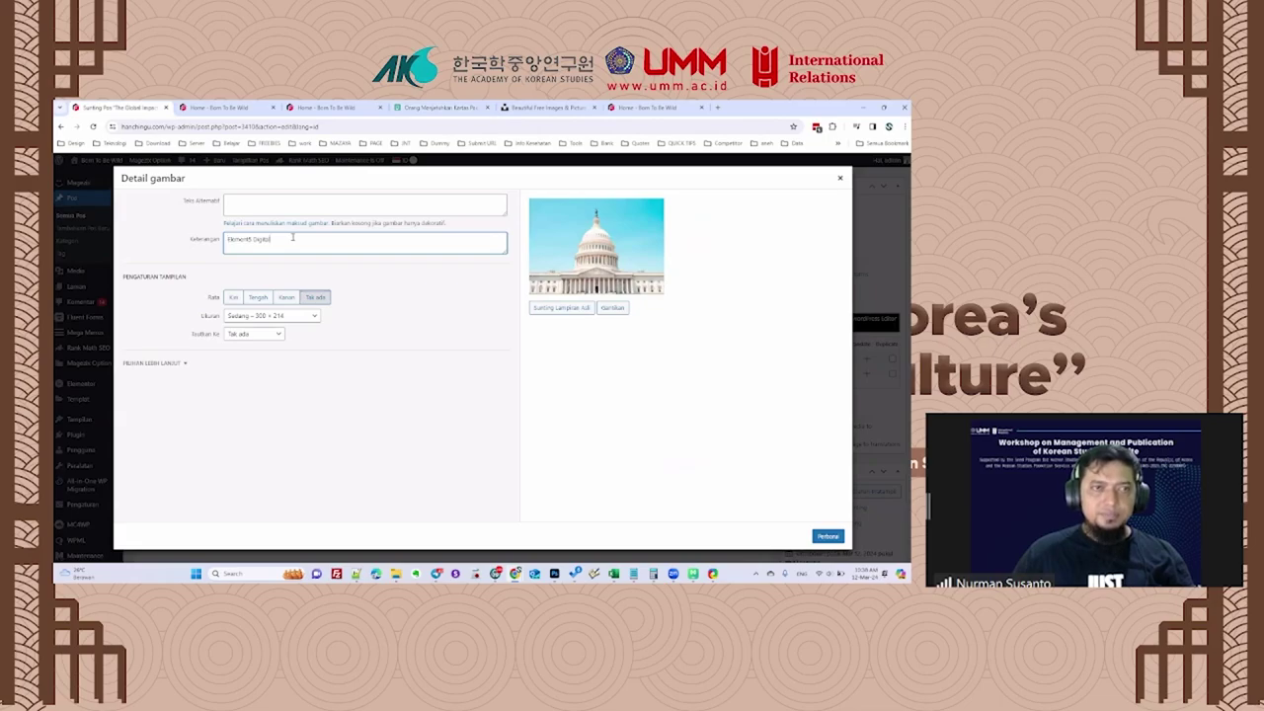
{"action": "left_click", "coordinate": [824, 537]}
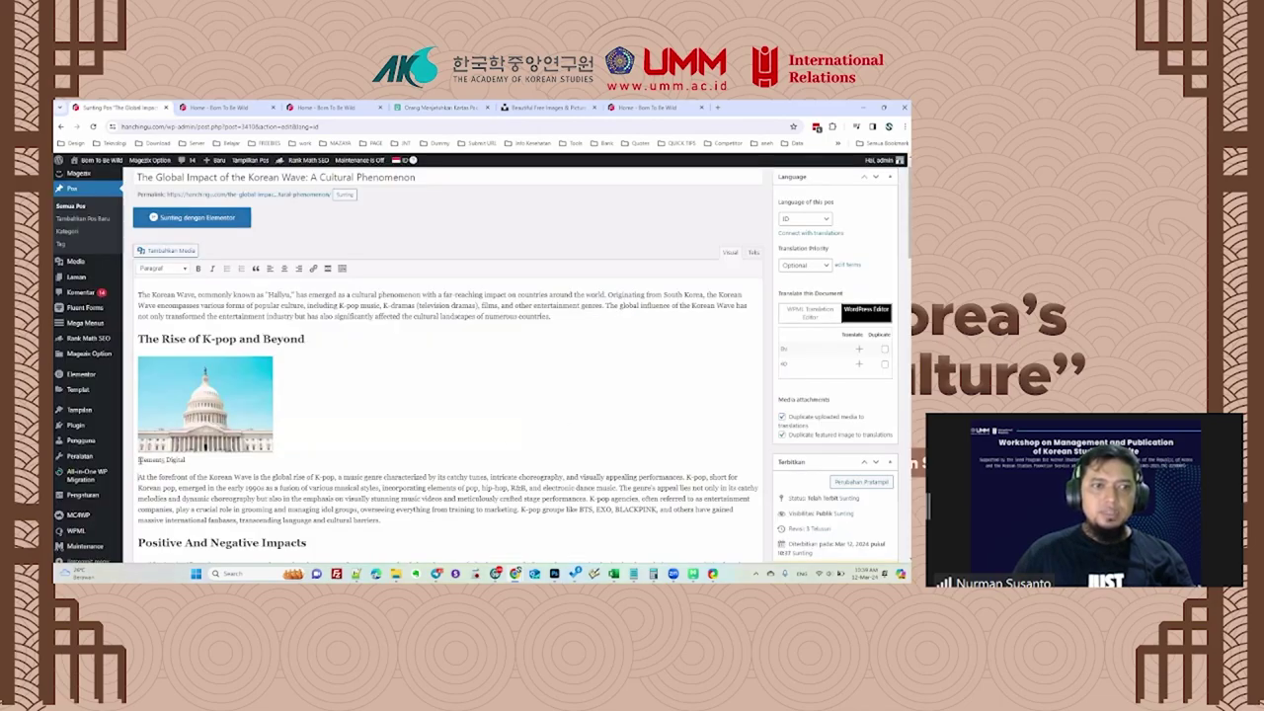
{"action": "left_click_drag", "start_coordinate": [193, 459], "coordinate": [139, 459]}
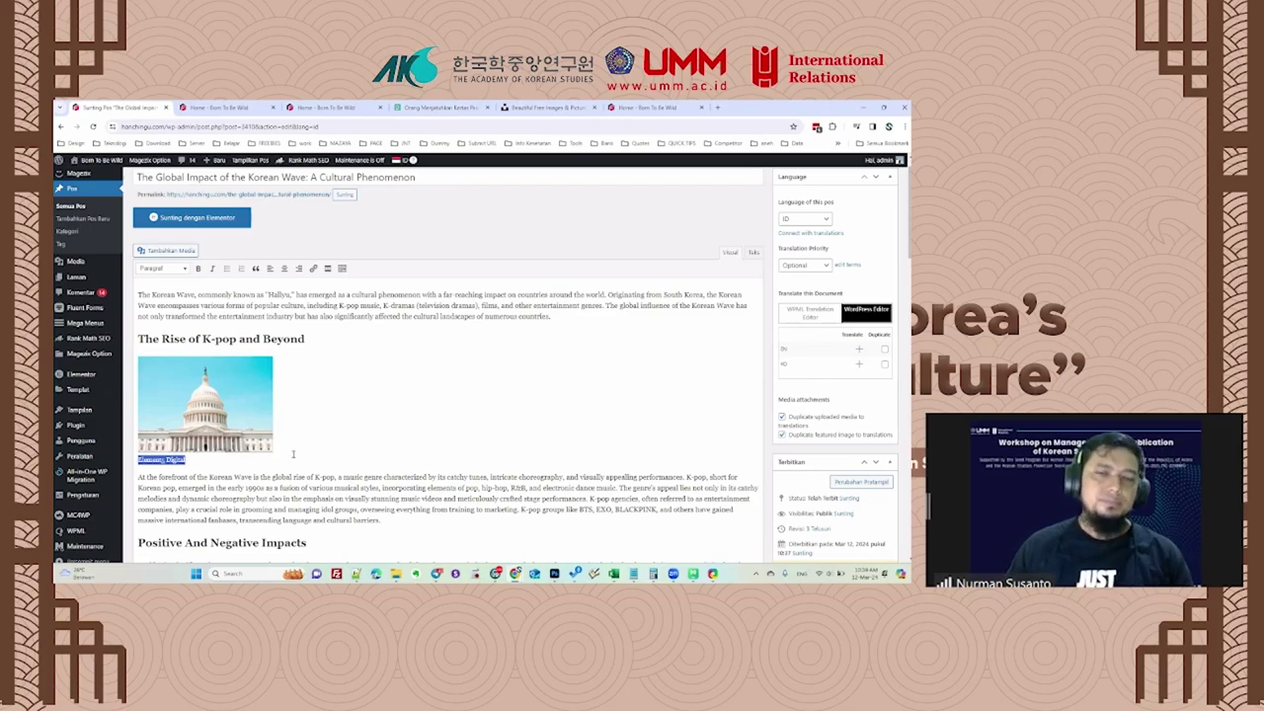
Save the updated Korean Wave post with Ctrl+S.
{"action": "scroll", "coordinate": [353, 424], "scroll_direction": "down", "scroll_amount": 15}
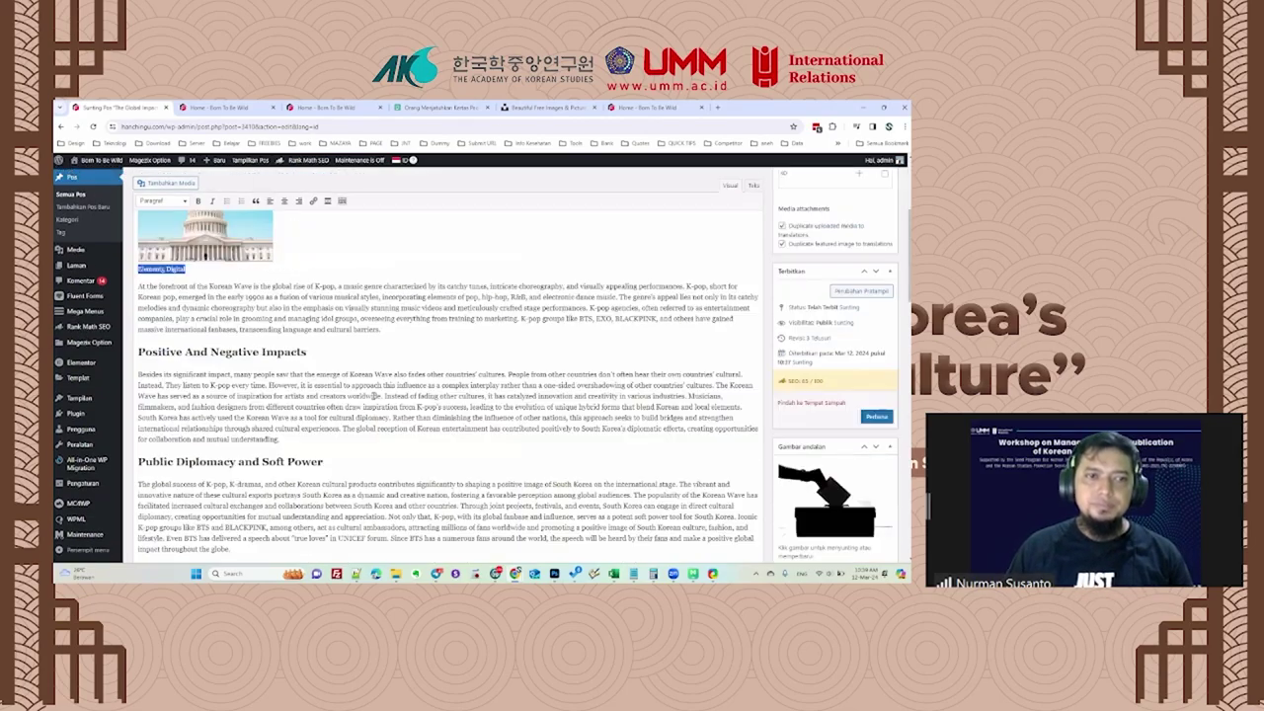
{"action": "scroll", "coordinate": [588, 350], "scroll_direction": "up", "scroll_amount": 3}
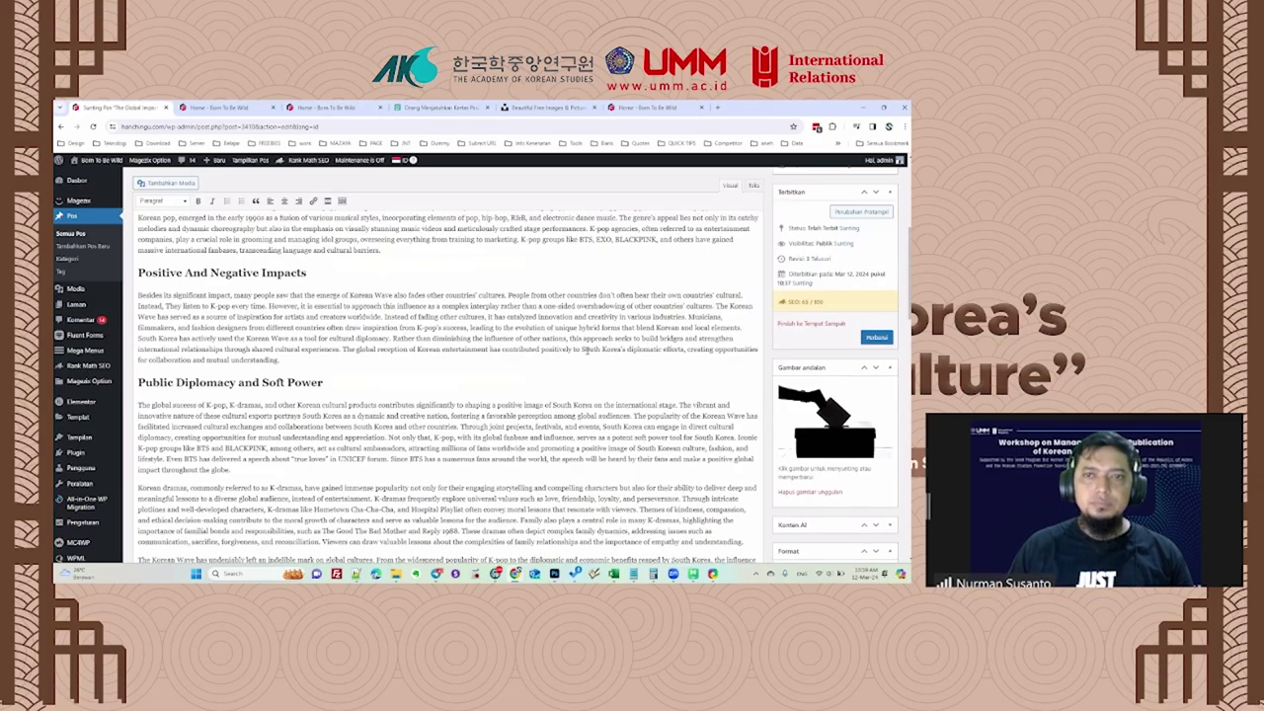
{"action": "scroll", "coordinate": [549, 336], "scroll_direction": "up", "scroll_amount": 3}
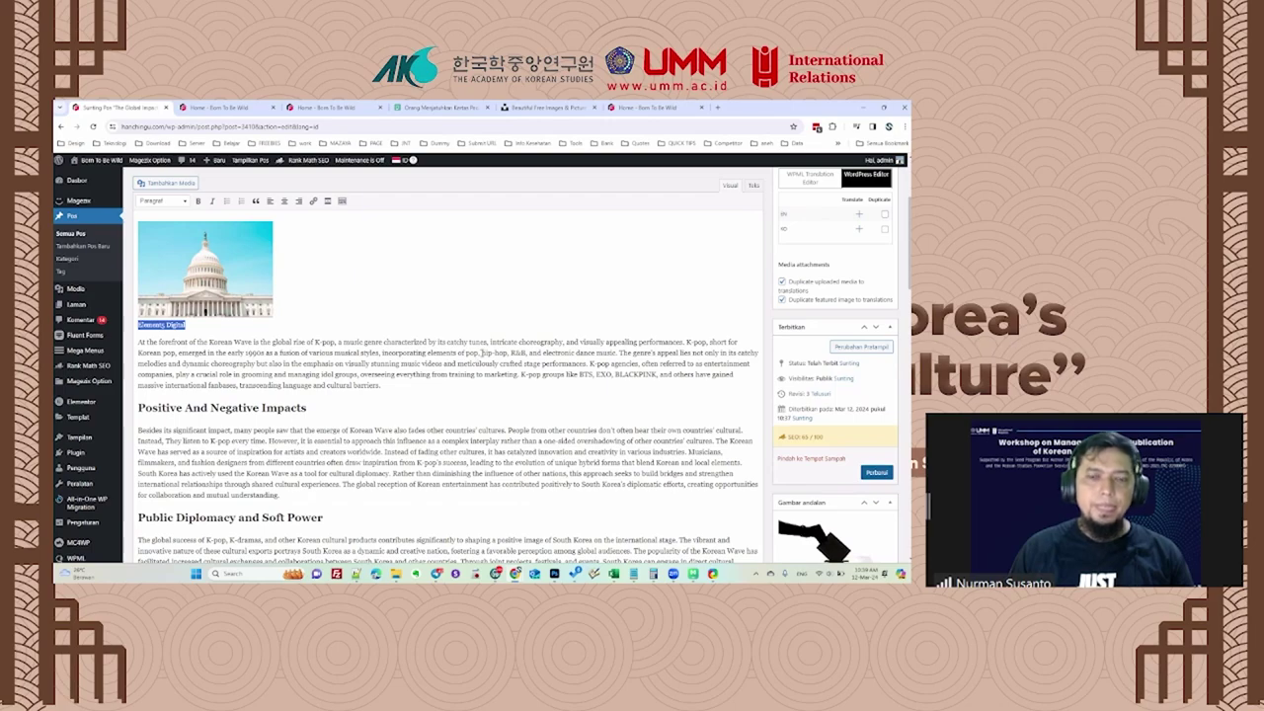
{"action": "key", "text": "ctrl+s"}
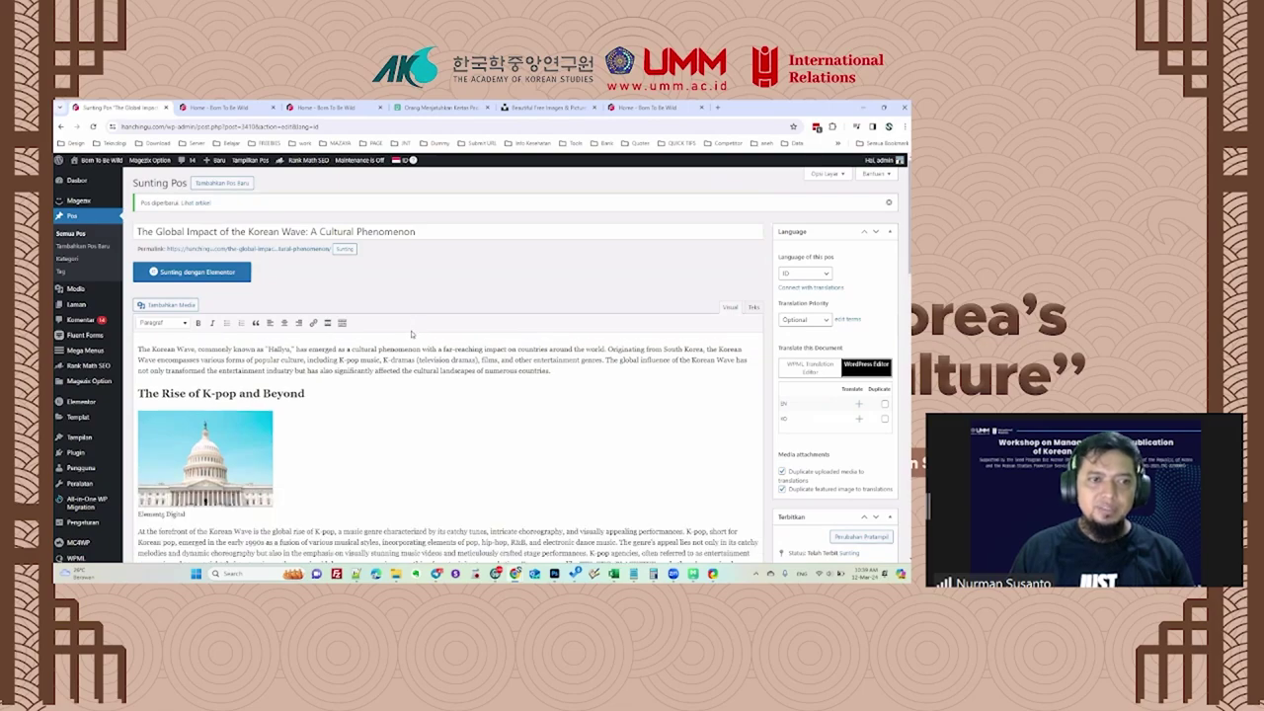
{"action": "scroll", "coordinate": [409, 333], "scroll_direction": "down", "scroll_amount": 1}
{"action": "scroll", "coordinate": [346, 296], "scroll_direction": "up", "scroll_amount": 2}
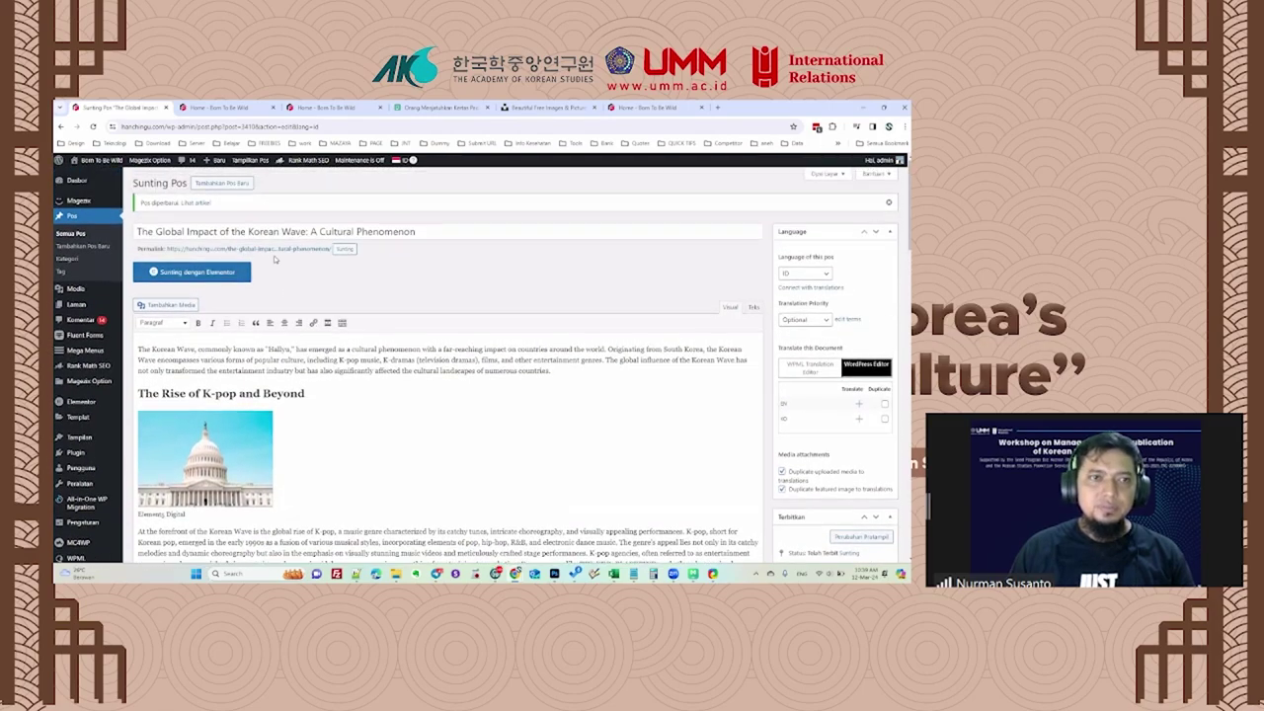
Check the live page's captioned Capitol photo under the K-pop heading, then return to editing.
{"action": "left_click", "coordinate": [275, 251]}
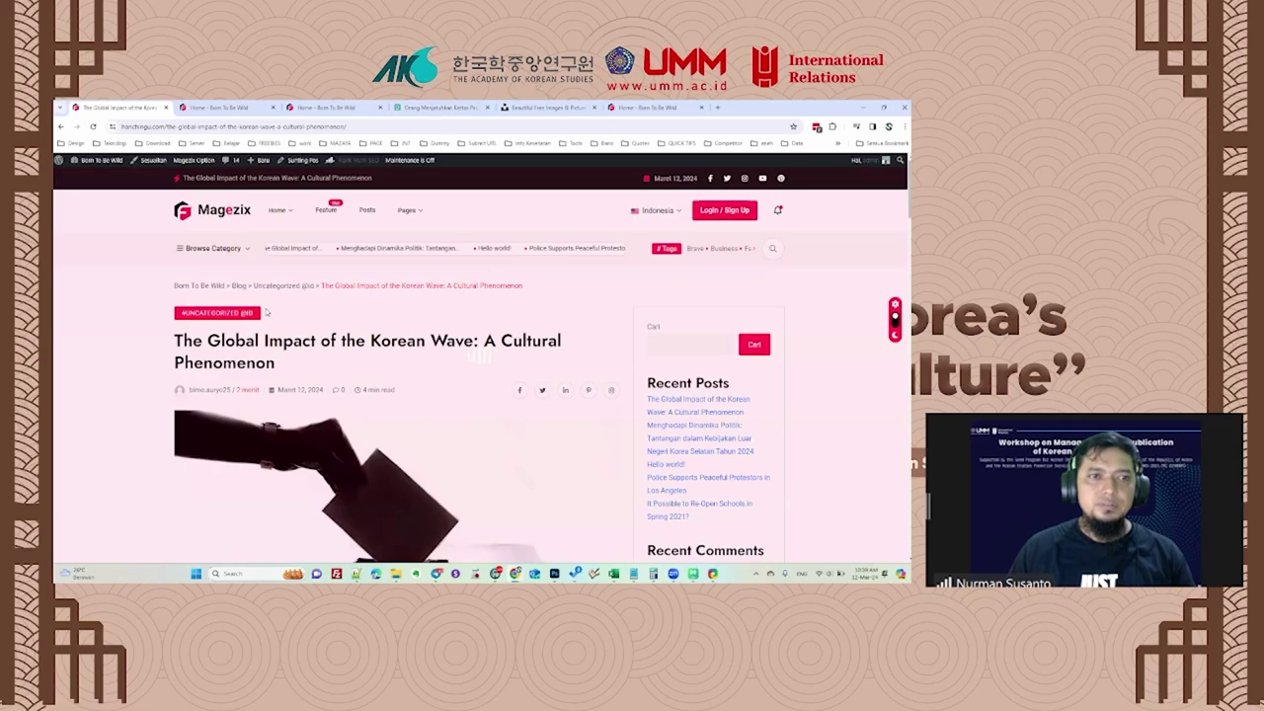
{"action": "scroll", "coordinate": [409, 319], "scroll_direction": "down", "scroll_amount": 5}
{"action": "scroll", "coordinate": [409, 319], "scroll_direction": "down", "scroll_amount": 3}
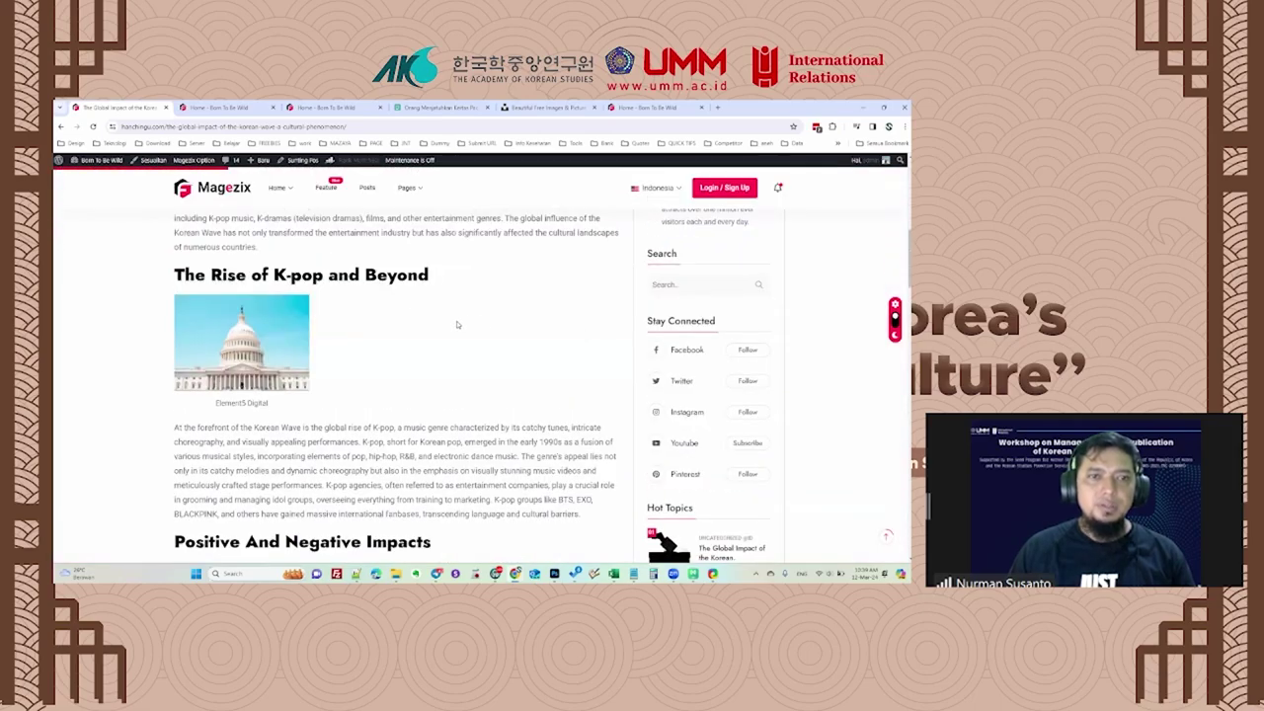
{"action": "scroll", "coordinate": [461, 325], "scroll_direction": "down", "scroll_amount": 5}
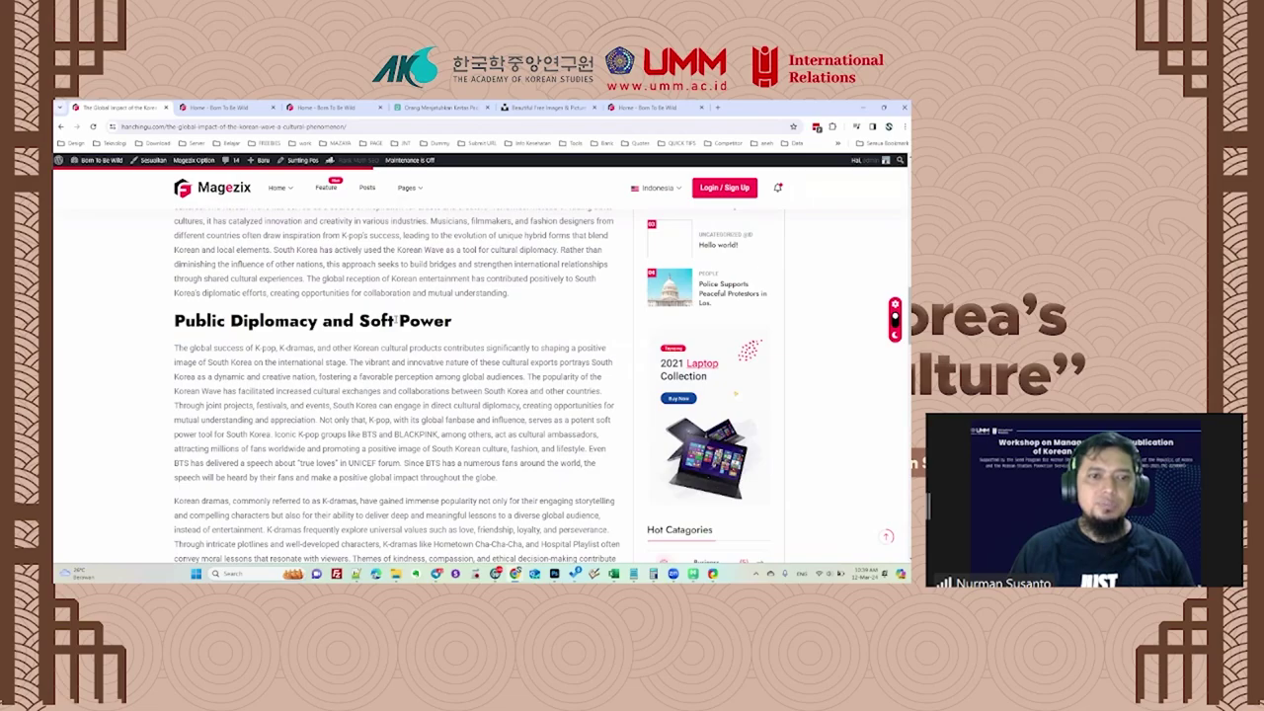
{"action": "scroll", "coordinate": [399, 314], "scroll_direction": "down", "scroll_amount": 4}
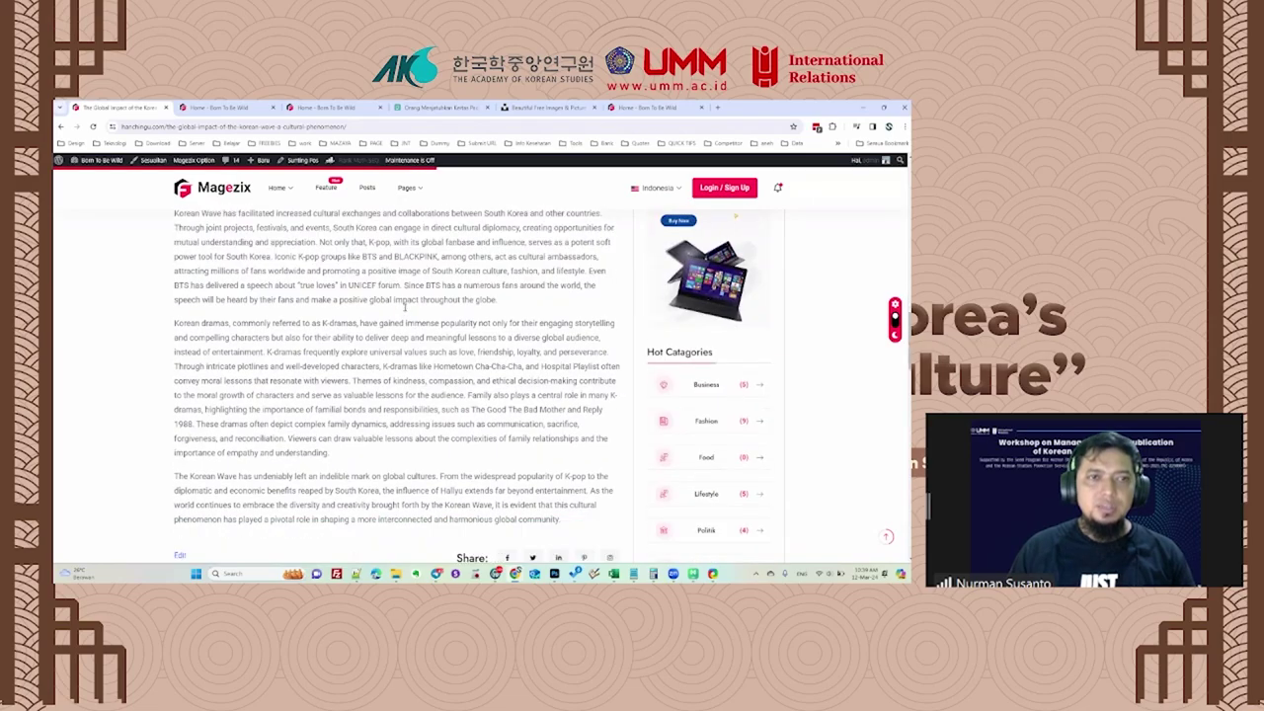
{"action": "scroll", "coordinate": [404, 309], "scroll_direction": "up", "scroll_amount": 4}
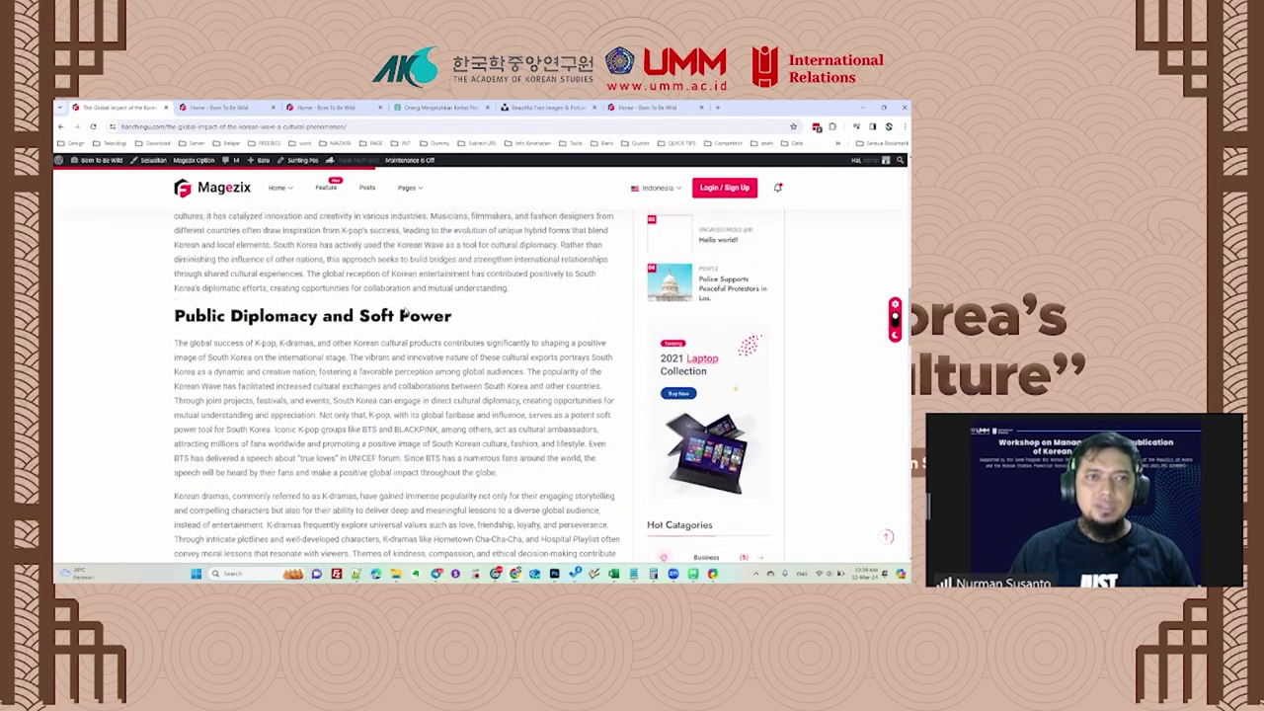
{"action": "scroll", "coordinate": [404, 309], "scroll_direction": "up", "scroll_amount": 4}
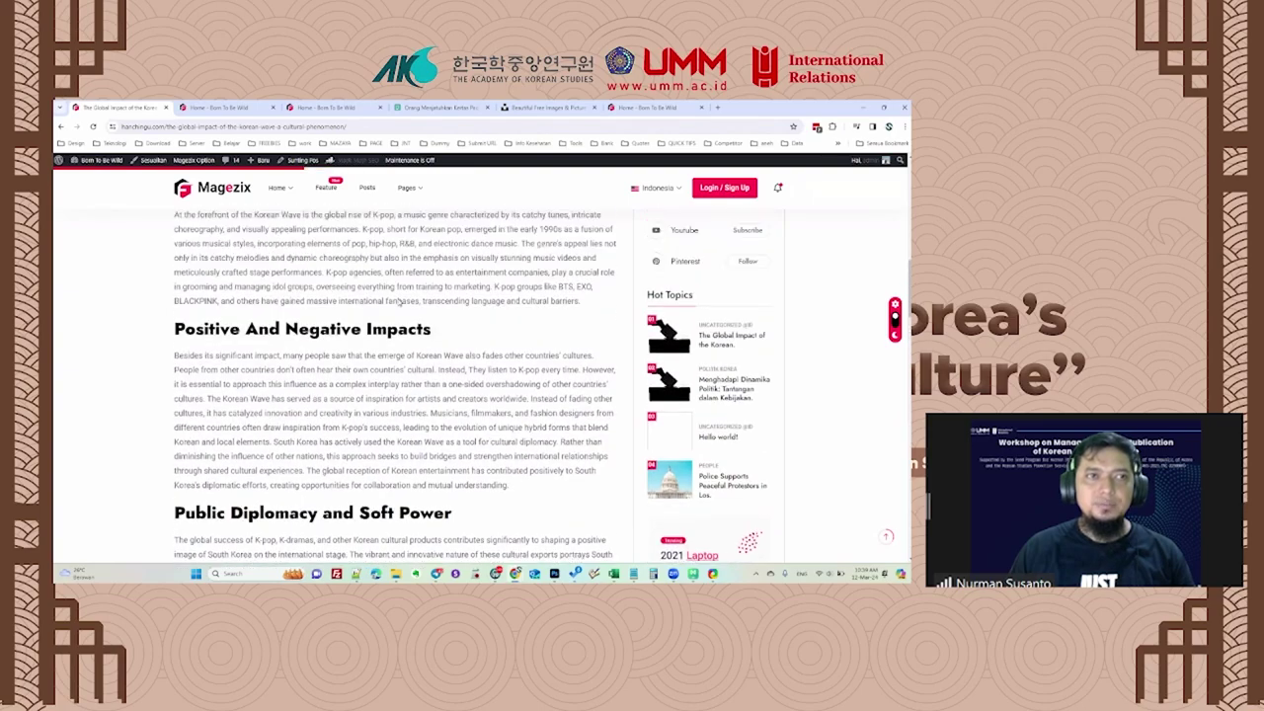
{"action": "scroll", "coordinate": [536, 287], "scroll_direction": "up", "scroll_amount": 10}
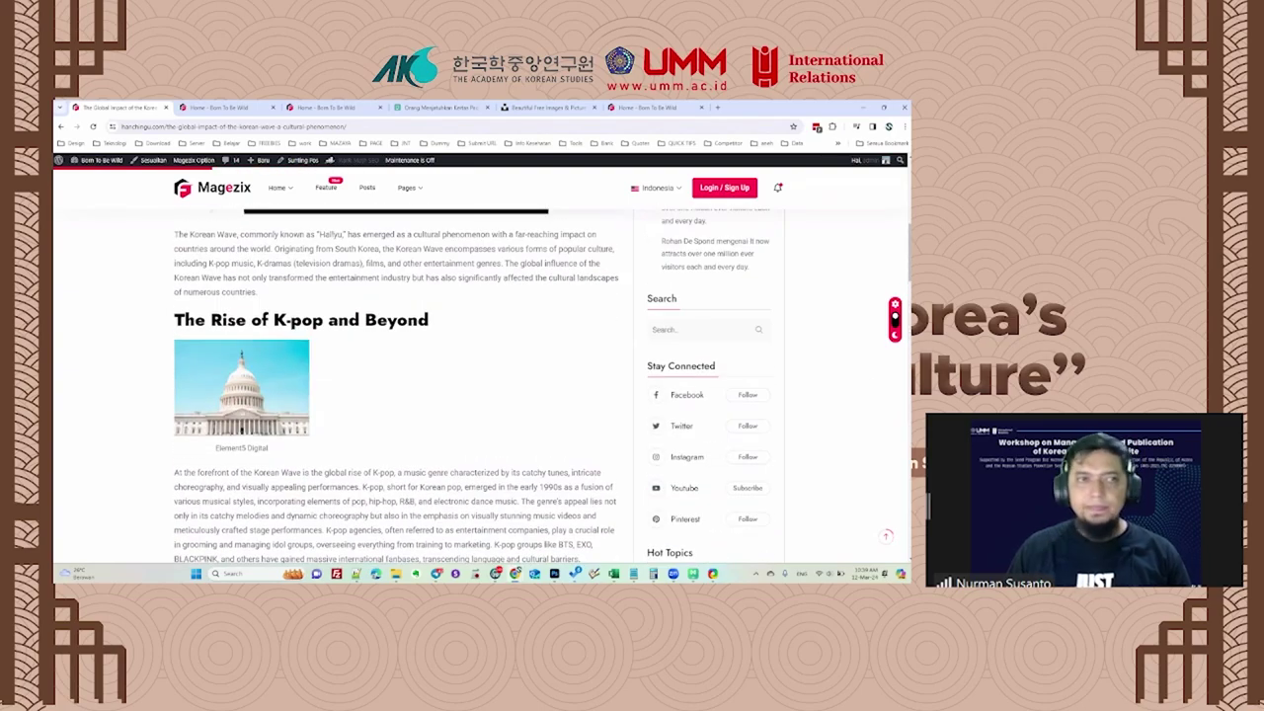
{"action": "scroll", "coordinate": [536, 286], "scroll_direction": "up", "scroll_amount": 8}
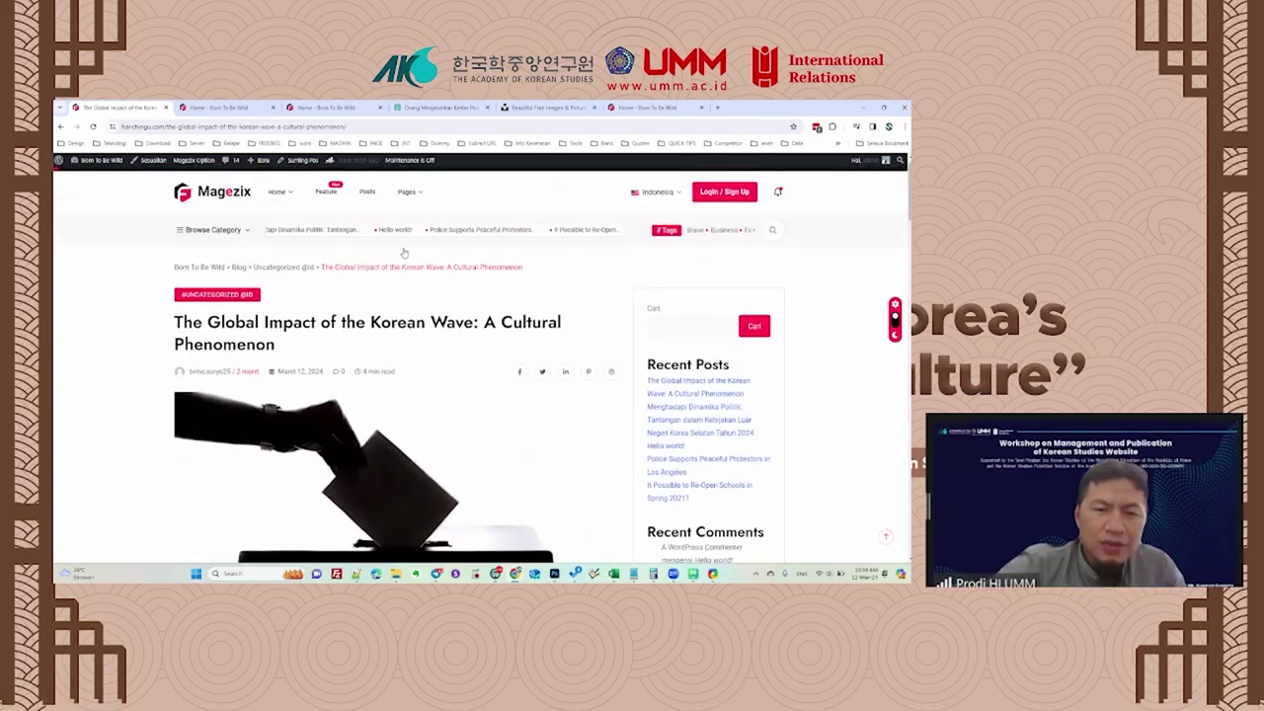
{"action": "scroll", "coordinate": [404, 252], "scroll_direction": "down", "scroll_amount": 7}
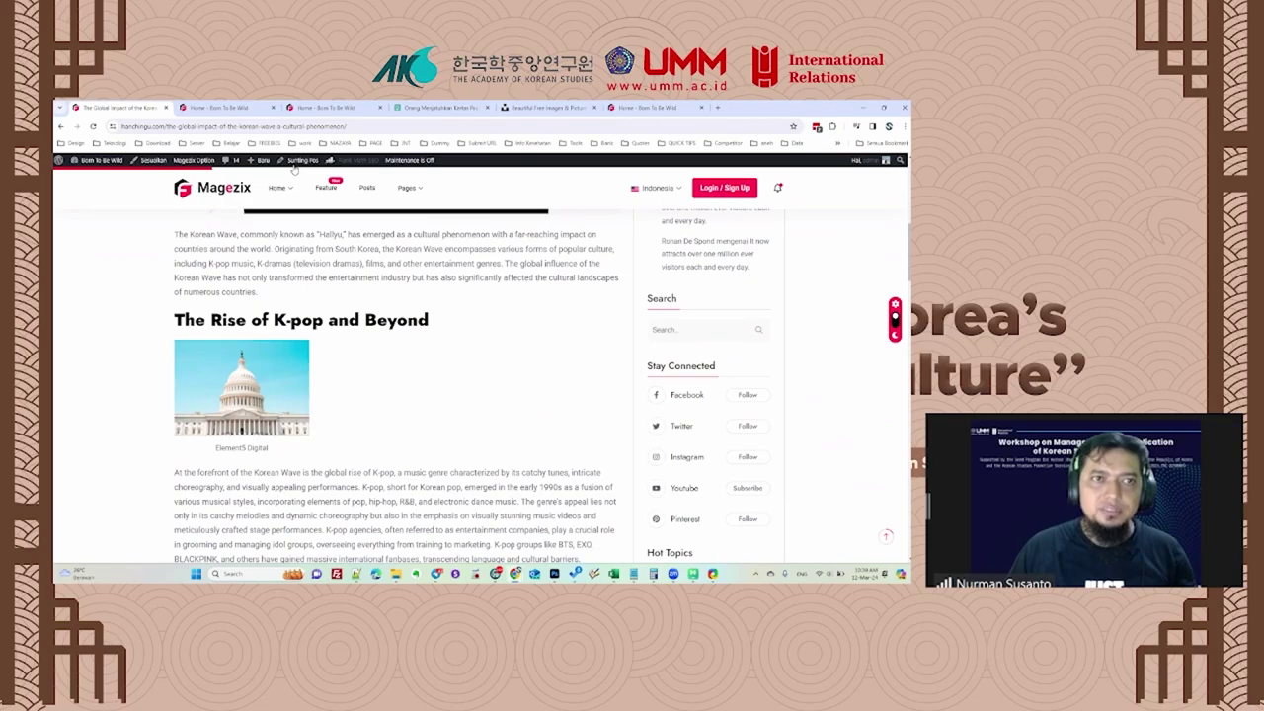
{"action": "left_click", "coordinate": [294, 164]}
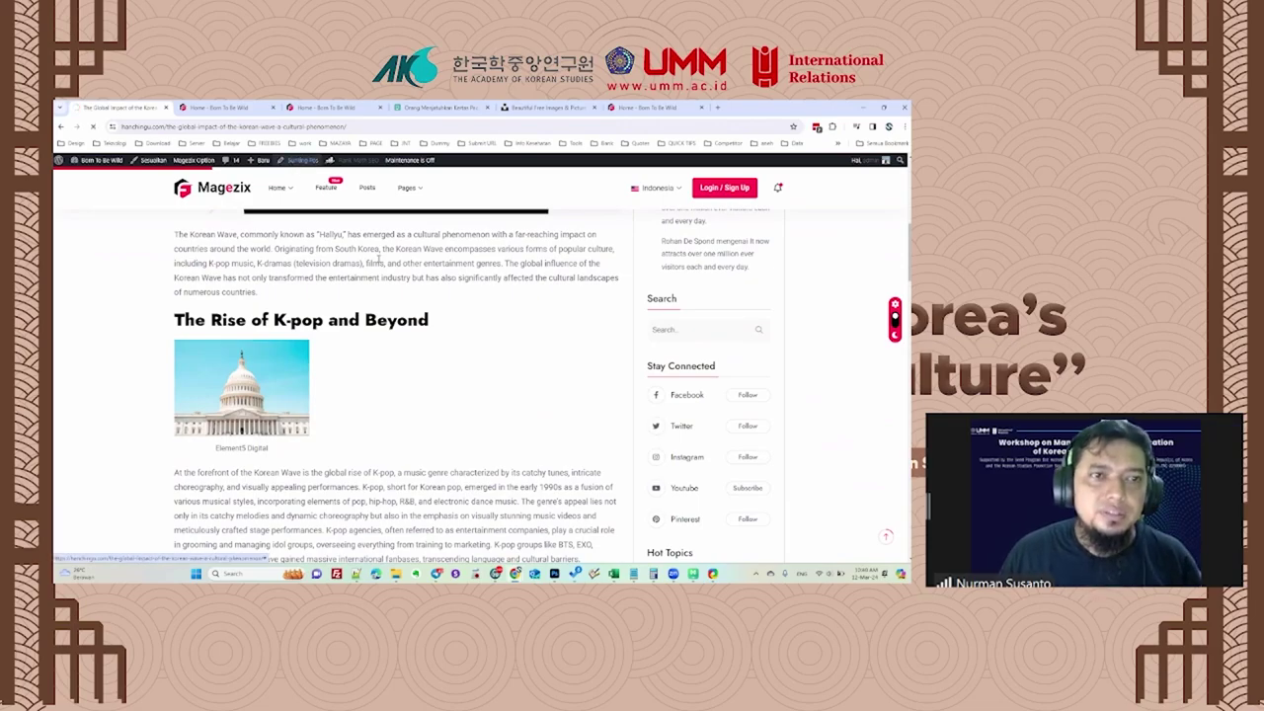
Remove the Capitol image from under 'The Rise of K-pop and Beyond' in the post.
{"action": "scroll", "coordinate": [385, 259], "scroll_direction": "up", "scroll_amount": 2}
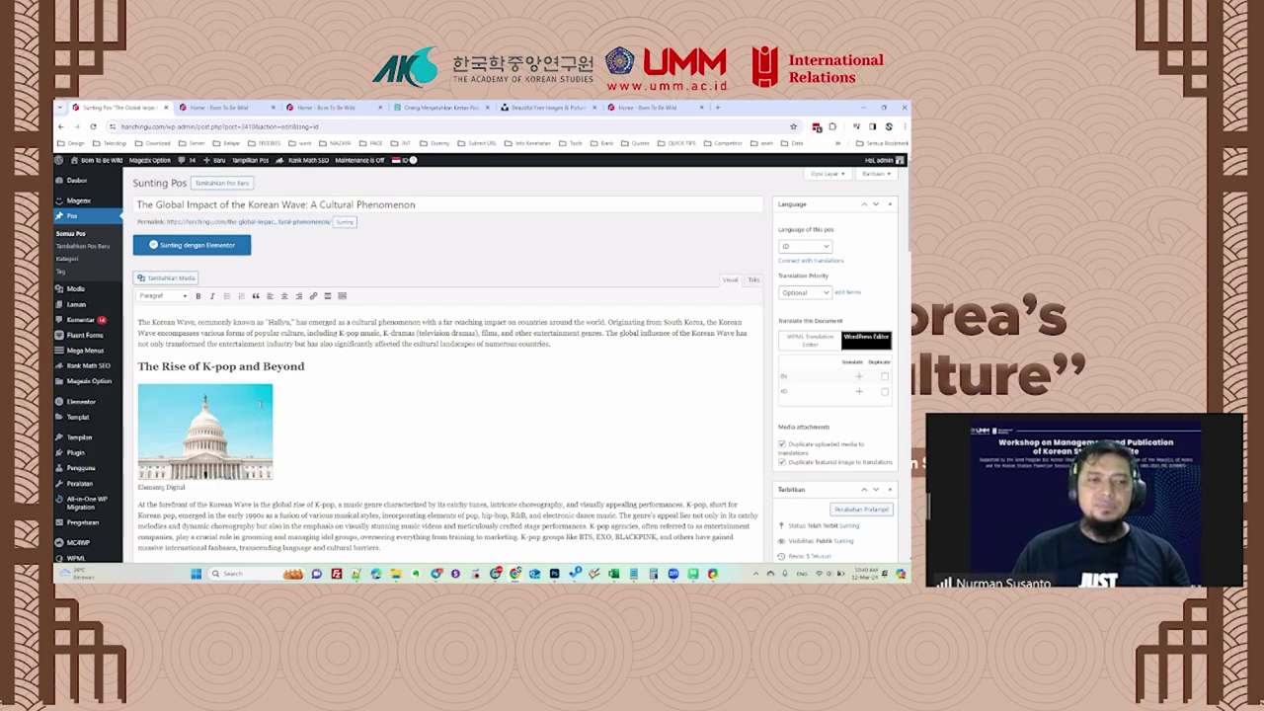
{"action": "left_click", "coordinate": [248, 401]}
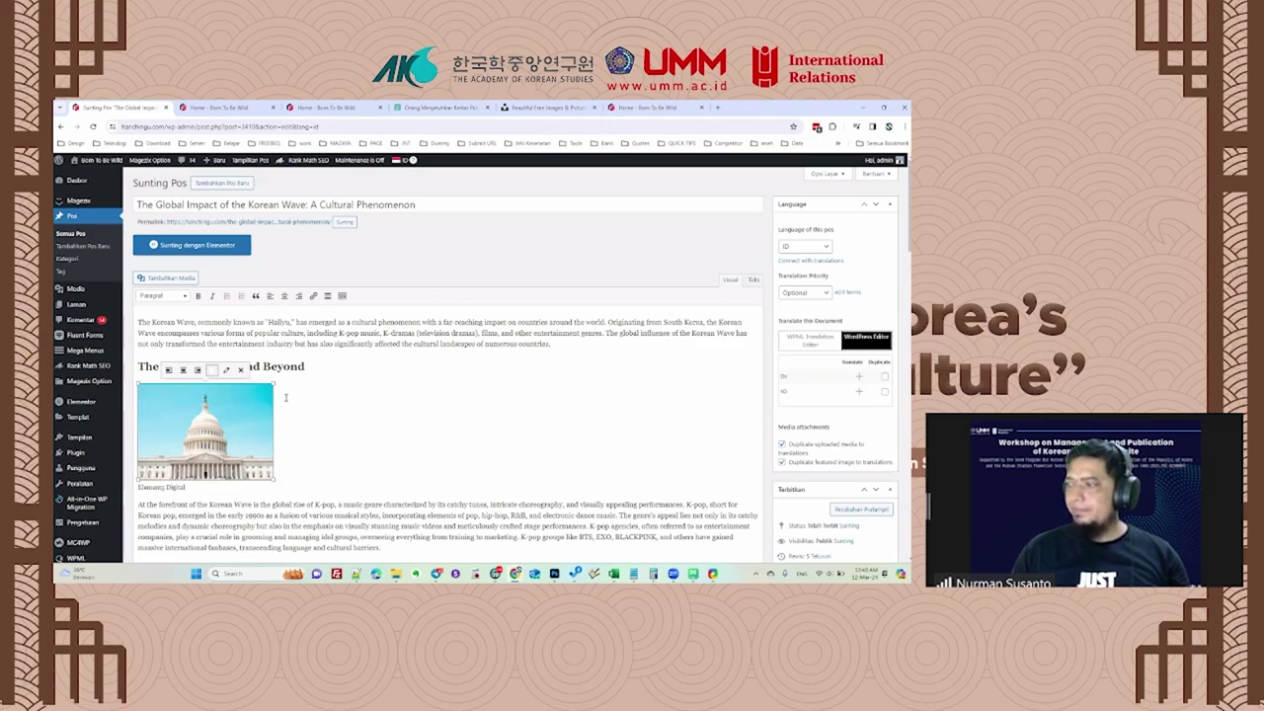
{"action": "left_click", "coordinate": [240, 369]}
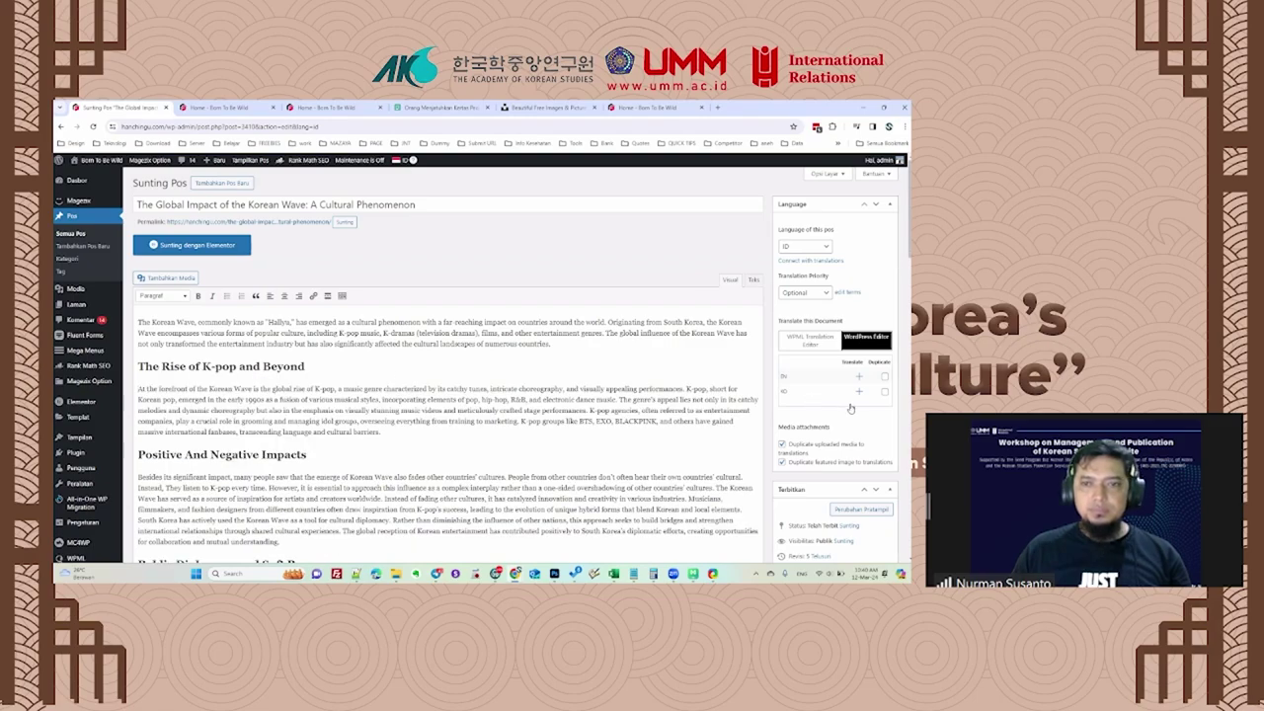
{"action": "scroll", "coordinate": [851, 410], "scroll_direction": "down", "scroll_amount": 3}
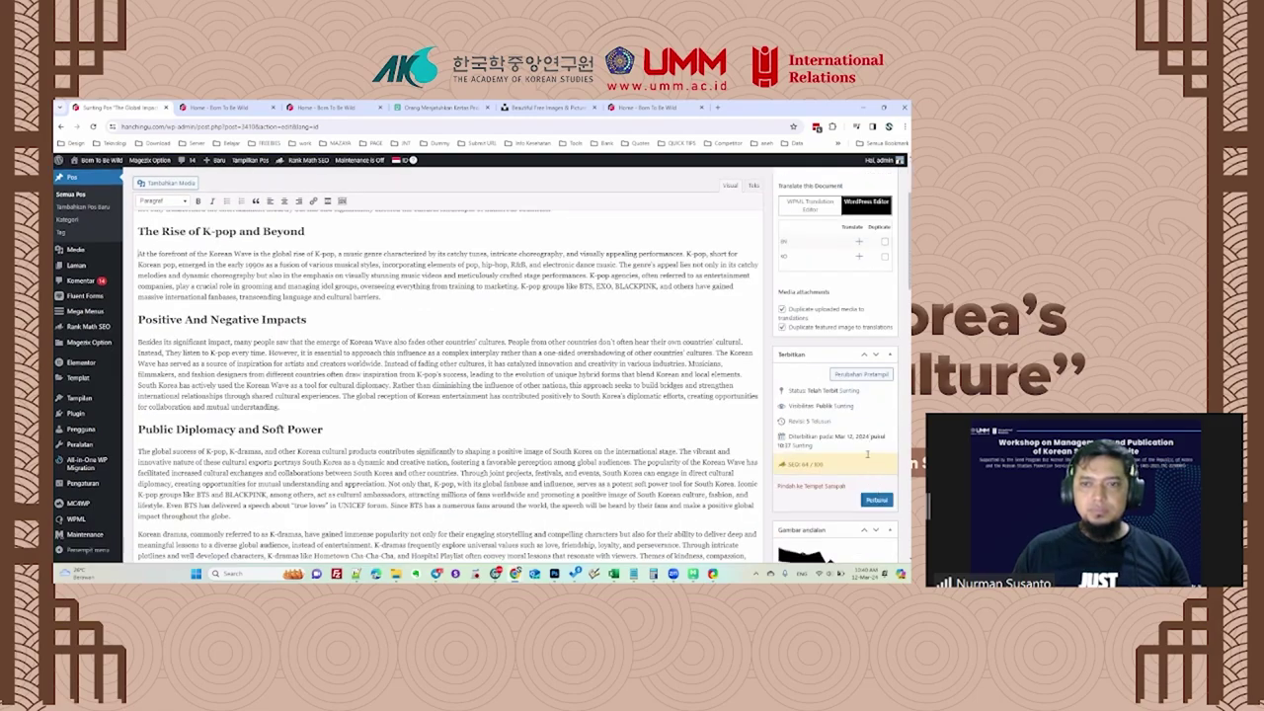
Set the post status to Draf in the Terbitkan box and update the post.
{"action": "left_click", "coordinate": [847, 391]}
{"action": "left_click", "coordinate": [841, 403]}
{"action": "left_click", "coordinate": [835, 415]}
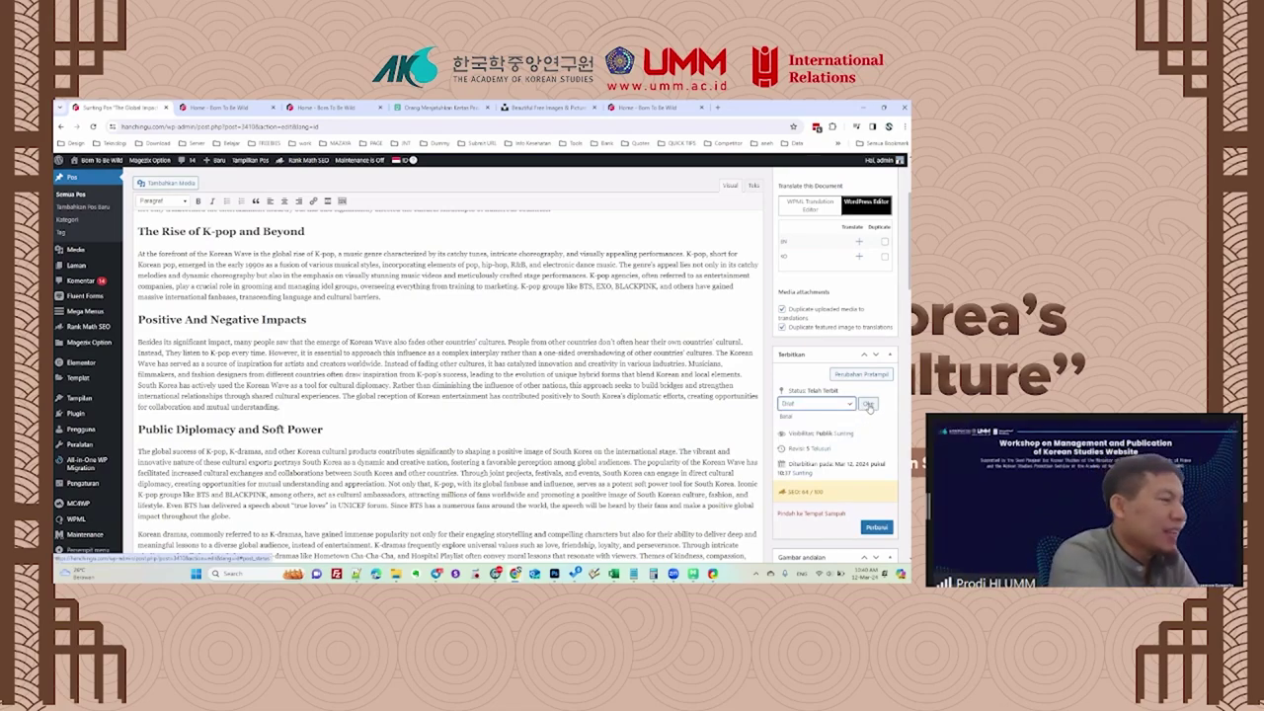
{"action": "left_click", "coordinate": [868, 404]}
{"action": "left_click", "coordinate": [877, 499]}
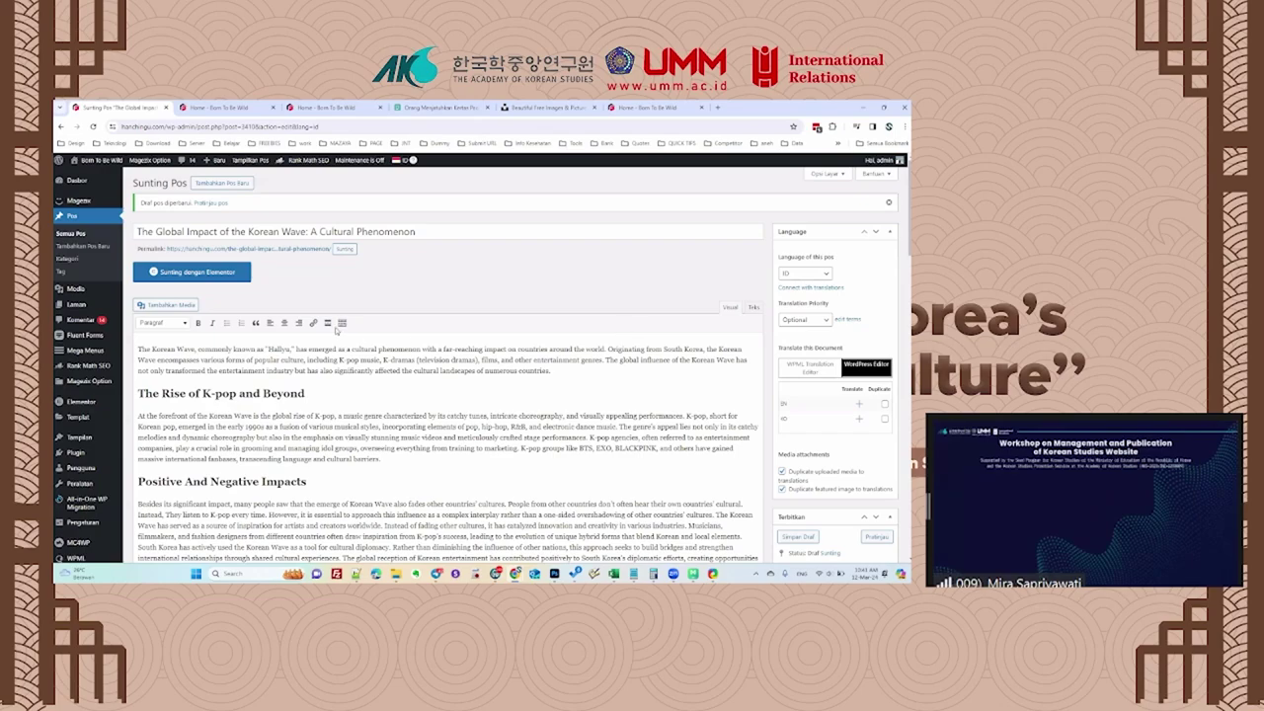
In Rank Math's Manajer Peran, grant Kontributor Analitik and Pengaturan Judul & Meta, then show Pengguna.
{"action": "mouse_move", "coordinate": [103, 365]}
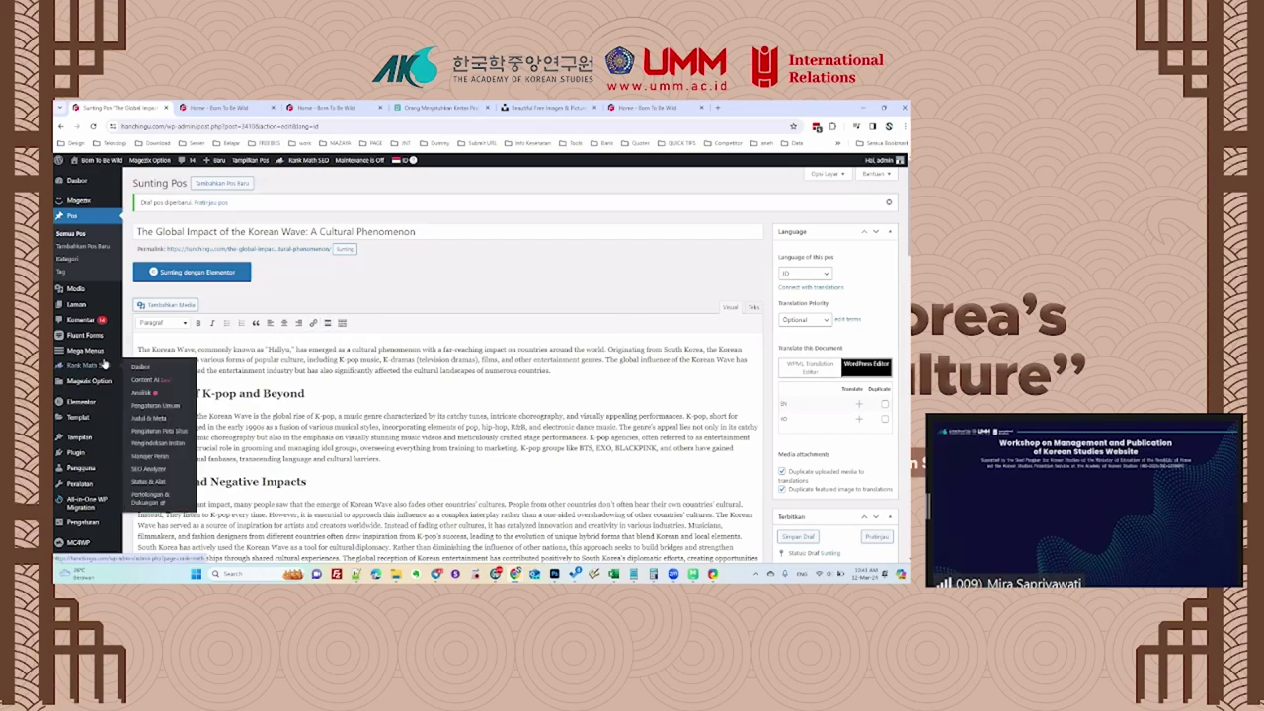
{"action": "left_click", "coordinate": [183, 457]}
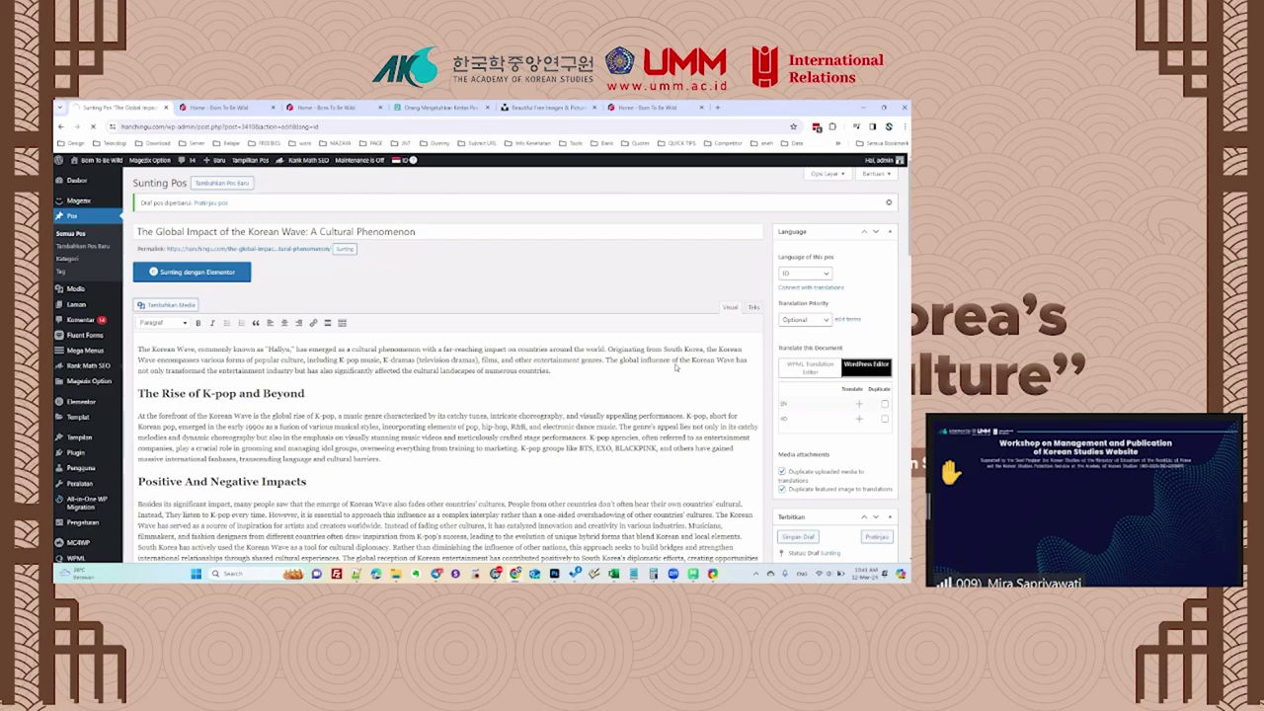
{"action": "scroll", "coordinate": [452, 340], "scroll_direction": "down", "scroll_amount": 5}
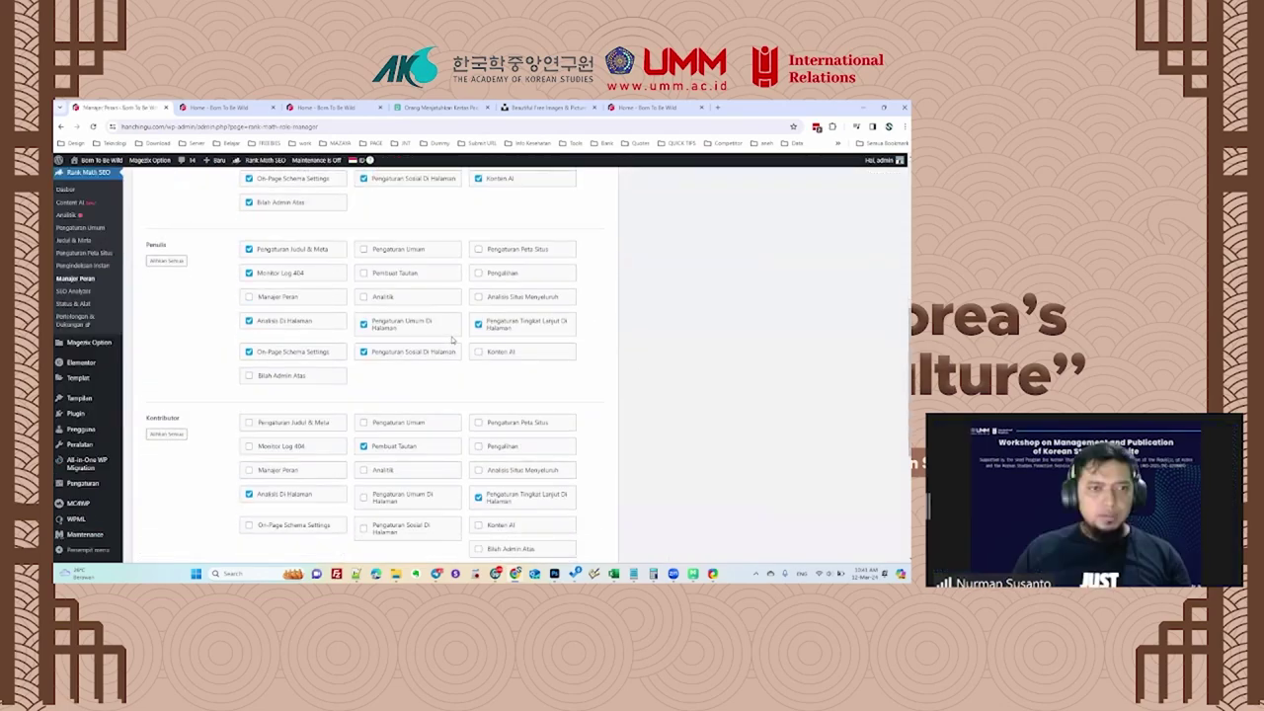
{"action": "scroll", "coordinate": [452, 340], "scroll_direction": "down", "scroll_amount": 2}
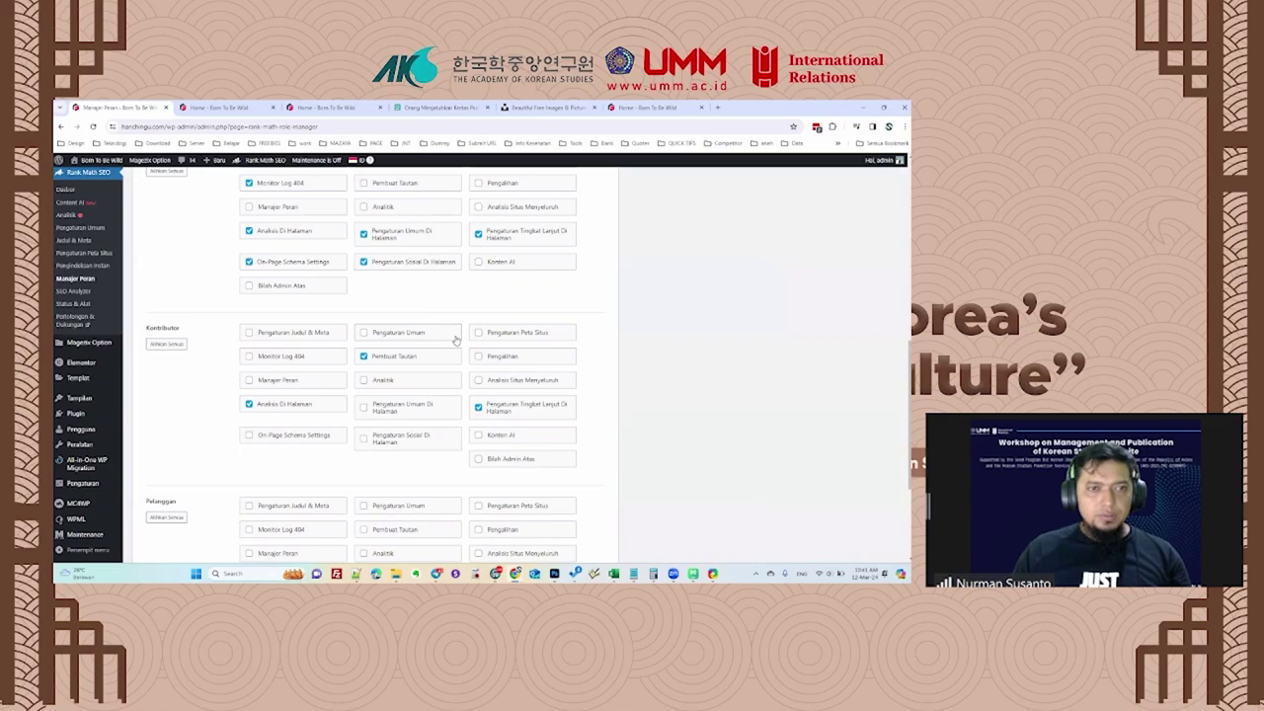
{"action": "left_click", "coordinate": [364, 380]}
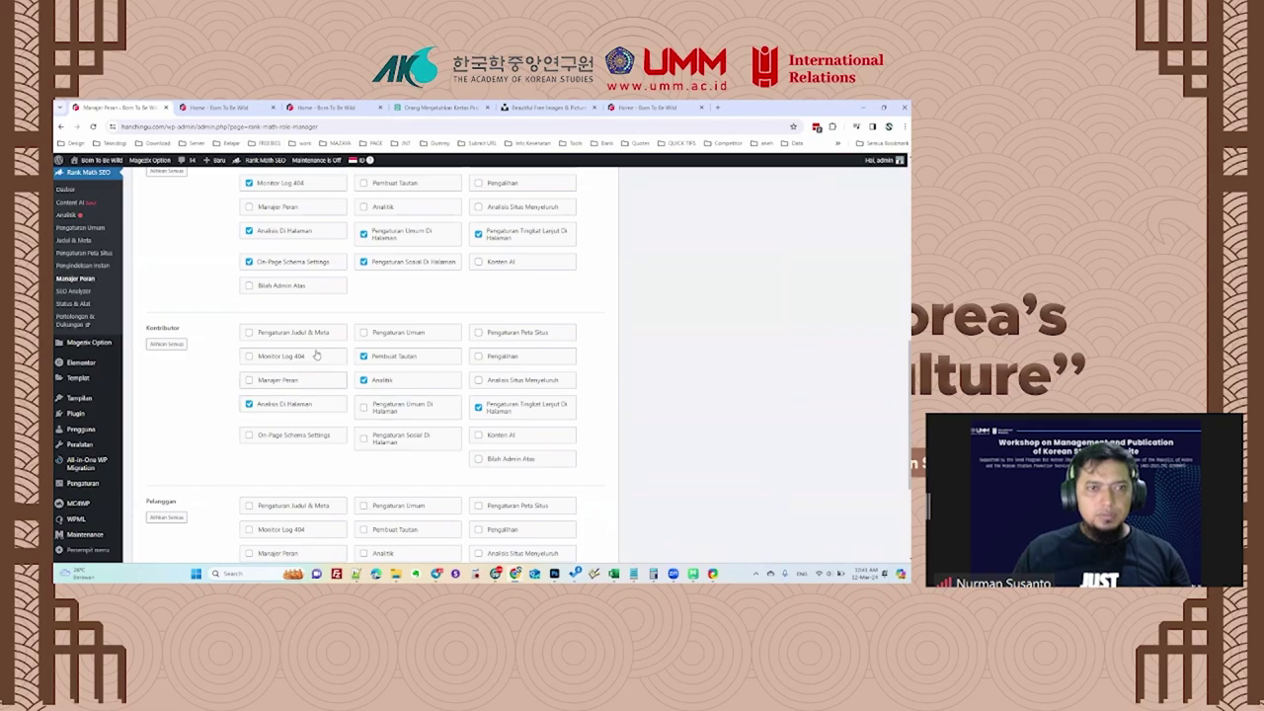
{"action": "left_click", "coordinate": [250, 334]}
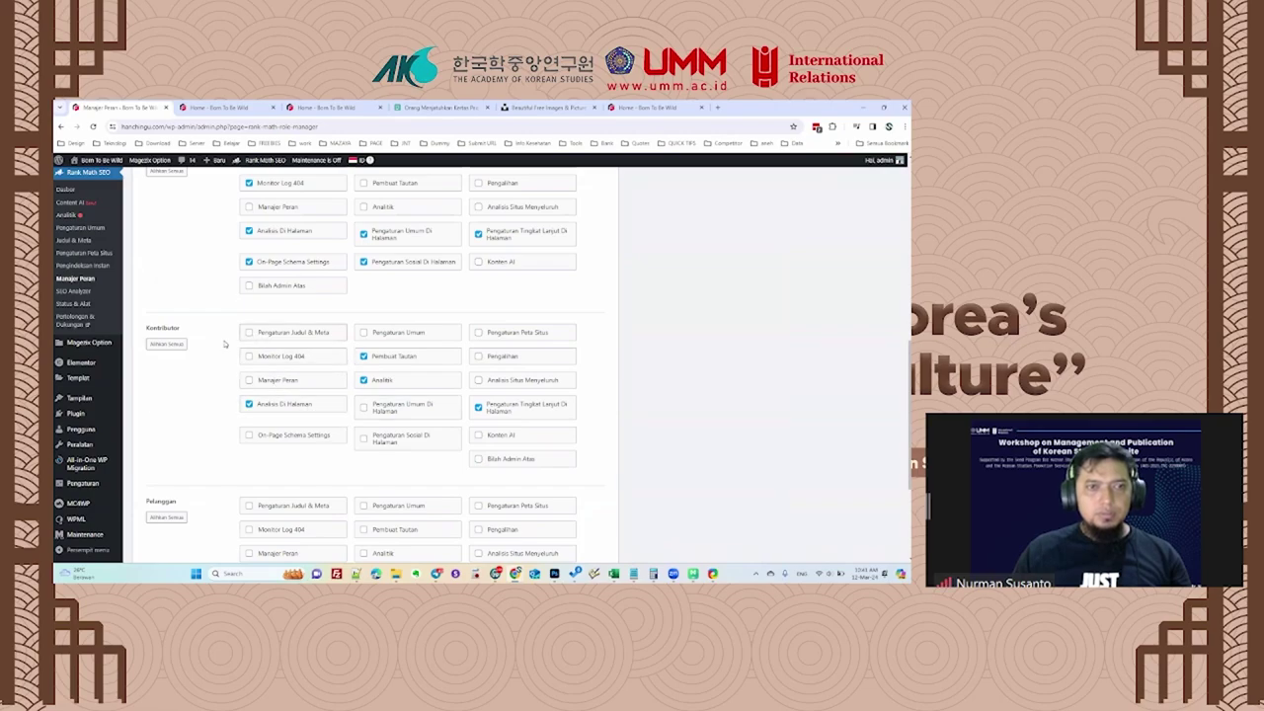
{"action": "scroll", "coordinate": [222, 343], "scroll_direction": "down", "scroll_amount": 3}
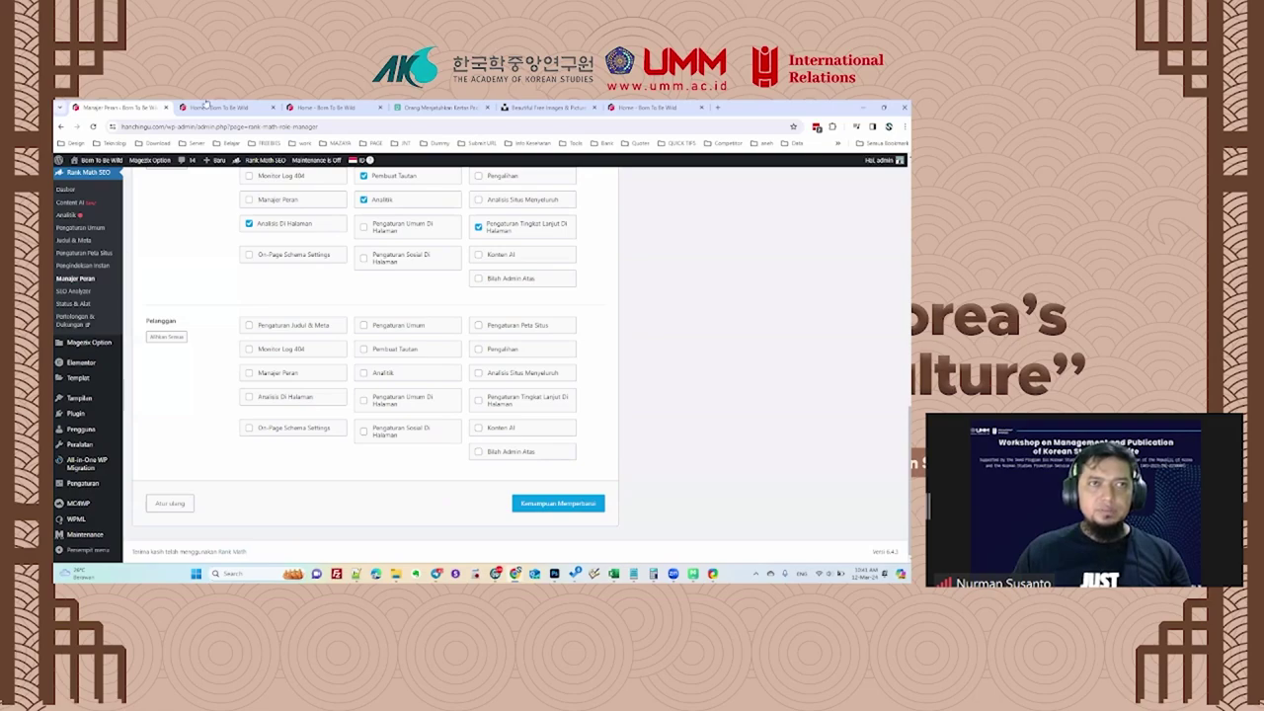
{"action": "scroll", "coordinate": [198, 139], "scroll_direction": "up", "scroll_amount": 10}
{"action": "left_click", "coordinate": [207, 106]}
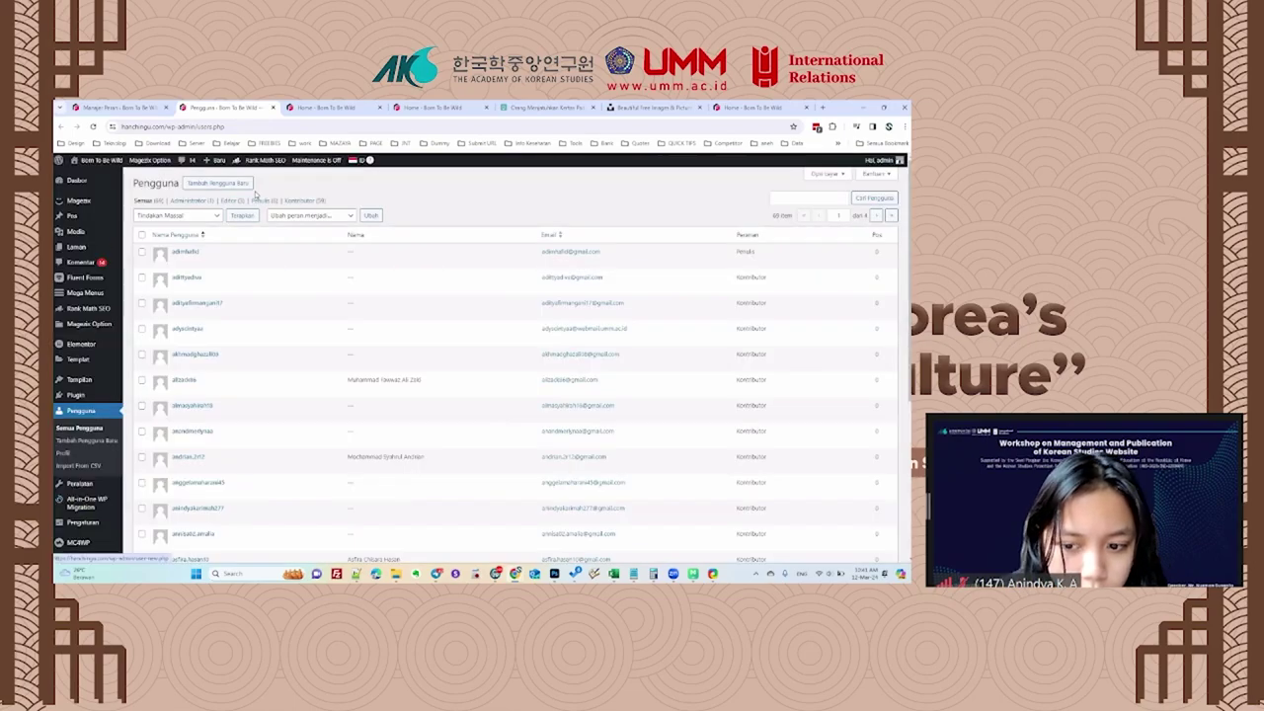
Search users for the contributor's name and open their Edit User page in a new tab.
{"action": "left_click", "coordinate": [796, 197]}
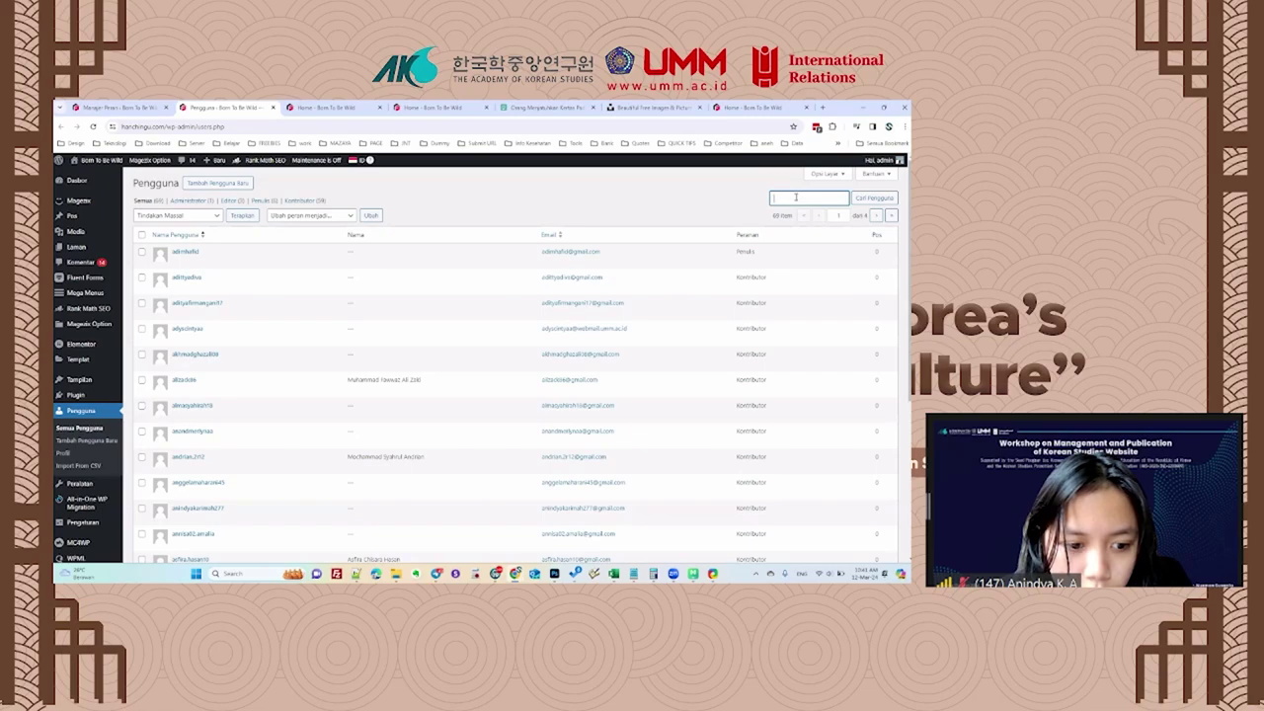
{"action": "type", "text": "anin"}
{"action": "type", "text": "dya"}
{"action": "key", "text": "Return"}
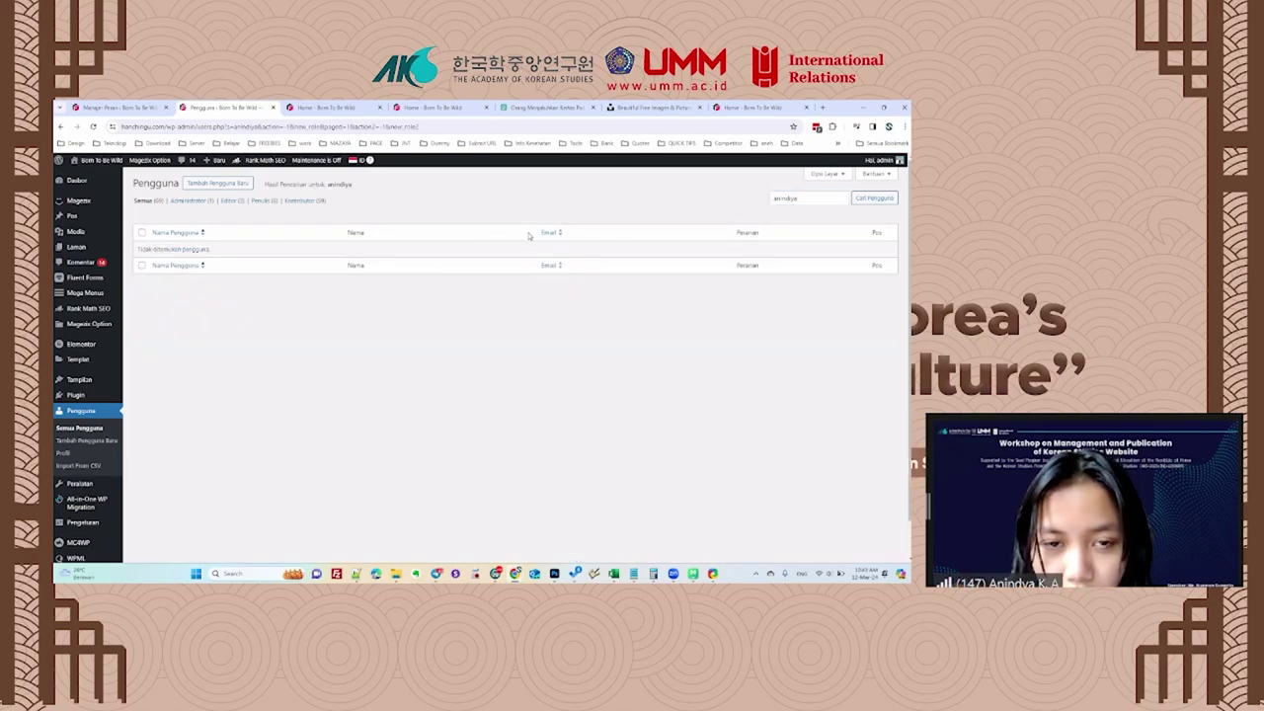
{"action": "left_click", "coordinate": [812, 198]}
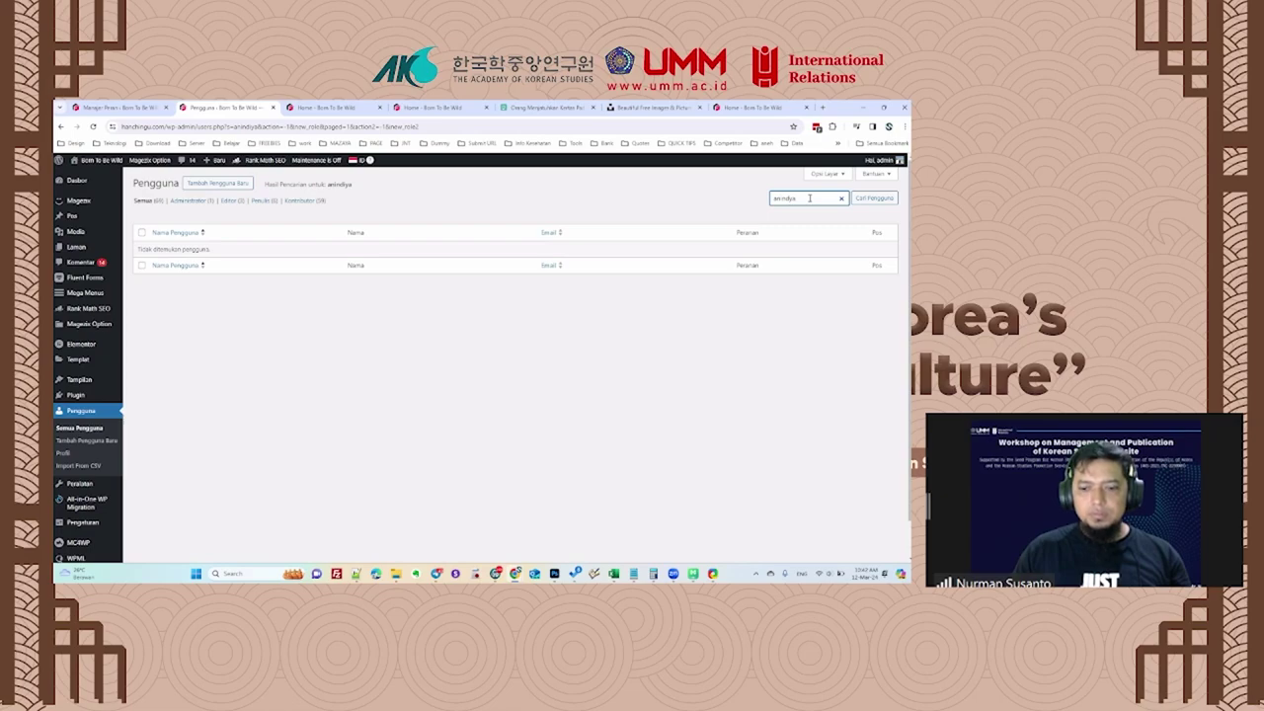
{"action": "key", "text": "Return"}
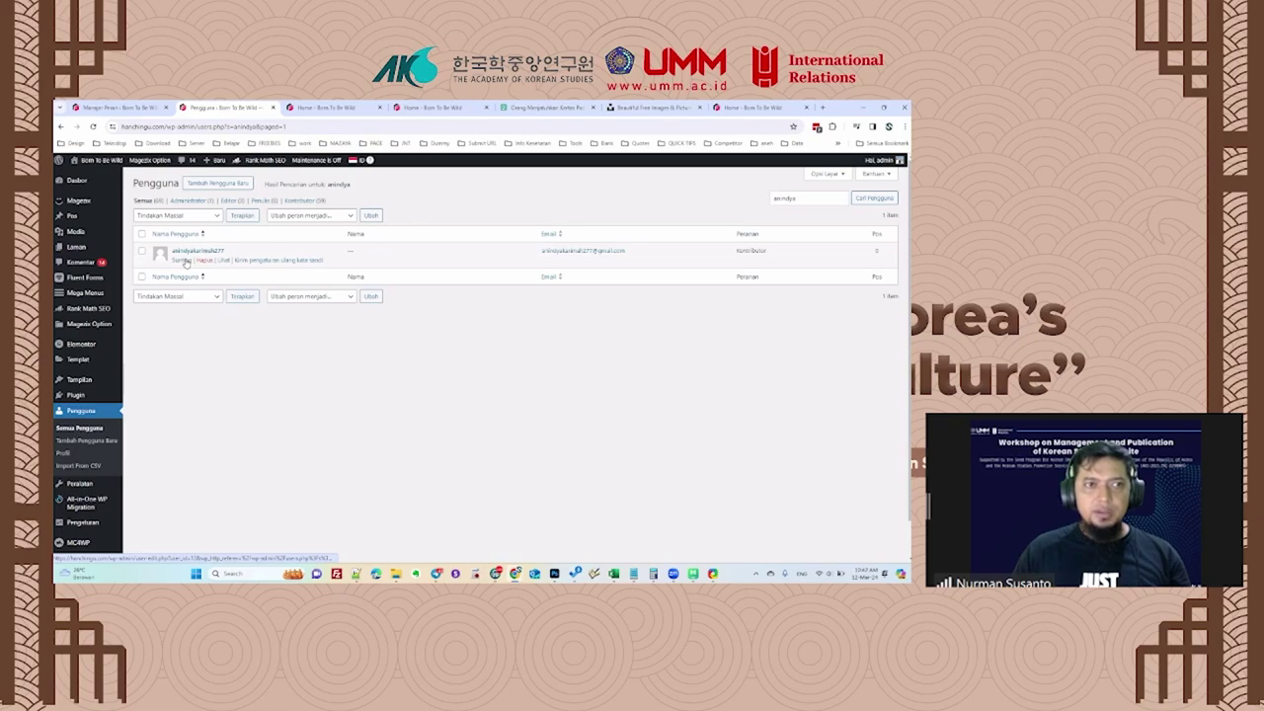
{"action": "middle_click", "coordinate": [209, 272]}
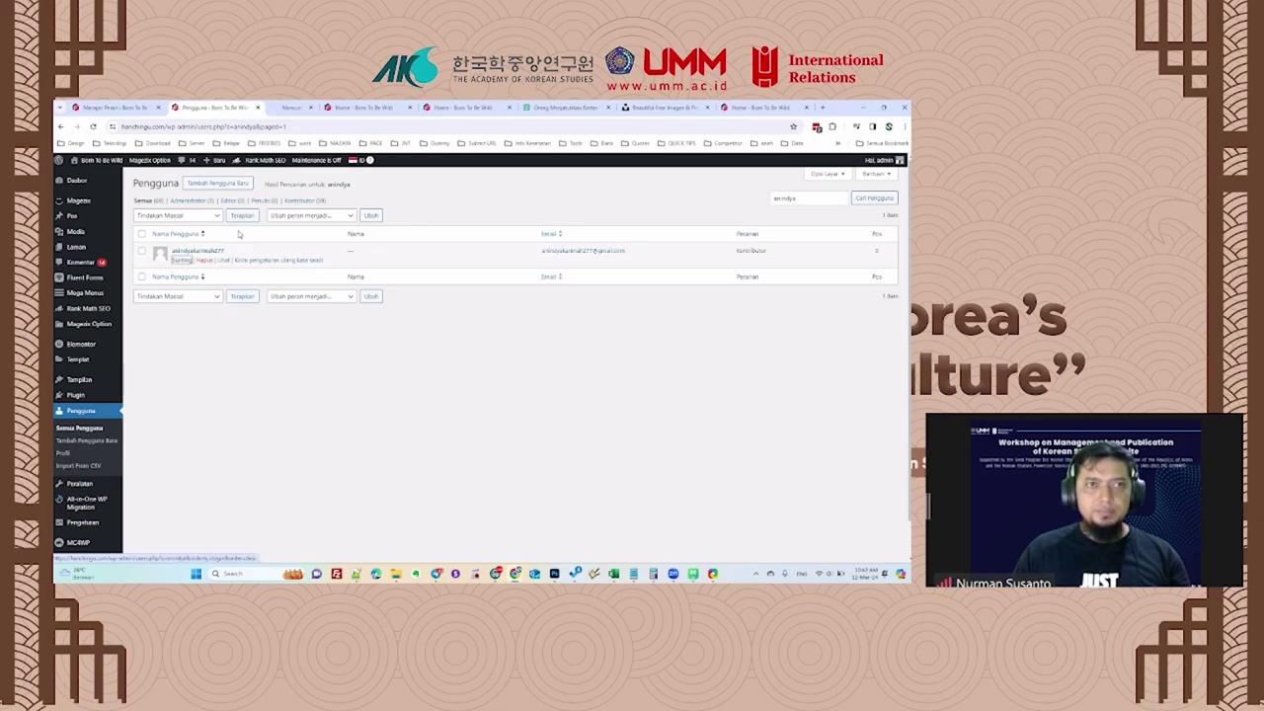
{"action": "key", "text": "ctrl+Tab"}
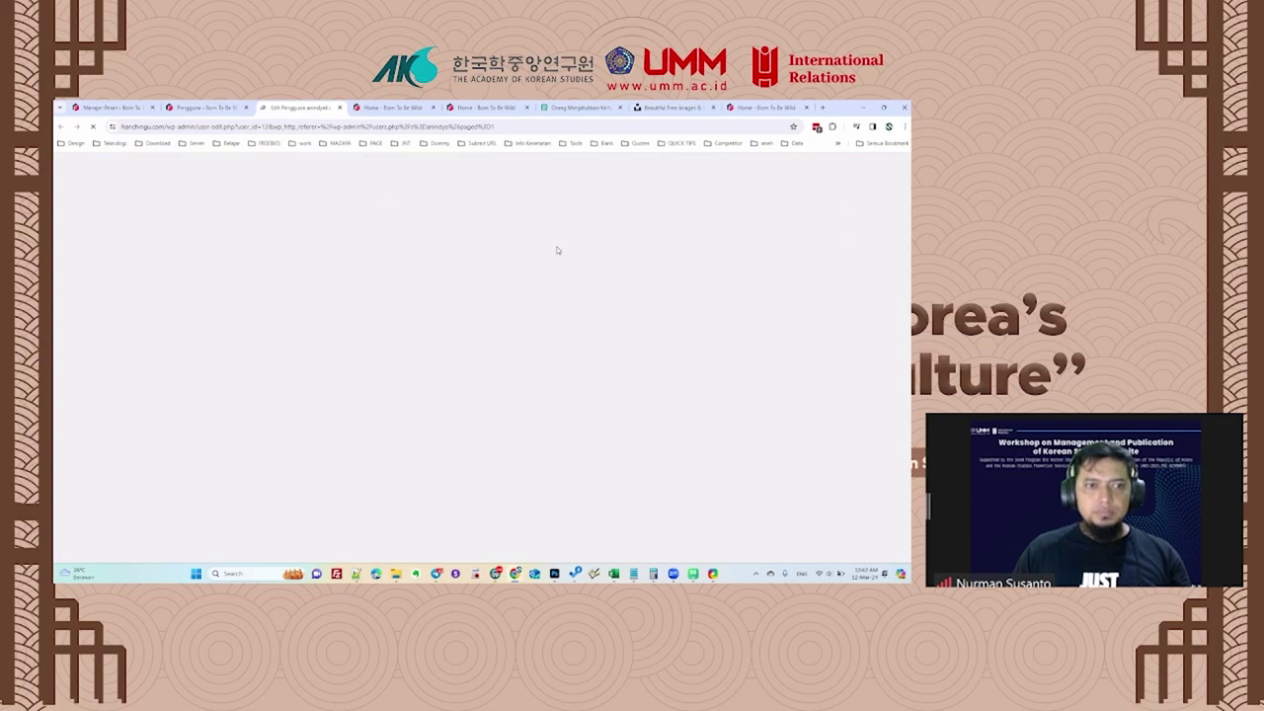
Change the user's Peranan from Kontributor to Penulis, save the profile, and return to Manajer Peran.
{"action": "scroll", "coordinate": [555, 254], "scroll_direction": "down", "scroll_amount": 2}
{"action": "scroll", "coordinate": [554, 254], "scroll_direction": "down", "scroll_amount": 3}
{"action": "left_click", "coordinate": [316, 347]}
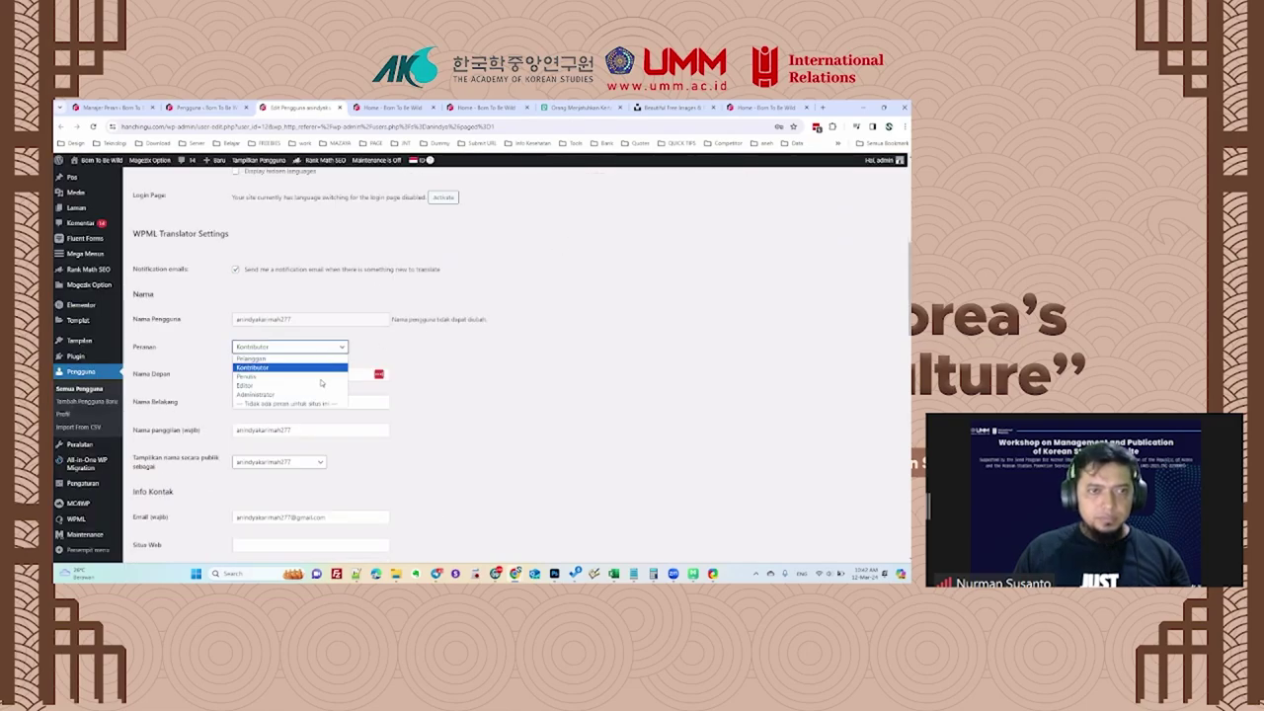
{"action": "left_click", "coordinate": [321, 377]}
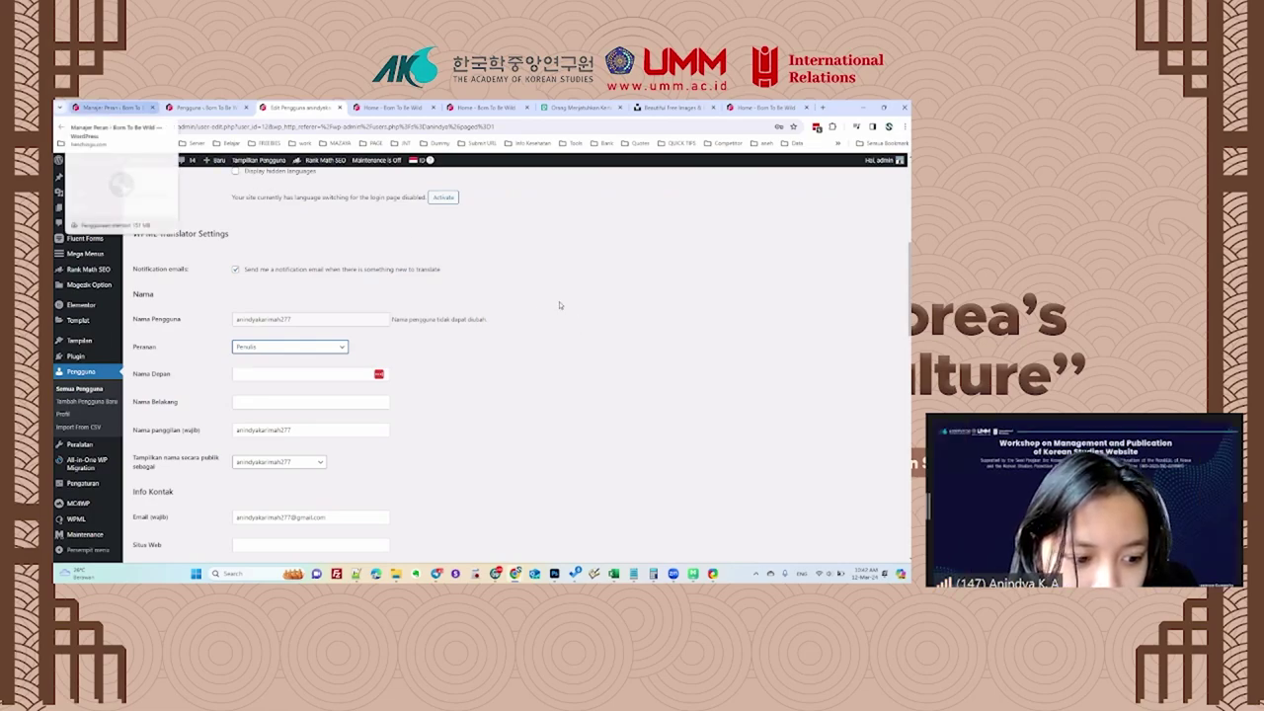
{"action": "left_click", "coordinate": [648, 306]}
{"action": "scroll", "coordinate": [630, 312], "scroll_direction": "down", "scroll_amount": 5}
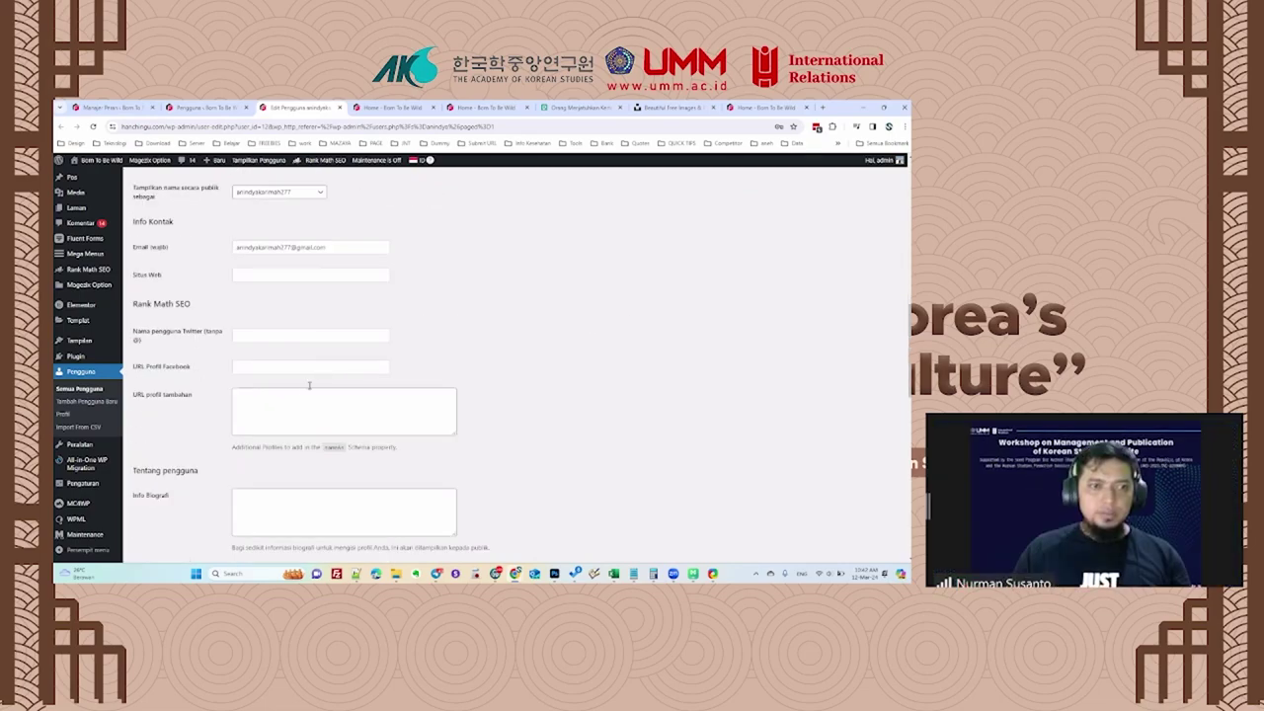
{"action": "scroll", "coordinate": [261, 444], "scroll_direction": "down", "scroll_amount": 2}
{"action": "scroll", "coordinate": [536, 392], "scroll_direction": "down", "scroll_amount": 10}
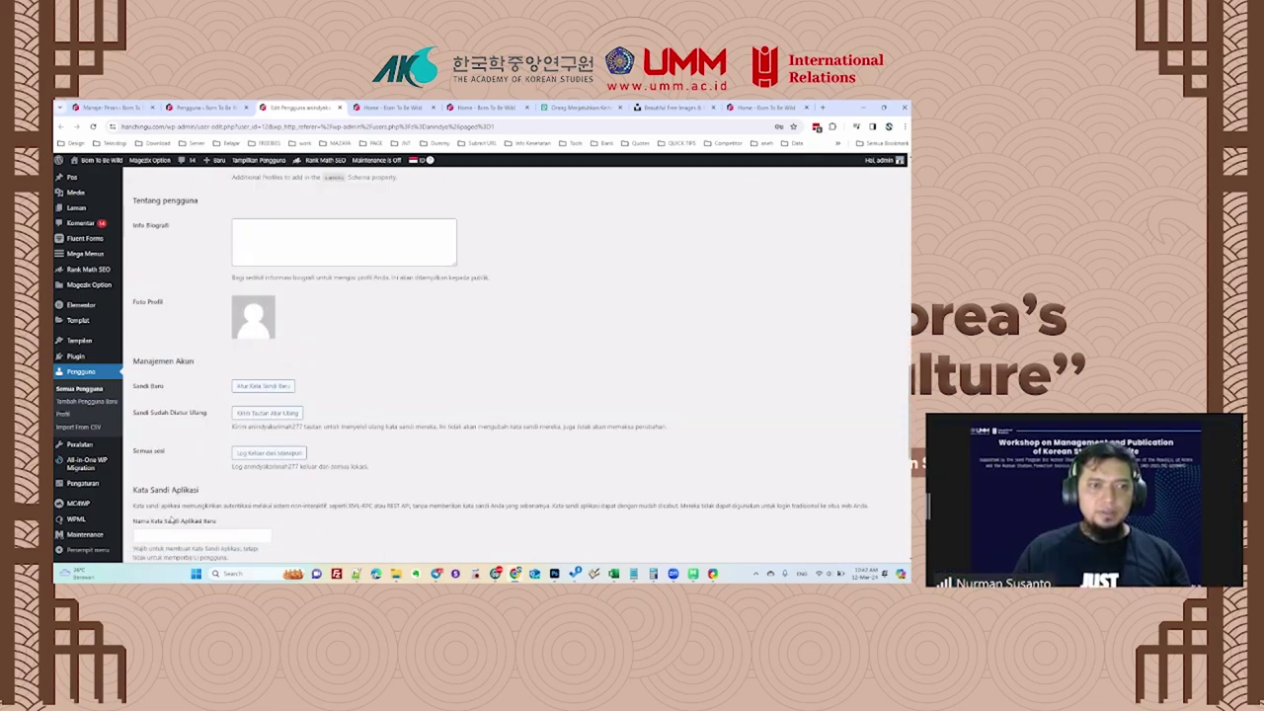
{"action": "scroll", "coordinate": [538, 390], "scroll_direction": "up", "scroll_amount": 8}
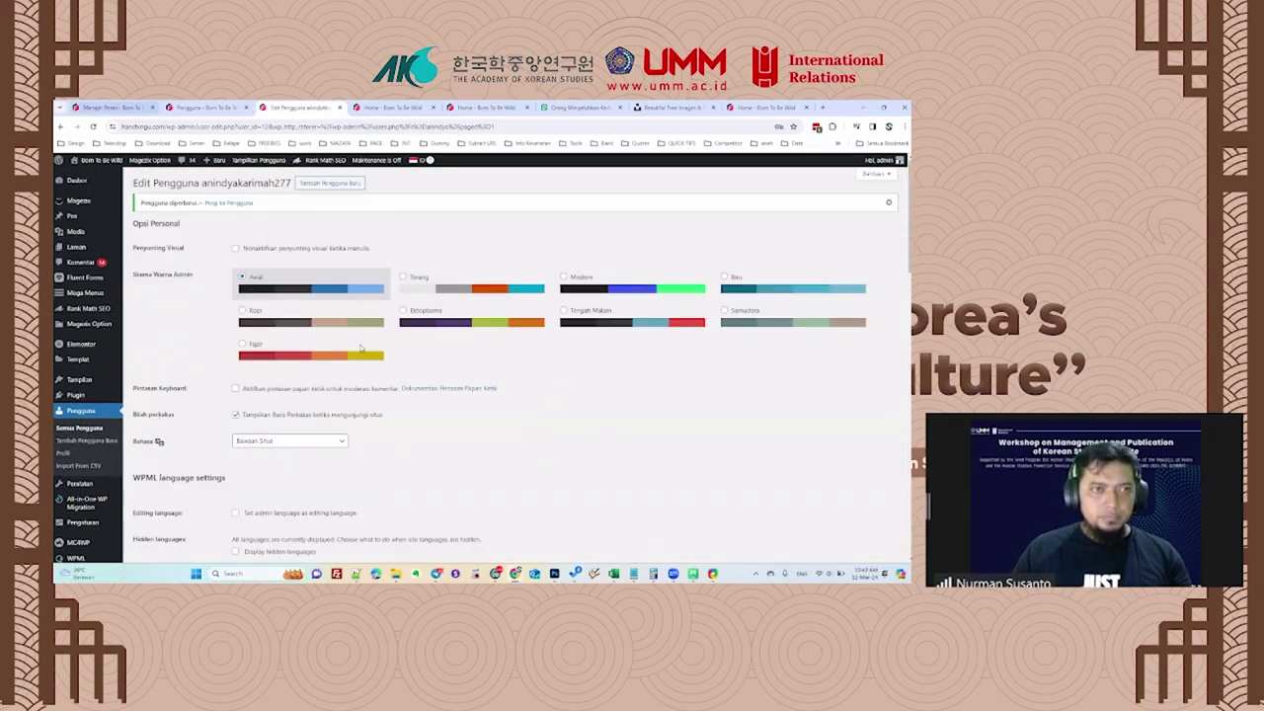
{"action": "key", "text": "ctrl+1"}
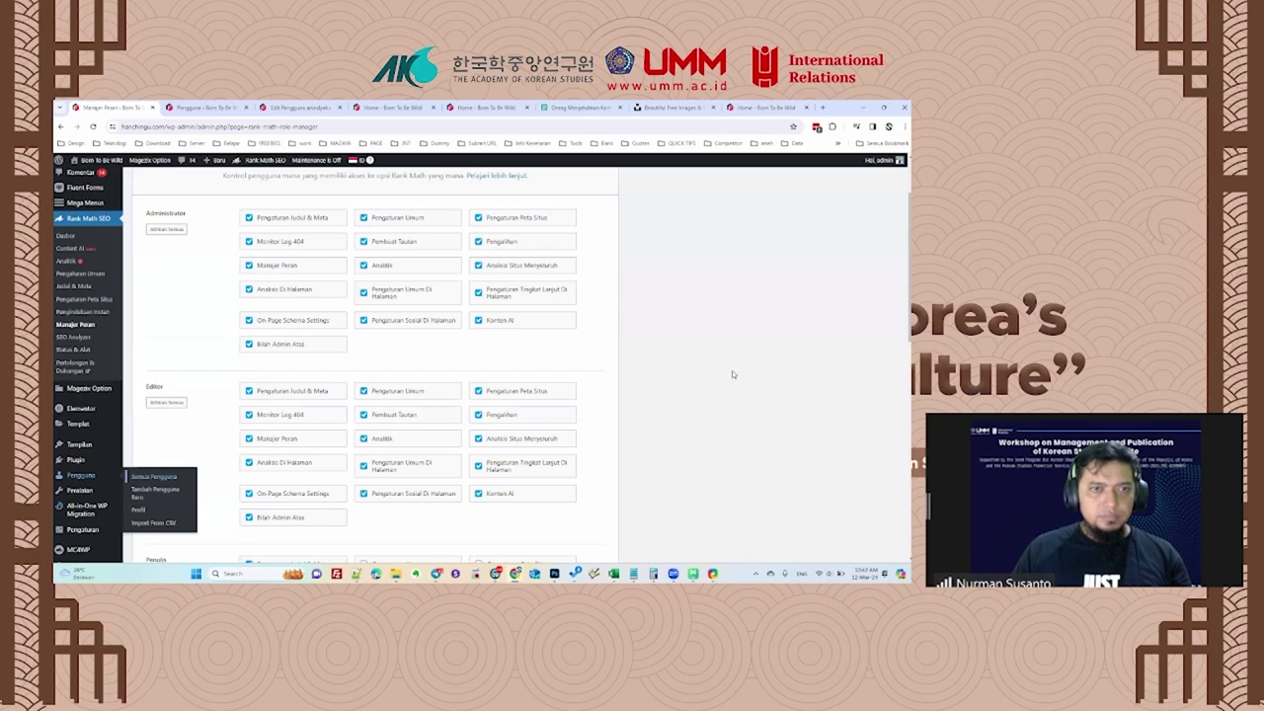
Tick Analitik under Penulis, save the role changes, and return to the Edit Pengguna tab.
{"action": "scroll", "coordinate": [732, 370], "scroll_direction": "up", "scroll_amount": 2}
{"action": "scroll", "coordinate": [385, 345], "scroll_direction": "down", "scroll_amount": 3}
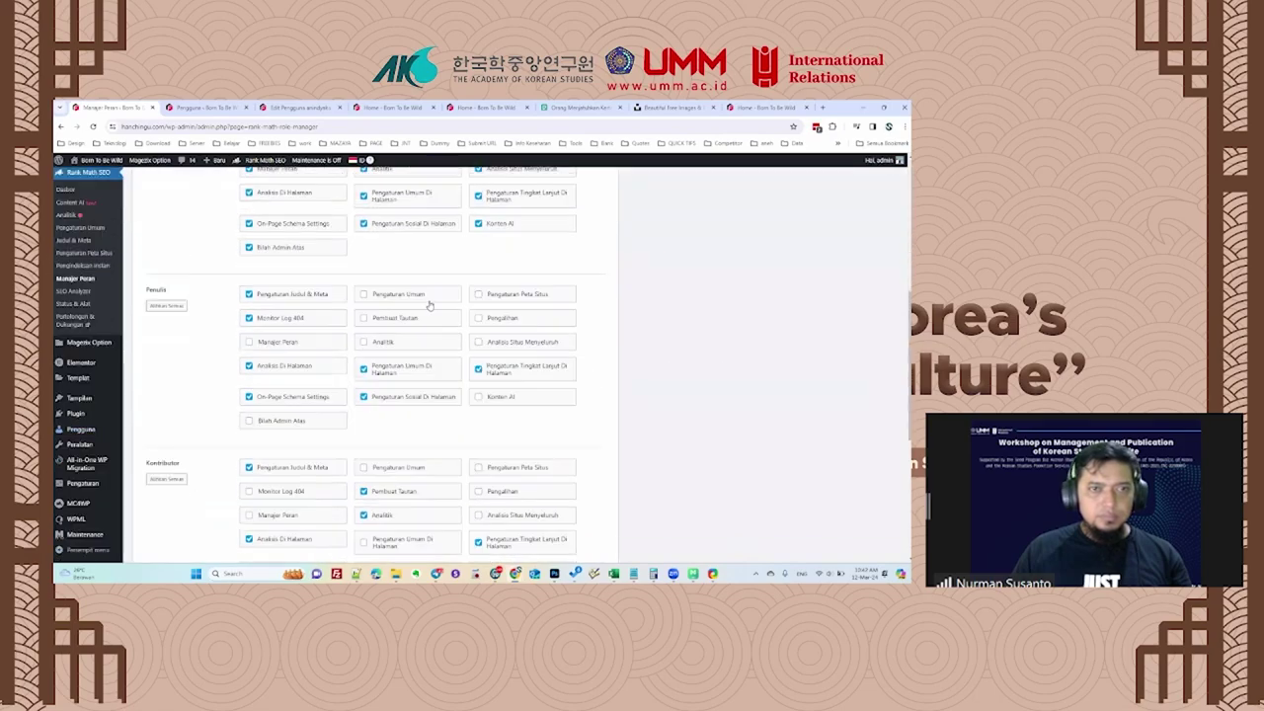
{"action": "left_click", "coordinate": [364, 342]}
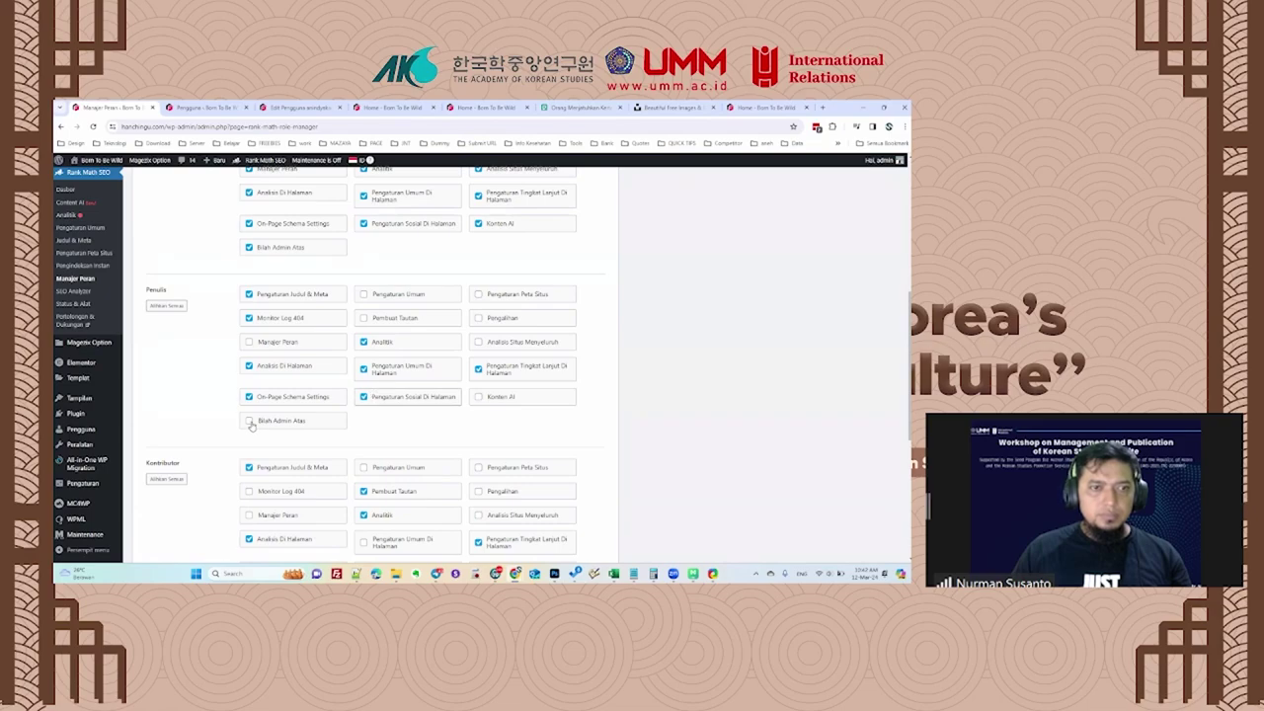
{"action": "scroll", "coordinate": [395, 415], "scroll_direction": "down", "scroll_amount": 5}
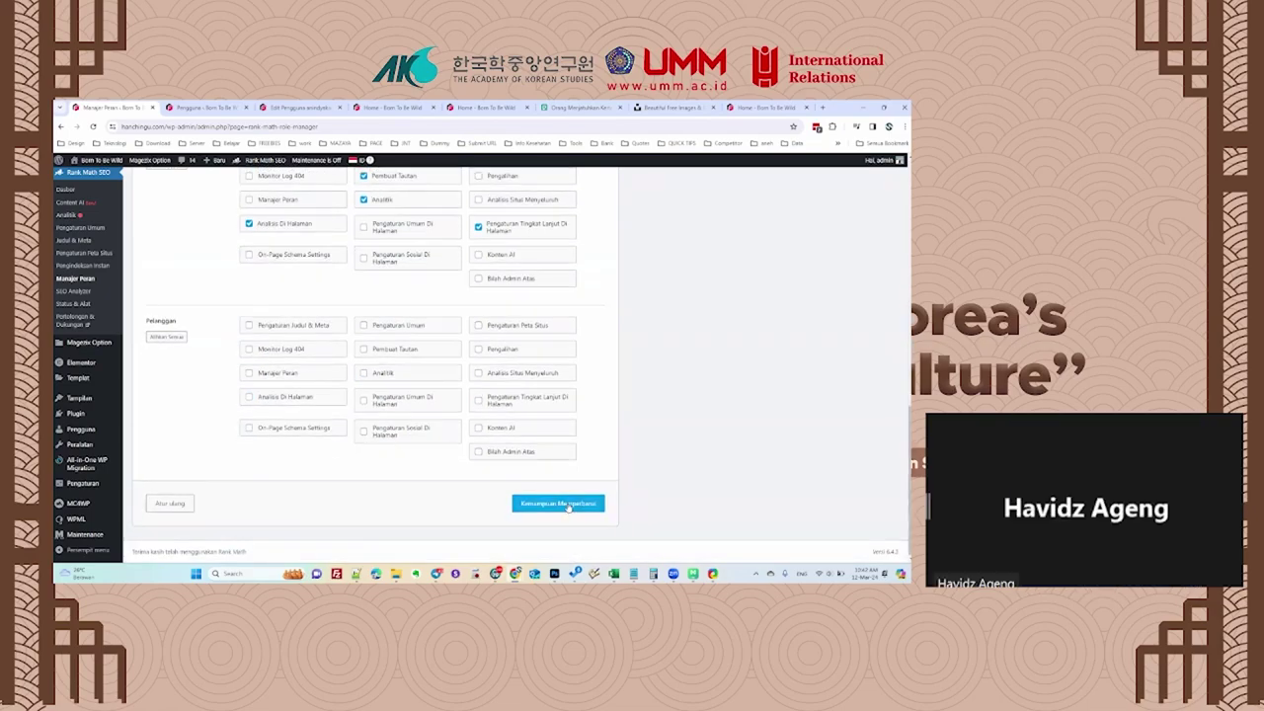
{"action": "left_click", "coordinate": [567, 505]}
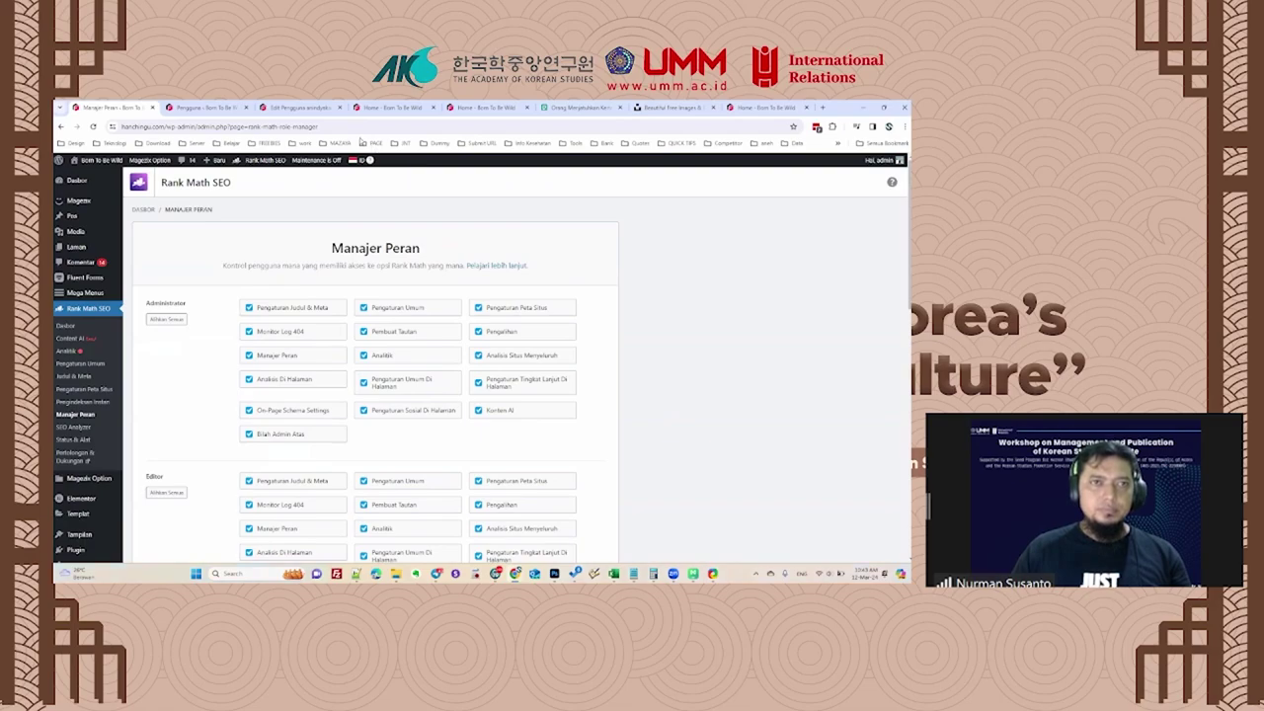
{"action": "left_click", "coordinate": [296, 107]}
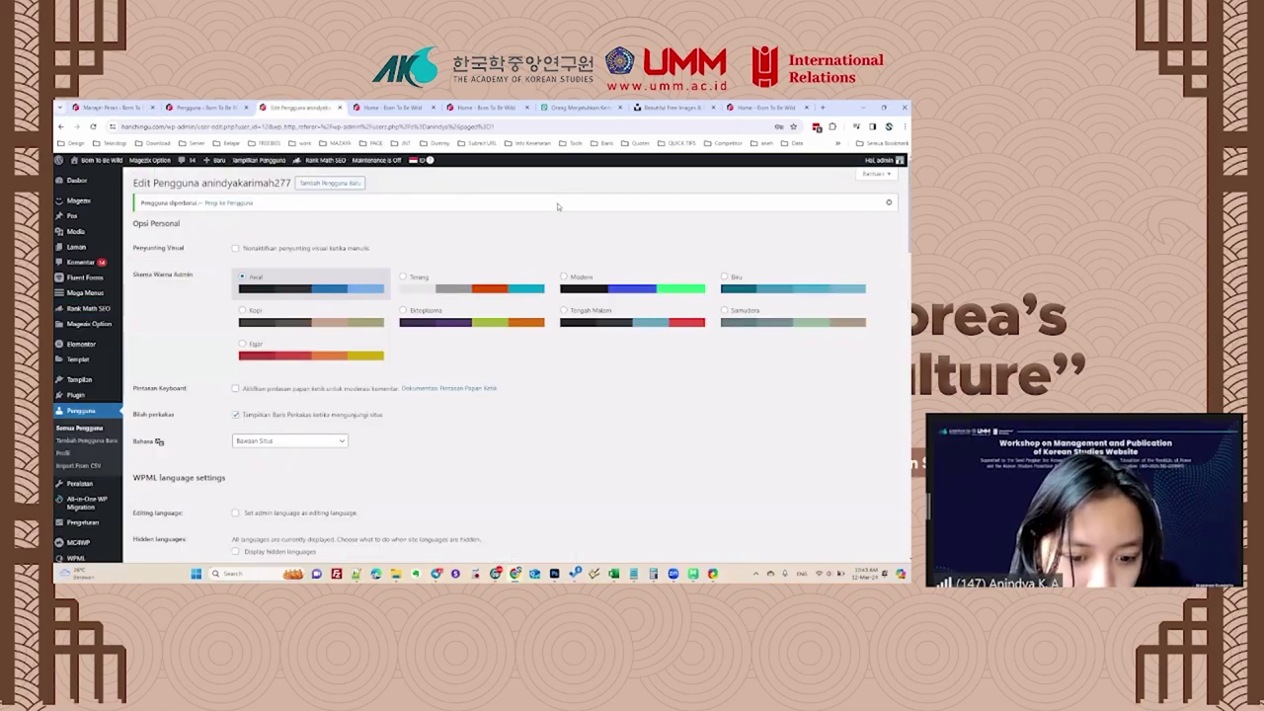
Search the user list for the next contributor by name and open their profile in a new tab.
{"action": "key", "text": "alt+Left"}
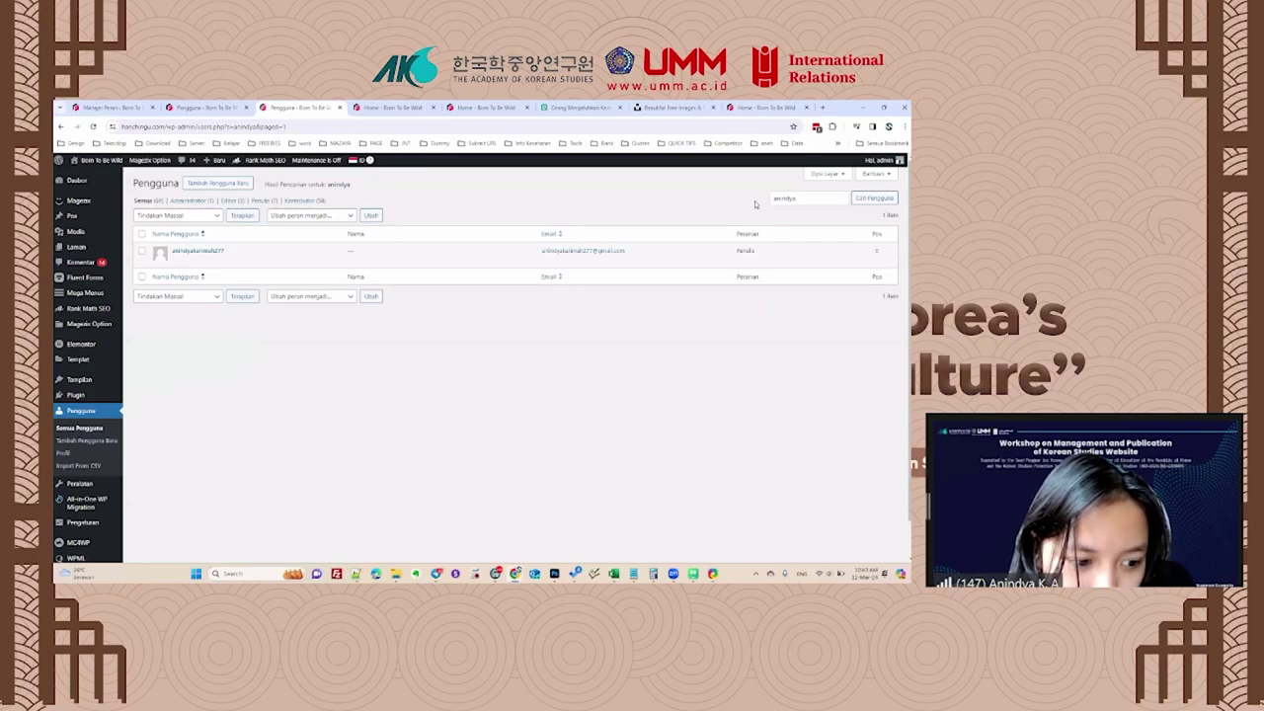
{"action": "type", "text": "waz"}
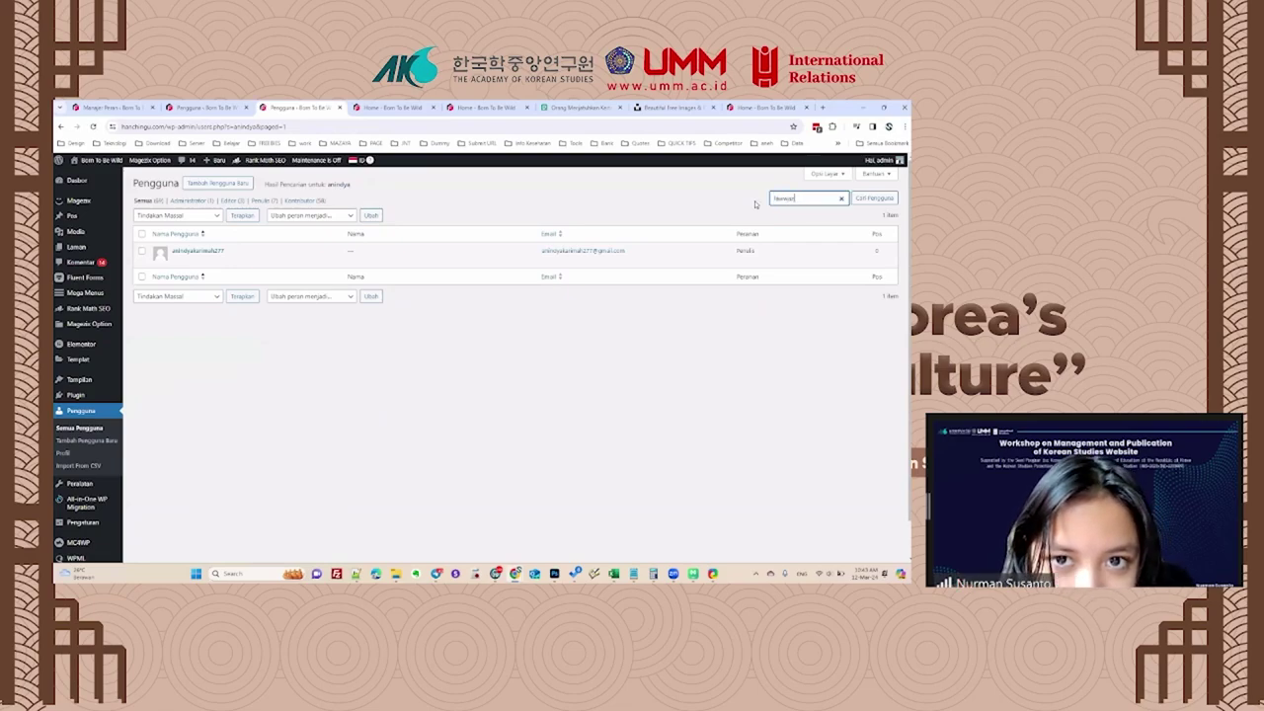
{"action": "key", "text": "Return"}
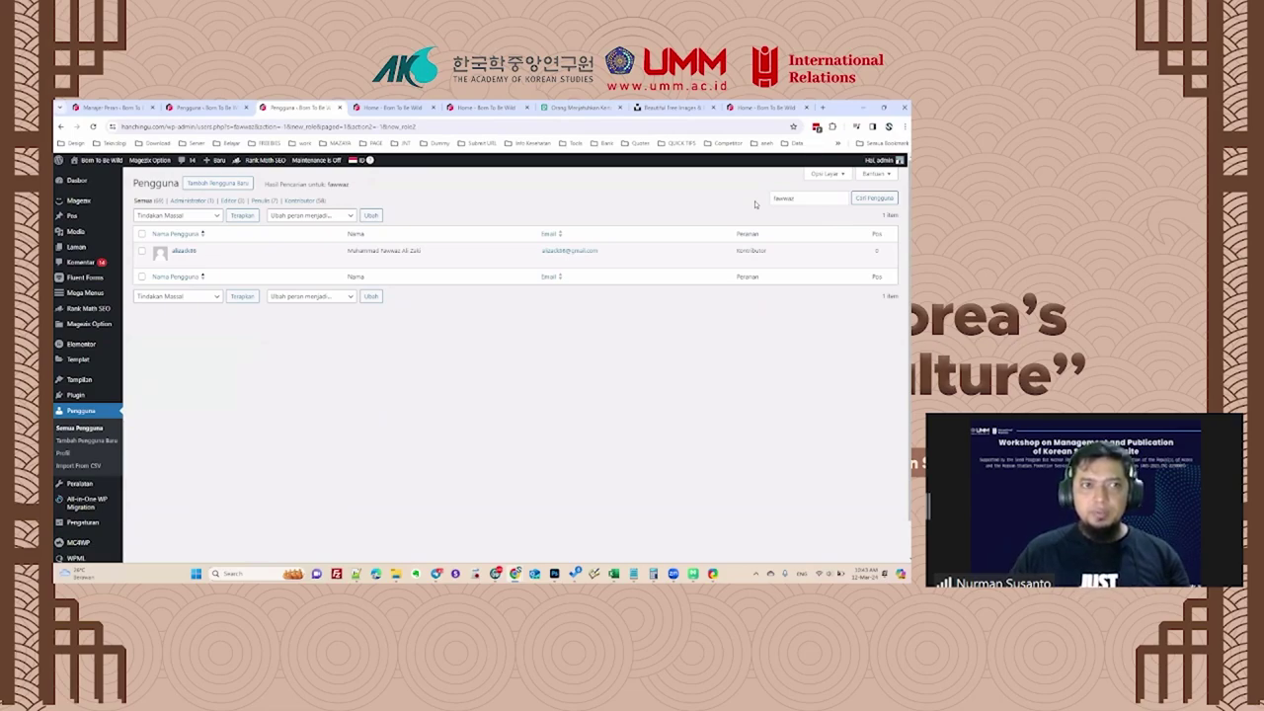
{"action": "mouse_move", "coordinate": [428, 255]}
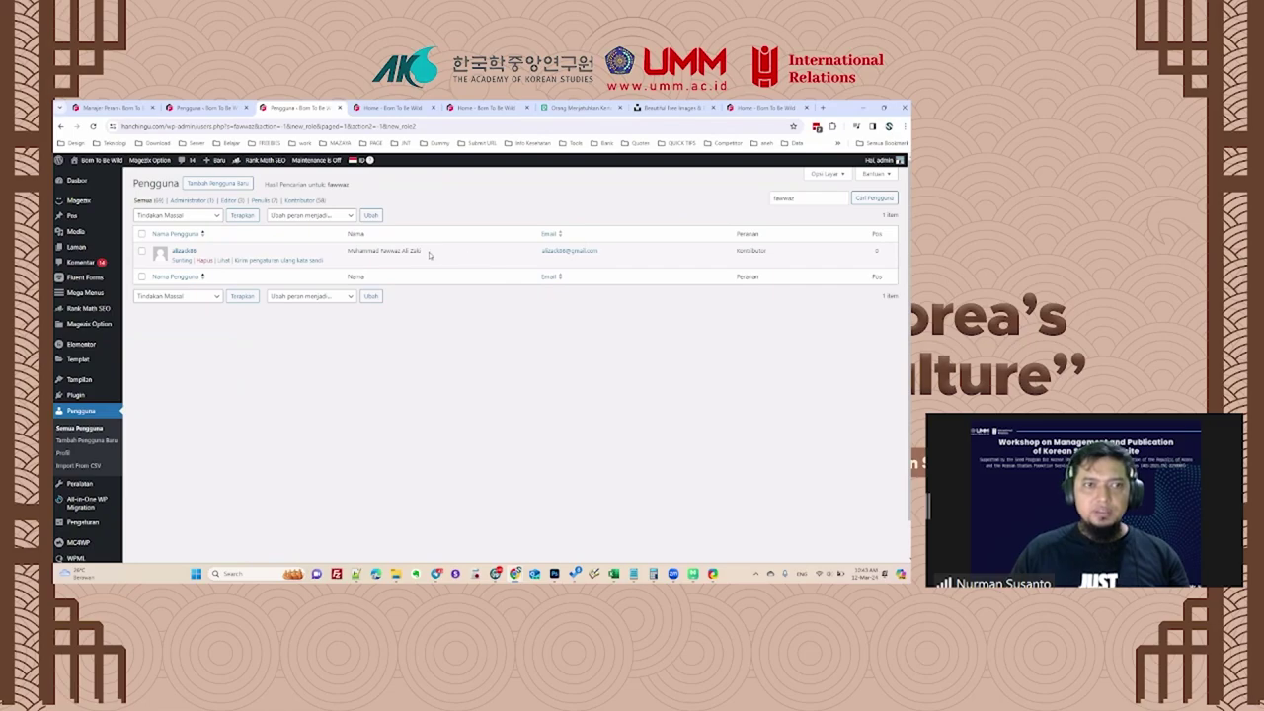
{"action": "right_click", "coordinate": [184, 260]}
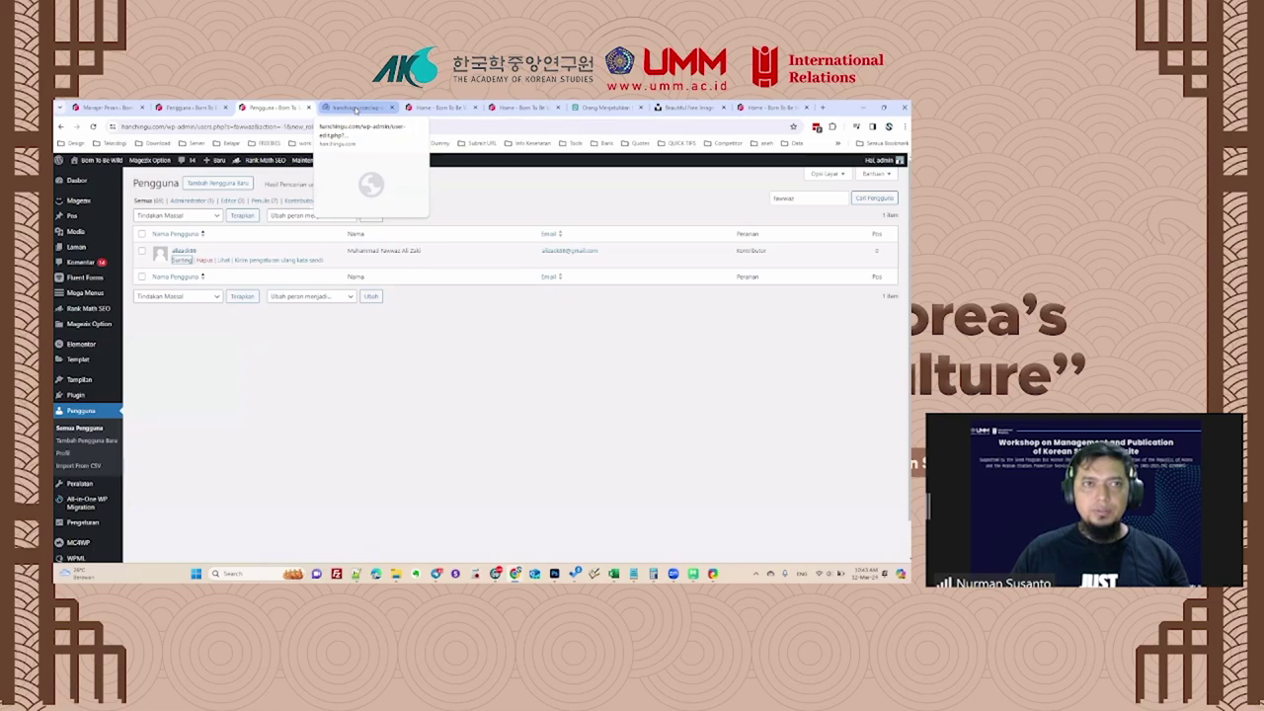
{"action": "left_click", "coordinate": [355, 110]}
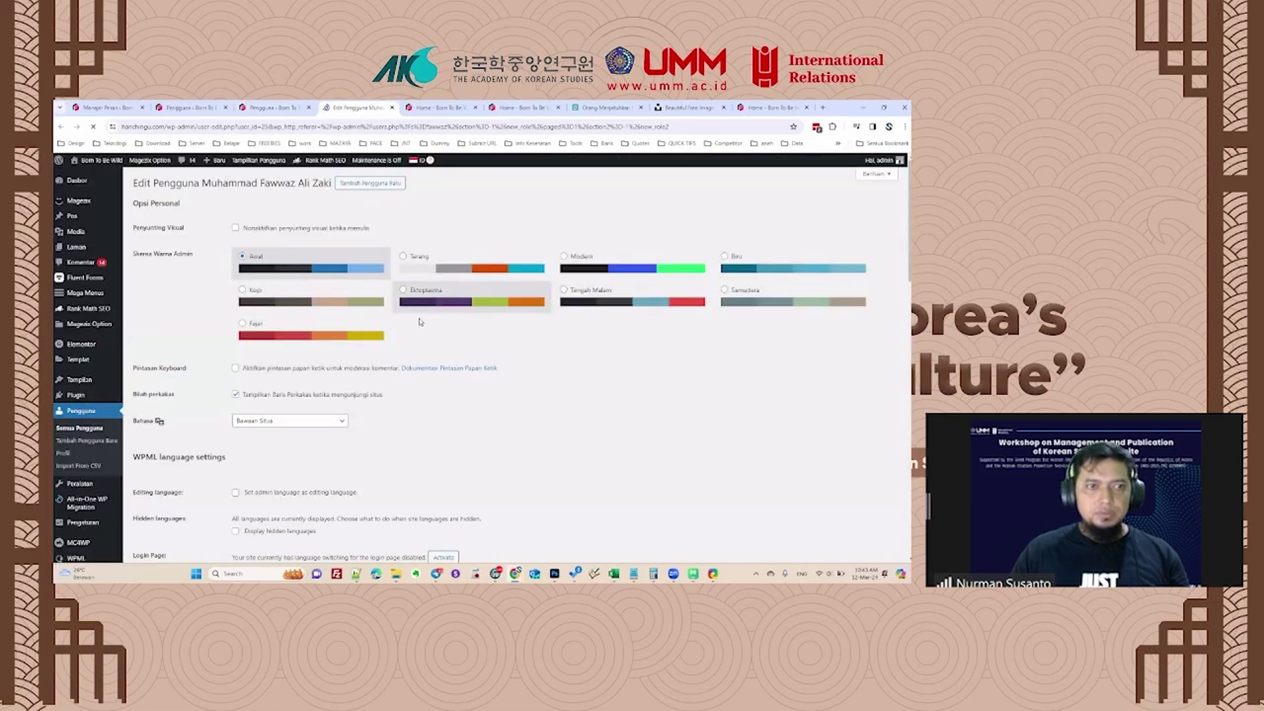
Set the second user's Peranan to Penulis, update the profile, and return to the user list.
{"action": "scroll", "coordinate": [419, 322], "scroll_direction": "down", "scroll_amount": 10}
{"action": "left_click", "coordinate": [296, 301]}
{"action": "left_click", "coordinate": [287, 329]}
{"action": "scroll", "coordinate": [447, 349], "scroll_direction": "down", "scroll_amount": 10}
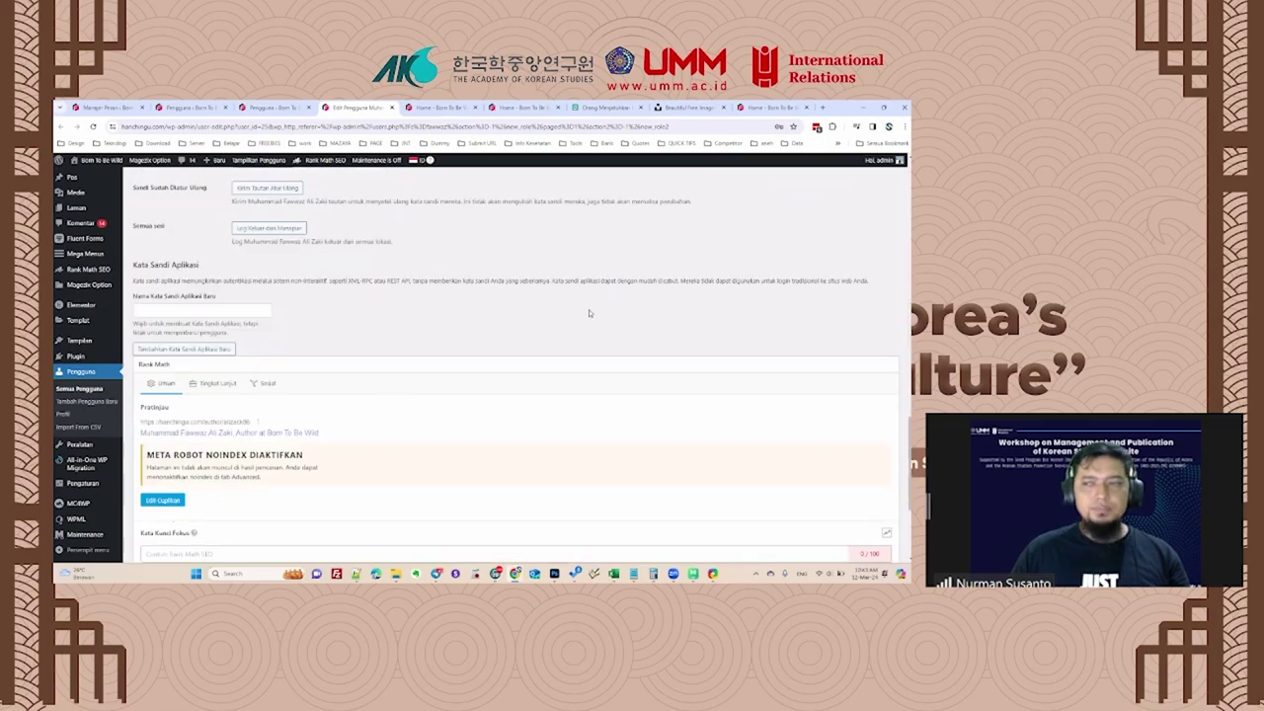
{"action": "scroll", "coordinate": [593, 306], "scroll_direction": "down", "scroll_amount": 3}
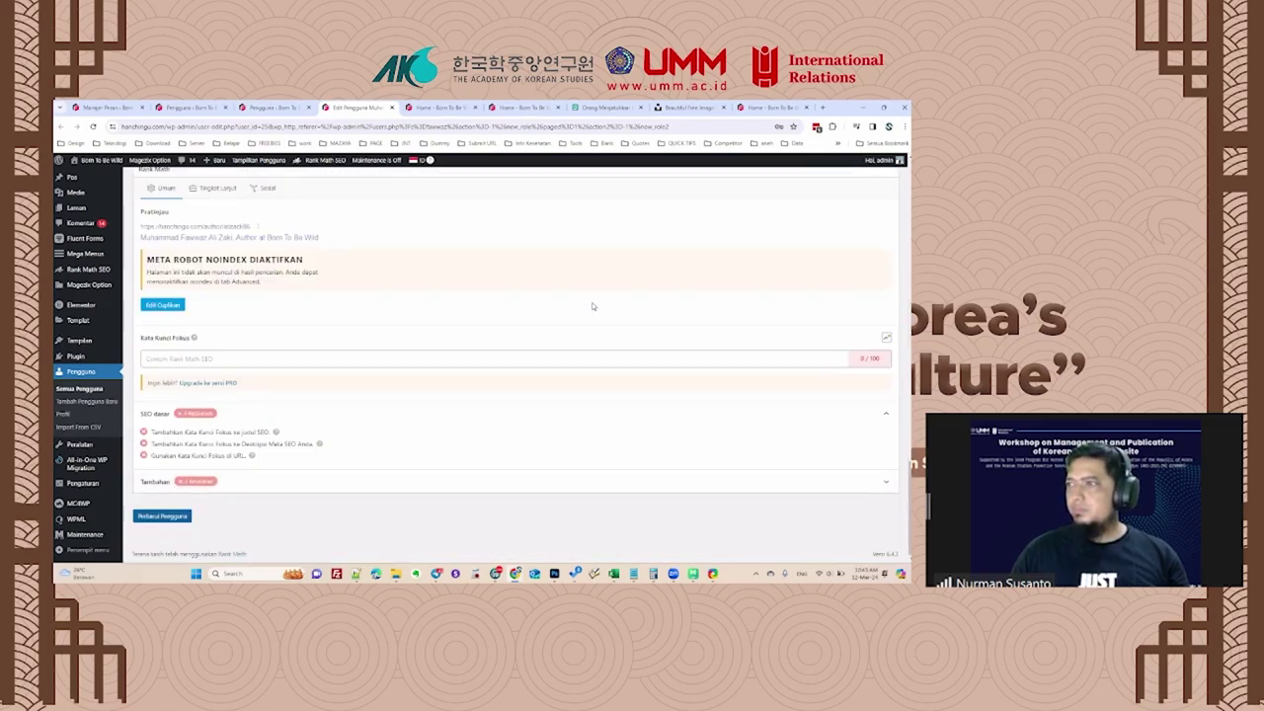
{"action": "scroll", "coordinate": [695, 243], "scroll_direction": "up", "scroll_amount": 3}
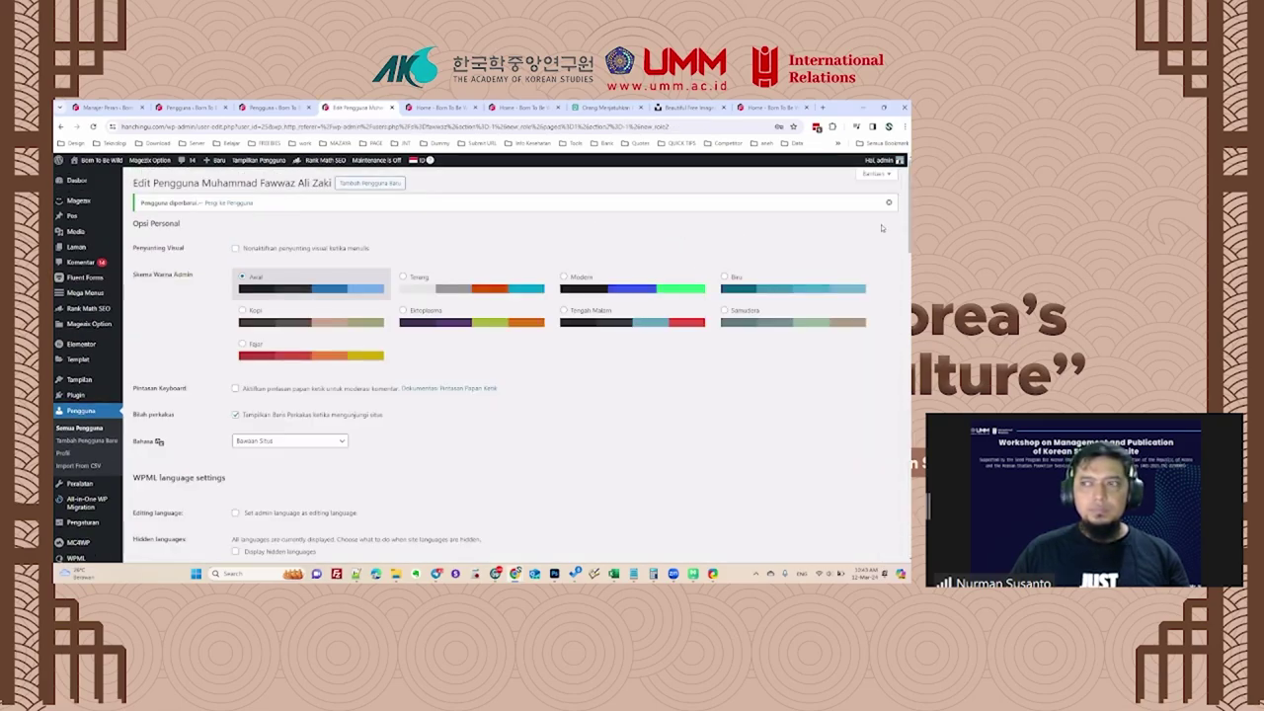
{"action": "left_click", "coordinate": [228, 203]}
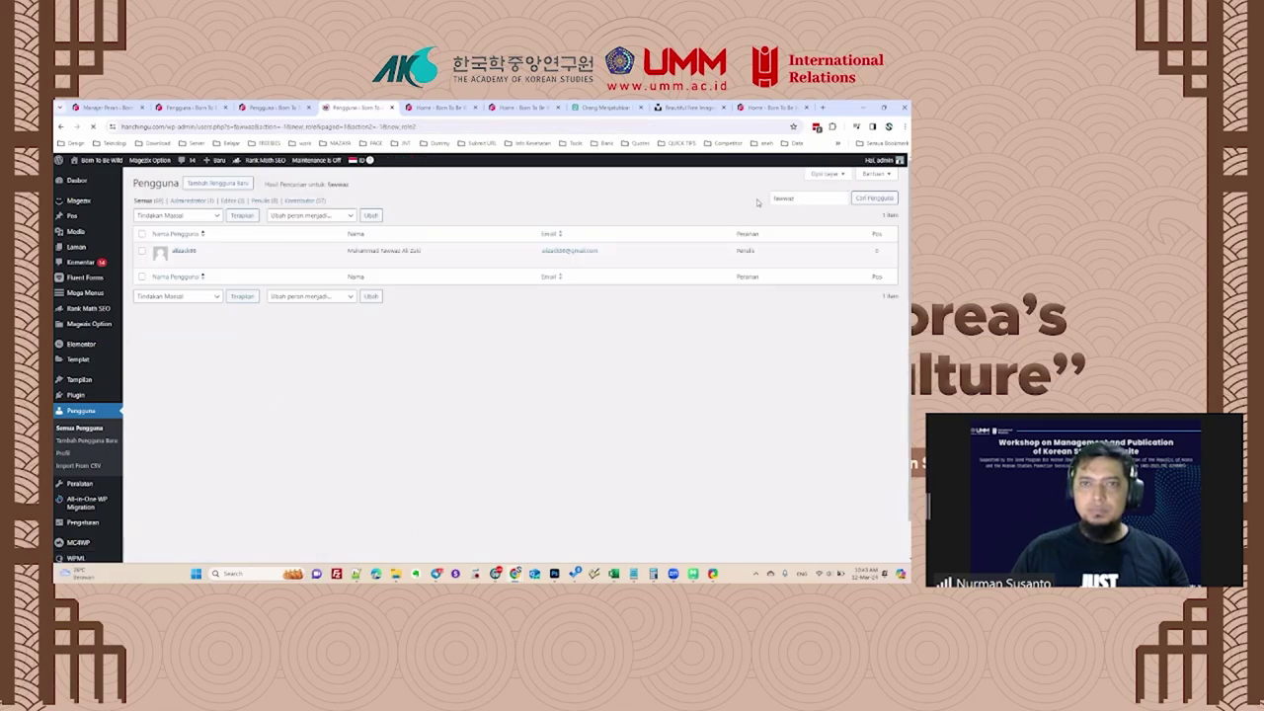
Replace the search text and search the user list for the third contributor by name.
{"action": "double_click", "coordinate": [790, 198]}
{"action": "type", "text": "mira"}
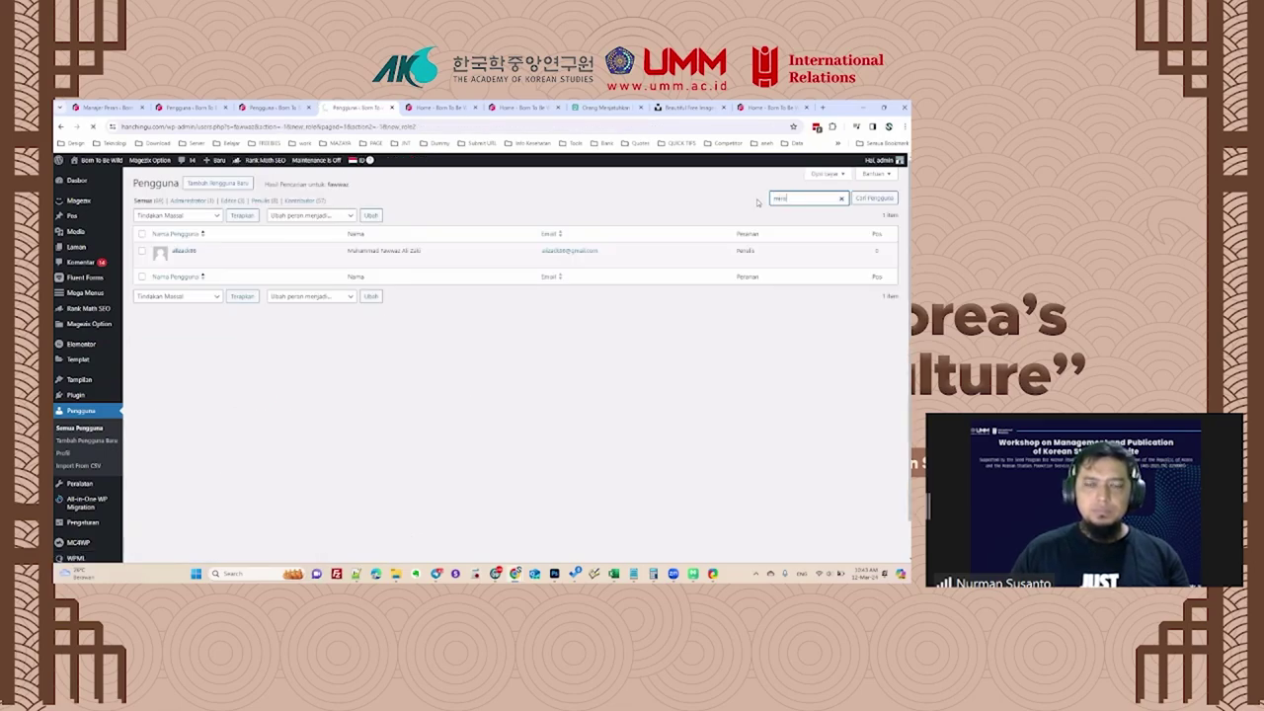
{"action": "key", "text": "Return"}
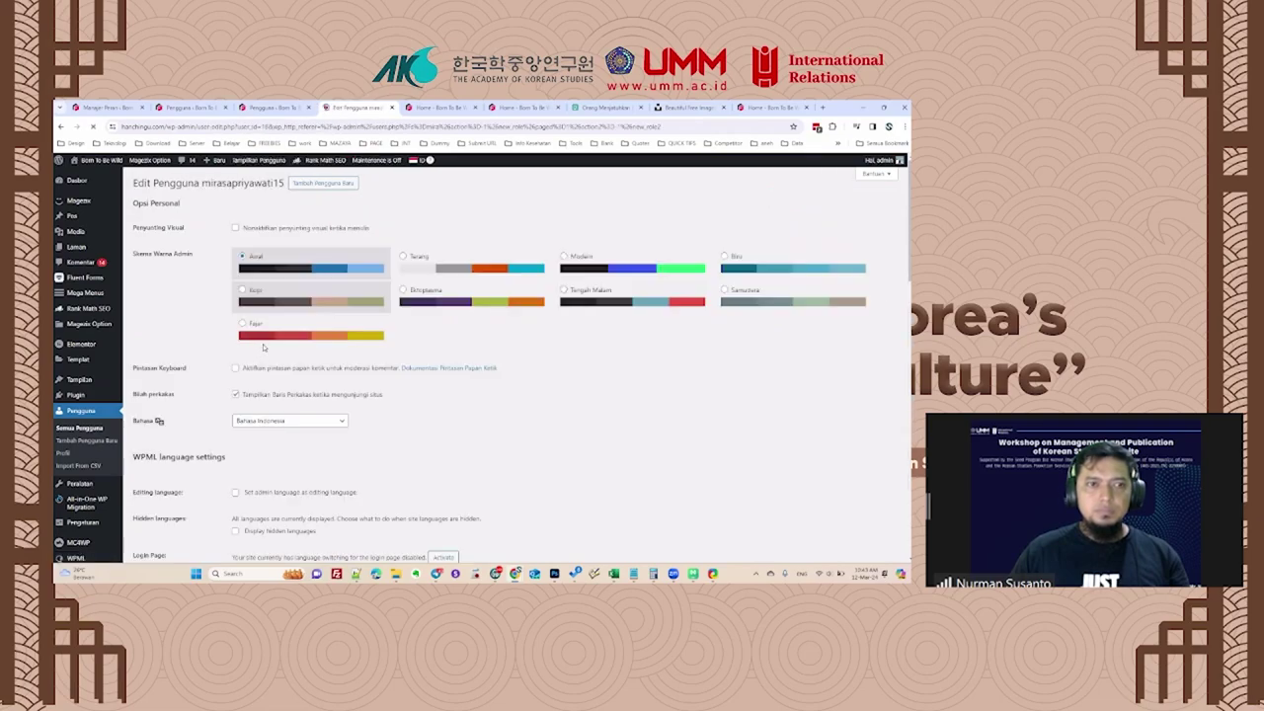
Change the third user's Peranan to Penulis and save the updated profile.
{"action": "scroll", "coordinate": [333, 443], "scroll_direction": "down", "scroll_amount": 2}
{"action": "scroll", "coordinate": [333, 443], "scroll_direction": "down", "scroll_amount": 2}
{"action": "left_click", "coordinate": [289, 437]}
{"action": "left_click", "coordinate": [510, 408]}
{"action": "scroll", "coordinate": [509, 407], "scroll_direction": "down", "scroll_amount": 8}
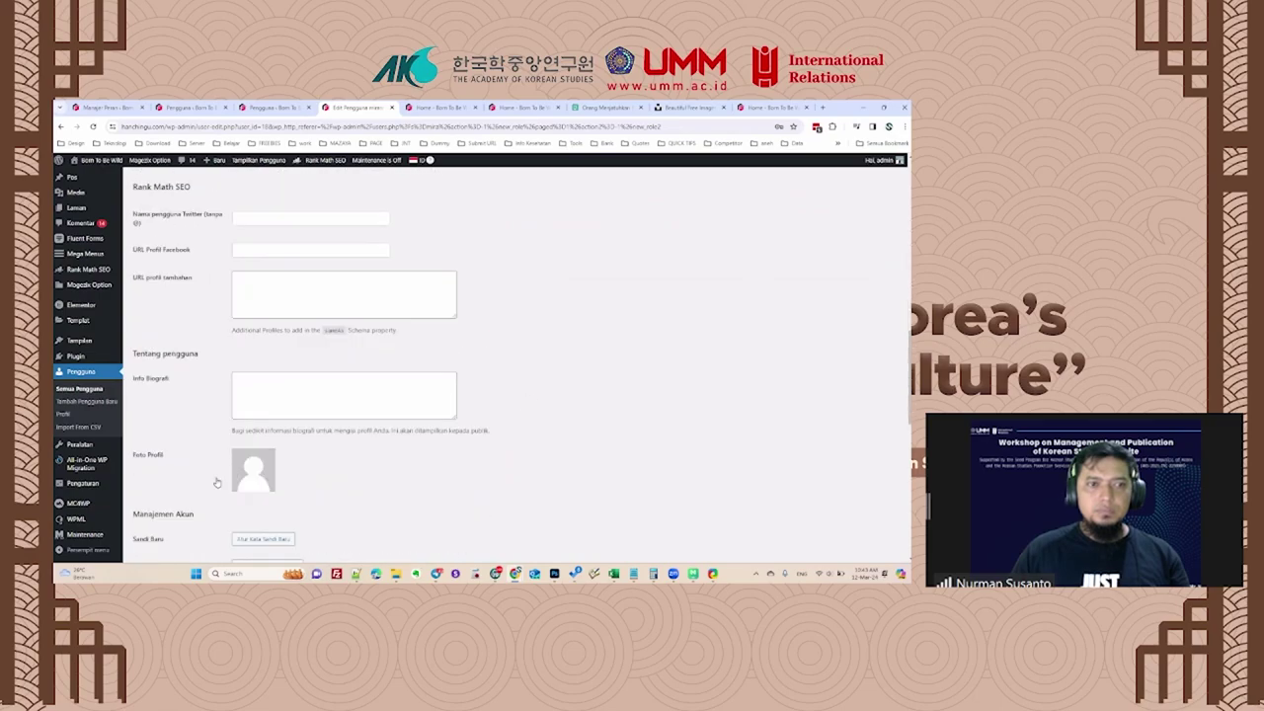
{"action": "scroll", "coordinate": [510, 321], "scroll_direction": "down", "scroll_amount": 4}
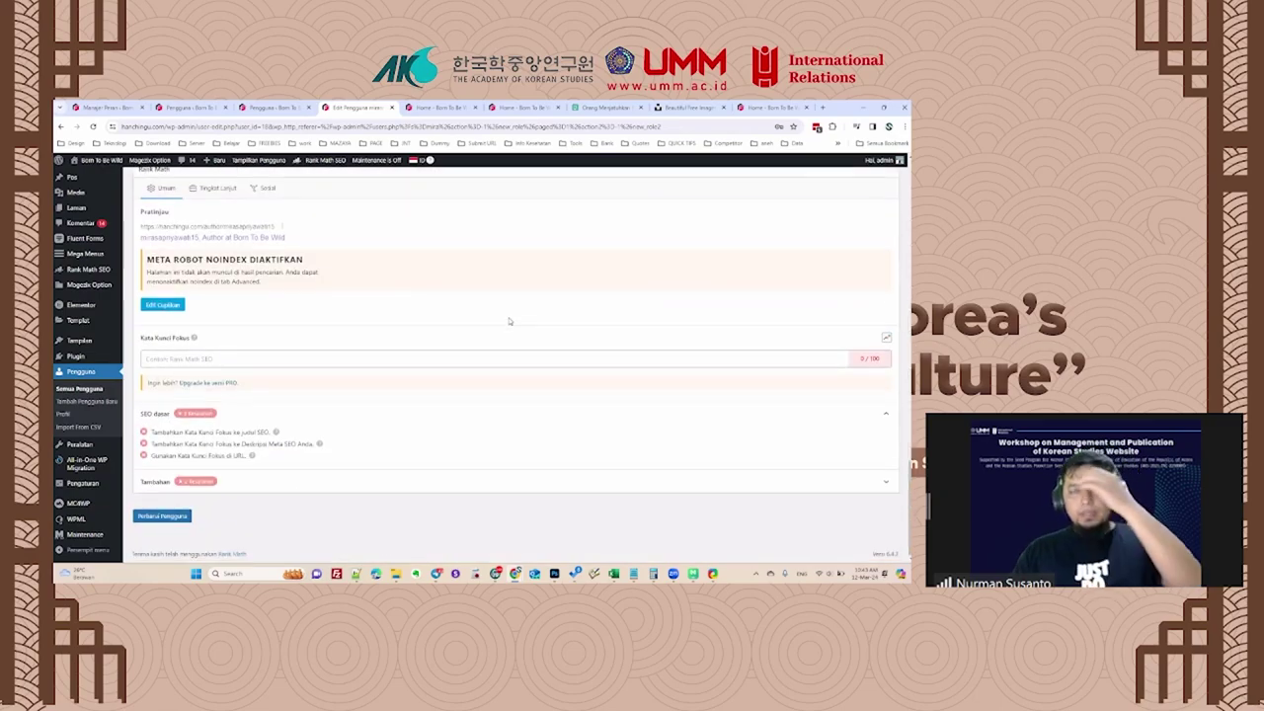
{"action": "key", "text": "Return"}
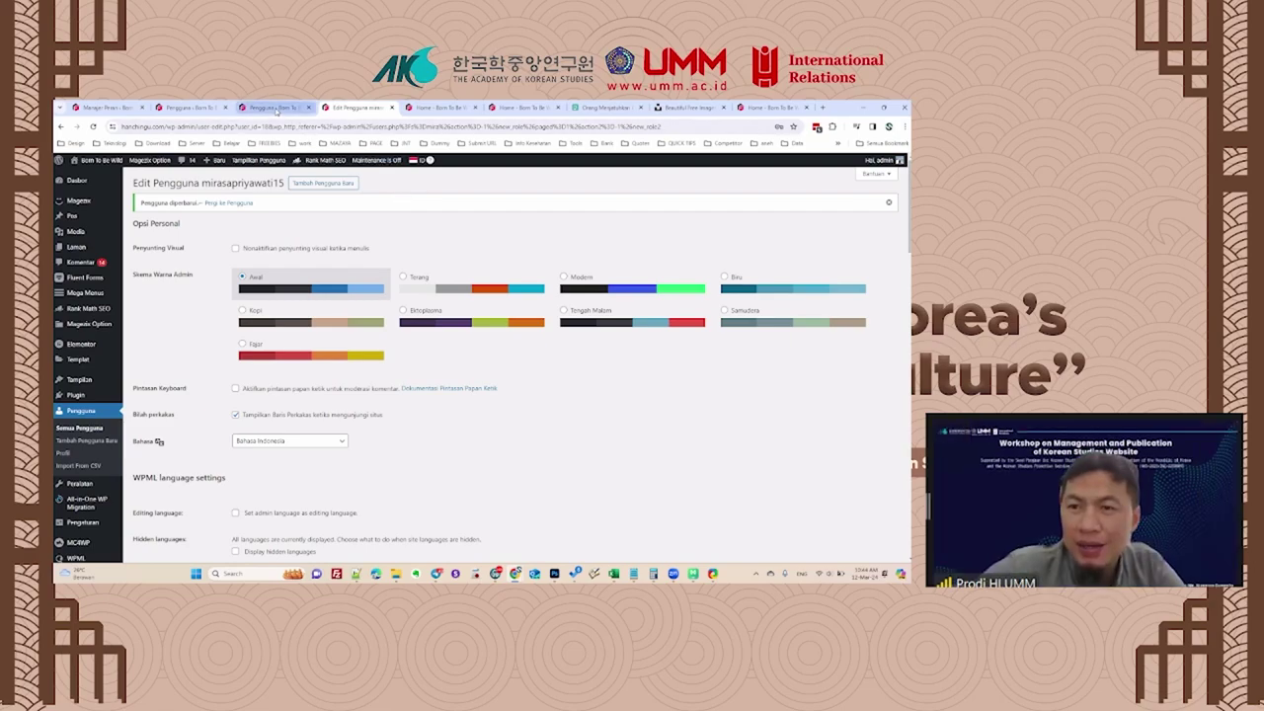
Navigate the admin sidebar back to the unfiltered All Users list.
{"action": "mouse_move", "coordinate": [275, 109]}
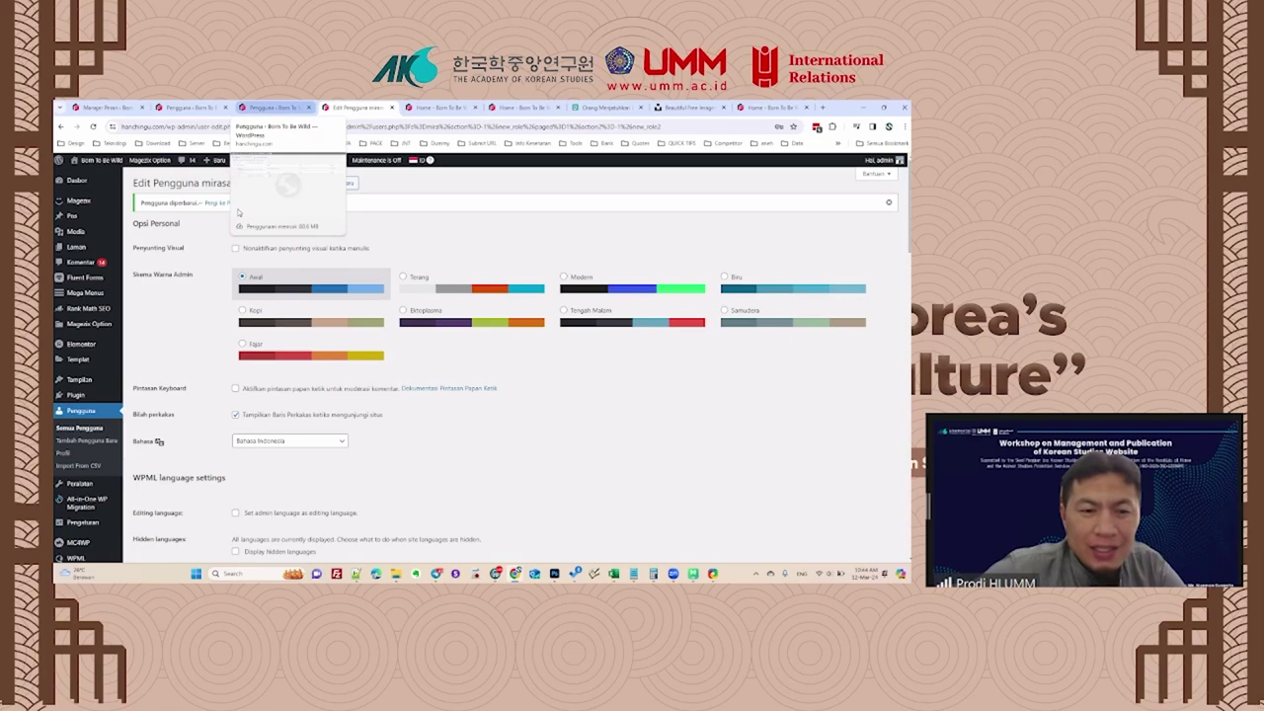
{"action": "mouse_move", "coordinate": [84, 297]}
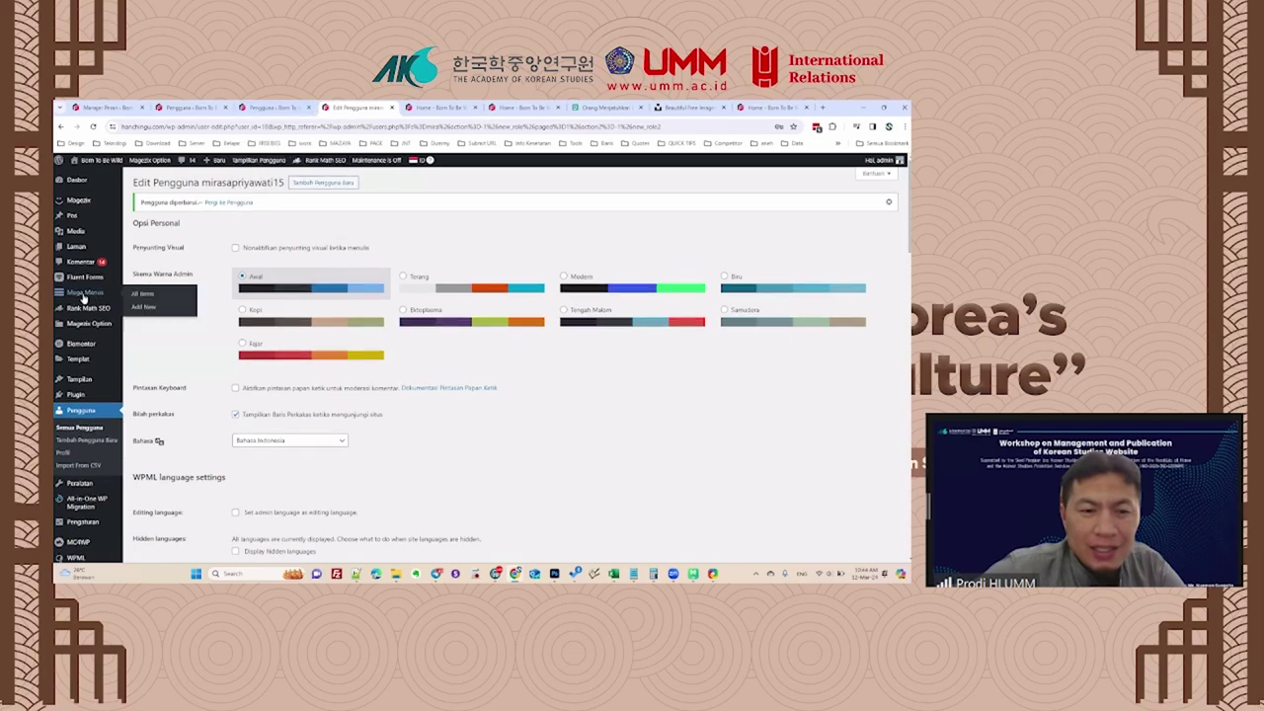
{"action": "scroll", "coordinate": [85, 293], "scroll_direction": "down", "scroll_amount": 3}
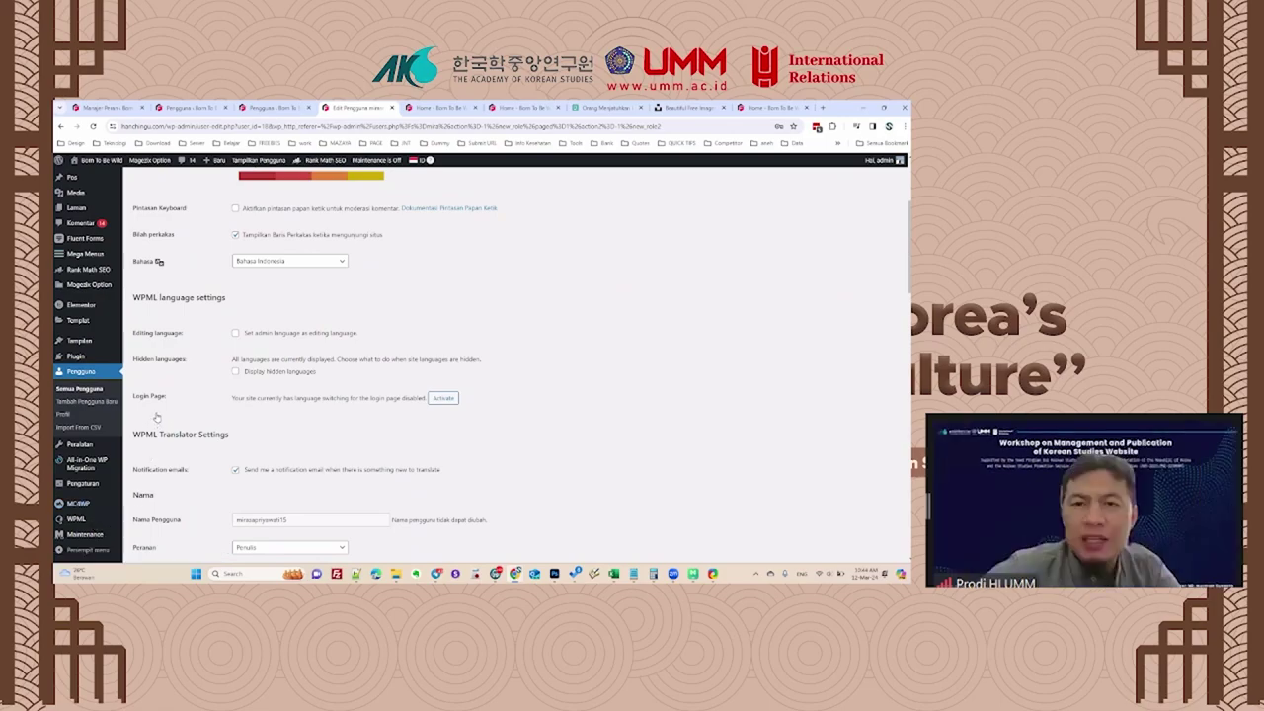
{"action": "mouse_move", "coordinate": [79, 519]}
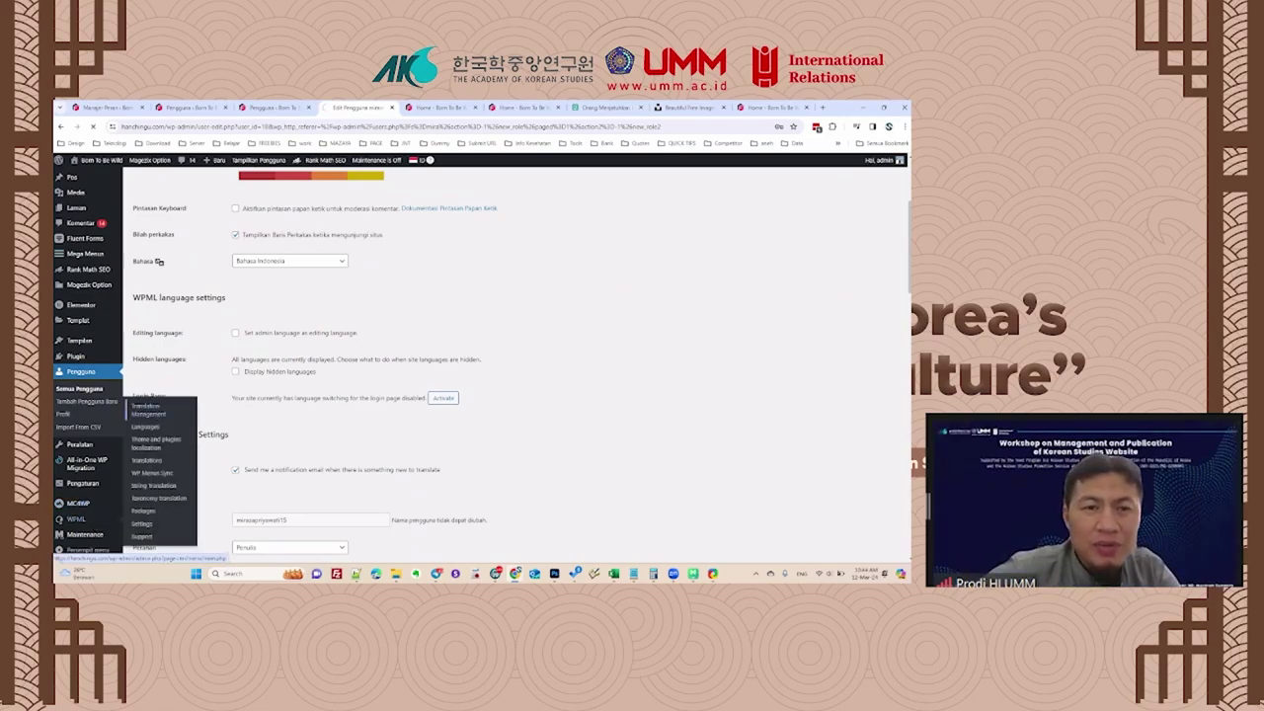
{"action": "left_click", "coordinate": [146, 409]}
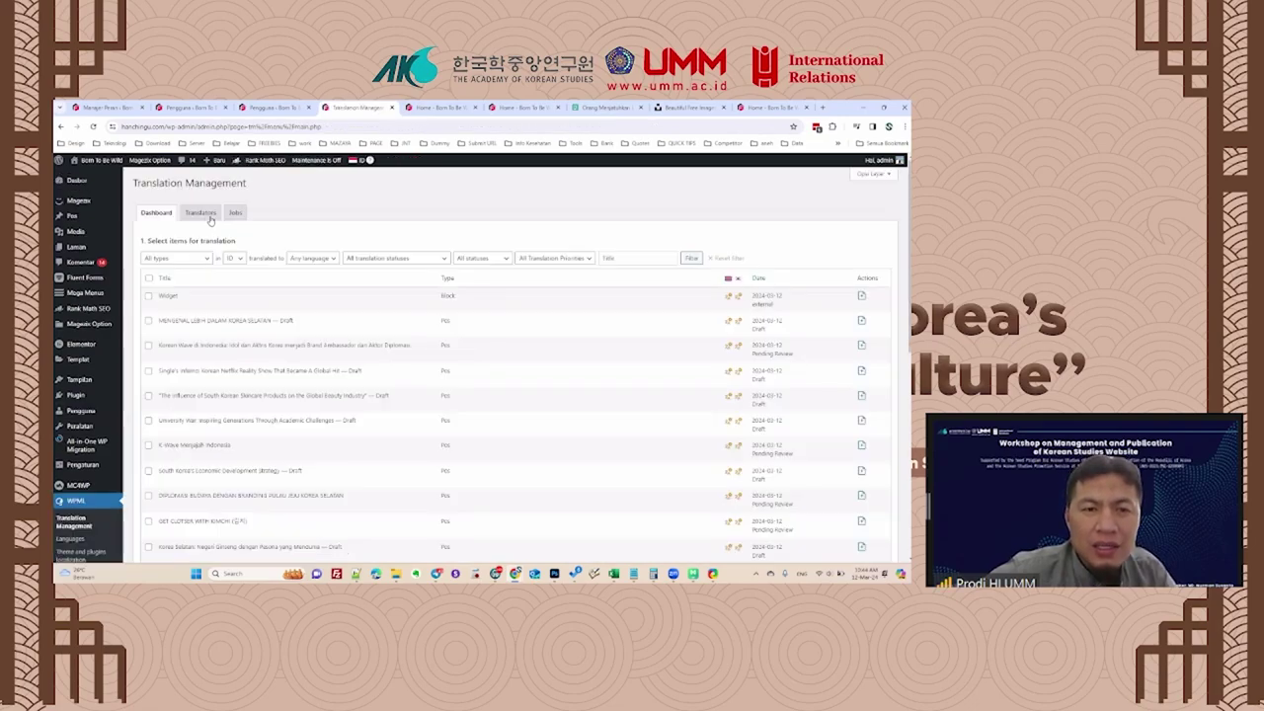
{"action": "scroll", "coordinate": [86, 292], "scroll_direction": "down", "scroll_amount": 5}
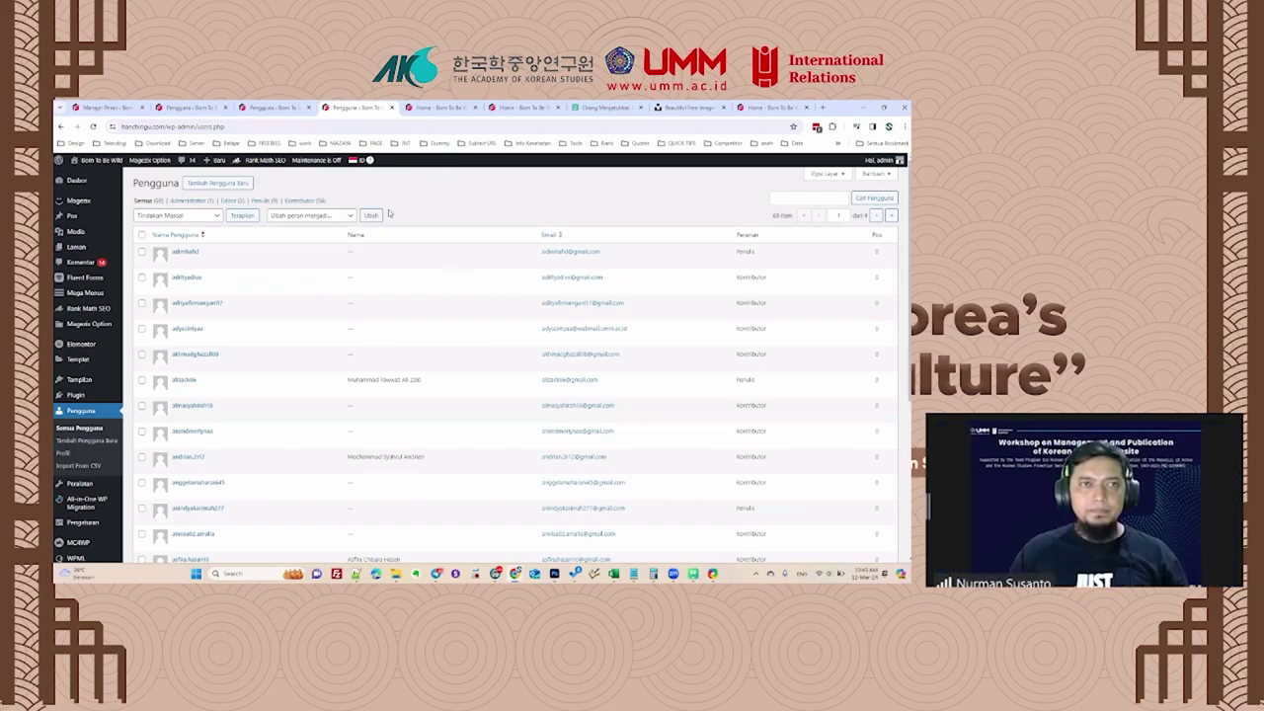
Reload the live home page tab to check its latest version.
{"action": "key", "text": "ctrl+Tab"}
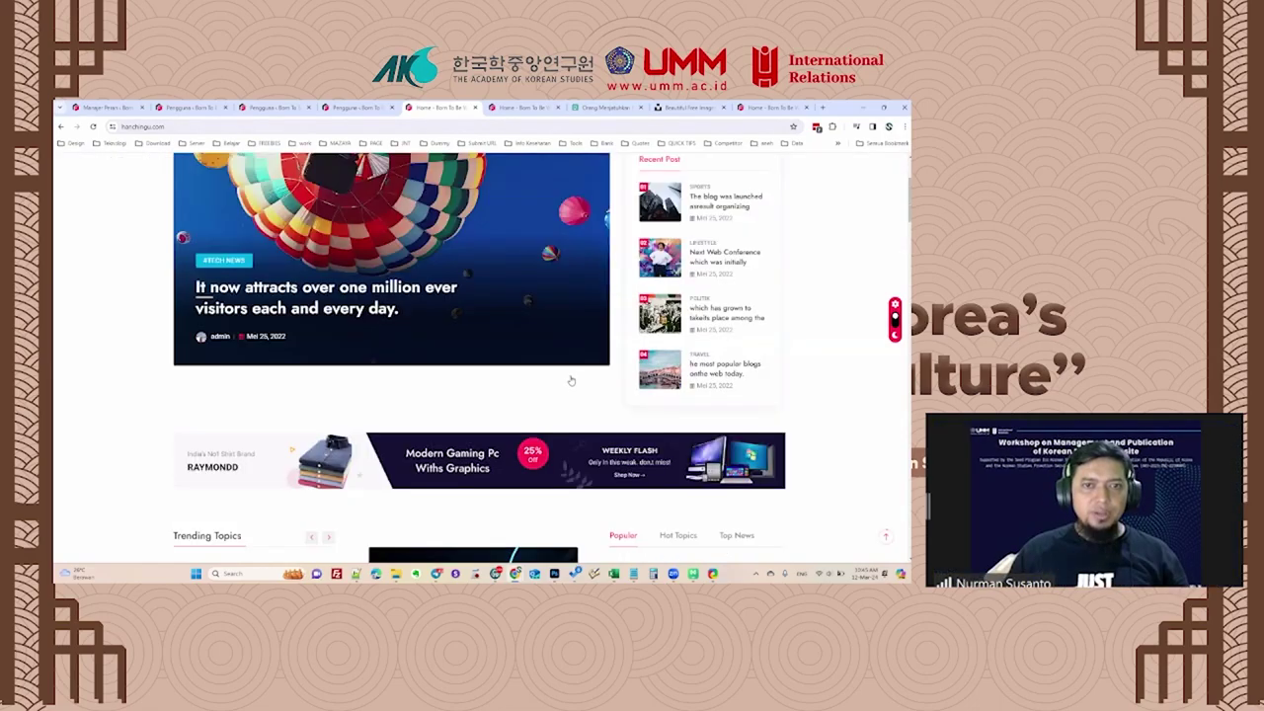
{"action": "scroll", "coordinate": [548, 359], "scroll_direction": "down", "scroll_amount": 4}
{"action": "key", "text": "F5"}
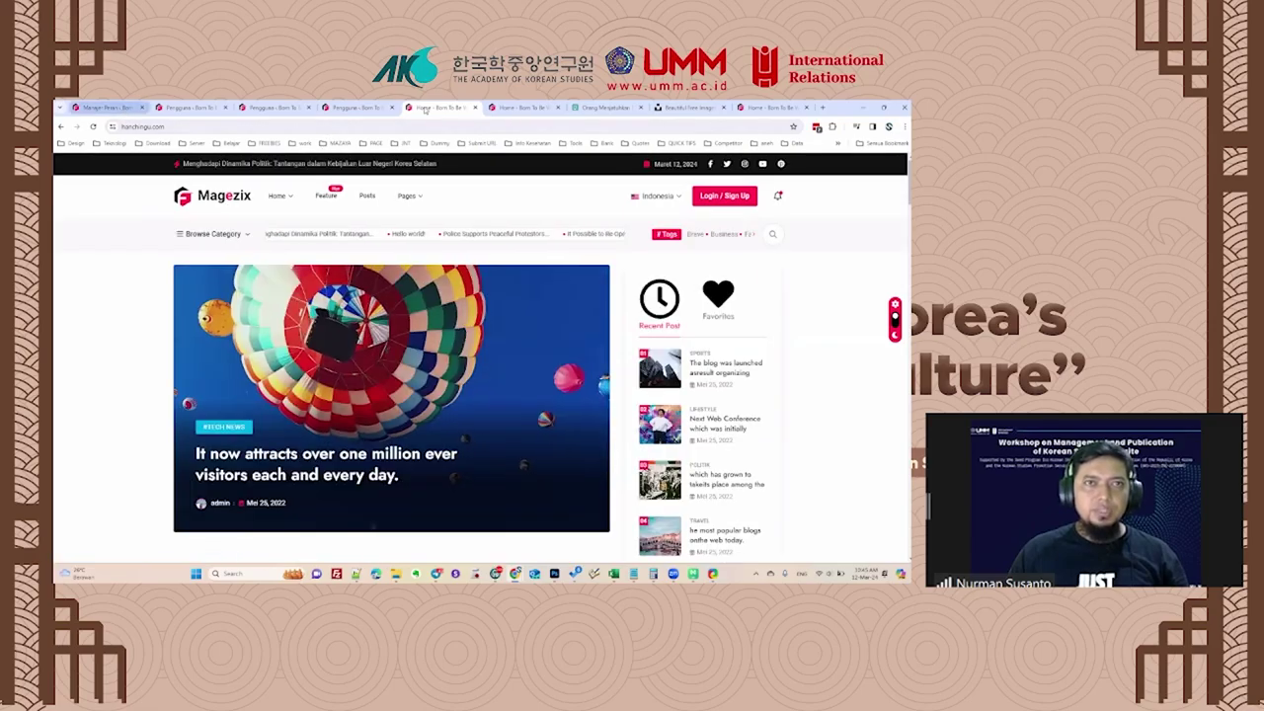
From the admin, open Semua Pos and Laman in new tabs and show the posts list.
{"action": "left_click", "coordinate": [350, 108]}
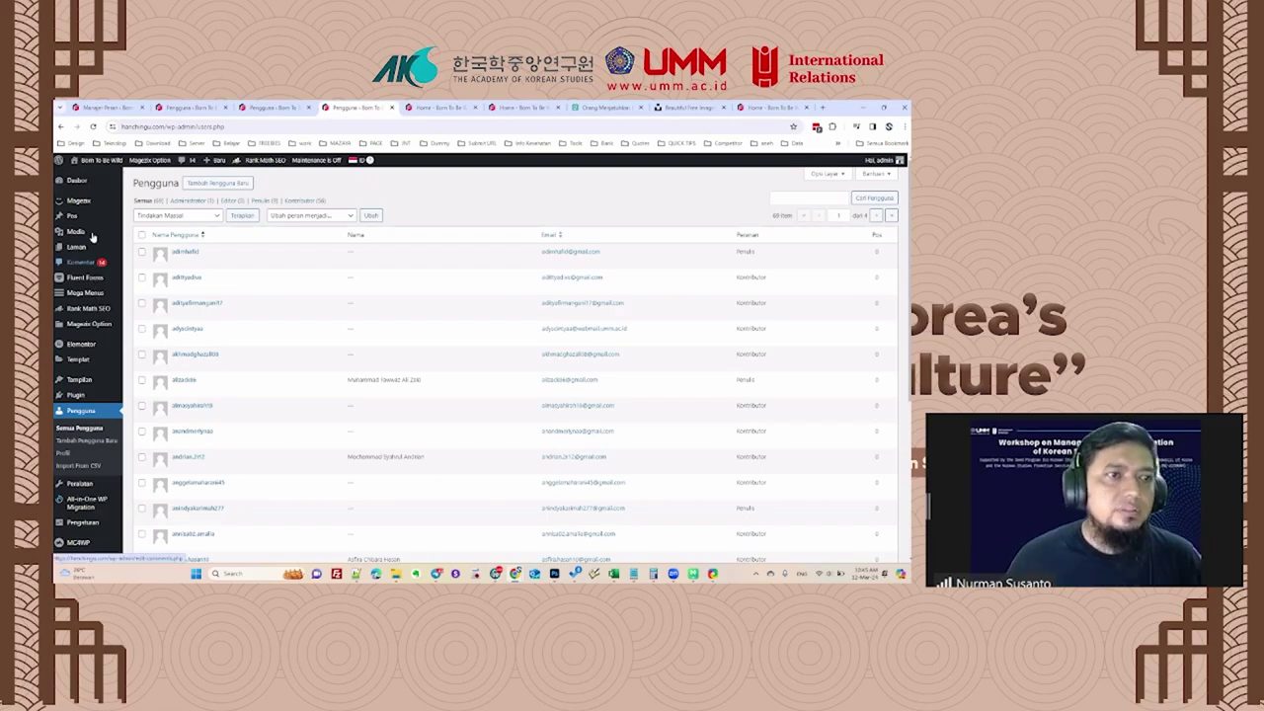
{"action": "mouse_move", "coordinate": [143, 221]}
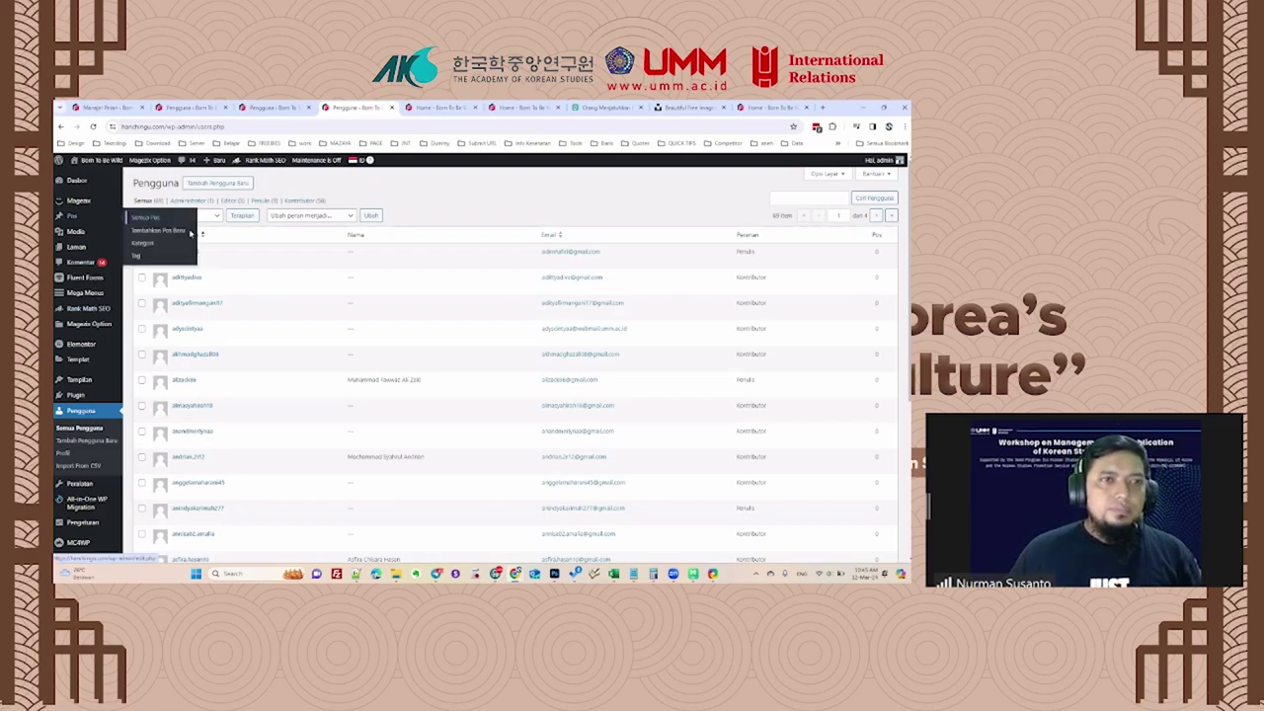
{"action": "right_click", "coordinate": [146, 219]}
{"action": "left_click", "coordinate": [193, 227]}
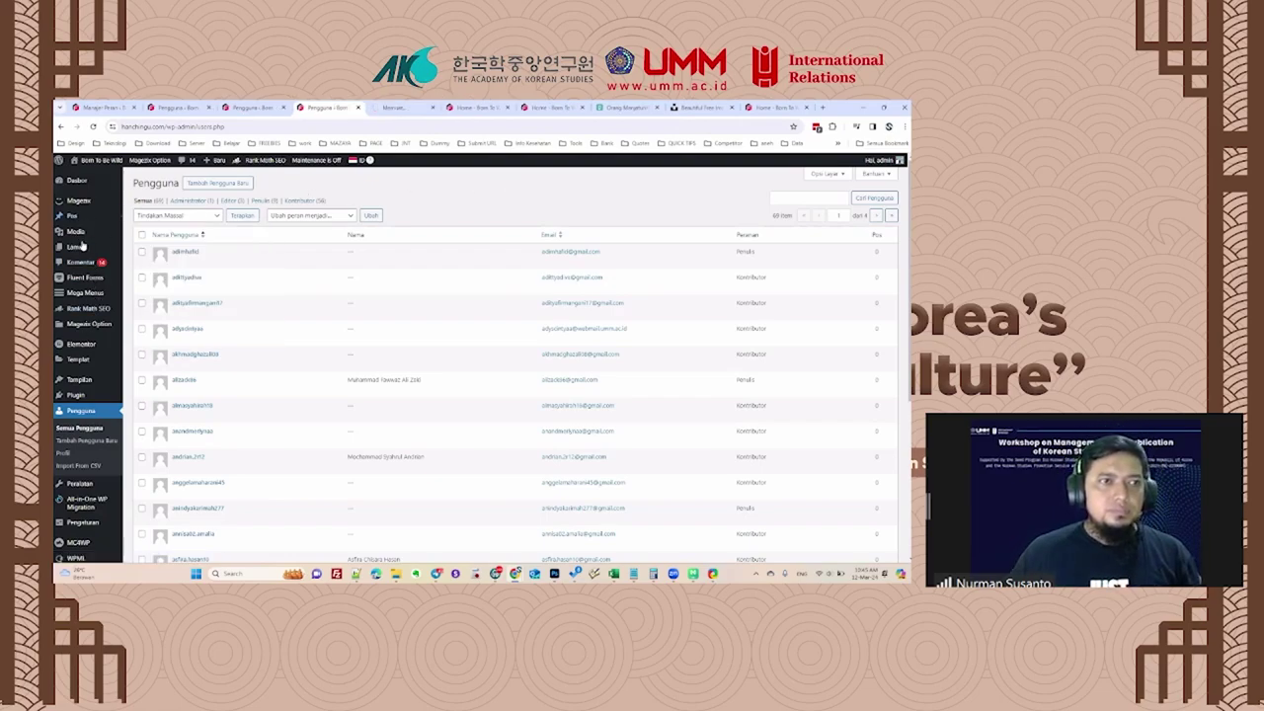
{"action": "right_click", "coordinate": [203, 260]}
{"action": "left_click", "coordinate": [215, 267]}
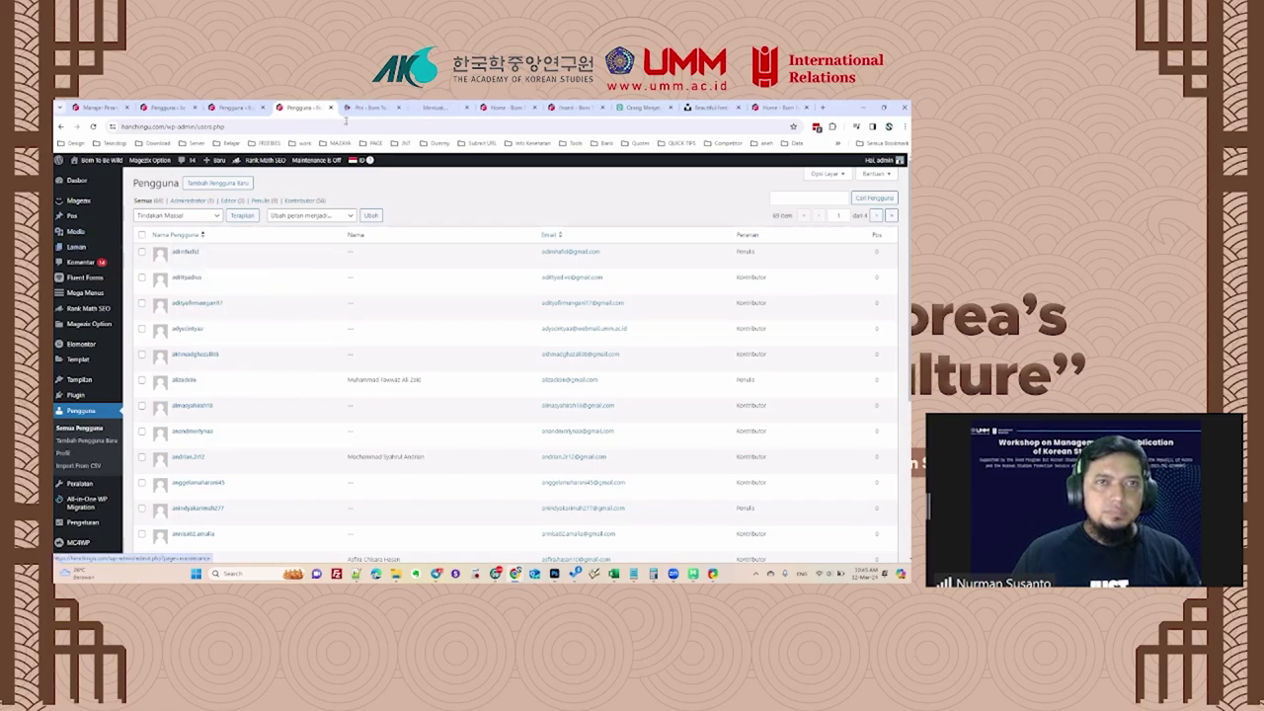
{"action": "key", "text": "ctrl+Tab"}
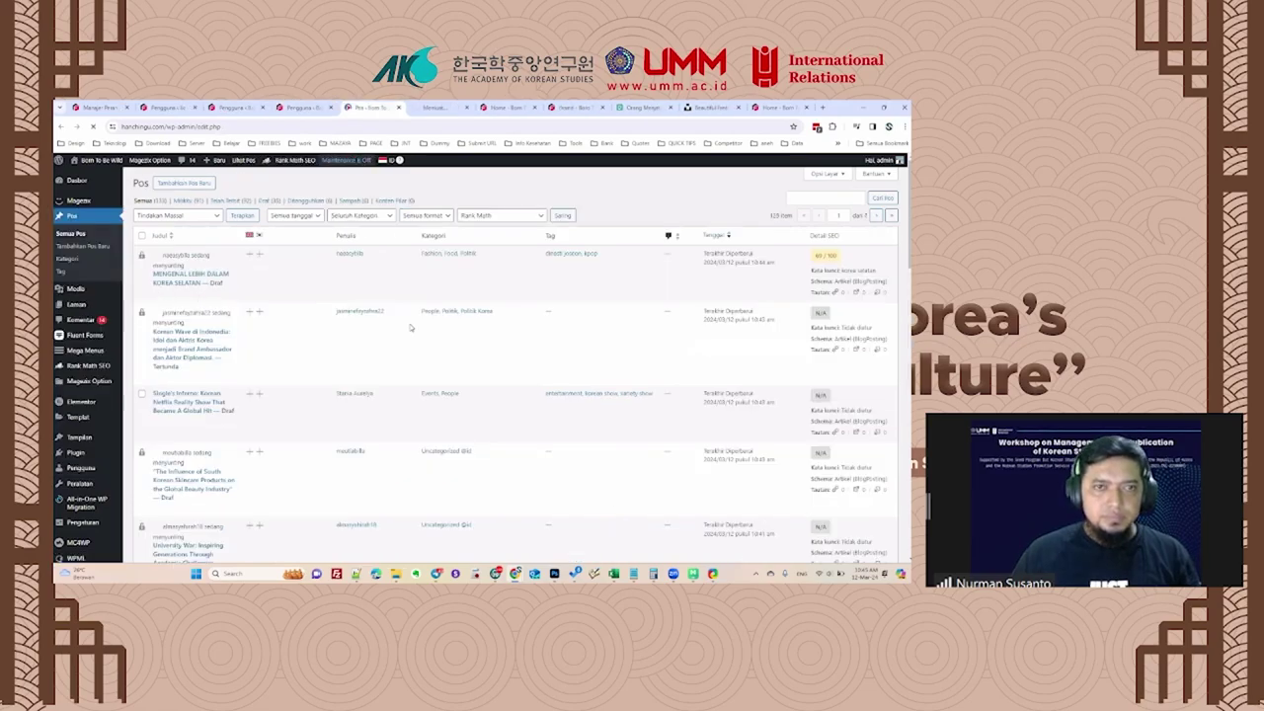
Browse the Pos list and enter 'korean' in the Cari Pos search box.
{"action": "mouse_move", "coordinate": [508, 330]}
{"action": "scroll", "coordinate": [508, 330], "scroll_direction": "down", "scroll_amount": 5}
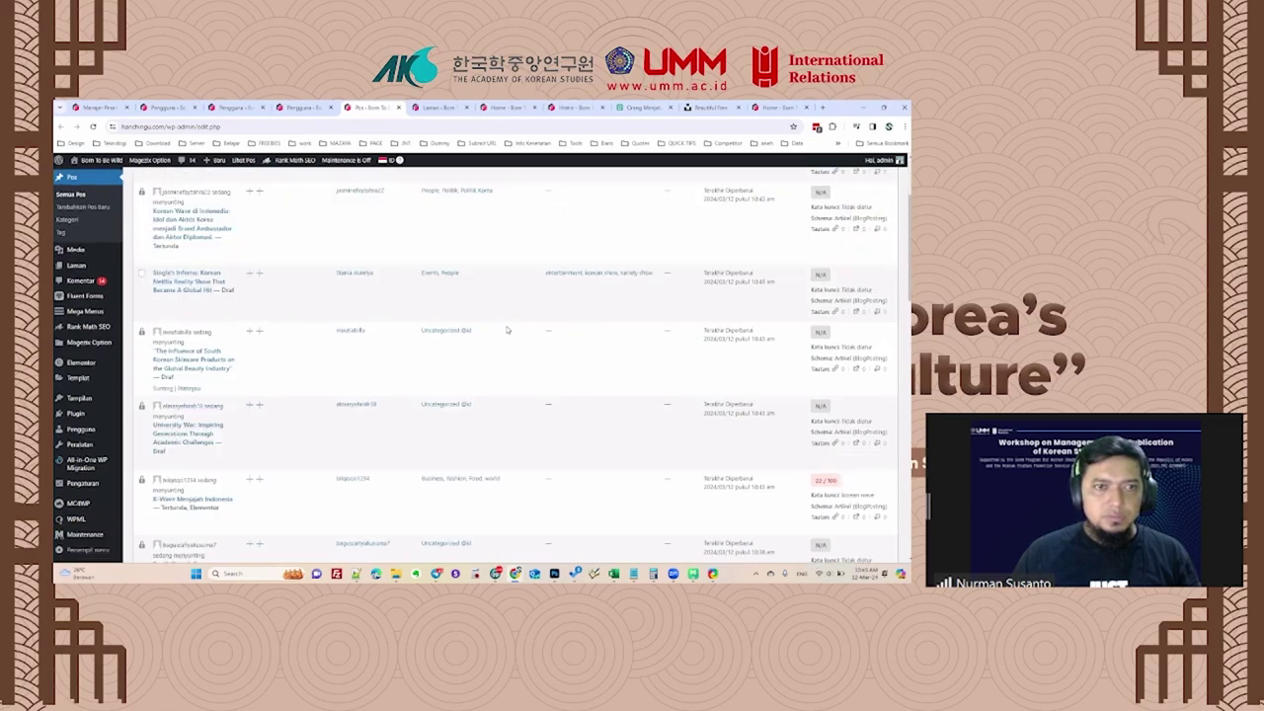
{"action": "scroll", "coordinate": [470, 302], "scroll_direction": "up", "scroll_amount": 3}
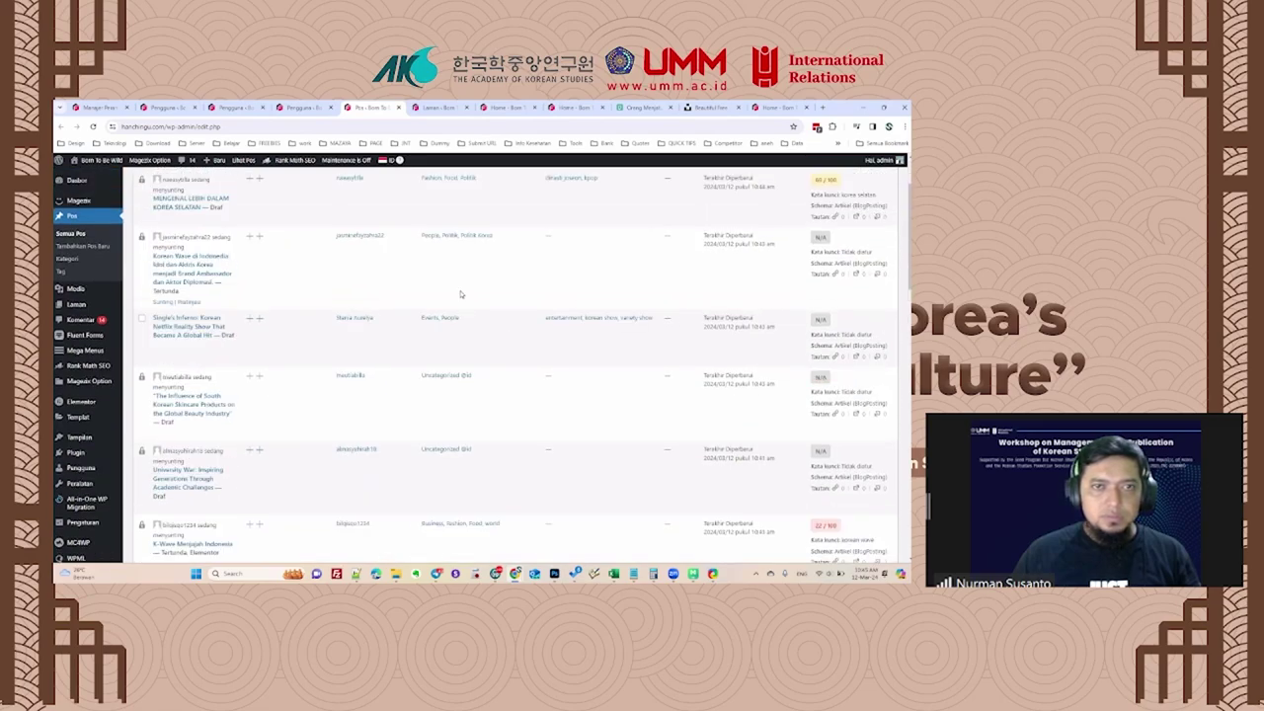
{"action": "scroll", "coordinate": [460, 293], "scroll_direction": "up", "scroll_amount": 2}
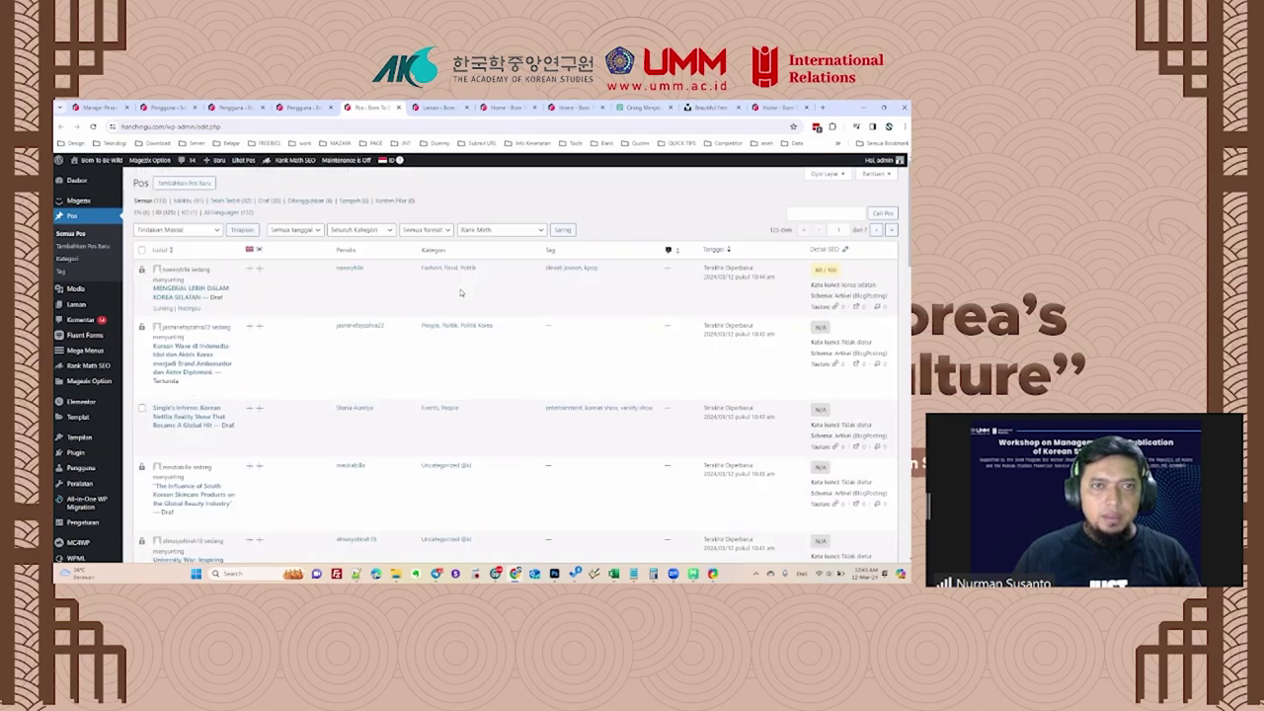
{"action": "scroll", "coordinate": [460, 290], "scroll_direction": "down", "scroll_amount": 6}
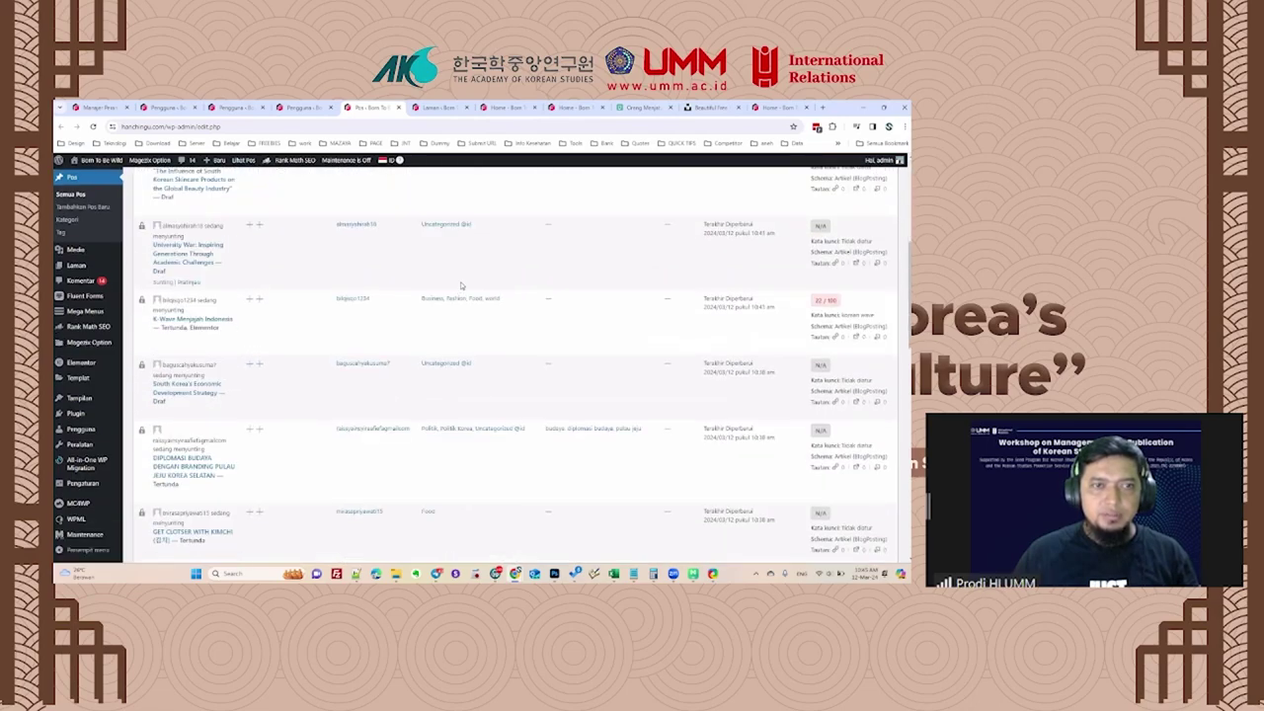
{"action": "scroll", "coordinate": [460, 290], "scroll_direction": "down", "scroll_amount": 4}
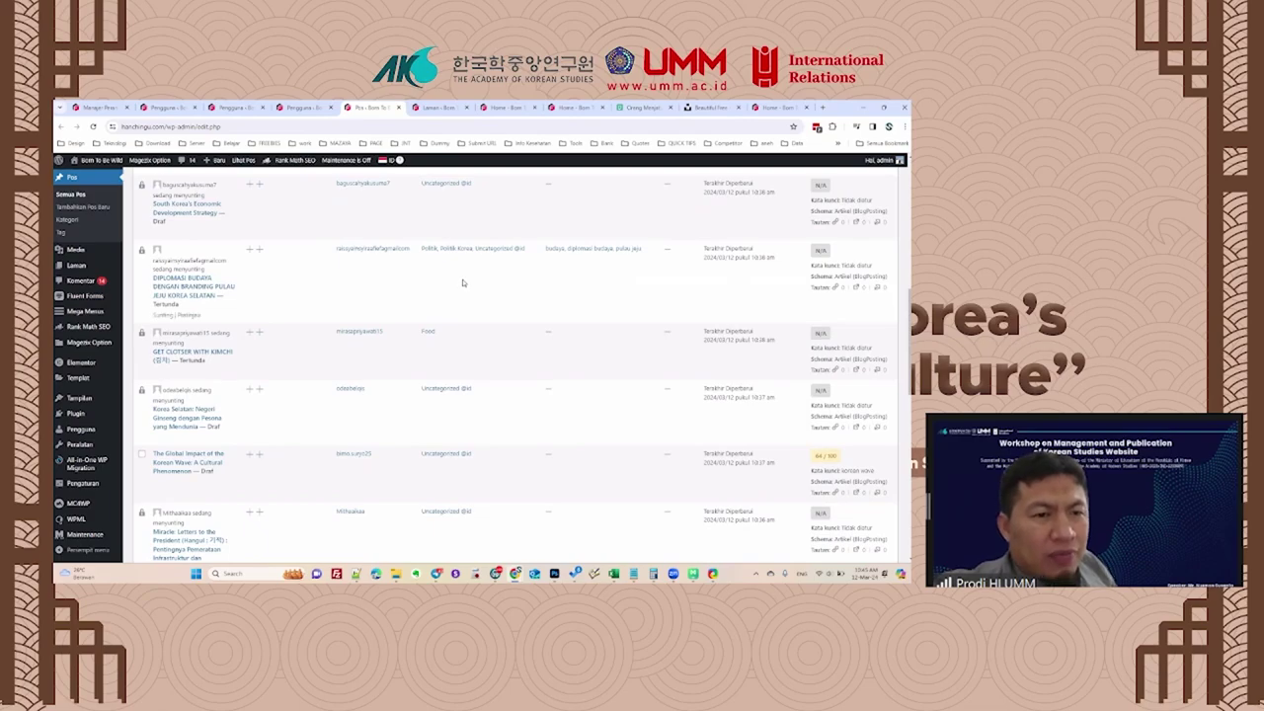
{"action": "scroll", "coordinate": [462, 282], "scroll_direction": "up", "scroll_amount": 15}
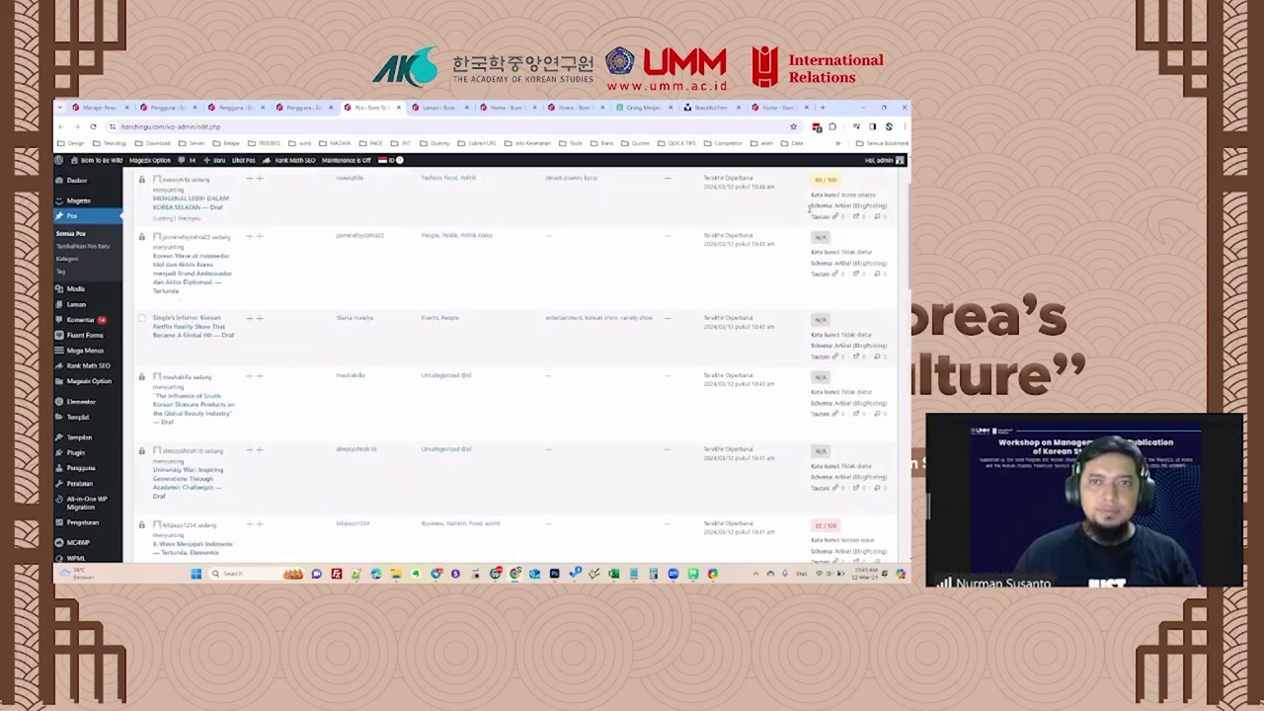
{"action": "left_click", "coordinate": [809, 211]}
{"action": "type", "text": "korea"}
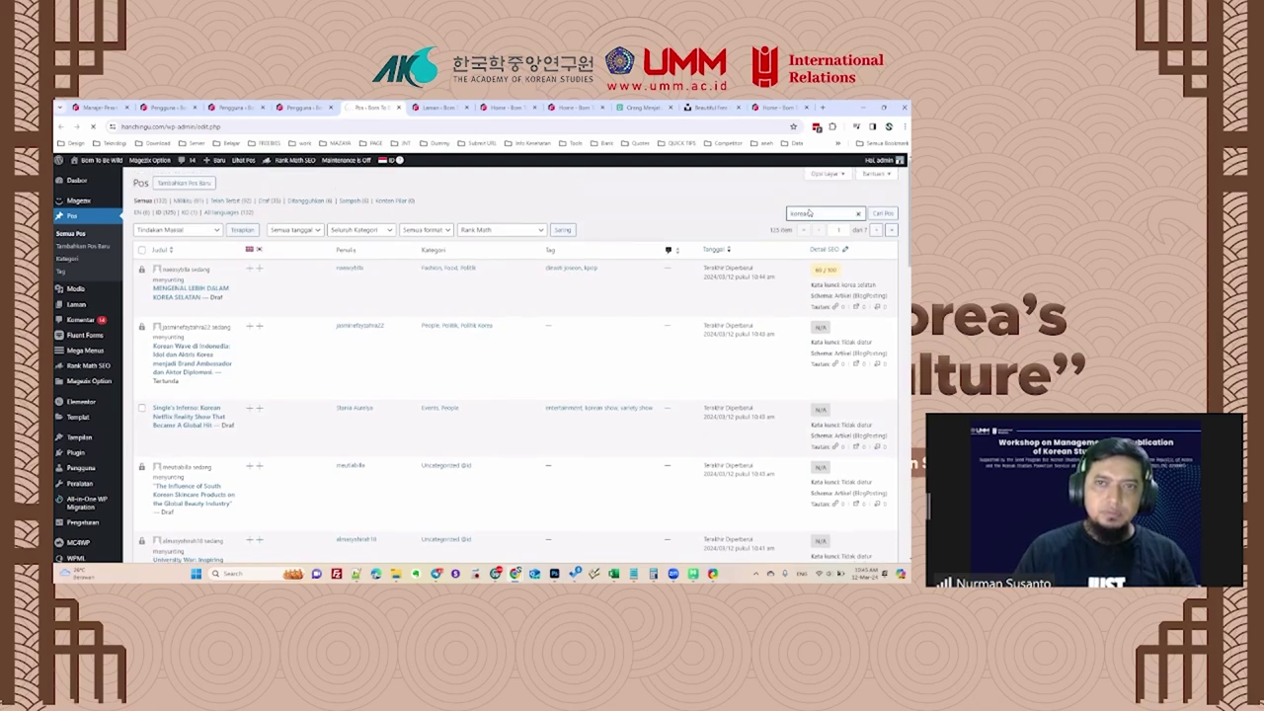
{"action": "type", "text": "n"}
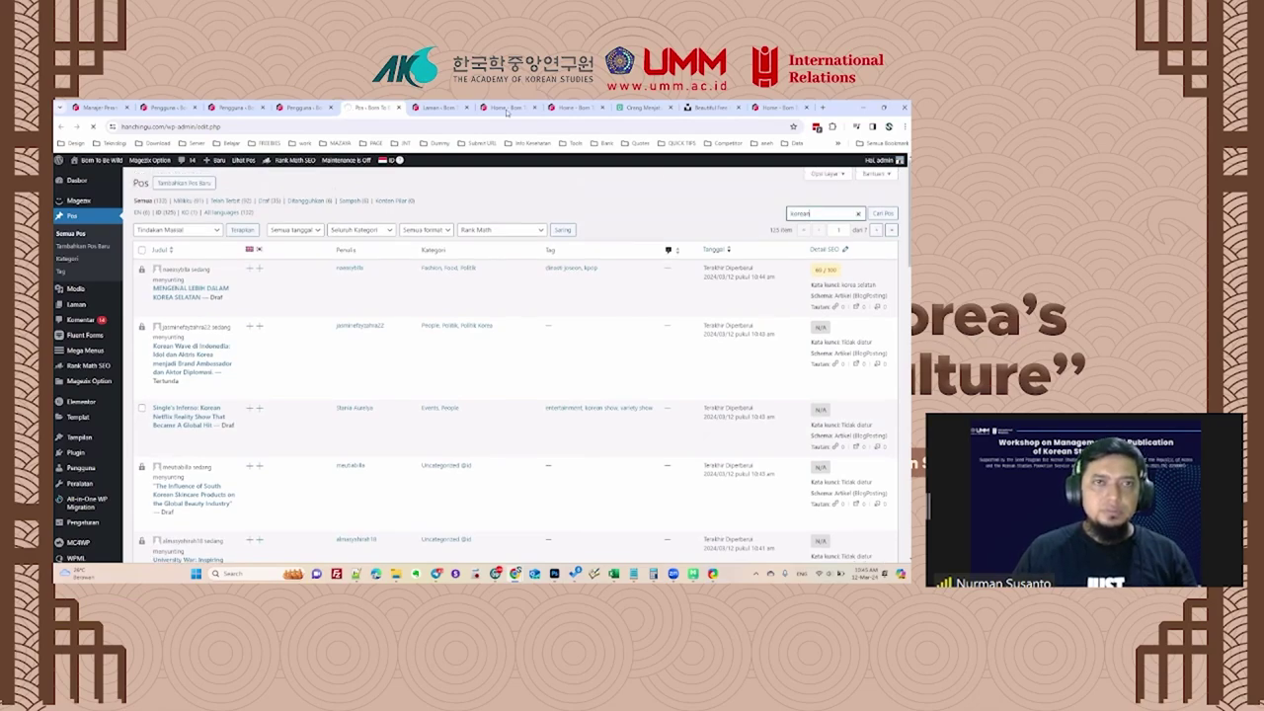
From the Laman list, open the Home page's 'Sunting dengan Elementor' link in a new tab.
{"action": "left_click", "coordinate": [442, 107]}
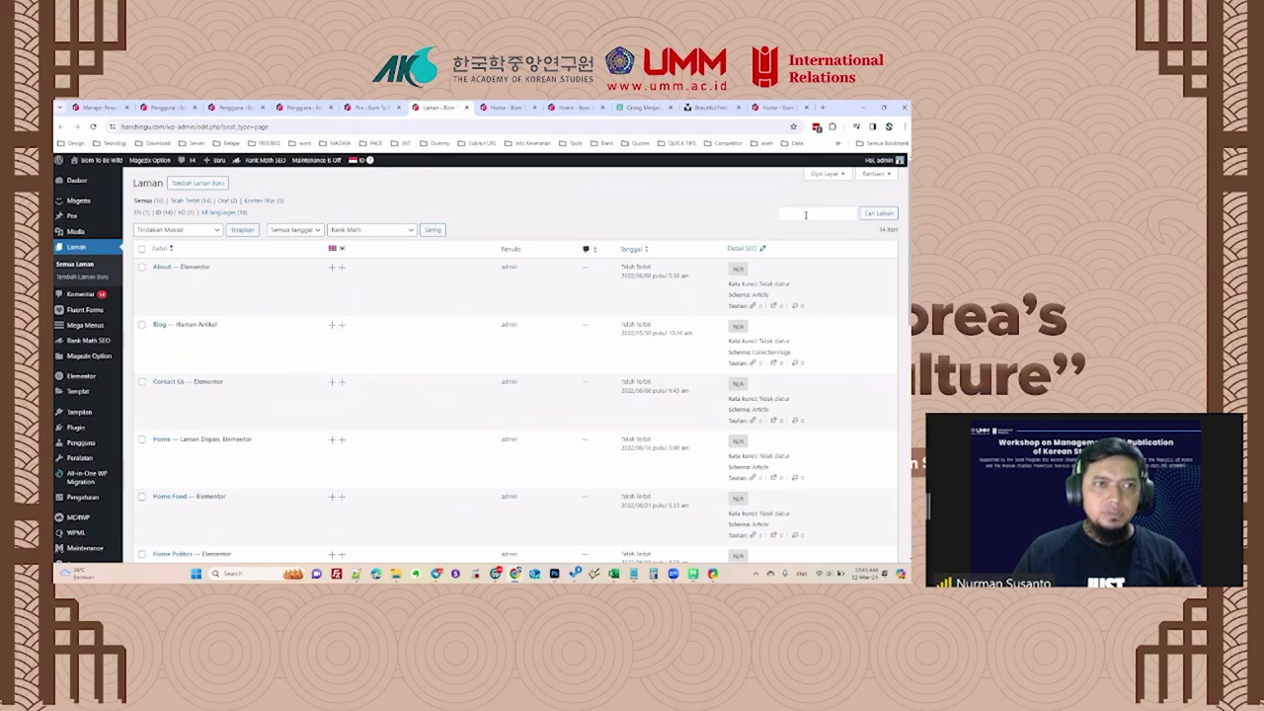
{"action": "right_click", "coordinate": [259, 459]}
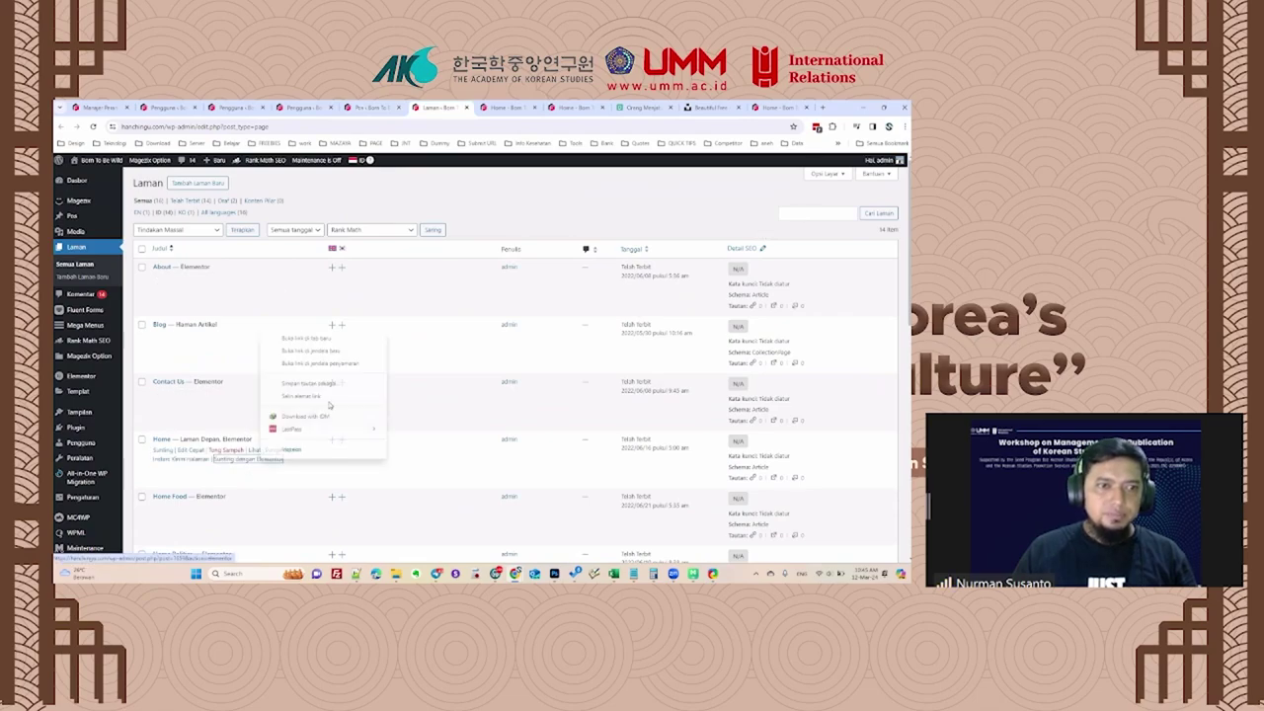
{"action": "left_click", "coordinate": [306, 337]}
Return to the Pos tab and scroll through the 'korean' search results.
{"action": "left_click", "coordinate": [359, 108]}
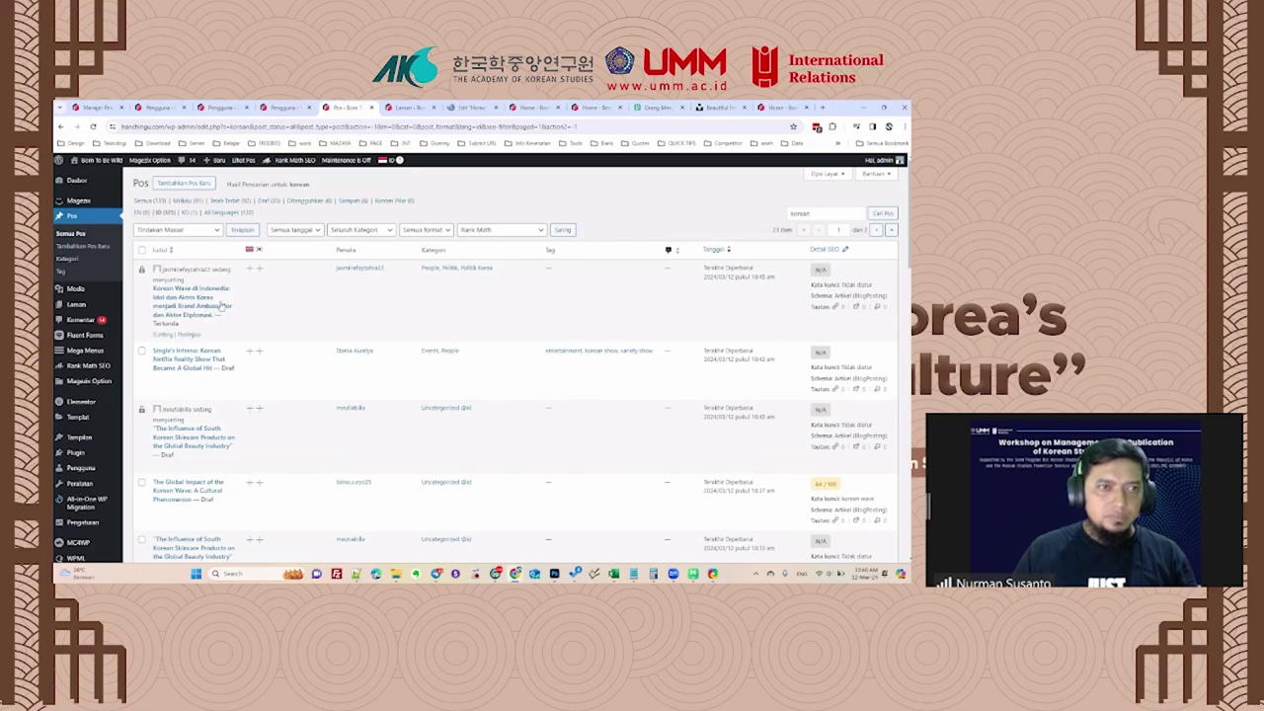
{"action": "scroll", "coordinate": [247, 316], "scroll_direction": "down", "scroll_amount": 1}
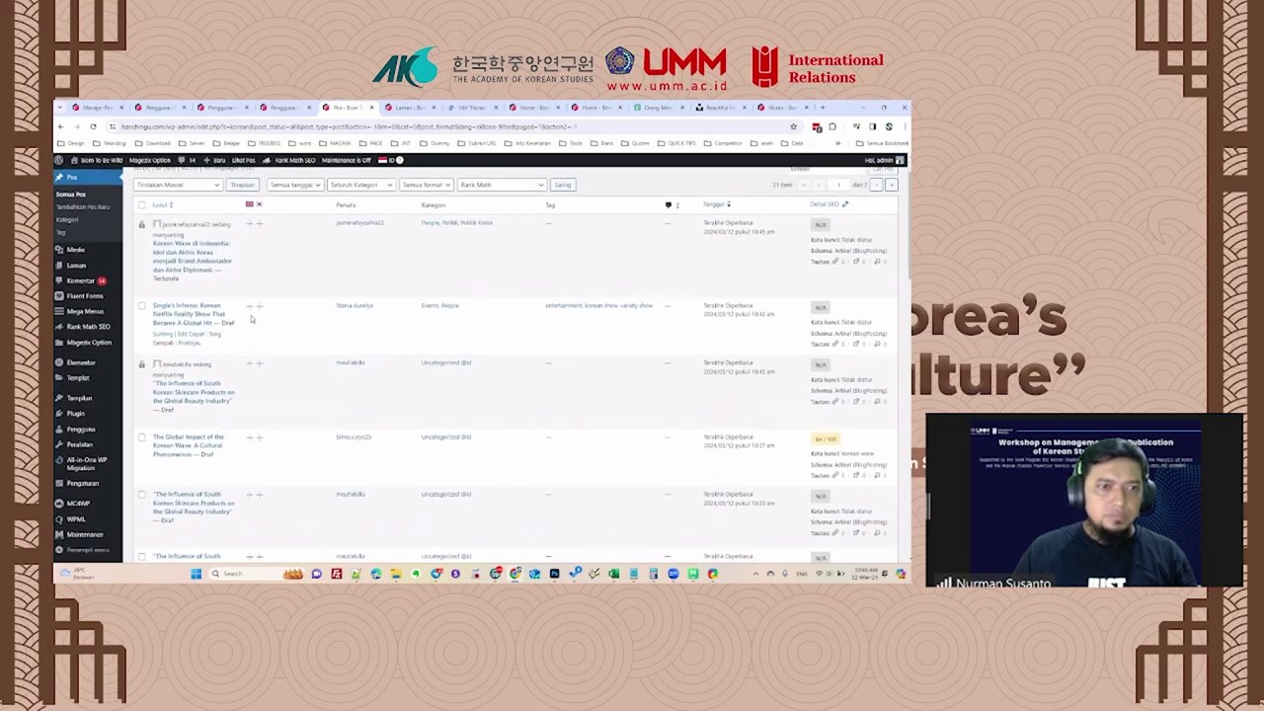
{"action": "scroll", "coordinate": [251, 318], "scroll_direction": "down", "scroll_amount": 2}
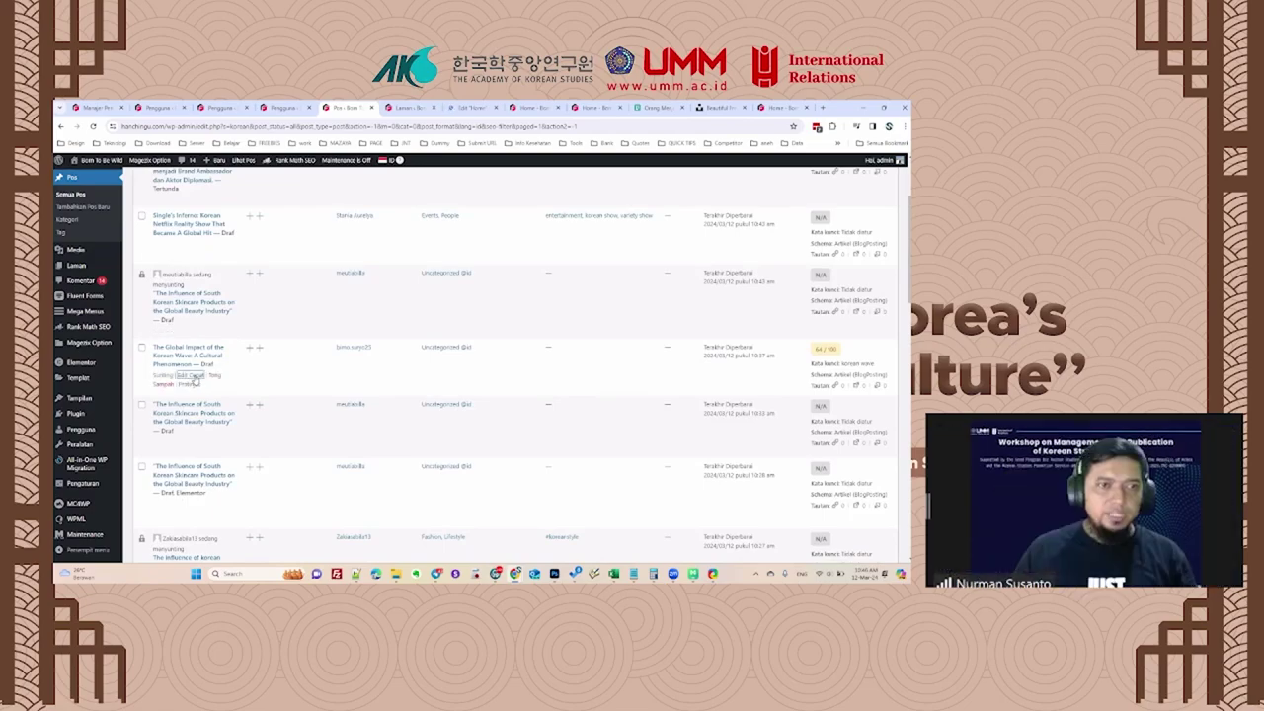
Quick-edit The Global Impact of the Korean Wave post to Telah Terbit, then go to the Elementor Home tab.
{"action": "left_click", "coordinate": [190, 375]}
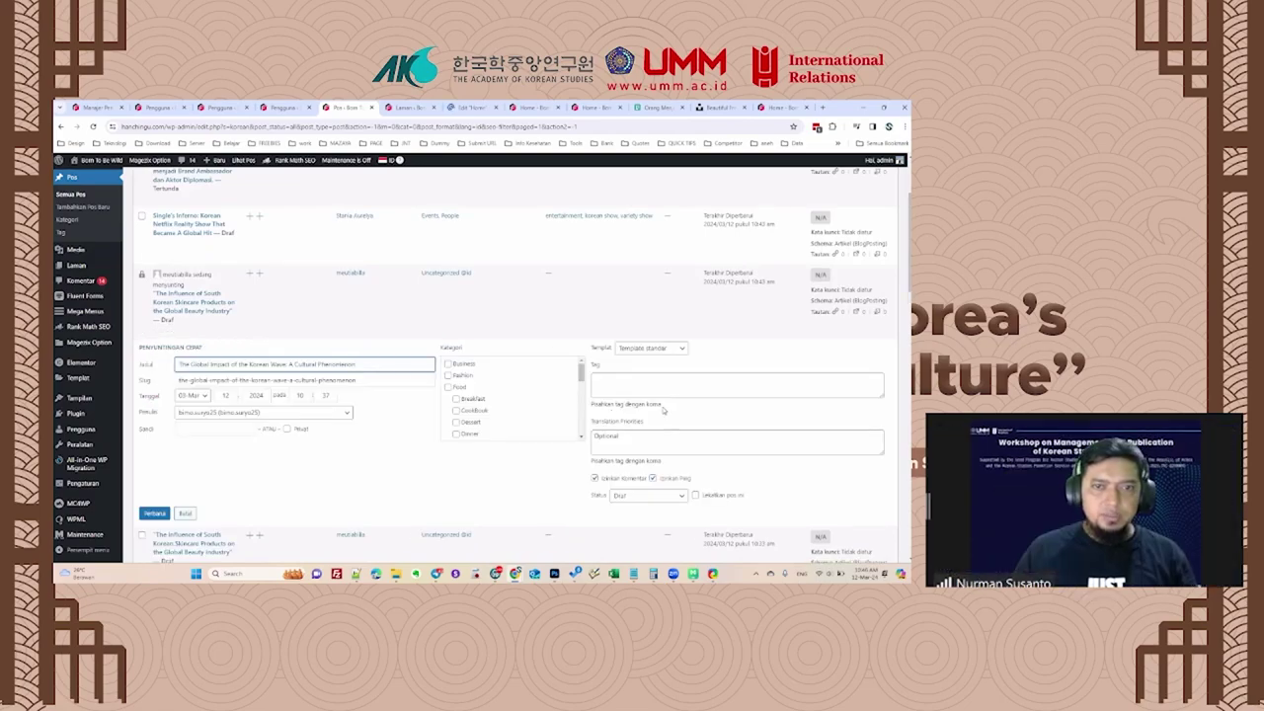
{"action": "left_click", "coordinate": [677, 498]}
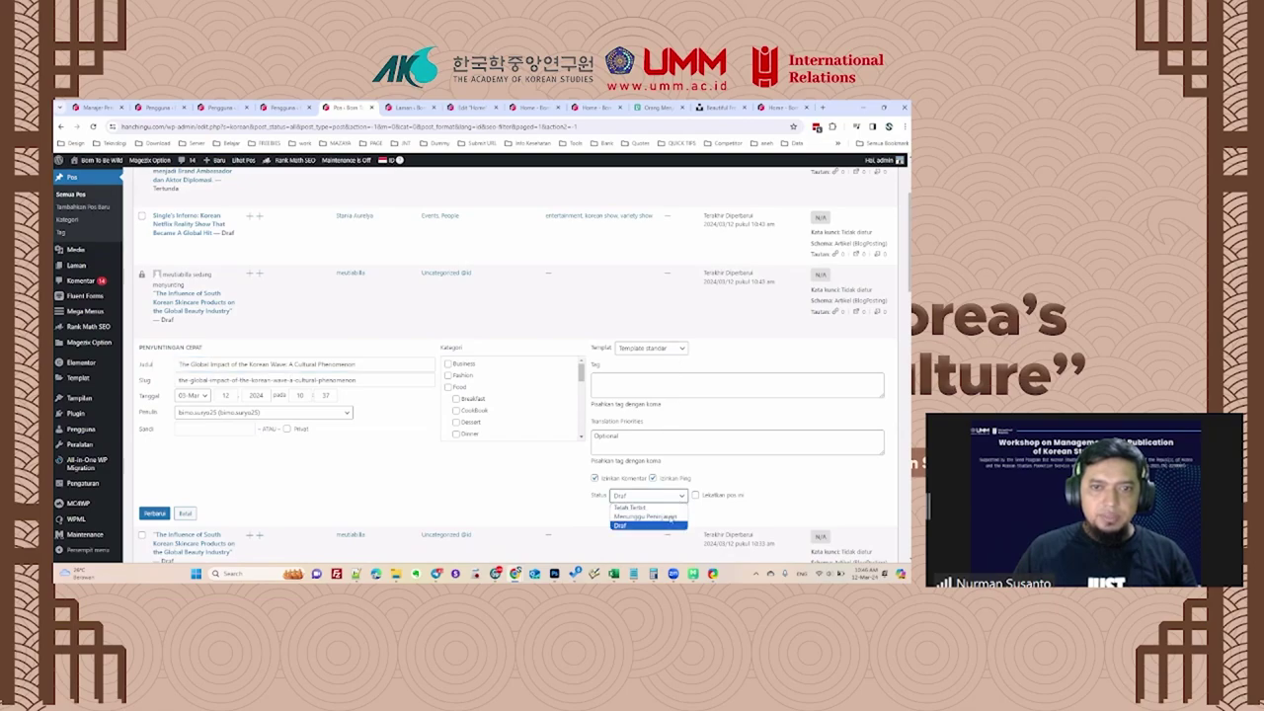
{"action": "left_click", "coordinate": [670, 518]}
{"action": "left_click", "coordinate": [469, 107]}
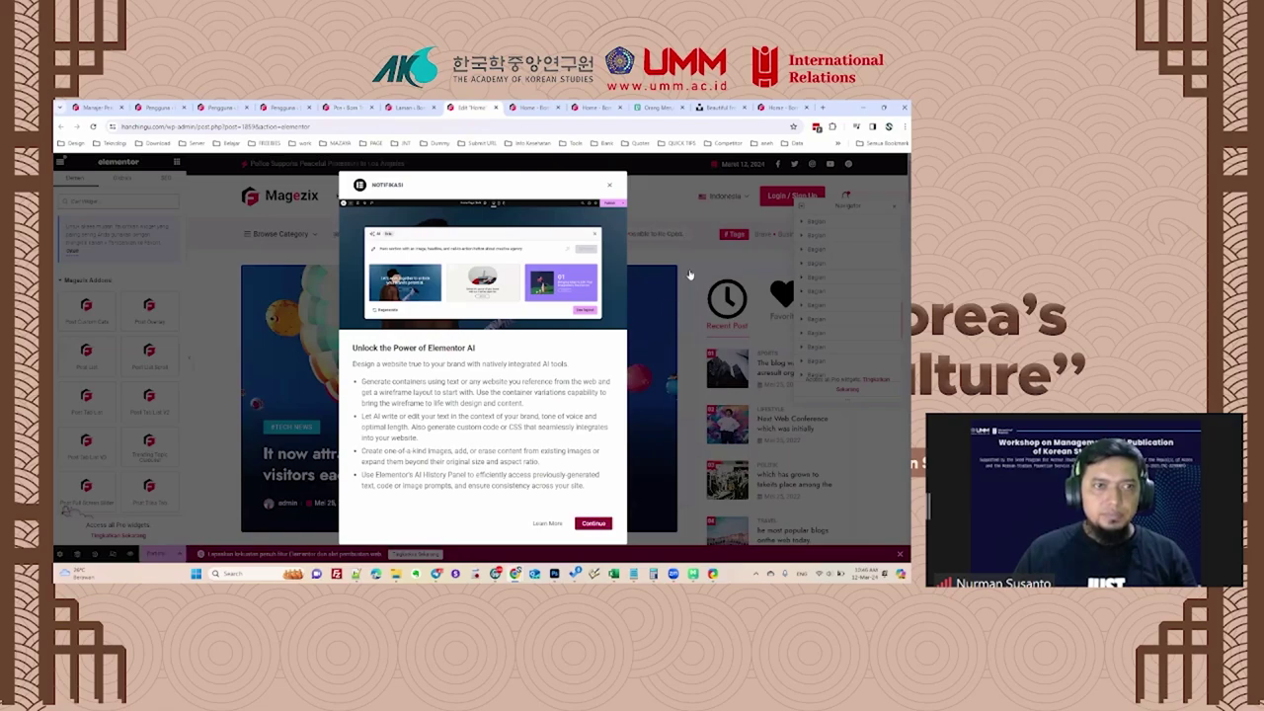
Dismiss the Elementor AI notice and filter the overlay's category list by 'pol'.
{"action": "left_click", "coordinate": [691, 275]}
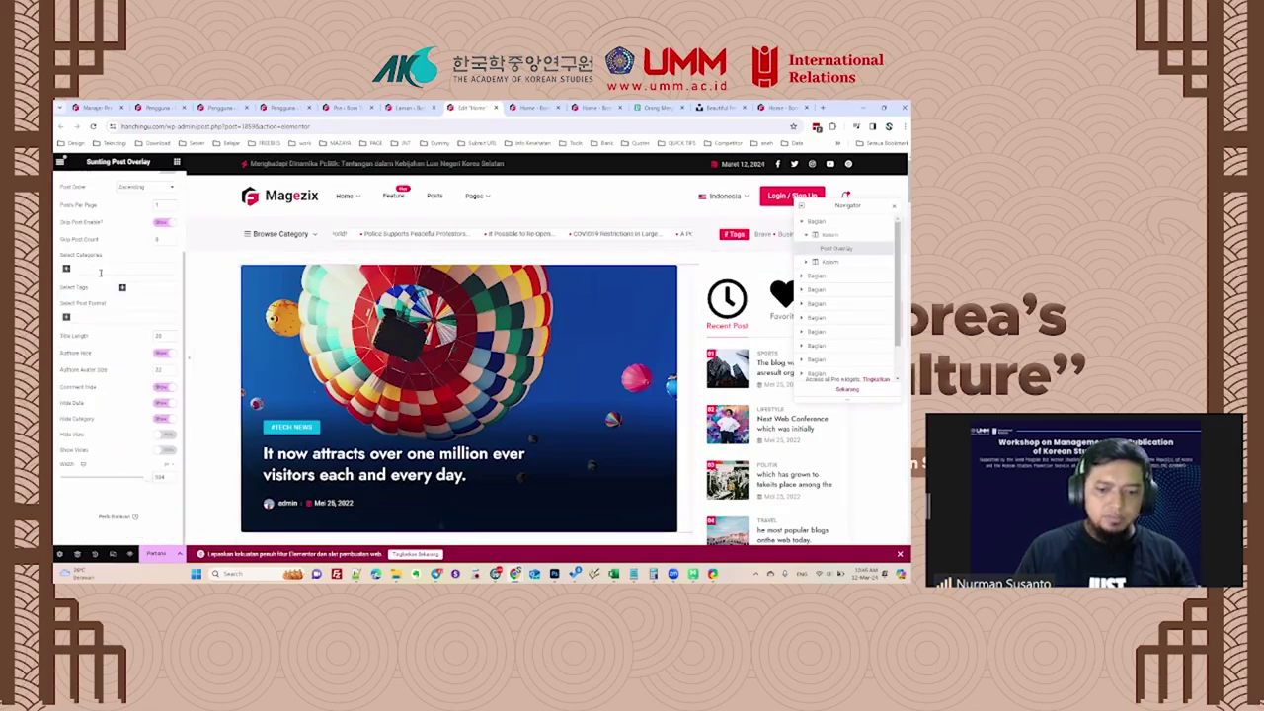
{"action": "left_click", "coordinate": [99, 273]}
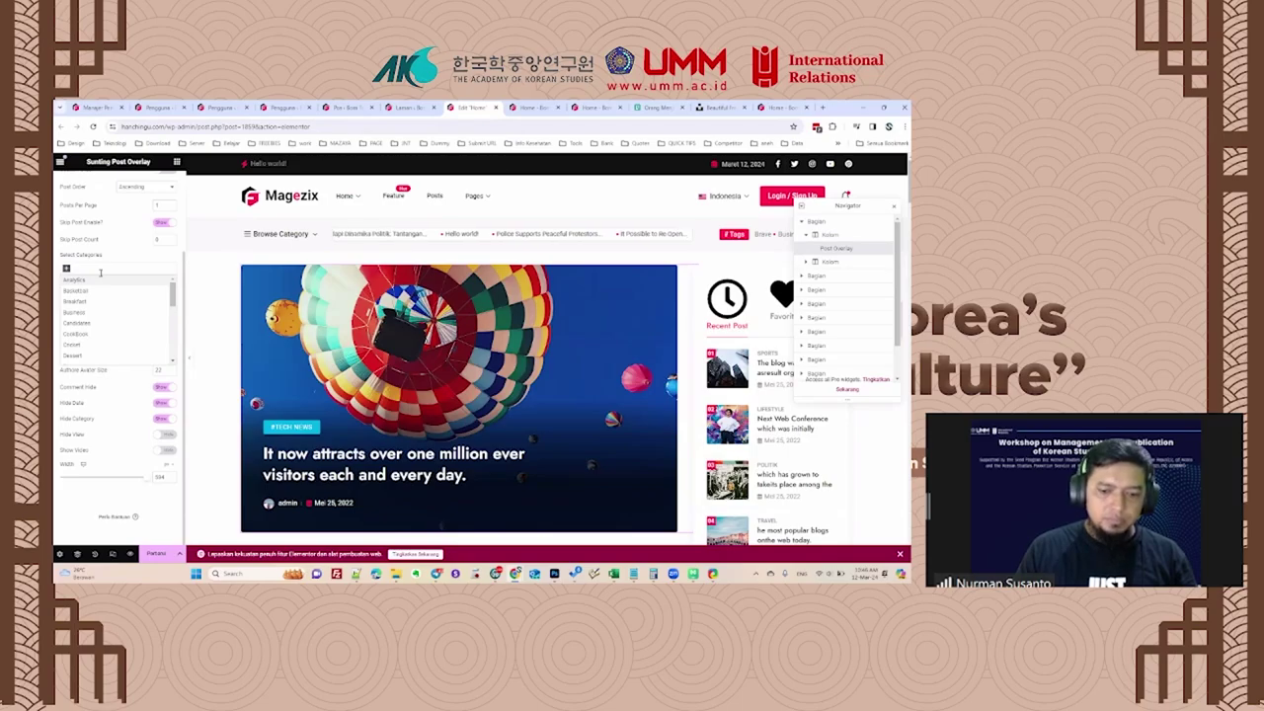
{"action": "type", "text": "pol"}
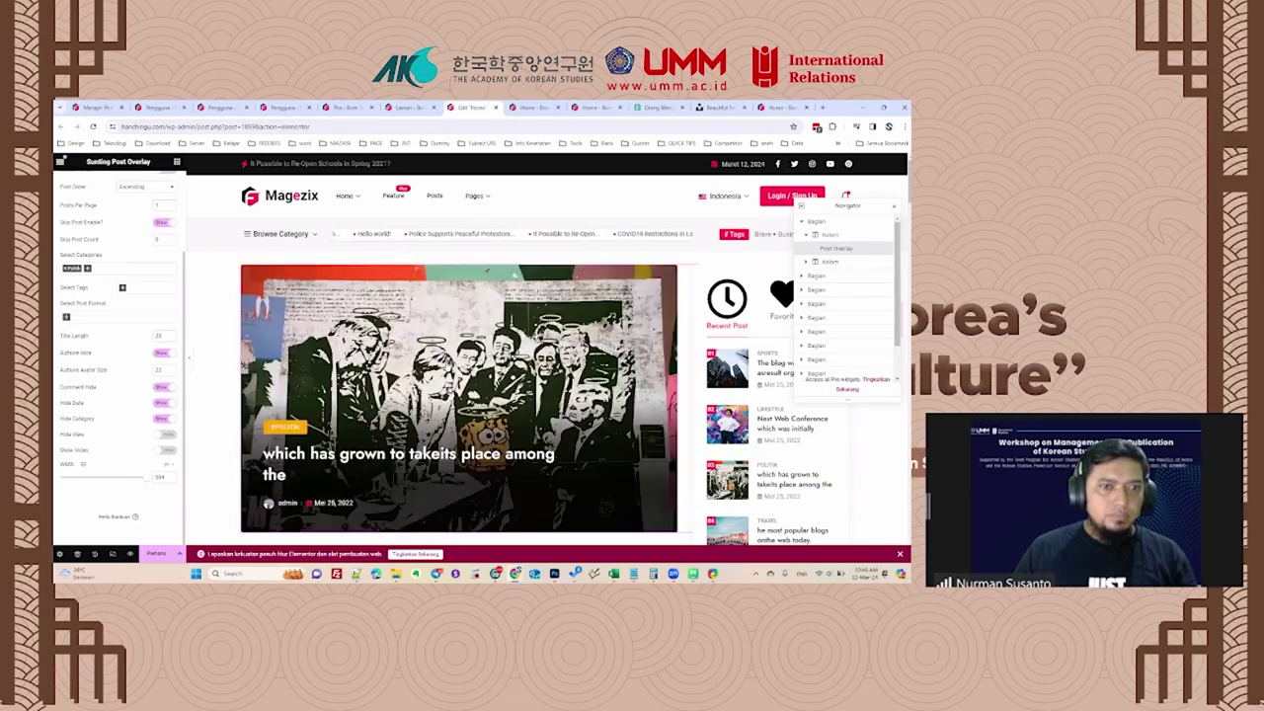
Select the Post Overlay widget on the canvas, then return to the WordPress posts list.
{"action": "scroll", "coordinate": [446, 367], "scroll_direction": "down", "scroll_amount": 1}
{"action": "scroll", "coordinate": [340, 383], "scroll_direction": "down", "scroll_amount": 2}
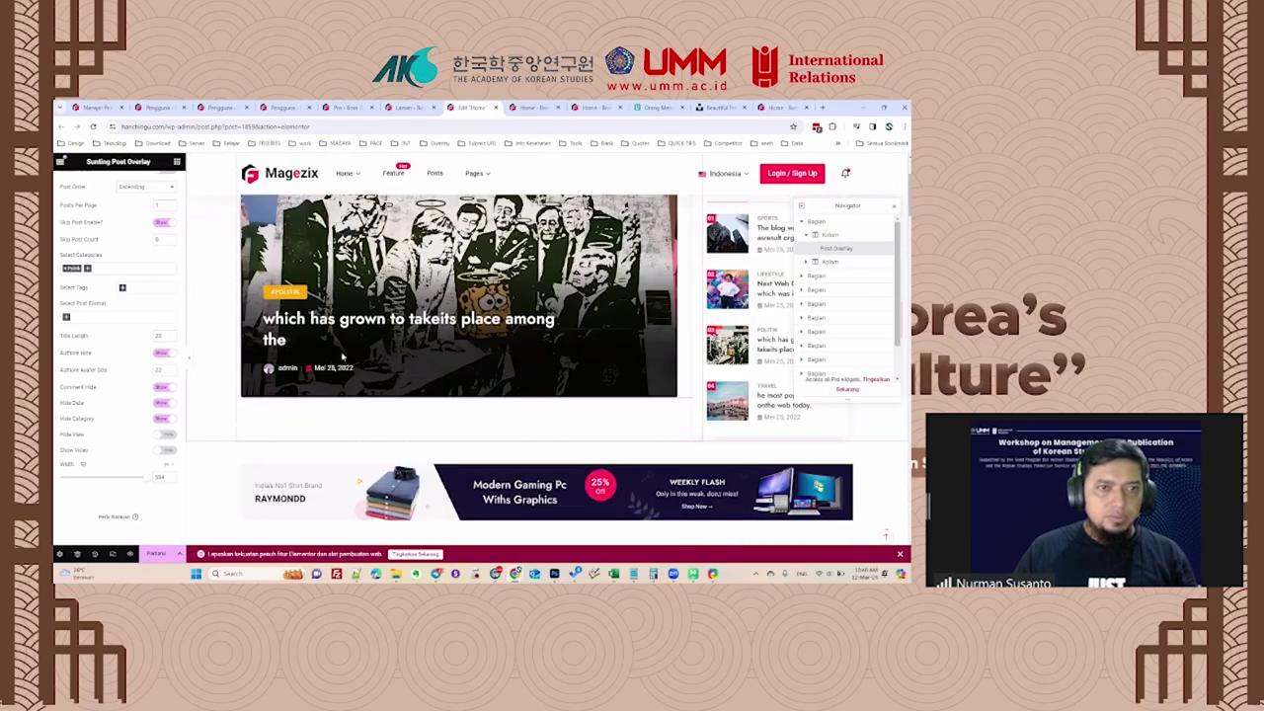
{"action": "scroll", "coordinate": [340, 383], "scroll_direction": "up", "scroll_amount": 1}
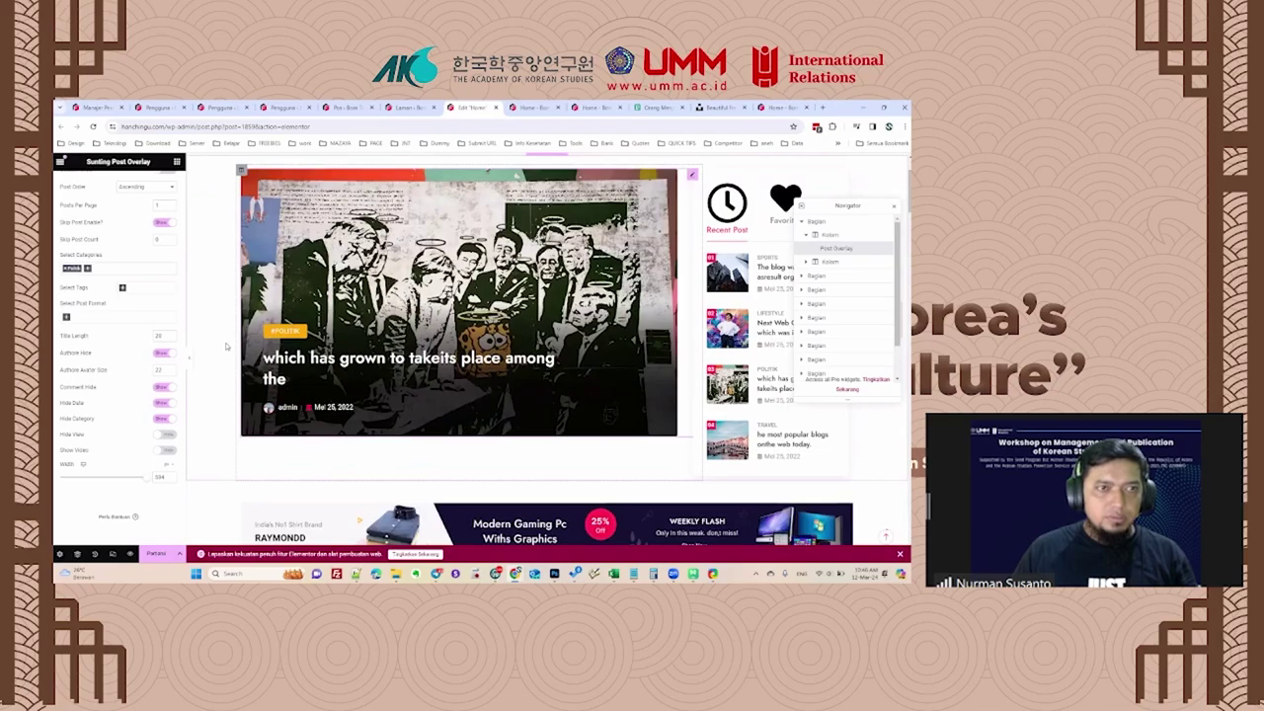
{"action": "scroll", "coordinate": [143, 310], "scroll_direction": "up", "scroll_amount": 1}
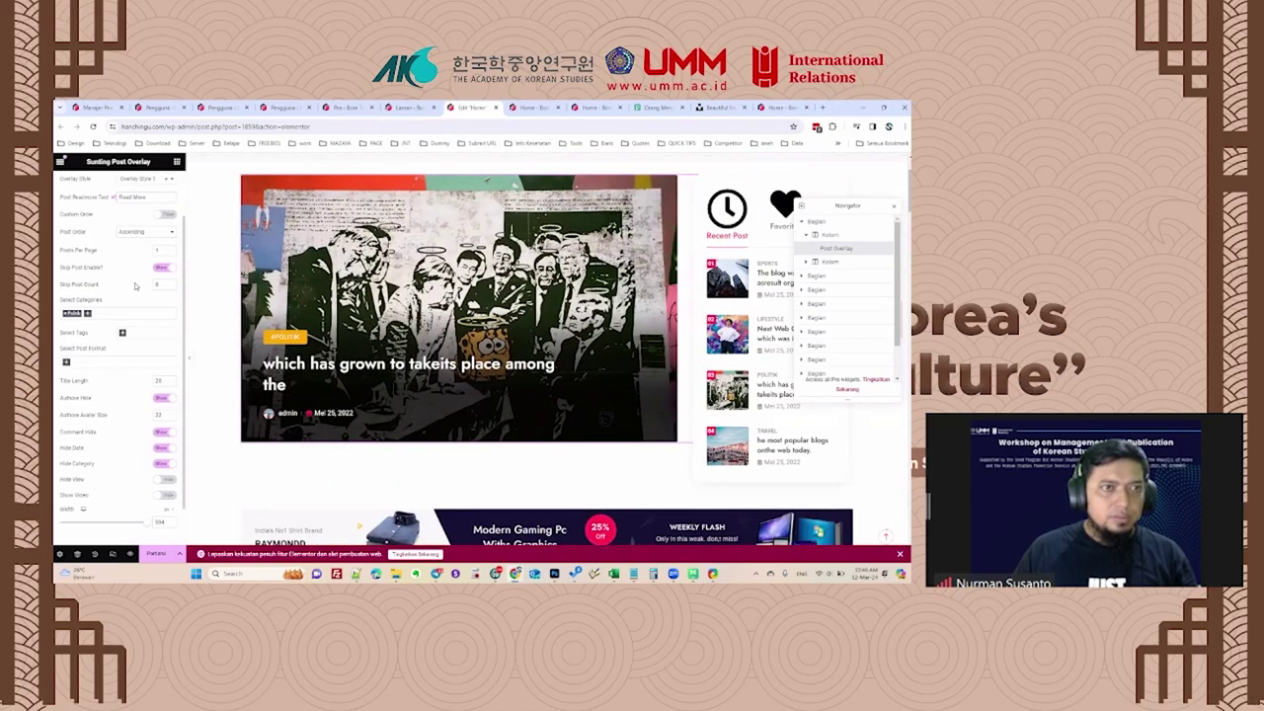
{"action": "scroll", "coordinate": [144, 306], "scroll_direction": "up", "scroll_amount": 1}
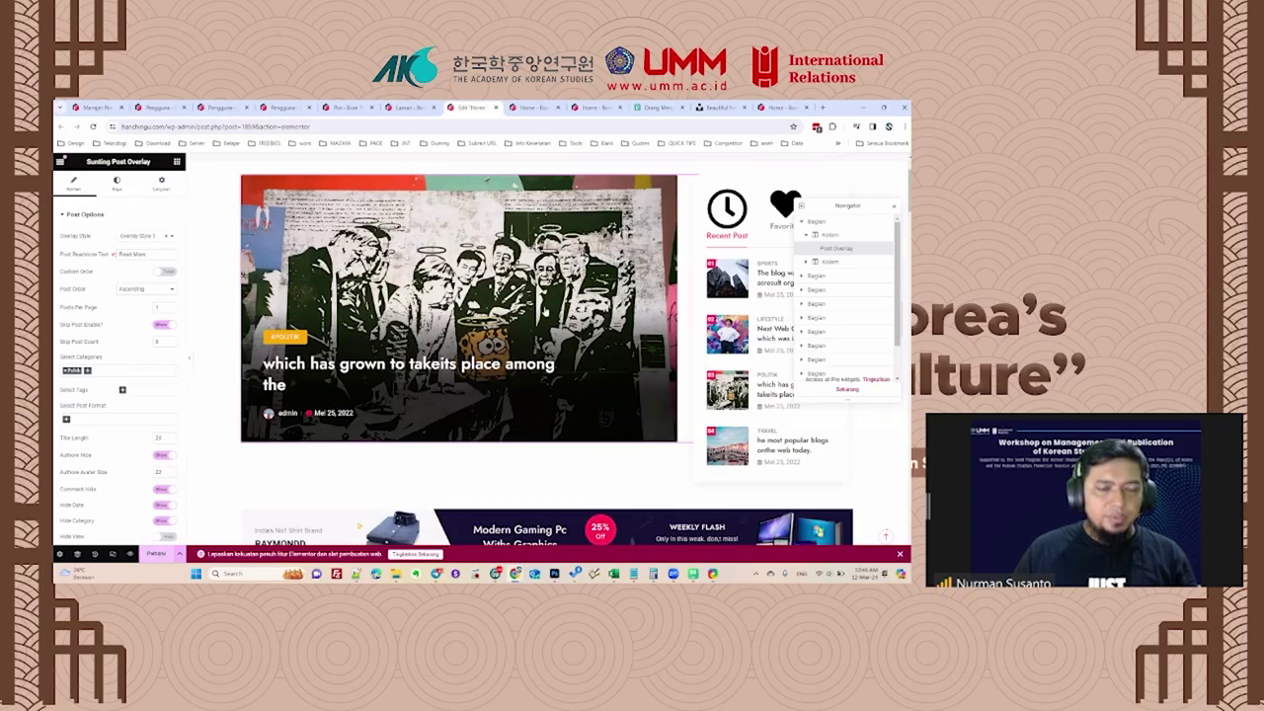
{"action": "left_click", "coordinate": [544, 312]}
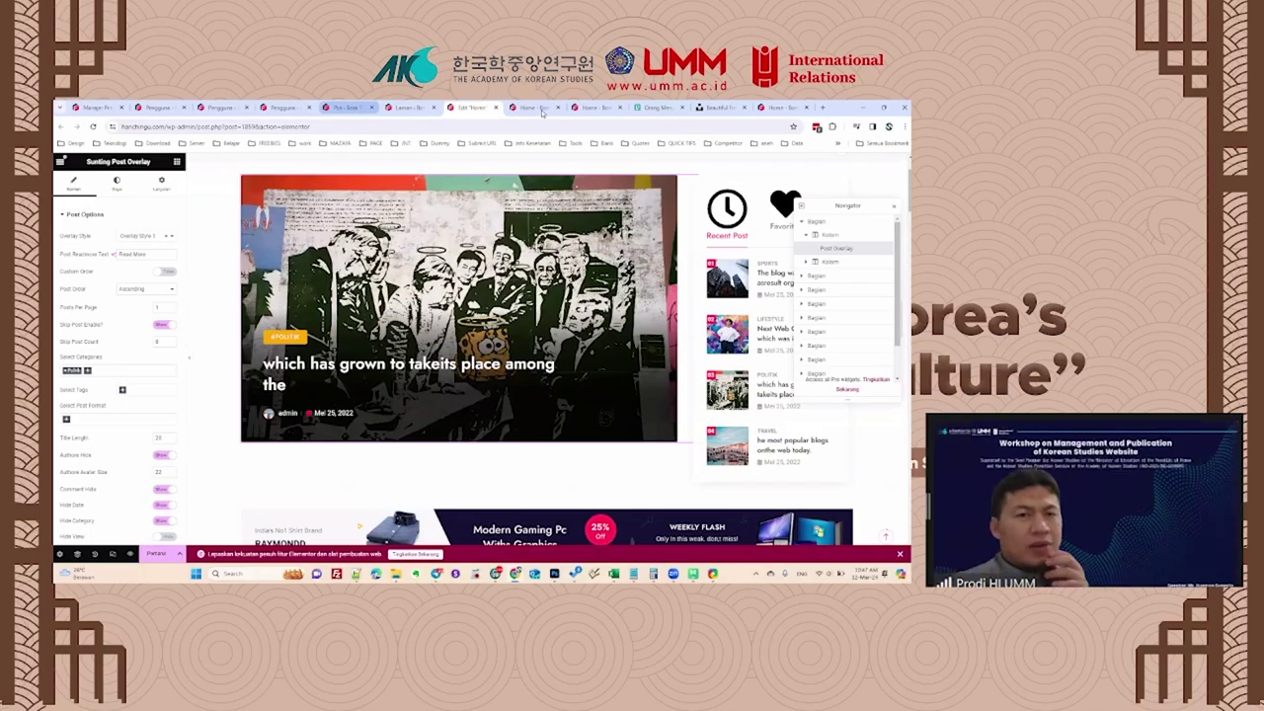
{"action": "key", "text": "ctrl+shift+Tab"}
{"action": "key", "text": "ctrl+shift+Tab"}
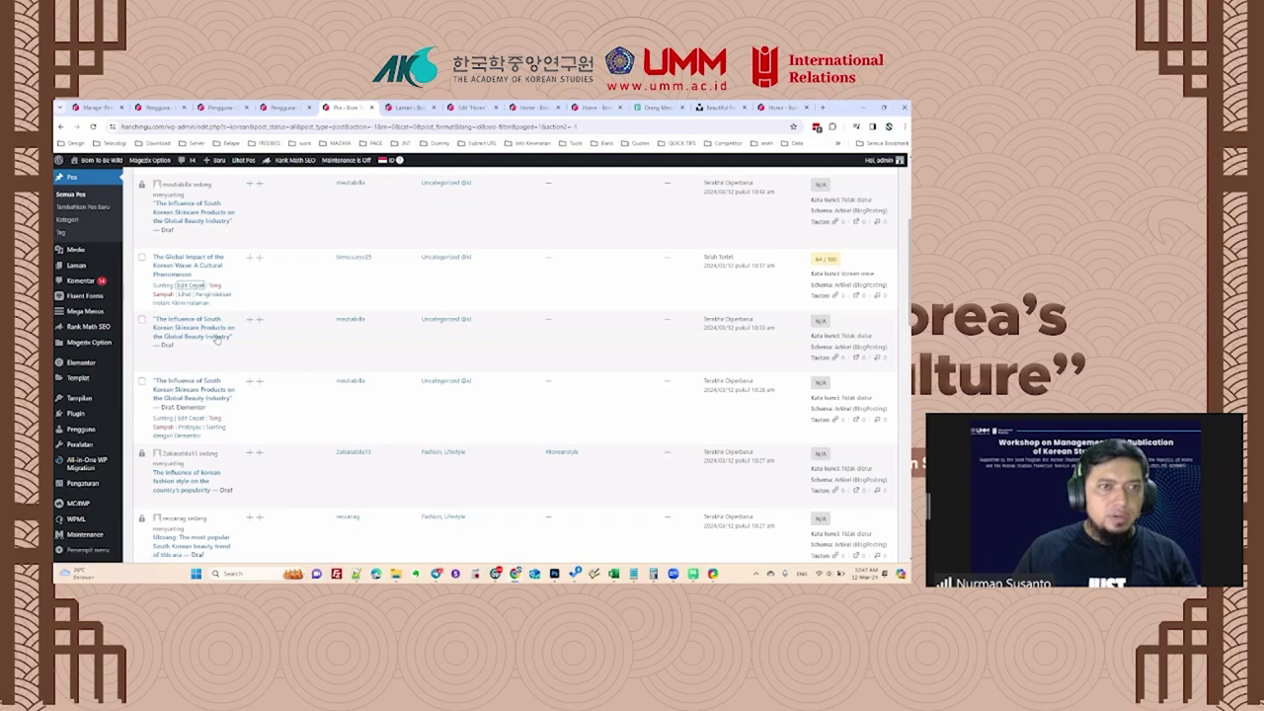
Tick Politik for the Korean Wave post in Quick Edit, save with Perbarui, and open the live homepage.
{"action": "scroll", "coordinate": [217, 341], "scroll_direction": "up", "scroll_amount": 1}
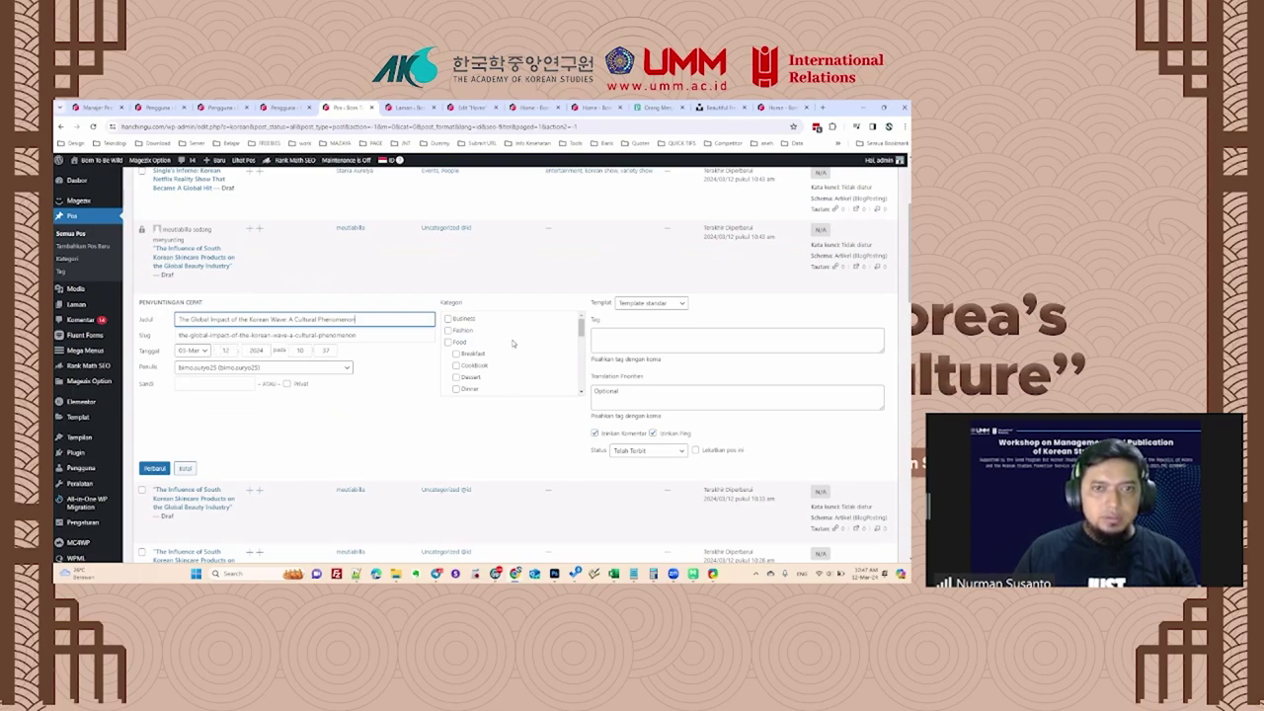
{"action": "scroll", "coordinate": [580, 343], "scroll_direction": "down", "scroll_amount": 1}
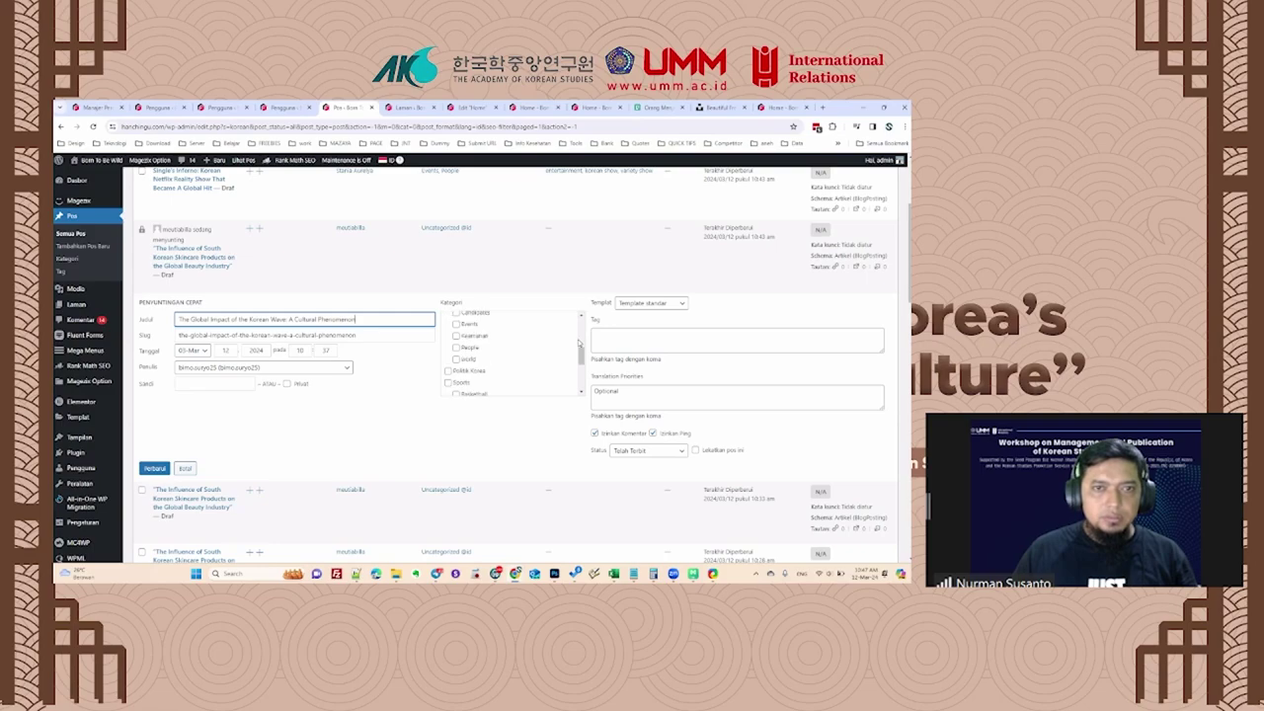
{"action": "scroll", "coordinate": [455, 384], "scroll_direction": "down", "scroll_amount": 1}
{"action": "left_click", "coordinate": [450, 380]}
{"action": "scroll", "coordinate": [531, 368], "scroll_direction": "down", "scroll_amount": 1}
{"action": "scroll", "coordinate": [531, 366], "scroll_direction": "down", "scroll_amount": 1}
{"action": "scroll", "coordinate": [532, 366], "scroll_direction": "down", "scroll_amount": 1}
{"action": "left_click", "coordinate": [155, 467]}
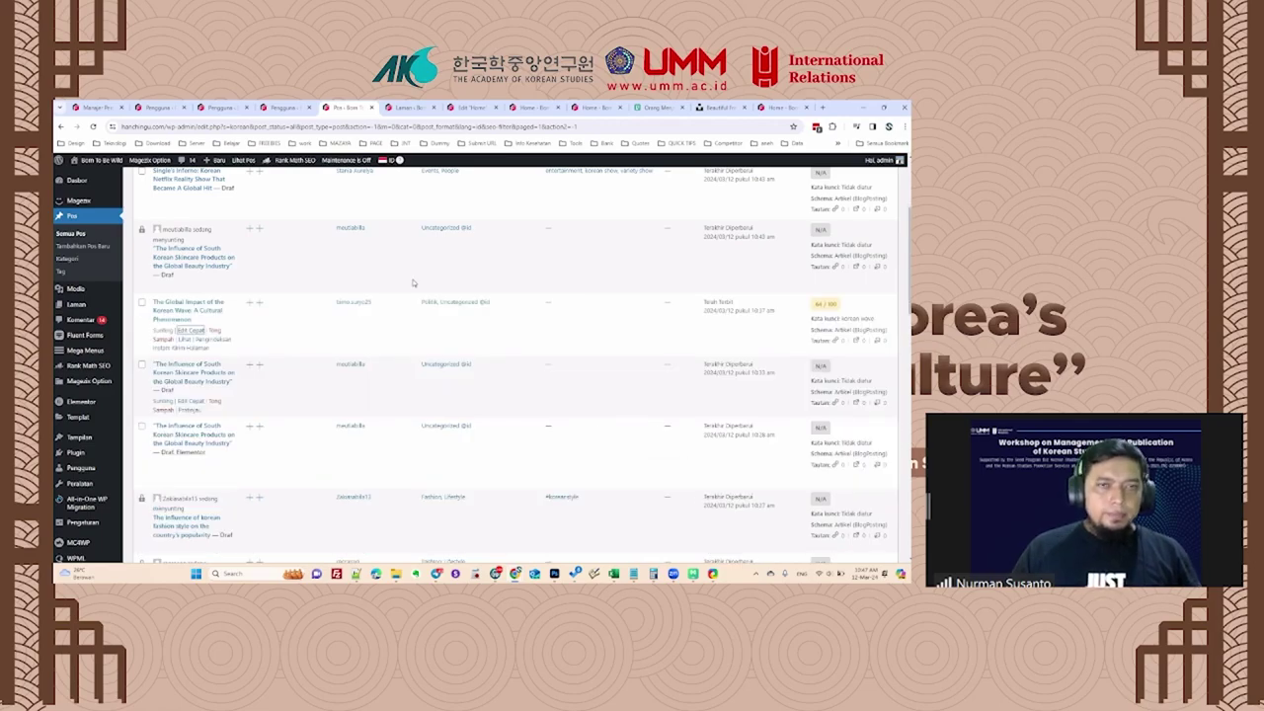
{"action": "left_click", "coordinate": [524, 110]}
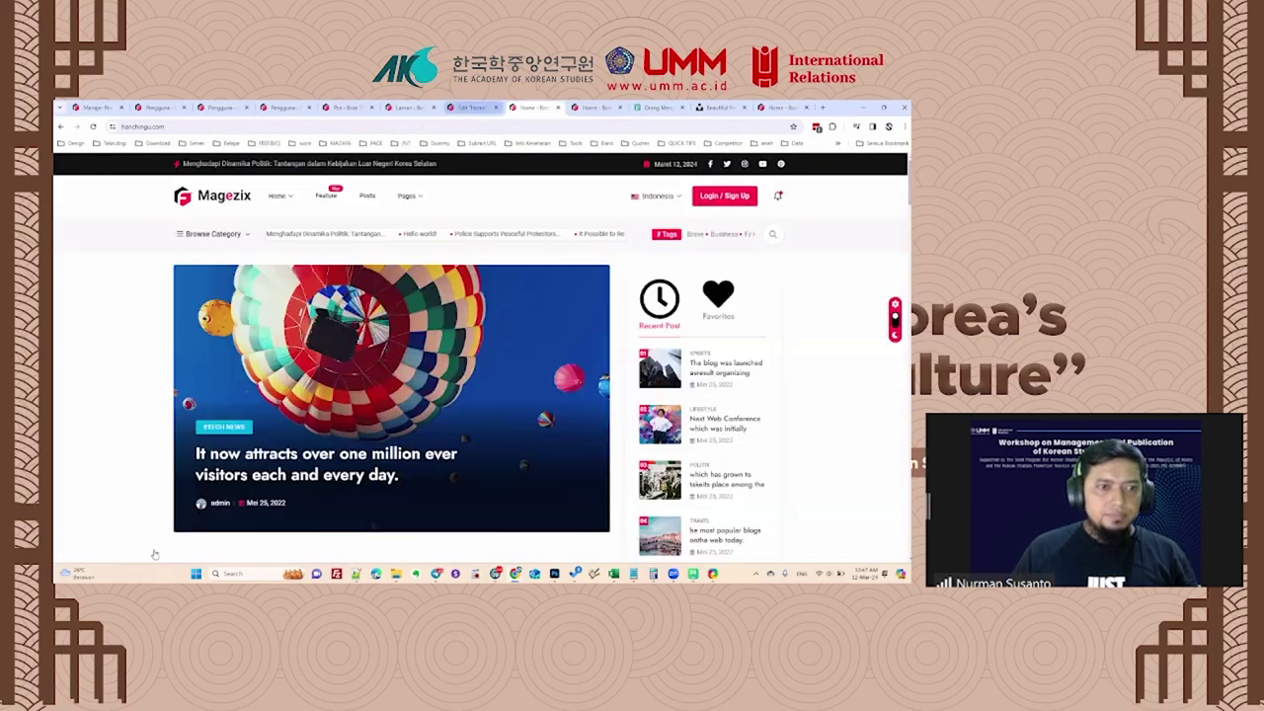
Preview the Home page changes, then return and open the Post Overlay's Post Order dropdown.
{"action": "key", "text": "ctrl+shift+Tab"}
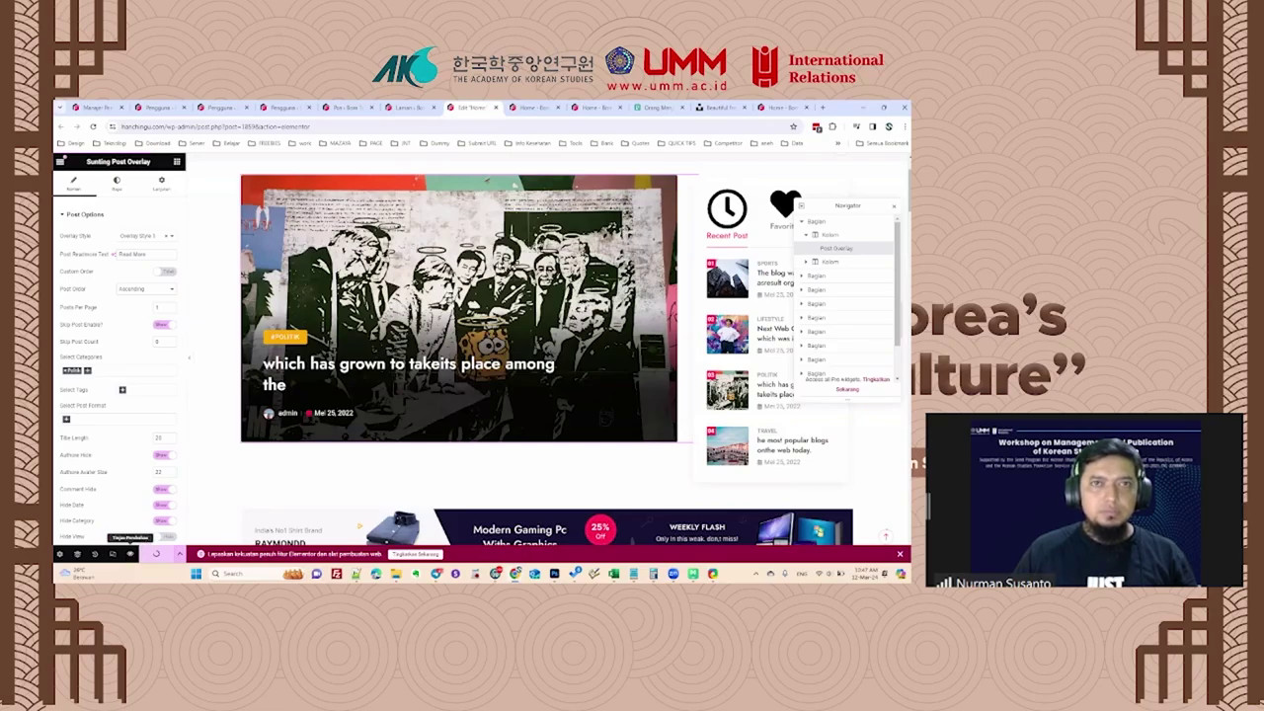
{"action": "left_click", "coordinate": [129, 554]}
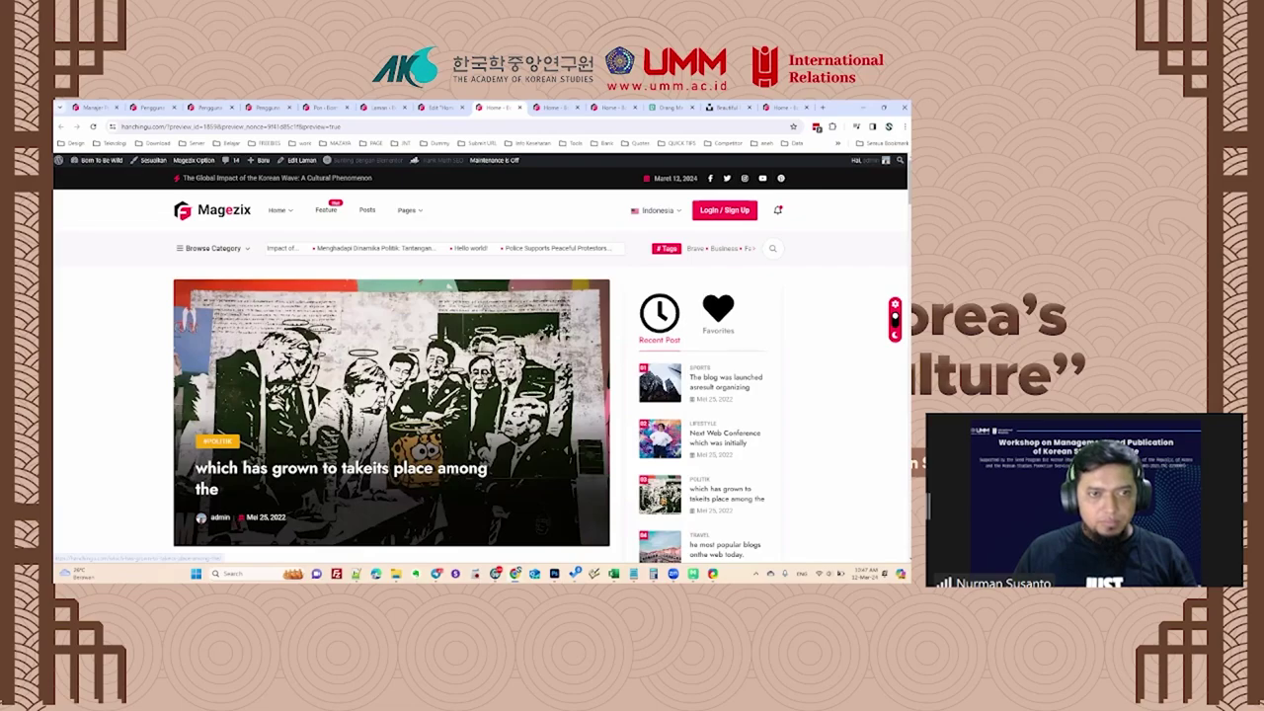
{"action": "scroll", "coordinate": [270, 386], "scroll_direction": "down", "scroll_amount": 3}
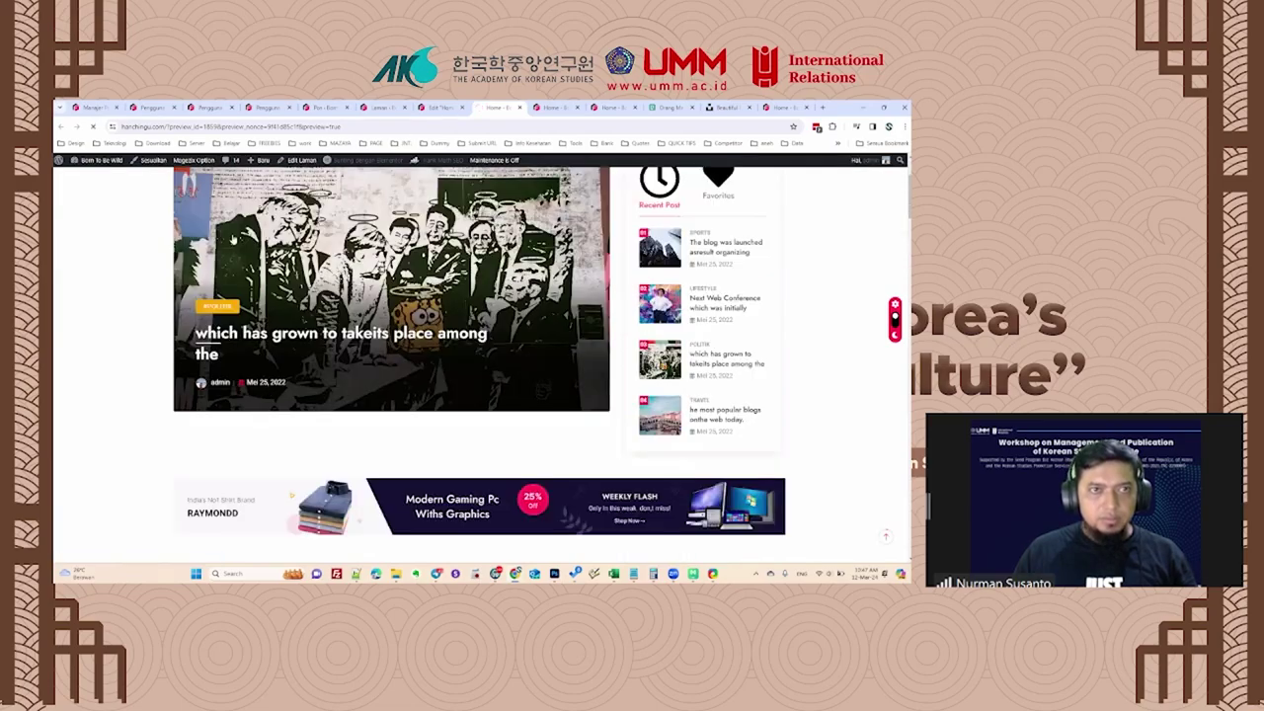
{"action": "key", "text": "ctrl+shift+Tab"}
{"action": "left_click", "coordinate": [150, 294]}
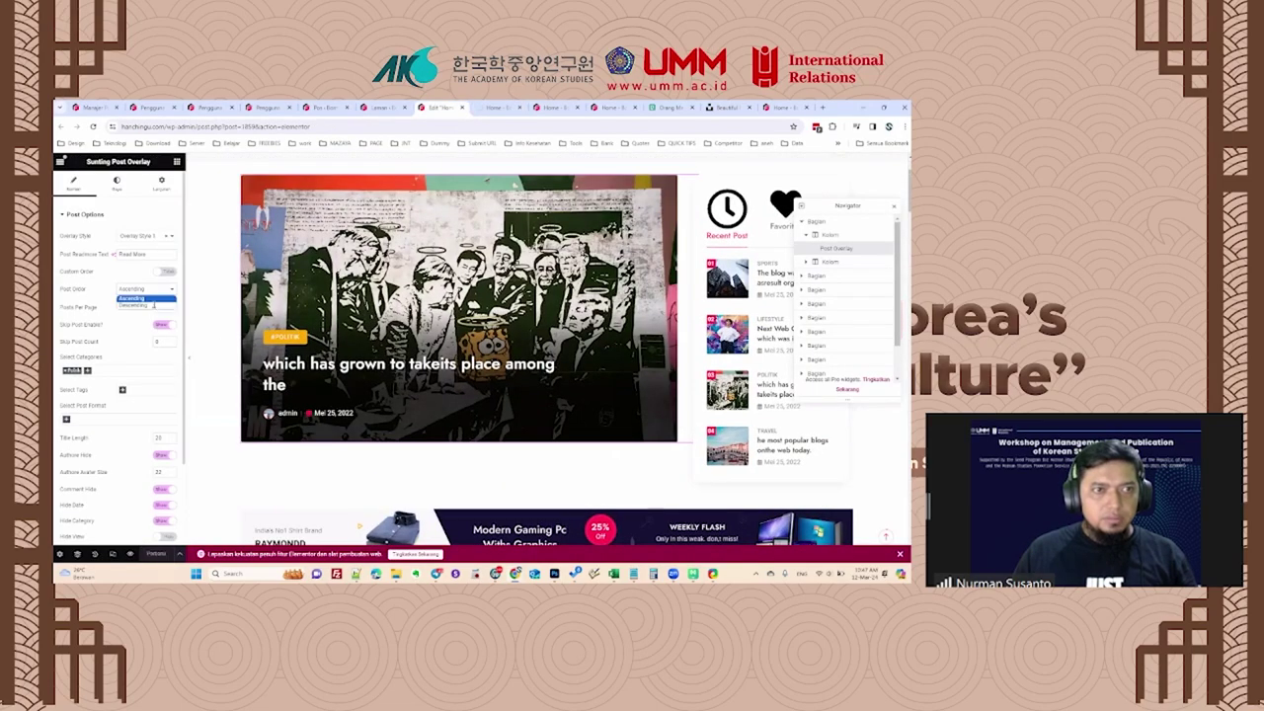
Set the Post Overlay's Post Order to Descending, save with Perbarui, and view the Home preview.
{"action": "left_click", "coordinate": [153, 305]}
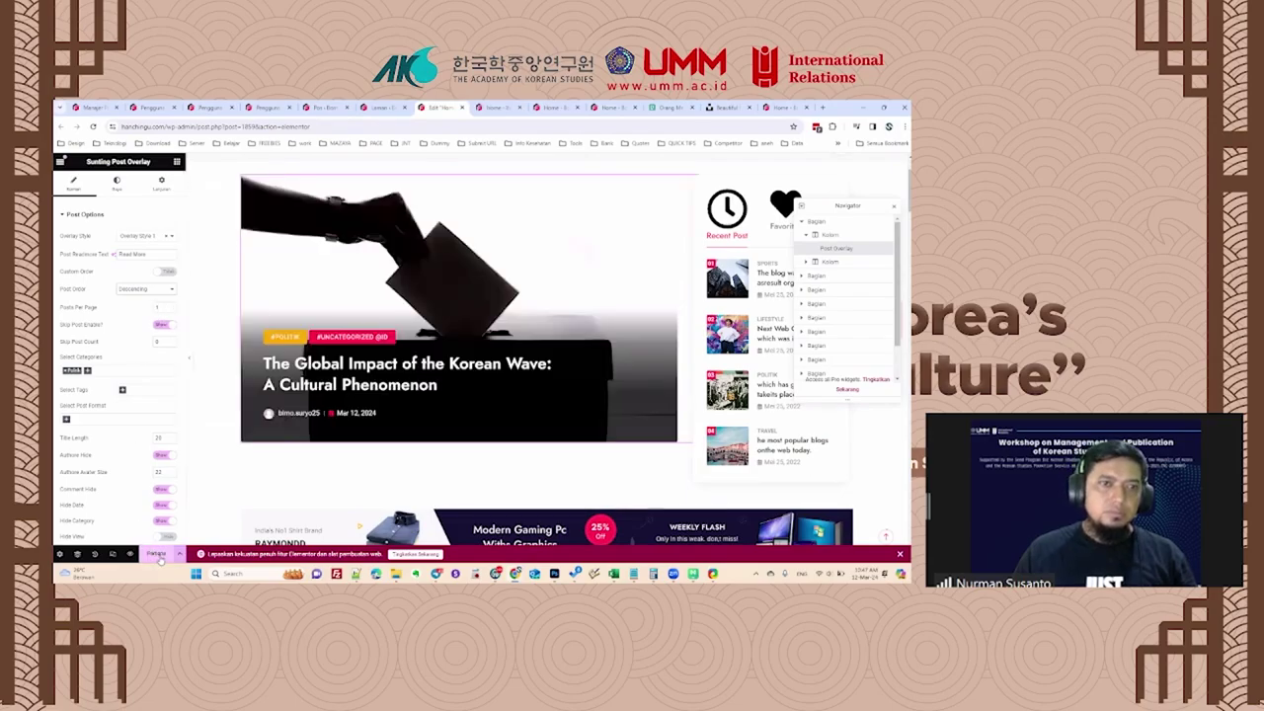
{"action": "left_click", "coordinate": [157, 555]}
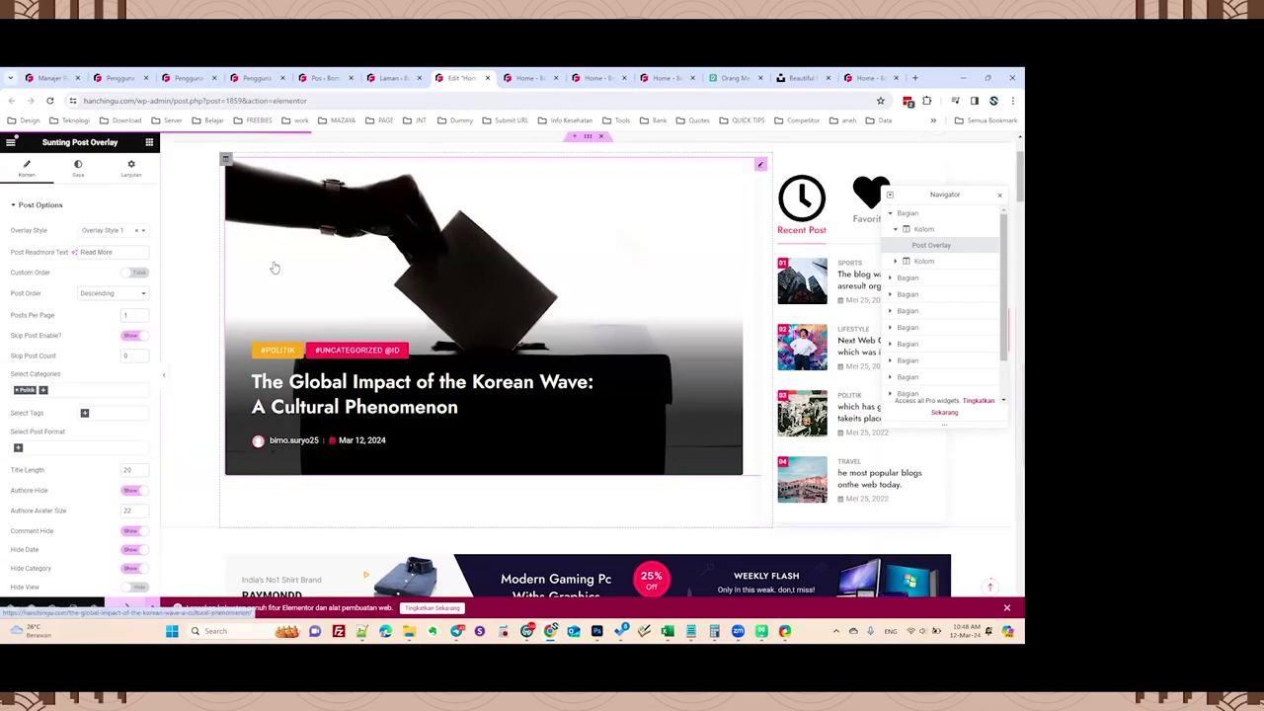
{"action": "left_click", "coordinate": [533, 77]}
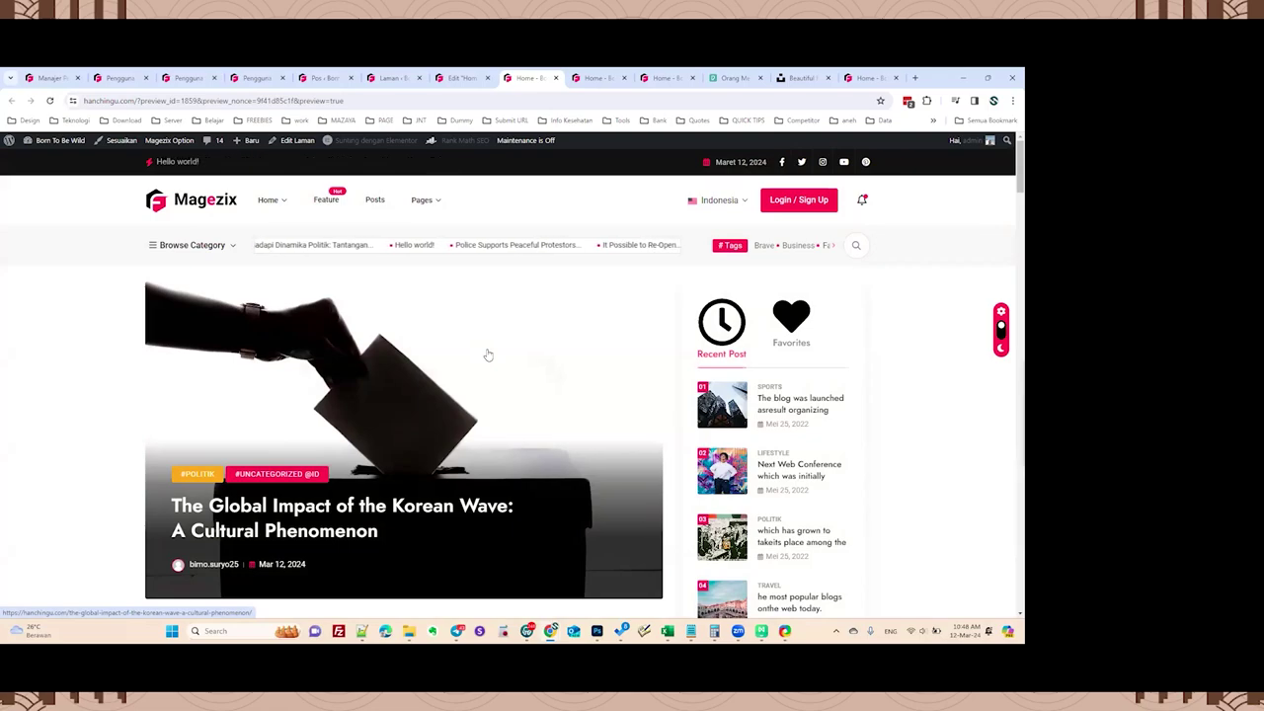
Scroll the Home preview and compare it against the Elementor editor.
{"action": "scroll", "coordinate": [488, 355], "scroll_direction": "down", "scroll_amount": 1}
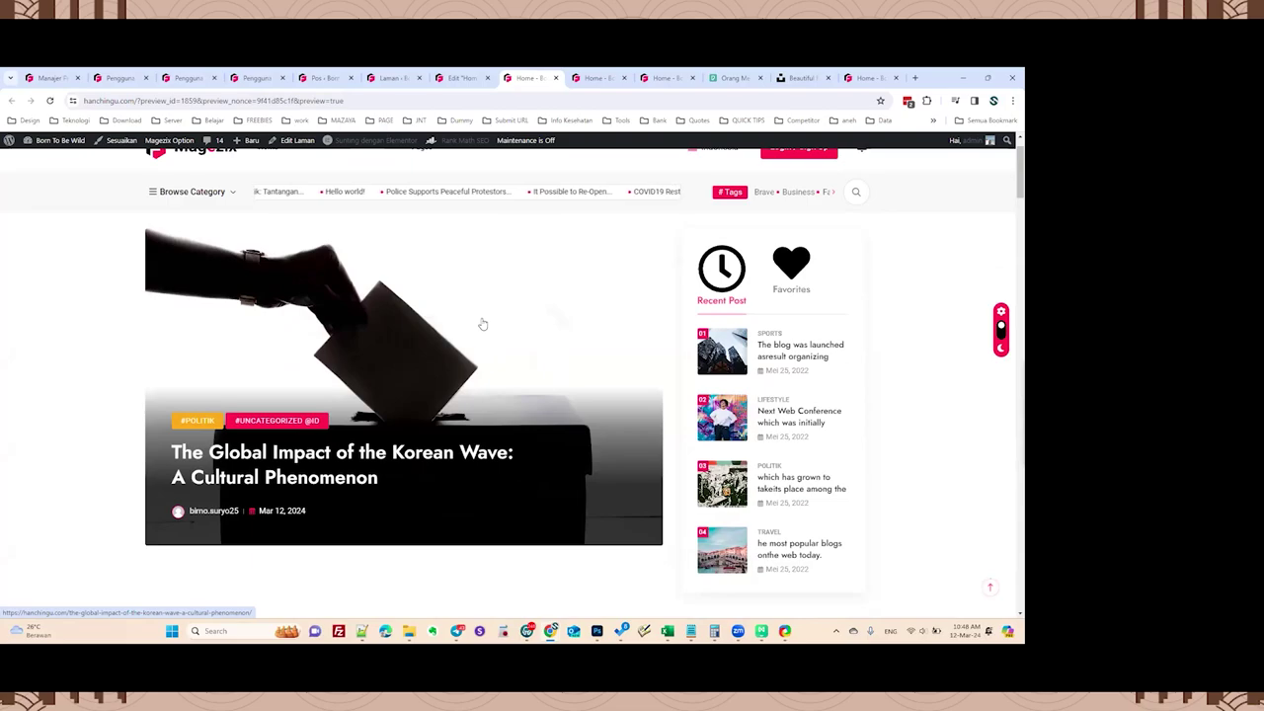
{"action": "left_click", "coordinate": [456, 77]}
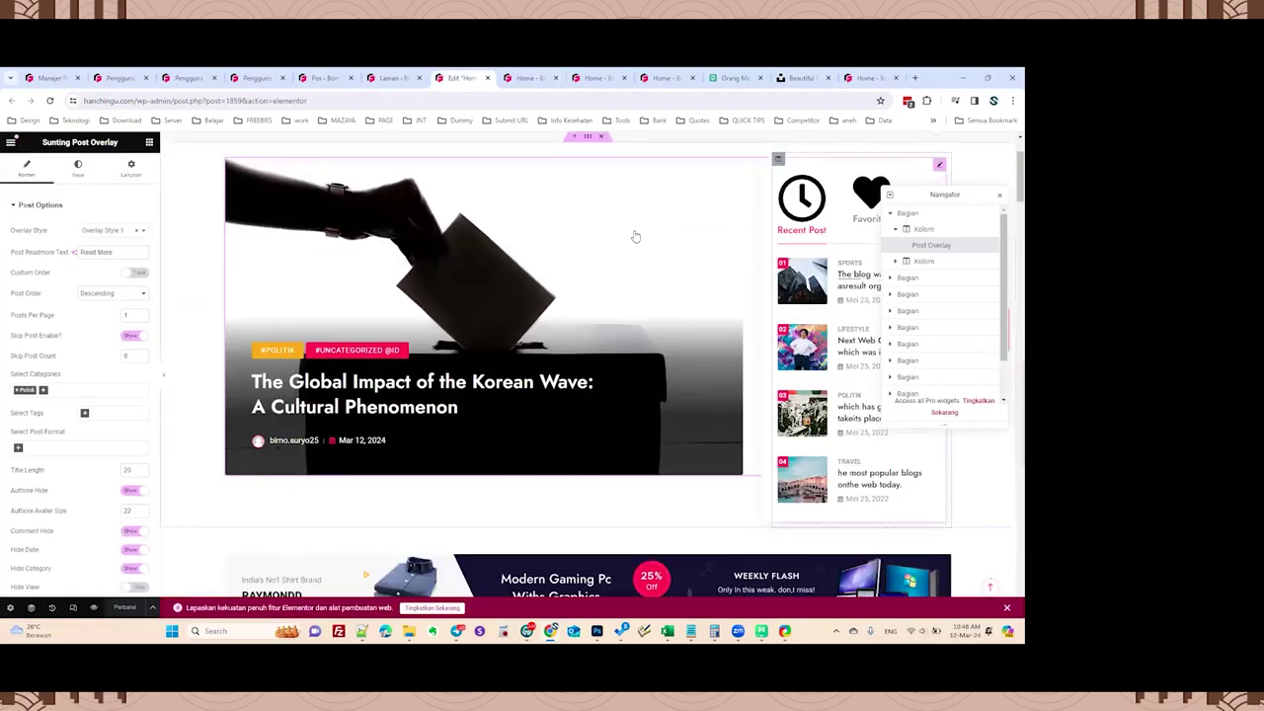
{"action": "scroll", "coordinate": [606, 246], "scroll_direction": "down", "scroll_amount": 8}
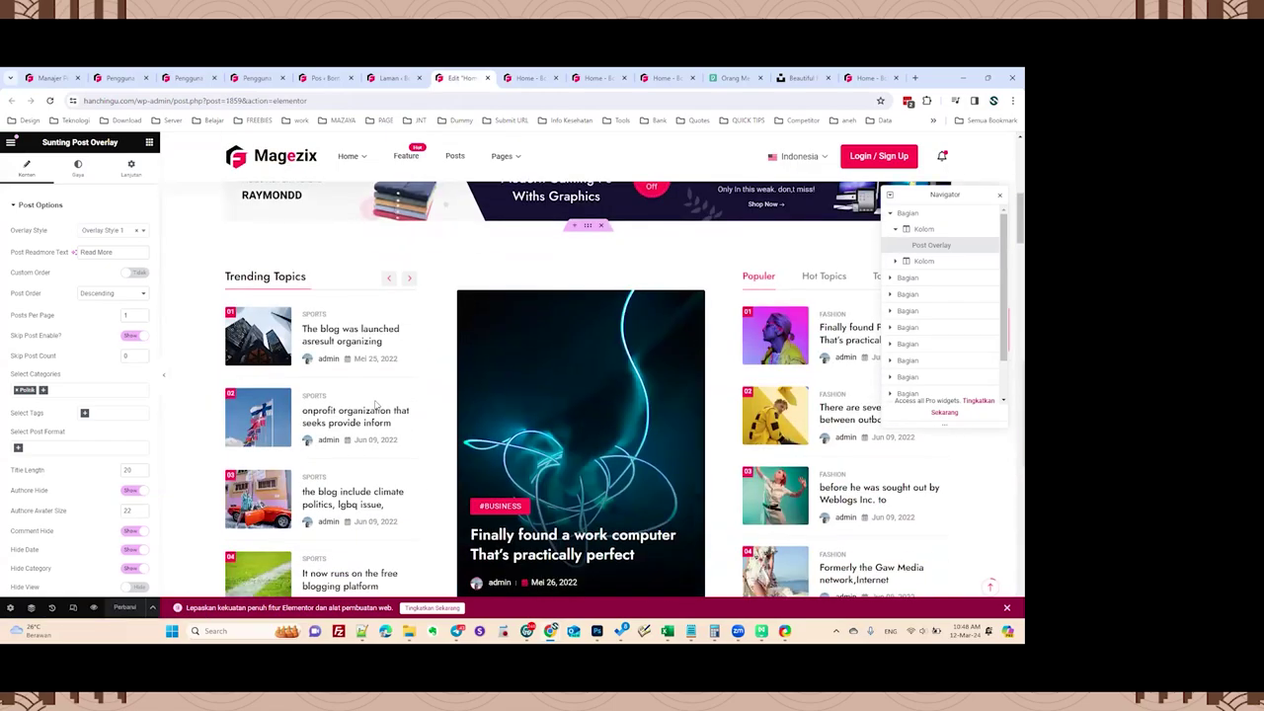
{"action": "scroll", "coordinate": [419, 237], "scroll_direction": "up", "scroll_amount": 8}
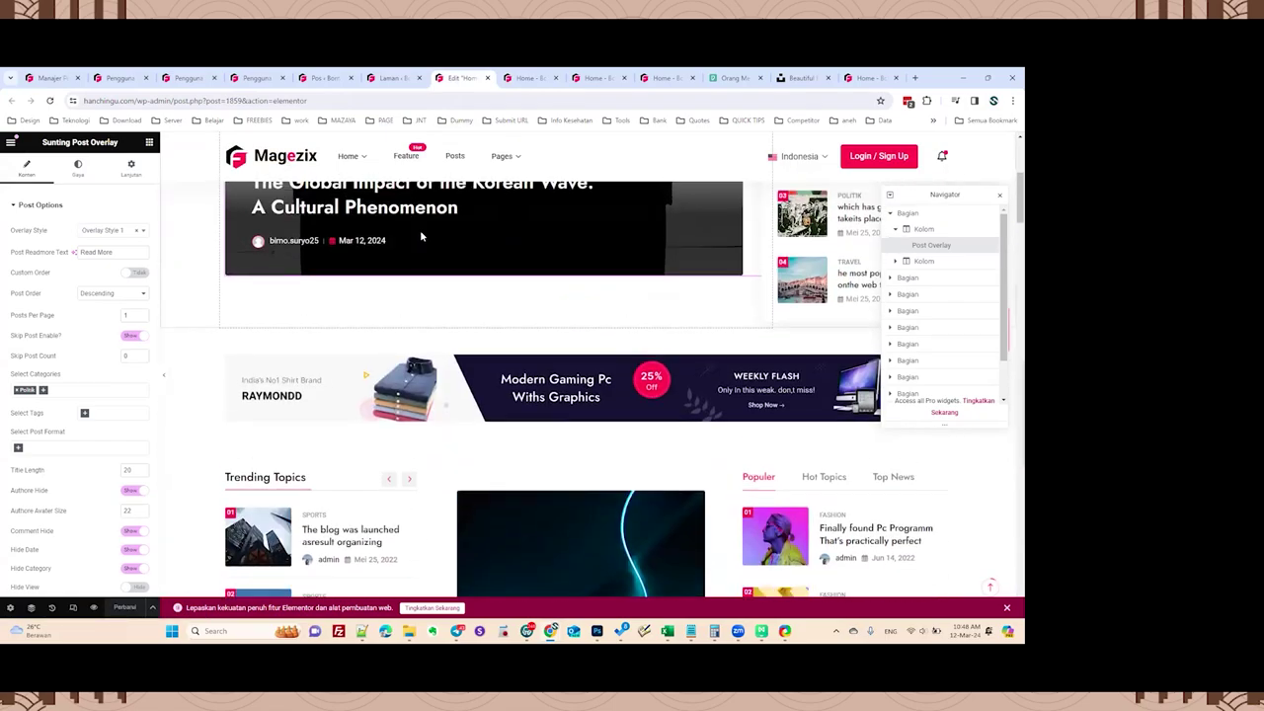
{"action": "scroll", "coordinate": [419, 237], "scroll_direction": "up", "scroll_amount": 1}
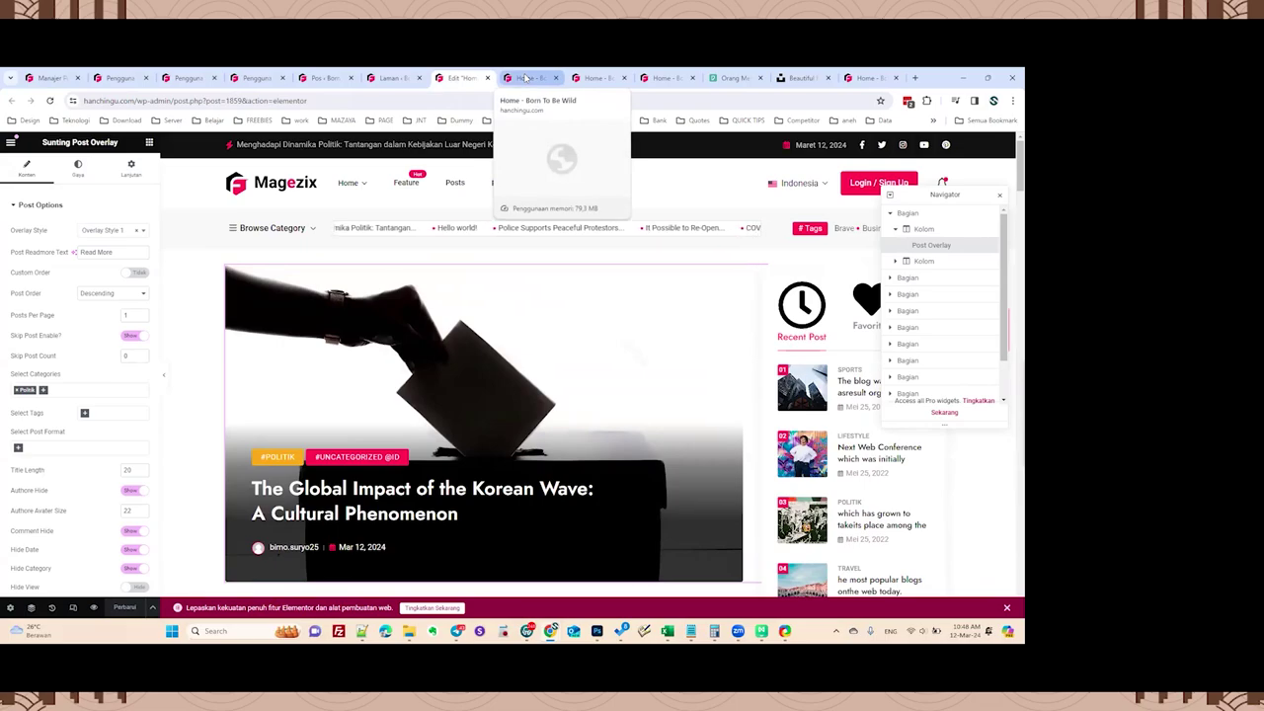
Check the preview's Korean Wave lead story, then go to the Rank Math Manajer Peran page.
{"action": "left_click", "coordinate": [526, 78]}
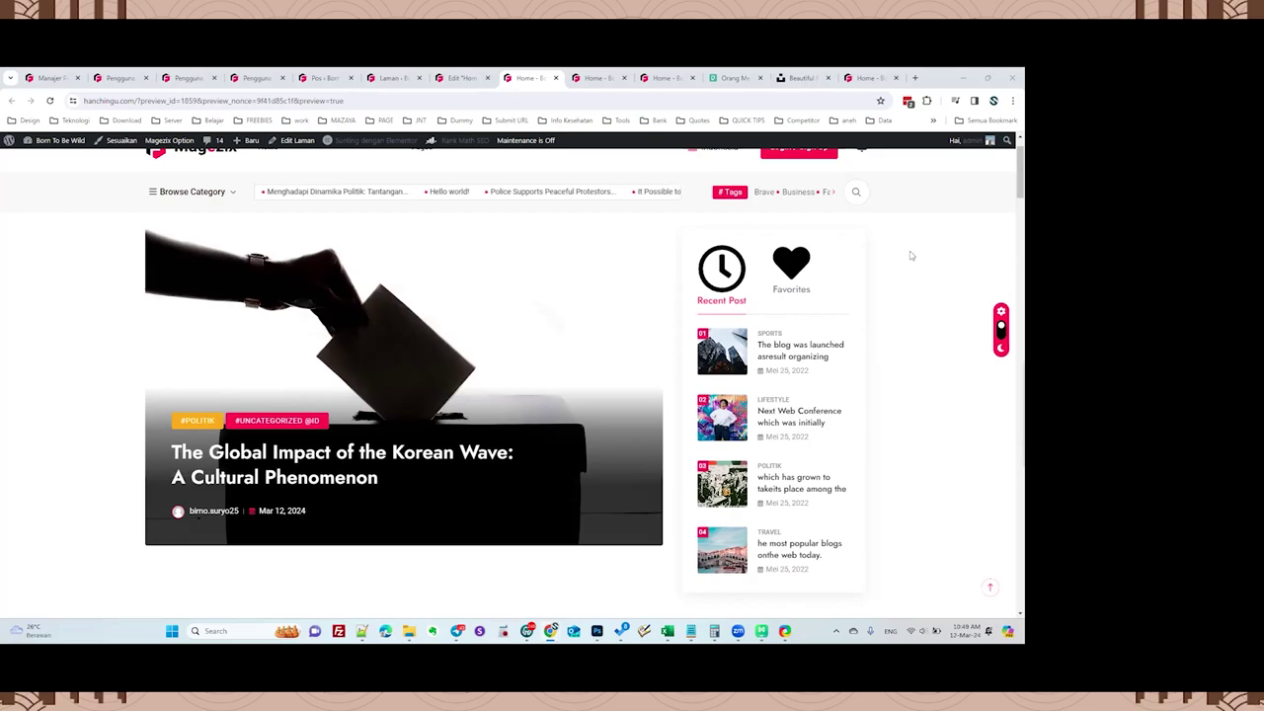
{"action": "scroll", "coordinate": [910, 255], "scroll_direction": "down", "scroll_amount": 3}
{"action": "scroll", "coordinate": [928, 240], "scroll_direction": "down", "scroll_amount": 2}
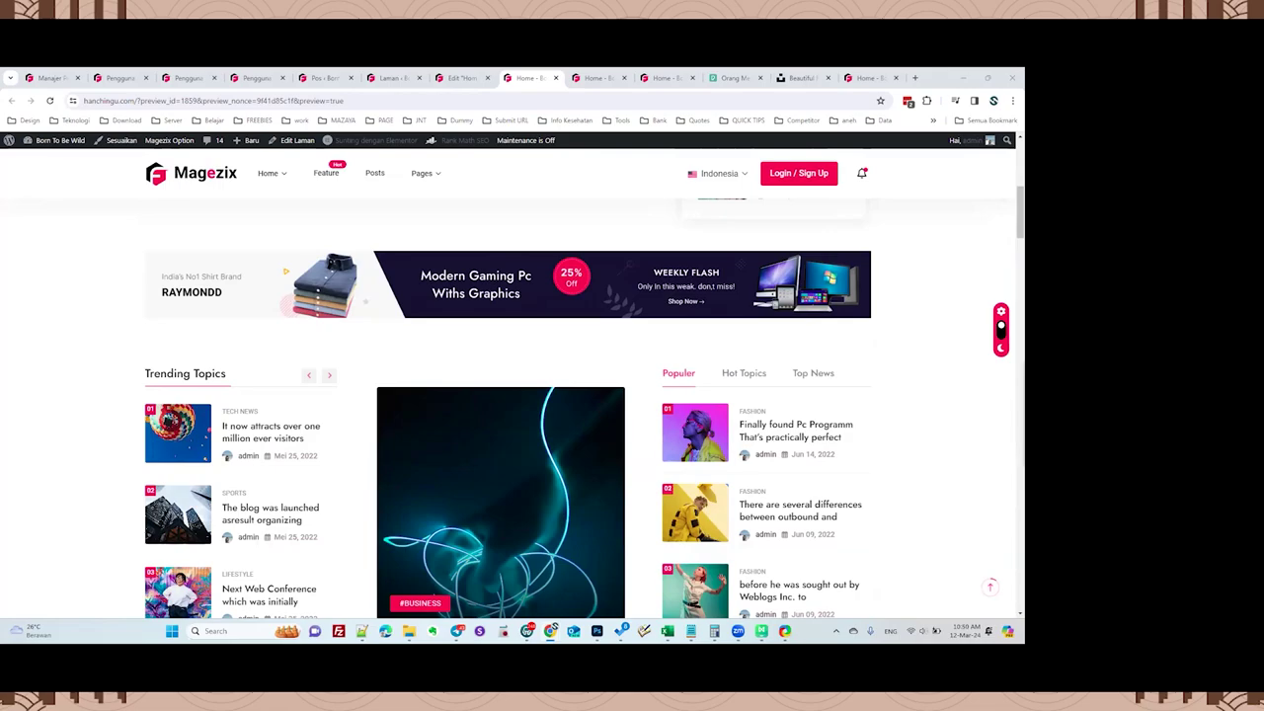
{"action": "scroll", "coordinate": [850, 299], "scroll_direction": "up", "scroll_amount": 6}
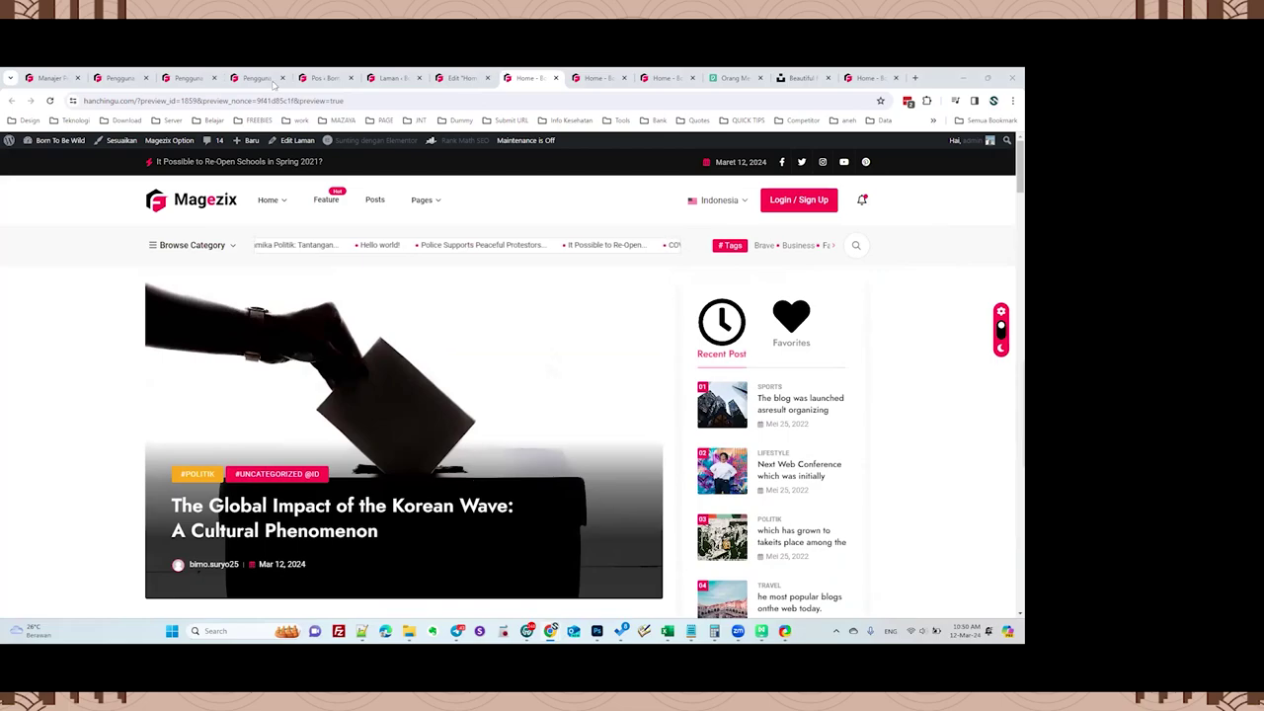
{"action": "left_click", "coordinate": [46, 79]}
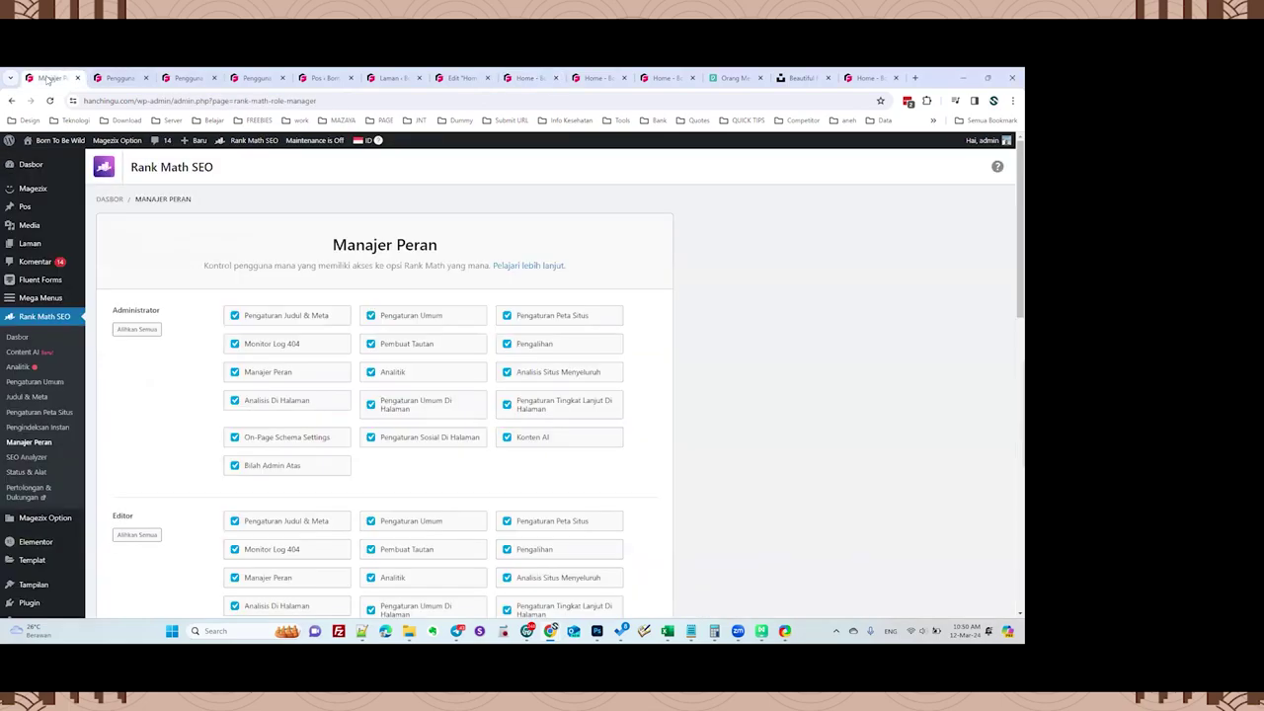
Close all tabs to the right of Rank Math Manajer Peran and open Dasbor > Beranda.
{"action": "right_click", "coordinate": [57, 83]}
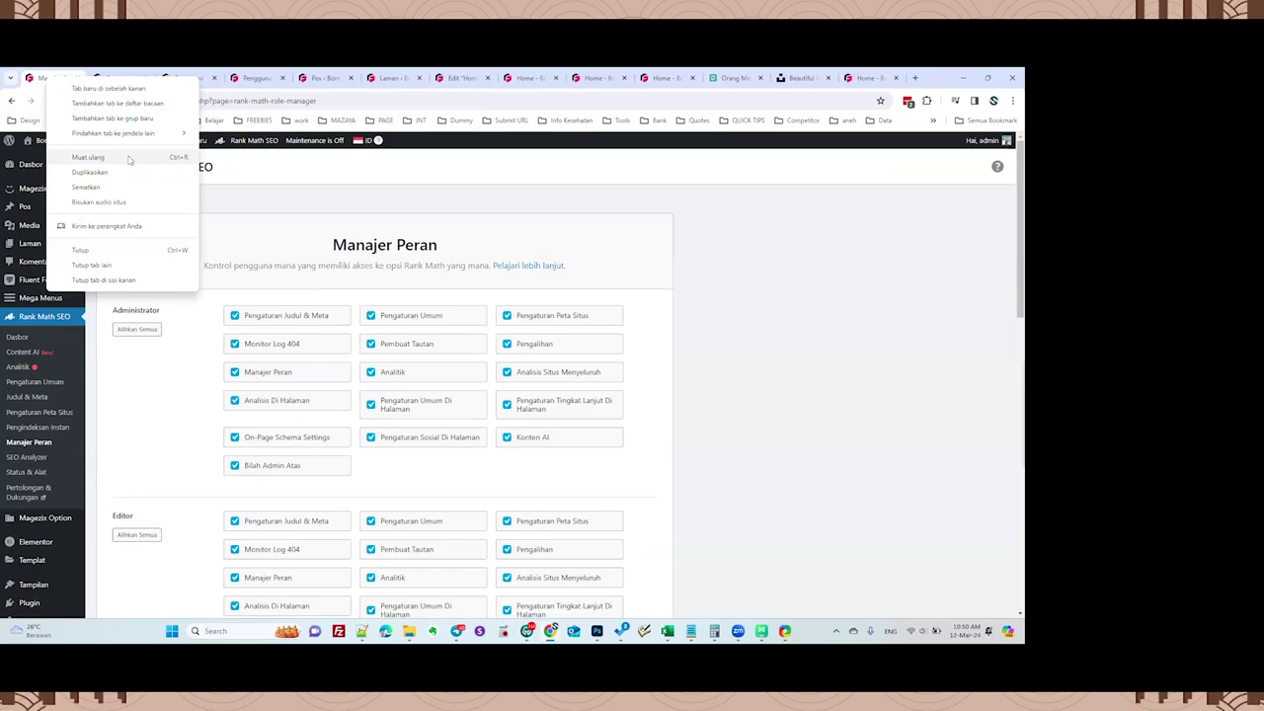
{"action": "left_click", "coordinate": [148, 281]}
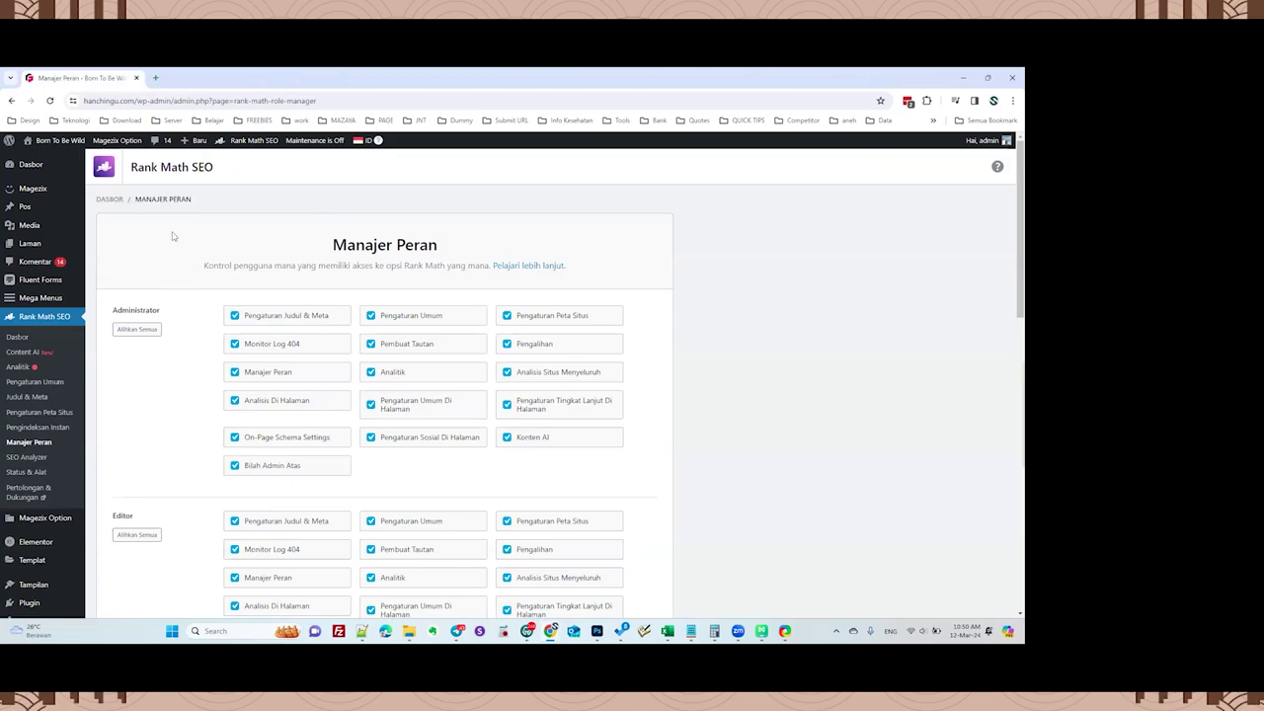
{"action": "mouse_move", "coordinate": [30, 164]}
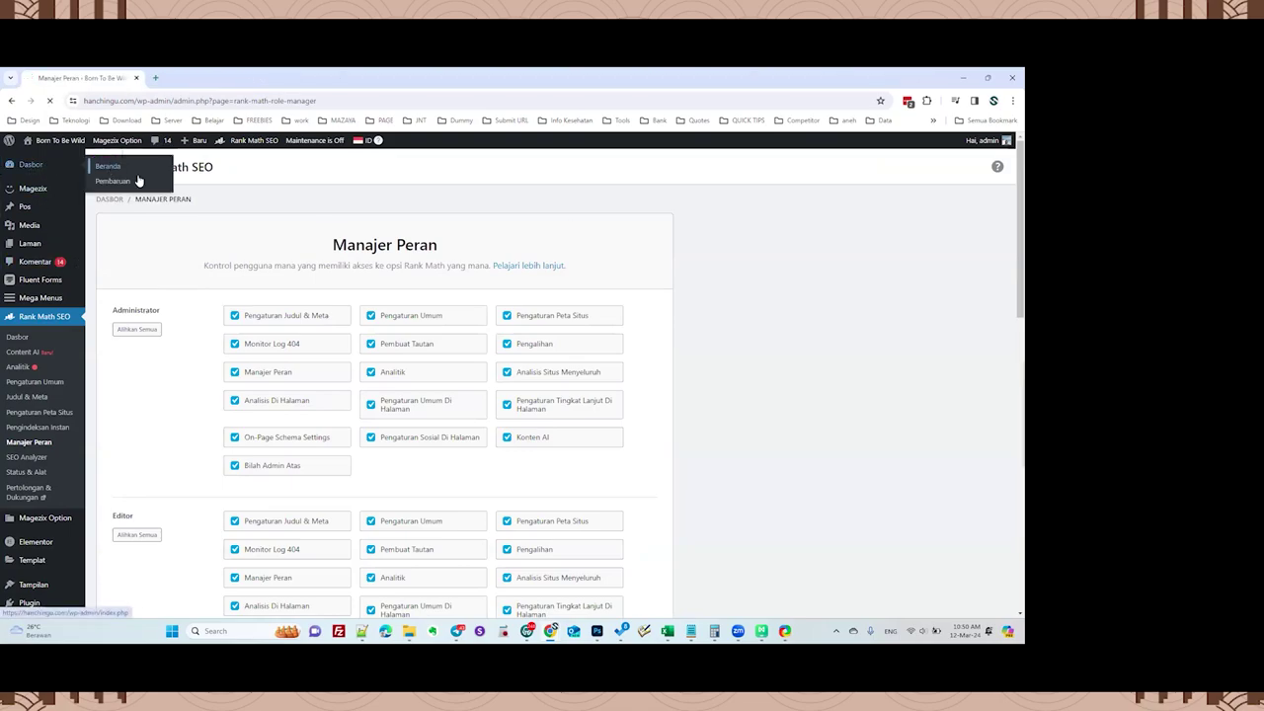
{"action": "left_click", "coordinate": [137, 180]}
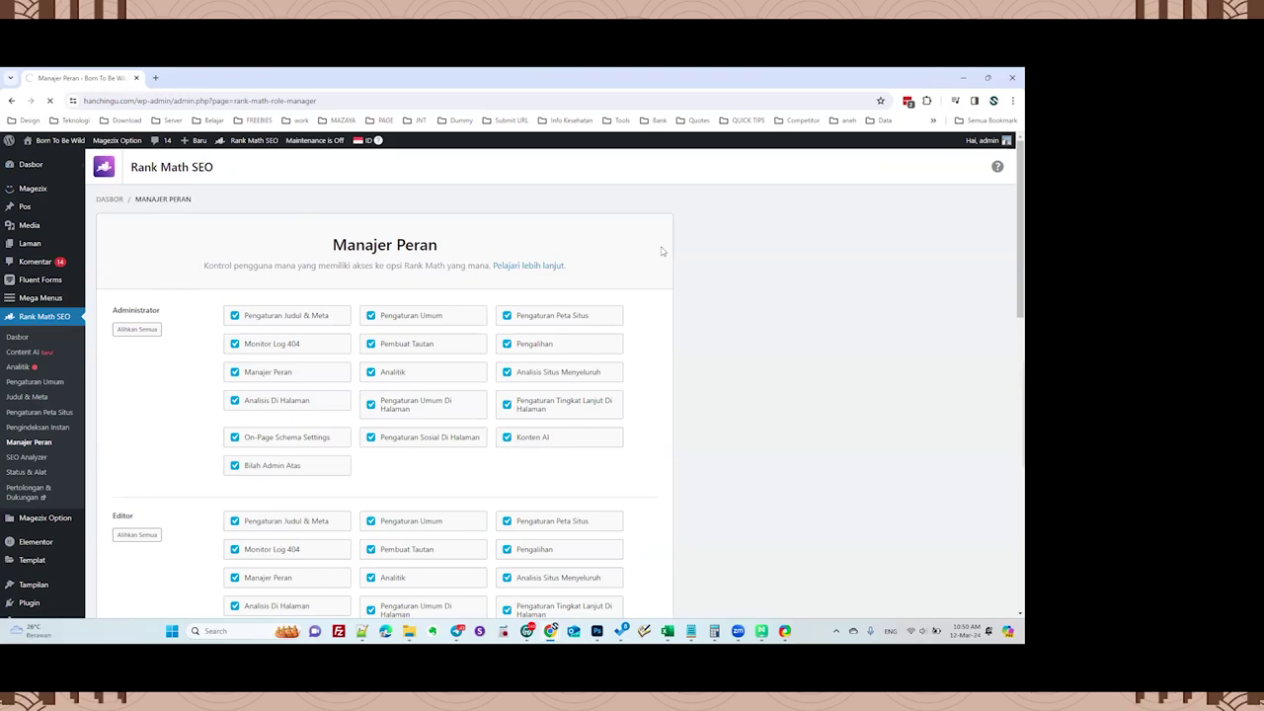
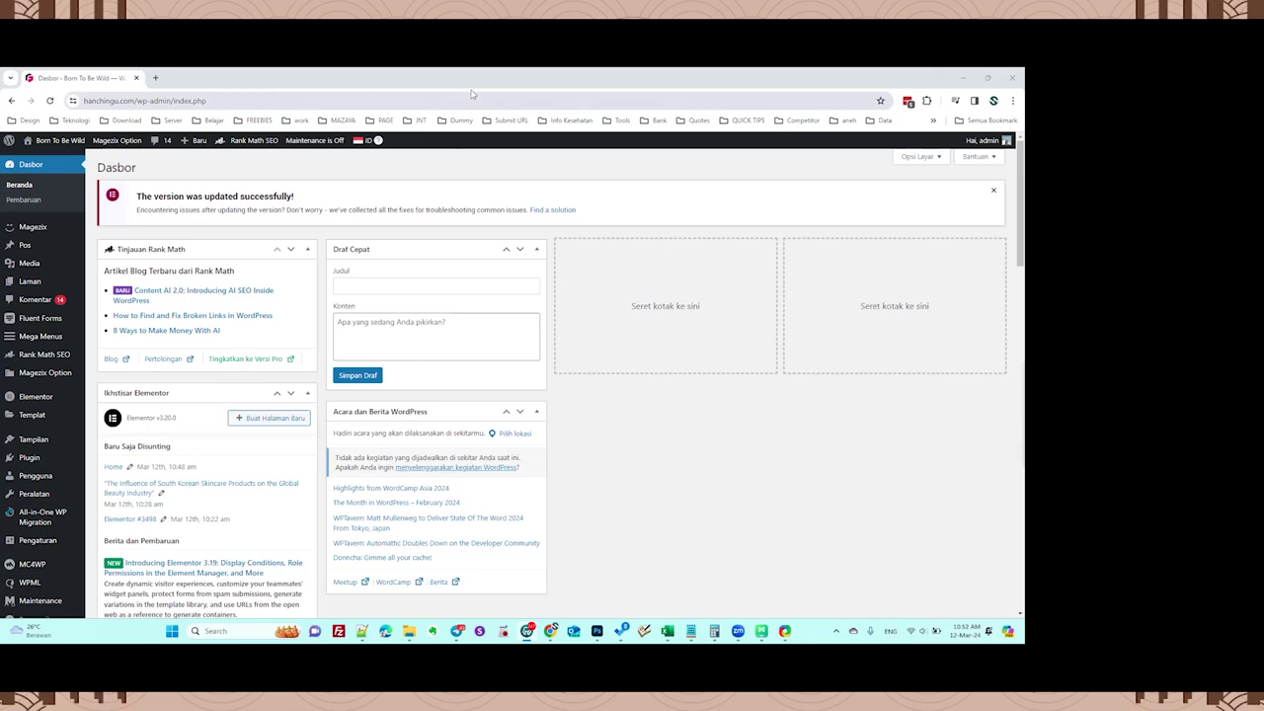
Search Google for 'politik korea selatan' in a new tab.
{"action": "left_click", "coordinate": [158, 79]}
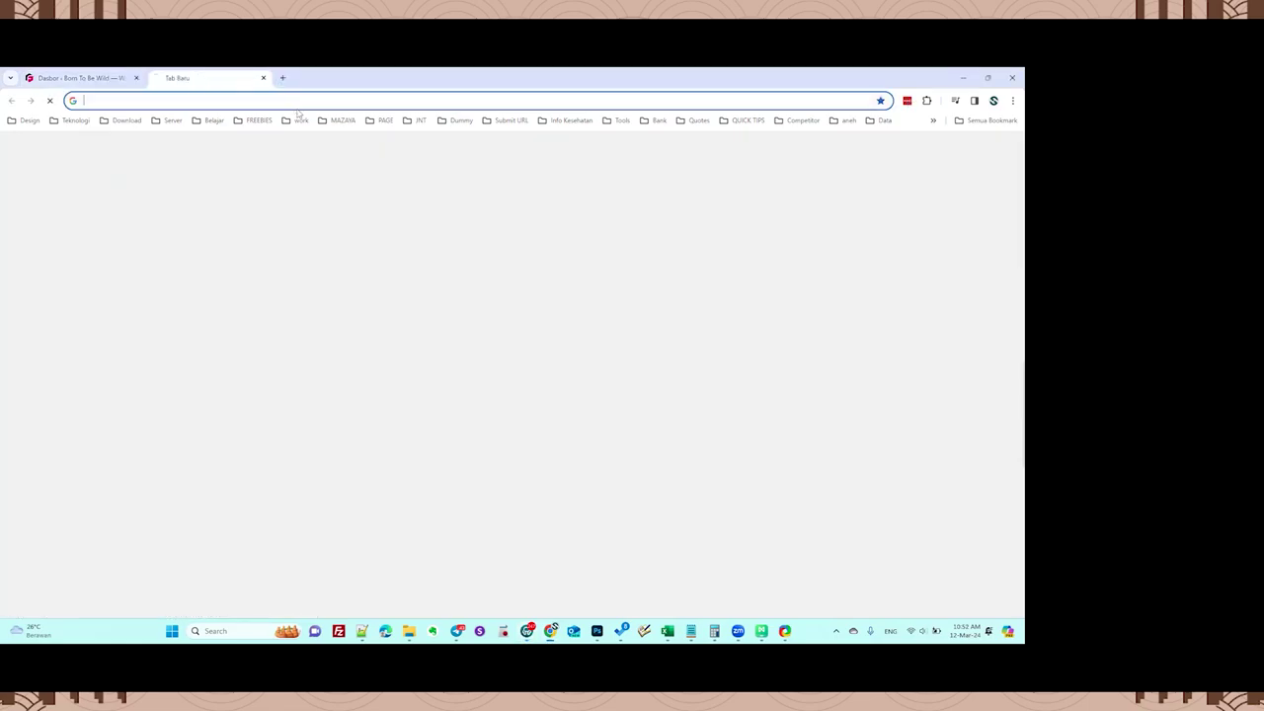
{"action": "left_click", "coordinate": [498, 300]}
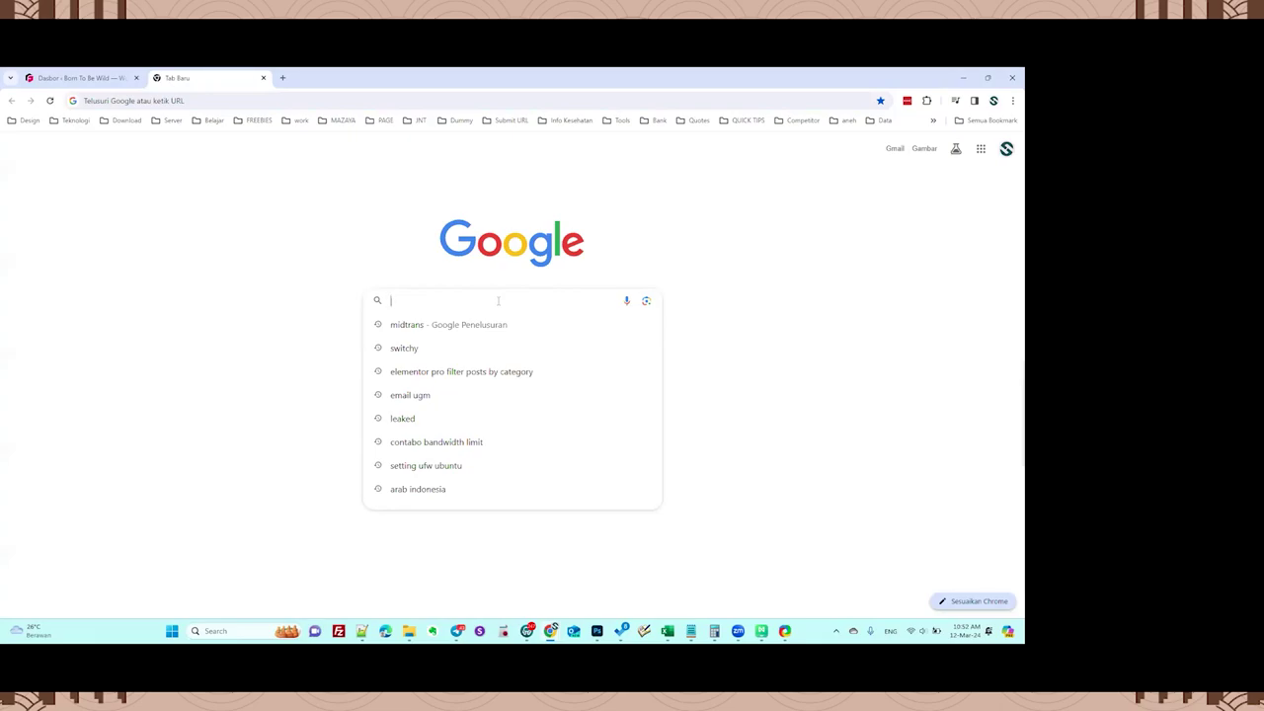
{"action": "type", "text": "polit"}
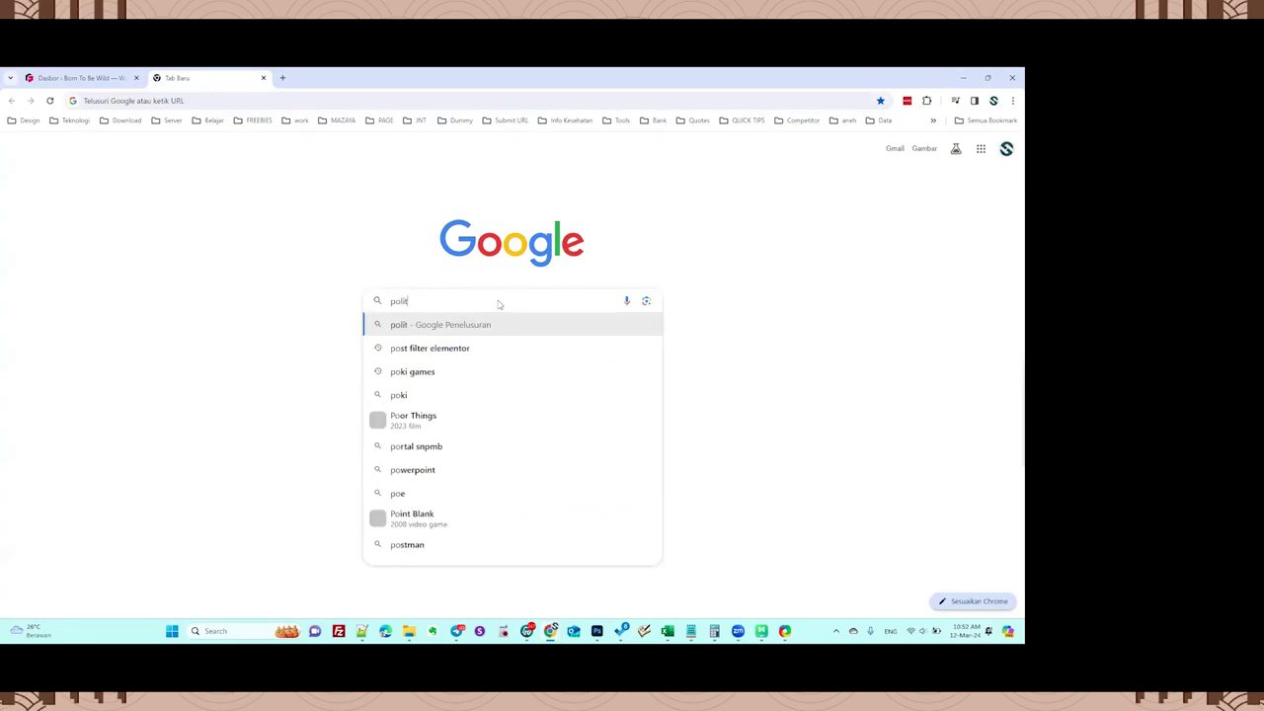
{"action": "type", "text": "ik korea"}
{"action": "key", "text": "Return"}
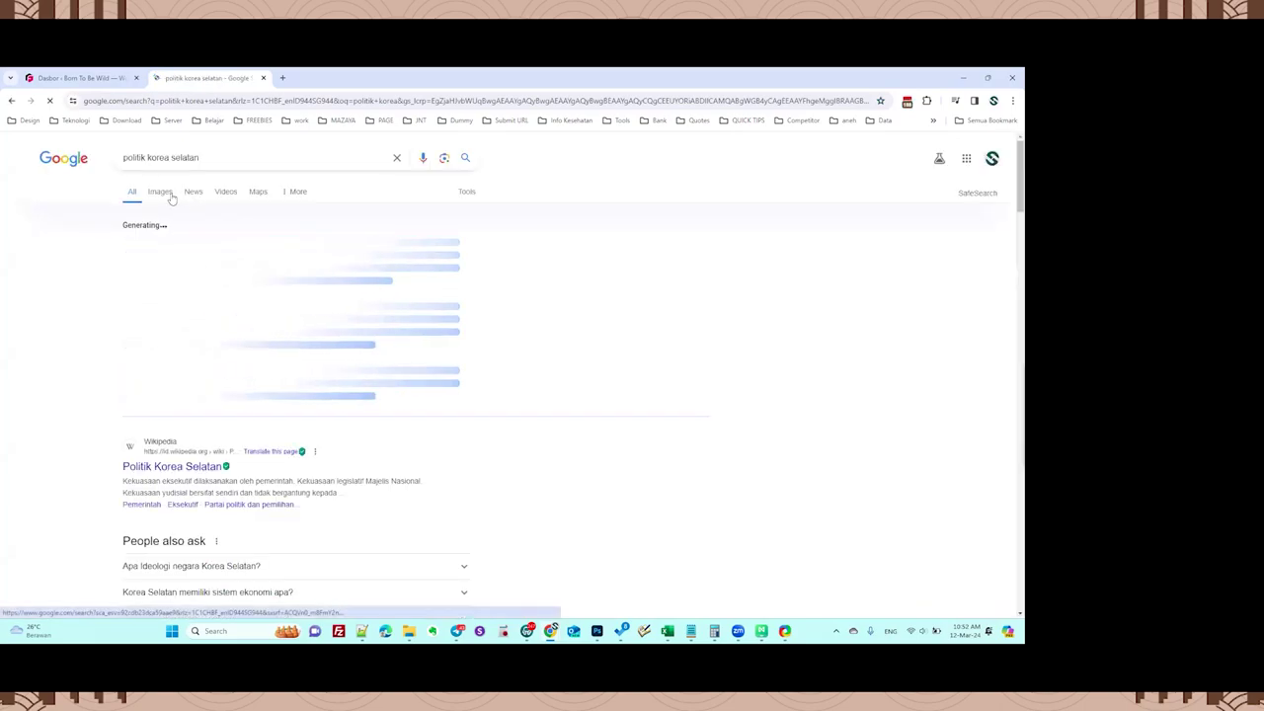
Show image results and filter them to Creative Commons licenses.
{"action": "left_click", "coordinate": [170, 199]}
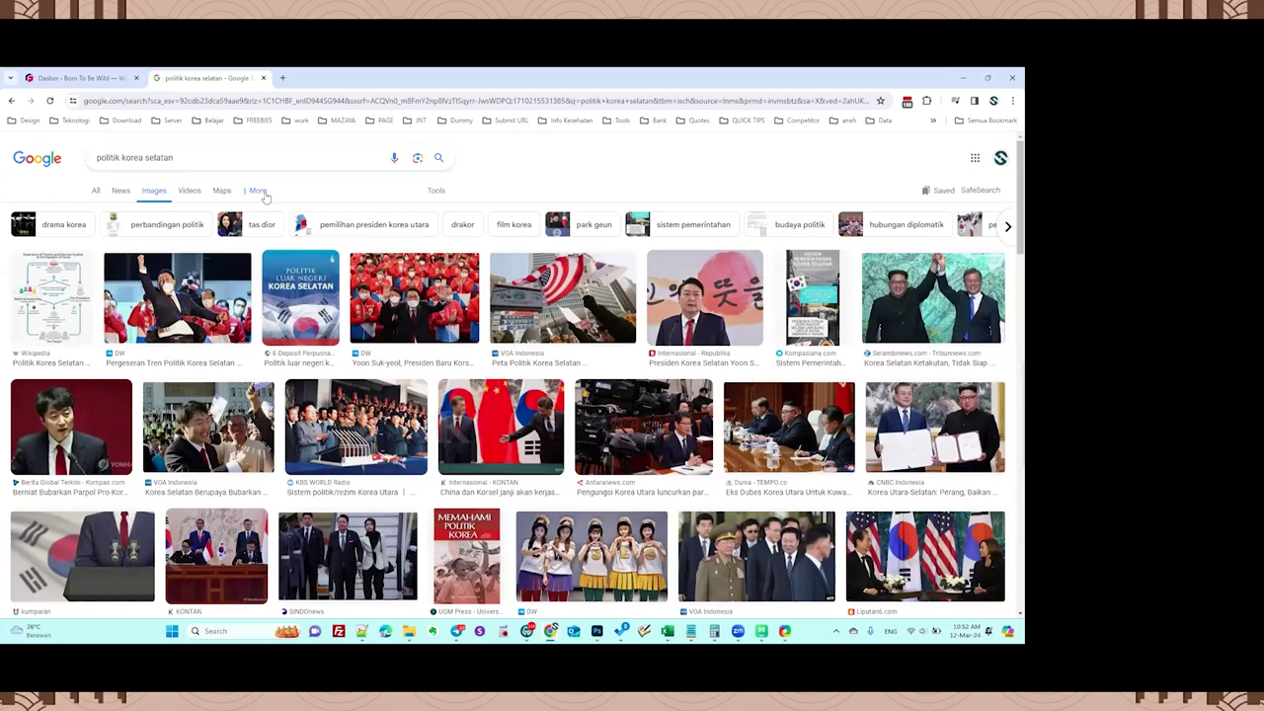
{"action": "left_click", "coordinate": [263, 194]}
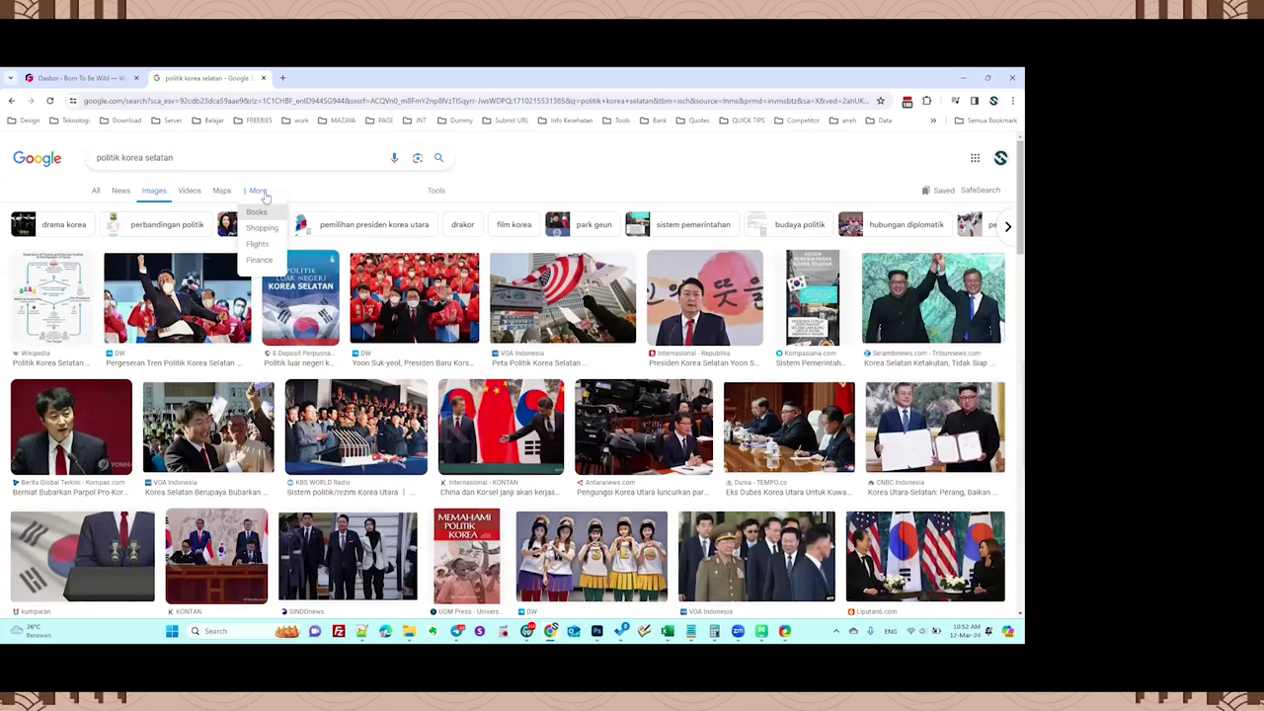
{"action": "left_click", "coordinate": [436, 191]}
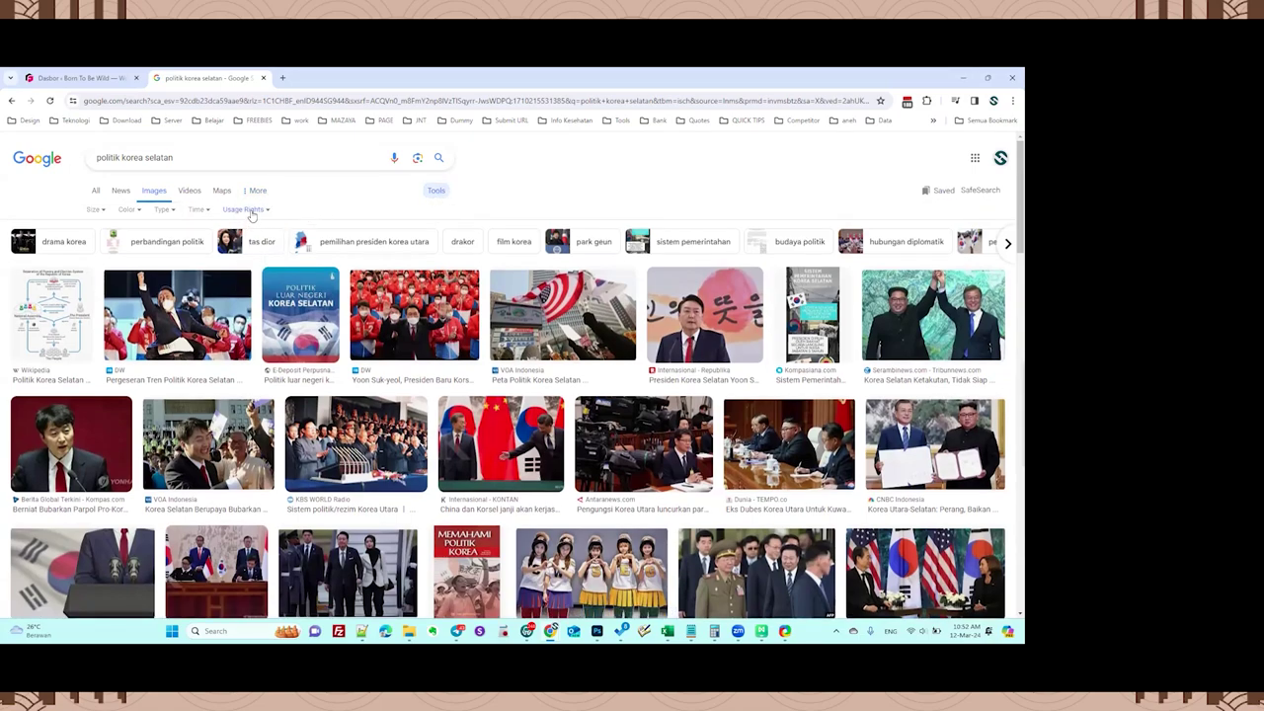
{"action": "left_click", "coordinate": [249, 211]}
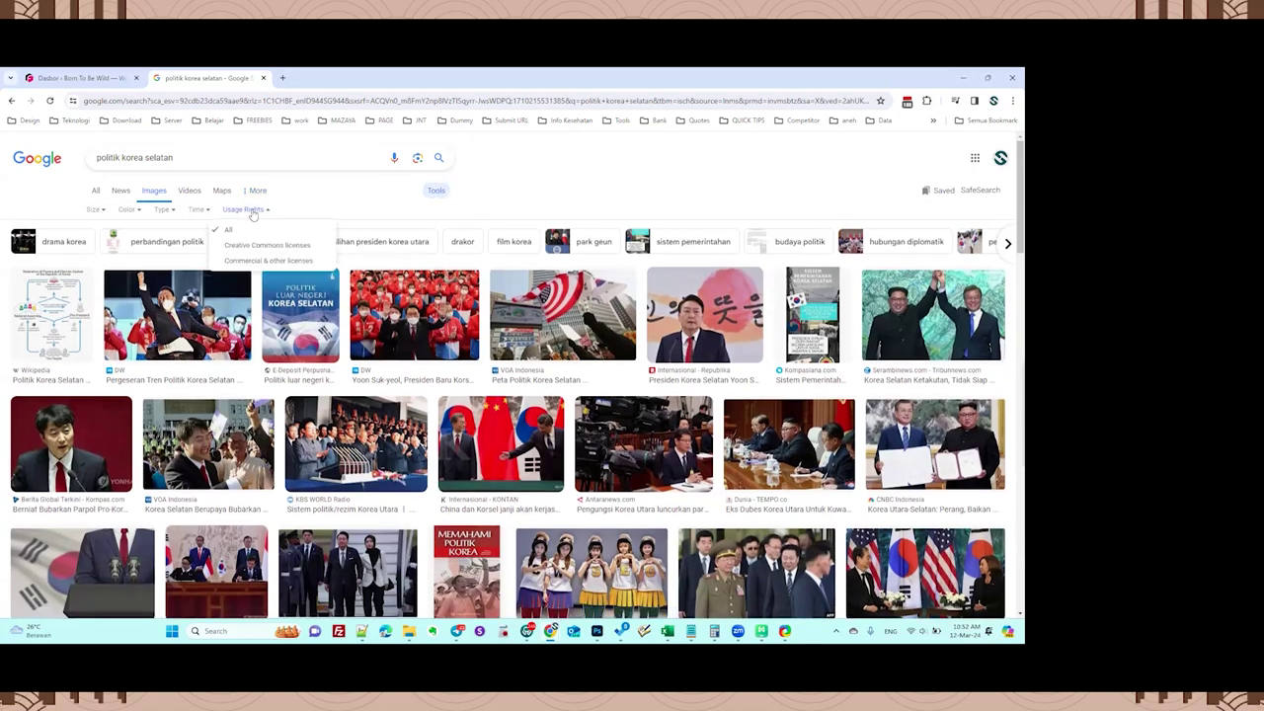
{"action": "left_click", "coordinate": [282, 252]}
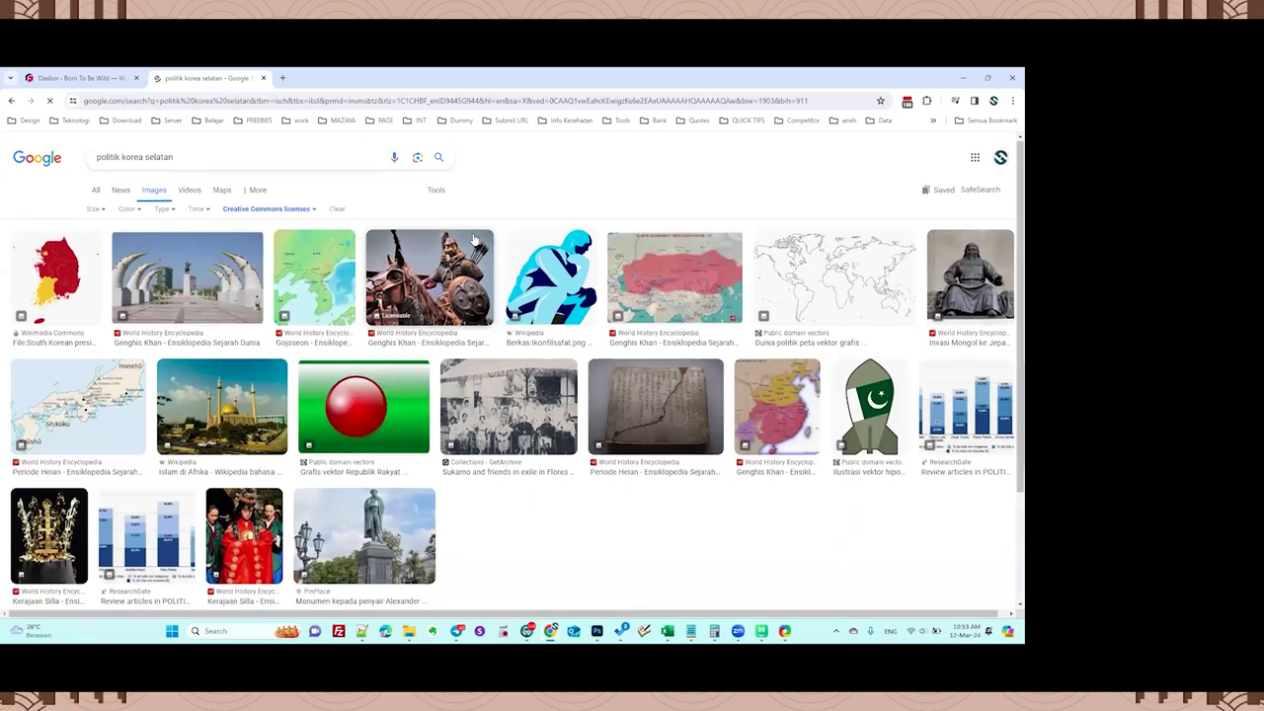
{"action": "scroll", "coordinate": [473, 238], "scroll_direction": "down", "scroll_amount": 2}
{"action": "scroll", "coordinate": [473, 238], "scroll_direction": "up", "scroll_amount": 2}
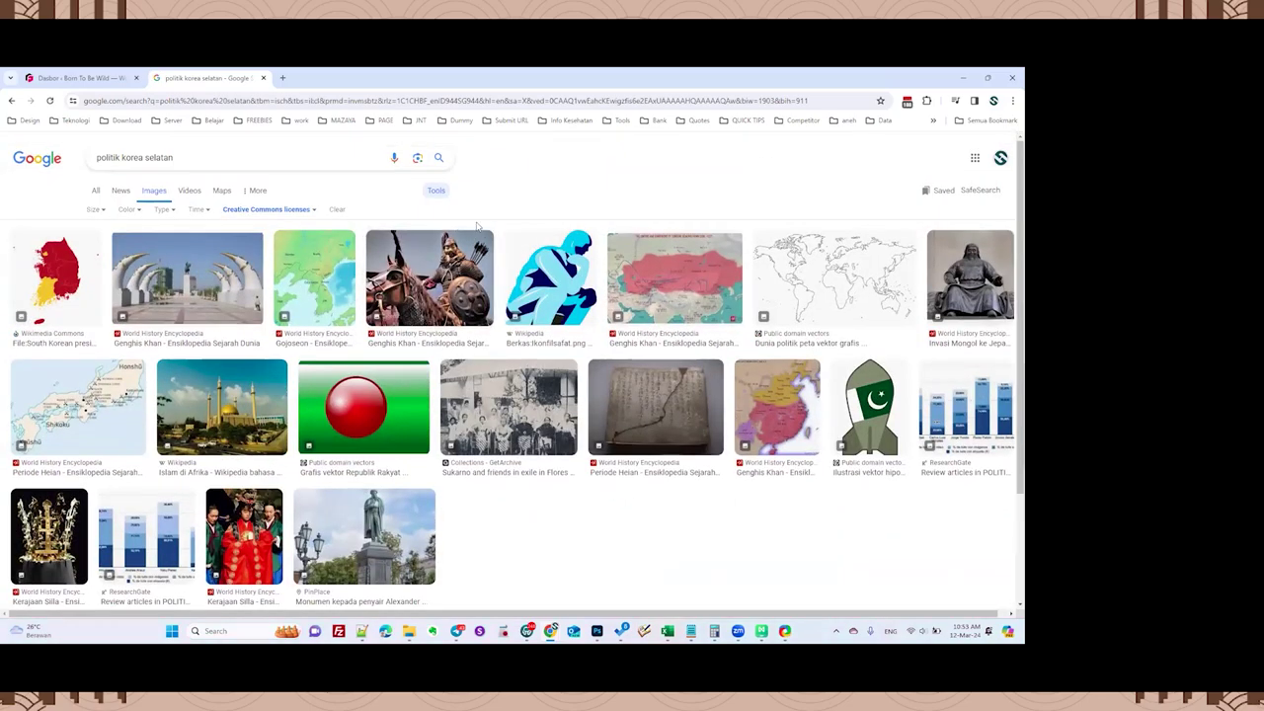
Change the usage-rights filter to Commercial & other licenses and scroll the results.
{"action": "left_click", "coordinate": [309, 210]}
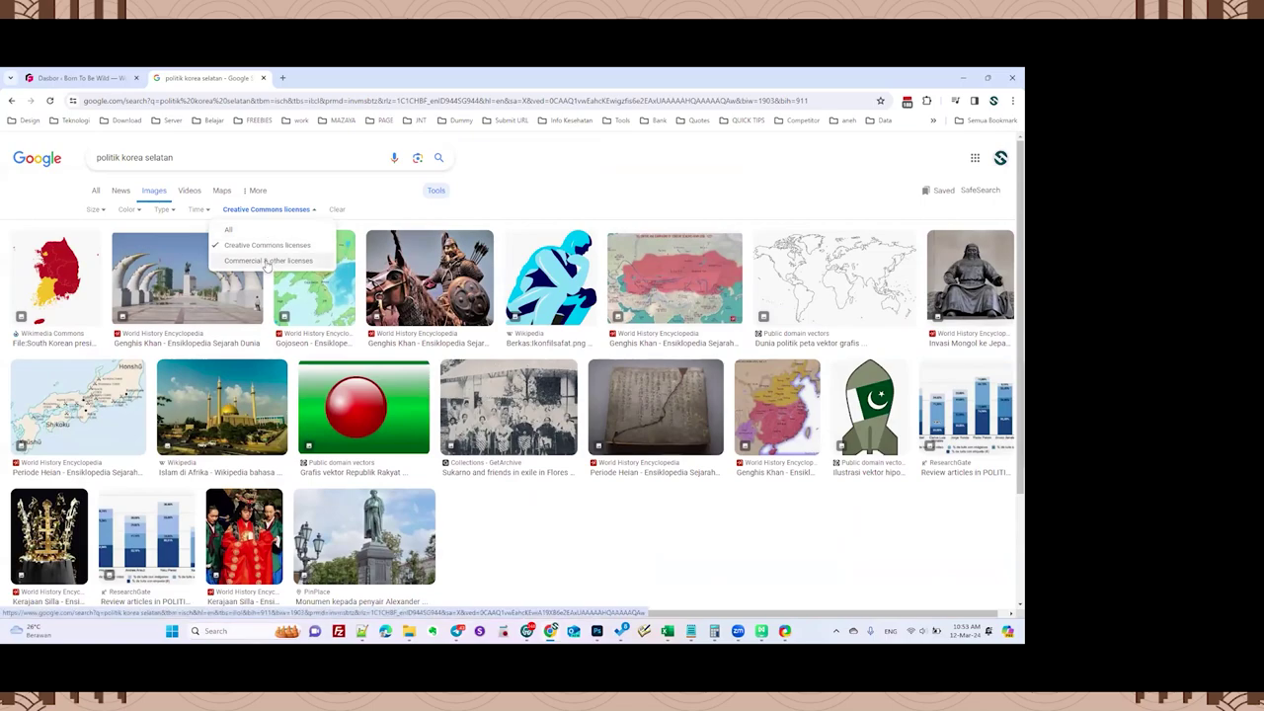
{"action": "left_click", "coordinate": [267, 261]}
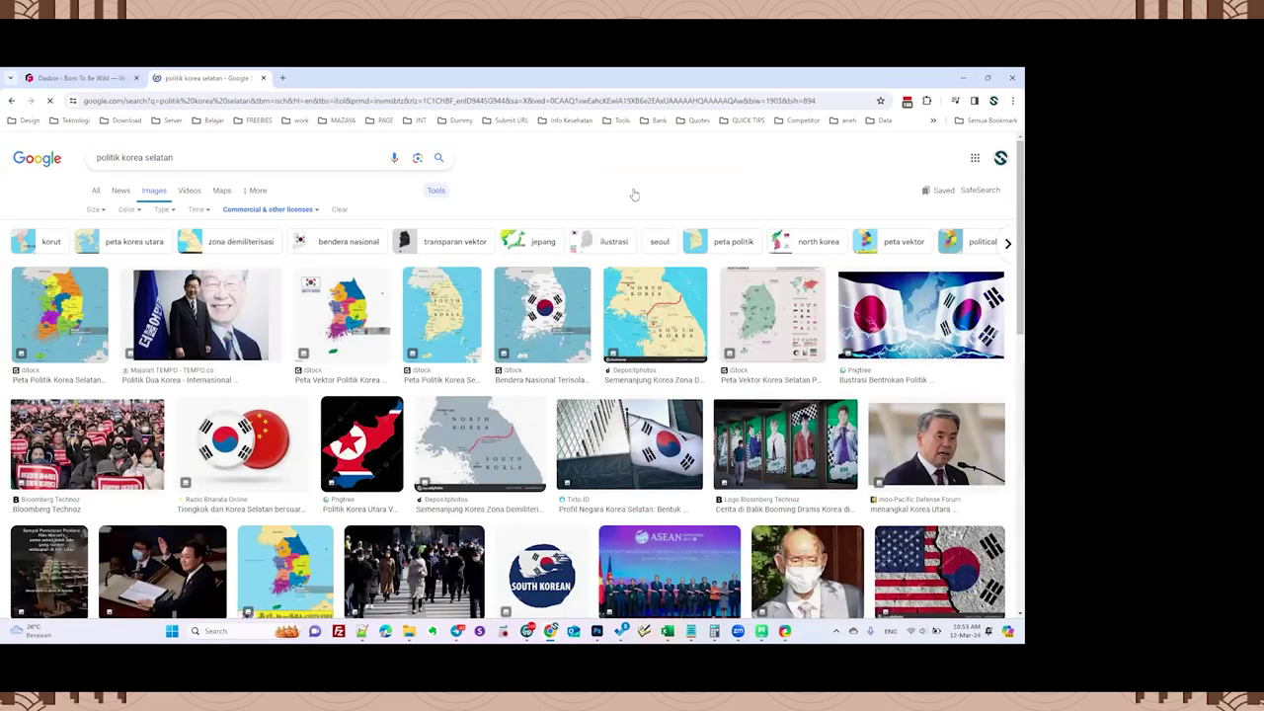
{"action": "scroll", "coordinate": [635, 194], "scroll_direction": "down", "scroll_amount": 5}
{"action": "scroll", "coordinate": [503, 215], "scroll_direction": "down", "scroll_amount": 3}
{"action": "scroll", "coordinate": [259, 216], "scroll_direction": "up", "scroll_amount": 4}
{"action": "scroll", "coordinate": [259, 215], "scroll_direction": "up", "scroll_amount": 5}
Reset the usage-rights filter to All and bring back the filter row.
{"action": "left_click", "coordinate": [268, 210]}
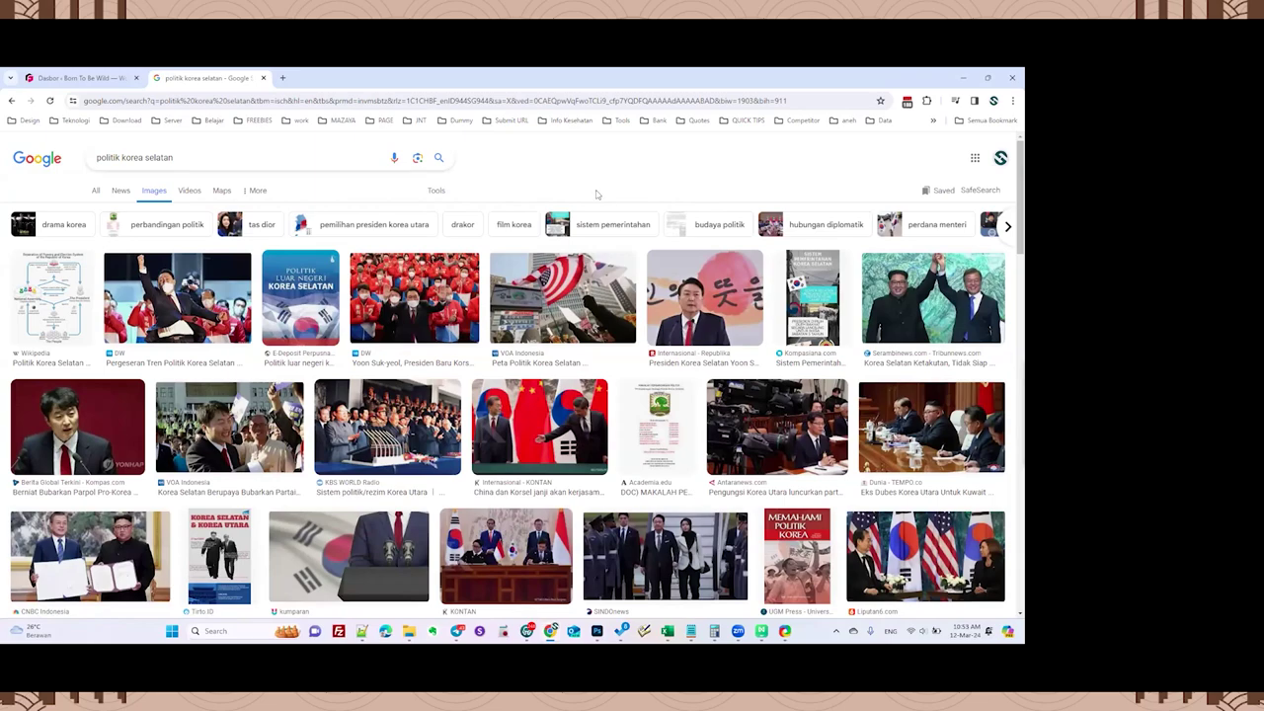
{"action": "left_click", "coordinate": [441, 192]}
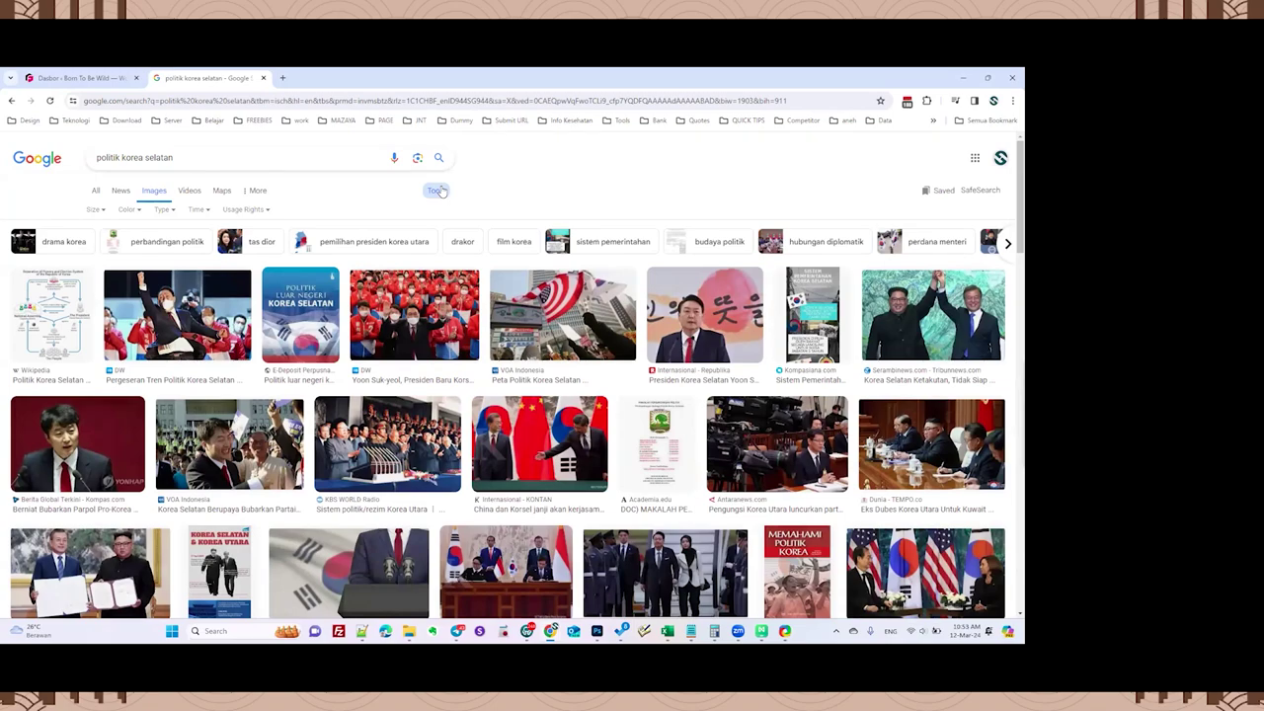
Load the Freepik homepage in a new tab, then return to the Google Images results.
{"action": "key", "text": "ctrl+t"}
{"action": "left_click", "coordinate": [297, 100]}
{"action": "type", "text": "freepik"}
{"action": "key", "text": "Return"}
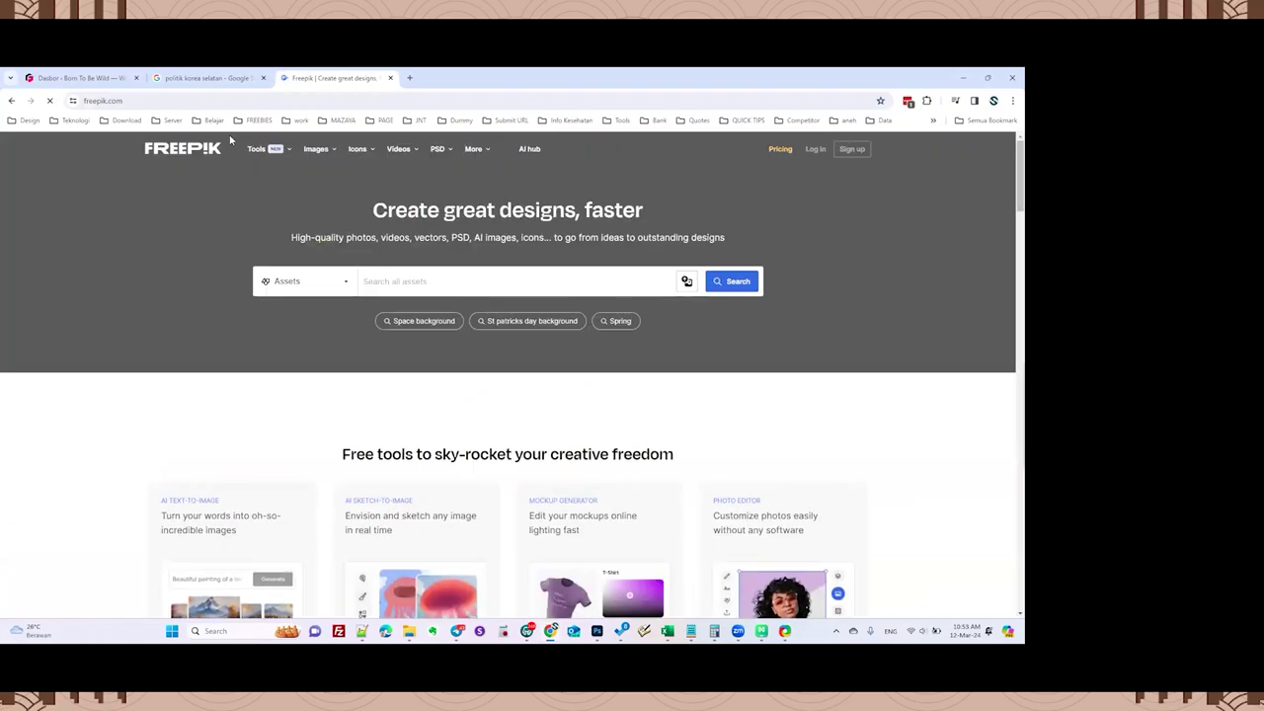
{"action": "left_click", "coordinate": [224, 79]}
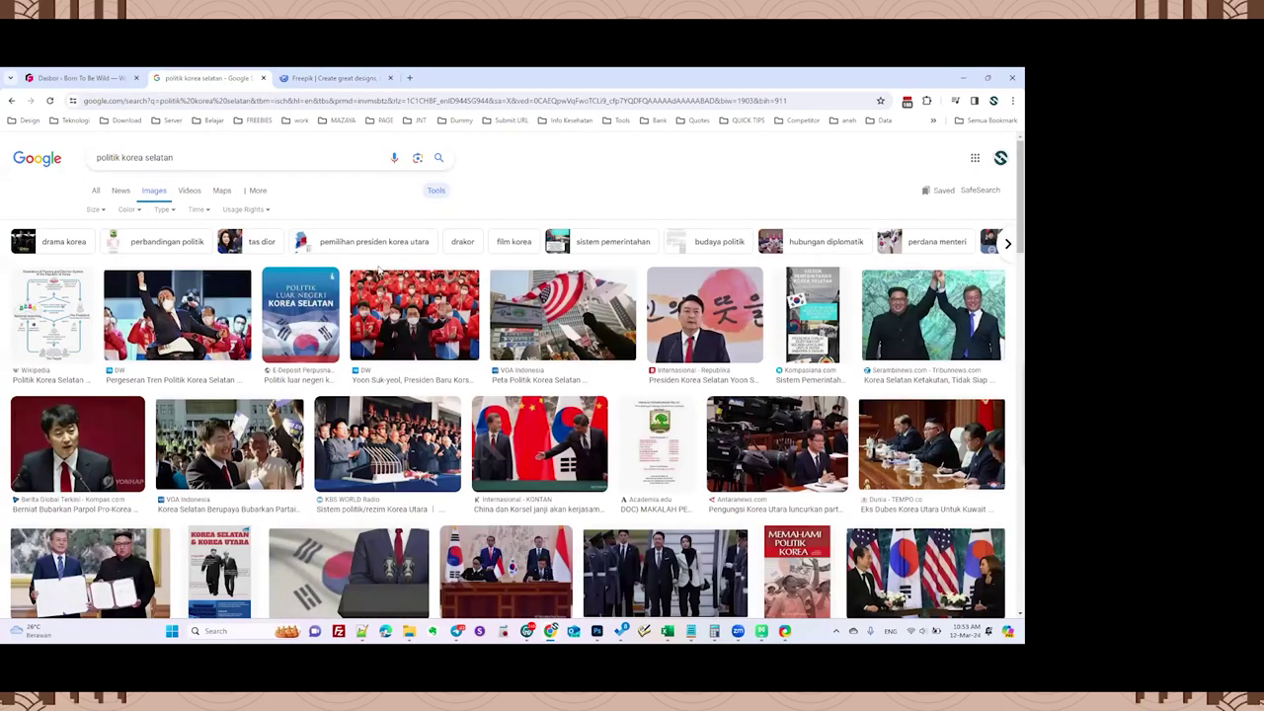
Scroll through the image results and reapply the Commercial & other licenses filter.
{"action": "scroll", "coordinate": [385, 277], "scroll_direction": "down", "scroll_amount": 5}
{"action": "scroll", "coordinate": [398, 284], "scroll_direction": "down", "scroll_amount": 10}
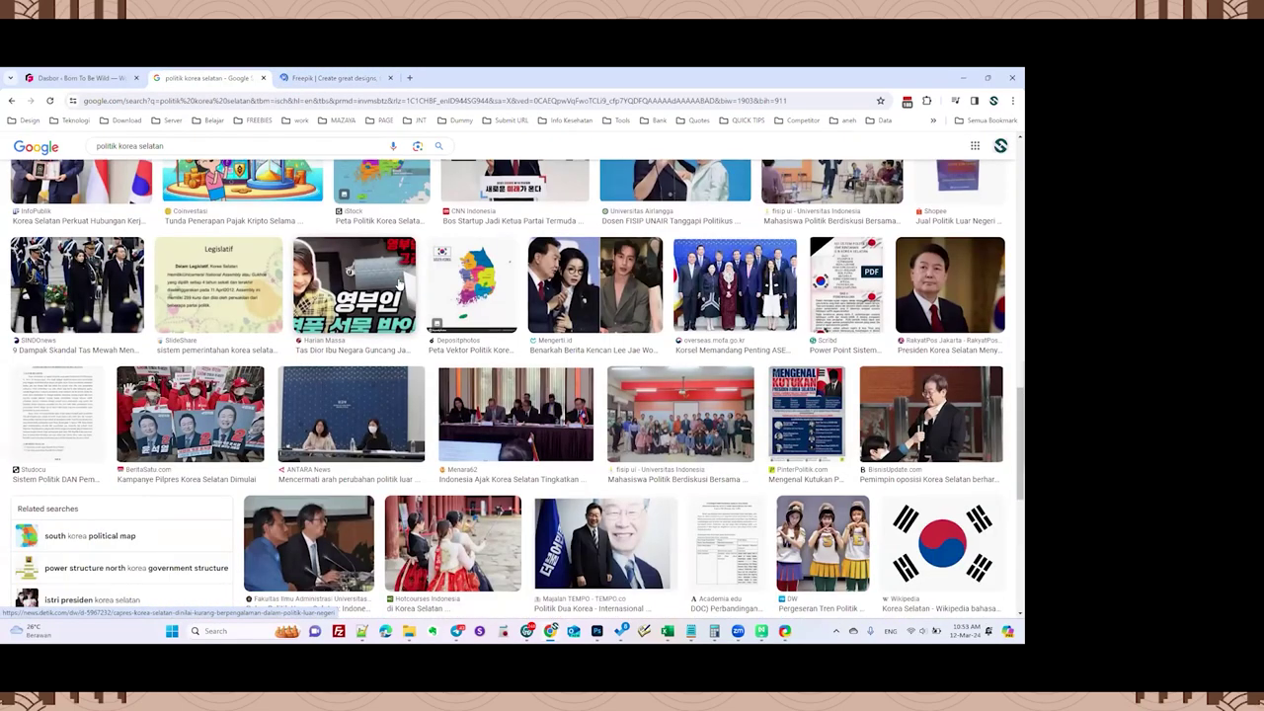
{"action": "scroll", "coordinate": [399, 285], "scroll_direction": "down", "scroll_amount": 5}
{"action": "scroll", "coordinate": [399, 284], "scroll_direction": "up", "scroll_amount": 12}
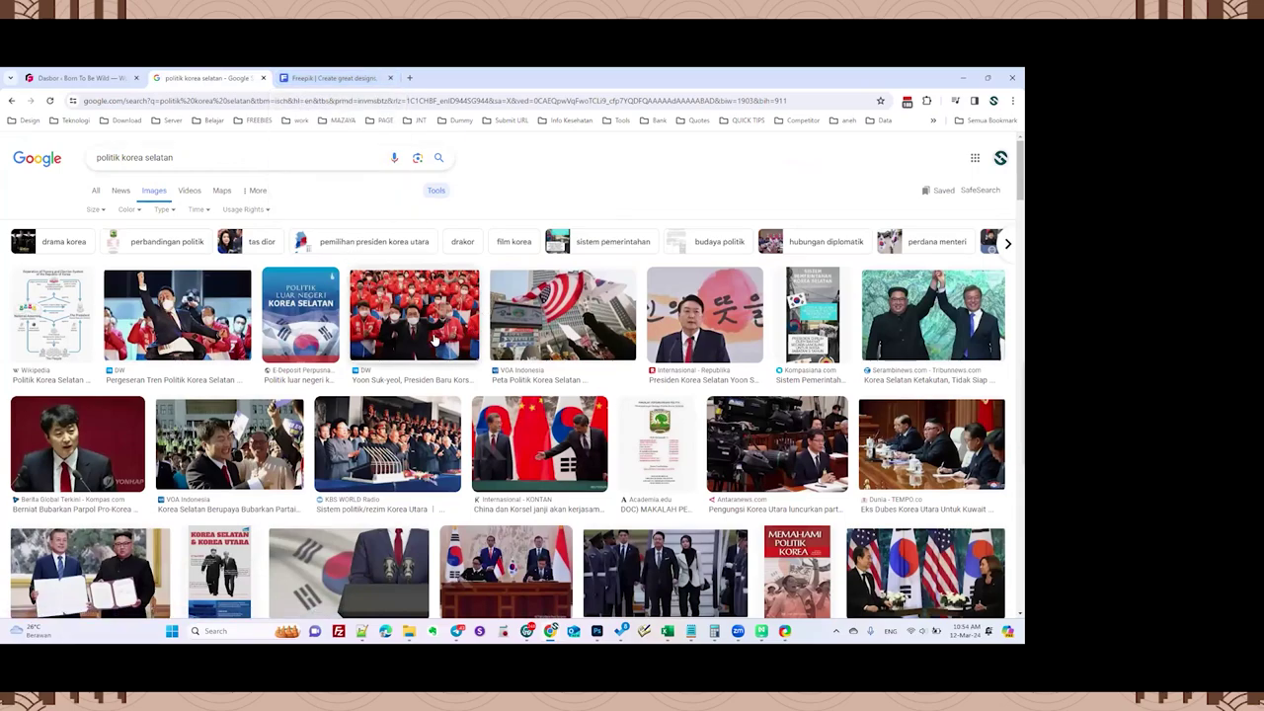
{"action": "scroll", "coordinate": [434, 340], "scroll_direction": "down", "scroll_amount": 2}
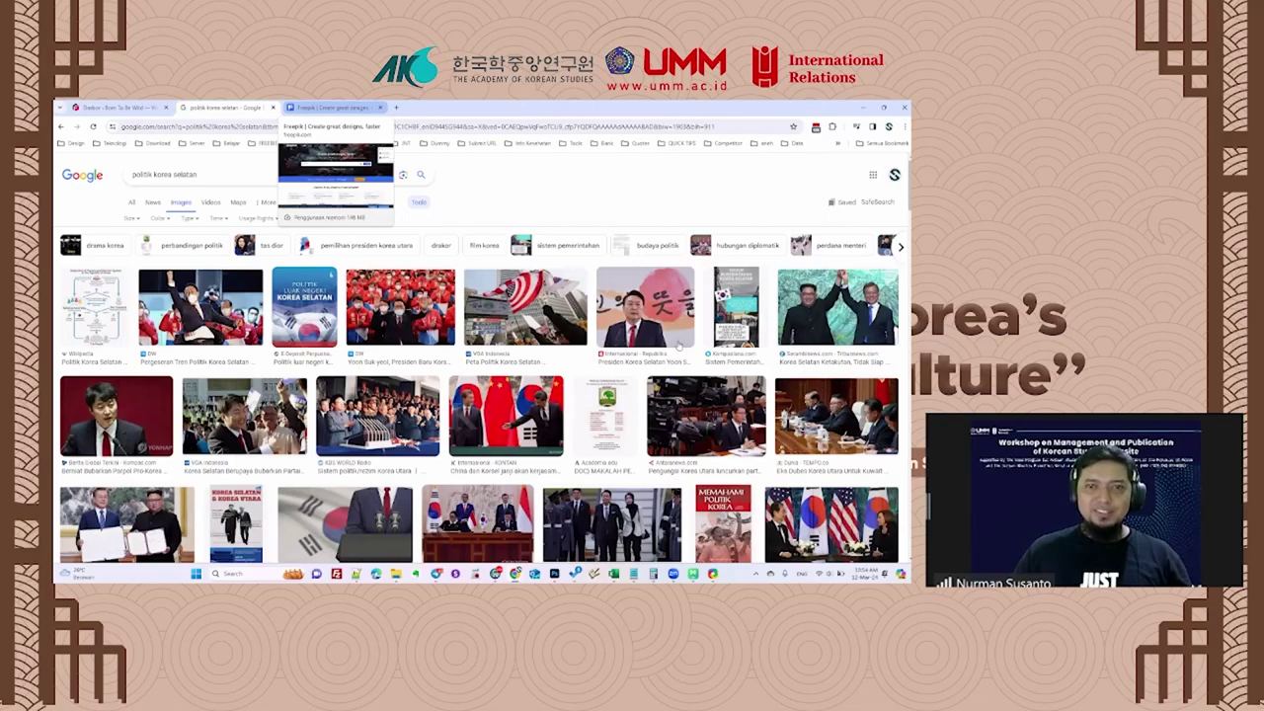
{"action": "scroll", "coordinate": [553, 336], "scroll_direction": "down", "scroll_amount": 3}
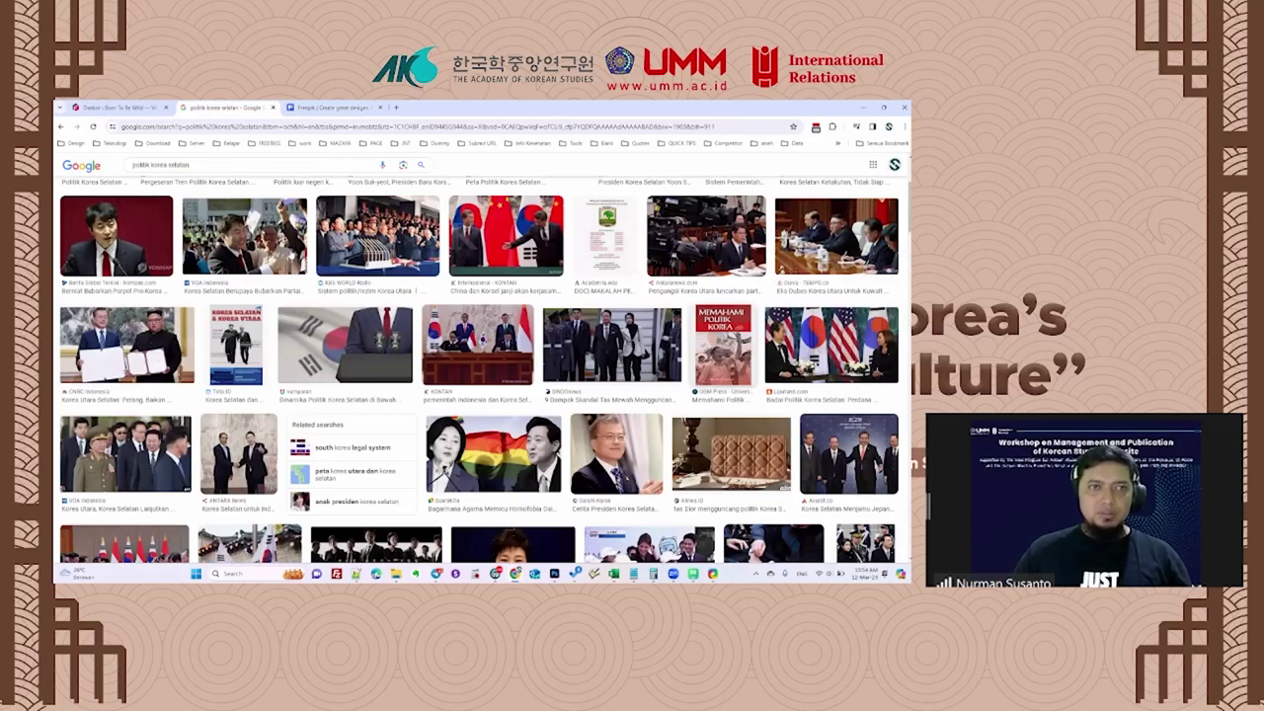
{"action": "scroll", "coordinate": [292, 256], "scroll_direction": "down", "scroll_amount": 5}
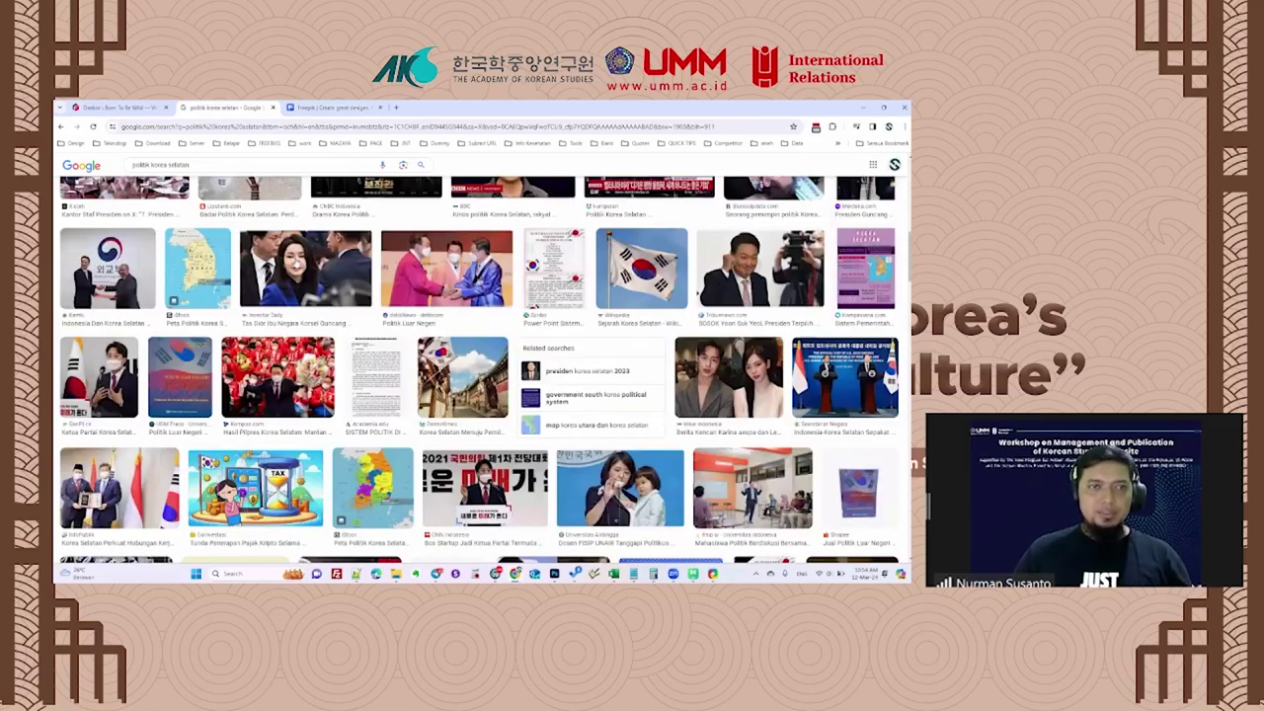
{"action": "left_click", "coordinate": [296, 261]}
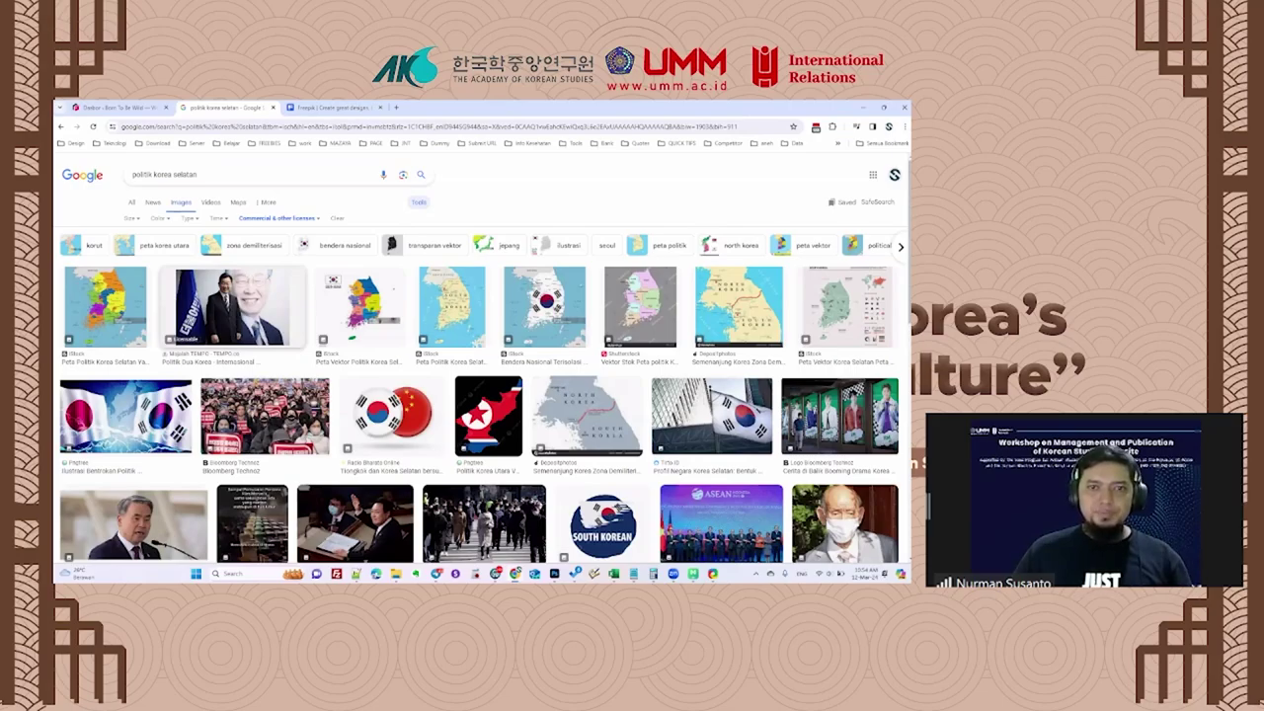
Open the image's Tempo source article 'Politik Dua Korea', then switch back to Google Images.
{"action": "left_click", "coordinate": [585, 254]}
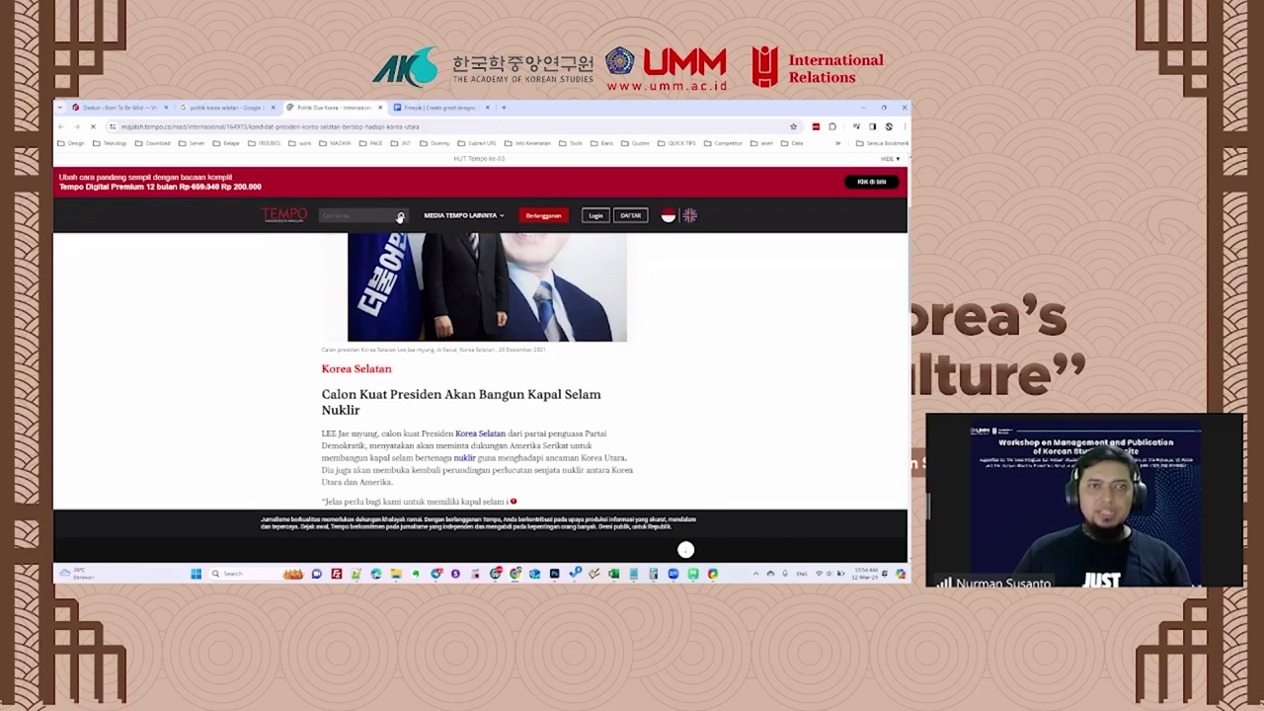
{"action": "left_click", "coordinate": [444, 126]}
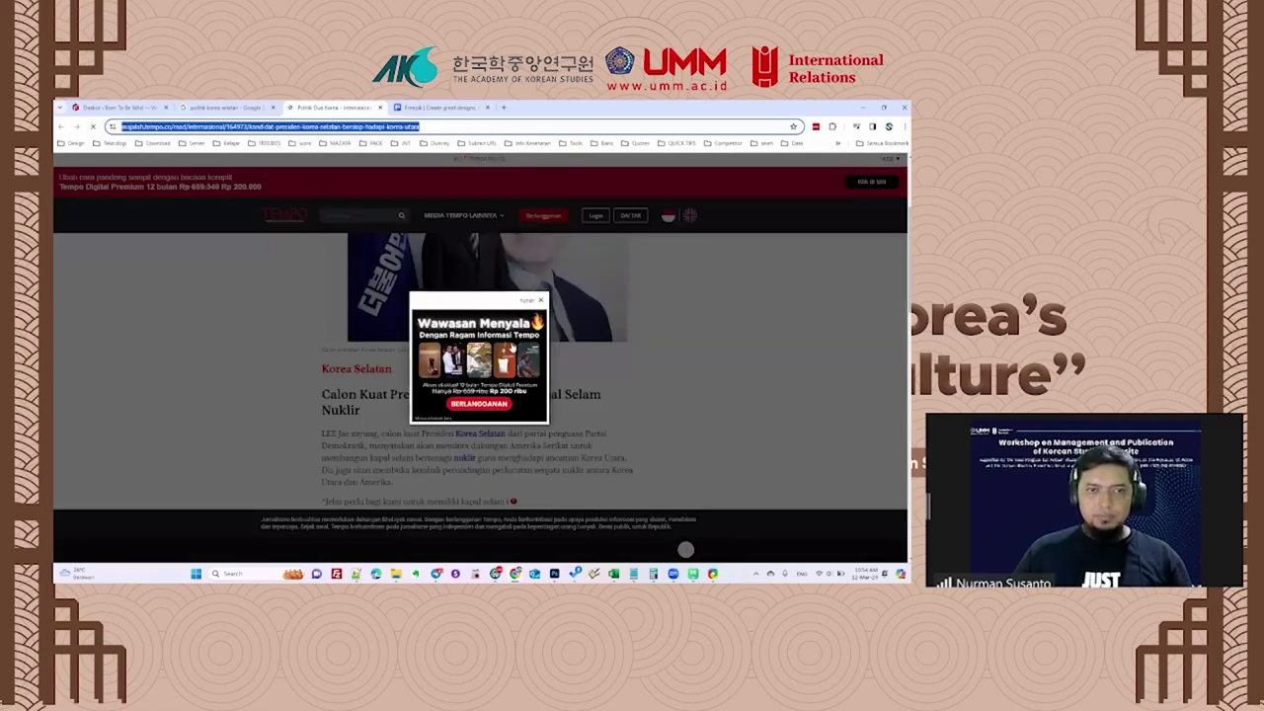
{"action": "scroll", "coordinate": [512, 344], "scroll_direction": "down", "scroll_amount": 2}
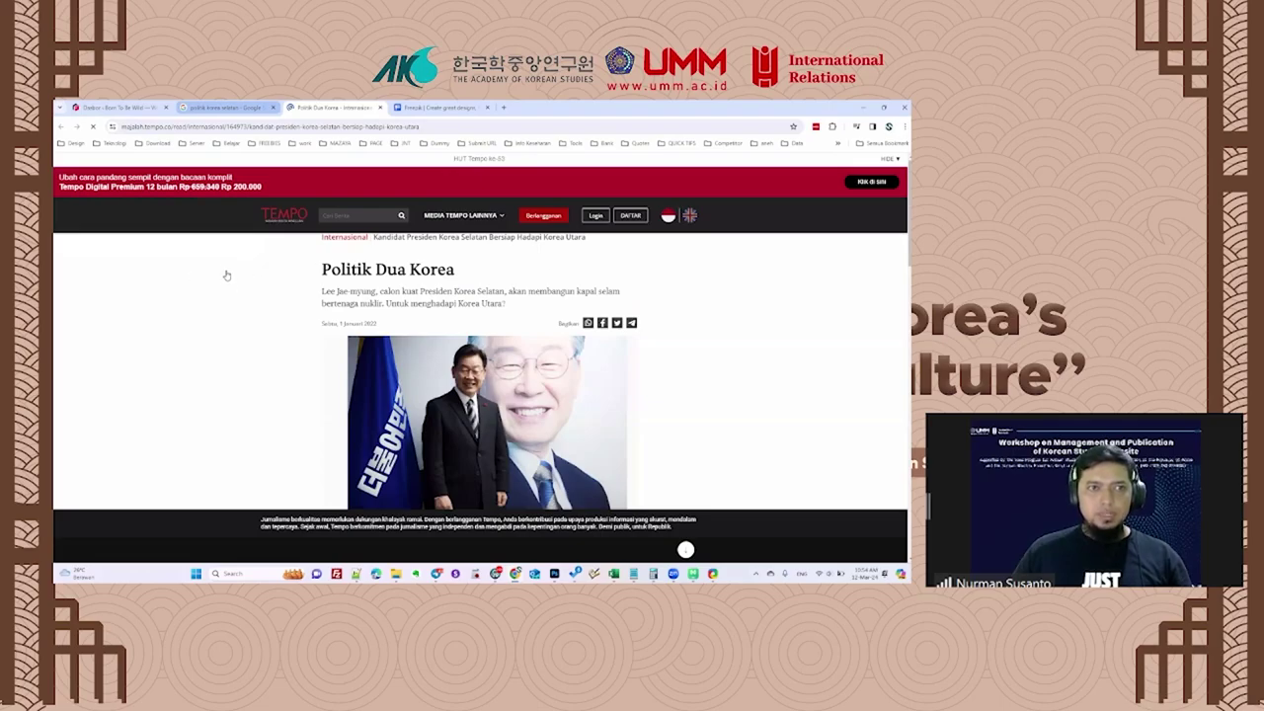
{"action": "key", "text": "ctrl+shift+Tab"}
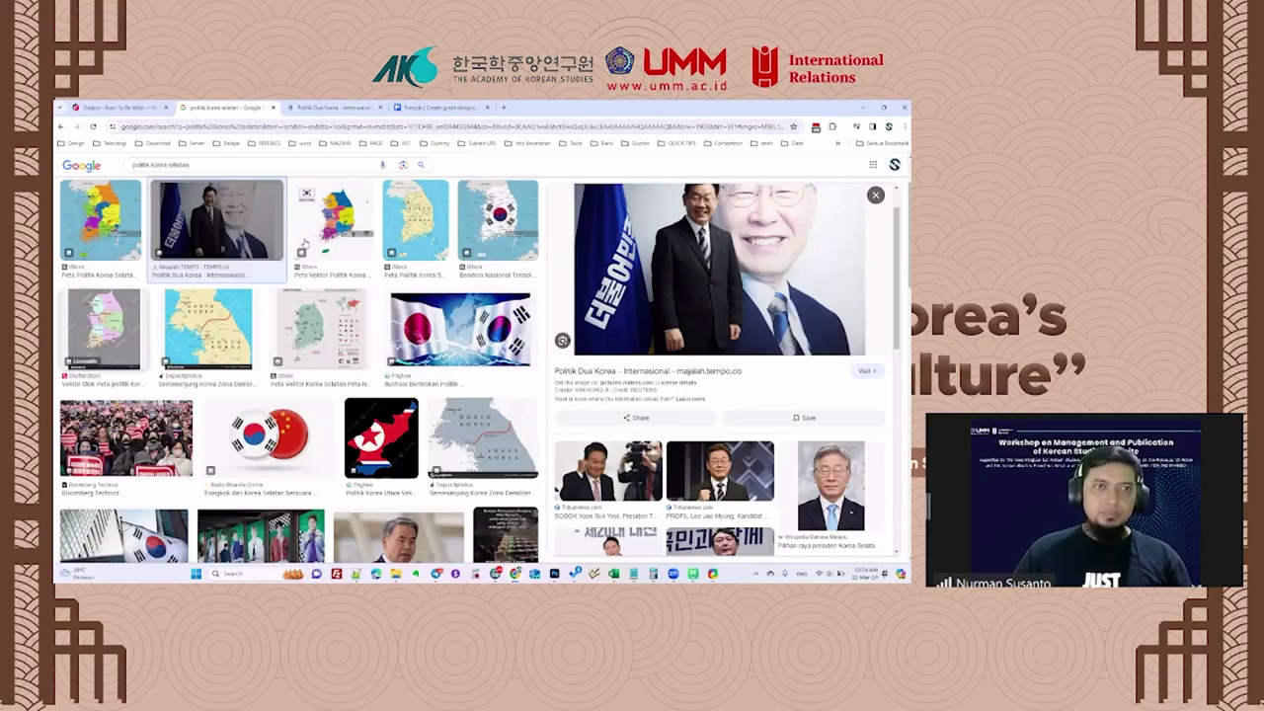
Reset the image usage-rights filter to All, then switch to the WordPress dashboard tab.
{"action": "scroll", "coordinate": [874, 240], "scroll_direction": "up", "scroll_amount": 2}
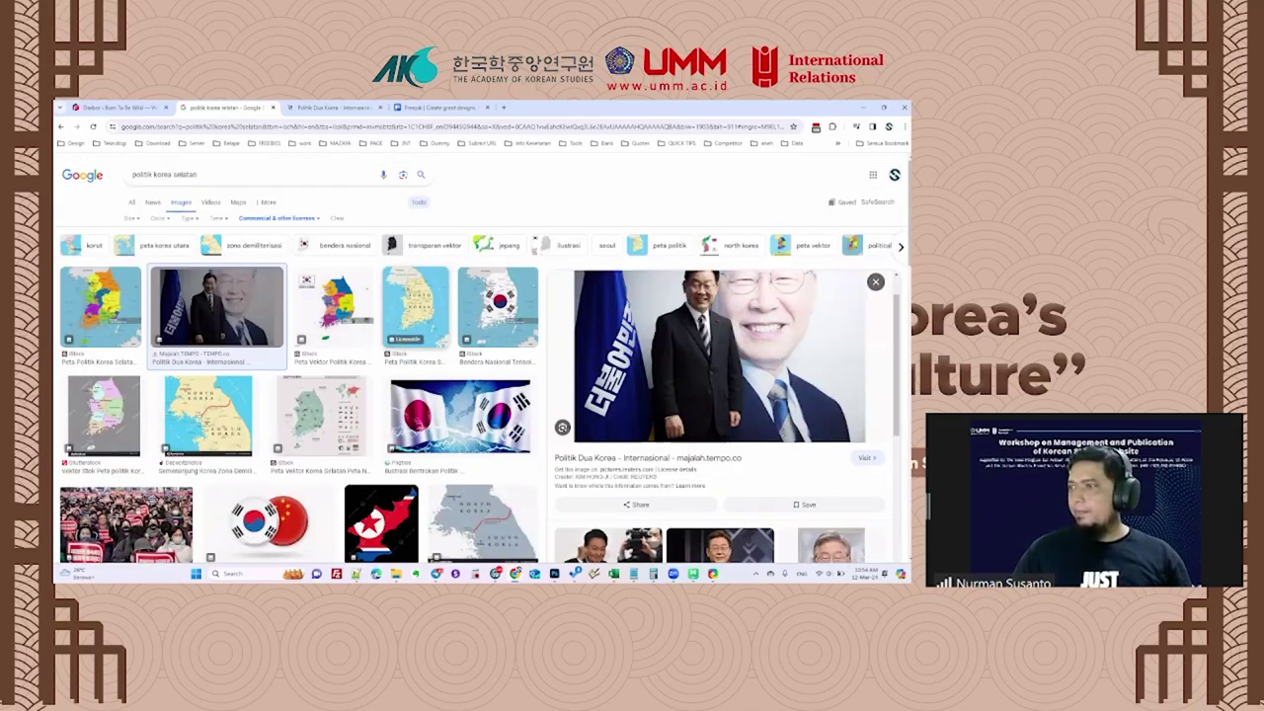
{"action": "left_click", "coordinate": [276, 219]}
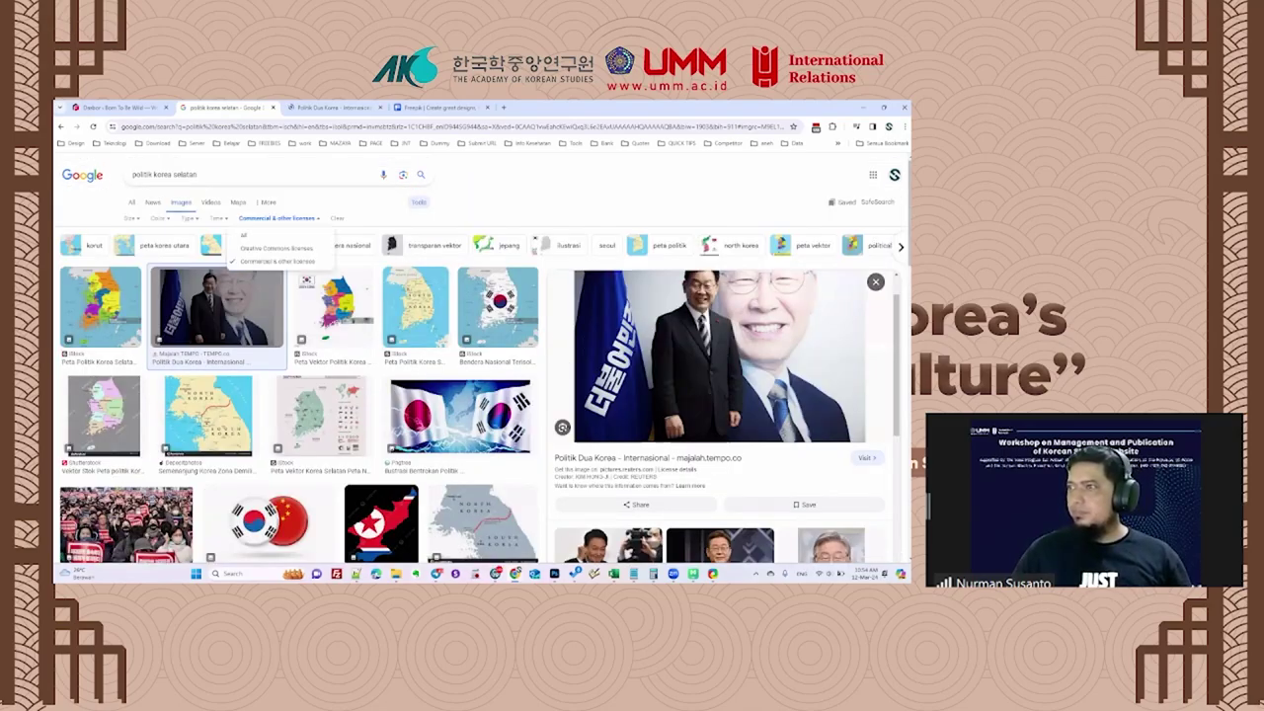
{"action": "left_click", "coordinate": [243, 235]}
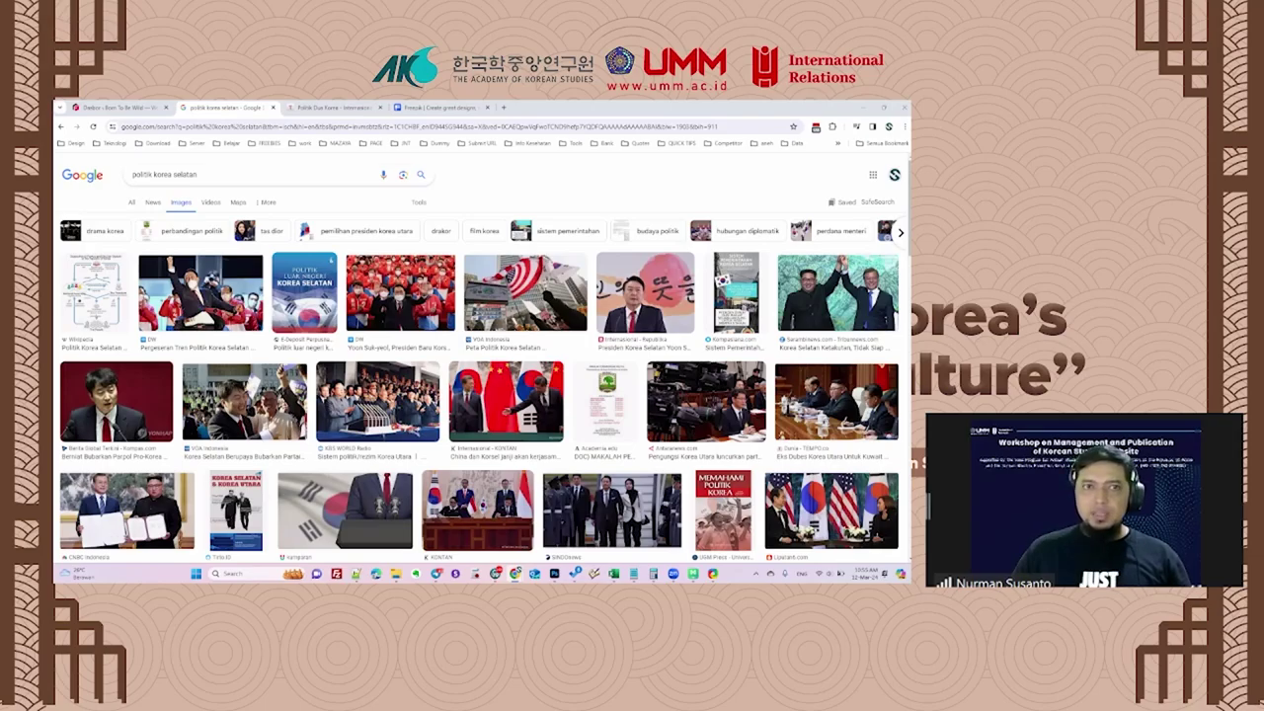
{"action": "left_click", "coordinate": [418, 202]}
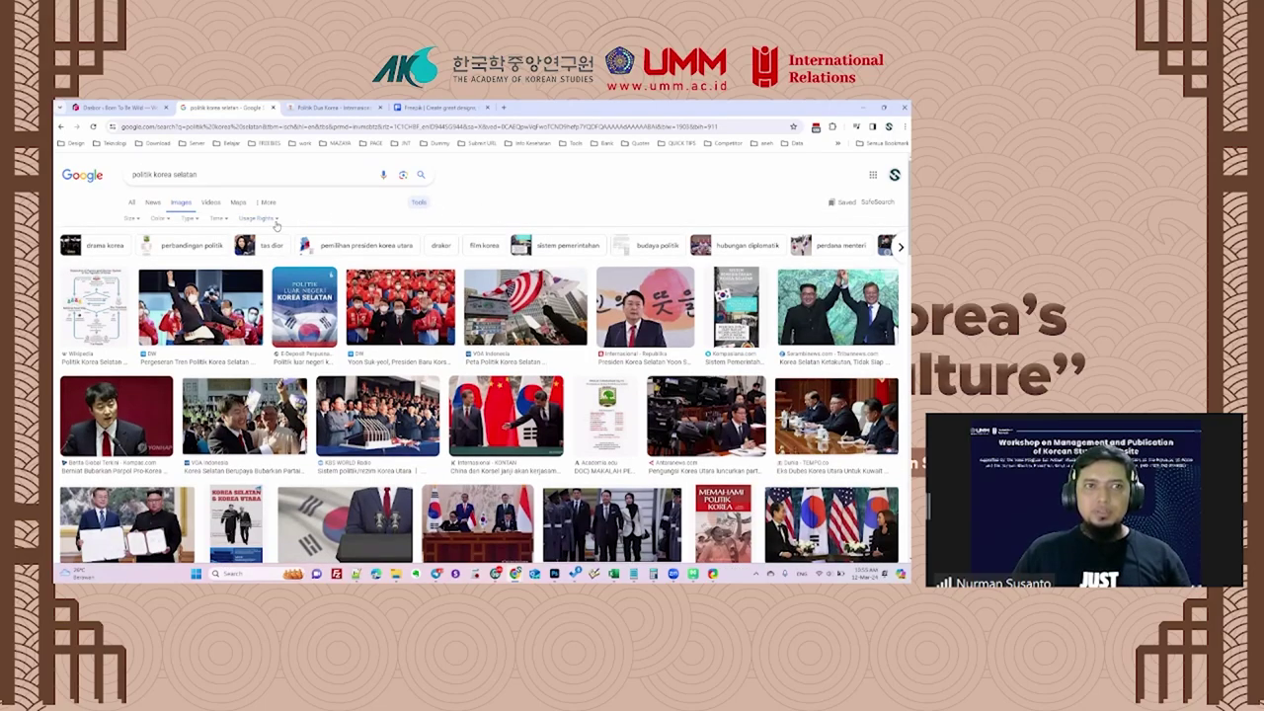
{"action": "left_click", "coordinate": [276, 221]}
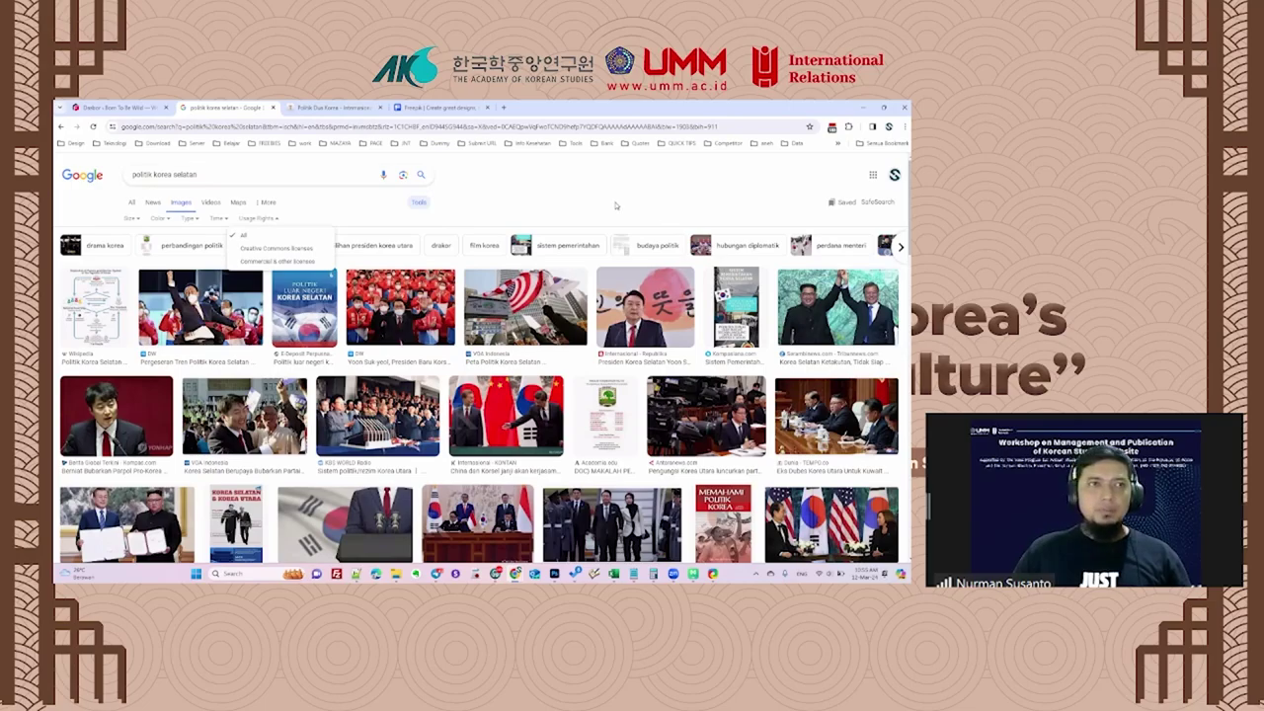
{"action": "left_click", "coordinate": [128, 106]}
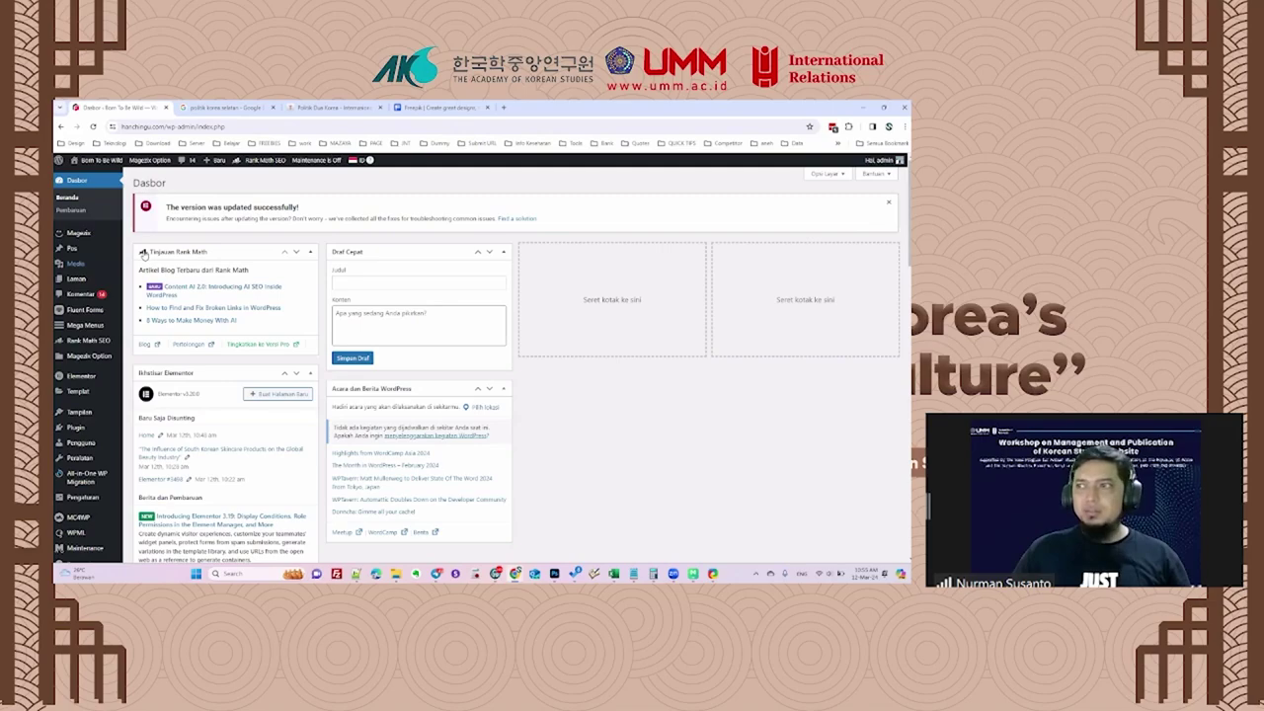
Open the All Posts list (Semua Pos) and scroll down to the Skincare post.
{"action": "mouse_move", "coordinate": [71, 248]}
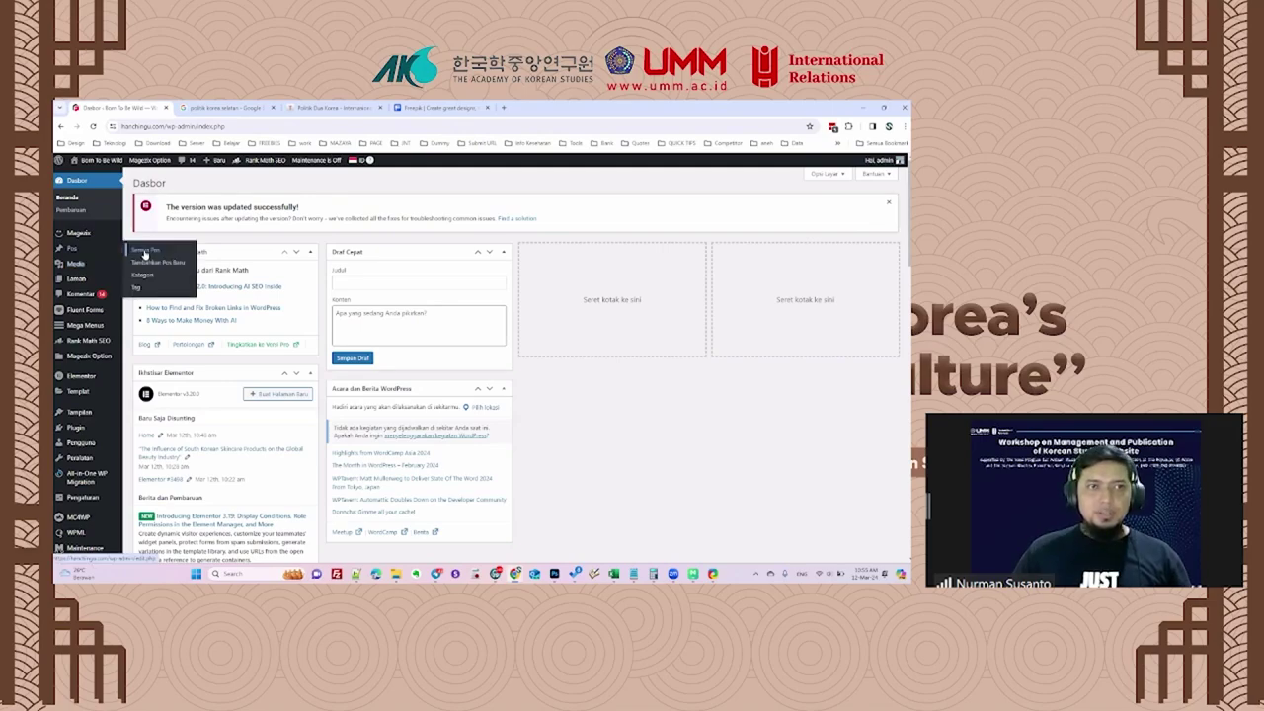
{"action": "left_click", "coordinate": [144, 252]}
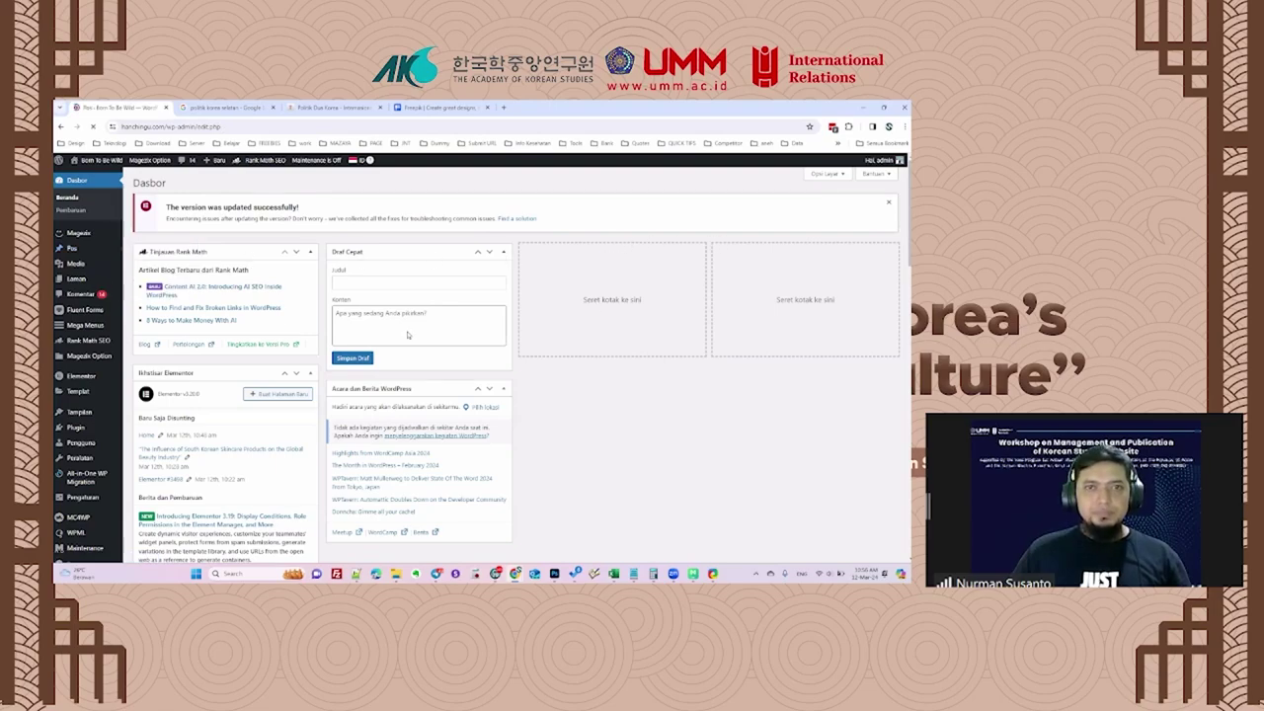
{"action": "scroll", "coordinate": [257, 325], "scroll_direction": "down", "scroll_amount": 3}
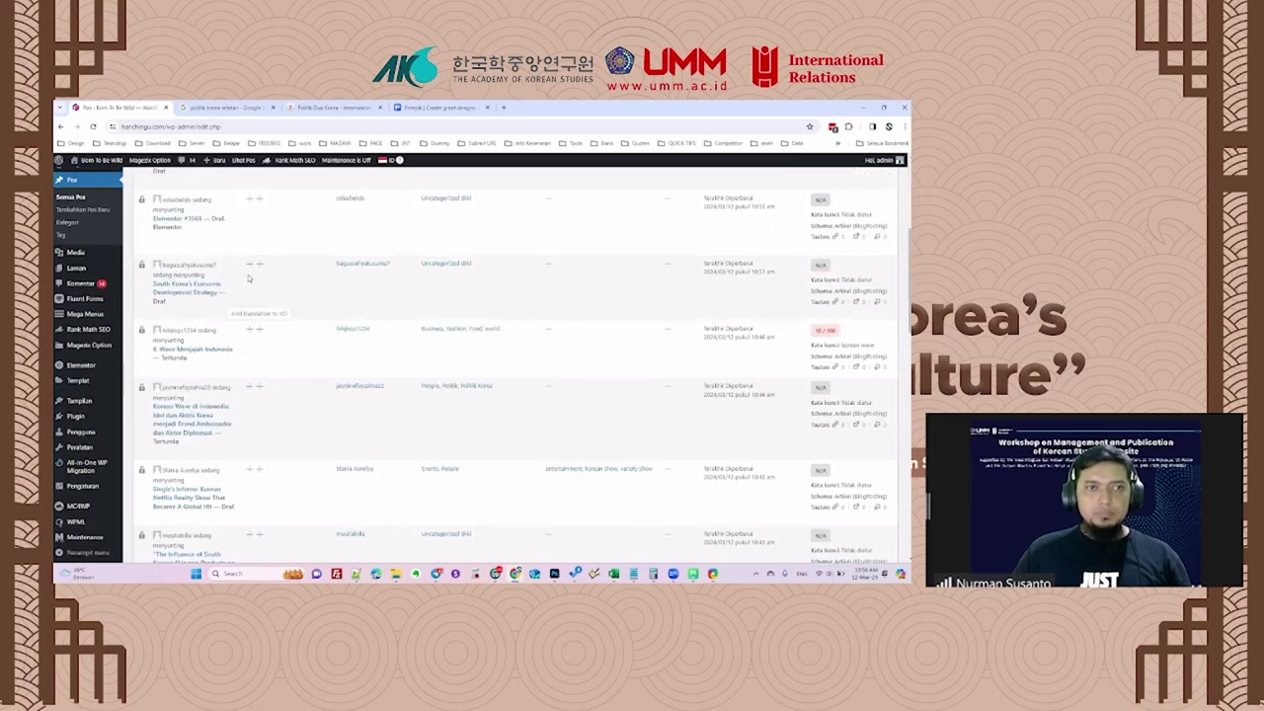
{"action": "scroll", "coordinate": [248, 240], "scroll_direction": "up", "scroll_amount": 3}
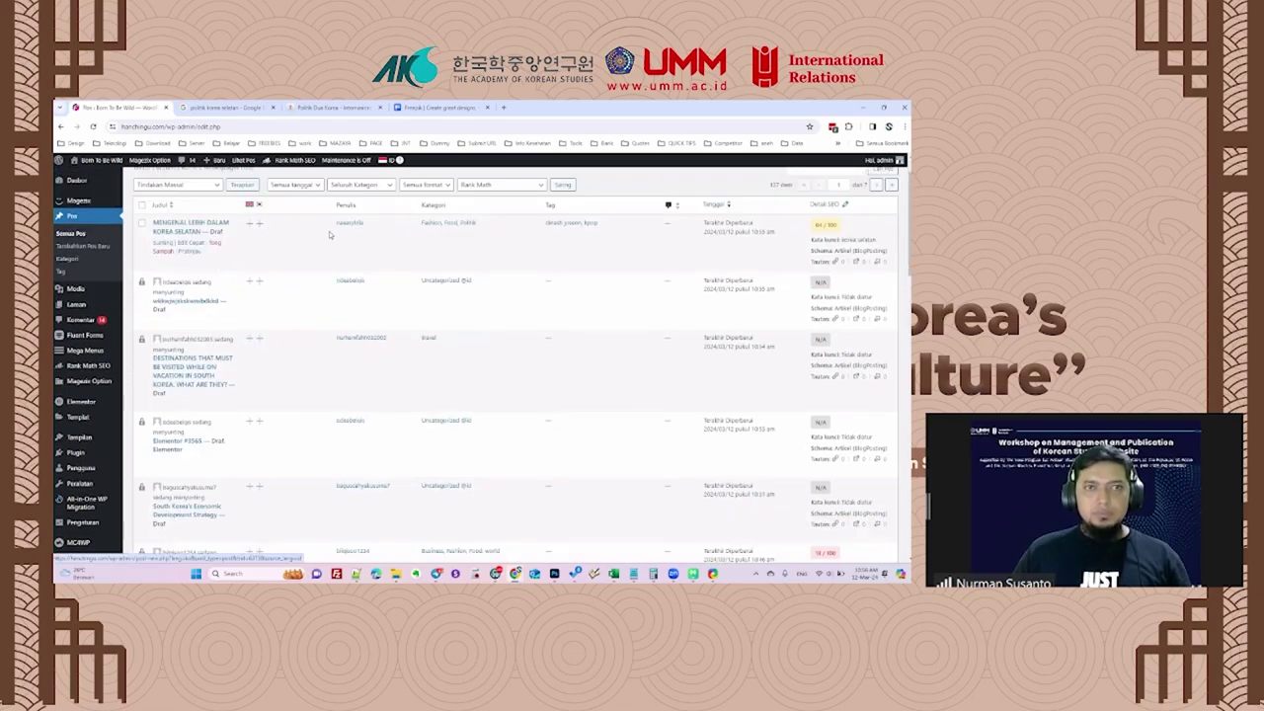
{"action": "scroll", "coordinate": [425, 228], "scroll_direction": "down", "scroll_amount": 3}
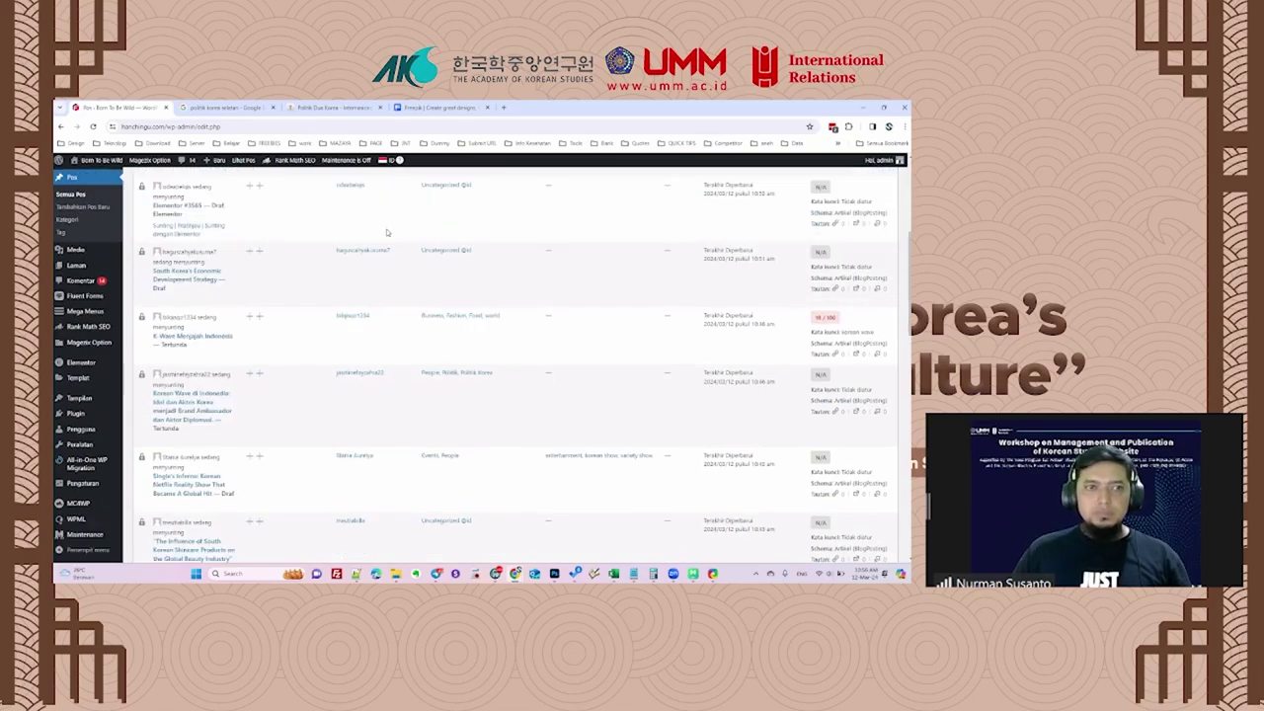
{"action": "scroll", "coordinate": [387, 232], "scroll_direction": "down", "scroll_amount": 3}
{"action": "scroll", "coordinate": [352, 240], "scroll_direction": "down", "scroll_amount": 3}
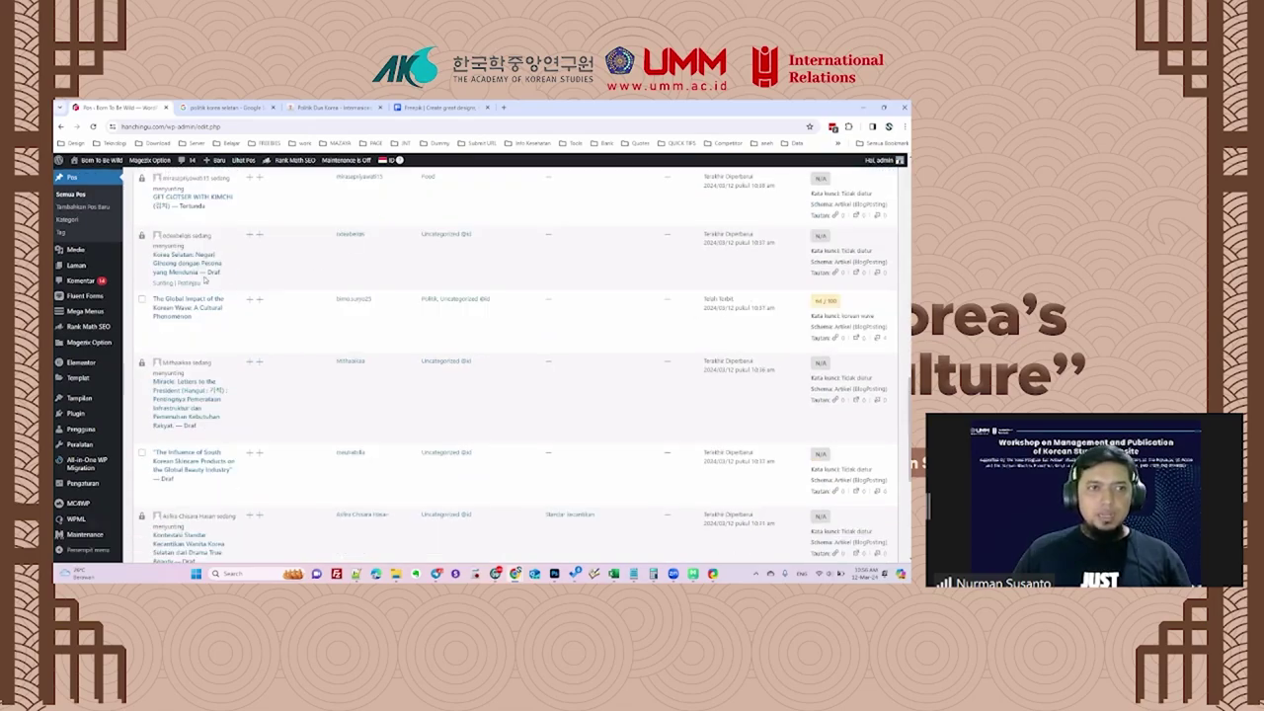
{"action": "scroll", "coordinate": [202, 282], "scroll_direction": "down", "scroll_amount": 3}
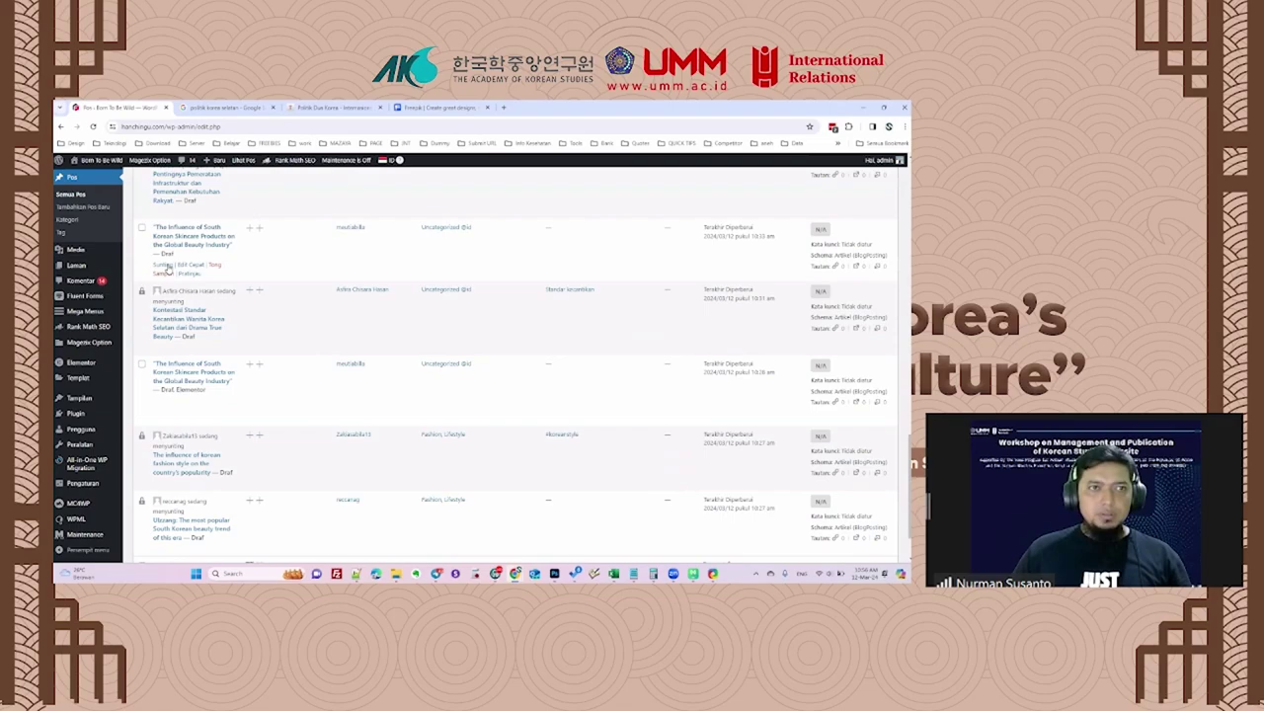
Open the Skincare post's Sunting link in a new browser tab.
{"action": "right_click", "coordinate": [168, 268]}
{"action": "left_click", "coordinate": [217, 274]}
{"action": "scroll", "coordinate": [387, 270], "scroll_direction": "up", "scroll_amount": 3}
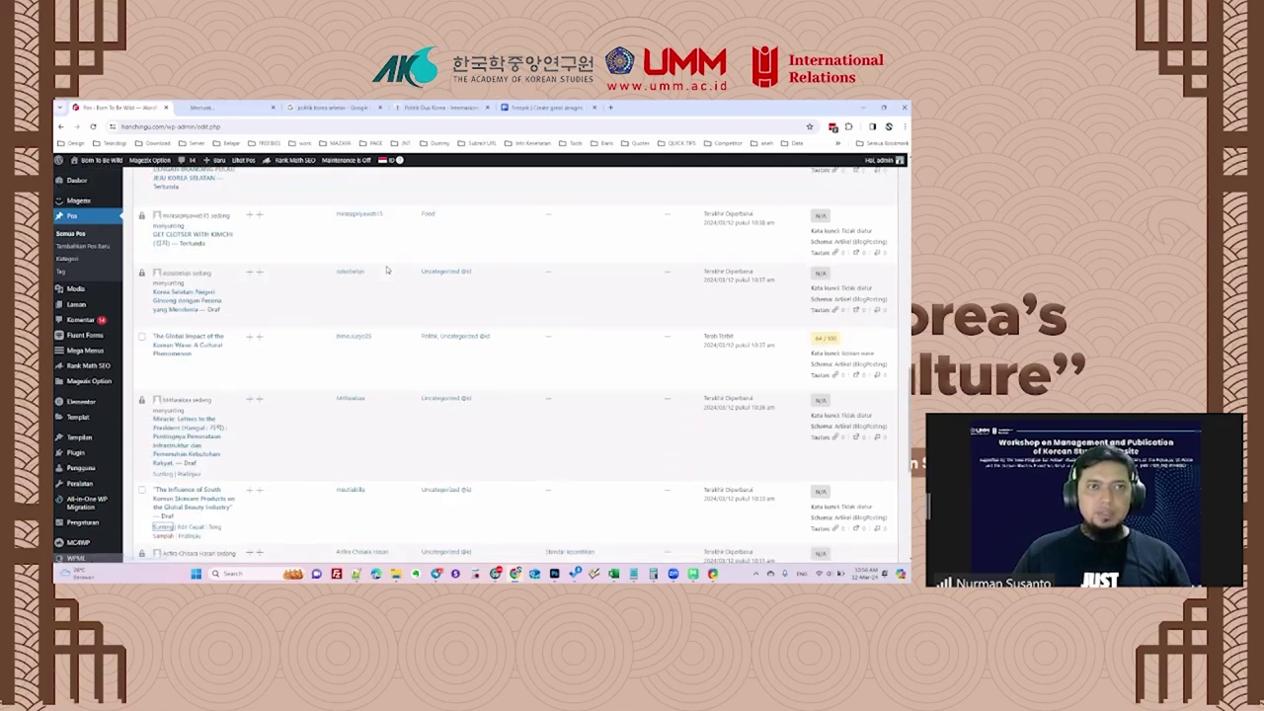
{"action": "scroll", "coordinate": [387, 269], "scroll_direction": "up", "scroll_amount": 10}
{"action": "mouse_move", "coordinate": [387, 270]}
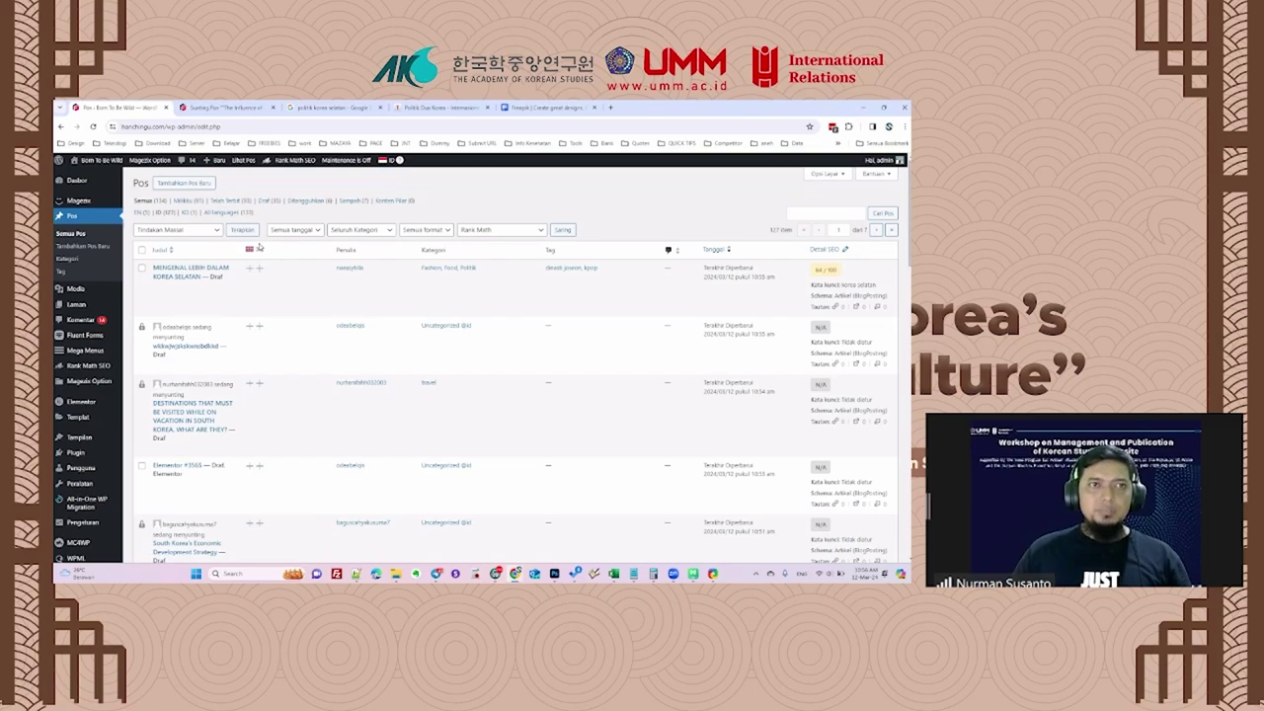
Switch between the Posts list and Skincare editor tabs, ending in the editor with the title selected.
{"action": "key", "text": "ctrl+Tab"}
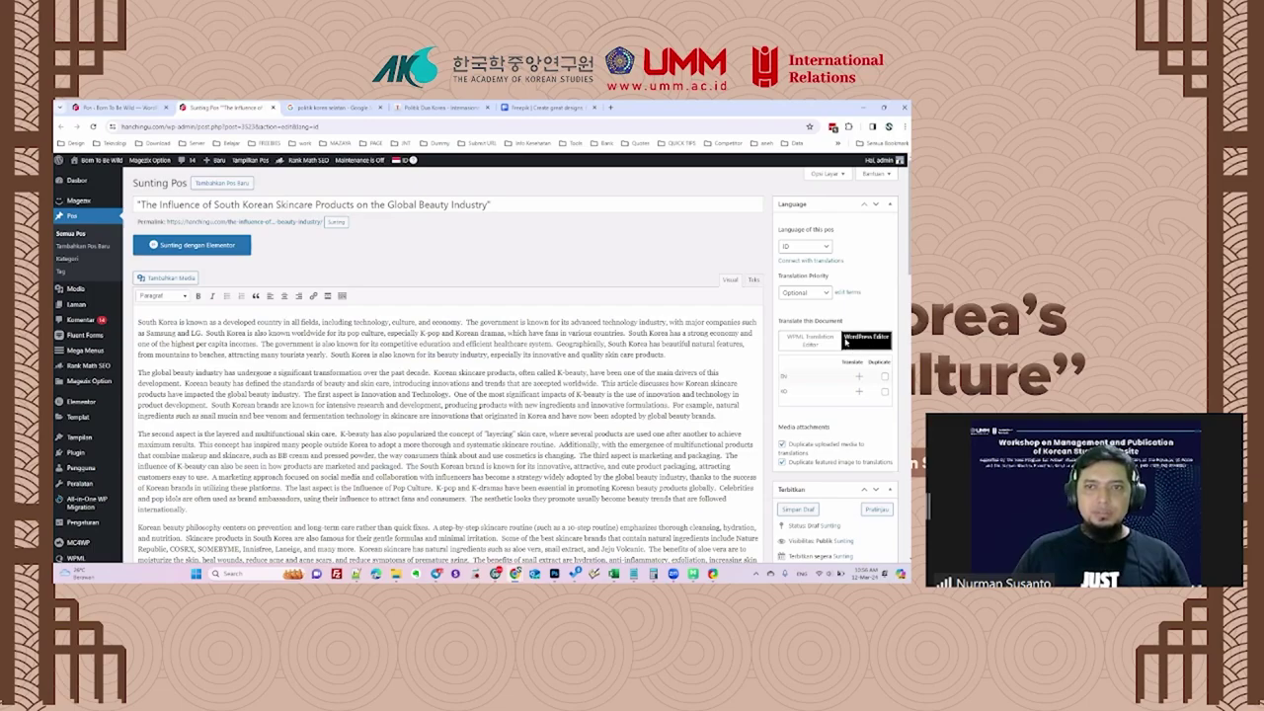
{"action": "scroll", "coordinate": [444, 395], "scroll_direction": "down", "scroll_amount": 5}
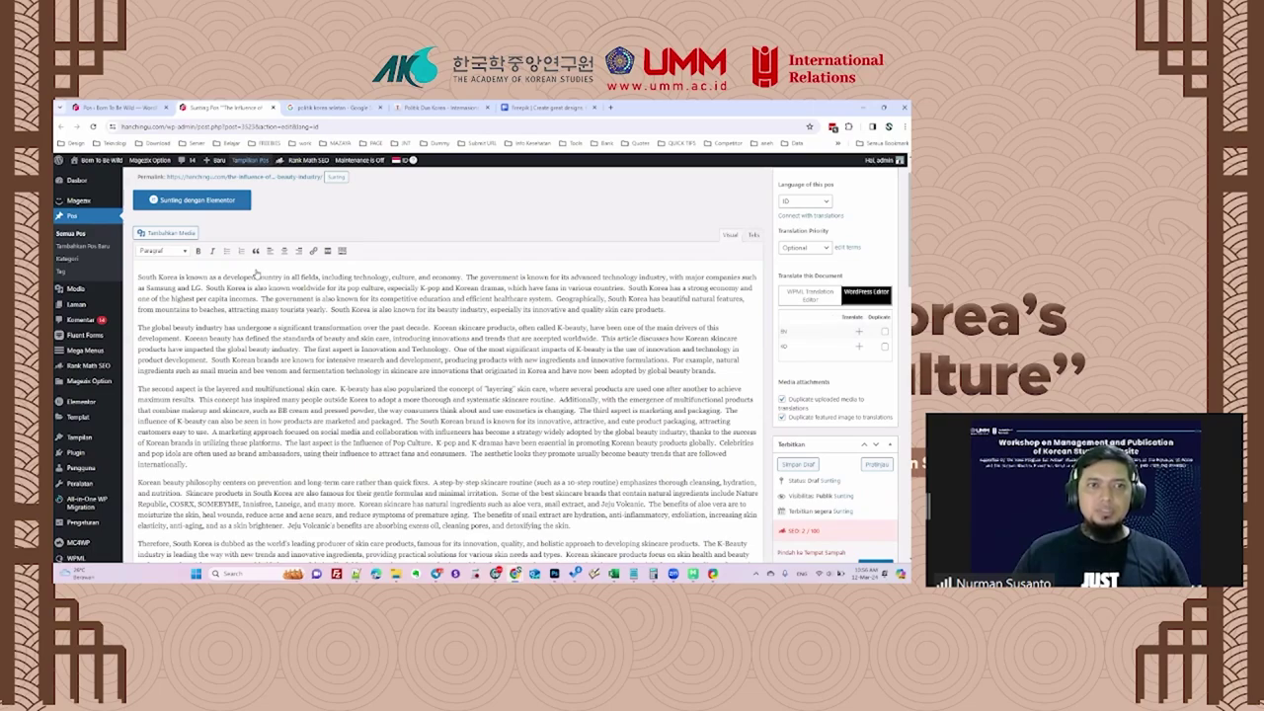
{"action": "key", "text": "ctrl+shift+Tab"}
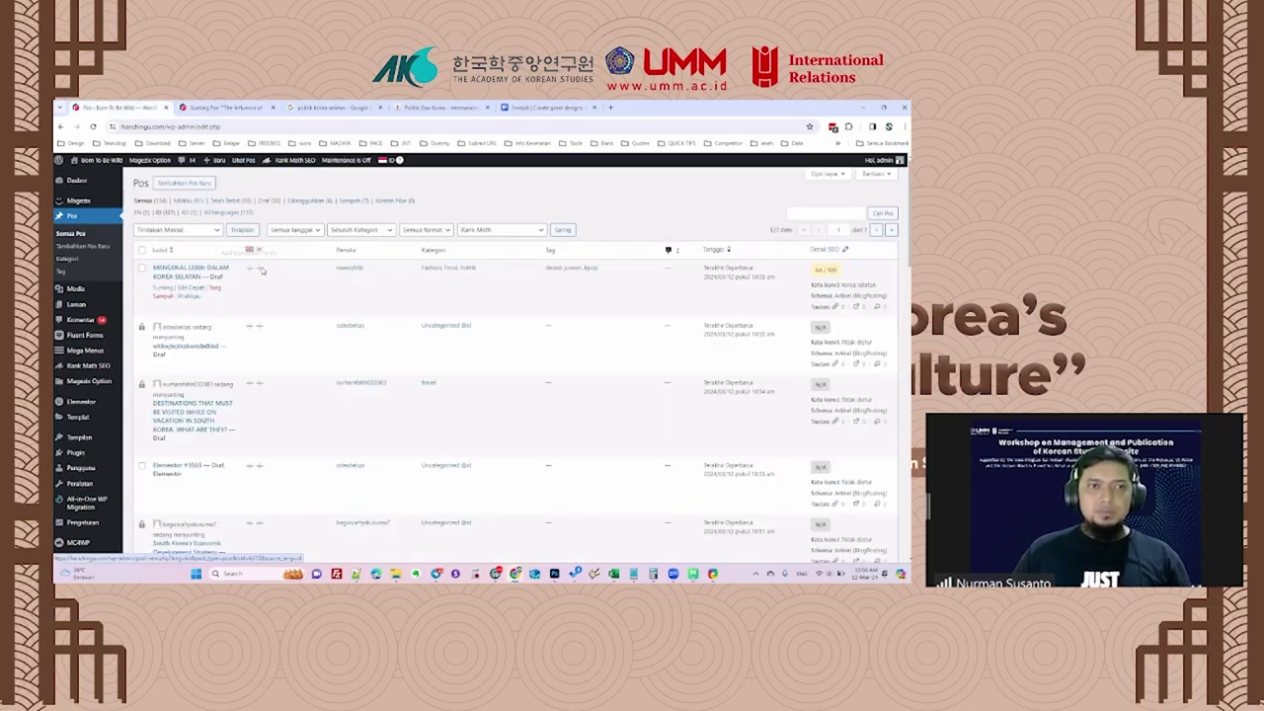
{"action": "scroll", "coordinate": [262, 268], "scroll_direction": "down", "scroll_amount": 3}
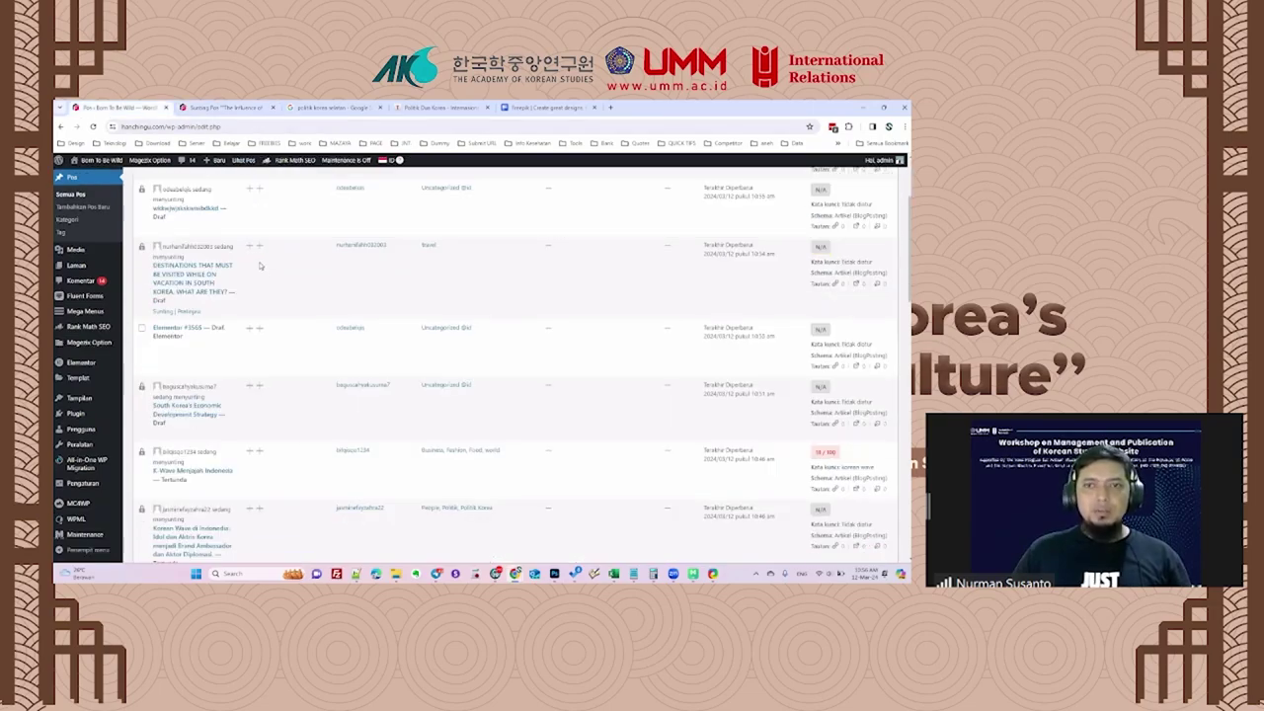
{"action": "scroll", "coordinate": [260, 266], "scroll_direction": "up", "scroll_amount": 2}
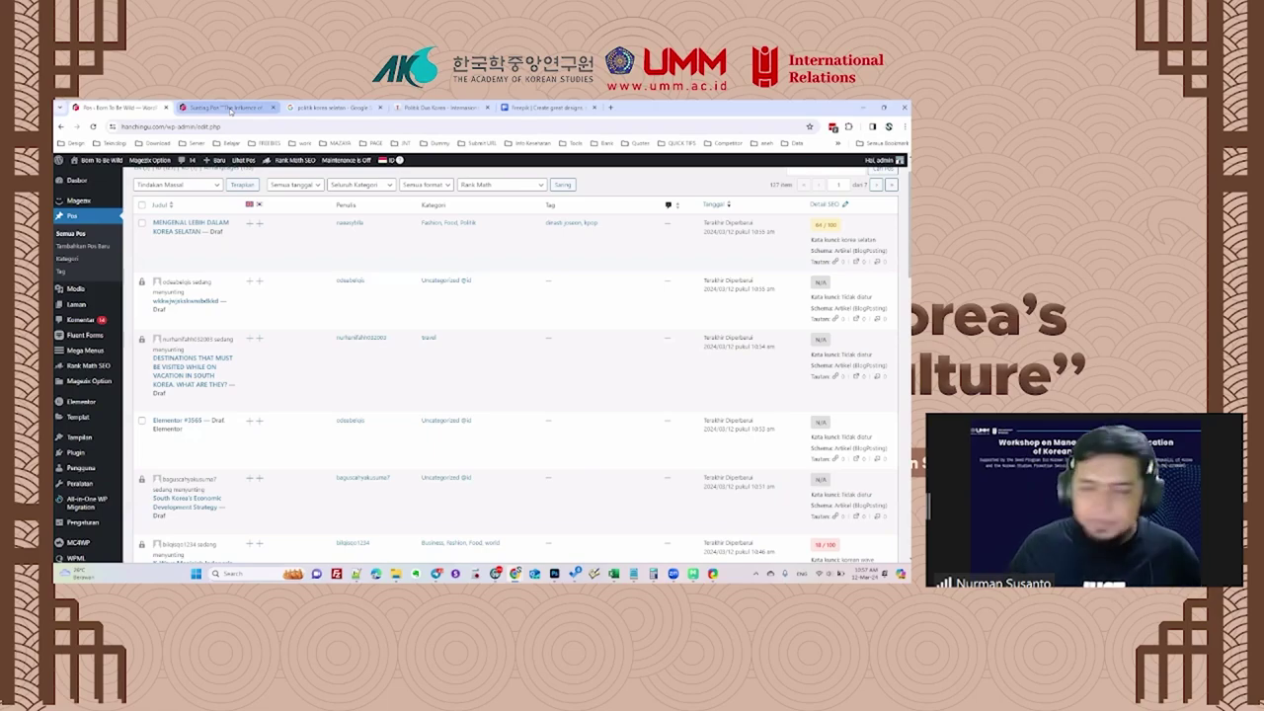
{"action": "left_click", "coordinate": [227, 107]}
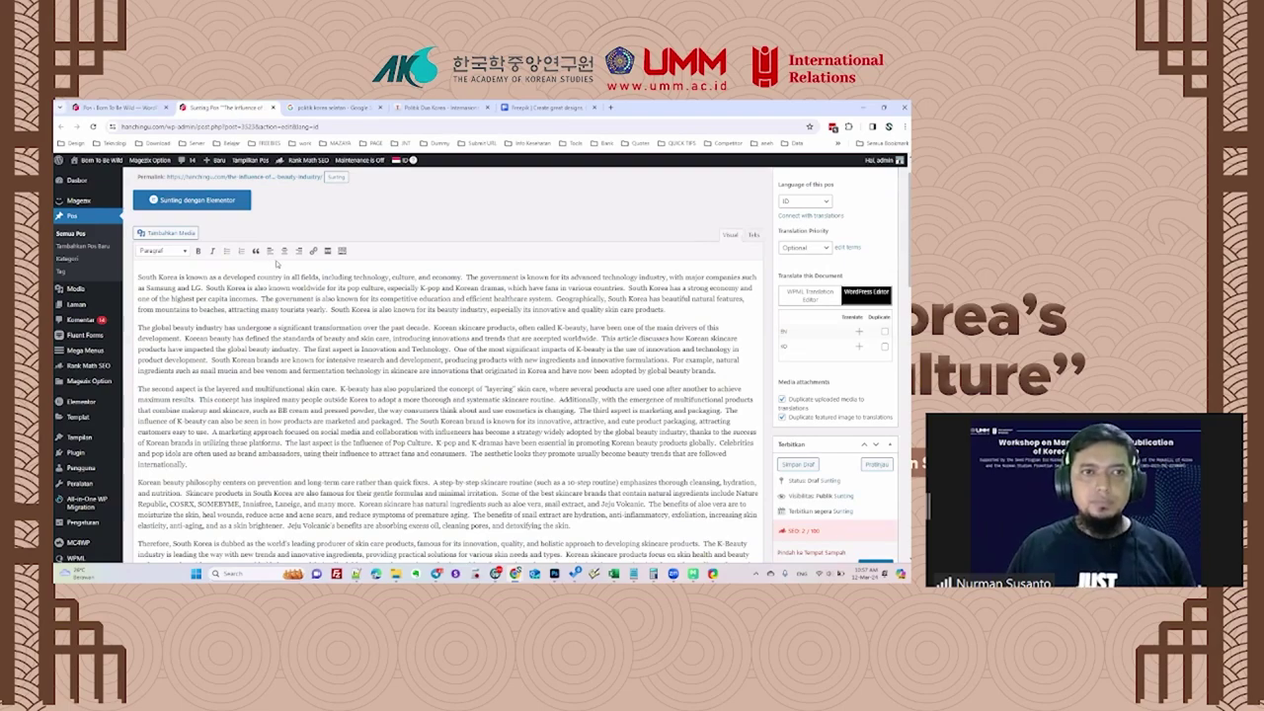
{"action": "scroll", "coordinate": [395, 261], "scroll_direction": "up", "scroll_amount": 1}
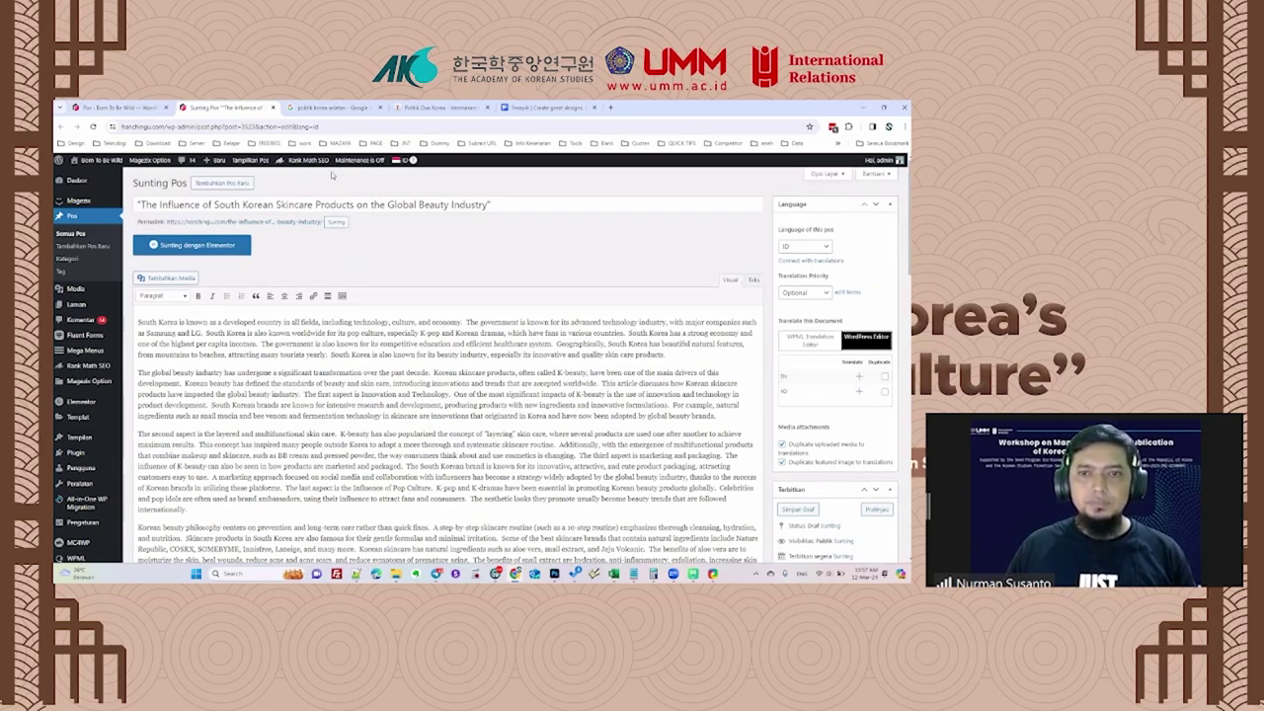
{"action": "left_click", "coordinate": [95, 106]}
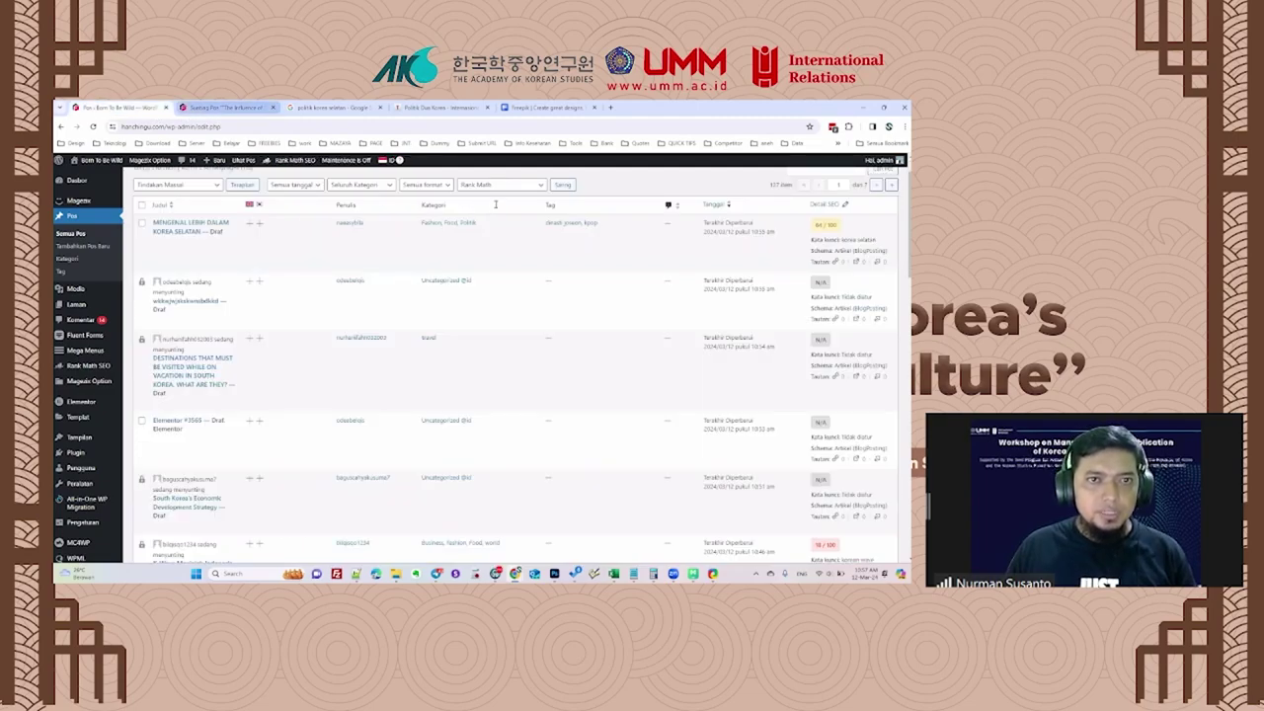
{"action": "key", "text": "ctrl+Tab"}
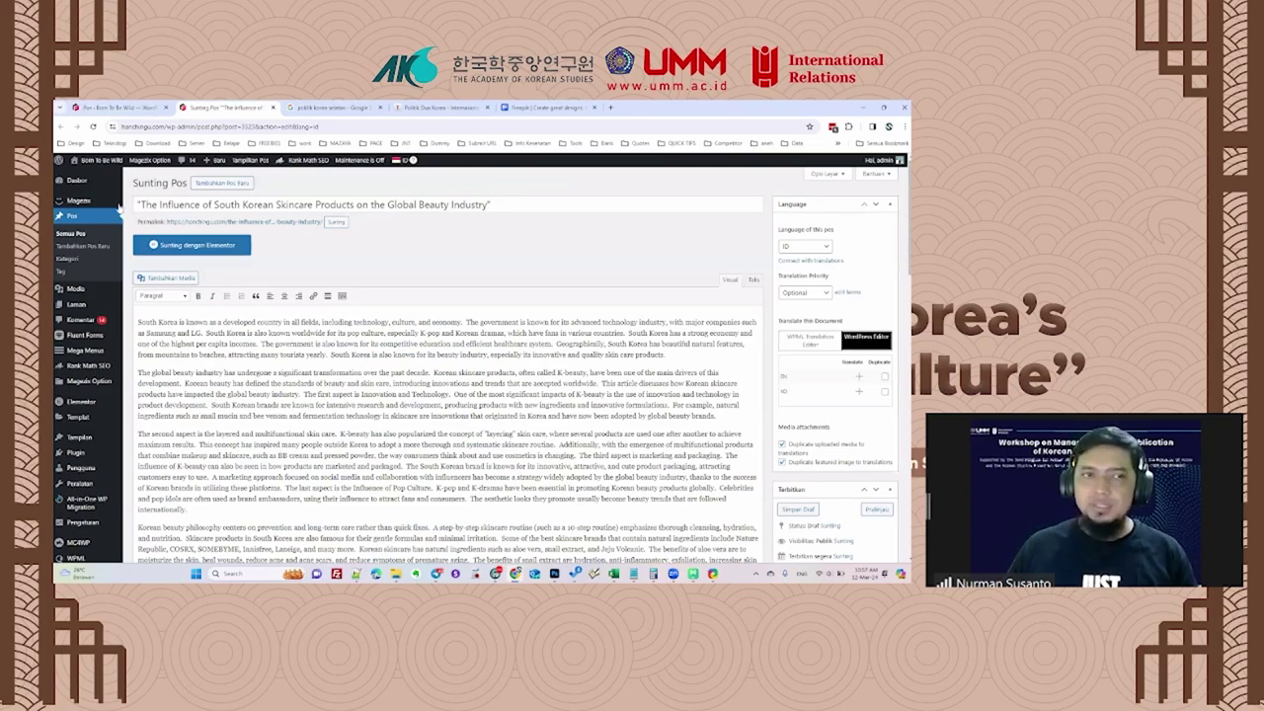
{"action": "key", "text": "ctrl+a"}
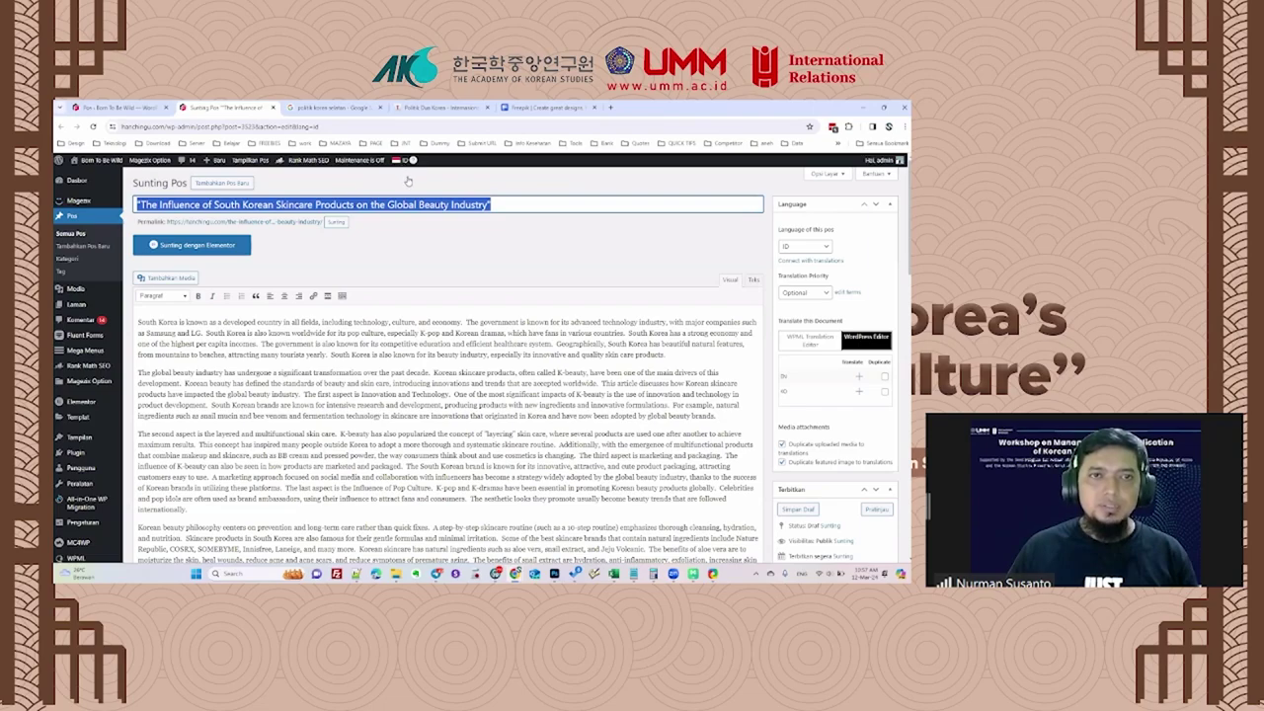
Start the English translation from the WPML language dropdown, then return to the Indonesian Skincare post.
{"action": "mouse_move", "coordinate": [405, 176]}
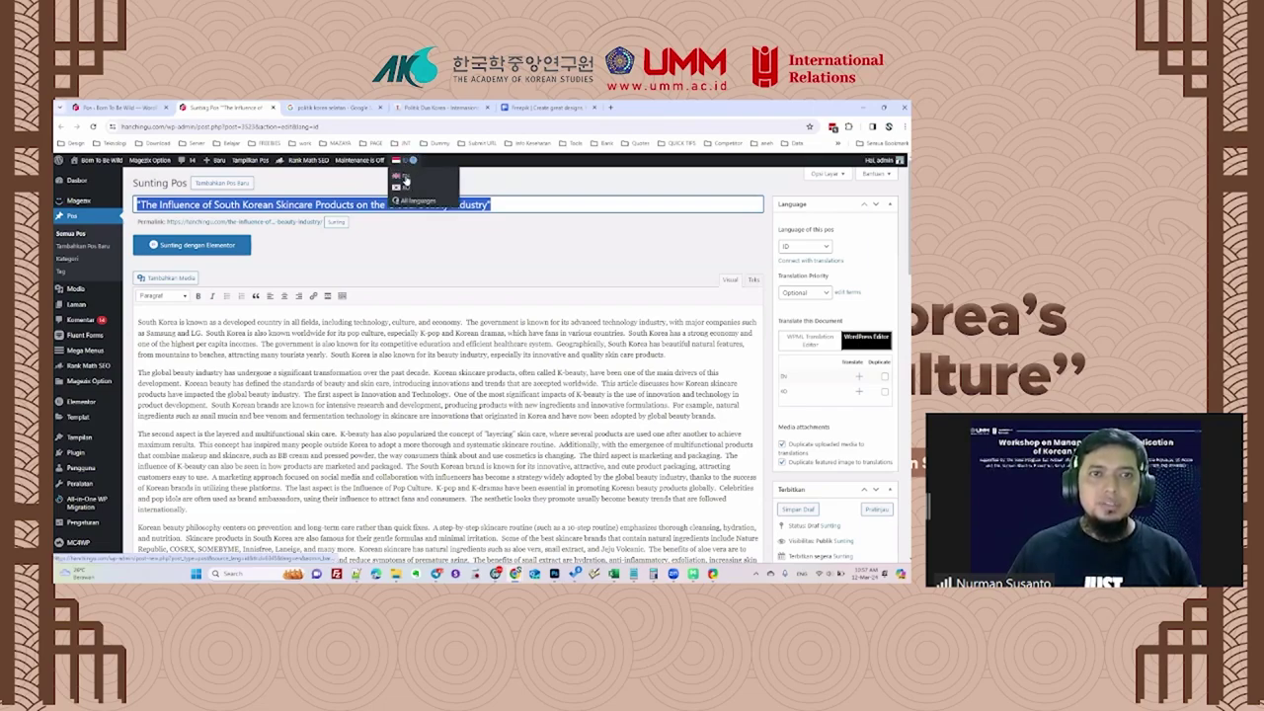
{"action": "left_click", "coordinate": [405, 178]}
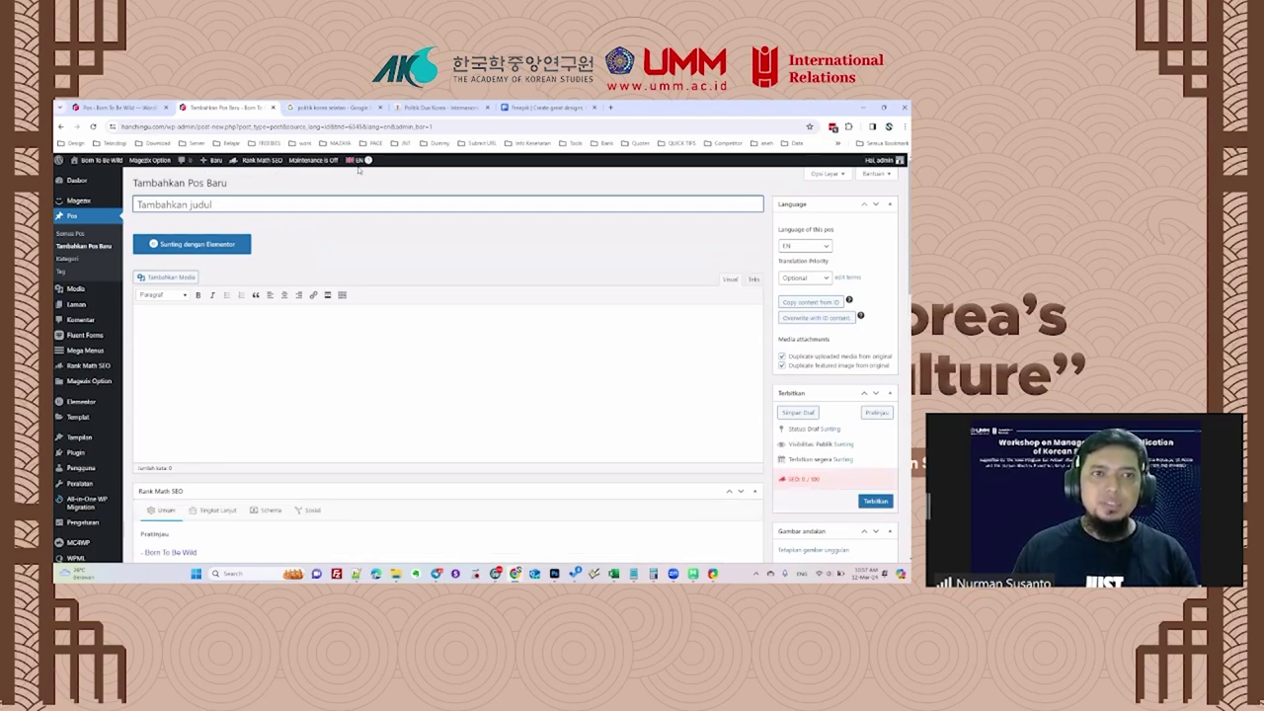
{"action": "mouse_move", "coordinate": [357, 161]}
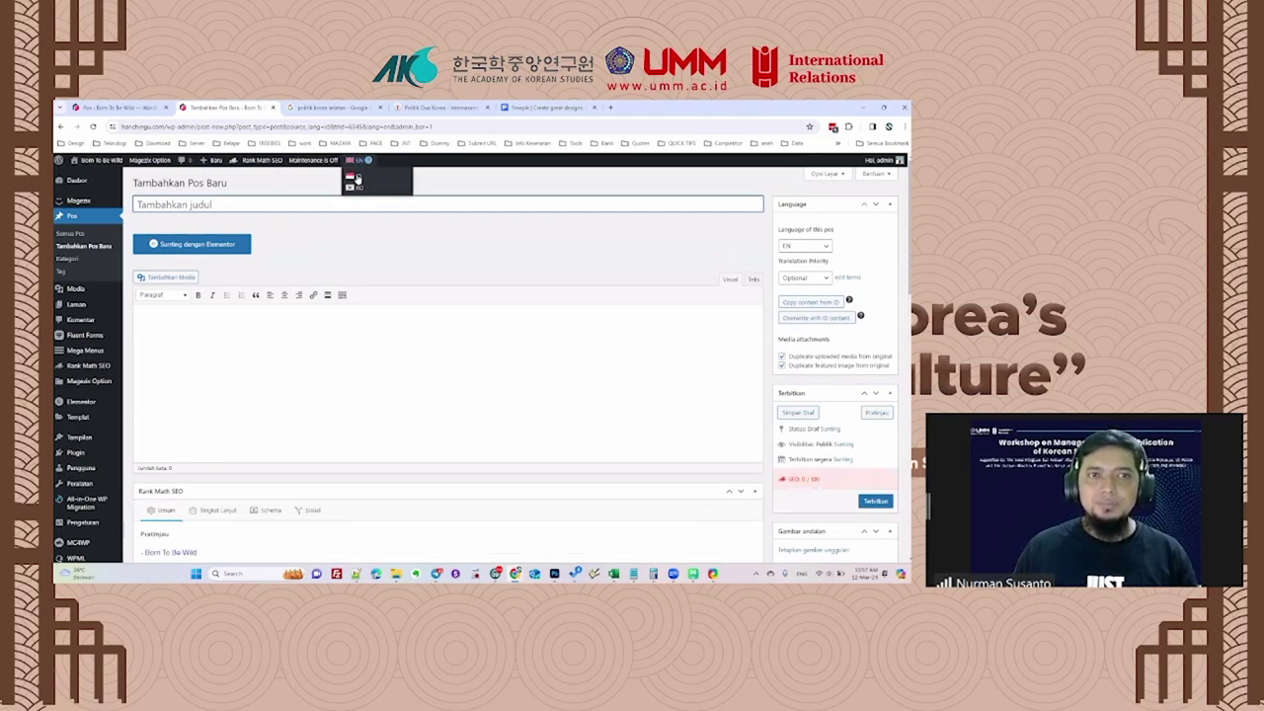
{"action": "left_click", "coordinate": [355, 176]}
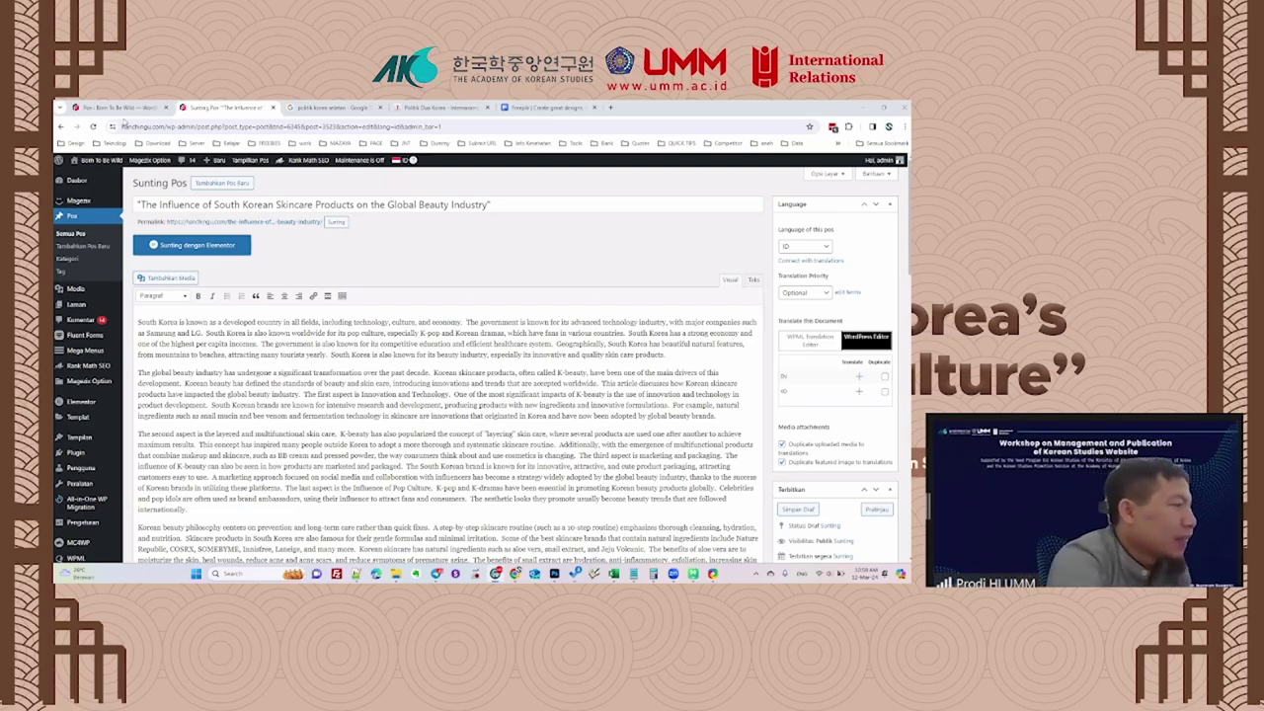
Search the admin Posts list for the Korean Wave posts, narrowing it to four results.
{"action": "key", "text": "ctrl+shift+Tab"}
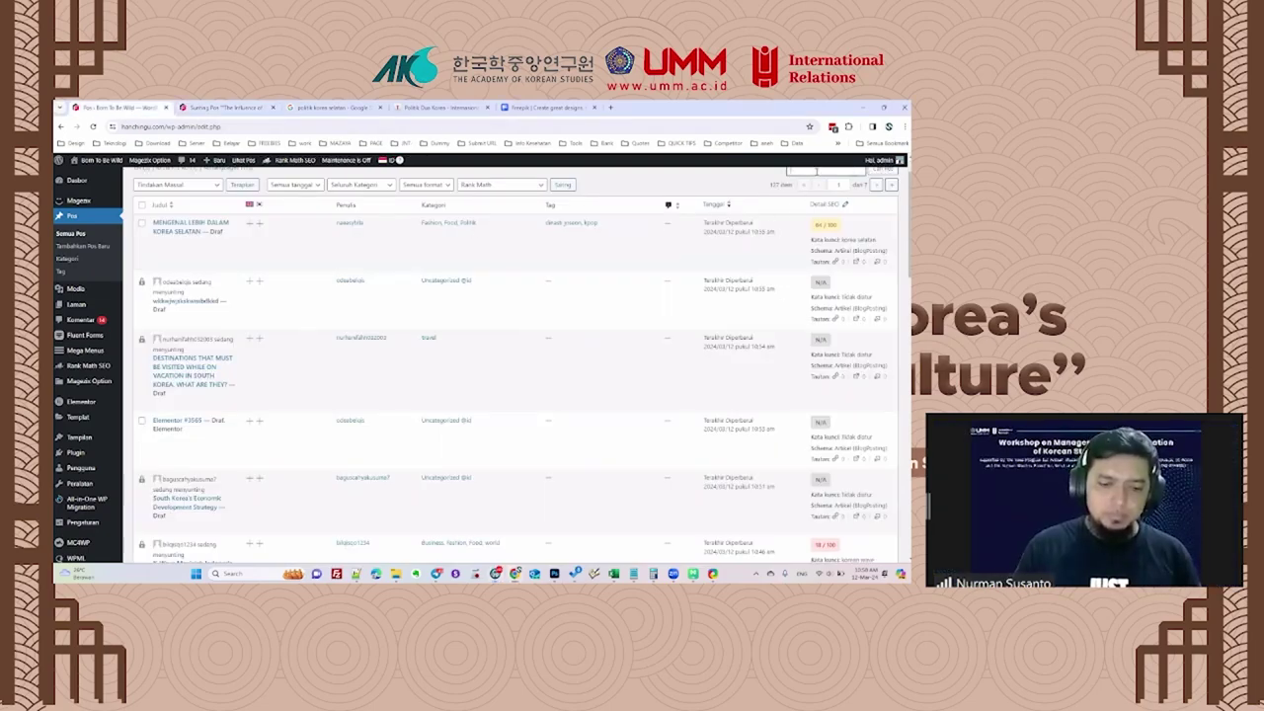
{"action": "left_click", "coordinate": [816, 171]}
{"action": "type", "text": "korea sel"}
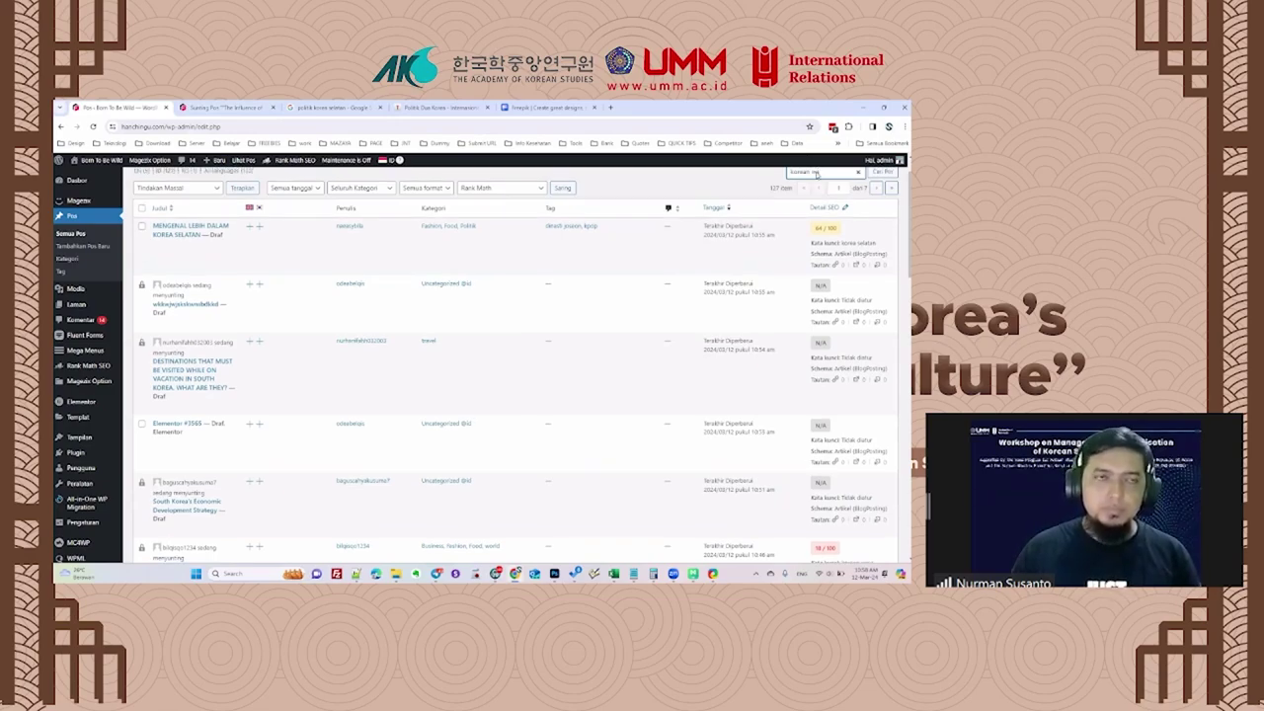
{"action": "key", "text": "Return"}
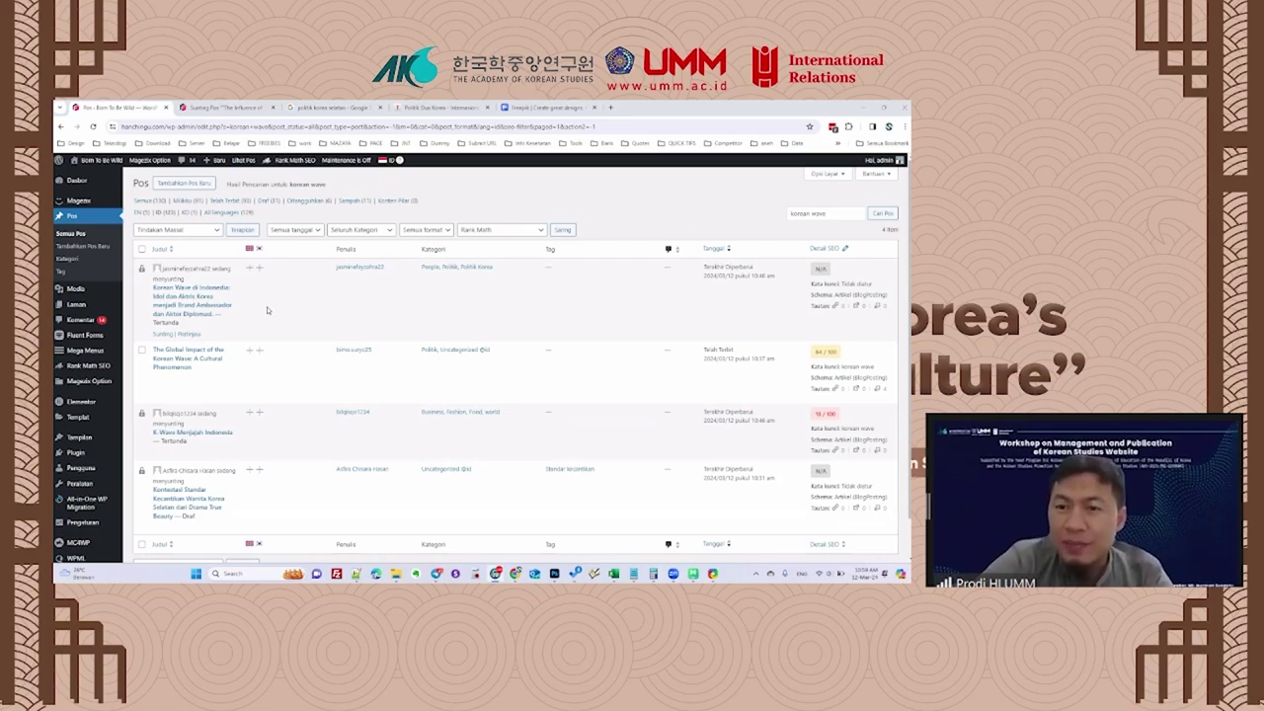
{"action": "mouse_move", "coordinate": [207, 363]}
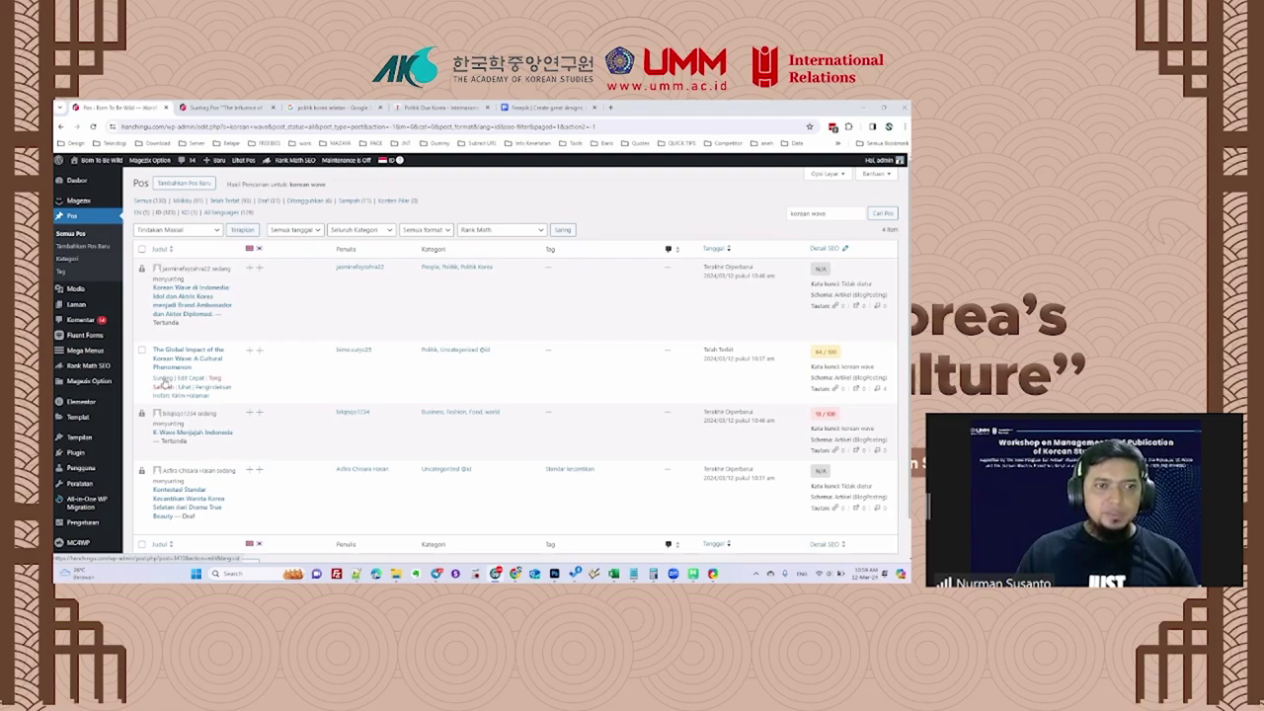
Open The Global Impact of the Korean Wave post and create its English duplicate with WPML.
{"action": "left_click", "coordinate": [163, 380]}
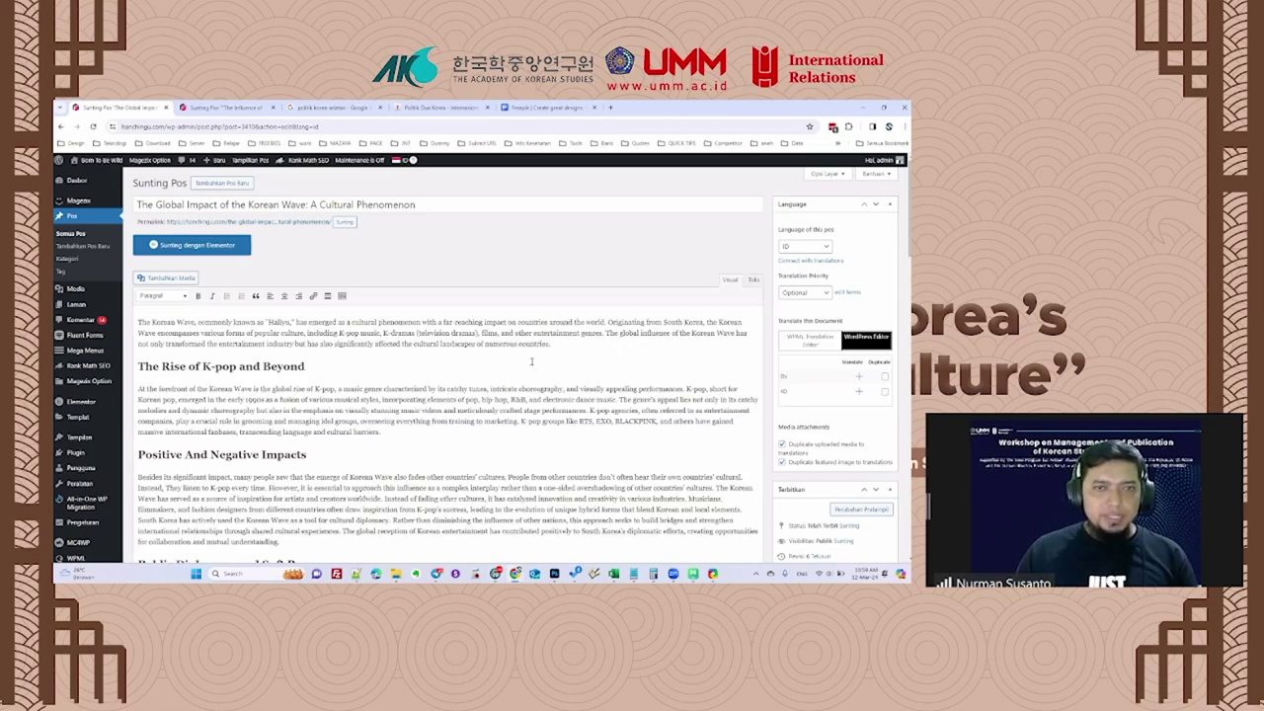
{"action": "left_click", "coordinate": [883, 376]}
{"action": "left_click", "coordinate": [885, 377]}
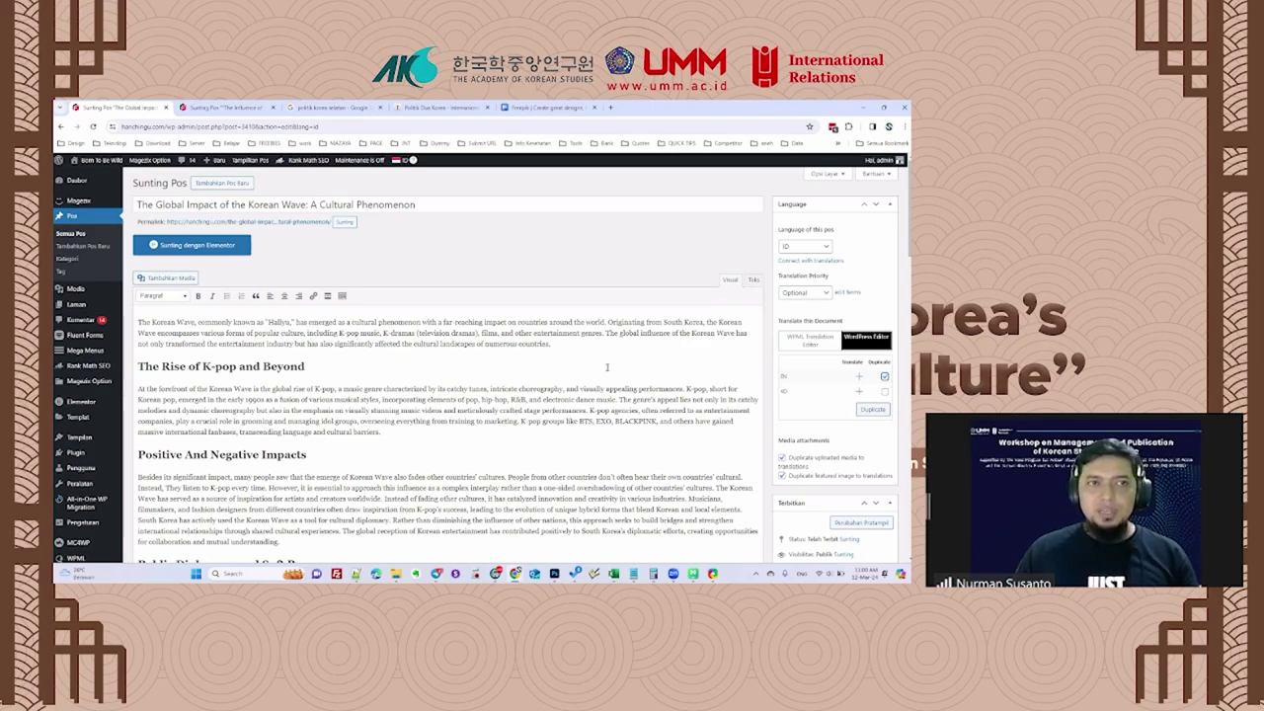
{"action": "left_click", "coordinate": [872, 409]}
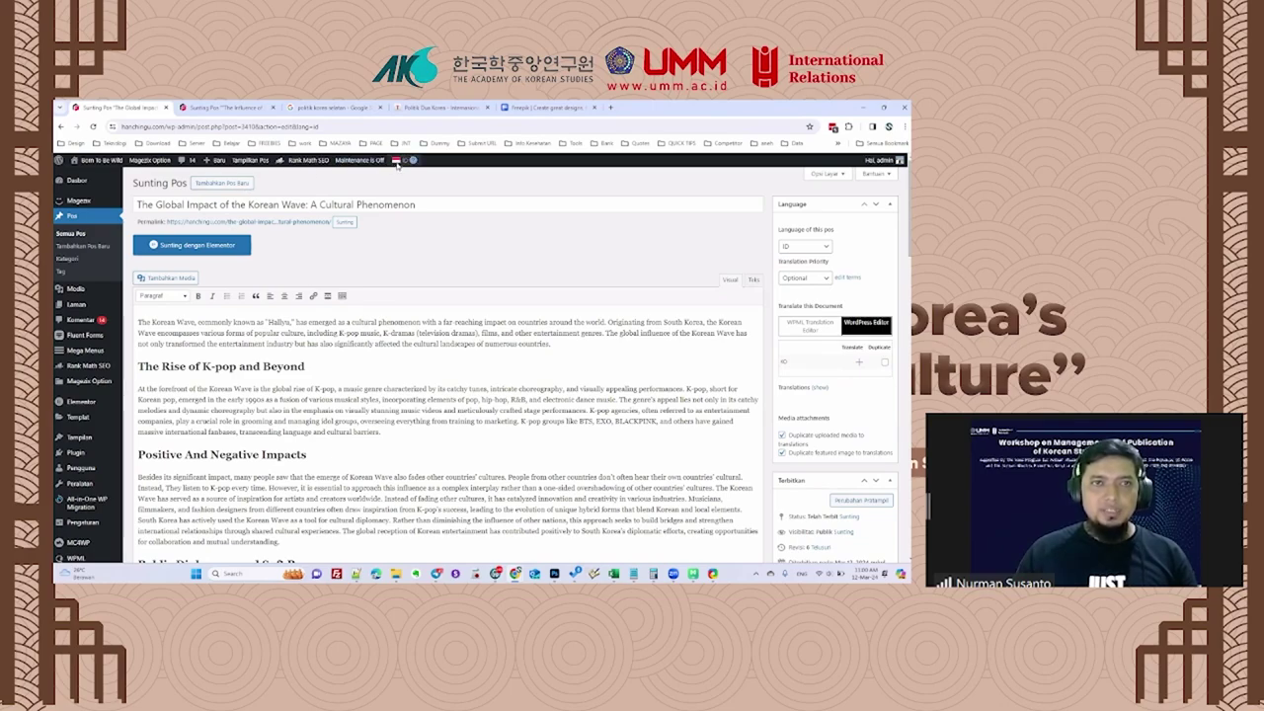
Select all of the post's body text, then deselect it.
{"action": "mouse_move", "coordinate": [398, 164]}
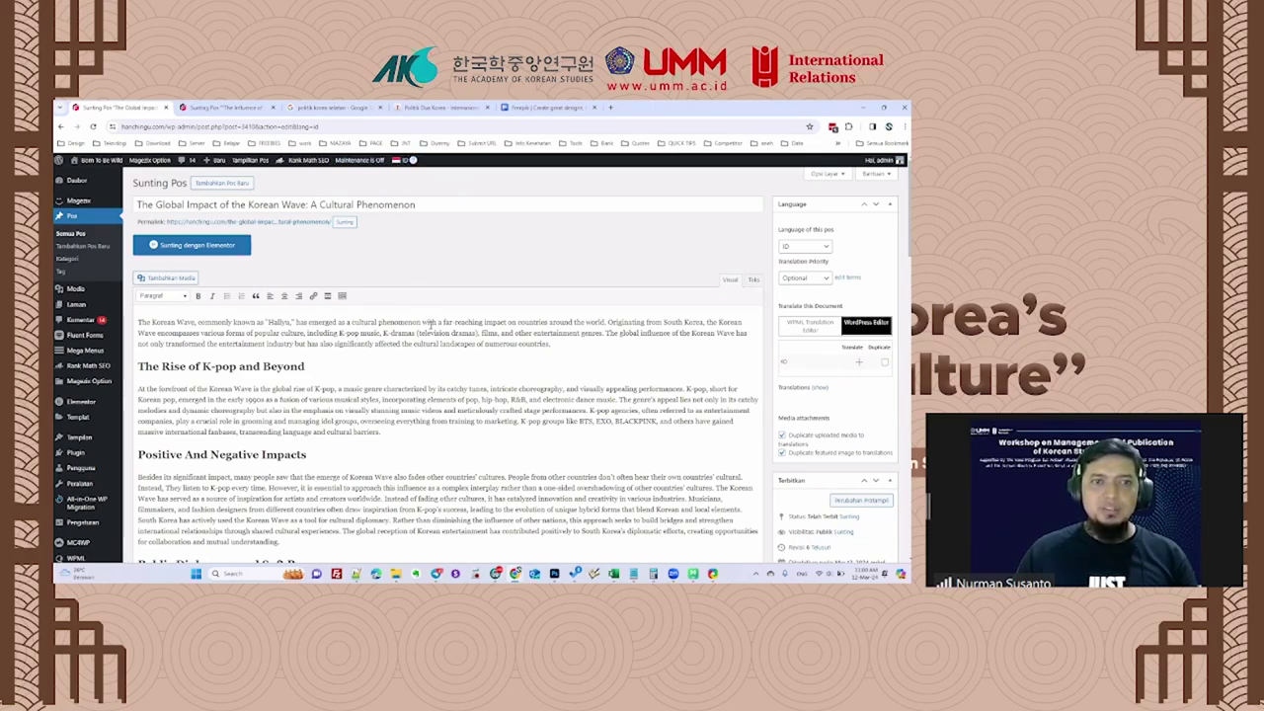
{"action": "key", "text": "ctrl+a"}
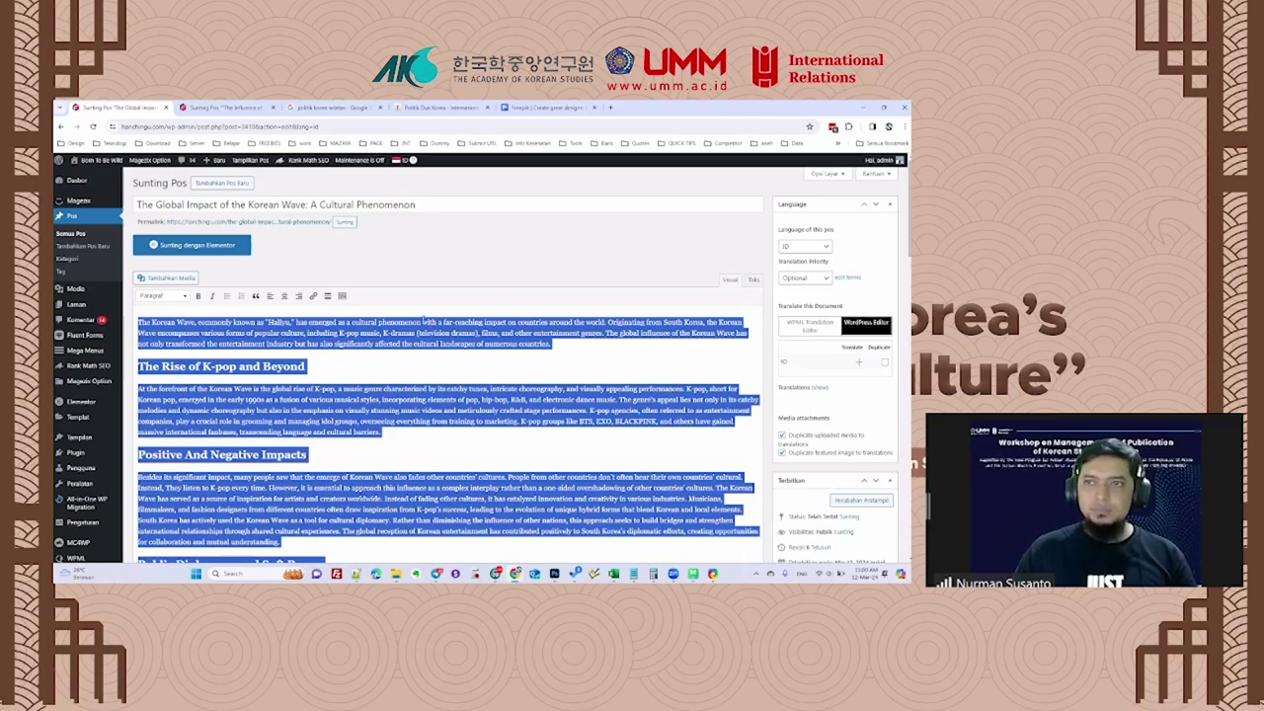
{"action": "left_click", "coordinate": [456, 329]}
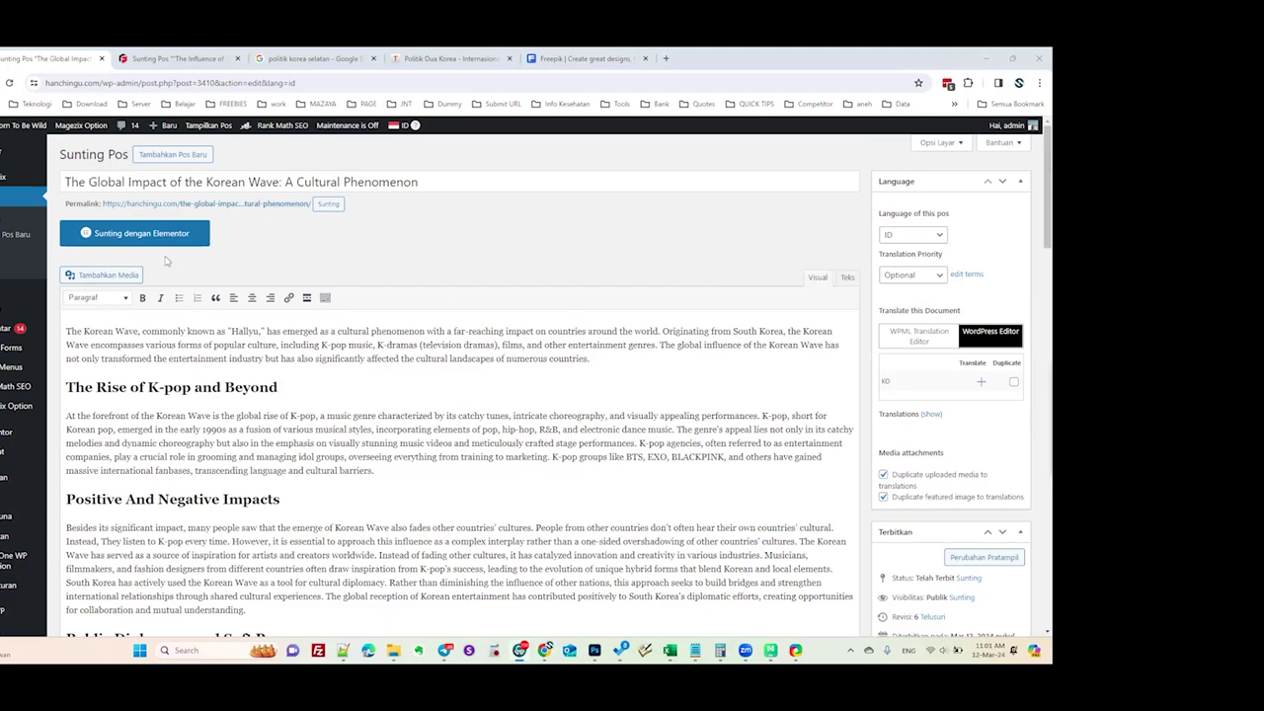
Load the hanchingu.com home page in the Skincare tab.
{"action": "left_click", "coordinate": [16, 216]}
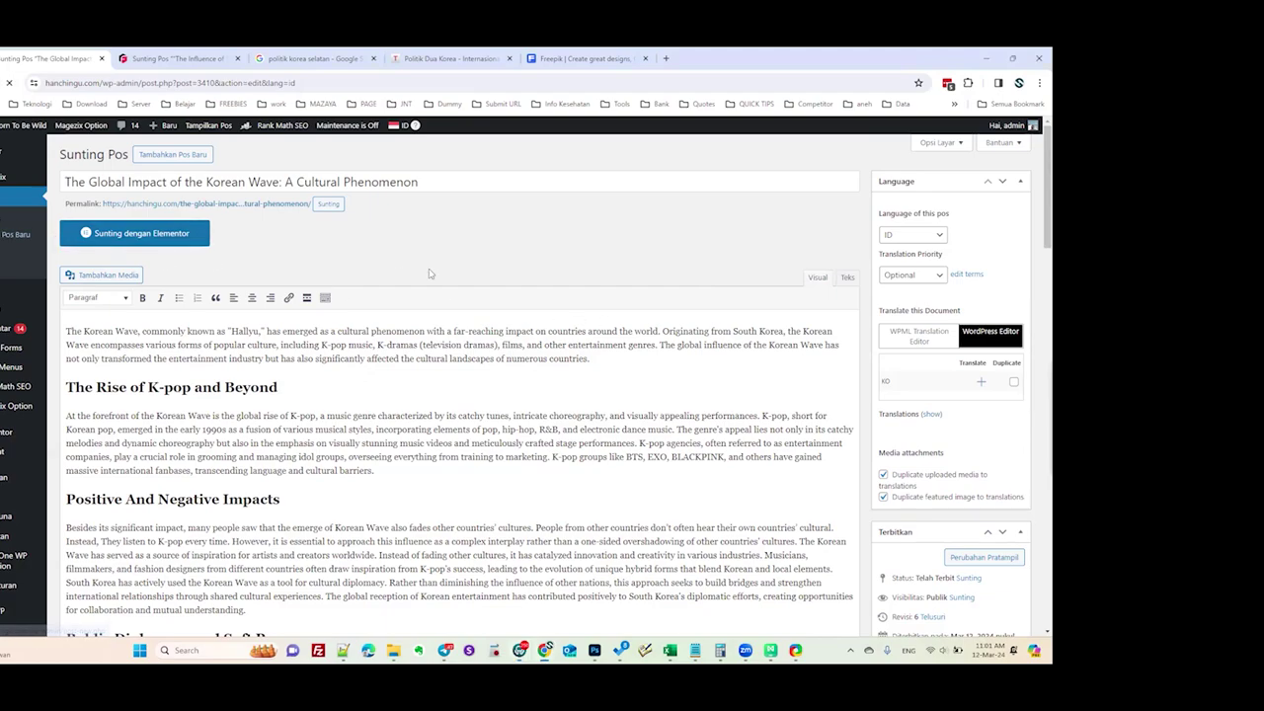
{"action": "left_click", "coordinate": [175, 58]}
{"action": "left_click_drag", "start_coordinate": [100, 83], "coordinate": [512, 83]}
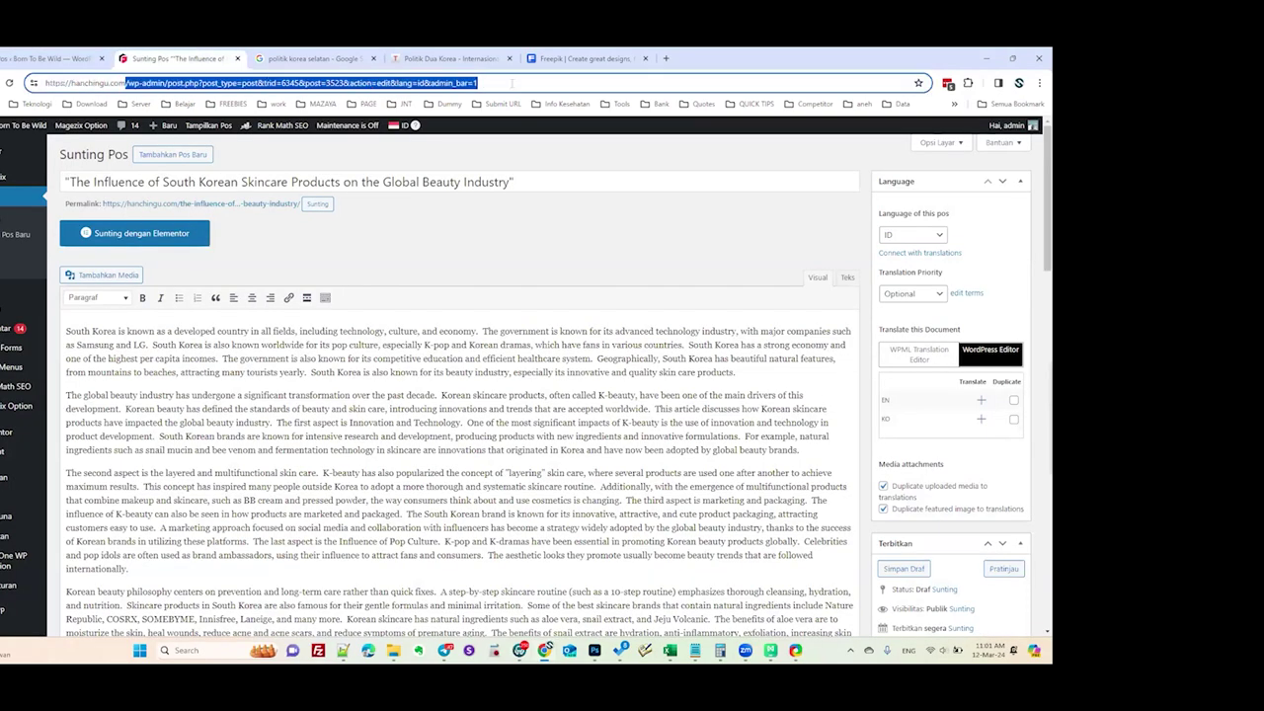
{"action": "key", "text": "BackSpace"}
{"action": "key", "text": "Return"}
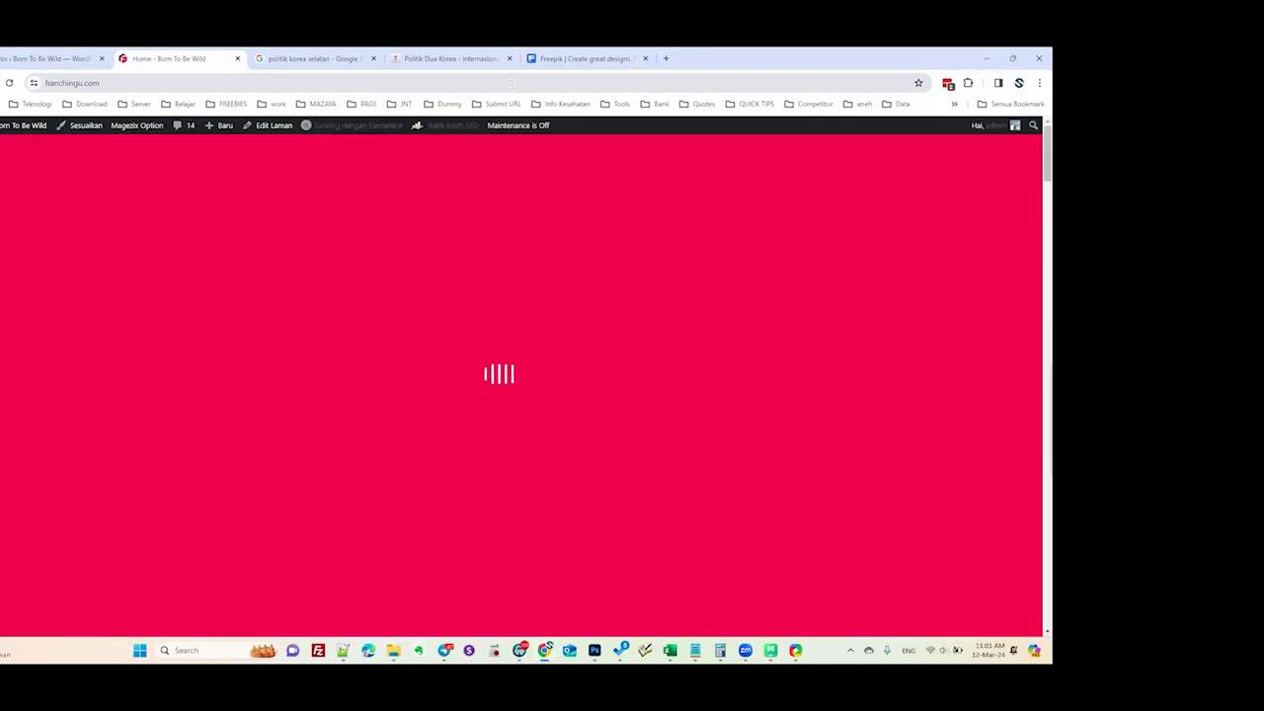
Open The Global Impact of the Korean Wave article and switch the live site to Korean.
{"action": "scroll", "coordinate": [513, 226], "scroll_direction": "down", "scroll_amount": 3}
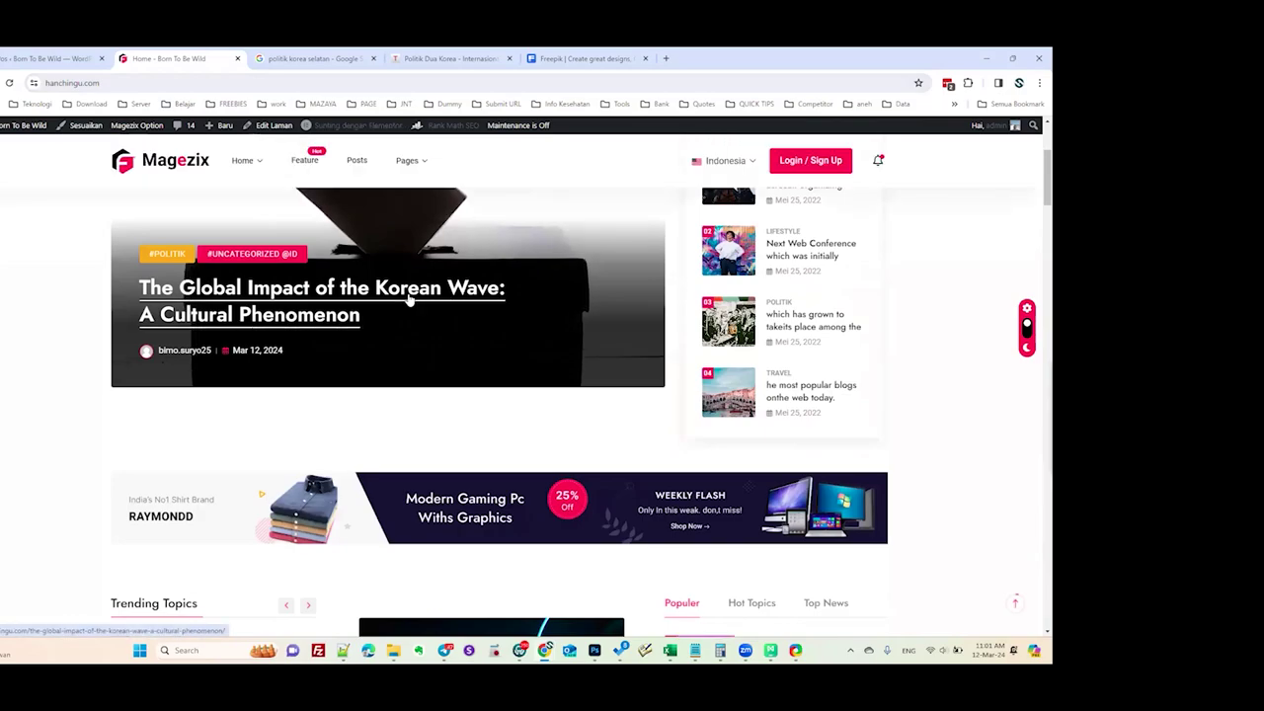
{"action": "left_click", "coordinate": [407, 299]}
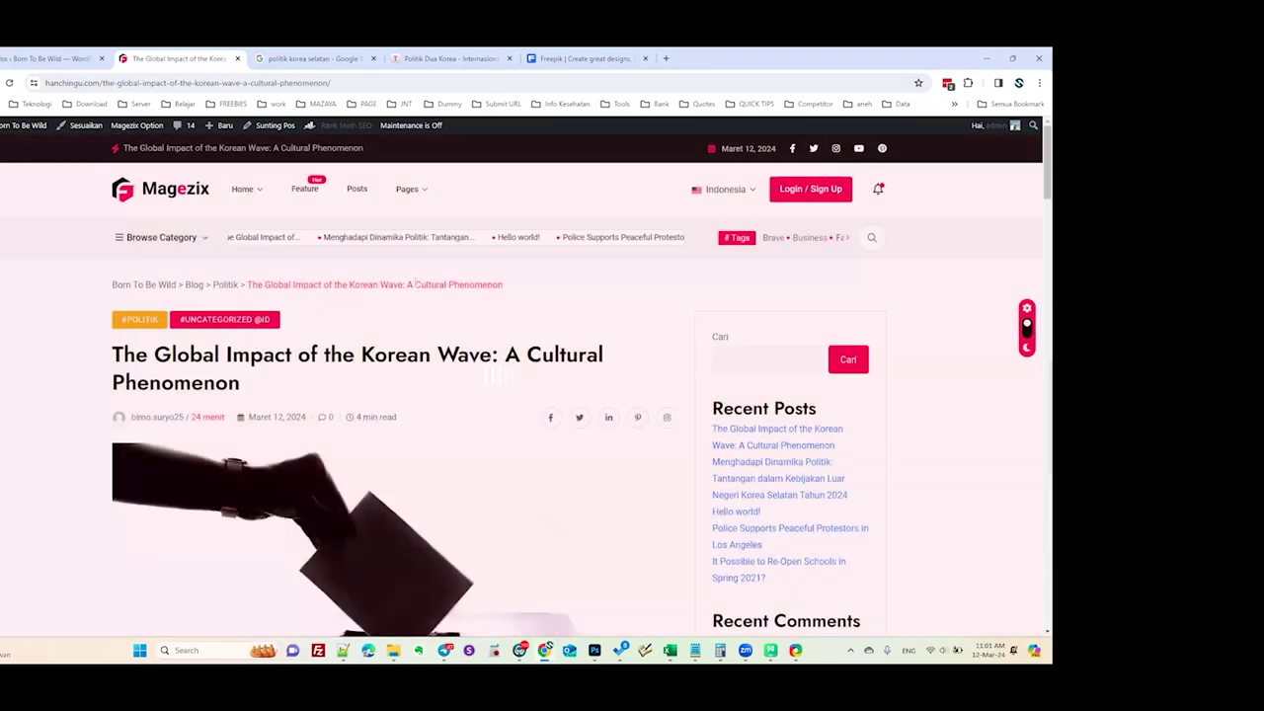
{"action": "scroll", "coordinate": [414, 285], "scroll_direction": "down", "scroll_amount": 3}
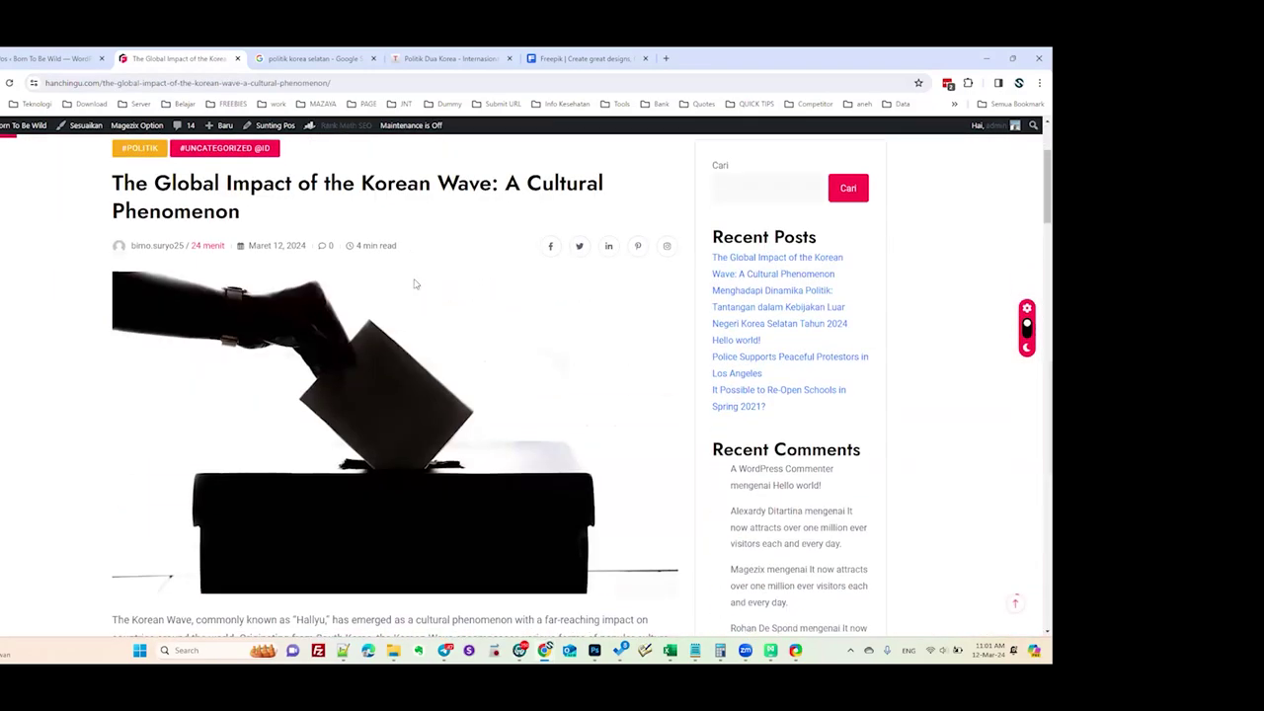
{"action": "scroll", "coordinate": [414, 284], "scroll_direction": "up", "scroll_amount": 3}
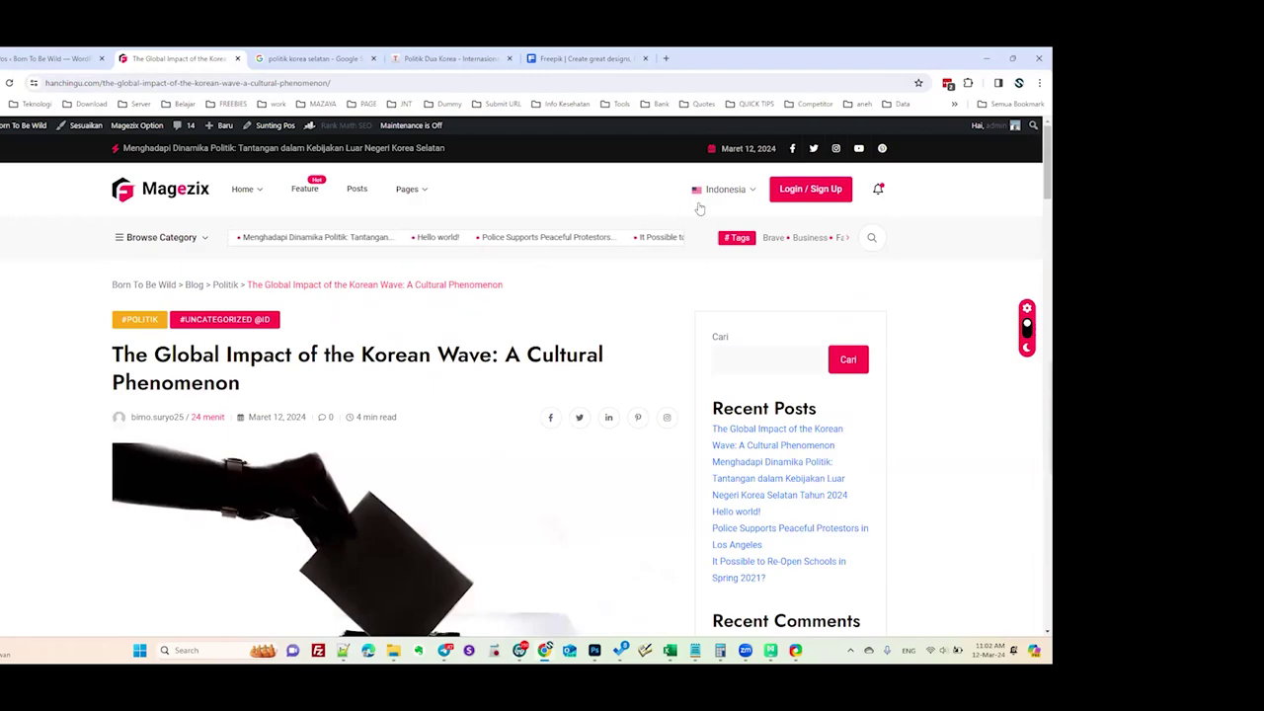
{"action": "mouse_move", "coordinate": [721, 190]}
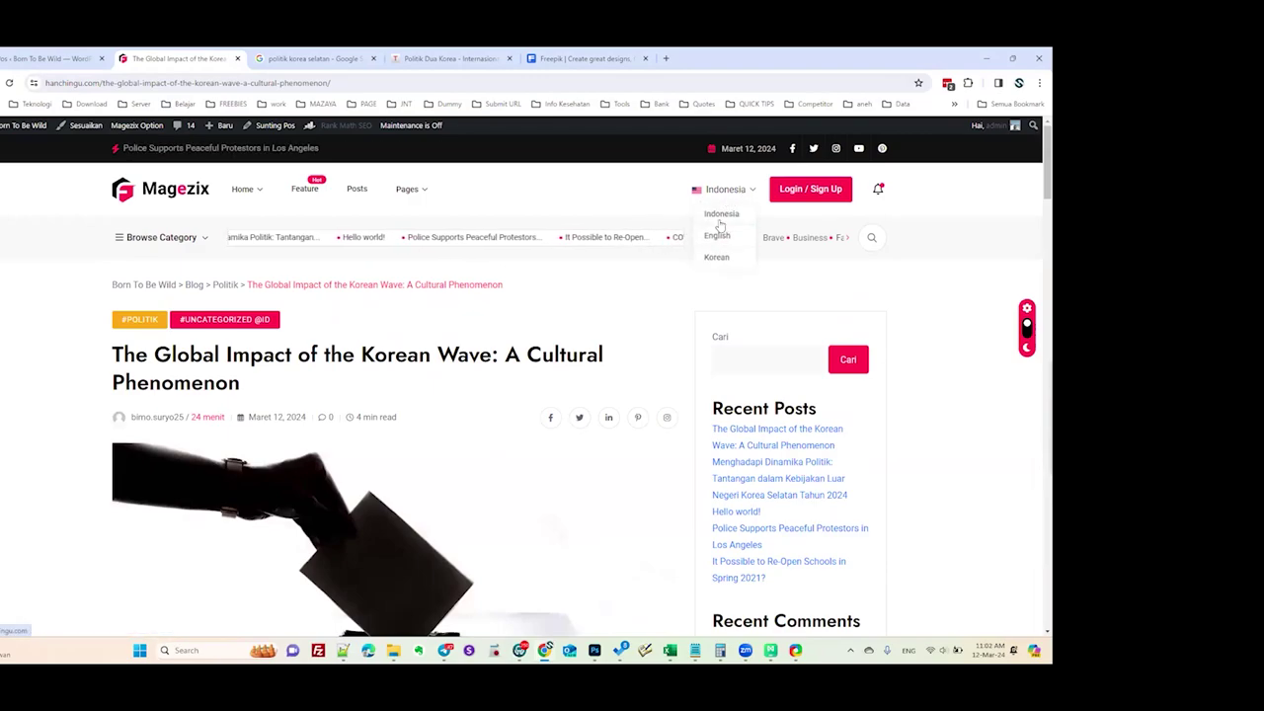
{"action": "left_click", "coordinate": [717, 258]}
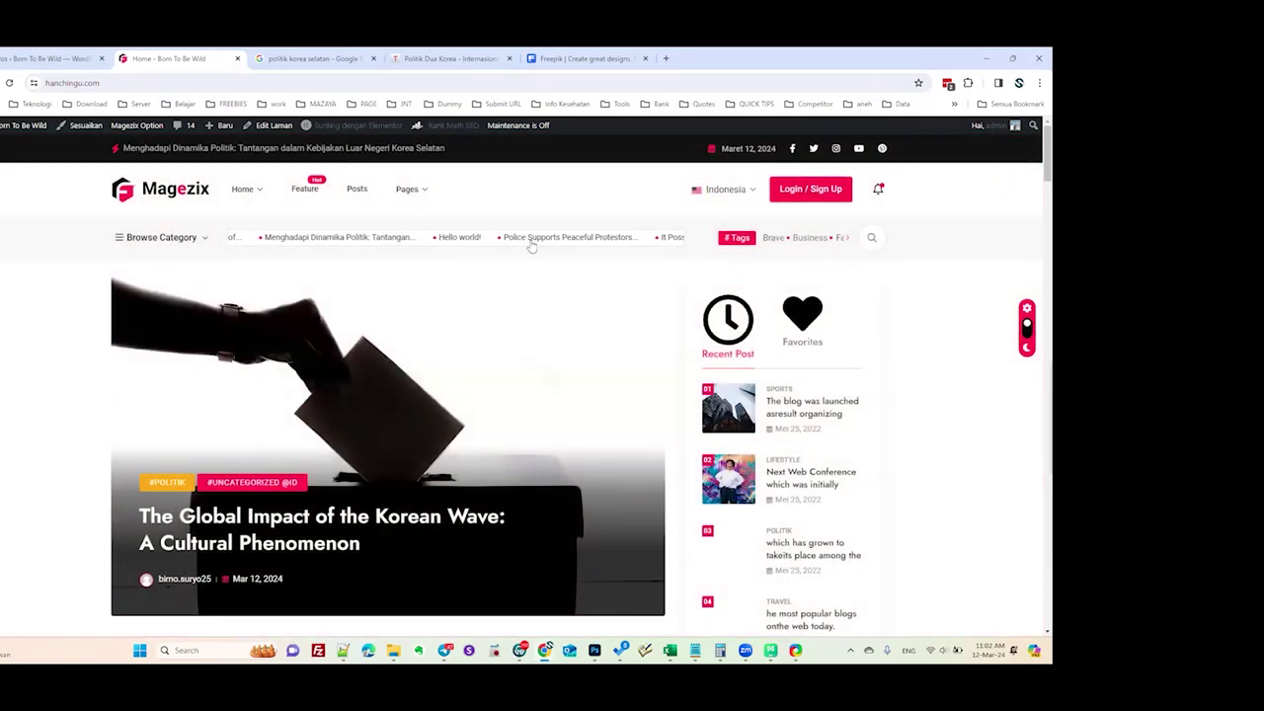
{"action": "mouse_move", "coordinate": [715, 212]}
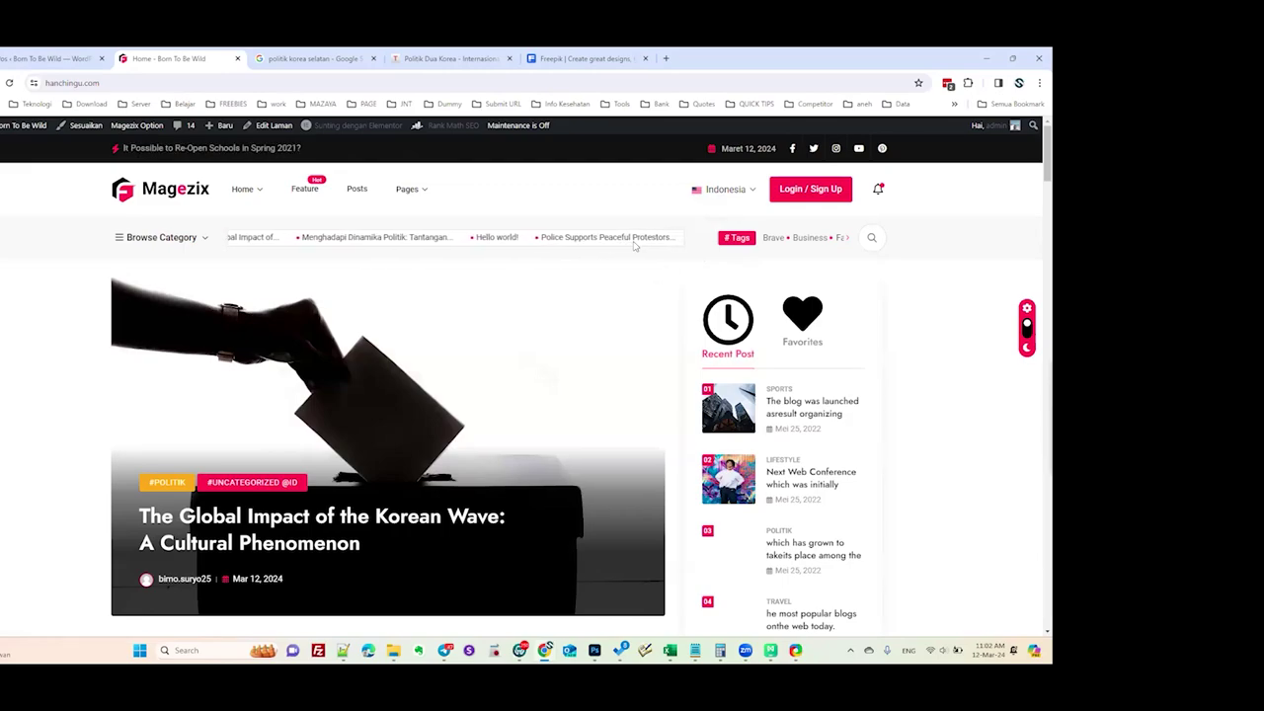
Go back to the wp-admin Posts list and scroll through all posts.
{"action": "left_click", "coordinate": [49, 61]}
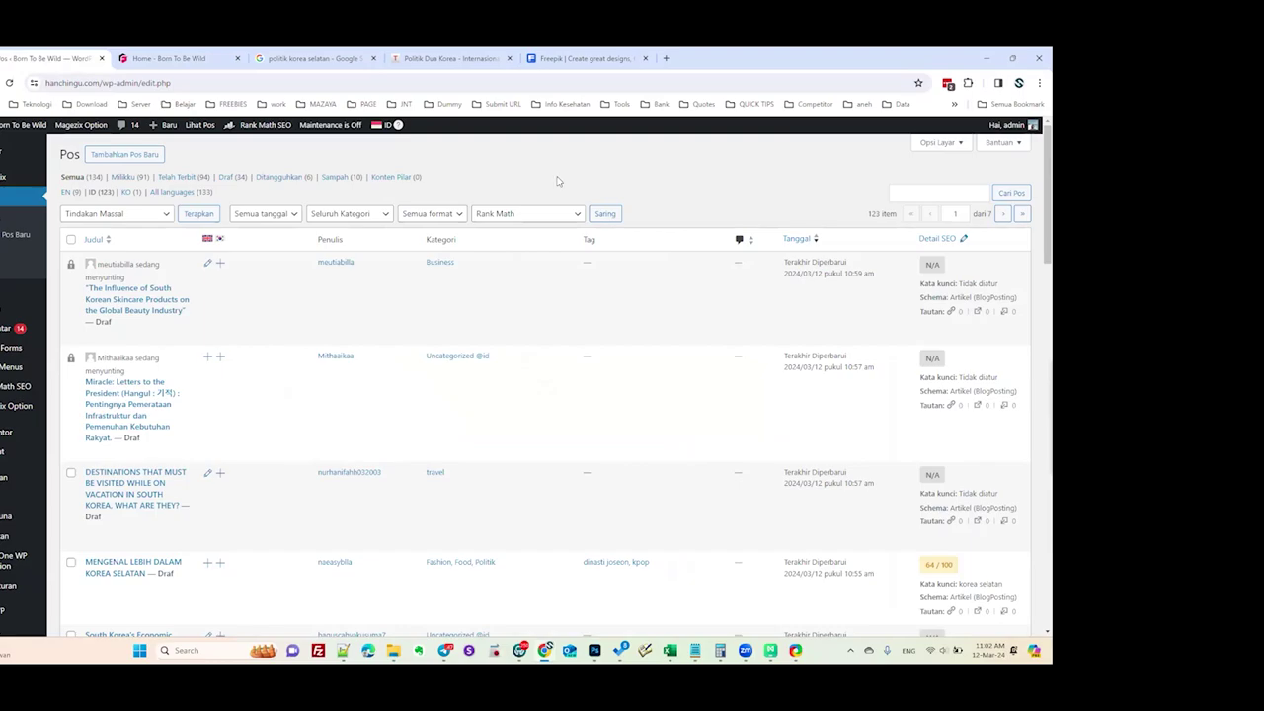
{"action": "scroll", "coordinate": [704, 194], "scroll_direction": "down", "scroll_amount": 1}
{"action": "scroll", "coordinate": [704, 193], "scroll_direction": "down", "scroll_amount": 10}
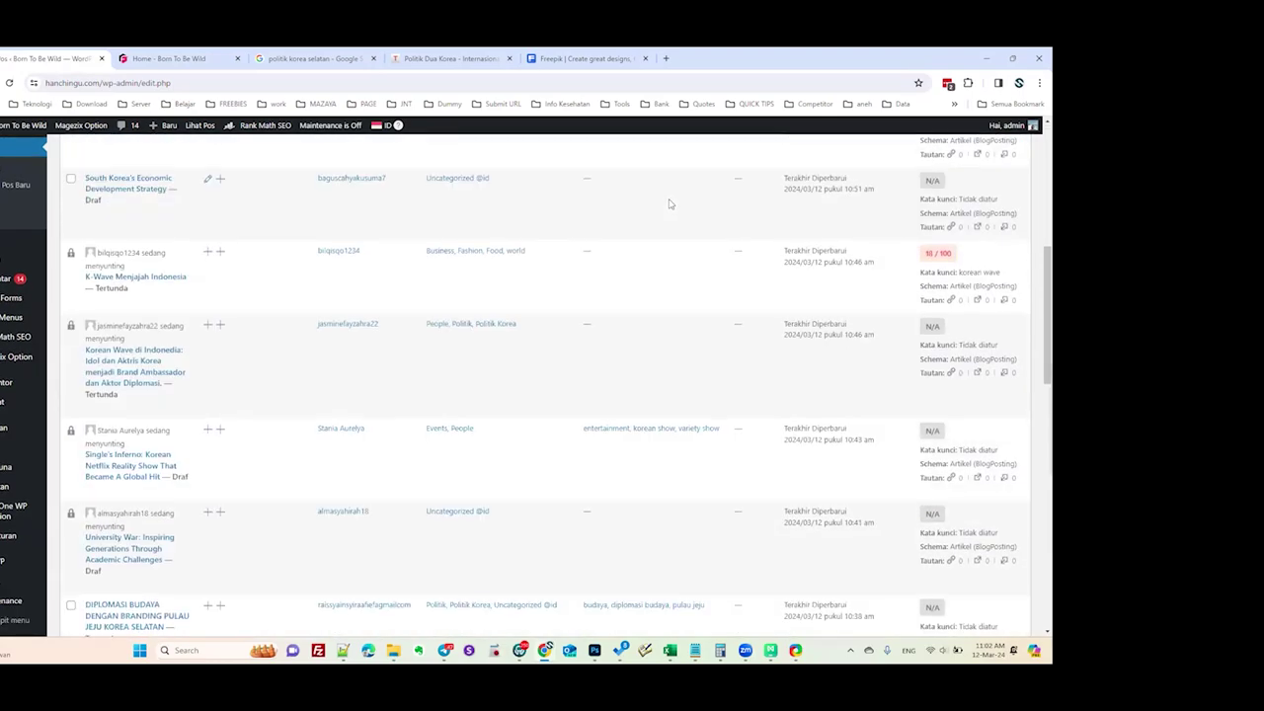
{"action": "scroll", "coordinate": [434, 231], "scroll_direction": "up", "scroll_amount": 10}
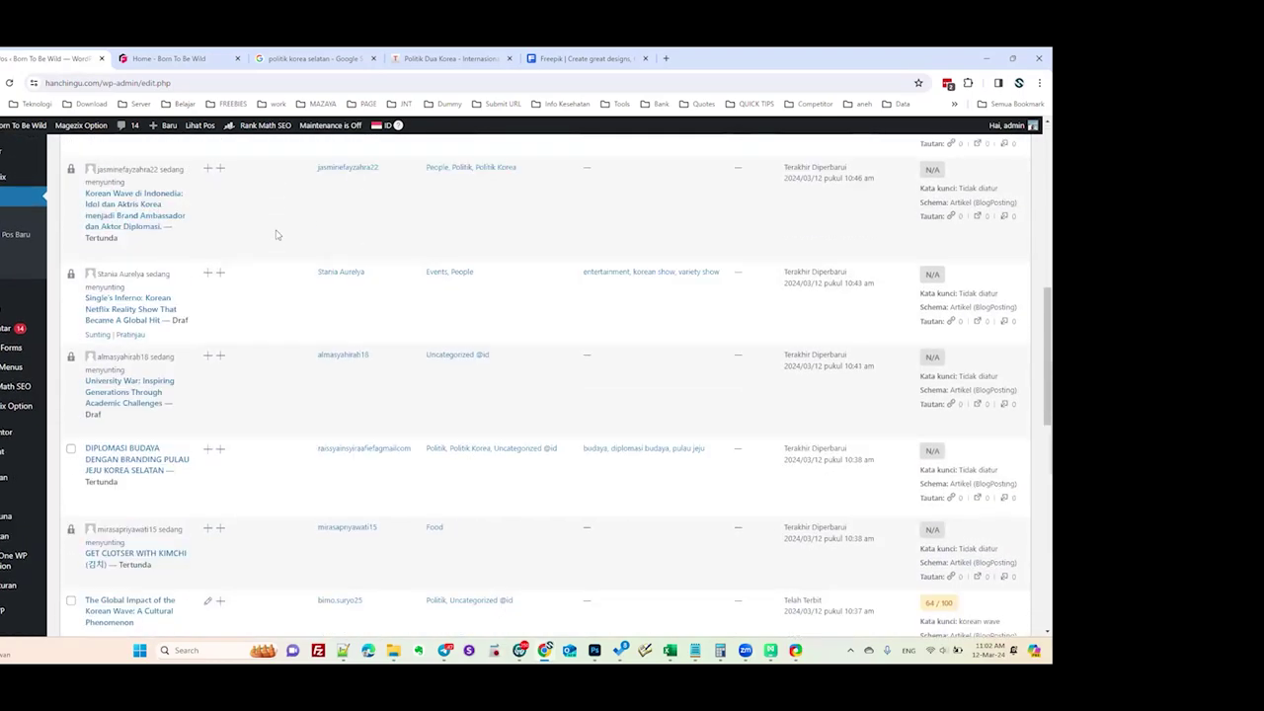
{"action": "scroll", "coordinate": [276, 234], "scroll_direction": "up", "scroll_amount": 2}
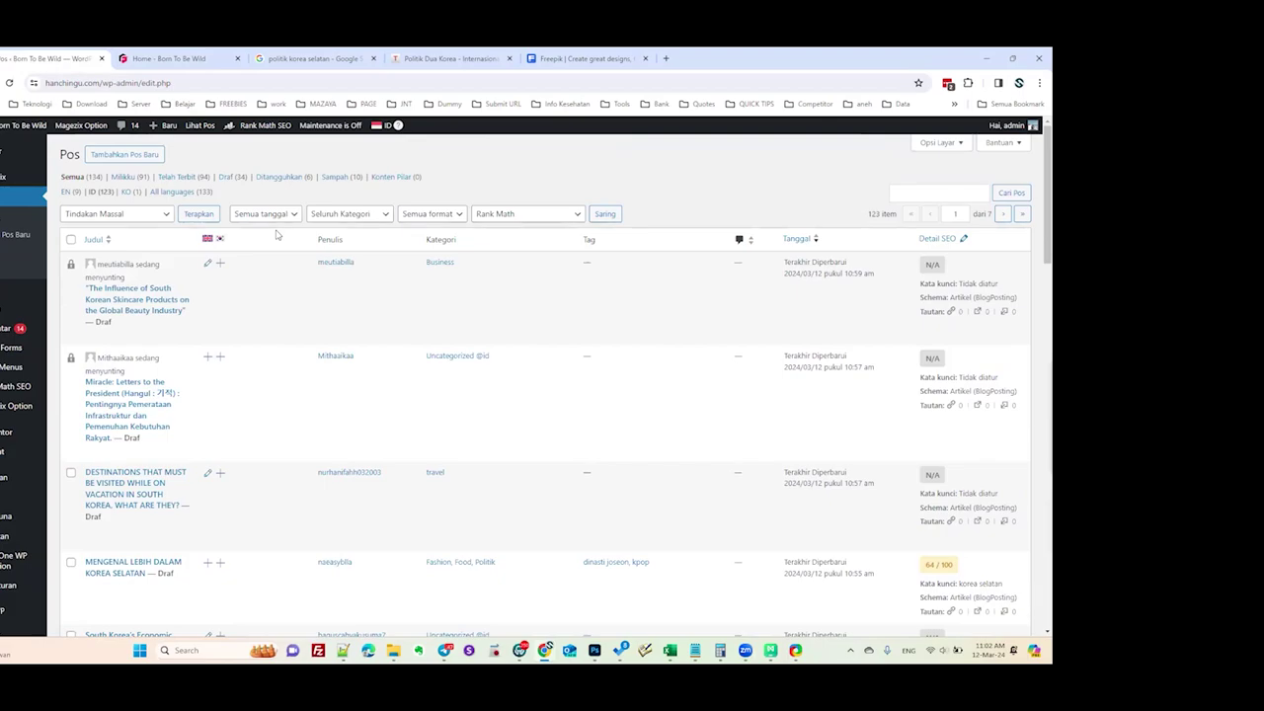